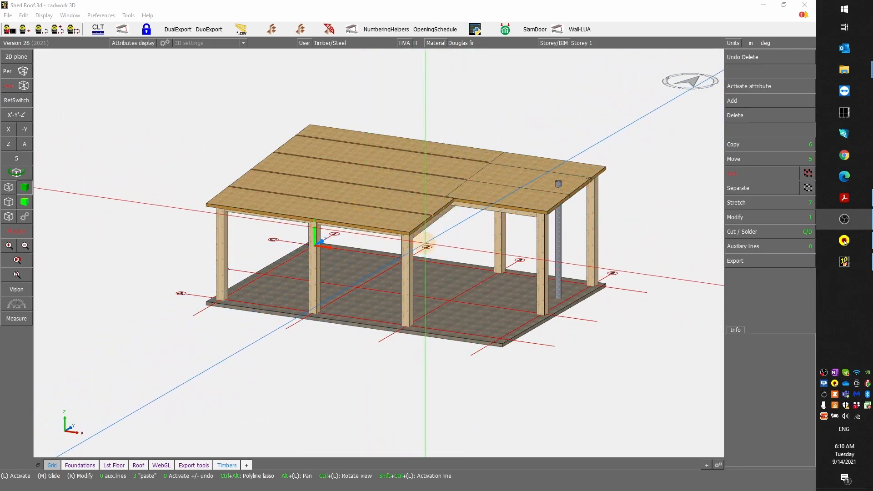
- Examine the finished shed roof model from above and below, inspecting one corner post and one roof panel
click(502, 197)
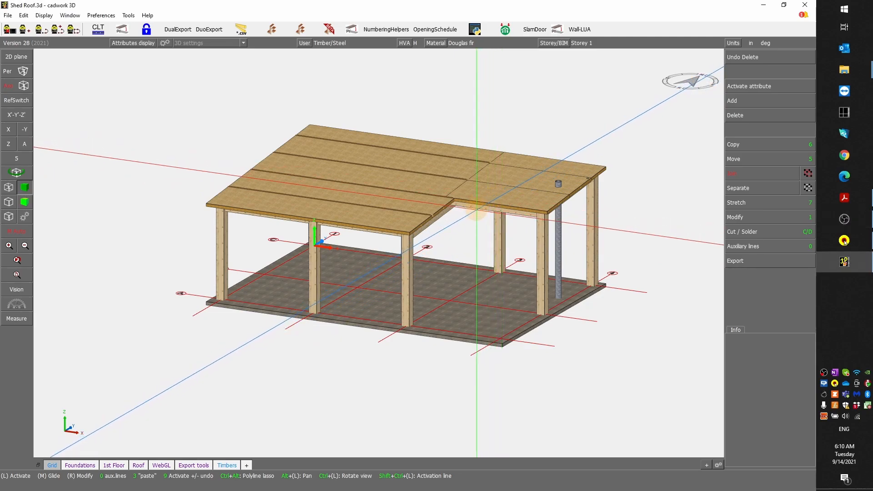
ctrl+drag(424, 242, 378, 253)
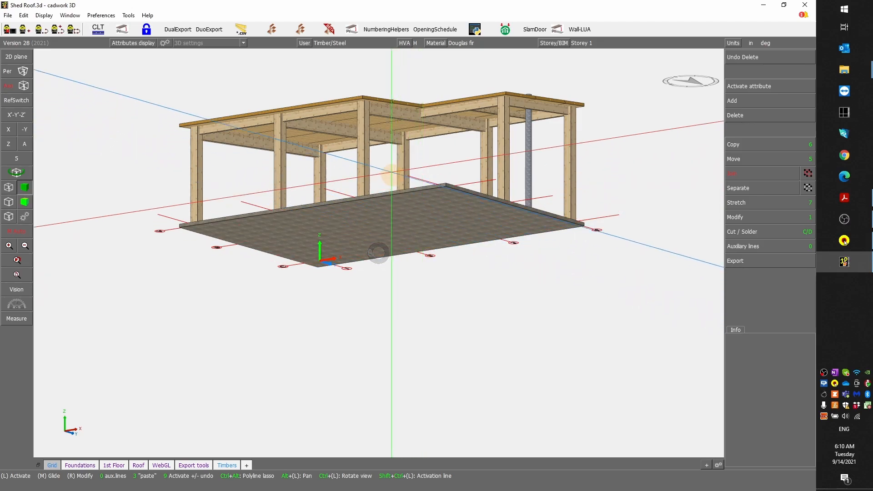
click(363, 148)
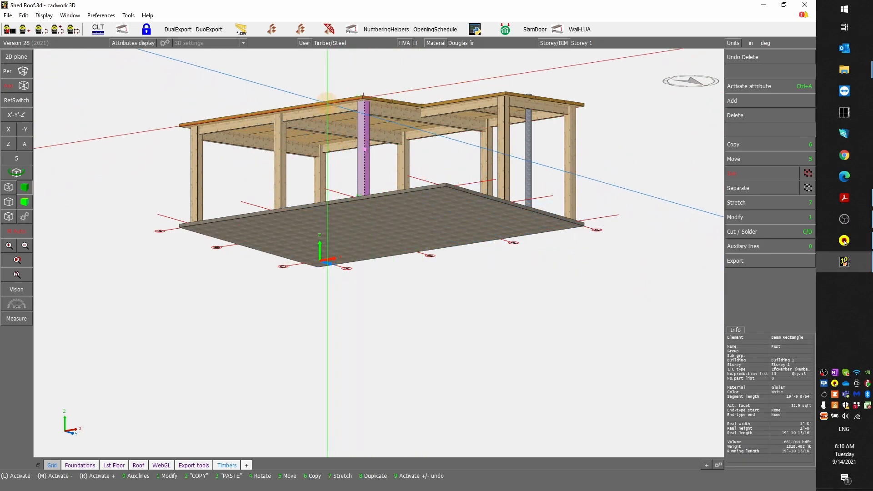
ctrl+drag(391, 119, 378, 253)
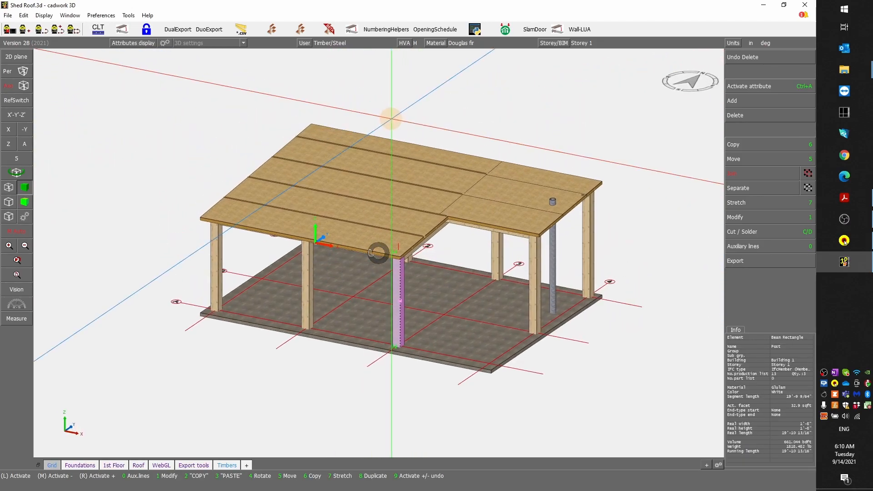
click(402, 207)
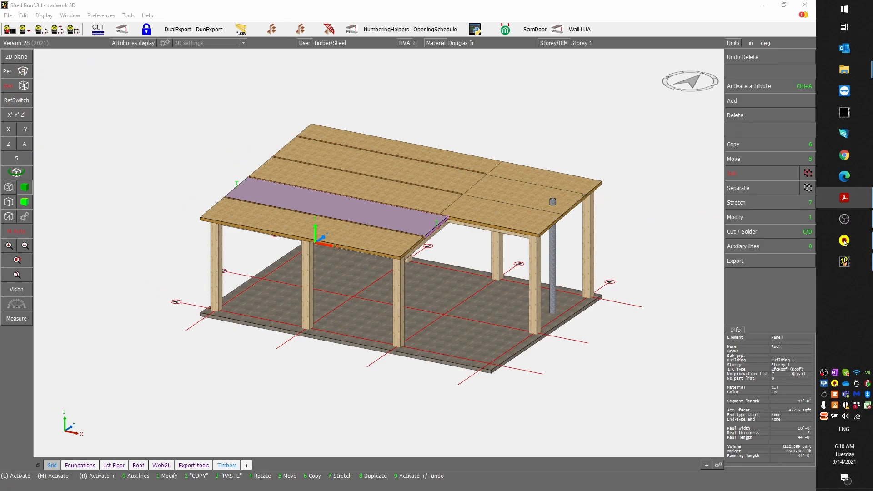
- Switch to Shed Roof.pdf in Acrobat Reader and review the axonometric view, elevation, framing plan and panel joint details
drag(0, 133, 586, 62)
click(770, 55)
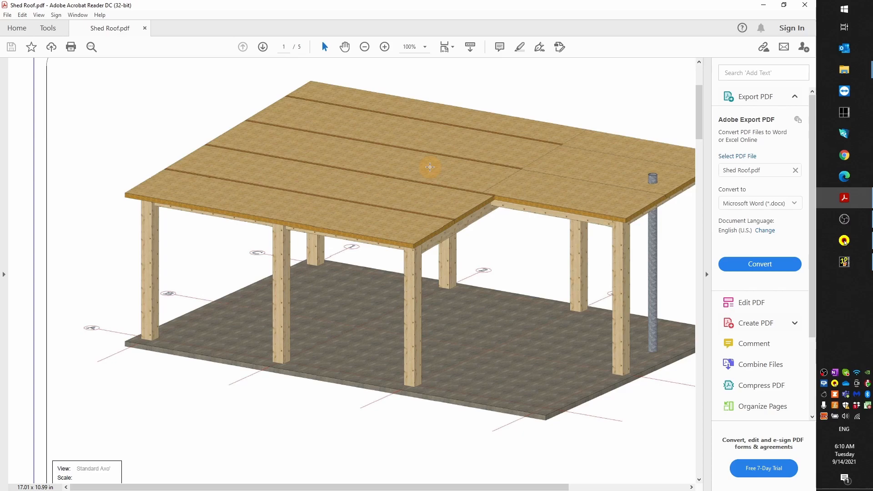
scroll(409, 184, down, 5)
scroll(387, 201, up, 1)
scroll(387, 200, down, 6)
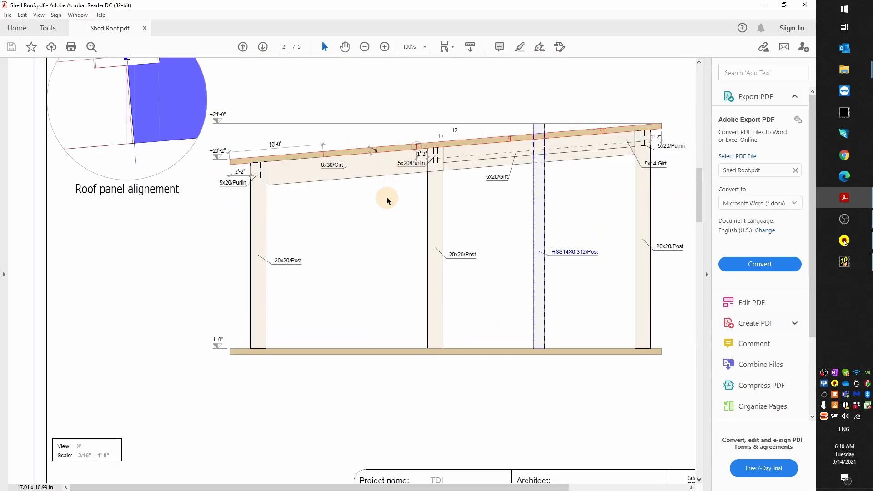
scroll(387, 201, up, 1)
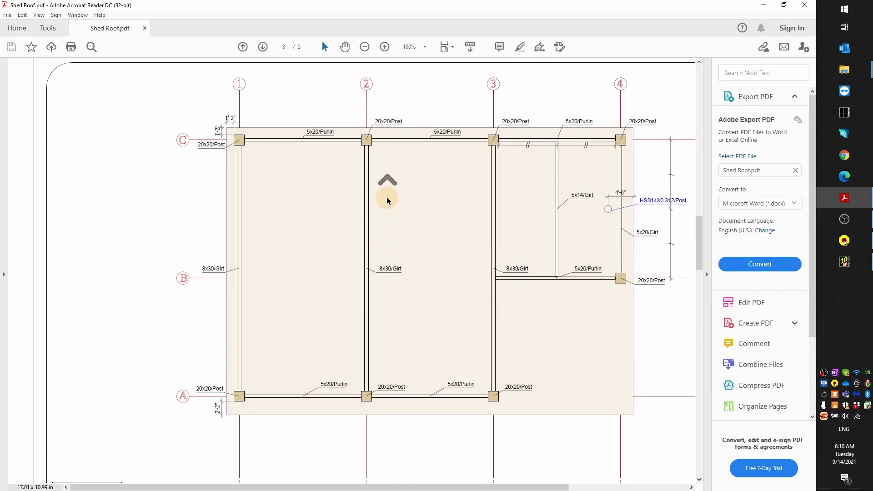
scroll(387, 201, down, 10)
scroll(381, 196, down, 2)
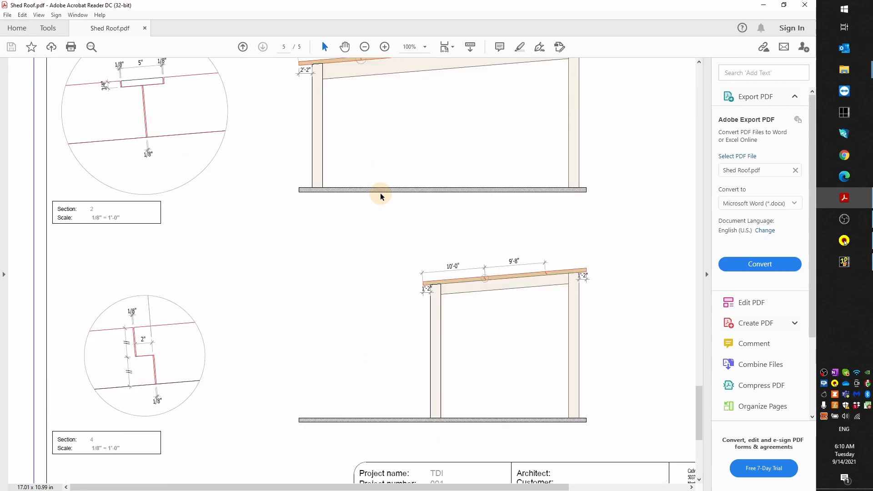
- Leave the PDF and bring up the S2 project folder in File Explorer
drag(735, 7, 0, 68)
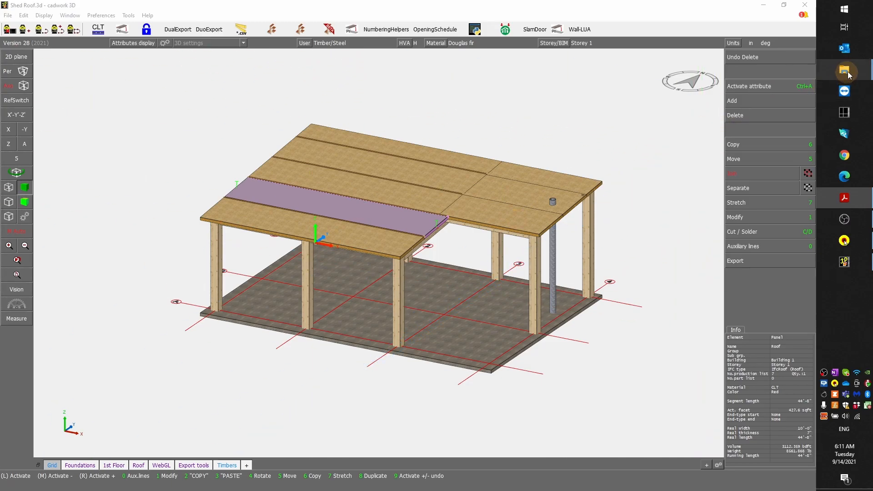
mouse_move(852, 74)
click(776, 171)
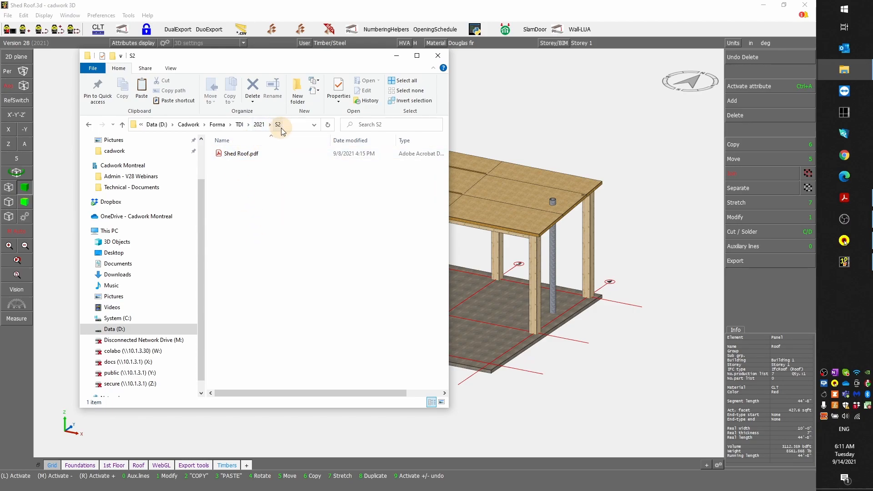
right_click(252, 187)
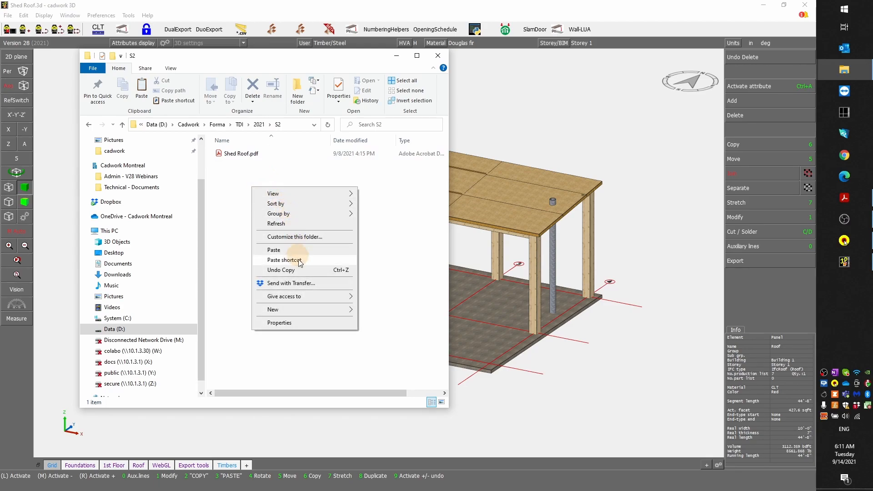
click(312, 309)
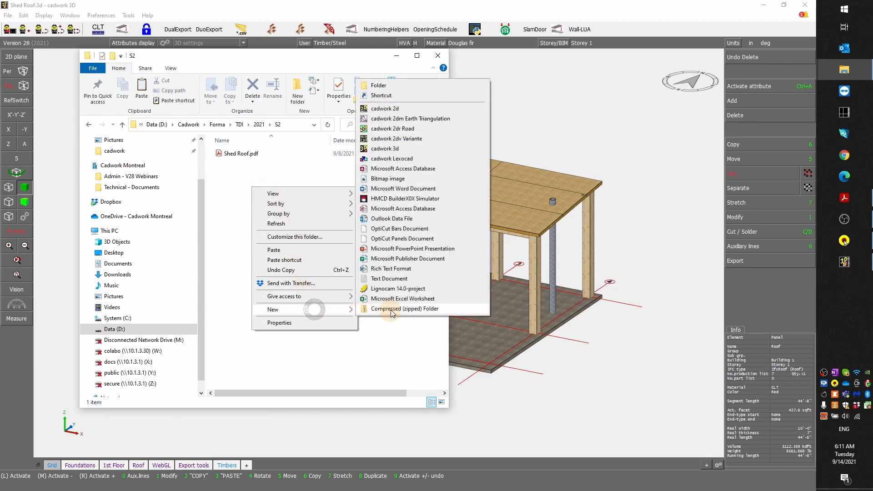
click(386, 149)
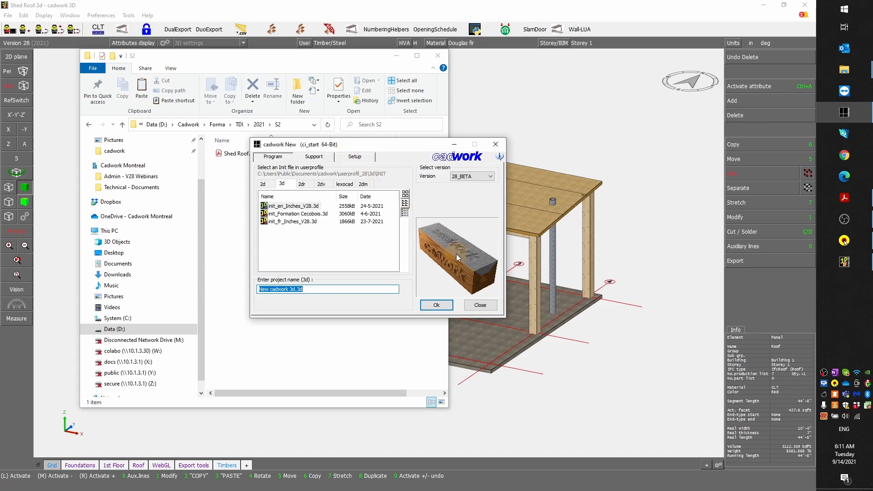
click(495, 145)
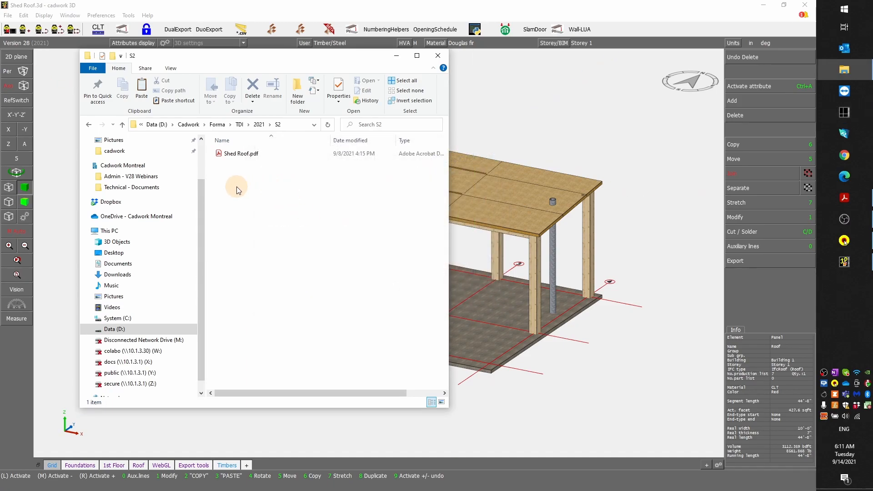
- Create a new cadwork 3d file named Shed Roof in the S2 folder
right_click(237, 187)
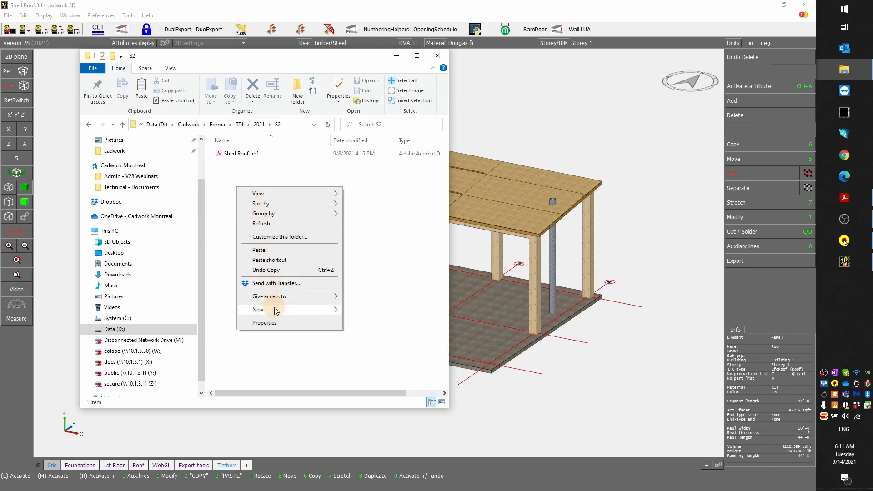
mouse_move(275, 310)
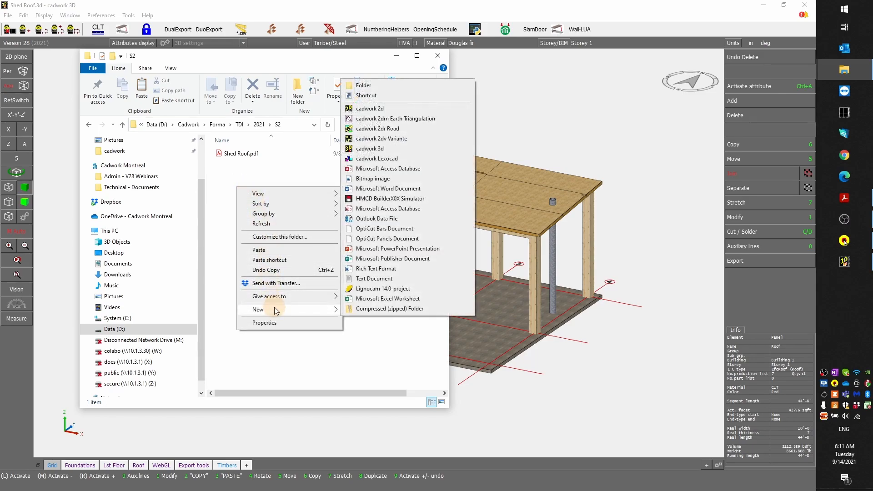
click(369, 148)
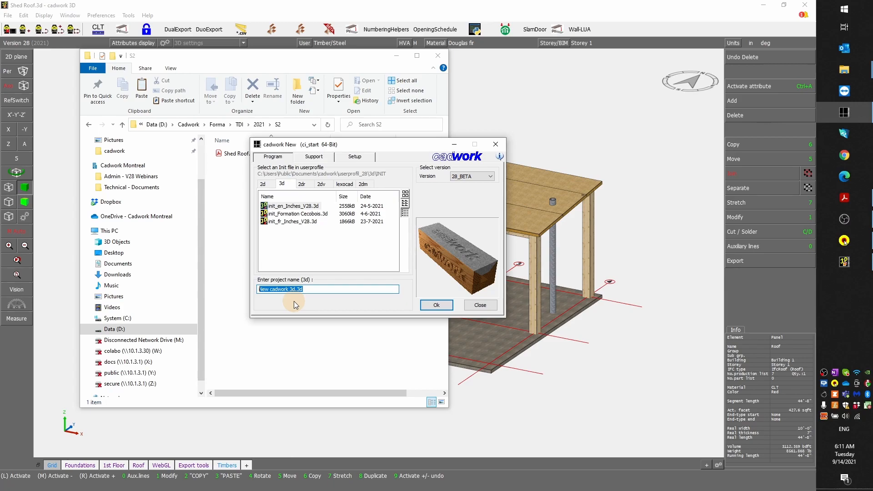
text(Shed Roof)
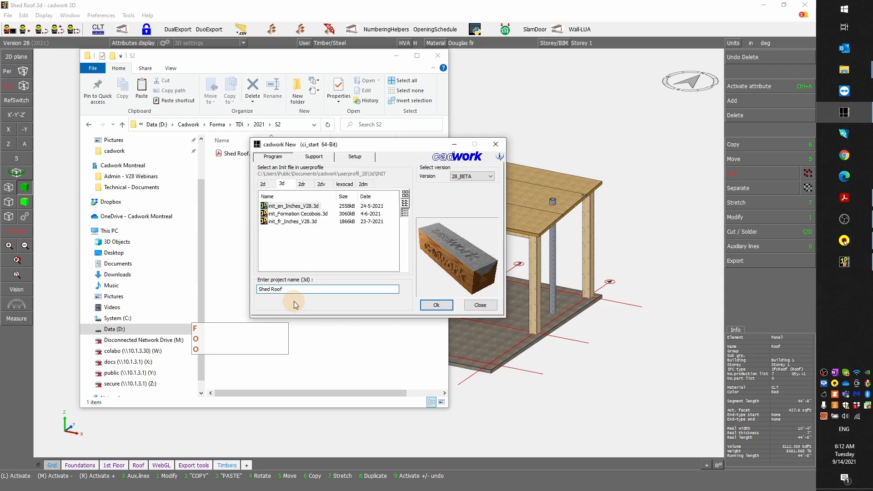
click(429, 305)
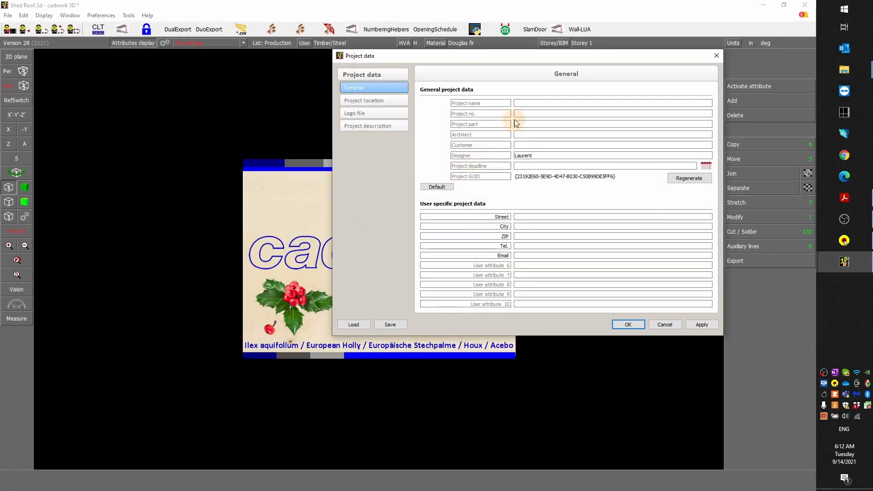
- Set the project name to Roof and the project number to 001 in the general project data
drag(551, 58, 386, 95)
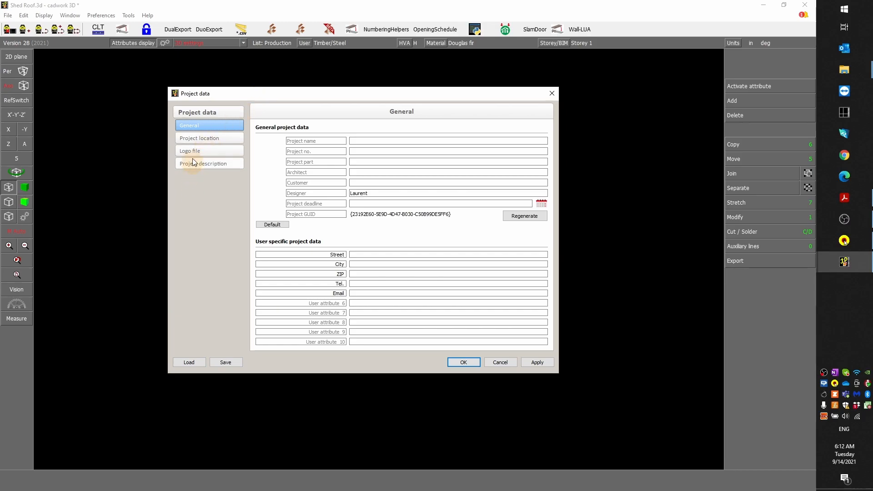
click(367, 138)
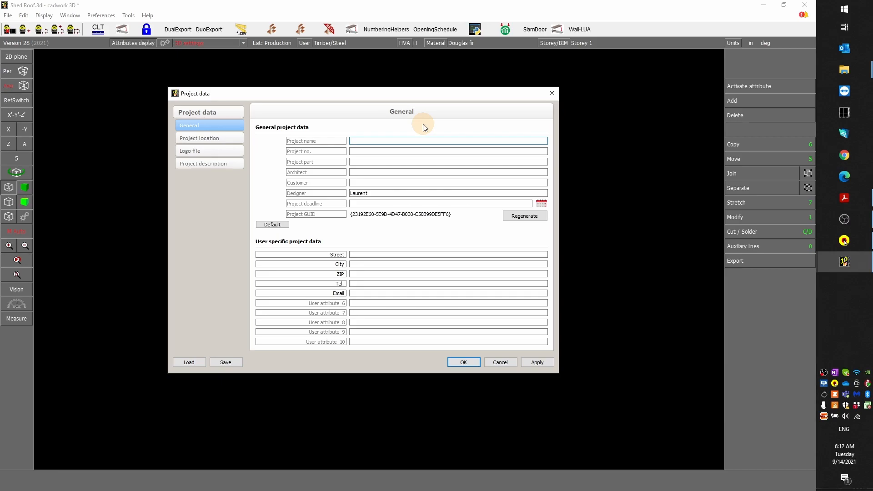
key(shift)
text(R)
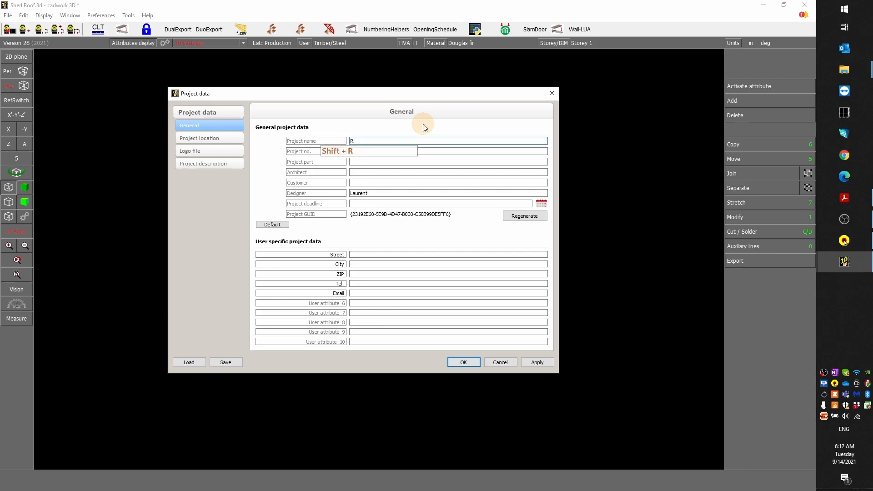
text(oof)
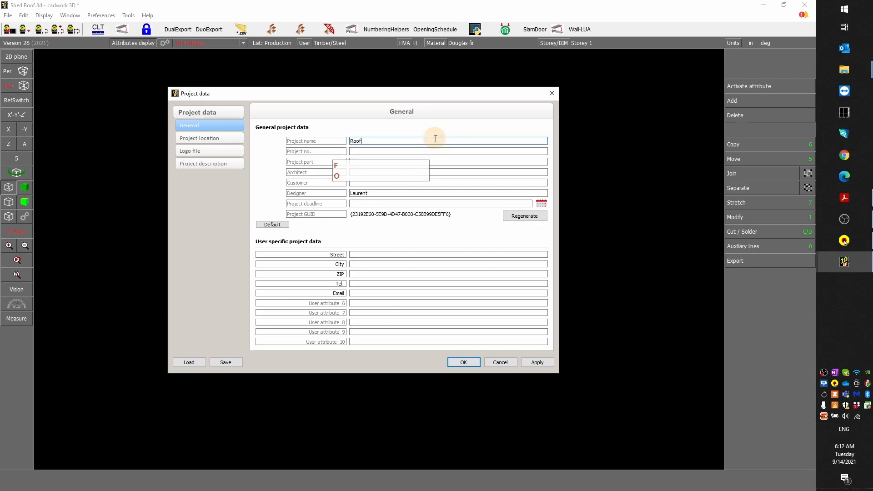
click(434, 150)
text(001)
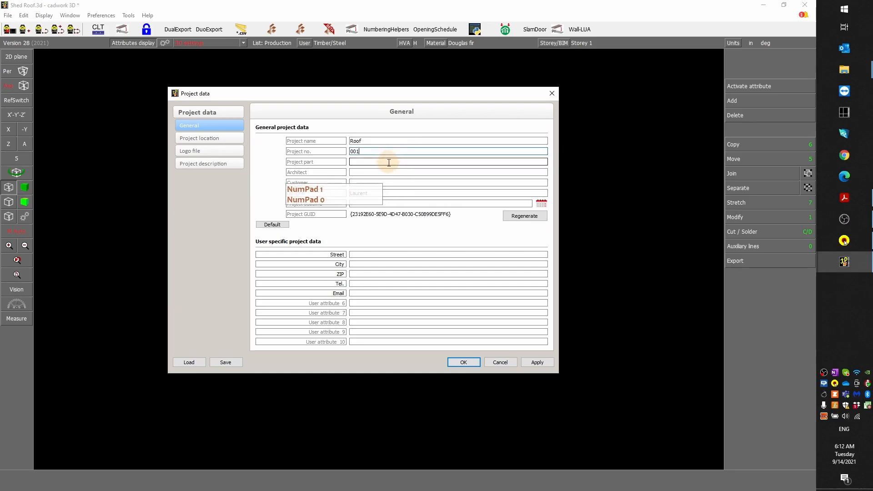
- Fill in the architect's name, set the customer to TDI and replace the designer with the designer's initials
click(382, 172)
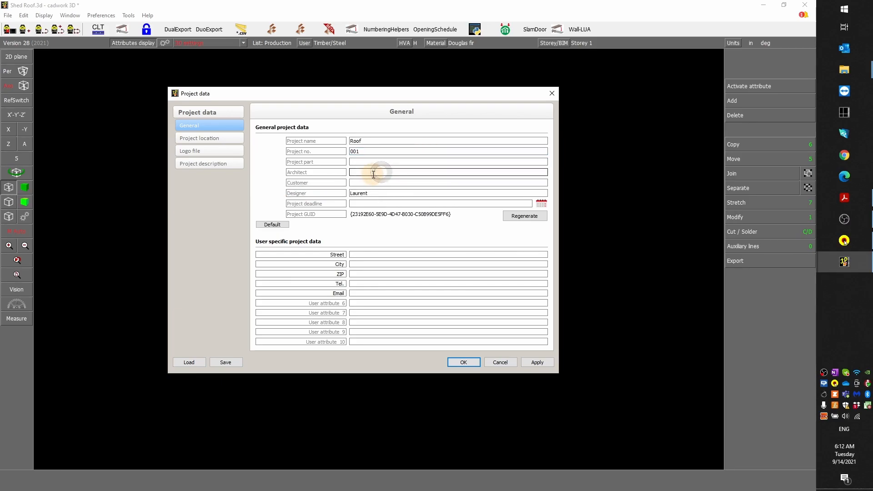
text(Bo)
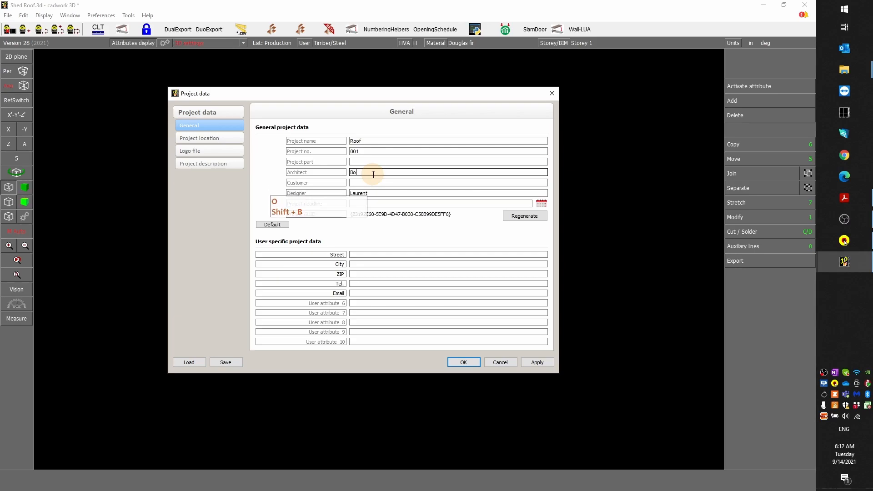
text(b)
click(367, 183)
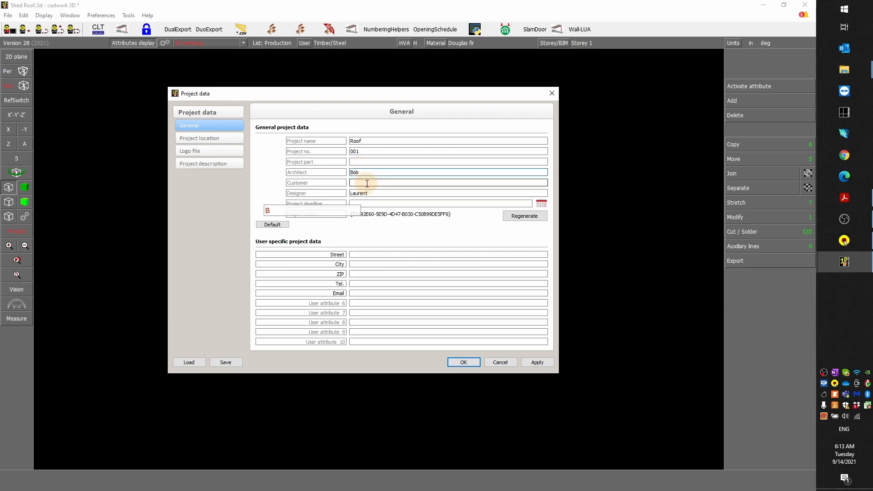
click(367, 183)
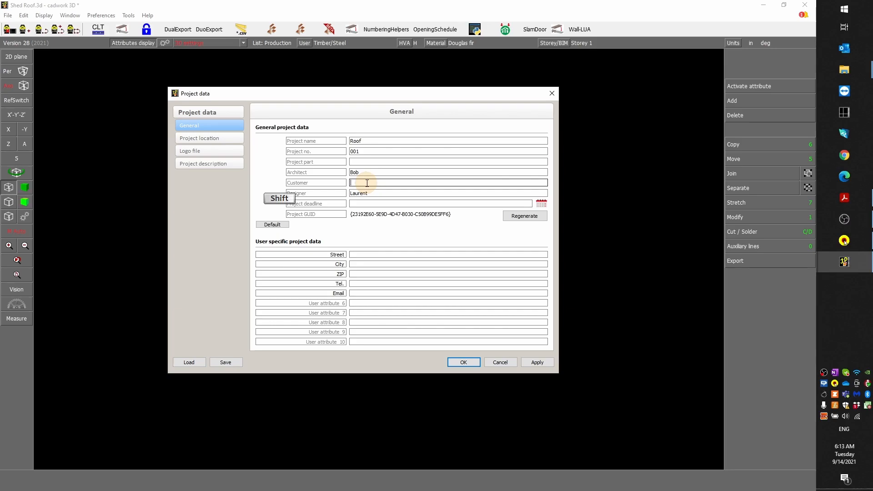
text(TDI)
key(Tab)
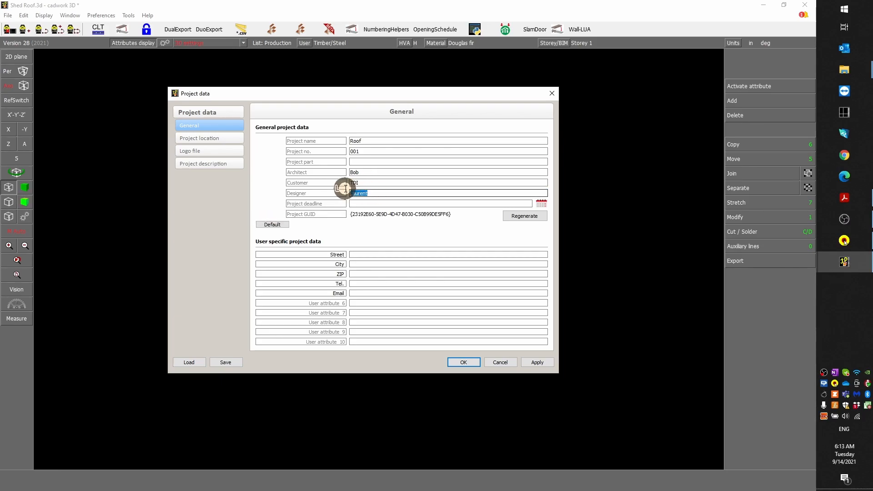
text(L)
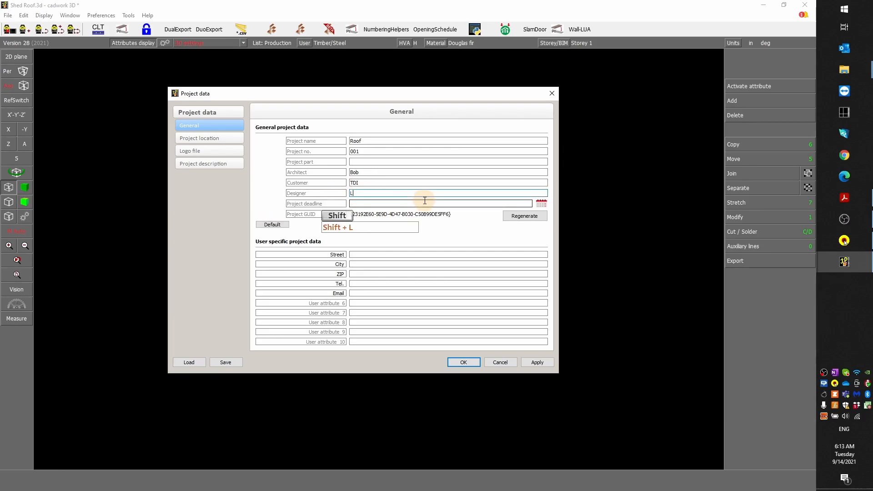
text(D)
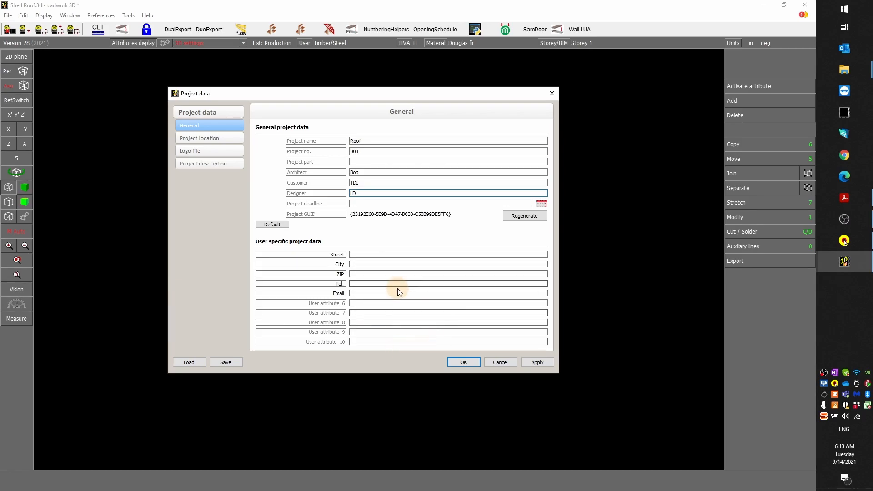
- Search the project location map for Corvallis and set the project location to Corvallis, OR, USA
click(229, 143)
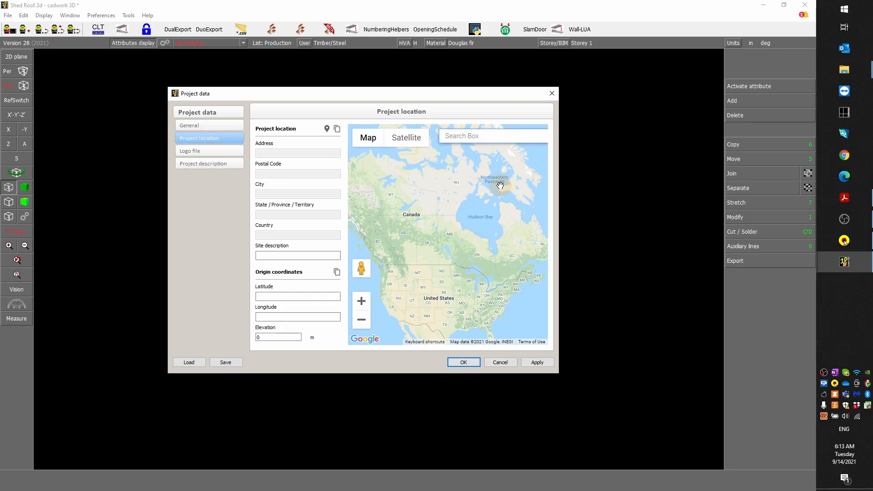
key(shift)
text(Co)
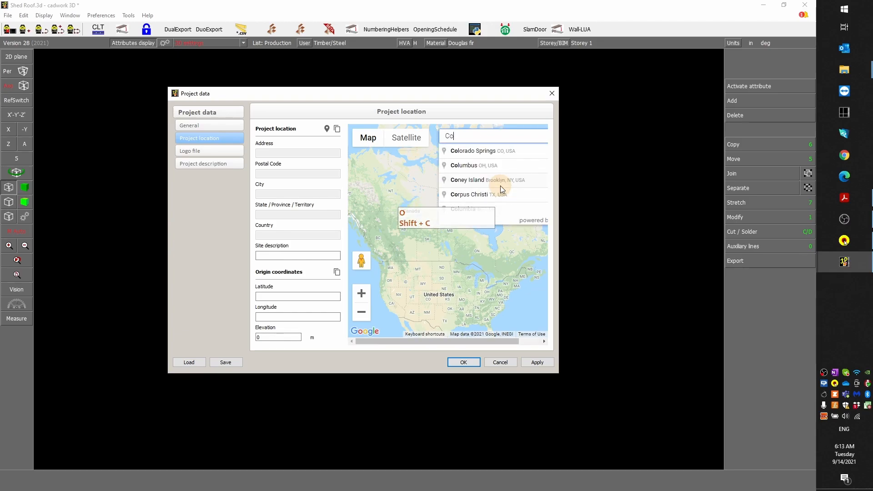
text(rvalis)
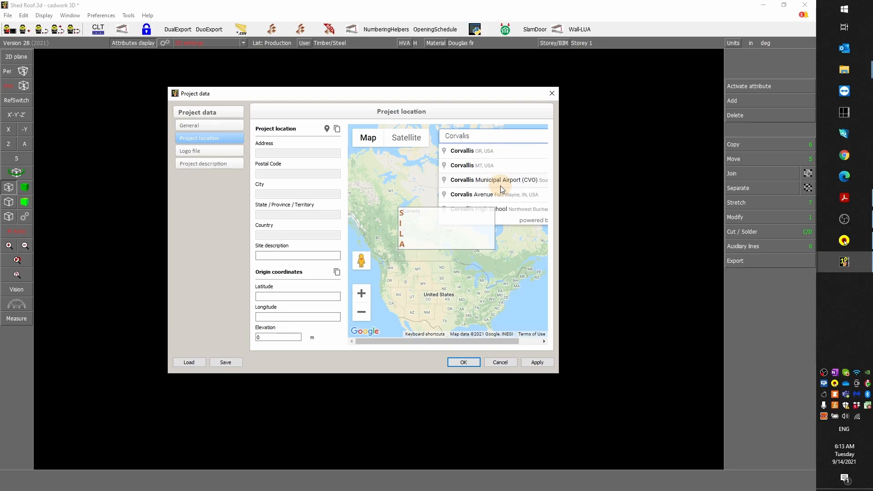
click(477, 150)
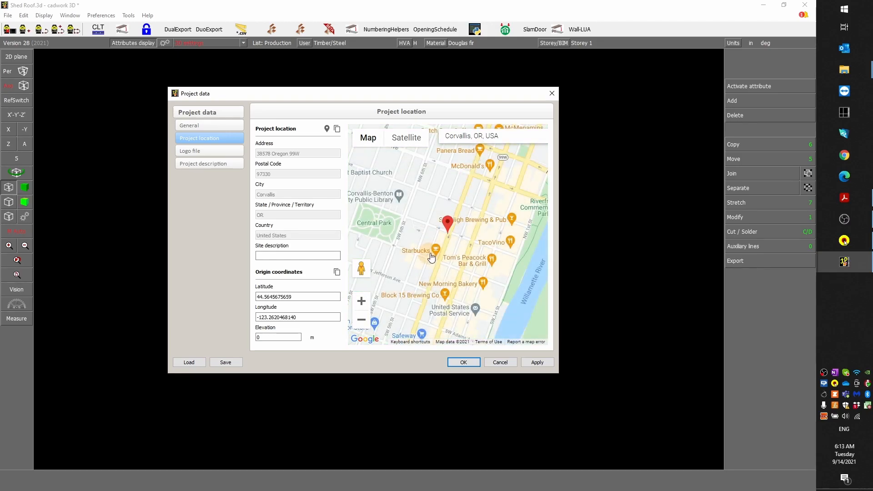
- Move the location marker to the east side of Peavy Fields on the map and apply the new project location
scroll(424, 250, down, 3)
scroll(424, 250, down, 1)
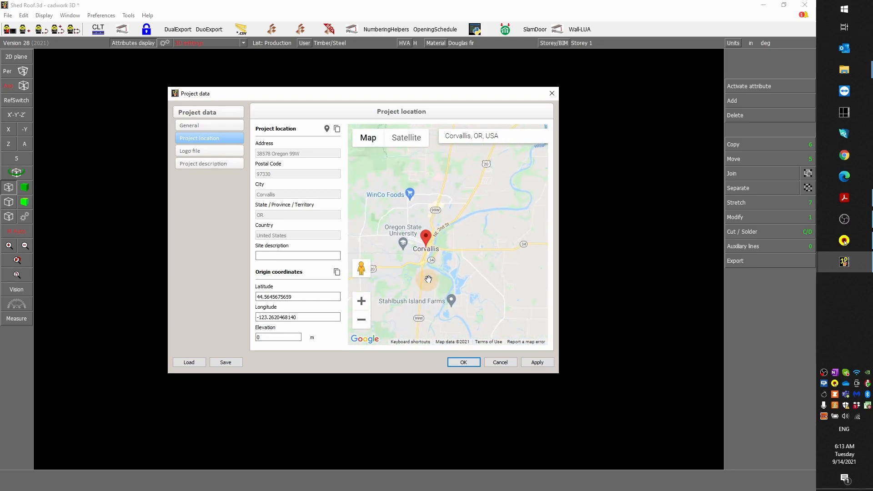
drag(438, 277, 485, 282)
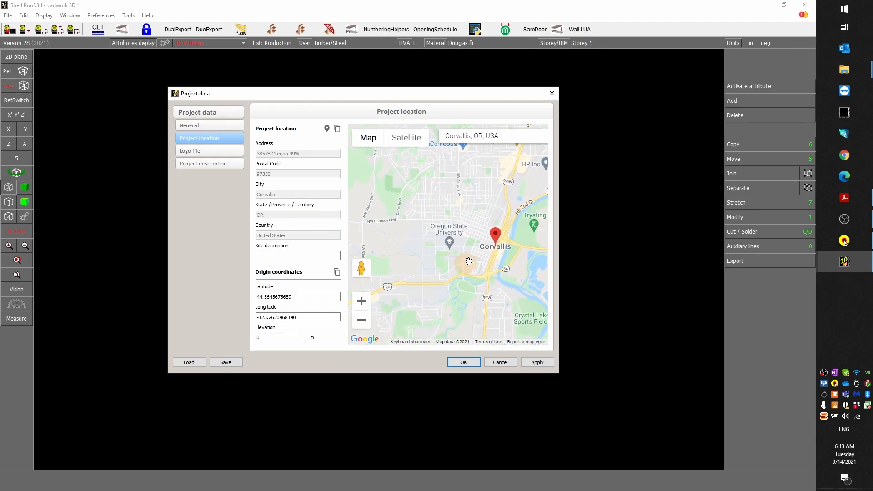
mouse_move(494, 236)
mouse_down()
mouse_move(420, 213)
mouse_move(435, 206)
mouse_move(434, 227)
mouse_move(474, 279)
mouse_up()
scroll(447, 245, up, 3)
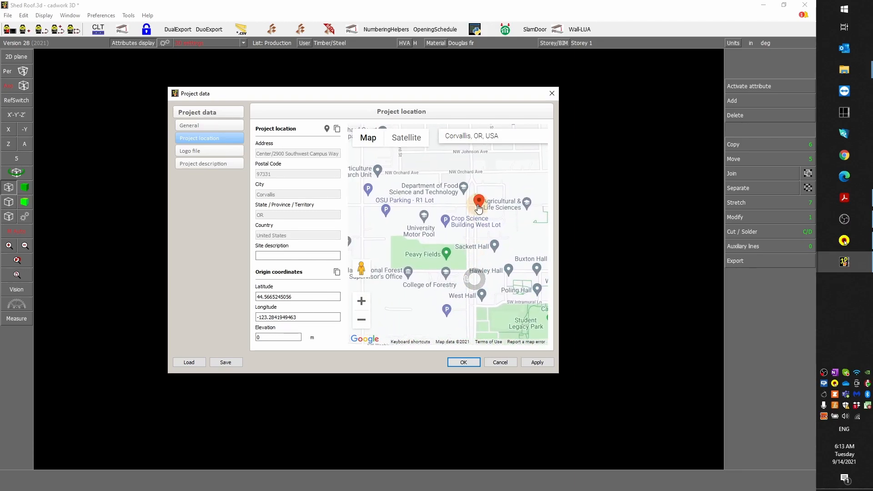
mouse_move(478, 201)
mouse_down()
mouse_move(448, 246)
mouse_move(461, 253)
mouse_up()
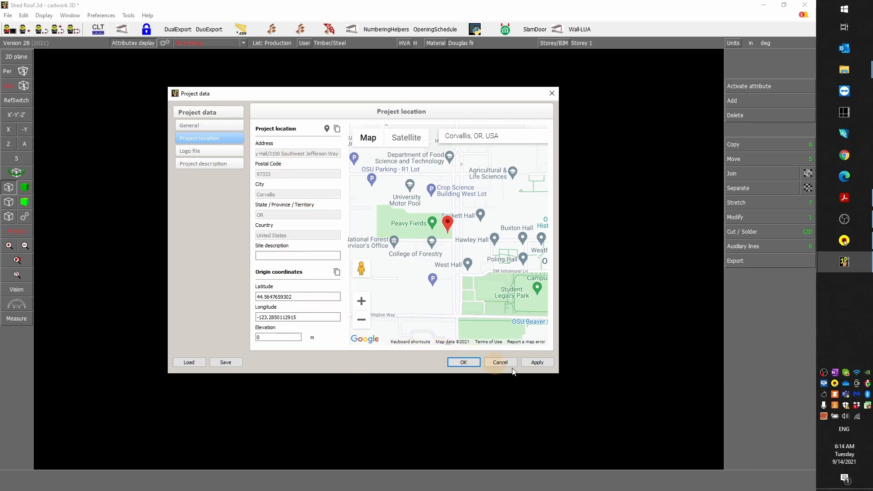
click(530, 364)
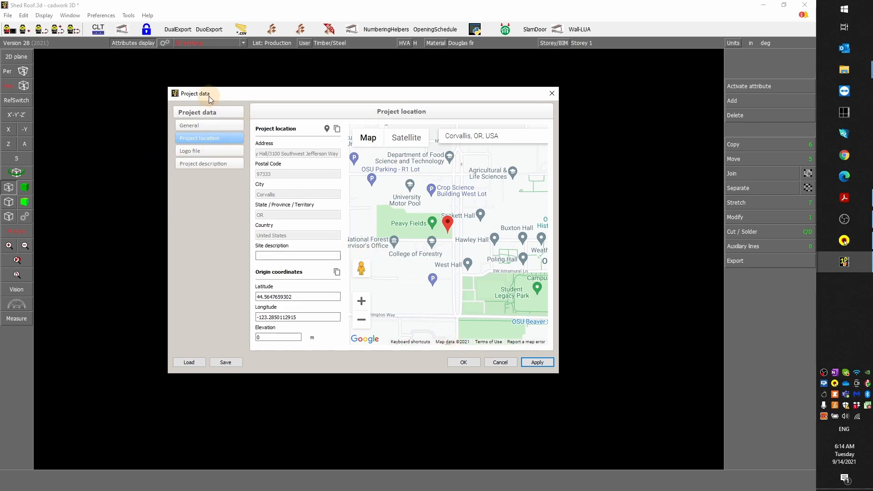
- Review the logo file and project description pages, and accept the project data
click(209, 151)
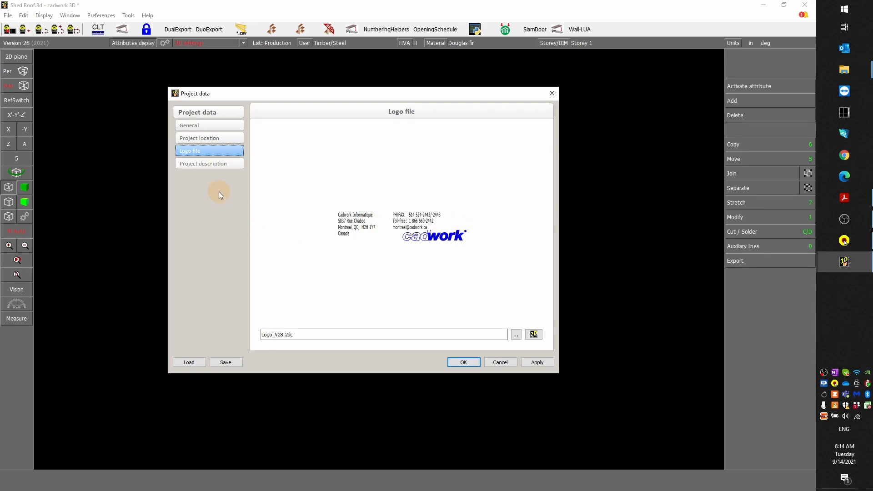
click(218, 164)
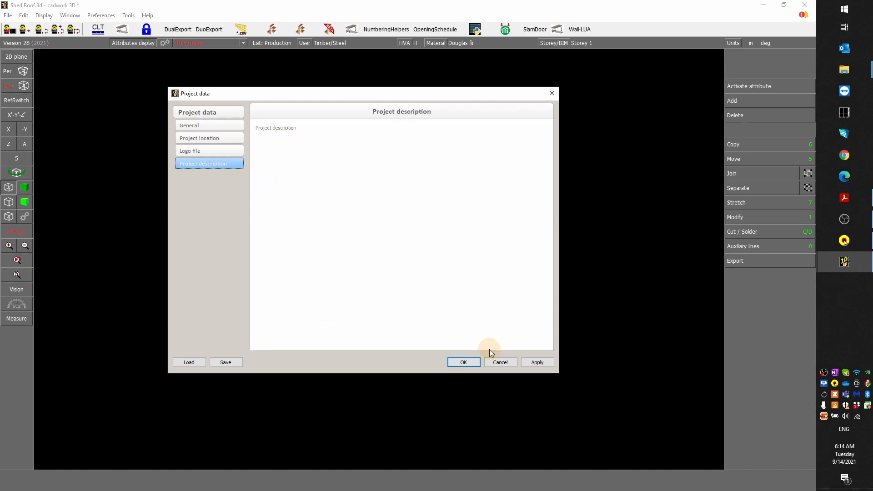
click(462, 362)
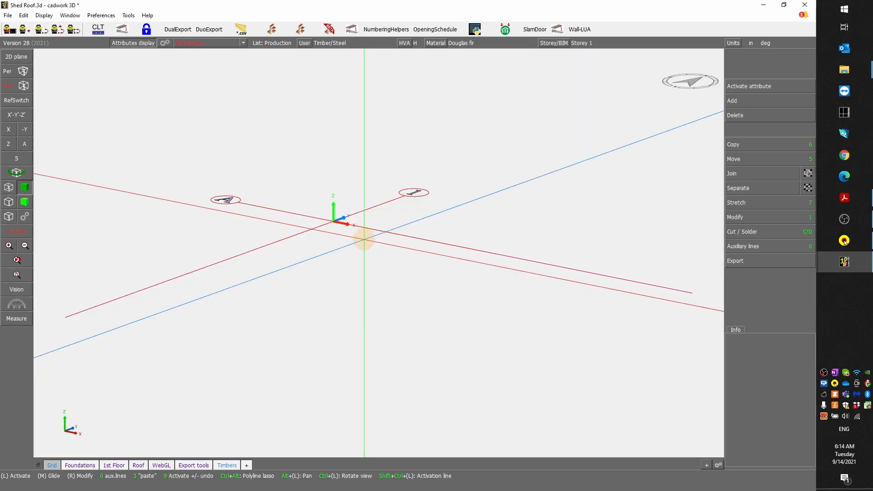
- Start an auxiliary element with the Concrete material, the name Slab and a thickness of 8 inches
ctrl+drag(314, 267, 376, 256)
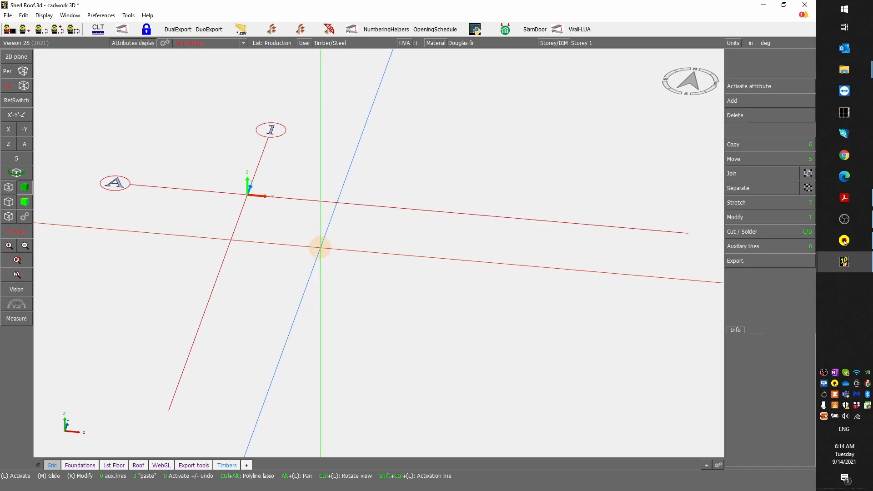
key(Escape)
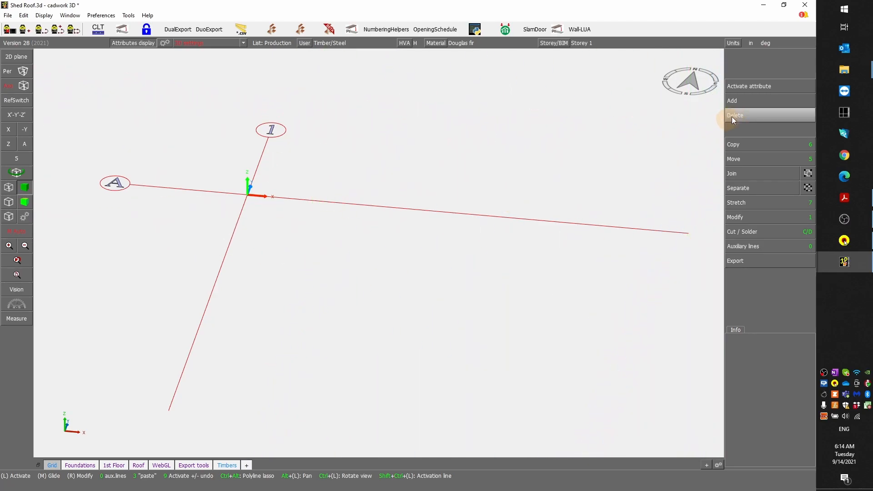
click(732, 100)
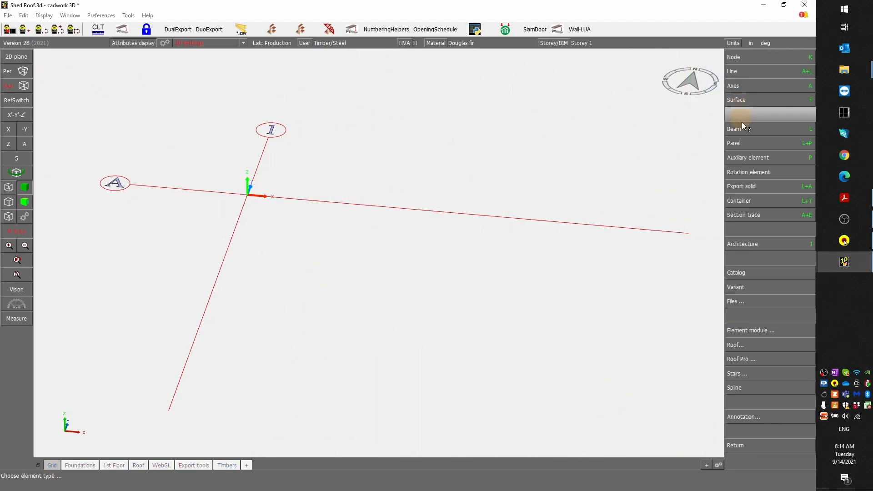
click(753, 159)
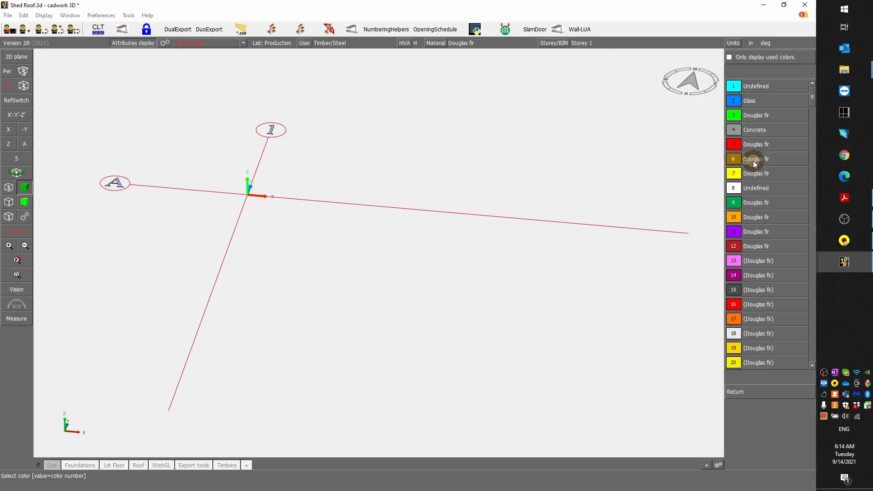
click(760, 131)
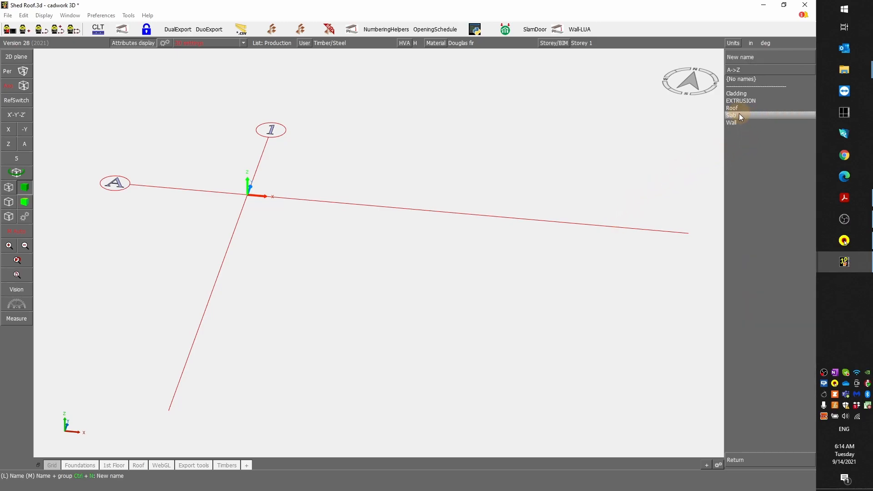
click(740, 116)
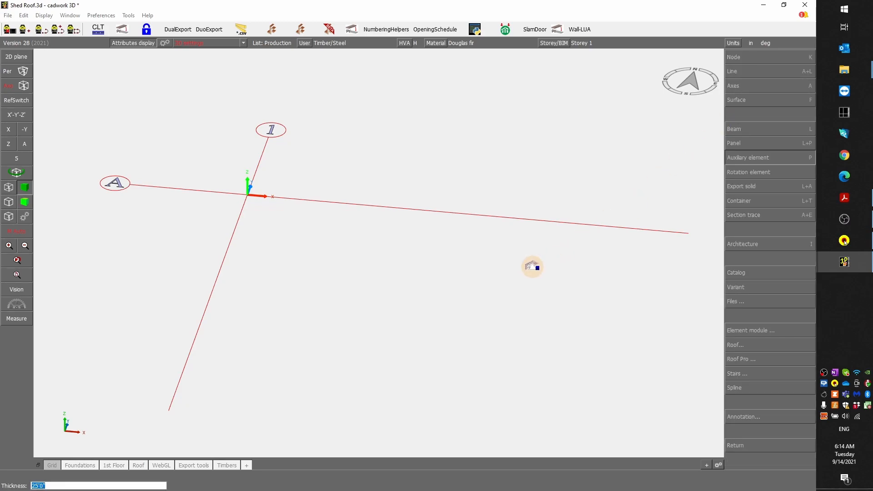
text(8)
key(Return)
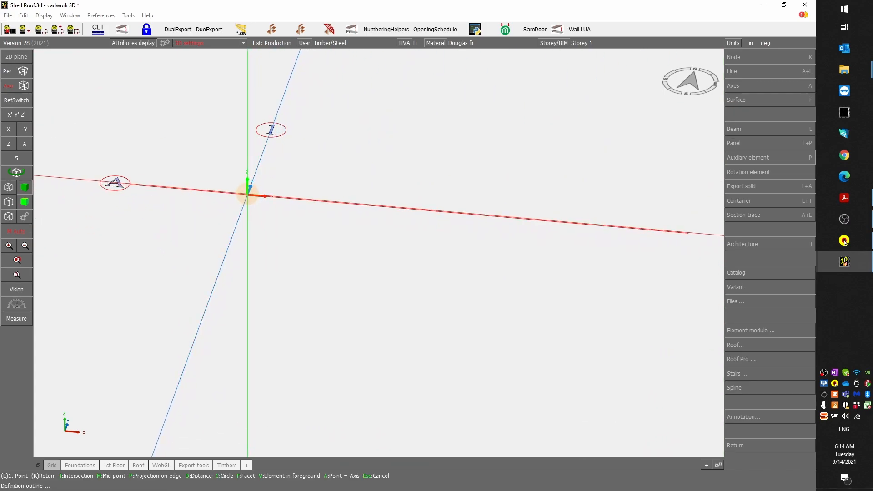
- Start the slab outline at the intersection of axes A and 1 and run its first edge 65' along X
click(248, 195)
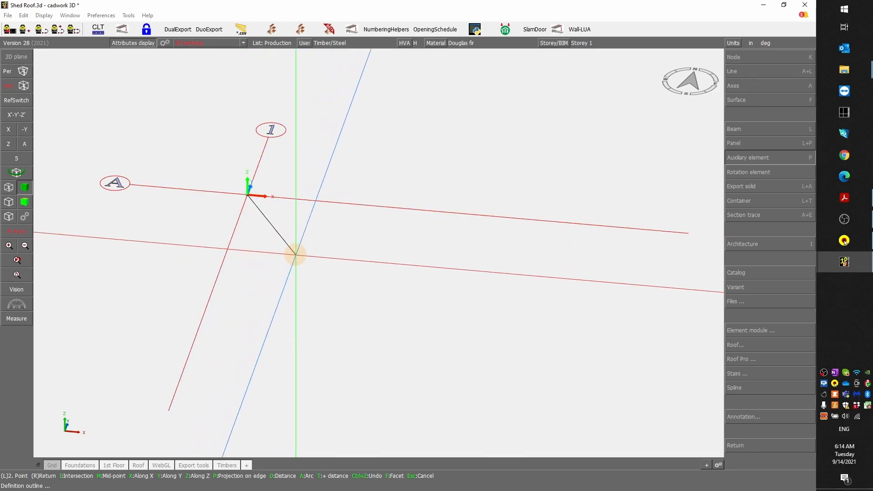
scroll(473, 244, down, 2)
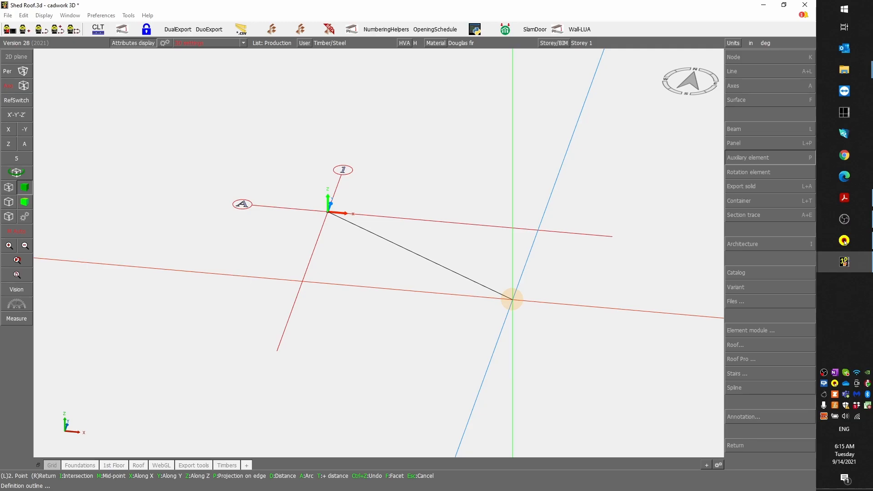
key(v)
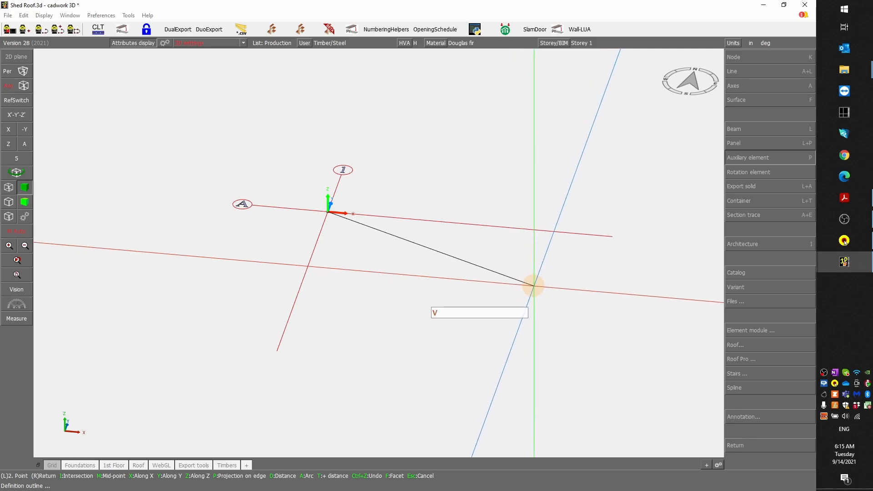
key(Escape)
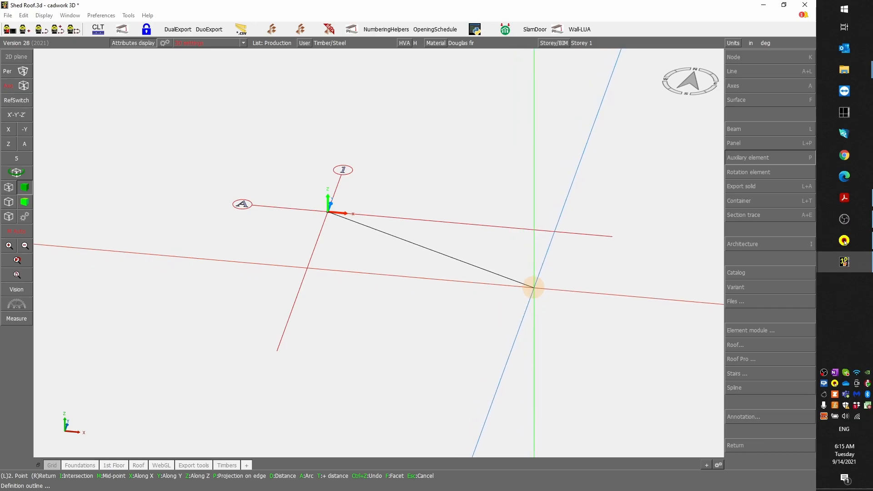
key(x)
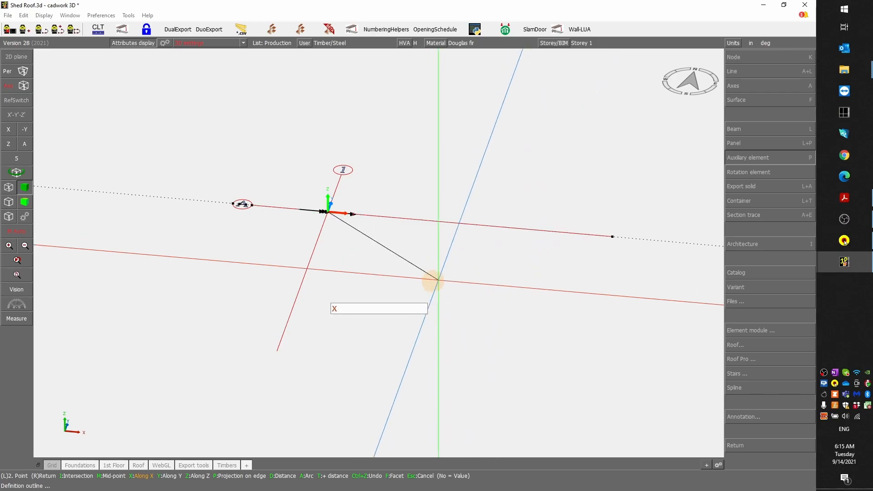
key(Escape)
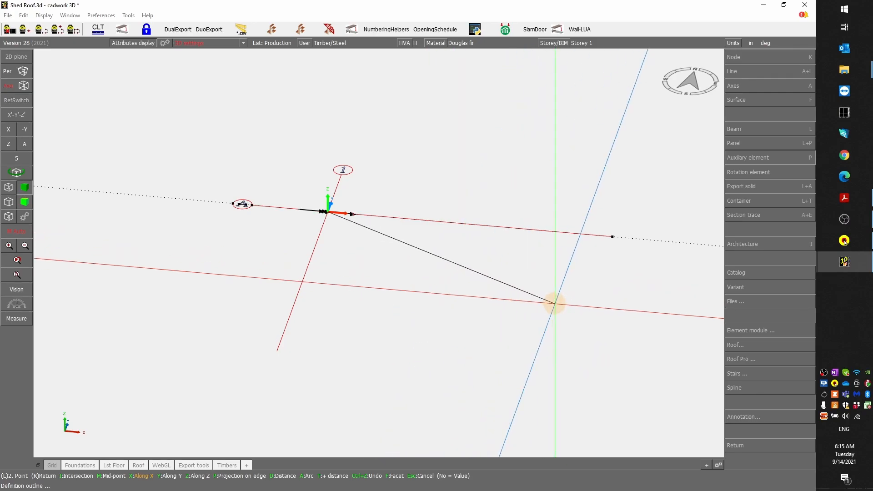
text(65)
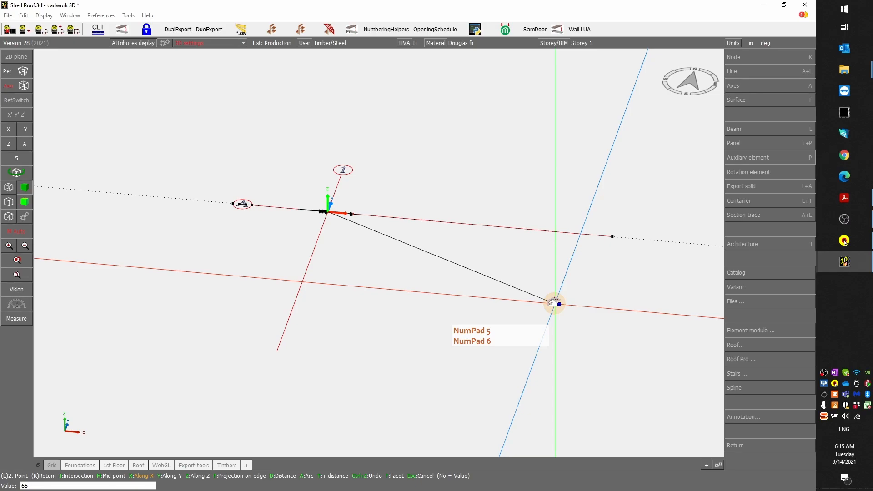
text(')
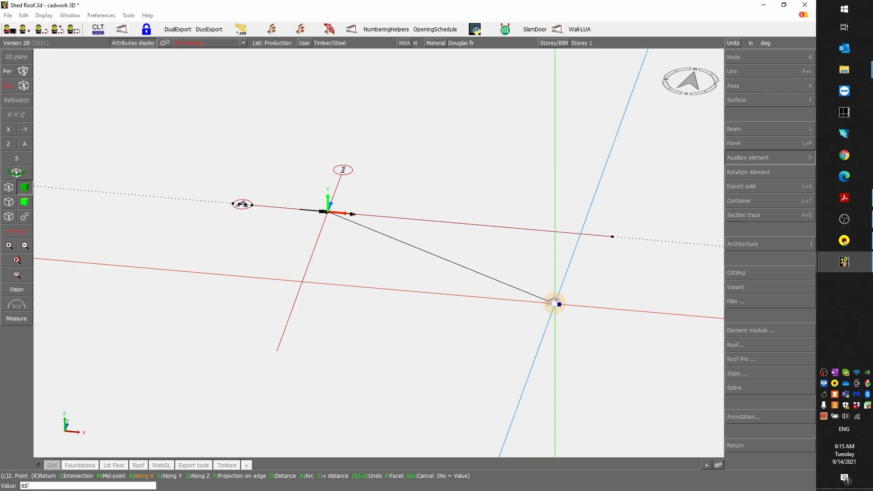
key(Return)
- Add the slab outline's second edge 46' along Y from the end of the first edge
middle_drag(552, 302, 396, 261)
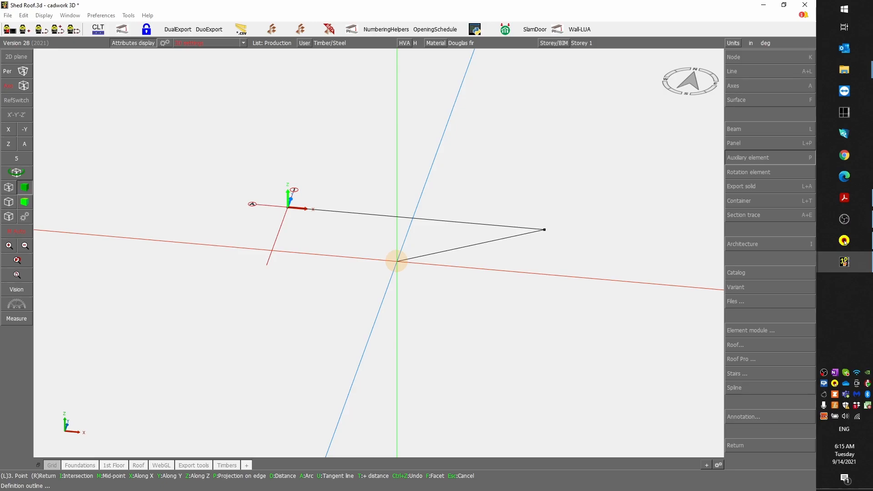
middle_drag(397, 260, 320, 195)
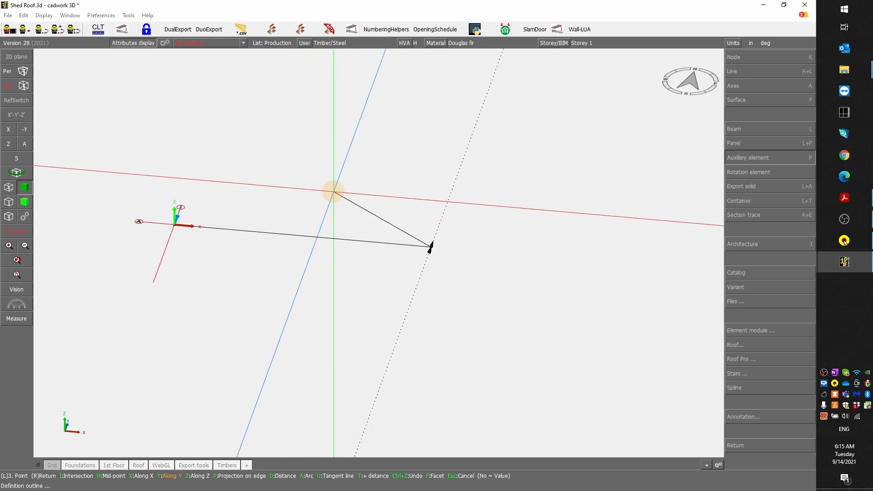
text(46)
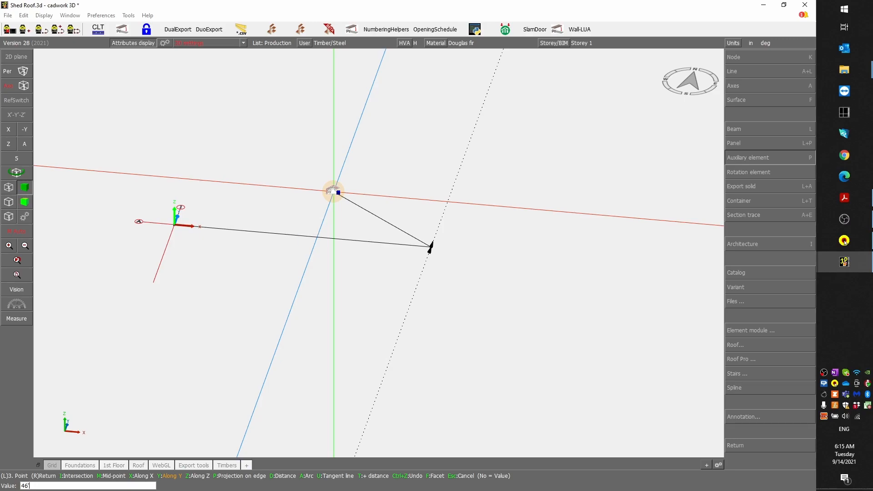
key(Return)
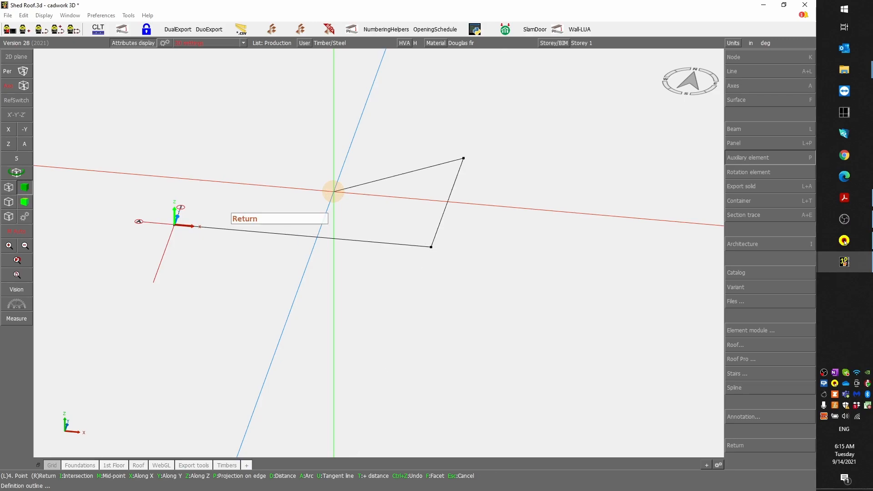
- Place the slab's fourth corner along X in line with axis 1, complete the outline and leave the outline command
key(x)
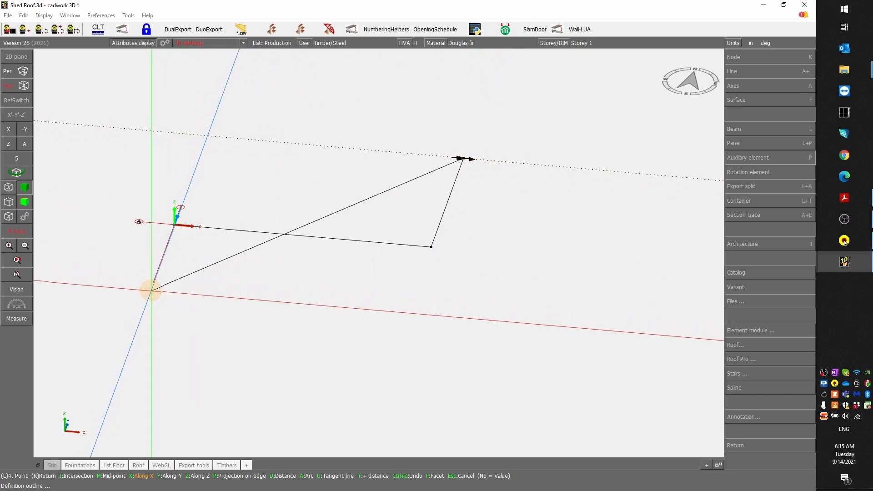
click(207, 136)
right_click(144, 148)
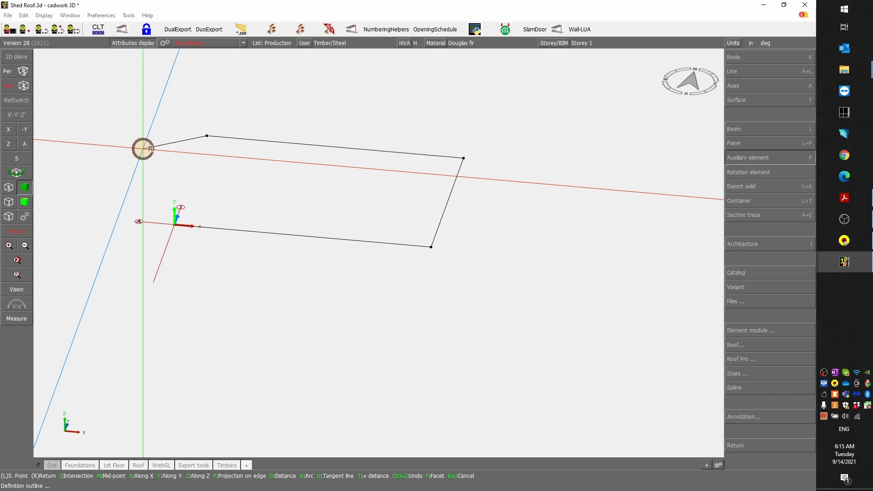
right_click(295, 306)
scroll(379, 251, up, 3)
scroll(378, 252, up, 2)
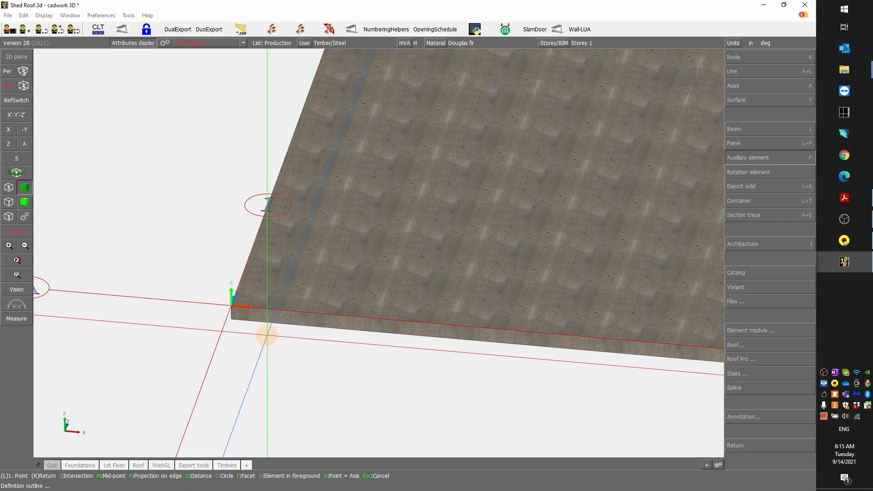
click(277, 320)
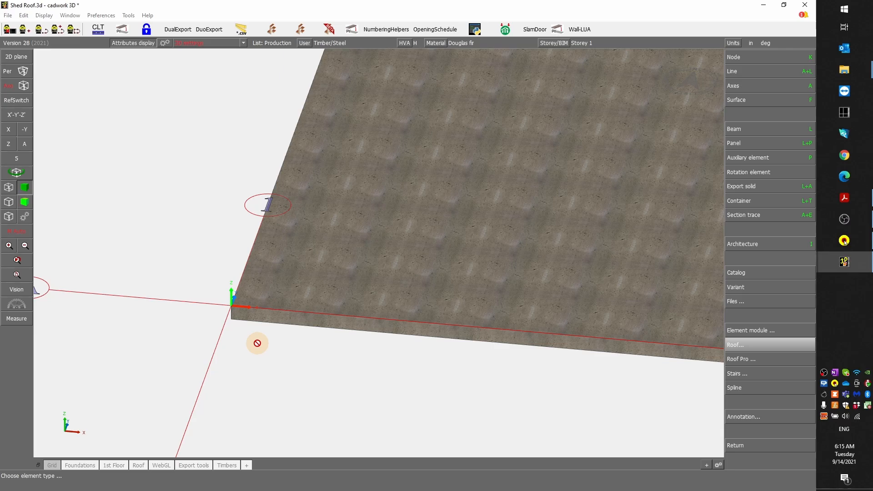
- Activate the concrete slab and move it -24 inches along X from its corner at the grid origin
right_click(282, 340)
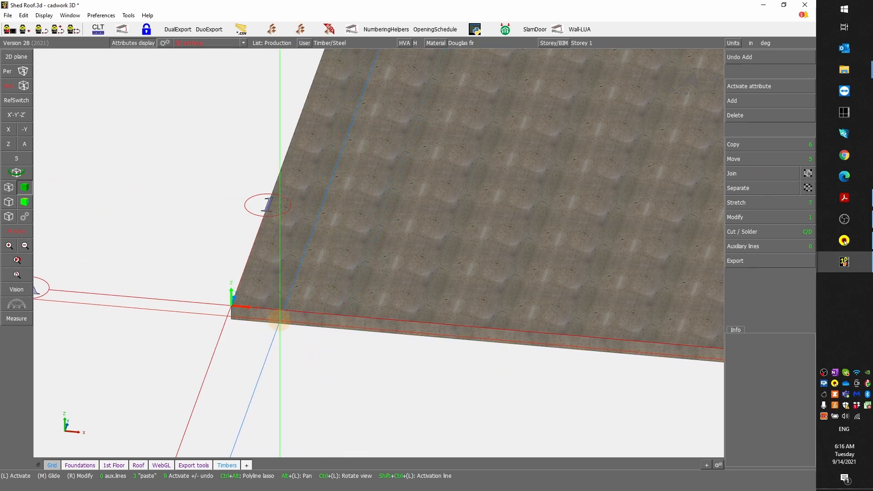
click(279, 319)
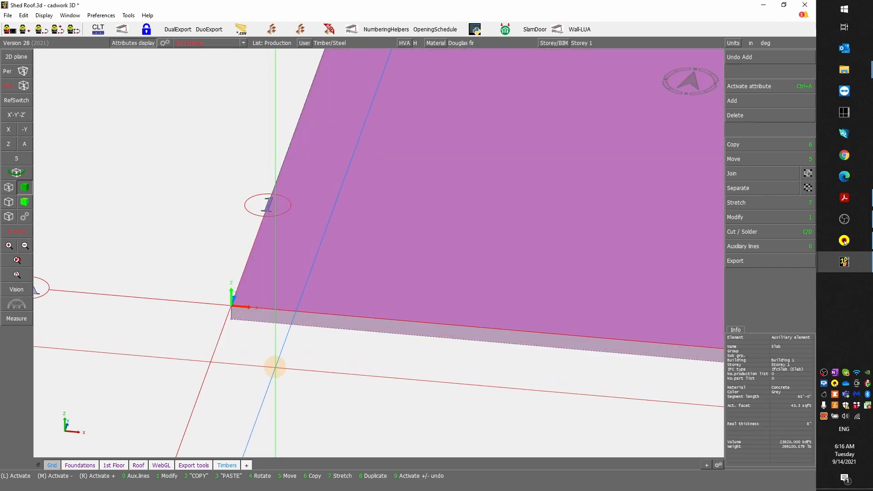
scroll(293, 363, down, 2)
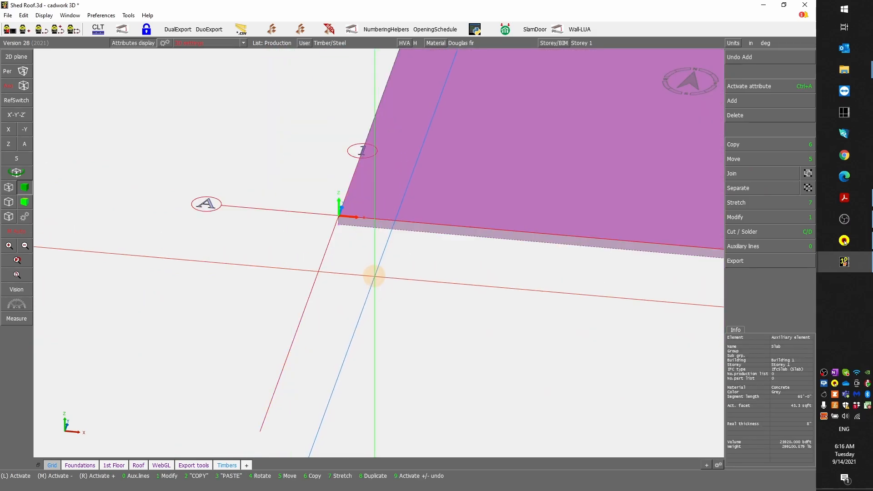
text(55)
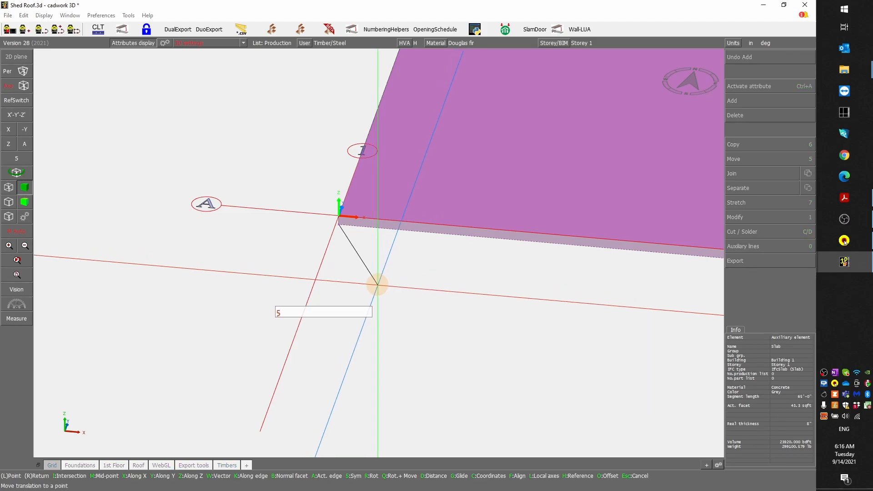
text(x)
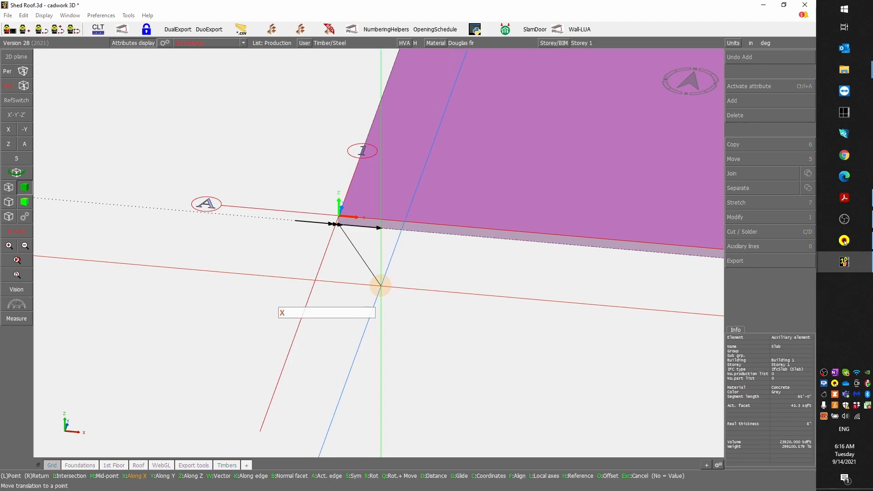
text(-24)
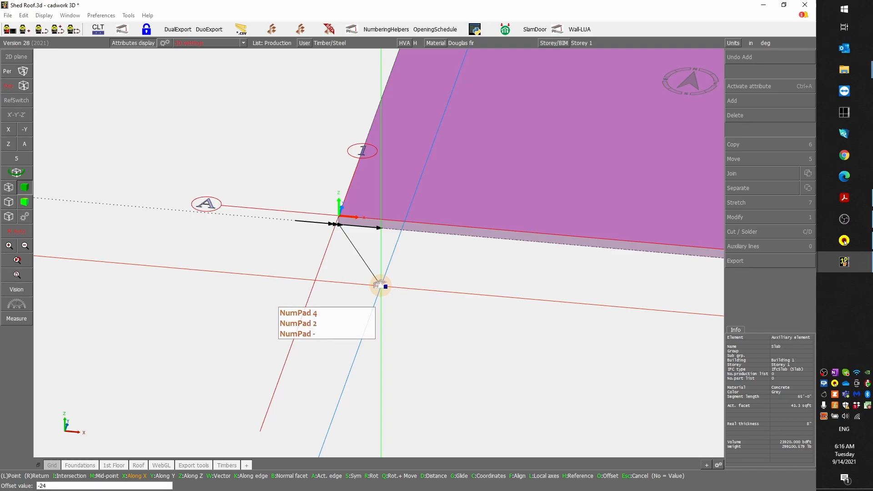
key(Return)
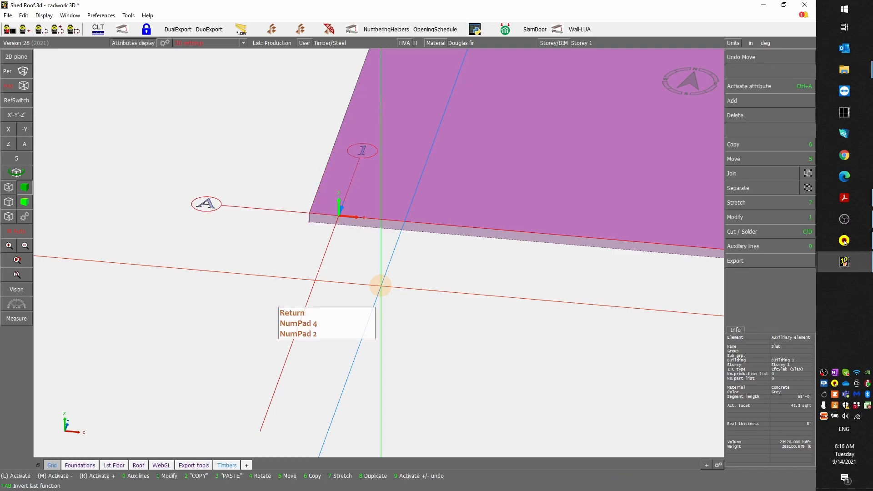
- Move the slab -36 inches along Y, then deactivate it
scroll(380, 254, up, 2)
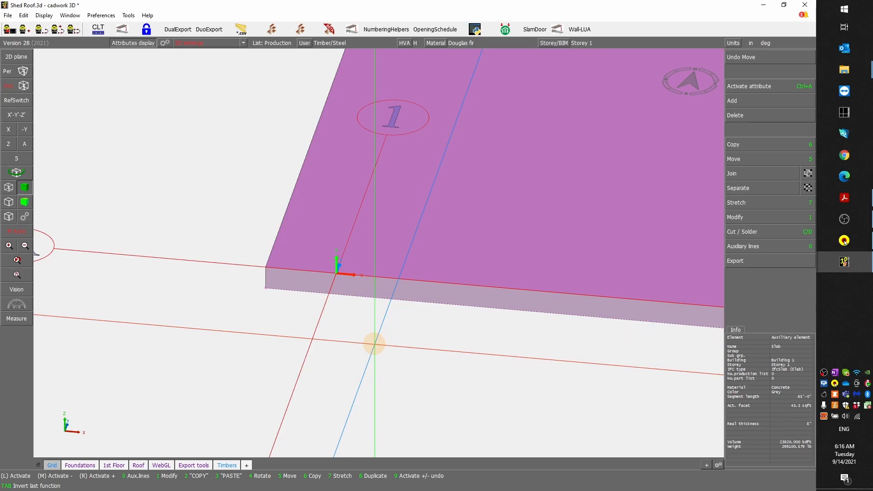
key(5)
key(KP_Subtract)
text(y36)
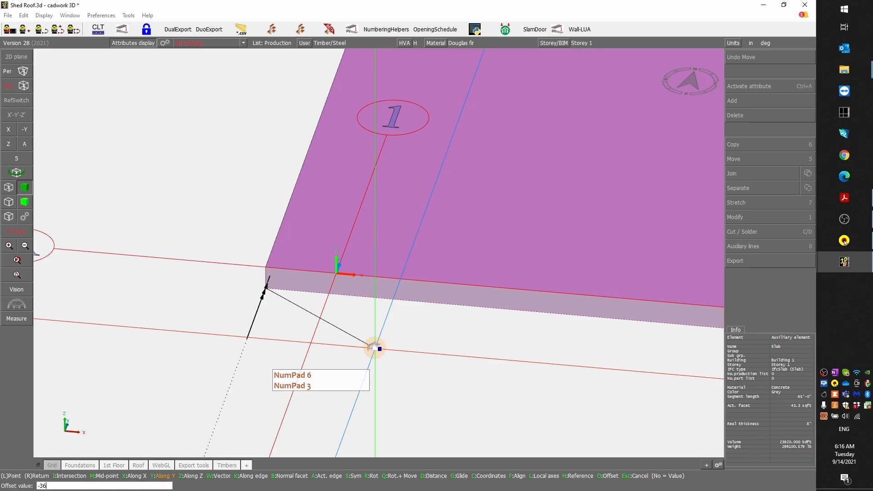
key(Return)
click(359, 381)
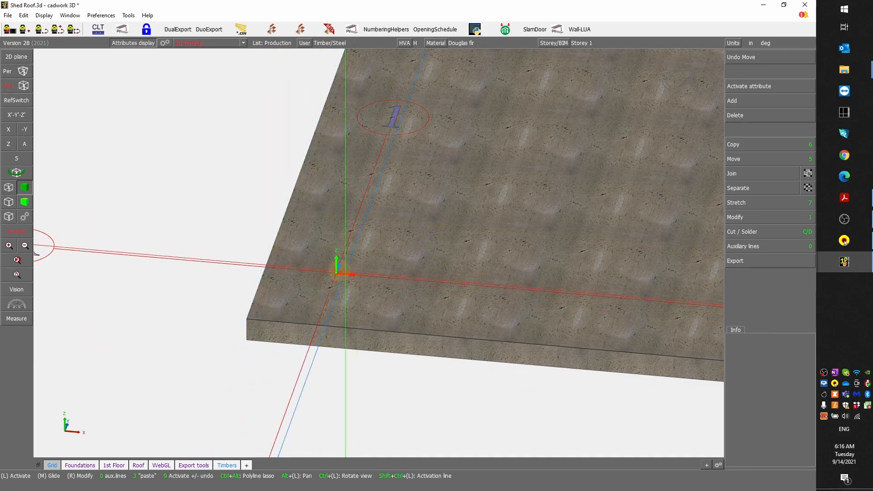
- Activate the axis A group and examine how far its line reaches along the slab and its element information
scroll(336, 268, down, 2)
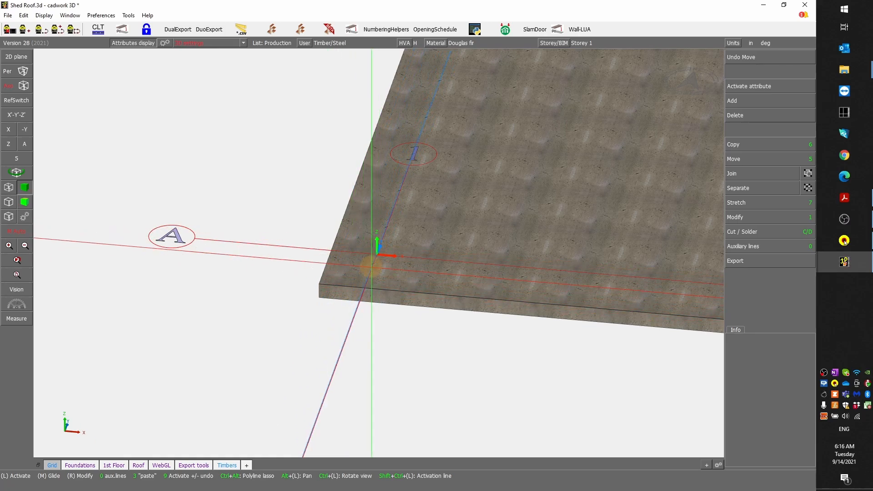
scroll(364, 262, down, 5)
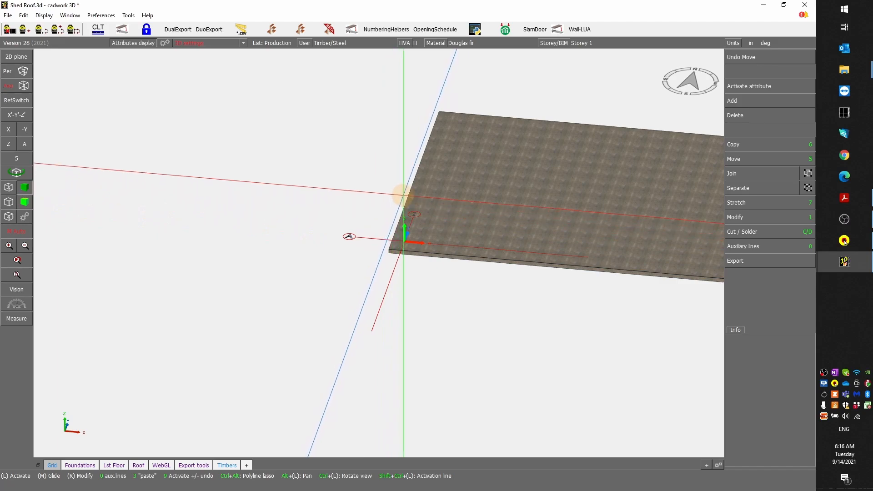
scroll(401, 196, up, 5)
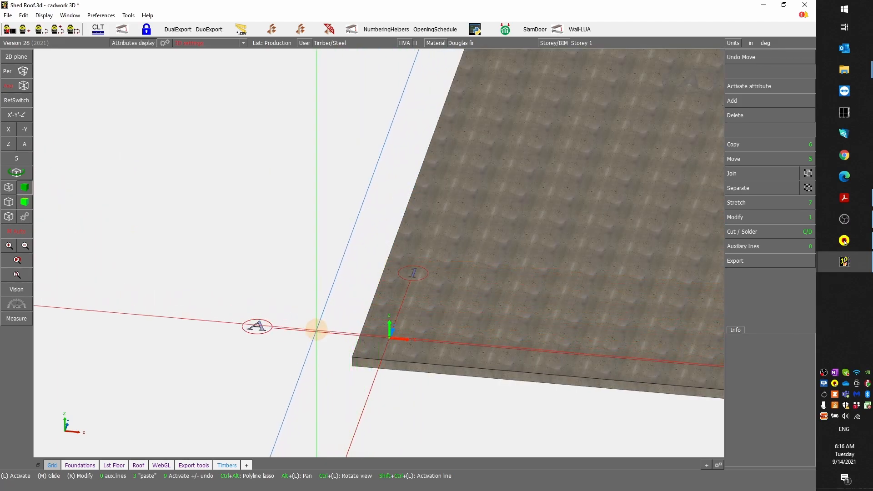
click(302, 329)
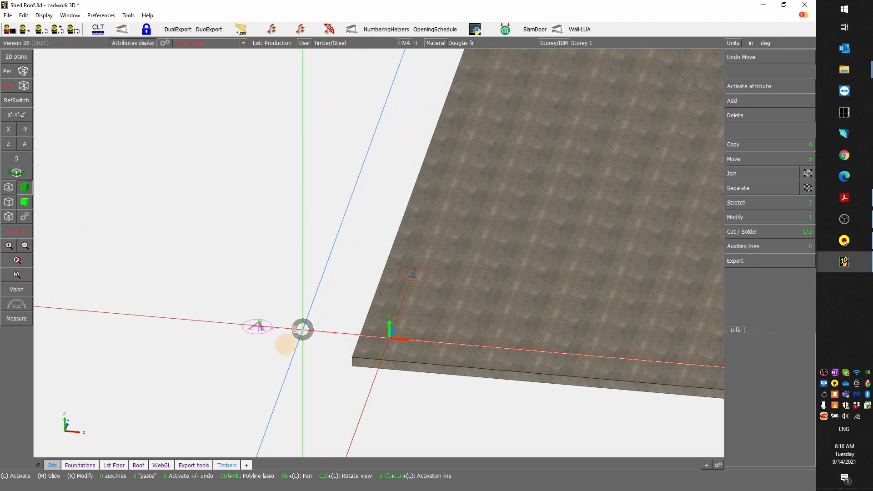
scroll(370, 249, down, 3)
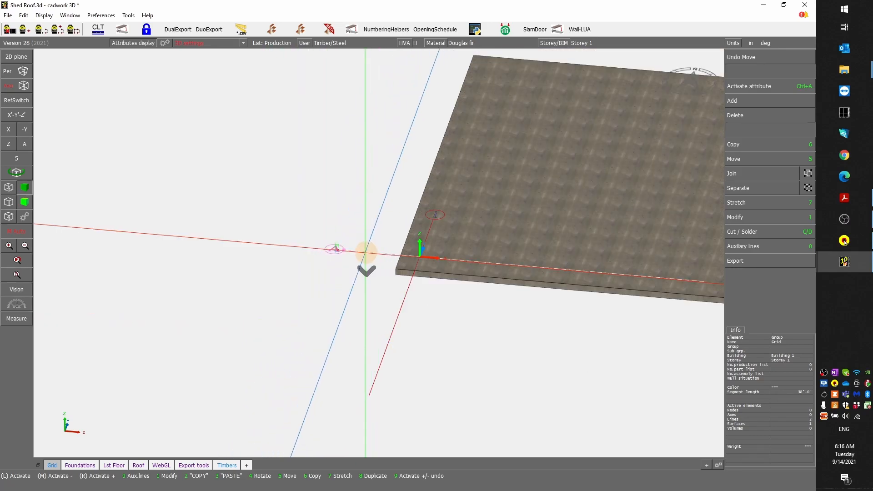
scroll(579, 268, down, 2)
scroll(593, 271, up, 5)
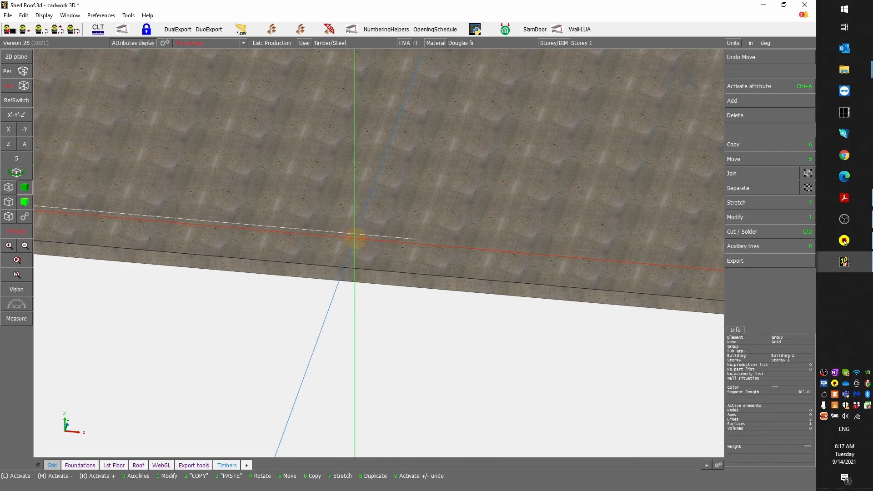
scroll(356, 240, down, 5)
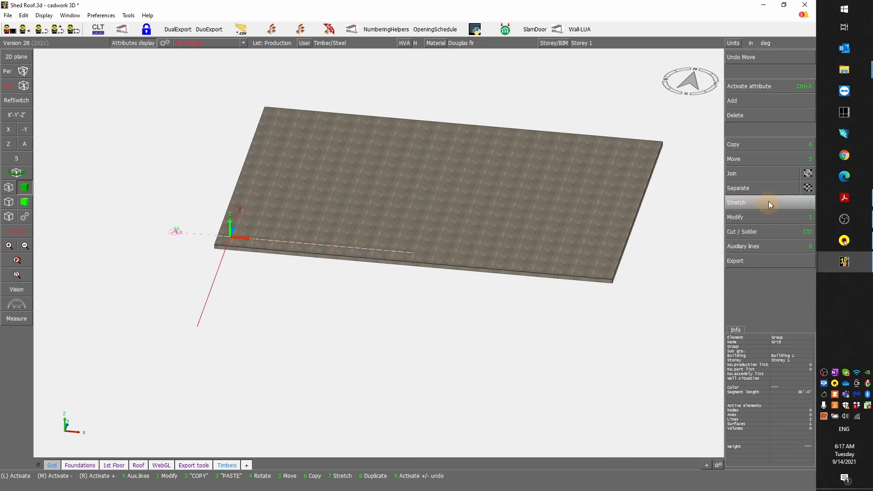
scroll(153, 237, up, 5)
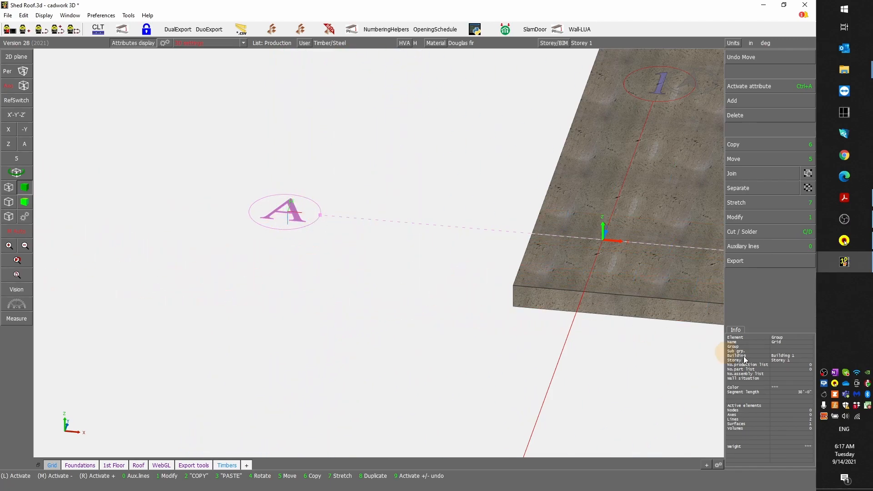
mouse_move(788, 370)
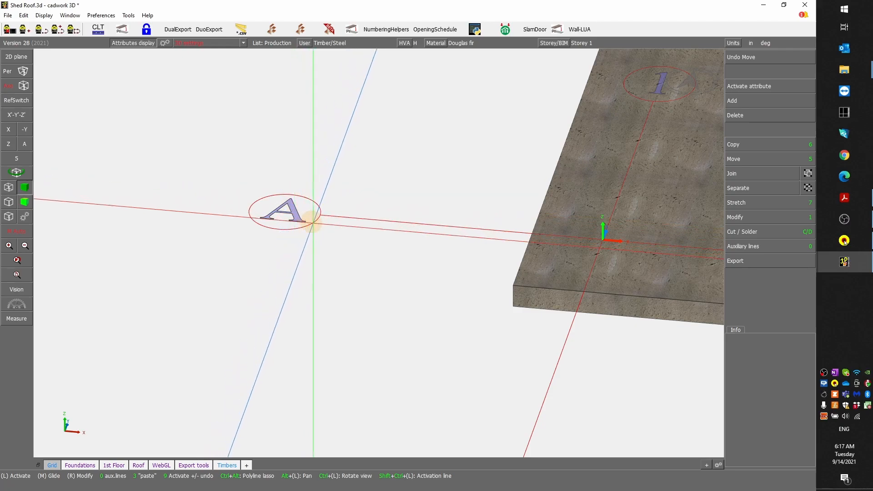
- Suspend the joining of grouped elements and stretch only axis A's line along X to the slab's far edge
click(808, 177)
scroll(281, 281, down, 4)
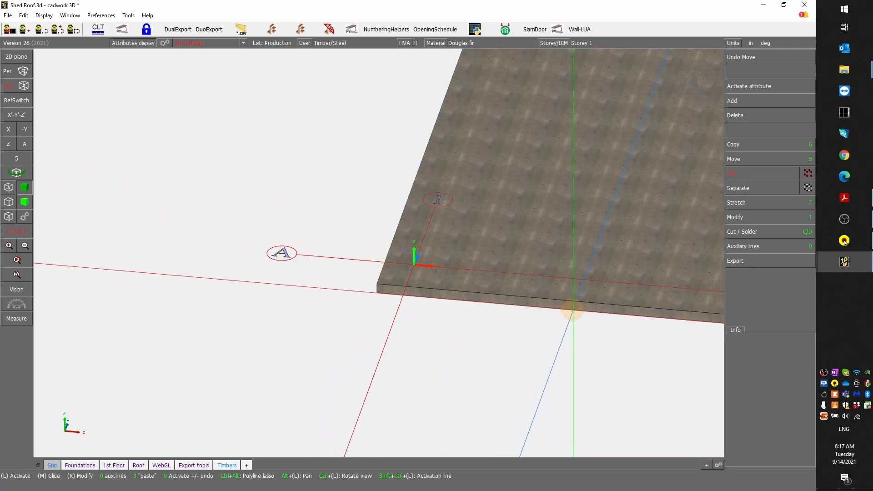
scroll(671, 314, down, 2)
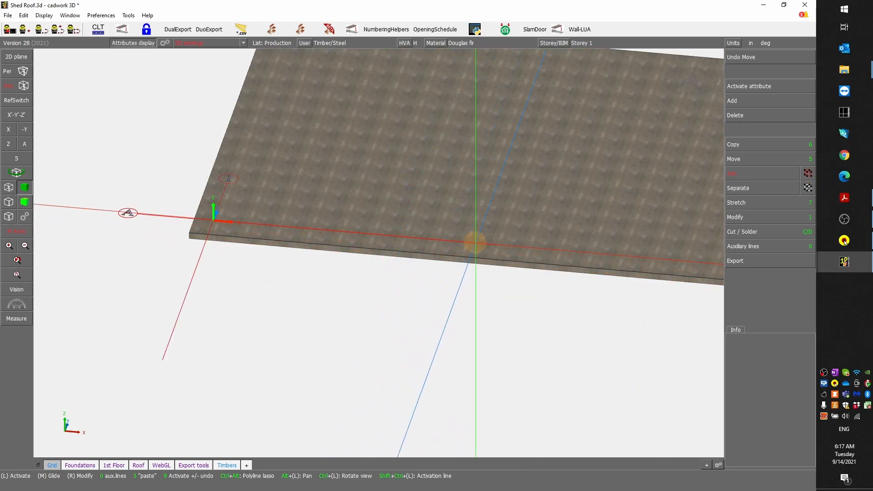
click(475, 242)
scroll(379, 252, down, 2)
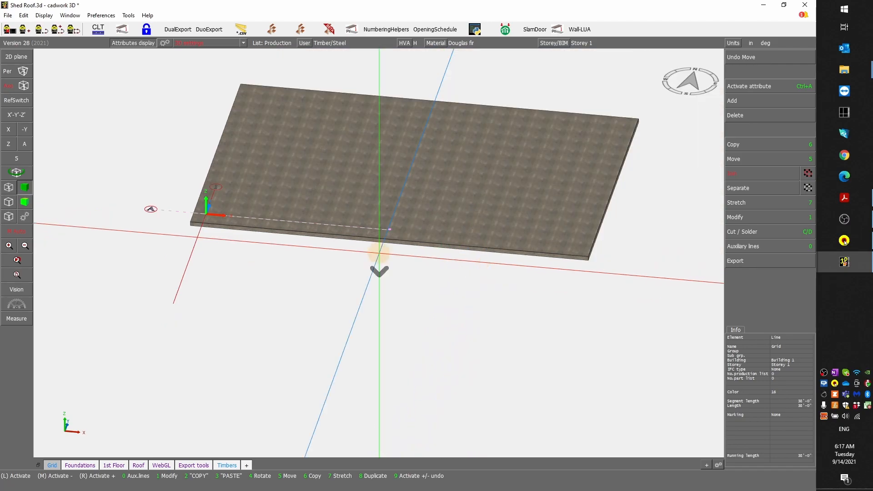
key(7)
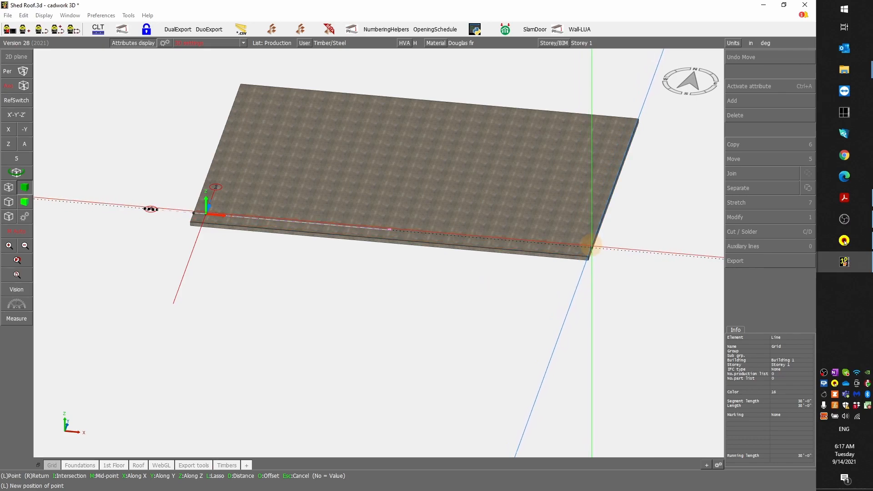
click(547, 240)
- Stretch the end of axis A's line a further 10' along X past the slab and restore the joining of grouped elements
scroll(587, 247, up, 3)
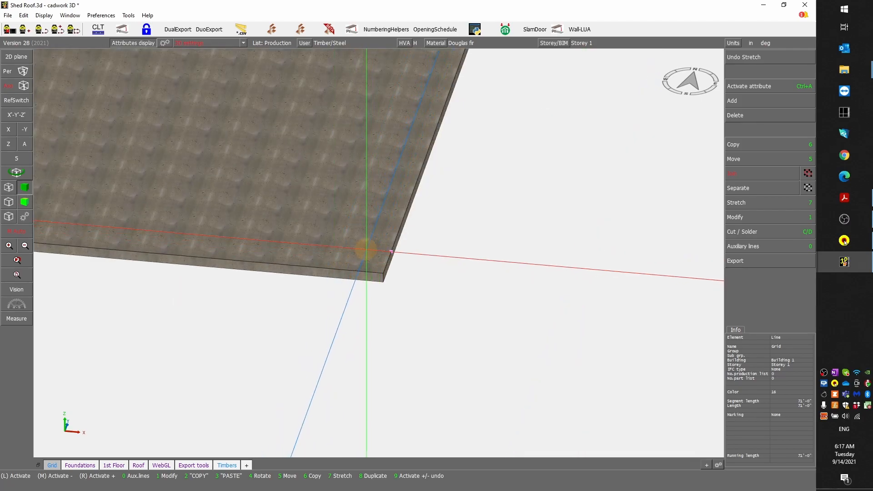
key(7)
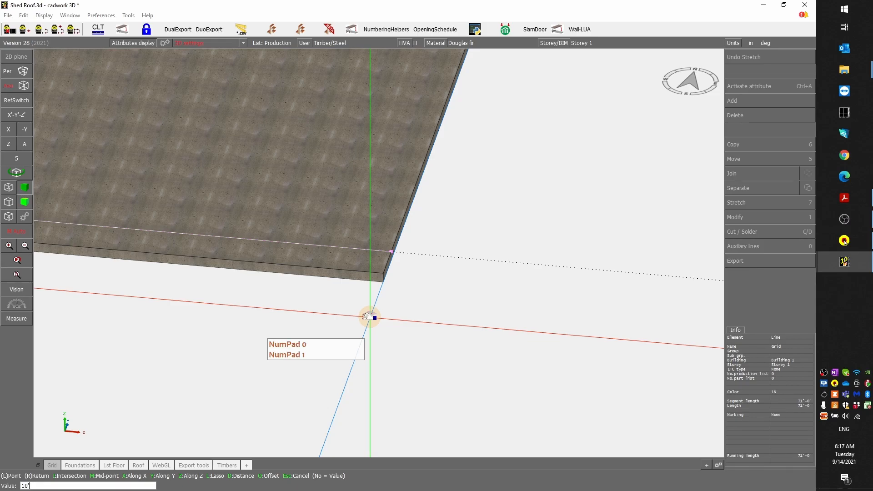
key(Return)
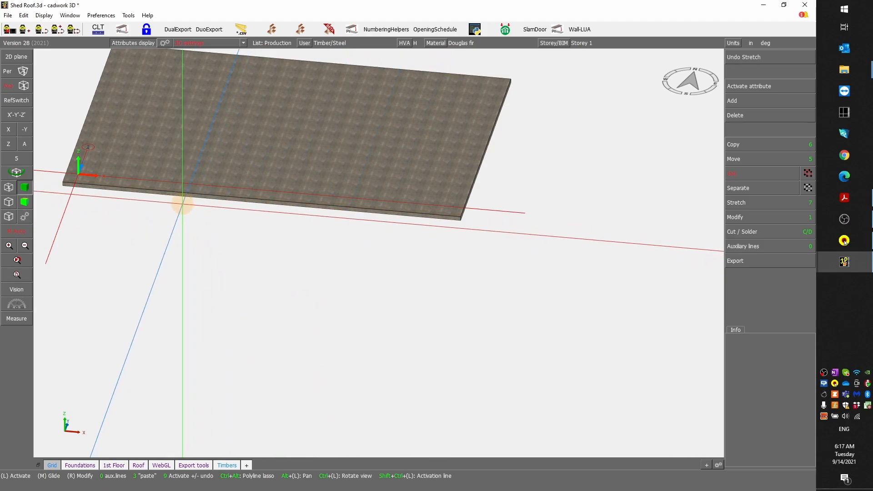
scroll(182, 203, down, 2)
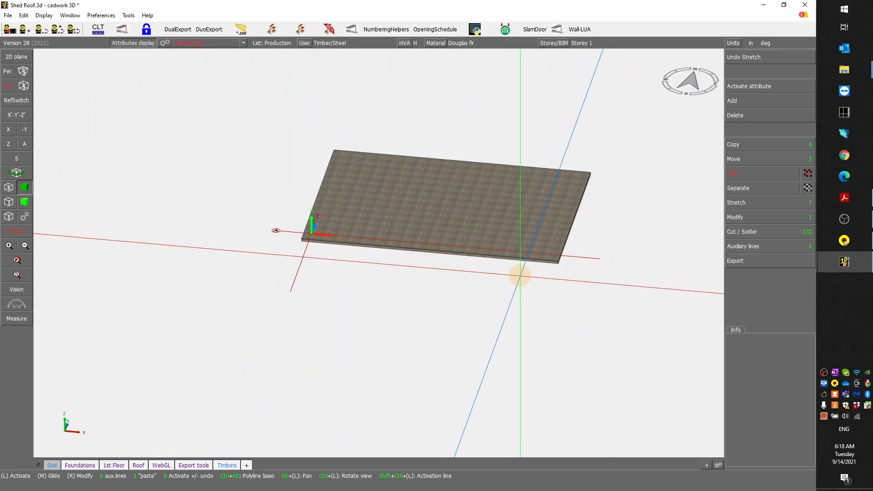
click(808, 175)
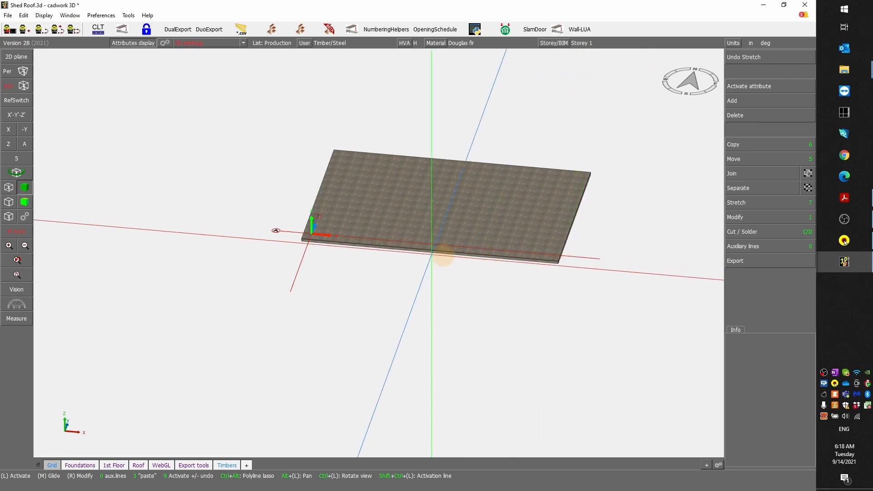
- Activate the axis 1 group and move it along Y to the slab's back edge
scroll(314, 224, up, 4)
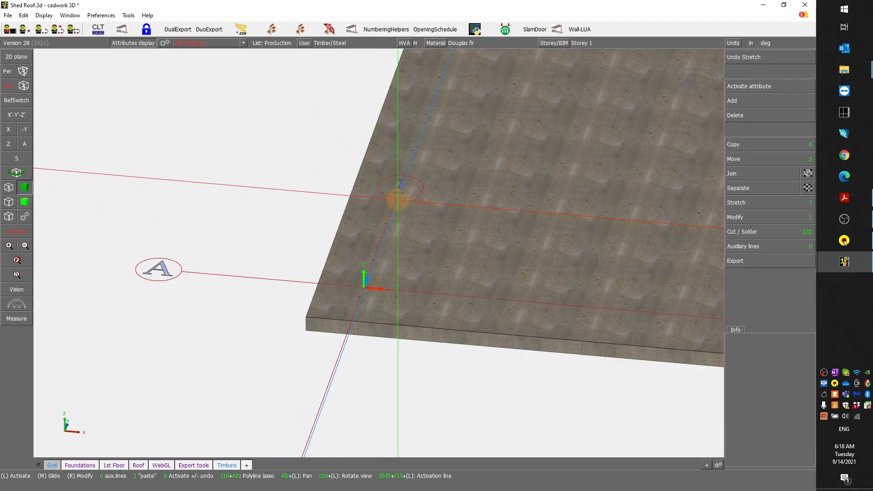
scroll(397, 198, down, 4)
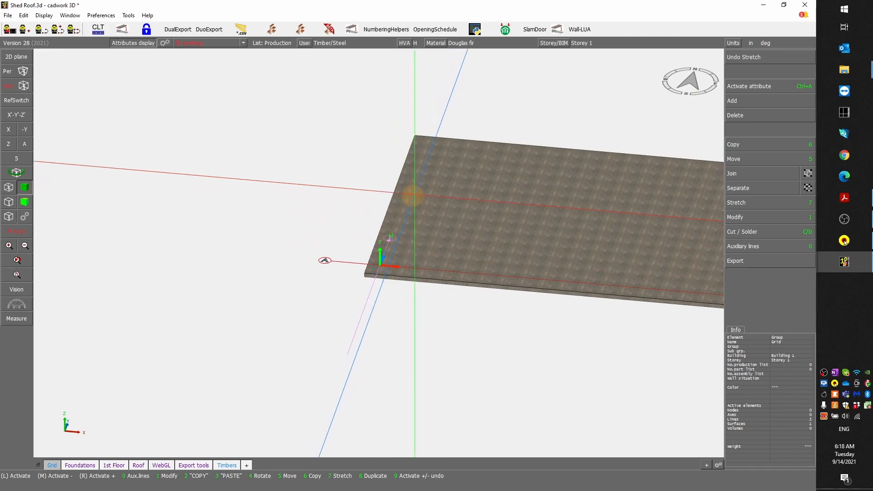
scroll(332, 321, up, 2)
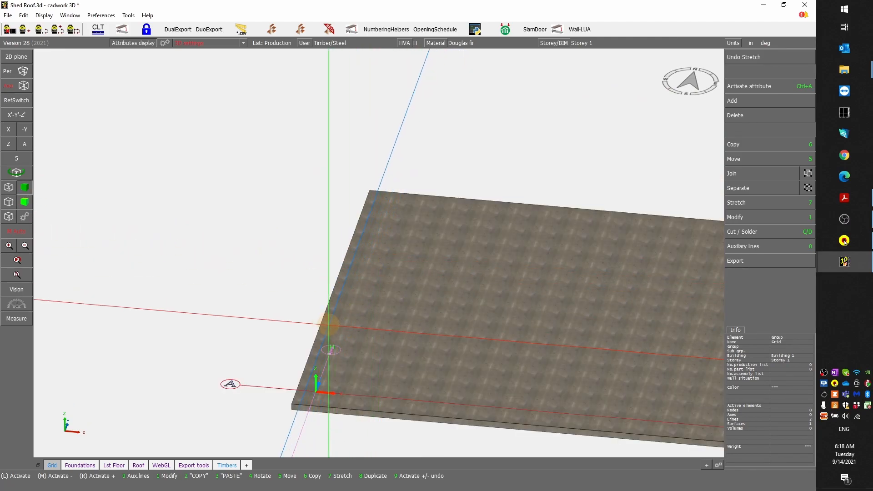
key(5)
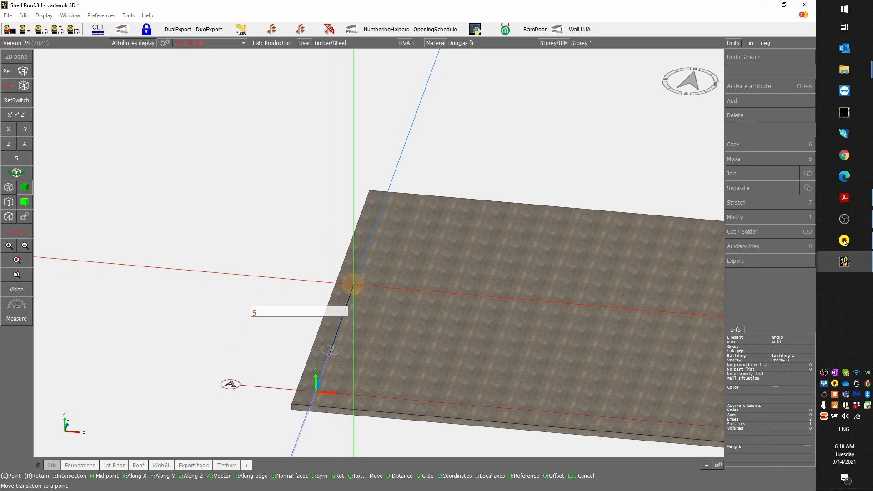
key(y)
click(388, 191)
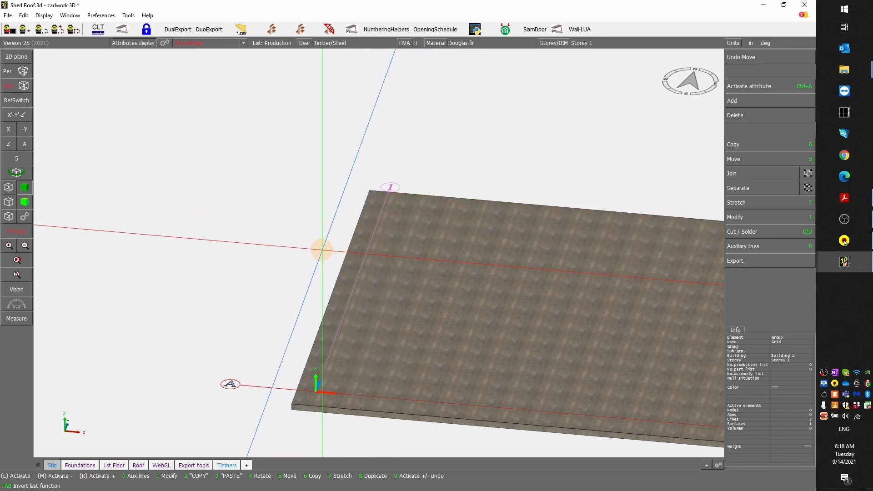
- Move the active axis 1 group a further 10' along Y beyond the slab's back edge
key(5)
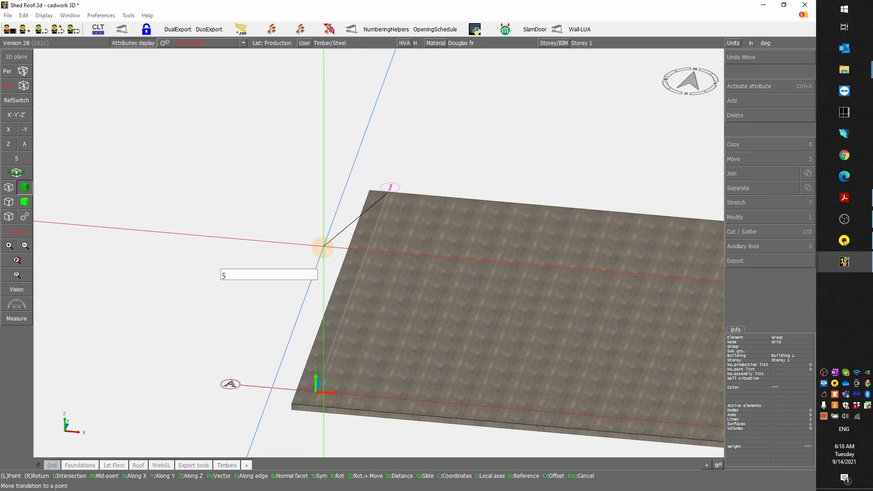
key(y)
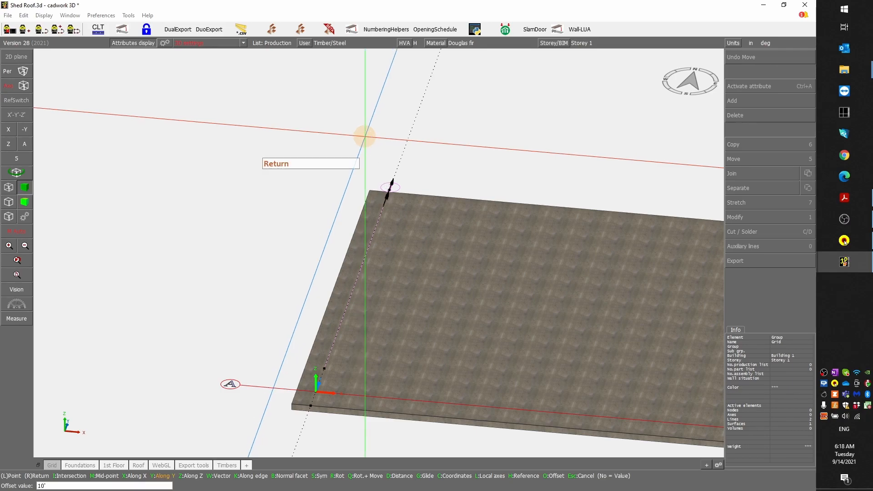
key(Return)
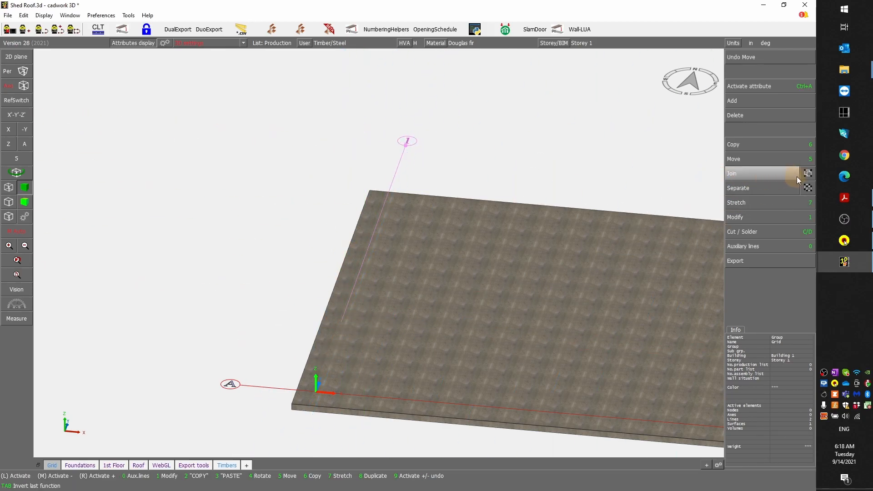
- Suspend the joining of grouped elements and stretch only axis 1's line along Y to the slab's front edge
click(342, 312)
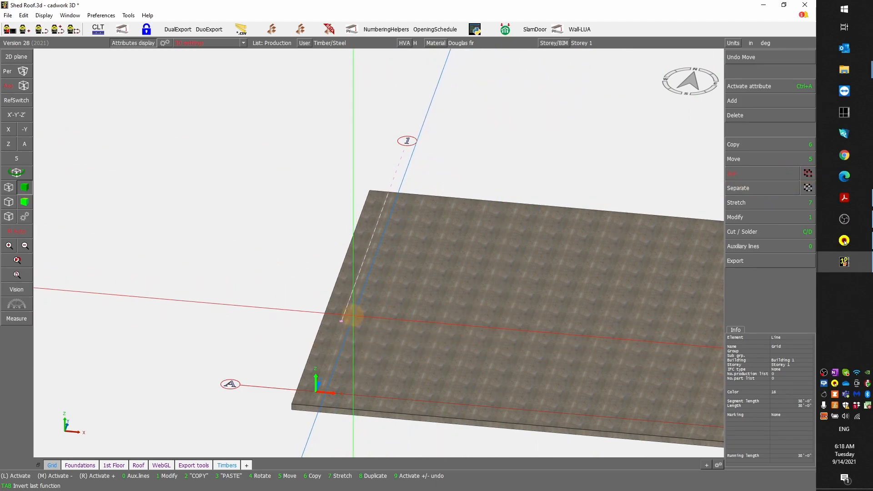
key(7)
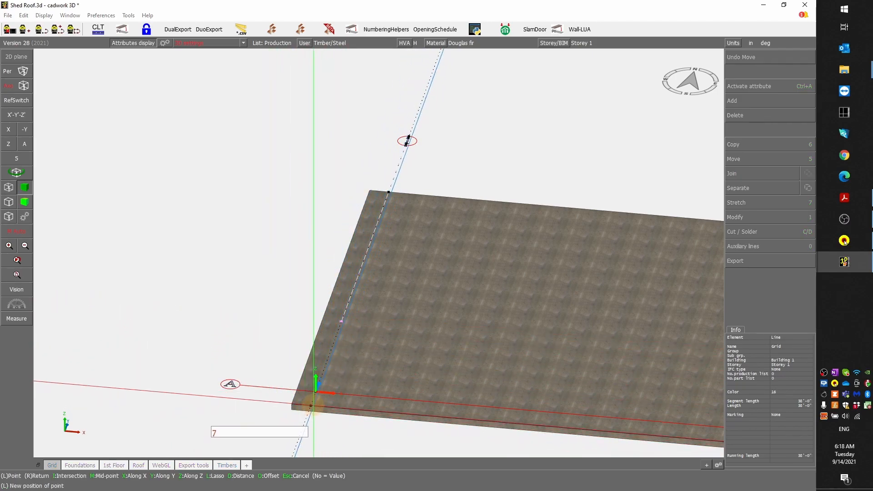
click(270, 434)
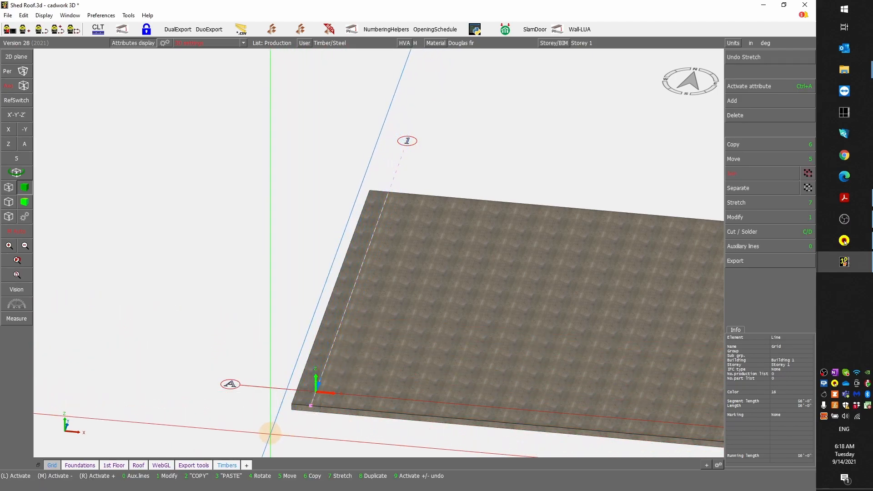
- Stretch the front end of axis 1's line a further 10' past the slab and restore the joining of grouped elements
text(710)
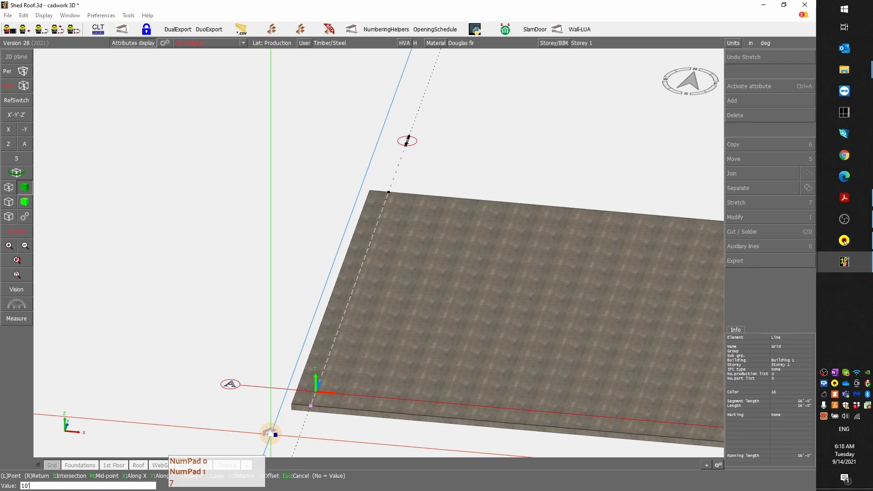
key(Return)
key(Return)
scroll(366, 241, down, 3)
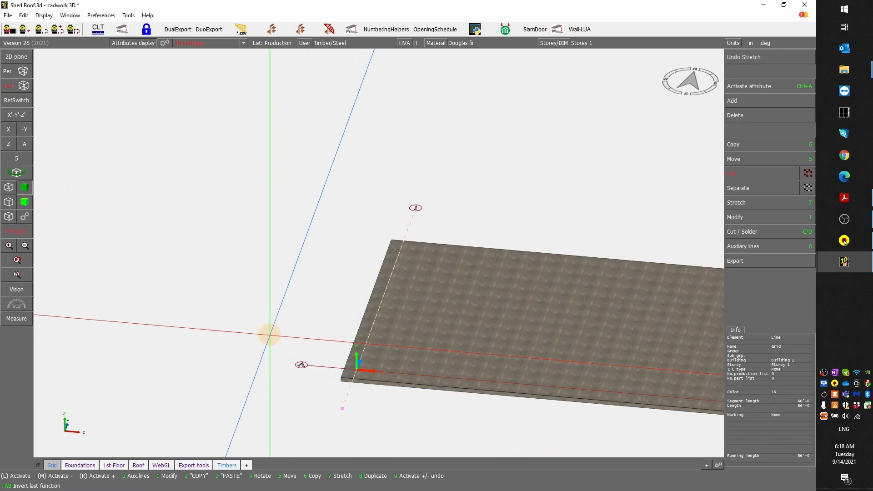
ctrl+middle_drag(254, 326, 378, 253)
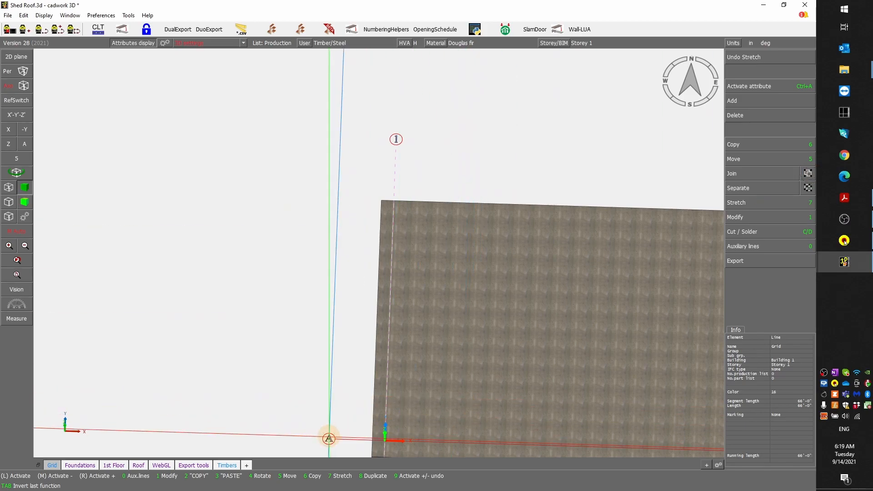
- Copy the axis A group along Y to the slab's back edge
click(332, 440)
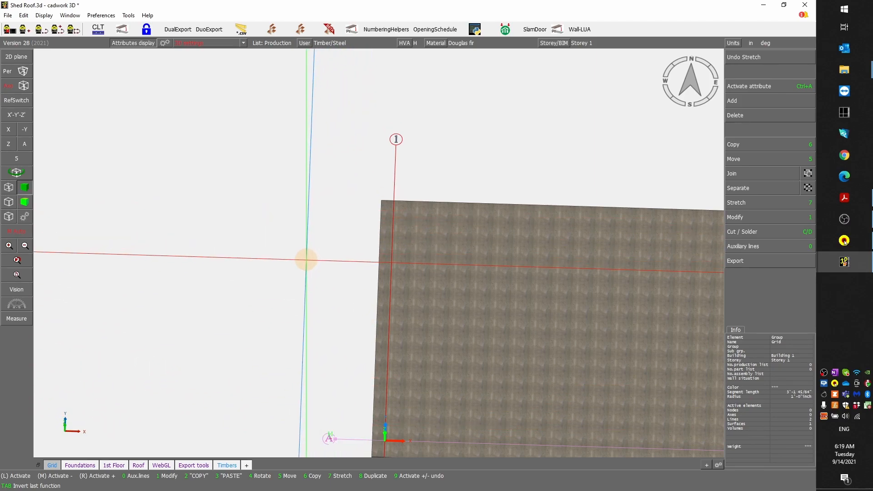
key(6)
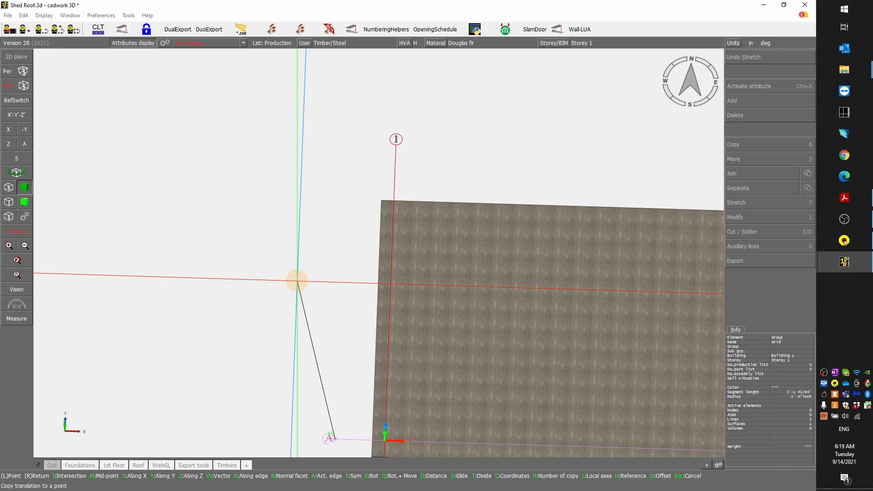
key(y)
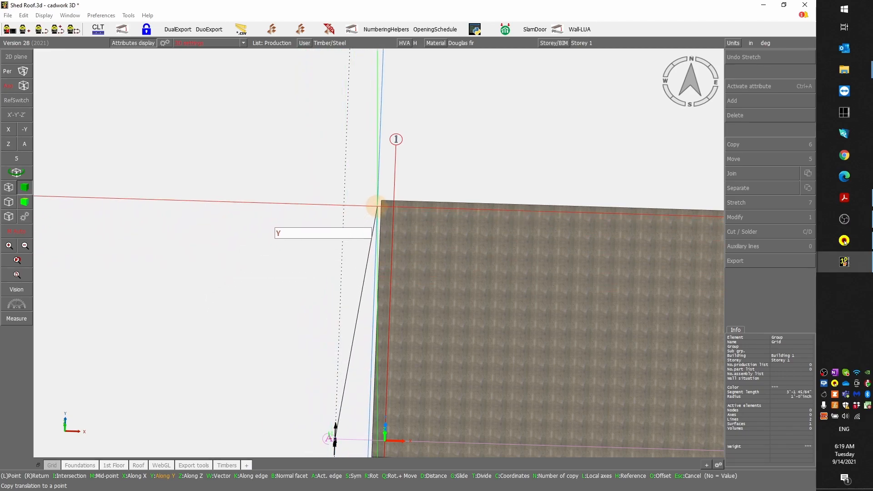
click(381, 200)
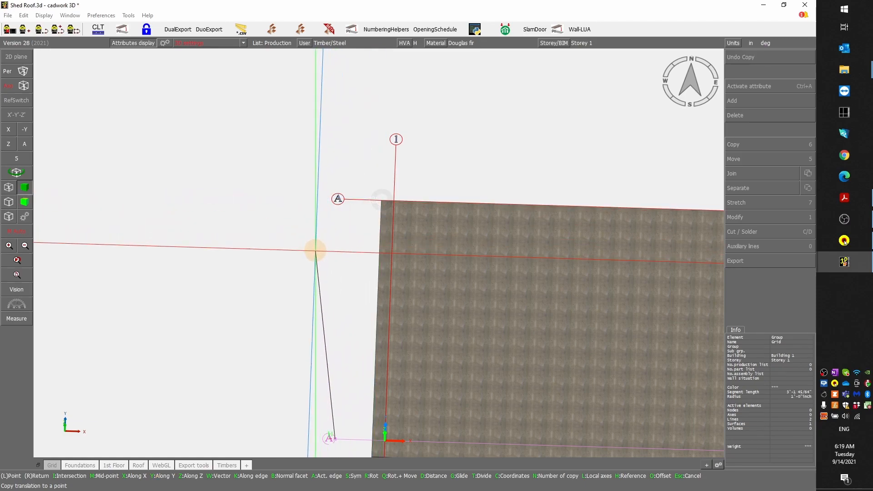
right_click(316, 251)
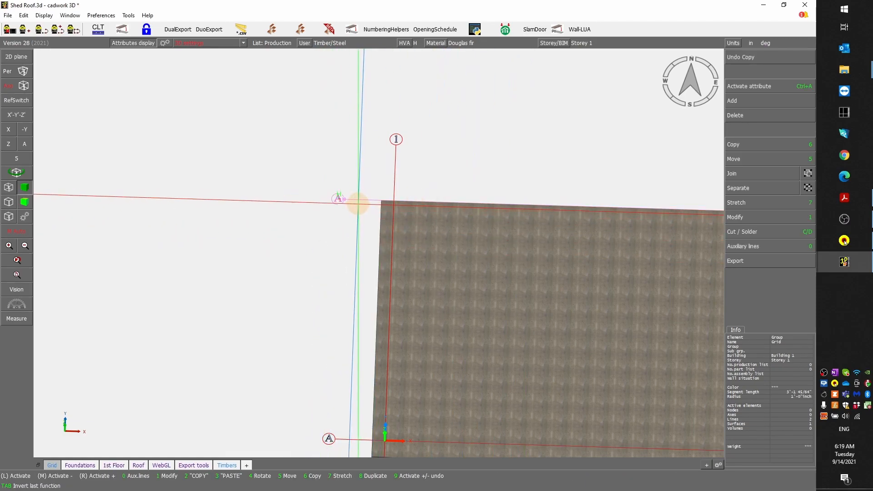
- Activate the copied axis A group at the back edge and move it -24 inches along Y onto the slab
click(358, 199)
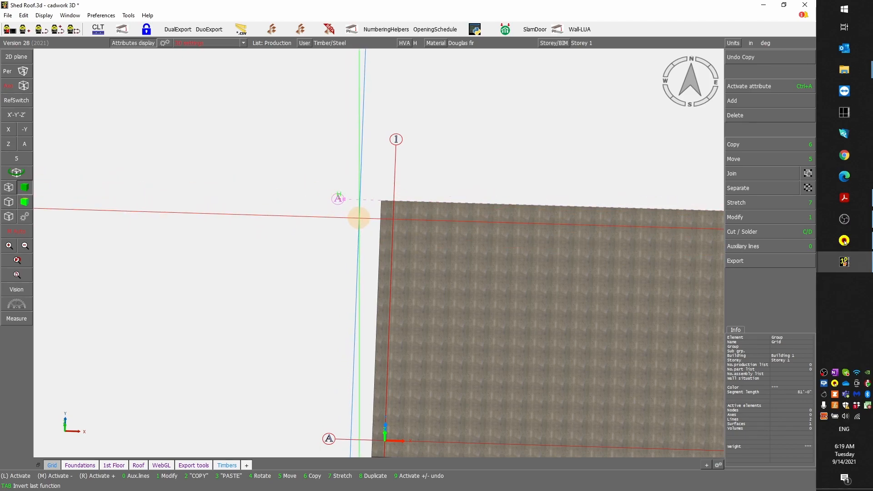
key(5)
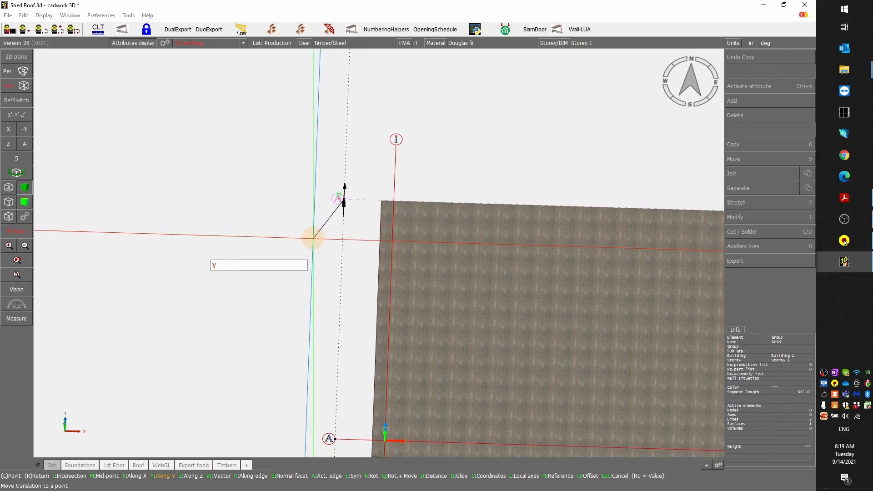
key(Return)
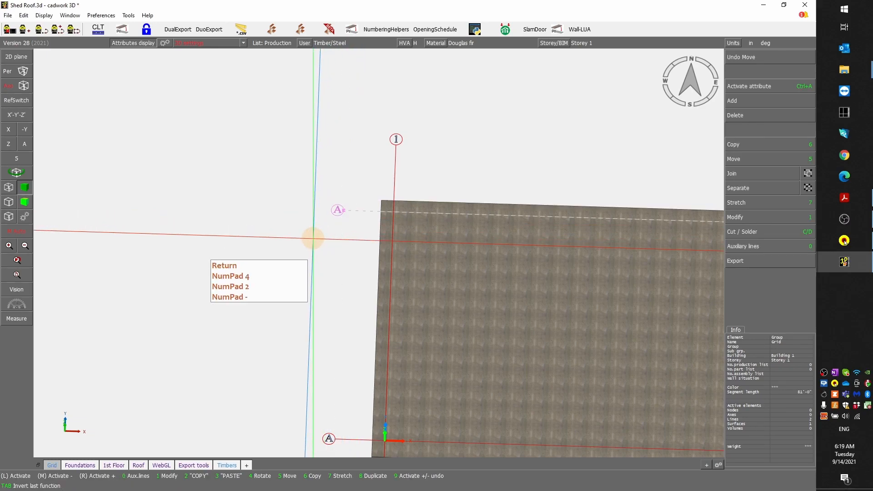
- Place a midpoint node between the bubble-side line ends of the front and back A axes
scroll(313, 239, down, 2)
click(368, 280)
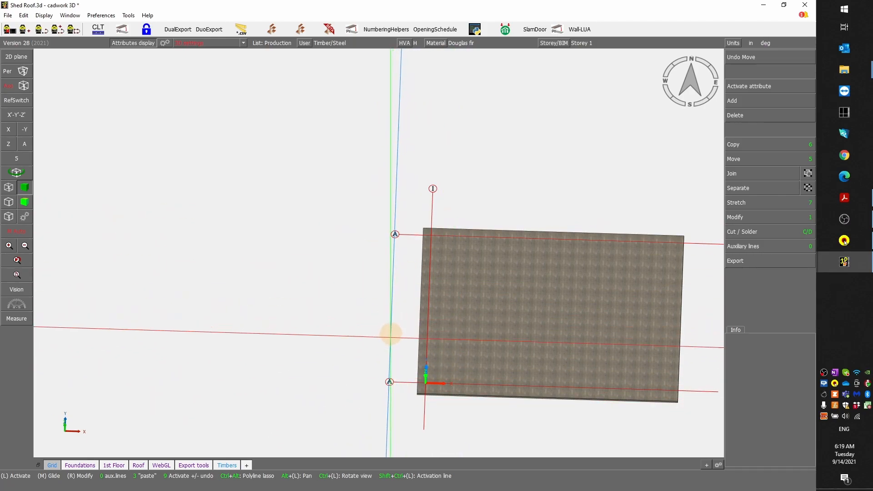
scroll(394, 318, up, 2)
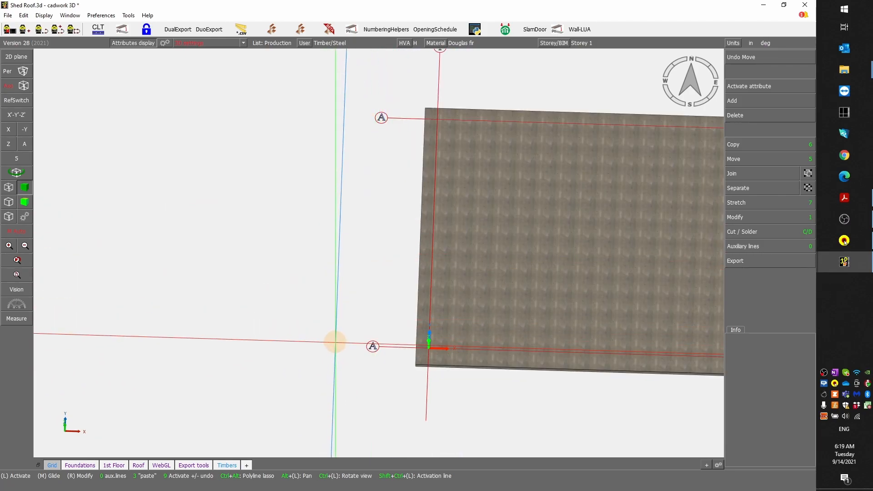
key(m)
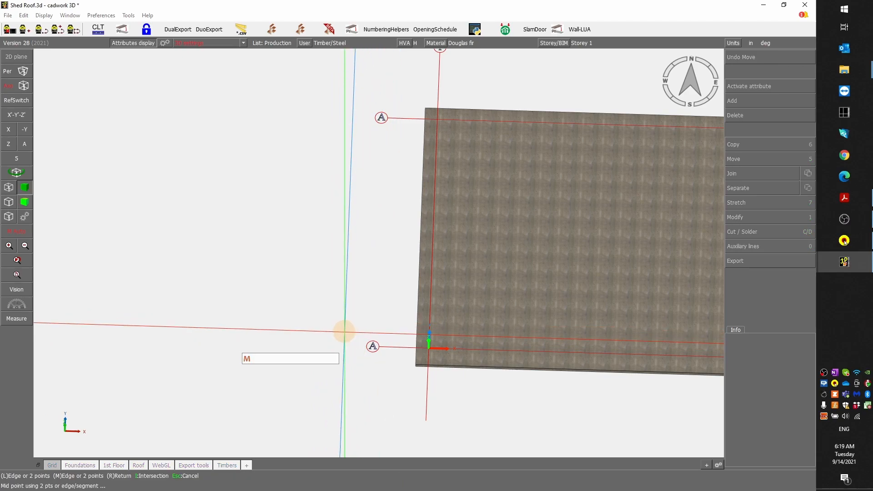
scroll(372, 346, up, 2)
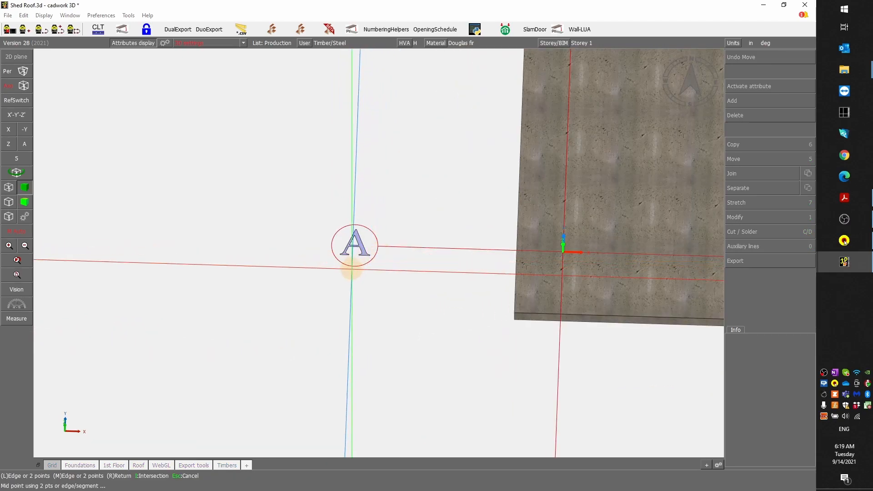
scroll(378, 246, down, 3)
scroll(377, 232, up, 3)
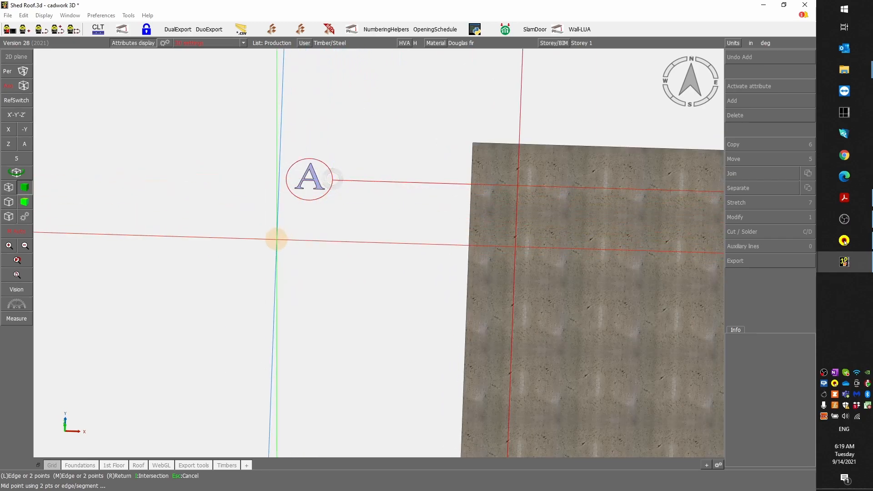
scroll(331, 180, down, 4)
right_click(339, 312)
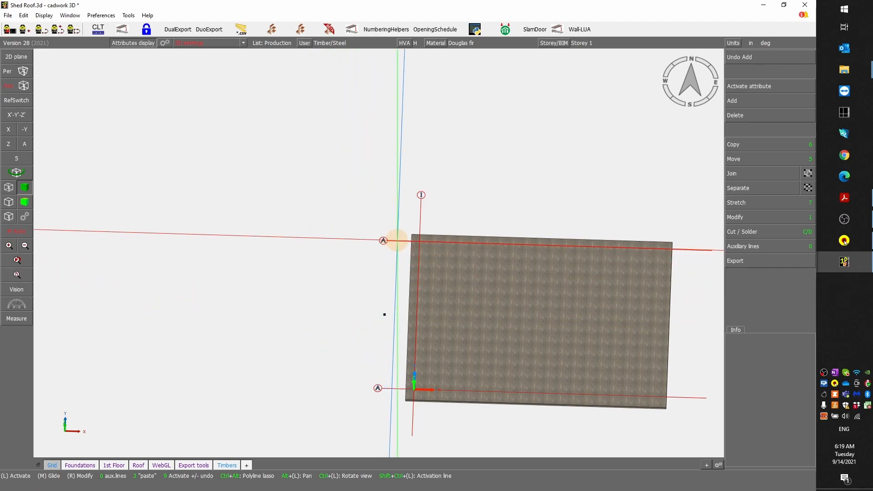
- Copy the back axis A group along Y to the midpoint node to form the middle axis
click(397, 240)
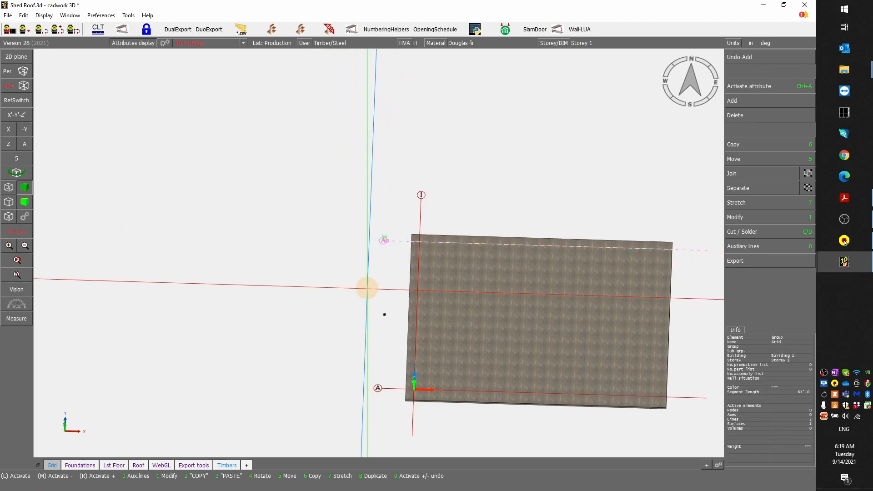
key(6)
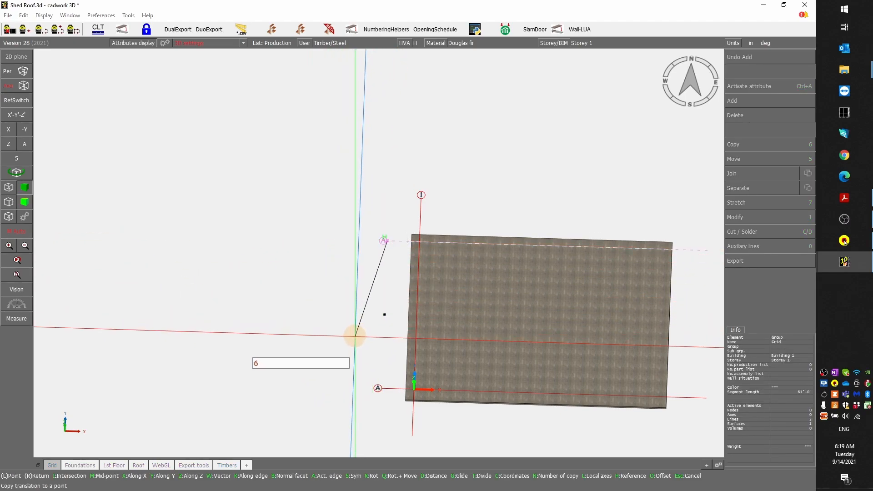
key(y)
click(384, 315)
right_click(313, 350)
scroll(413, 264, up, 5)
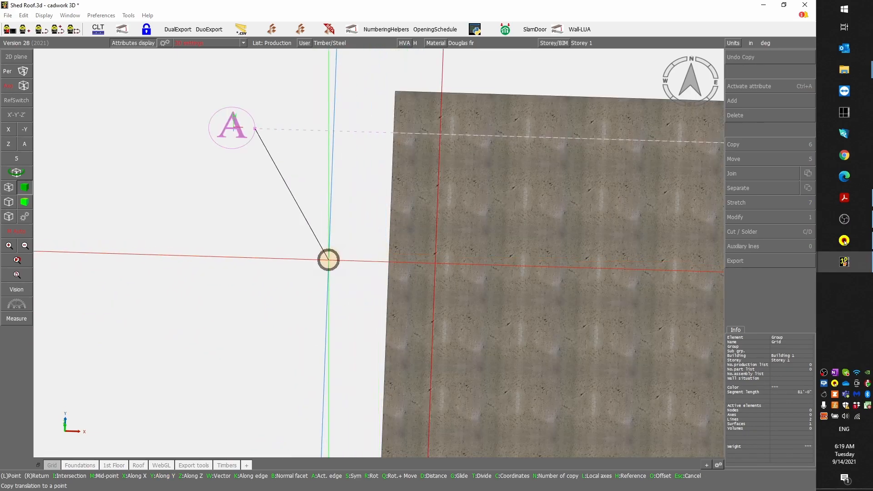
right_click(328, 259)
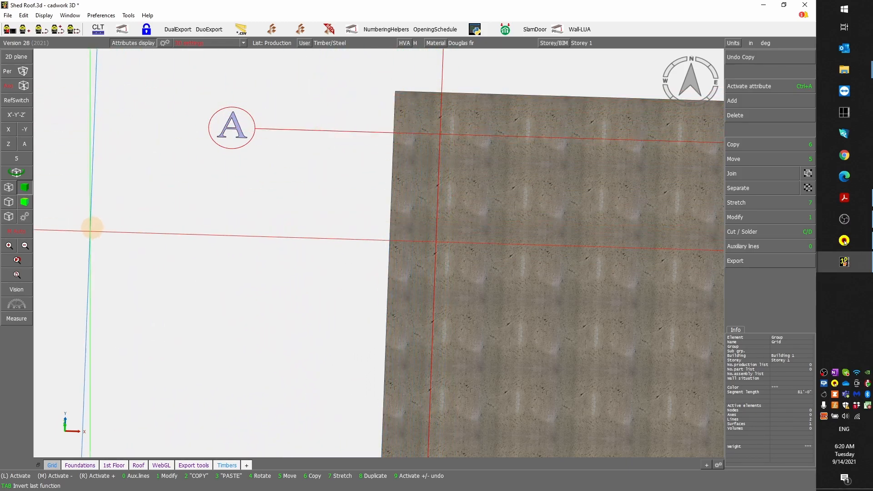
- Measure the direct distance from the slab's back corner to the intersection of axis 1 and the back axis A
click(17, 320)
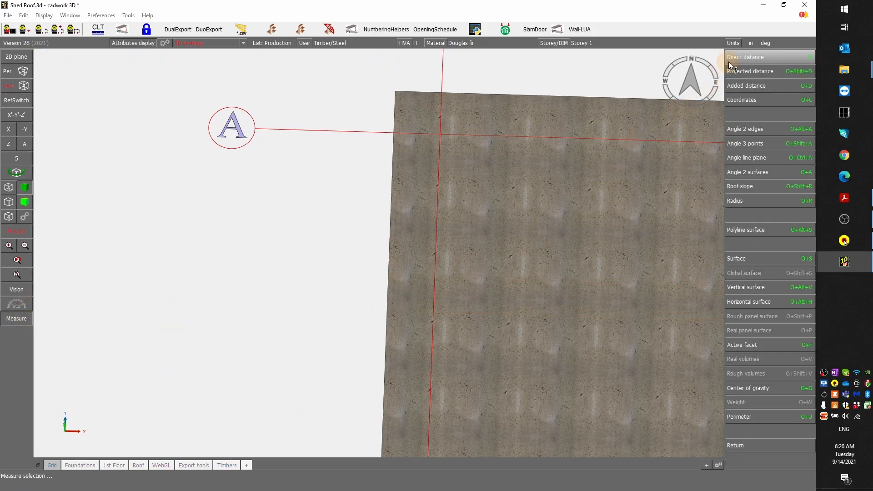
click(739, 55)
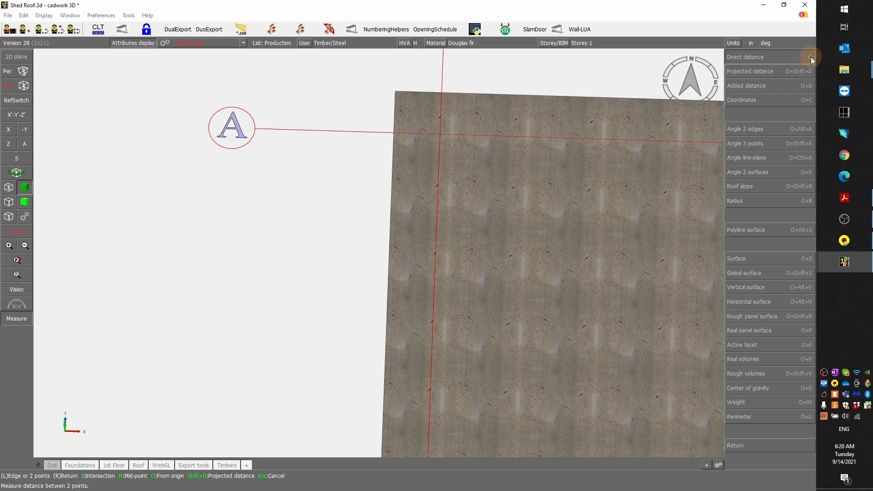
click(395, 92)
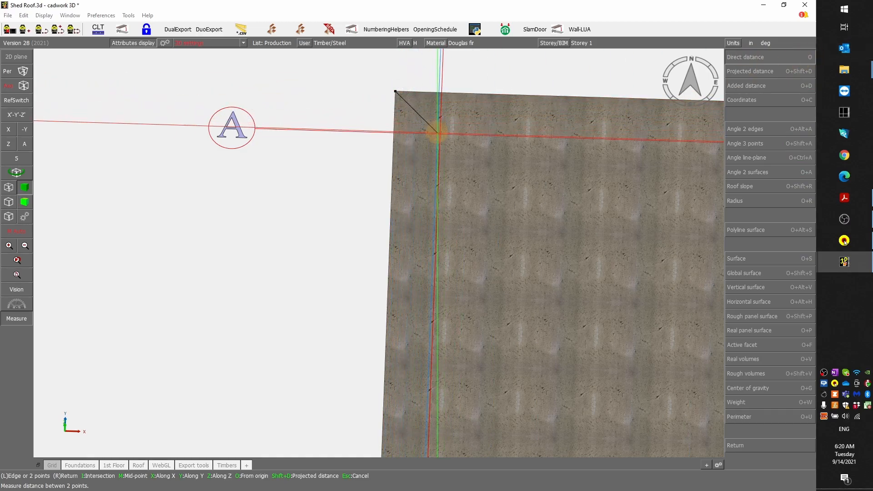
click(440, 134)
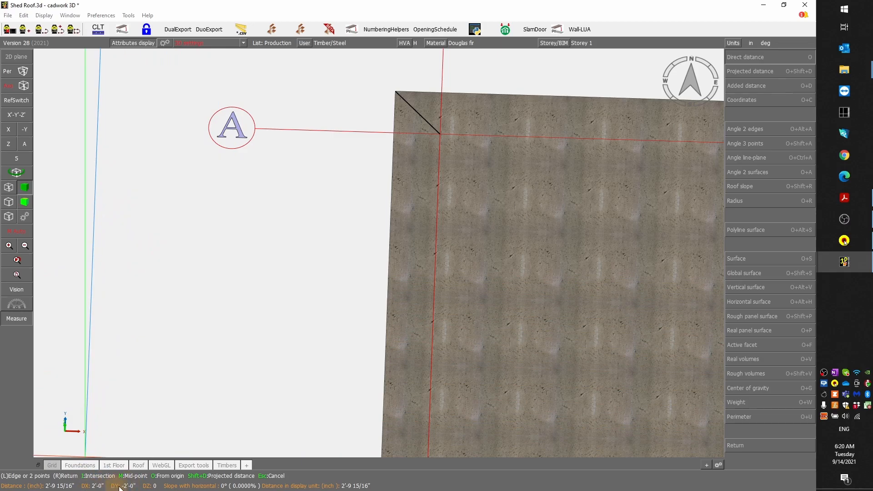
right_click(233, 317)
right_click(223, 287)
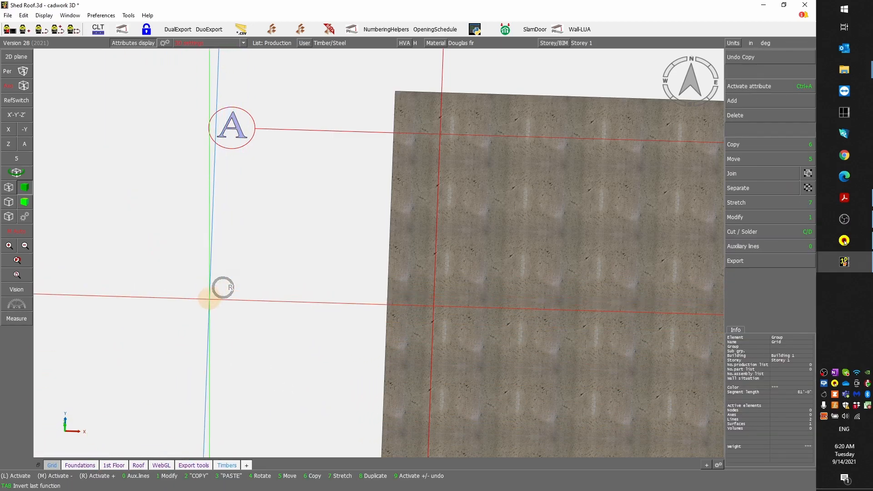
- Activate the axis 1 group and mirror-copy it about a plane perpendicular to X through the midpoint of the slab's back edge
scroll(210, 297, down, 5)
click(320, 274)
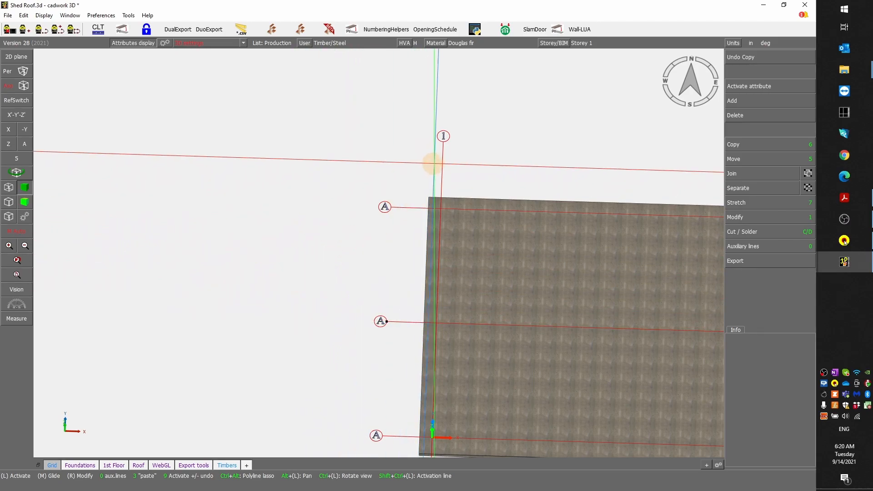
click(442, 151)
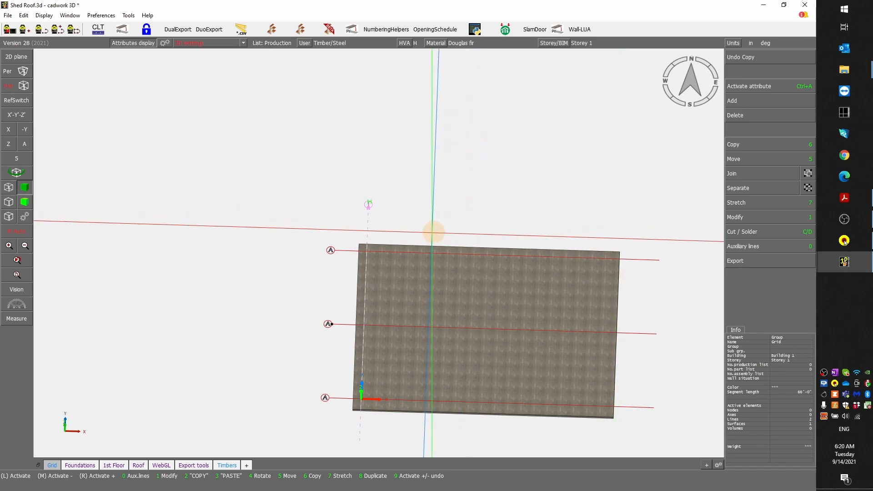
ctrl+middle_drag(506, 246, 379, 254)
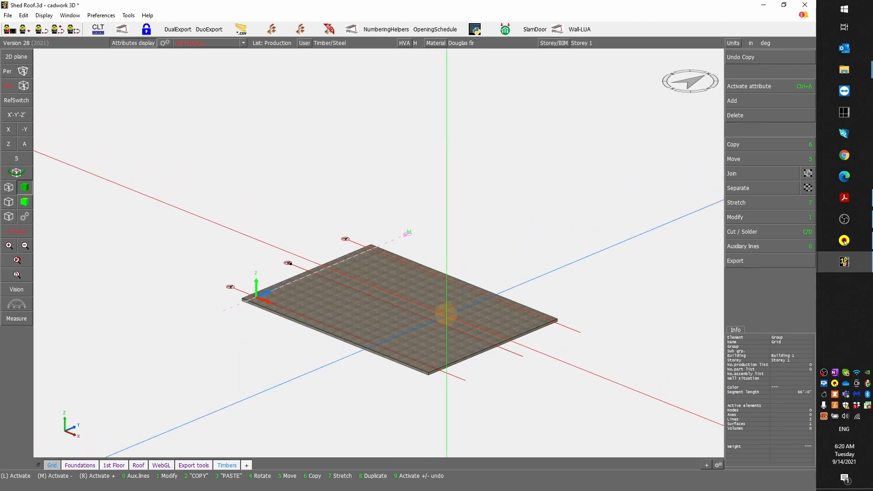
key(6)
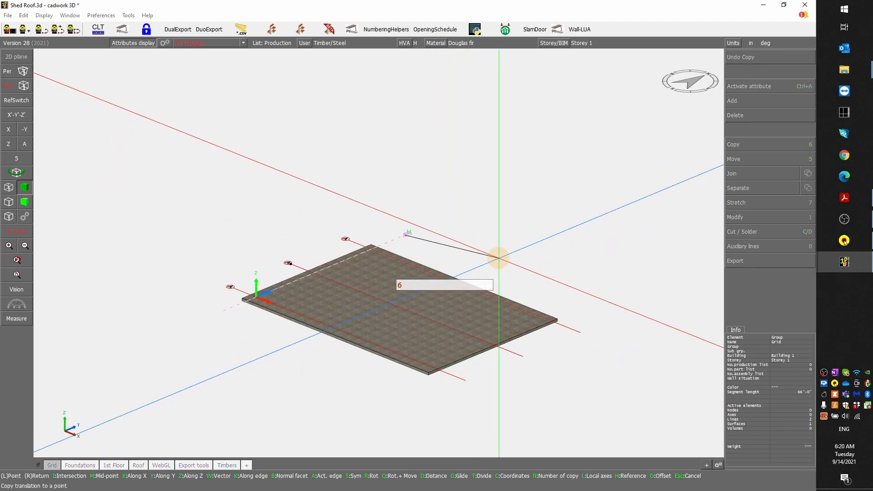
key(s)
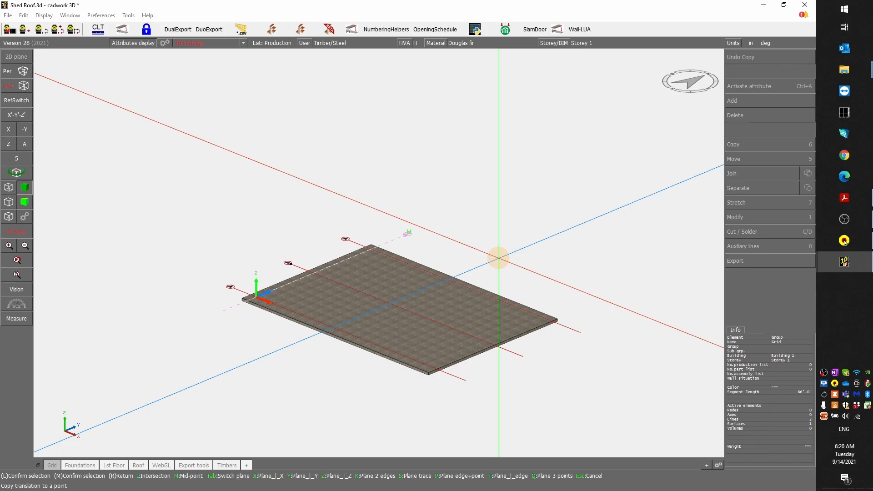
key(x)
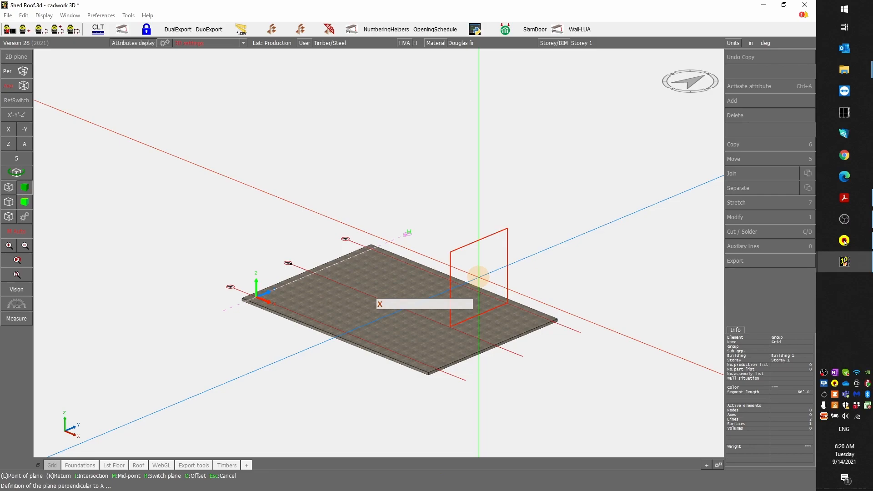
key(m)
scroll(512, 305, up, 3)
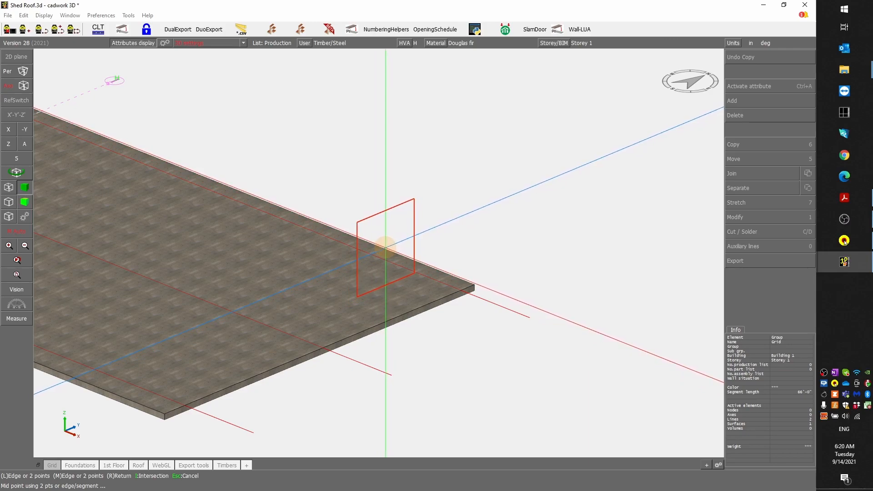
click(384, 248)
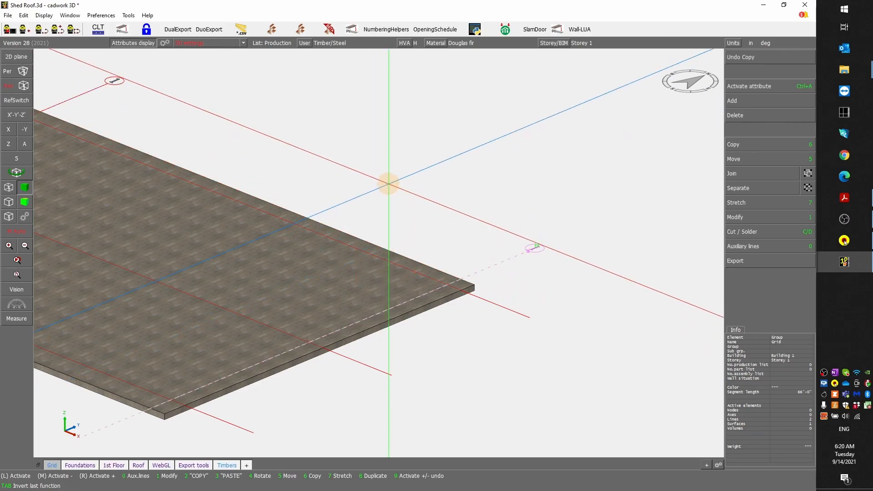
- Divide the distance between the two end axes along the back A axis into three equal parts, placing nodes at the division points
scroll(384, 214, down, 2)
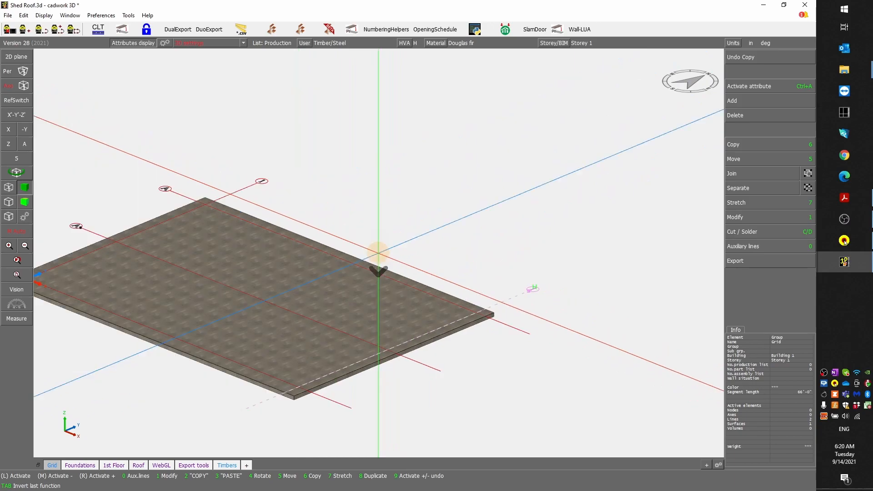
scroll(208, 202, up, 2)
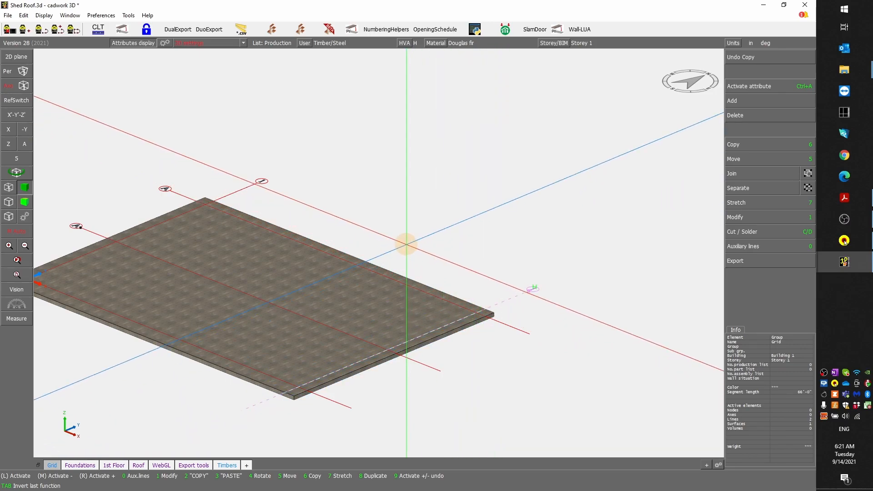
ctrl+drag(376, 252, 376, 250)
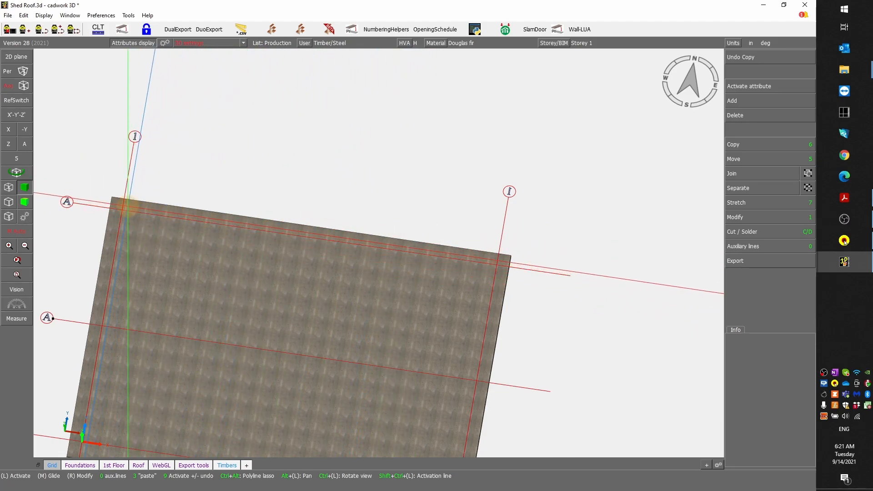
click(743, 253)
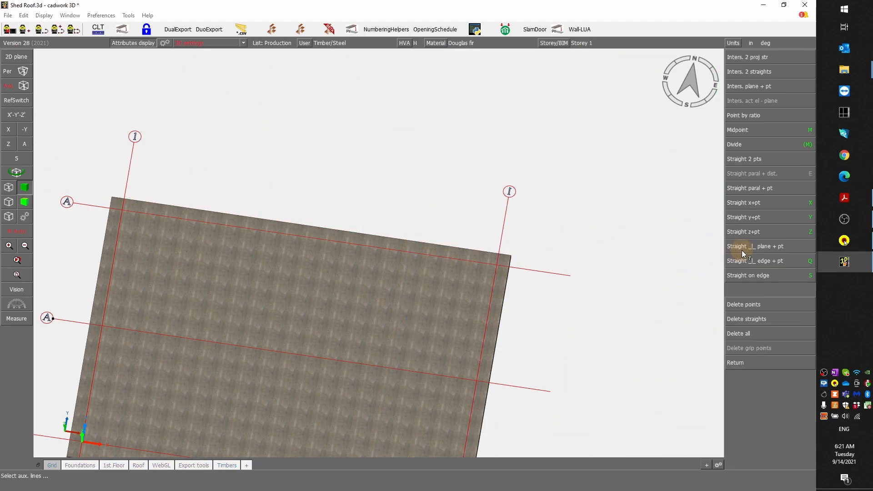
click(749, 143)
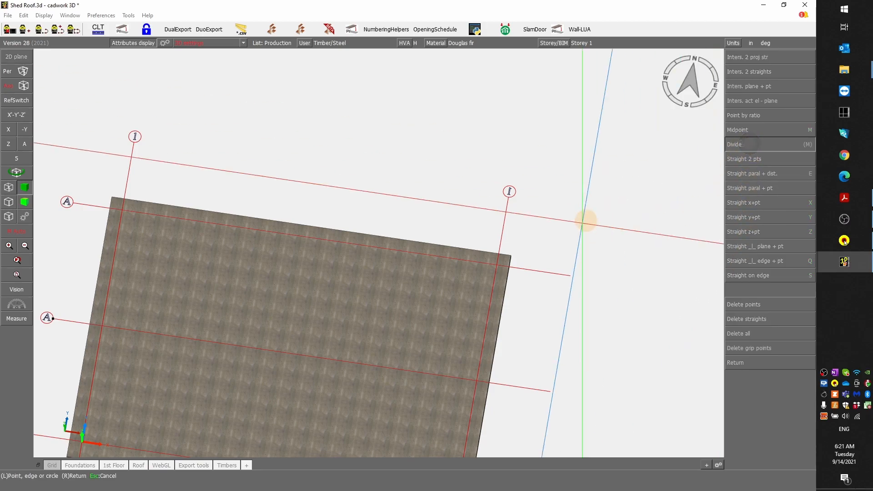
scroll(131, 214, up, 3)
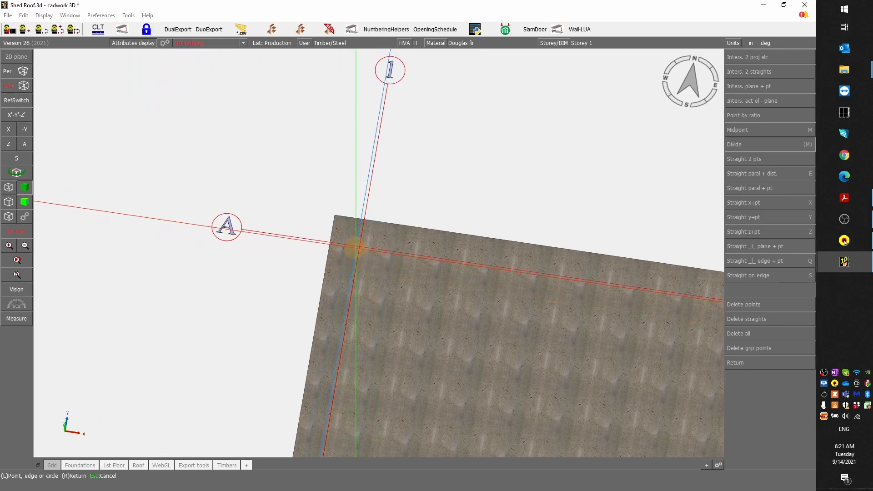
click(359, 246)
scroll(364, 248, down, 4)
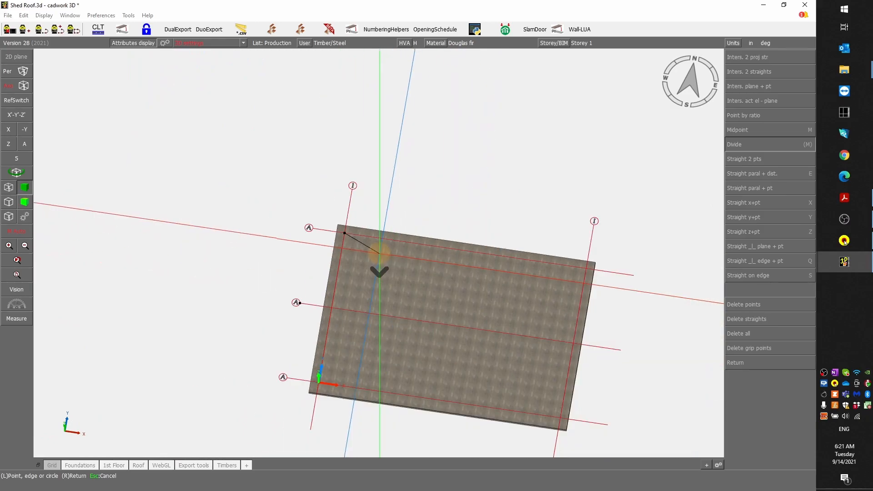
scroll(559, 255, up, 5)
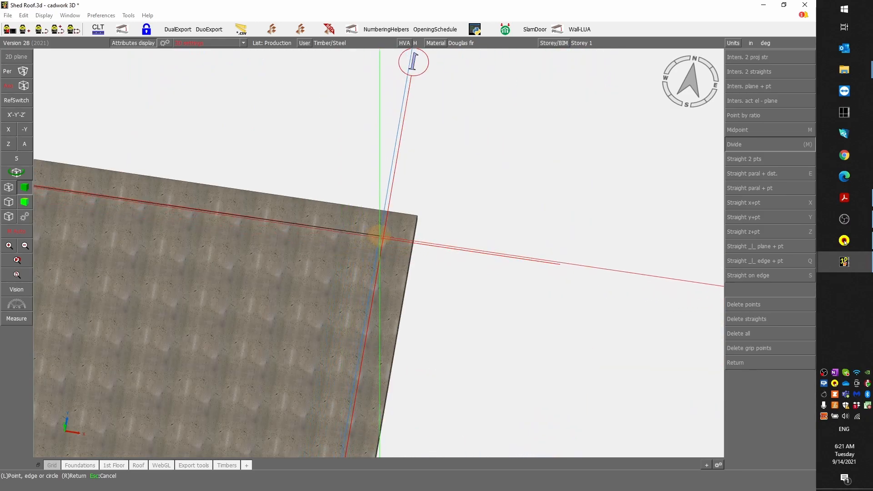
click(382, 238)
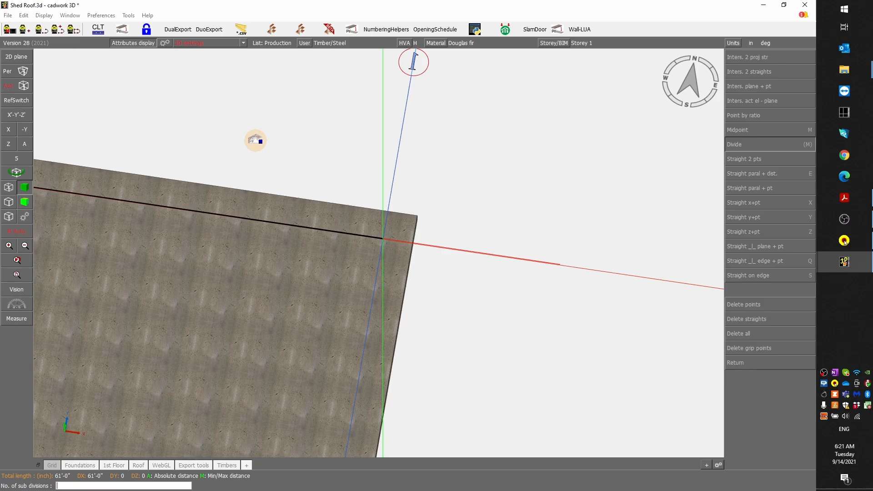
key(Return)
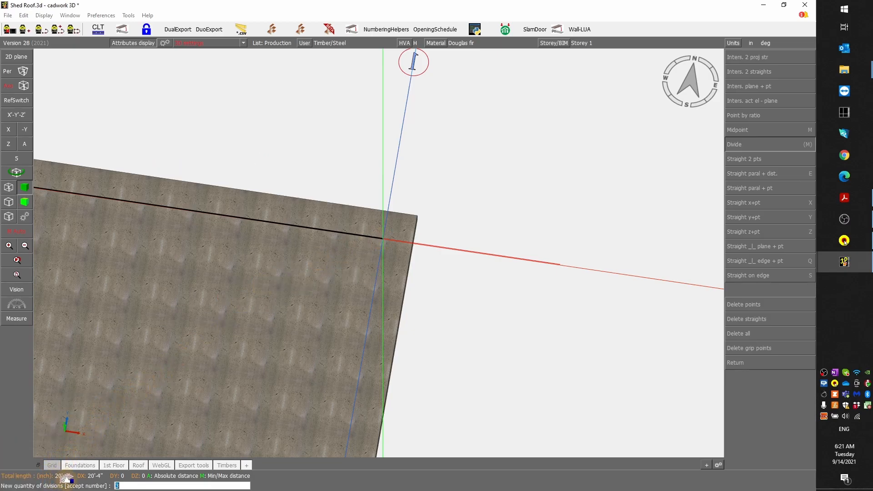
click(248, 170)
scroll(380, 253, down, 1)
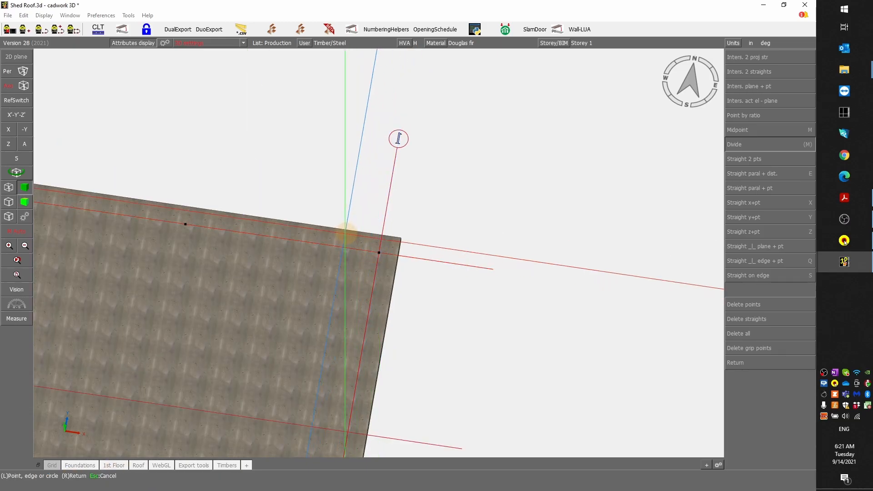
scroll(321, 268, down, 1)
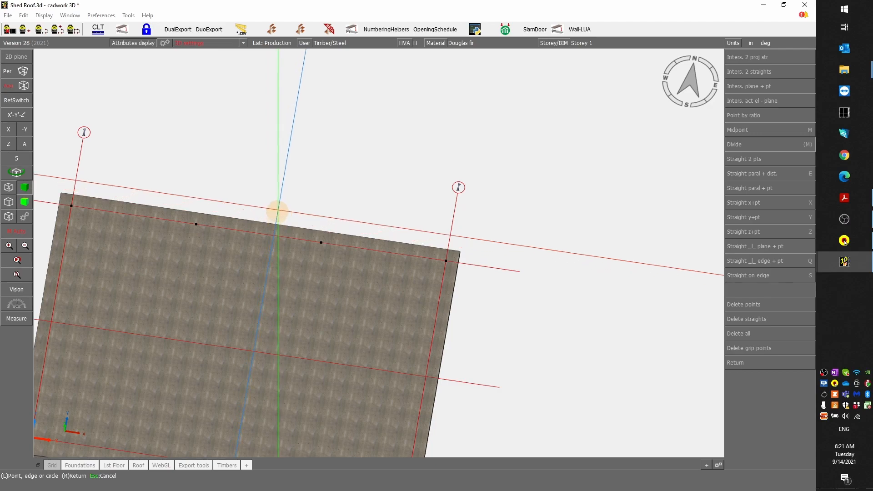
right_click(229, 185)
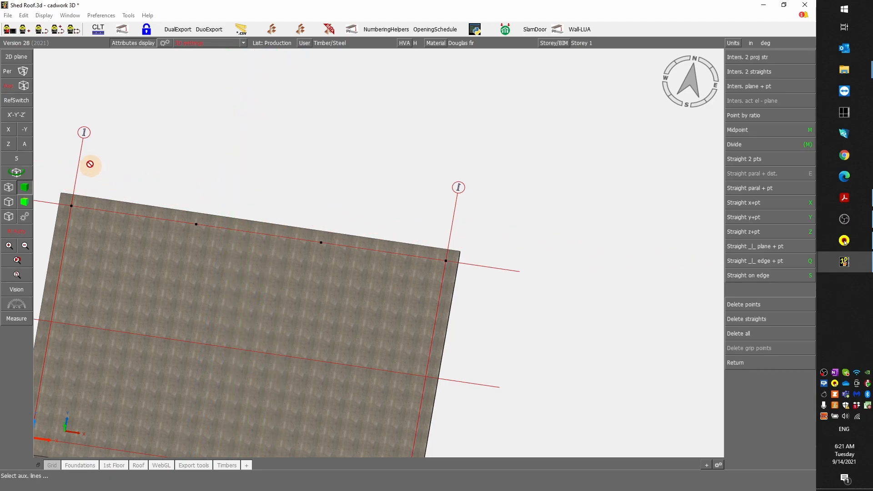
right_click(123, 147)
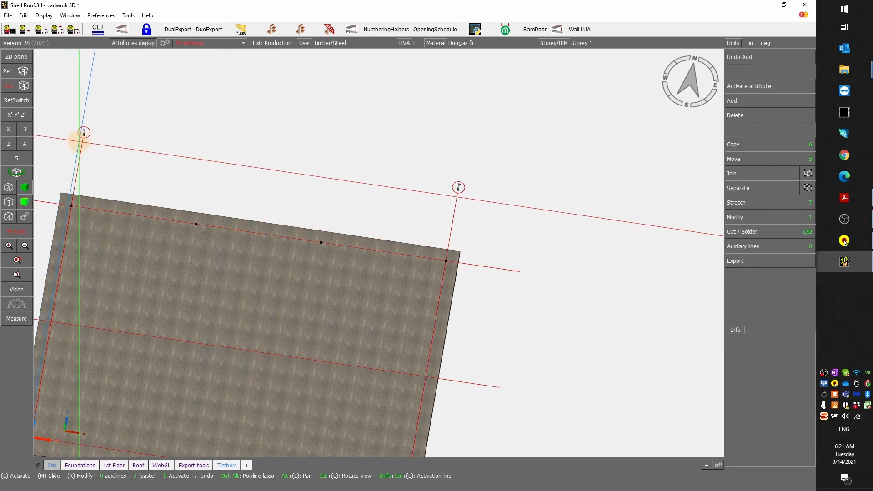
- Activate the original axis 1 group and copy it to the two inner division nodes along the back A axis
click(83, 141)
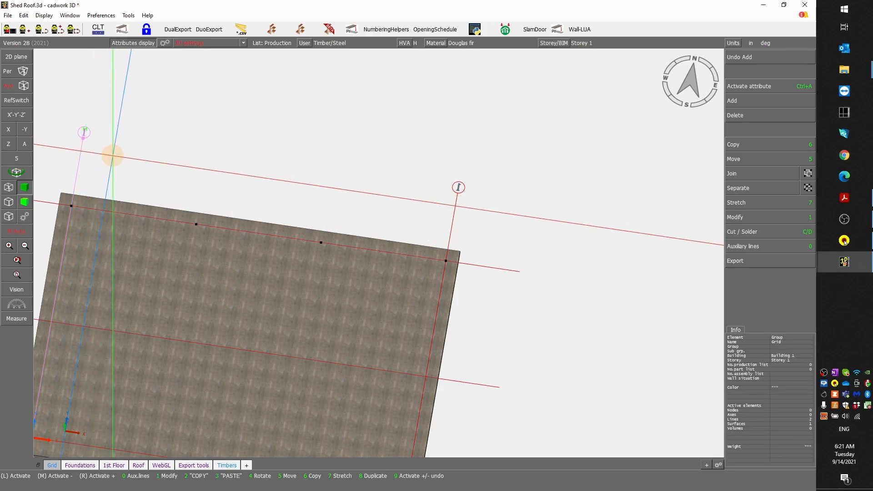
key(6)
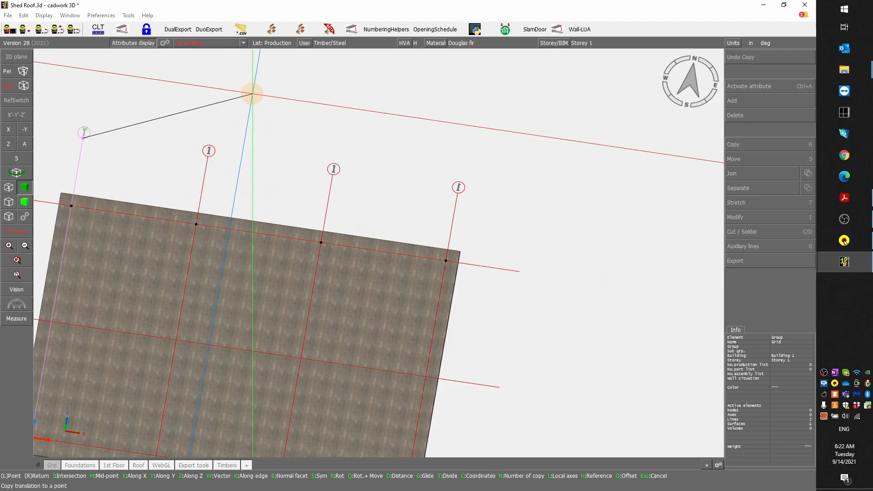
click(249, 91)
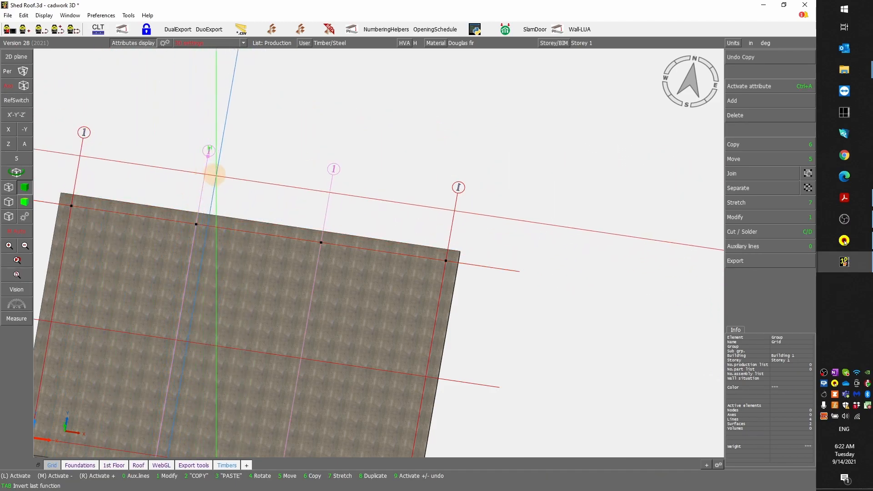
right_click(286, 113)
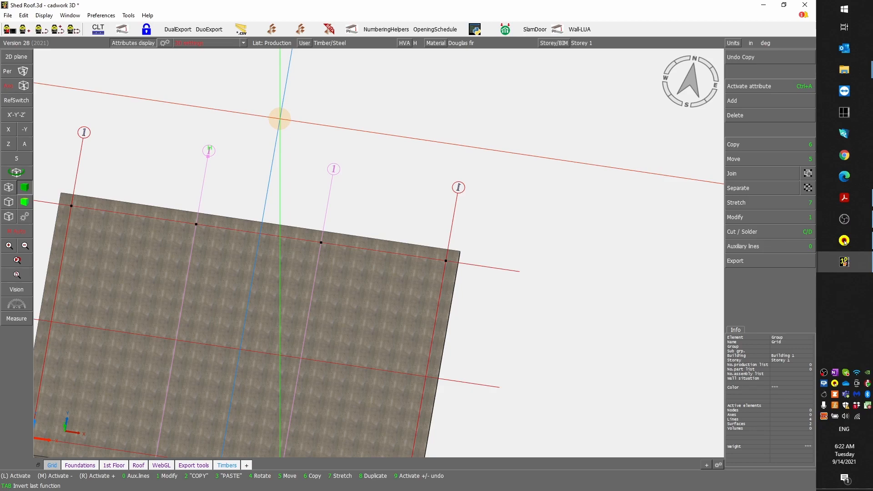
- Change the bubble text of the middle lettered axis to B
scroll(262, 150, down, 2)
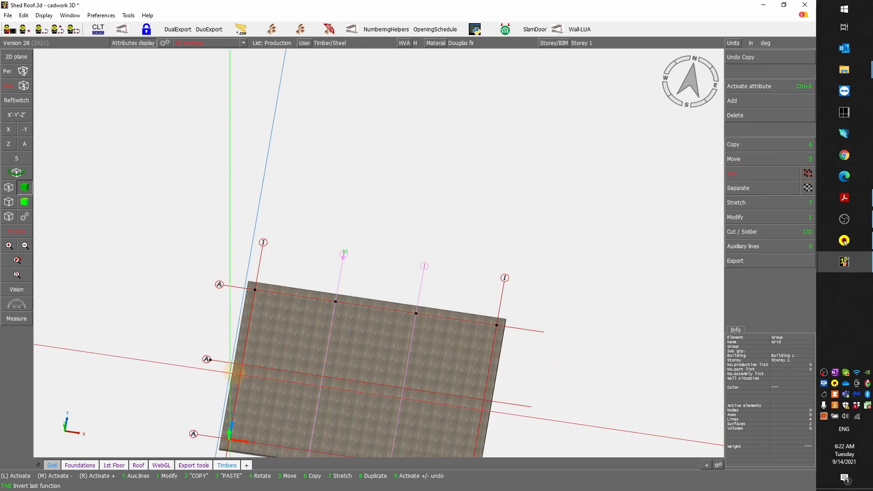
scroll(207, 360, up, 3)
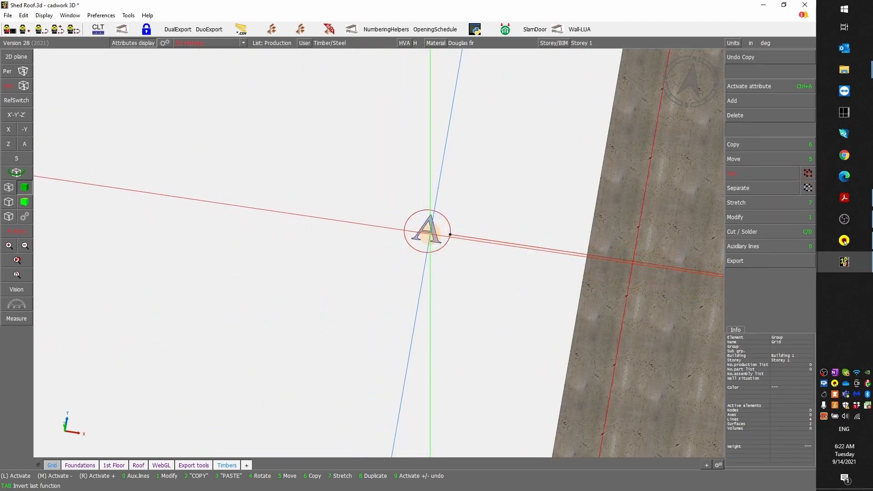
click(428, 232)
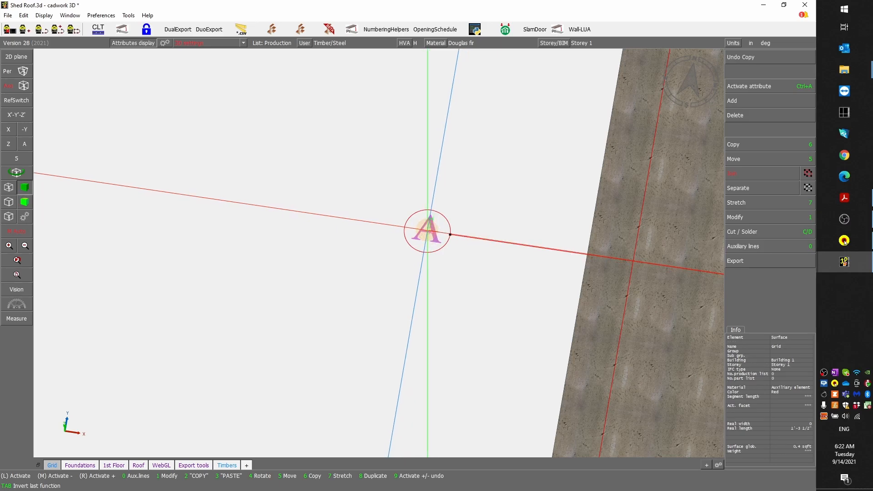
double_click(428, 232)
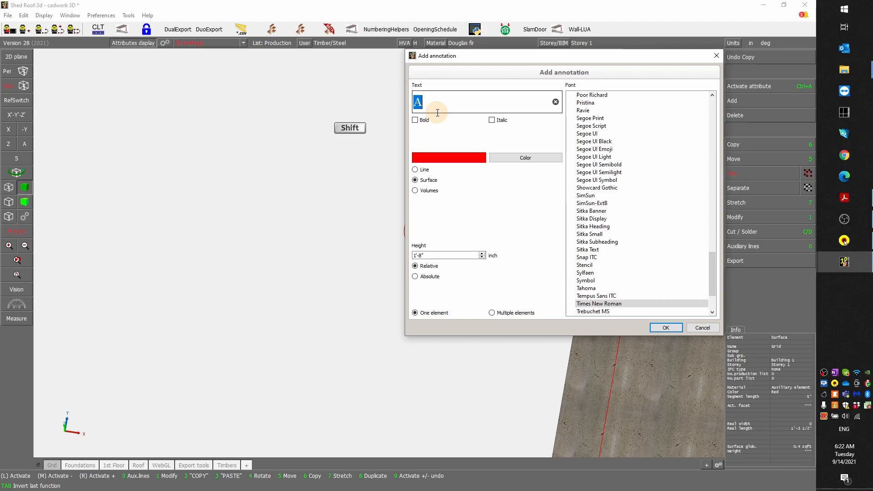
click(680, 328)
scroll(501, 210, down, 3)
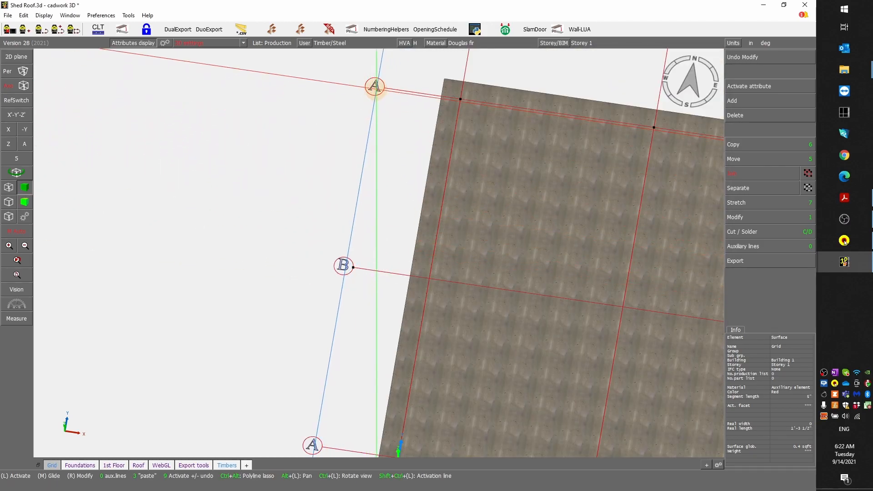
- Change the bubble text of the lettered axis at the slab's back edge to C
scroll(374, 86, up, 3)
double_click(374, 251)
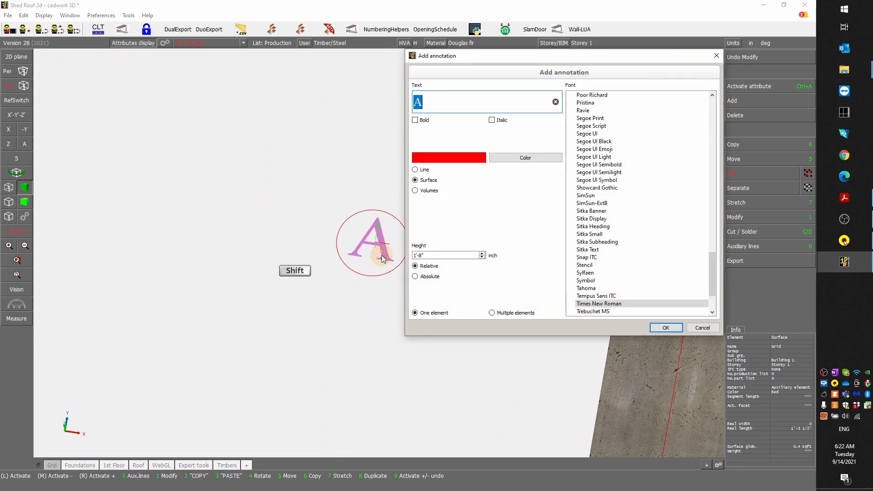
text(C)
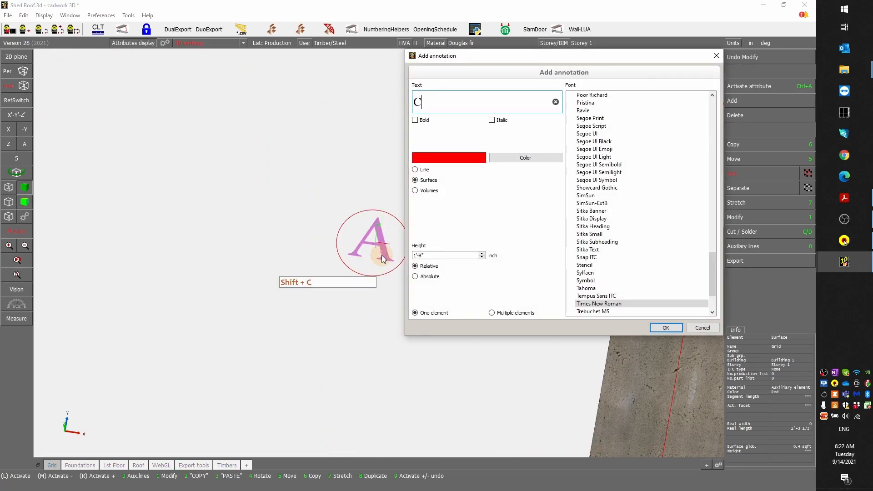
click(666, 327)
scroll(448, 192, down, 1)
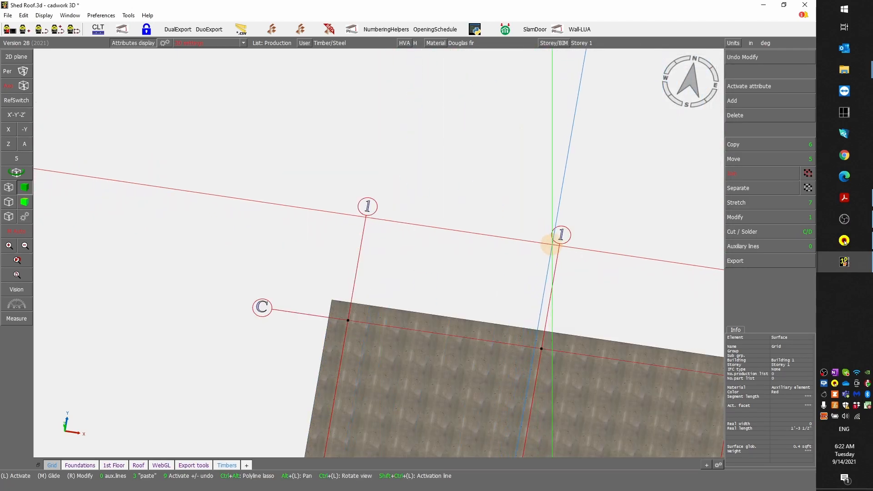
- Change the bubble text of the two inner numbered axes to 2 and 3
scroll(552, 243, up, 2)
double_click(408, 230)
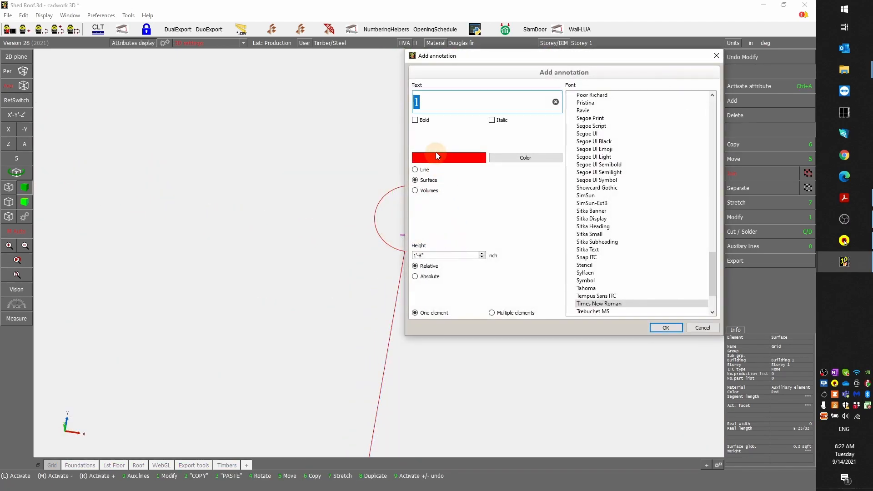
click(659, 327)
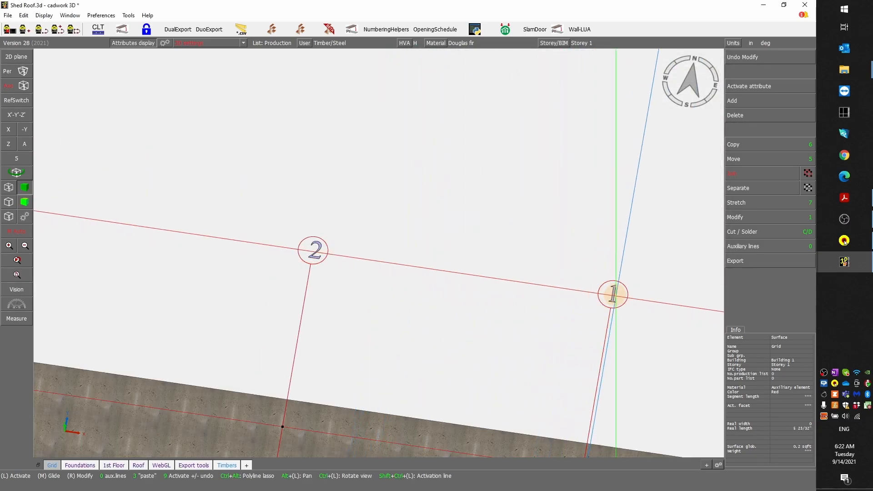
double_click(612, 295)
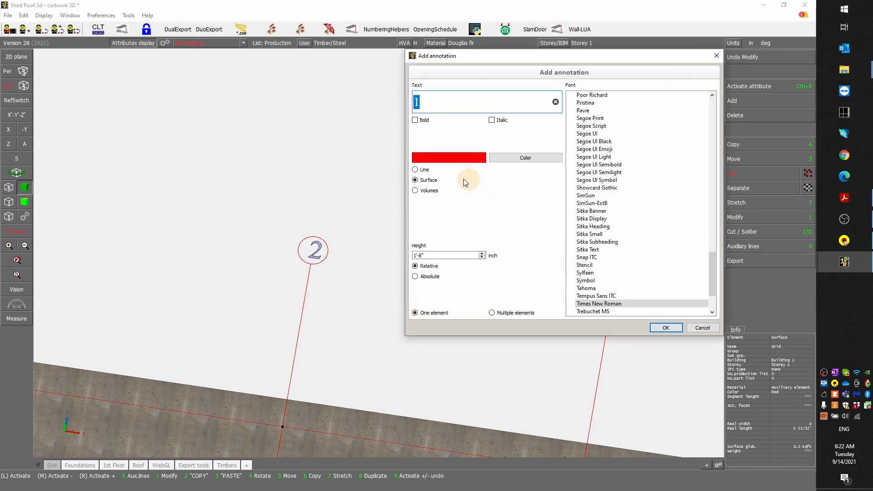
text(3)
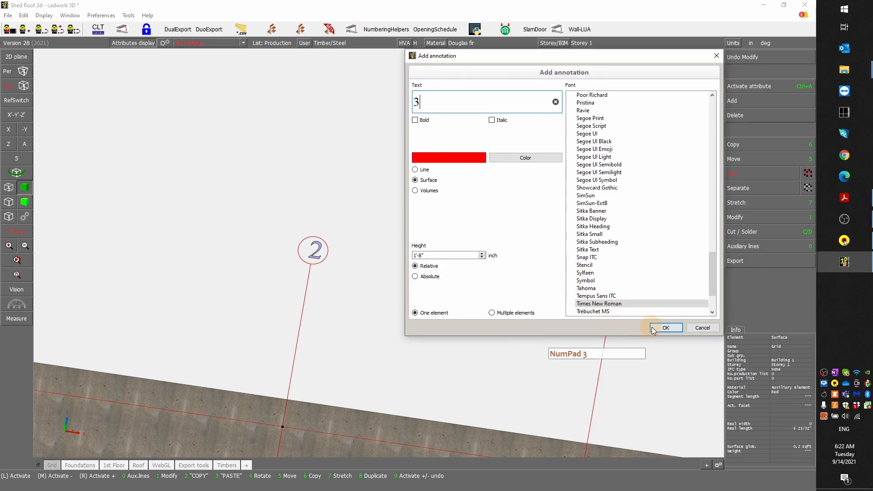
click(665, 328)
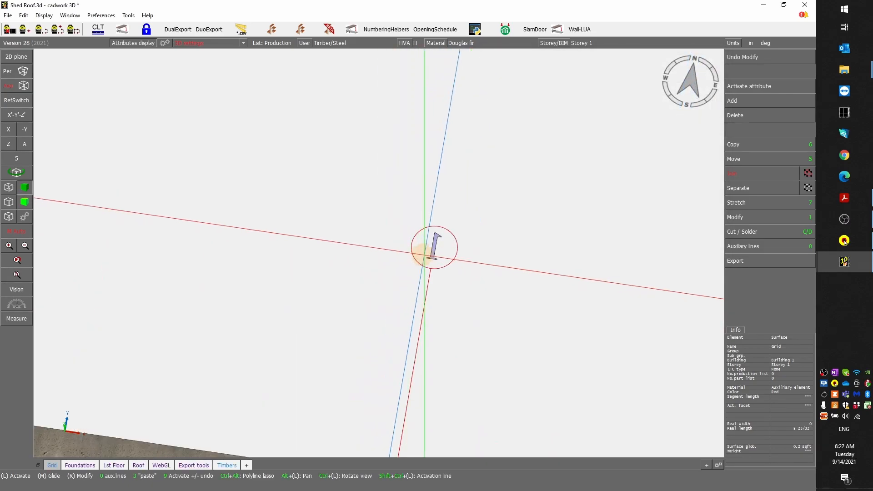
- Change the bubble text of the last numbered axis, at the far end of the slab, to 4
double_click(433, 249)
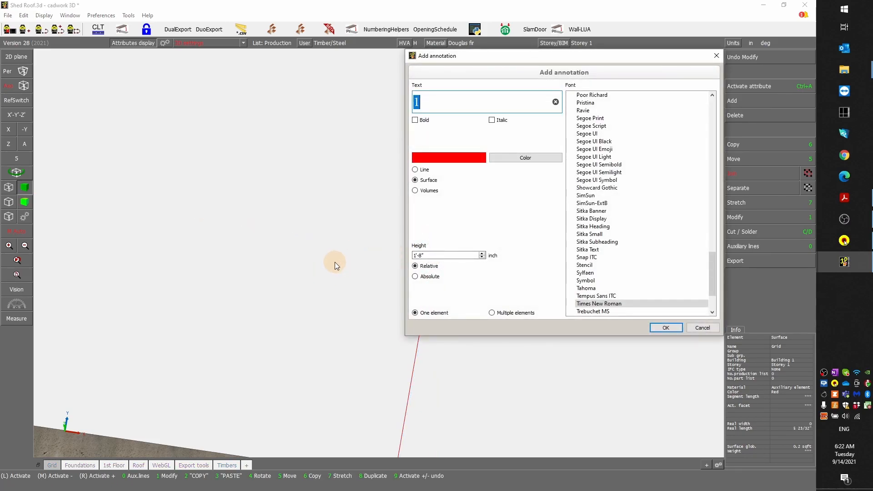
text(4)
key(Return)
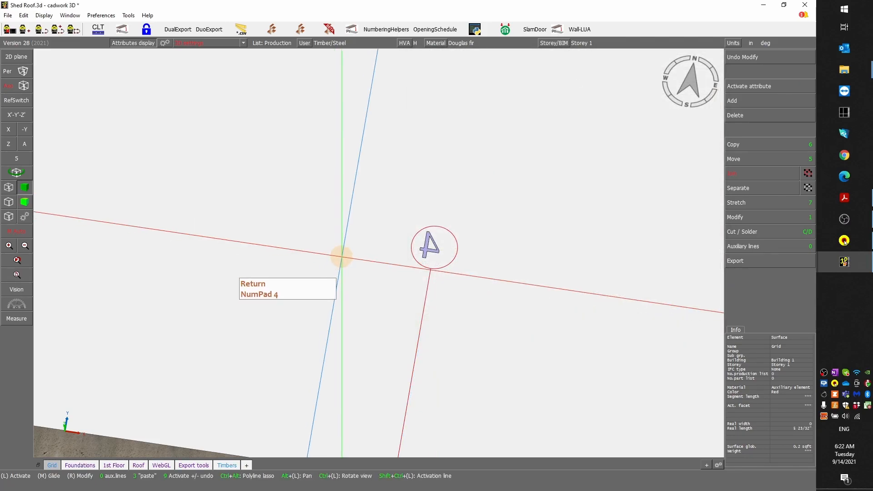
- Mirror the 4 annotation in its bubble about a plane perpendicular to X through the end of the axis line
click(421, 252)
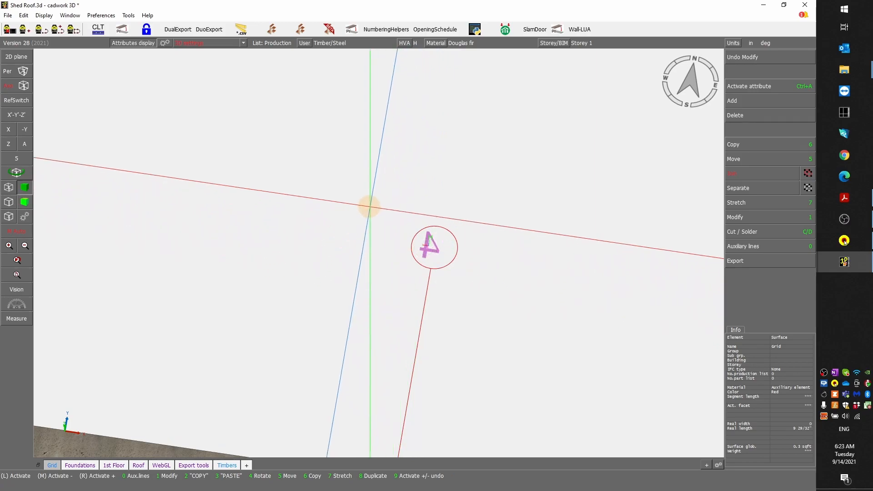
scroll(381, 254, down, 3)
scroll(379, 253, down, 2)
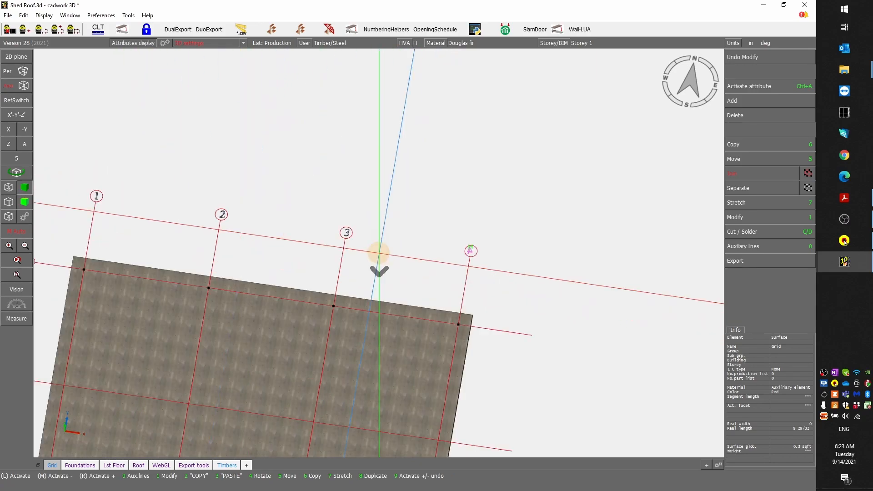
scroll(470, 252, up, 2)
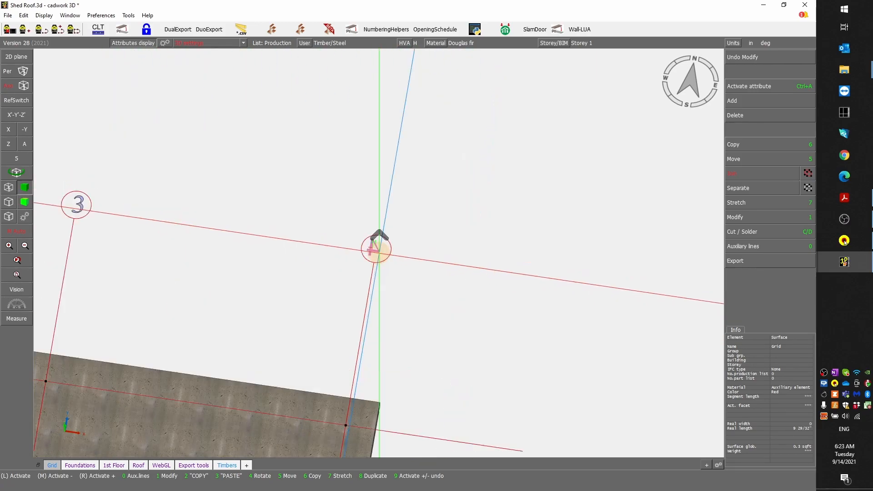
scroll(377, 250, up, 4)
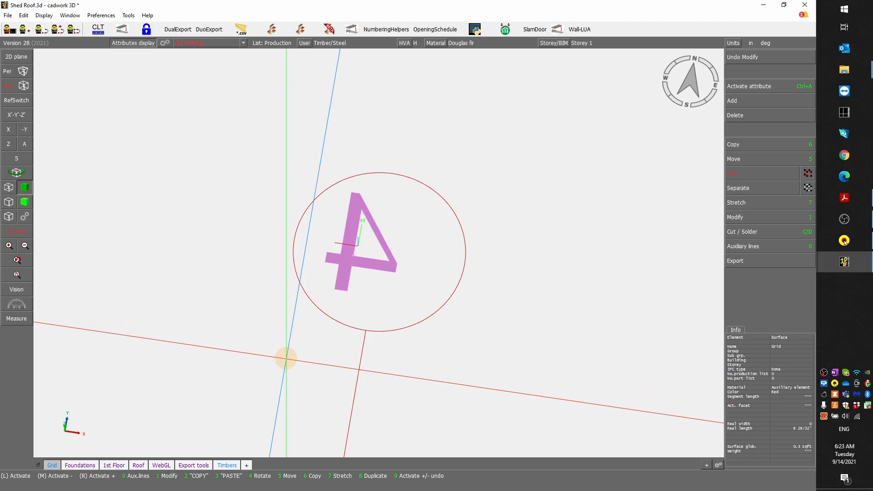
key(5)
key(s)
key(x)
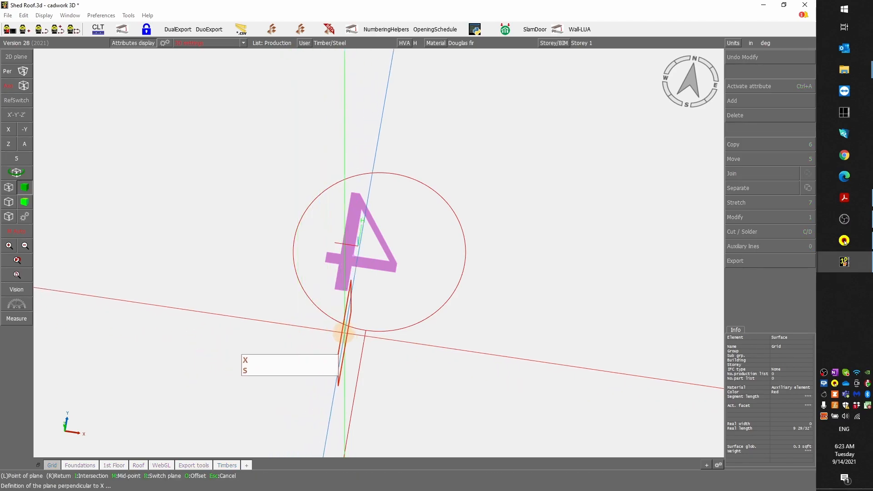
click(364, 330)
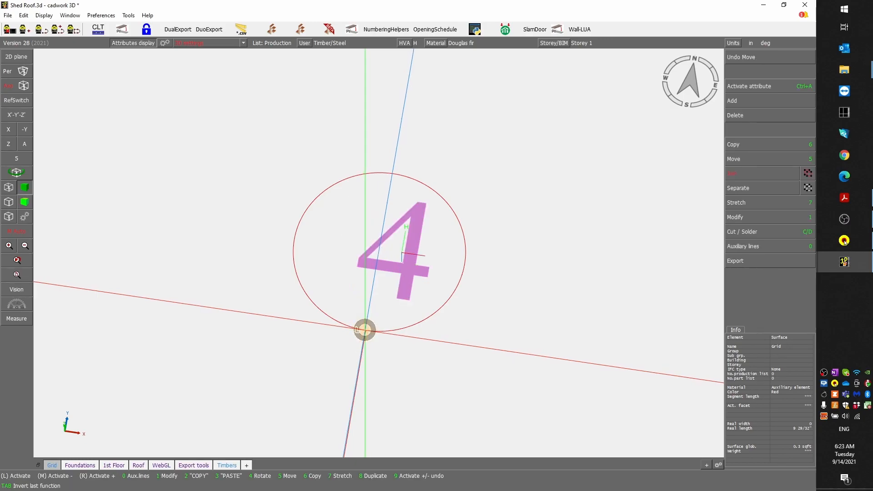
click(285, 348)
scroll(376, 254, down, 7)
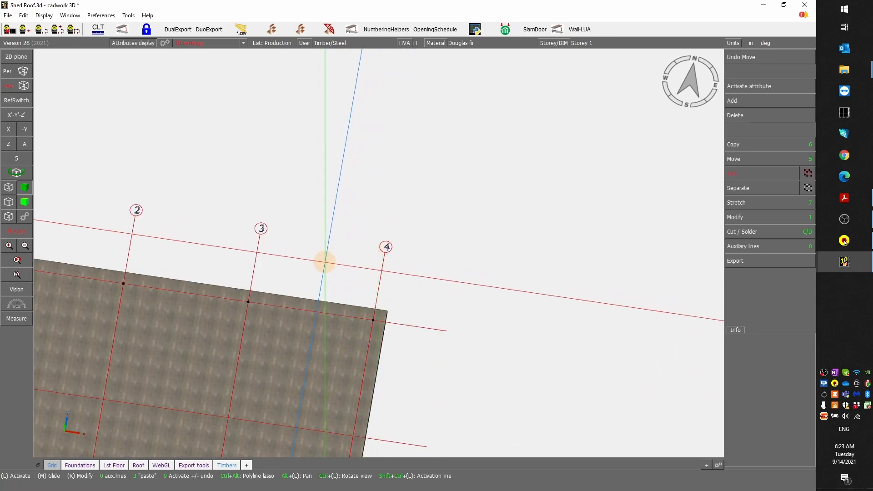
scroll(391, 251, down, 4)
scroll(219, 280, up, 3)
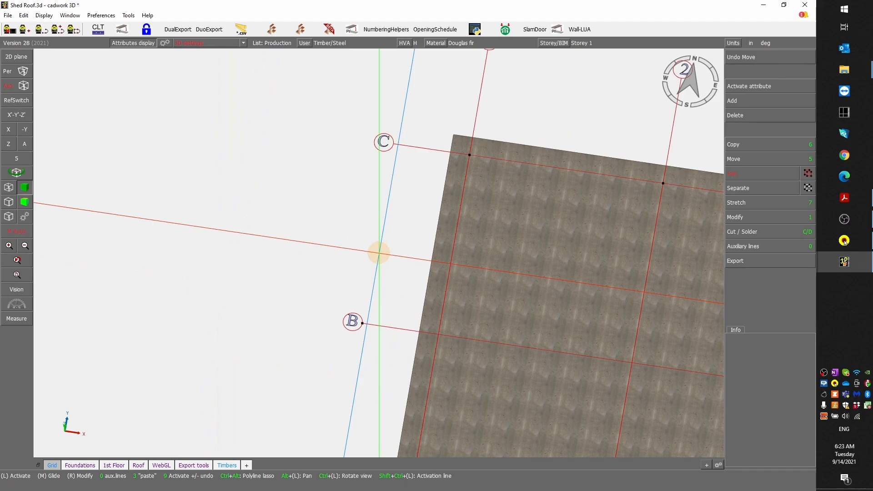
scroll(601, 258, down, 2)
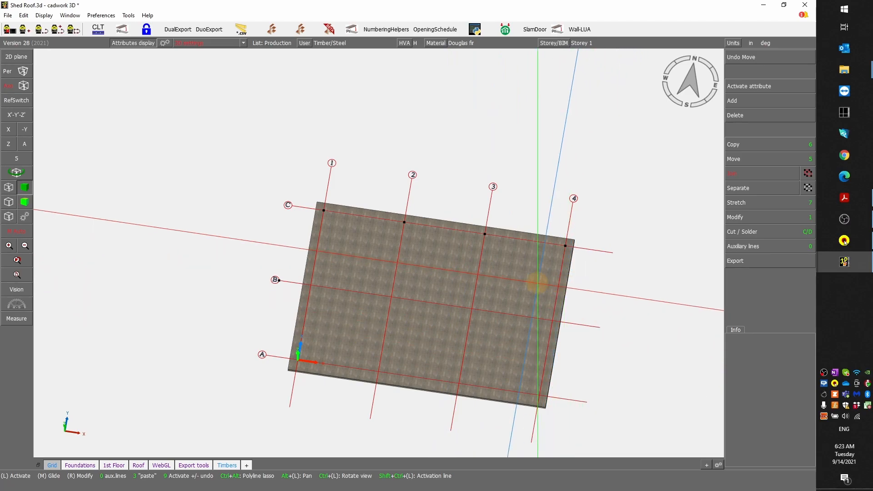
- Switch to the Shed Roof PDF in Acrobat Reader and examine the page 2 section for post sizes and roof elevations
click(533, 283)
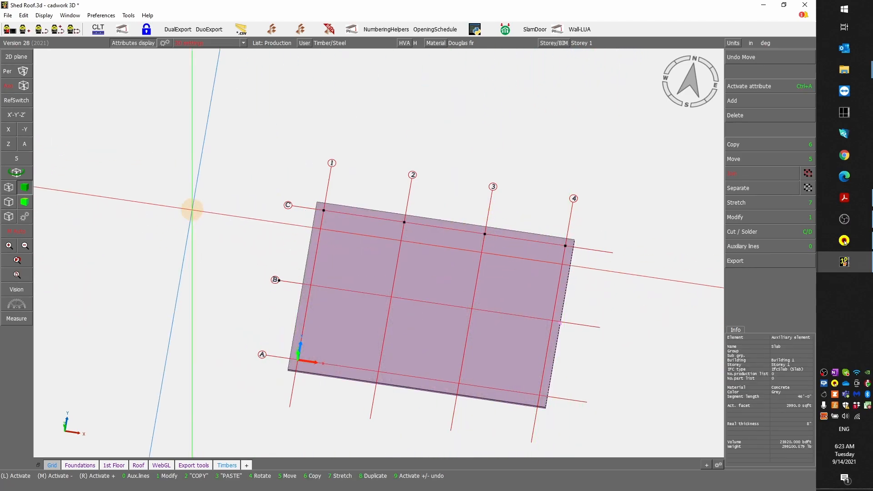
click(24, 146)
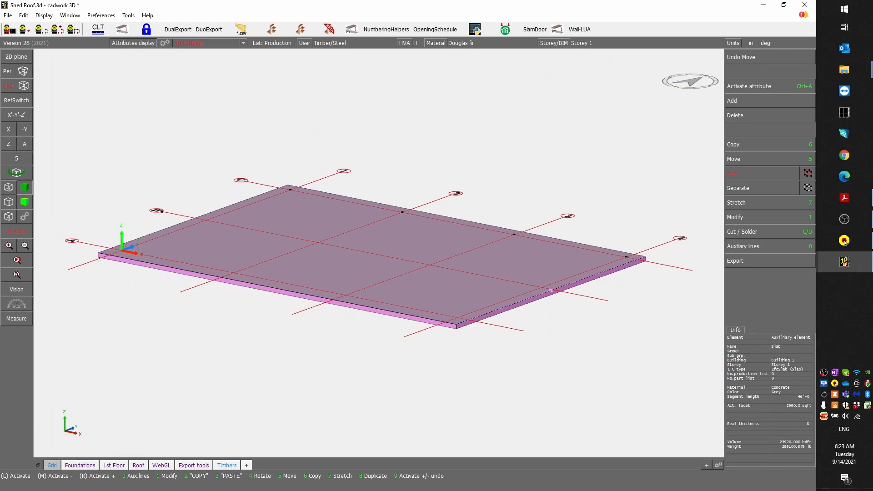
click(845, 197)
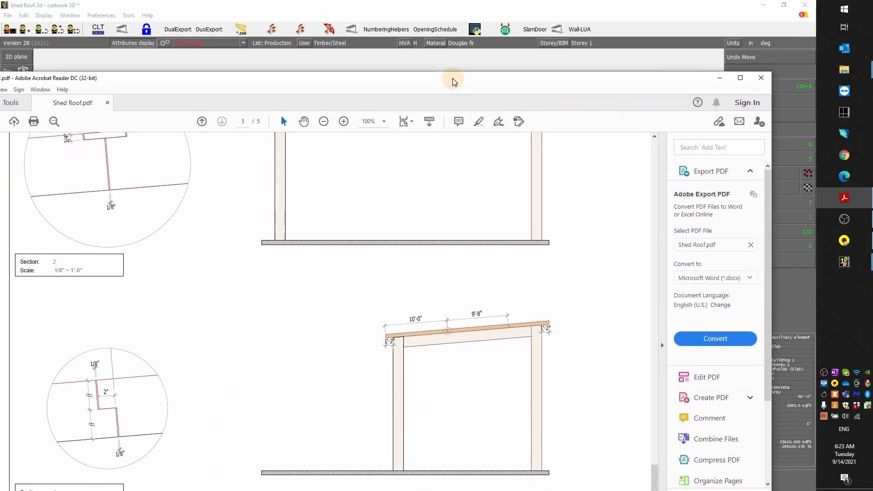
scroll(455, 197, up, 2)
scroll(454, 195, up, 15)
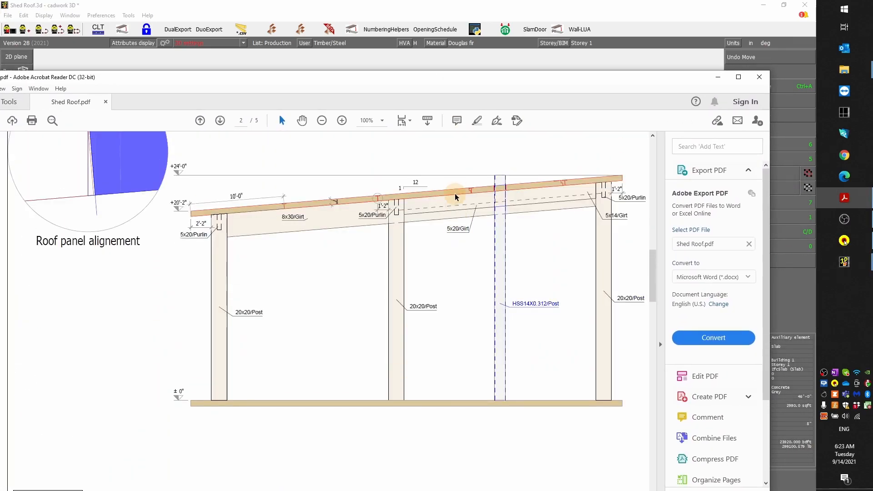
scroll(455, 195, up, 1)
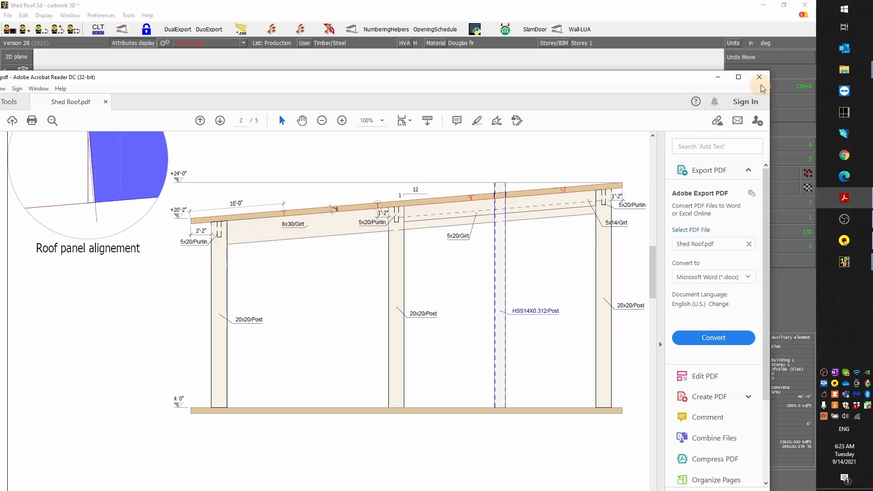
click(718, 77)
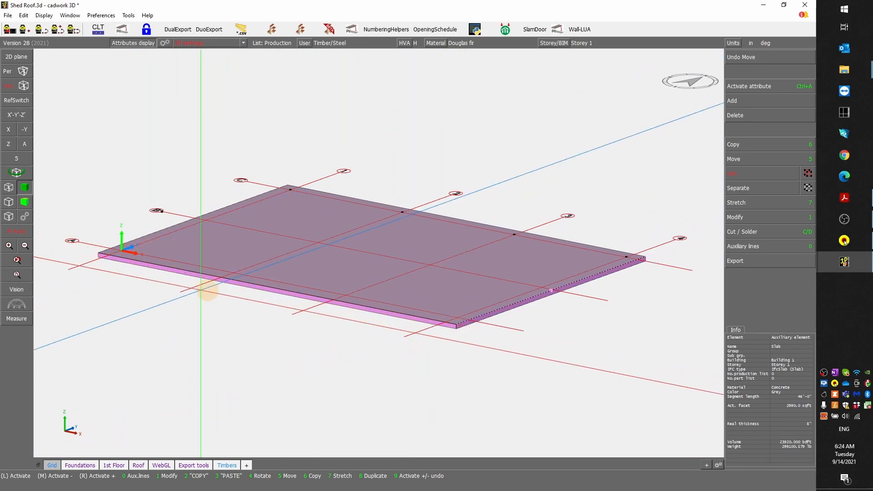
- Deselect the slab and set up a square beam 20 inches wide in Glulam with the name Post
scroll(128, 246, up, 4)
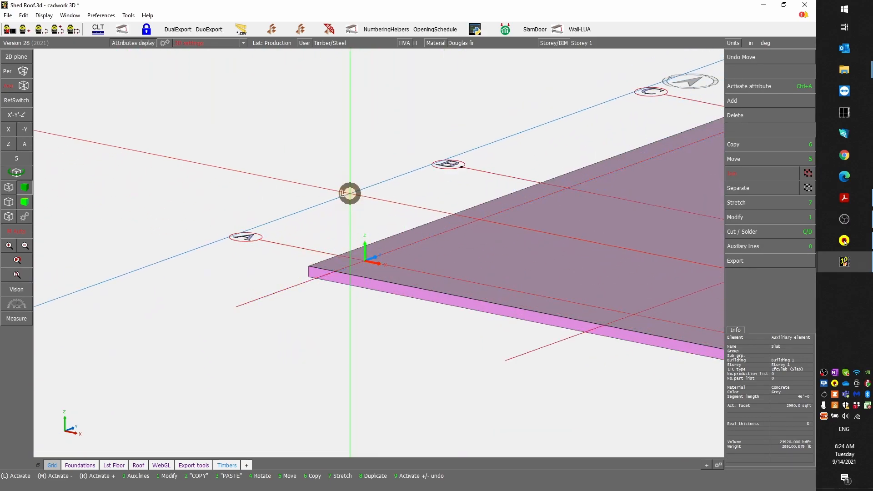
click(349, 193)
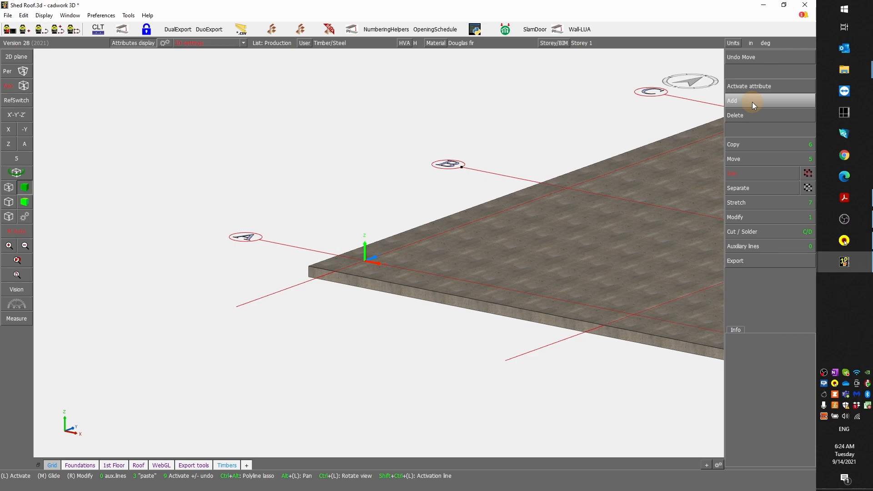
click(784, 7)
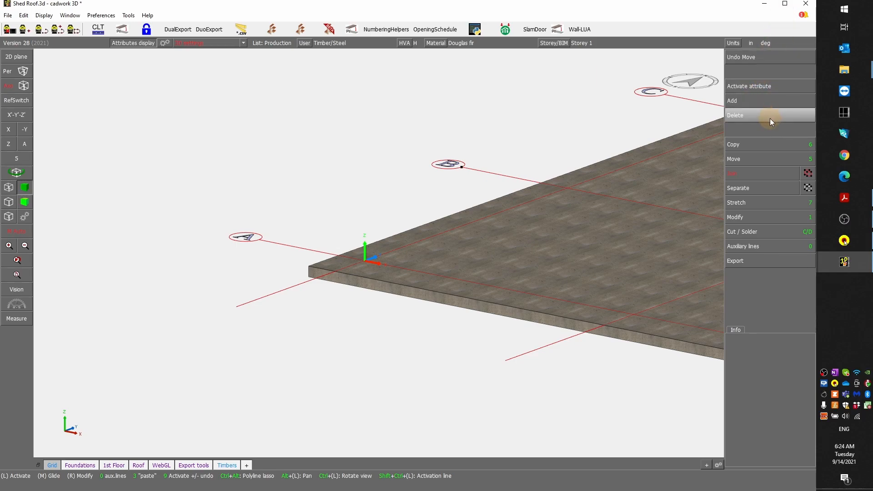
click(753, 100)
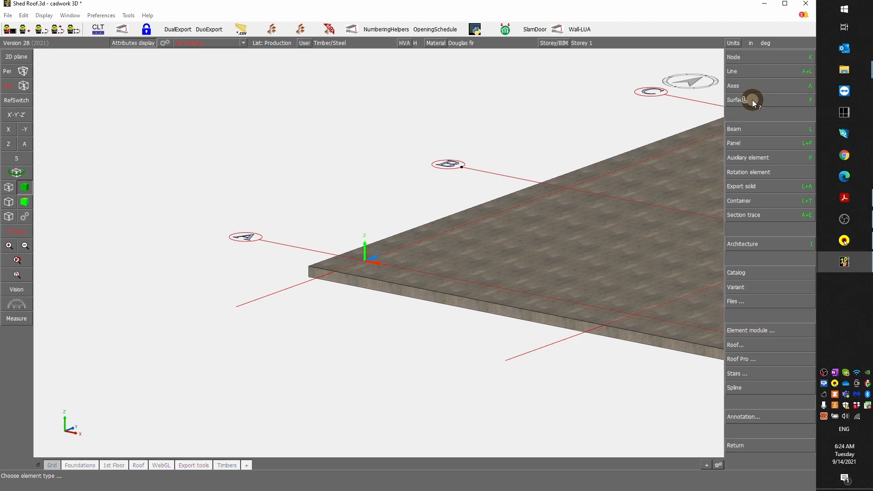
click(760, 127)
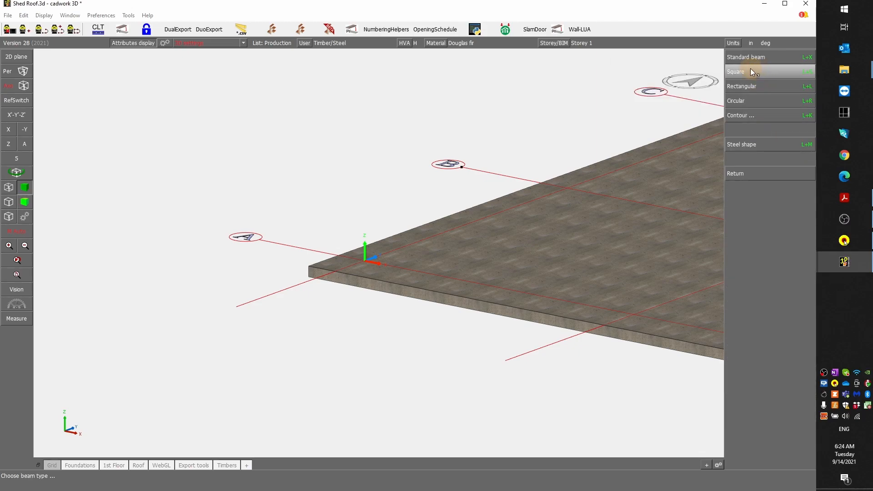
click(766, 72)
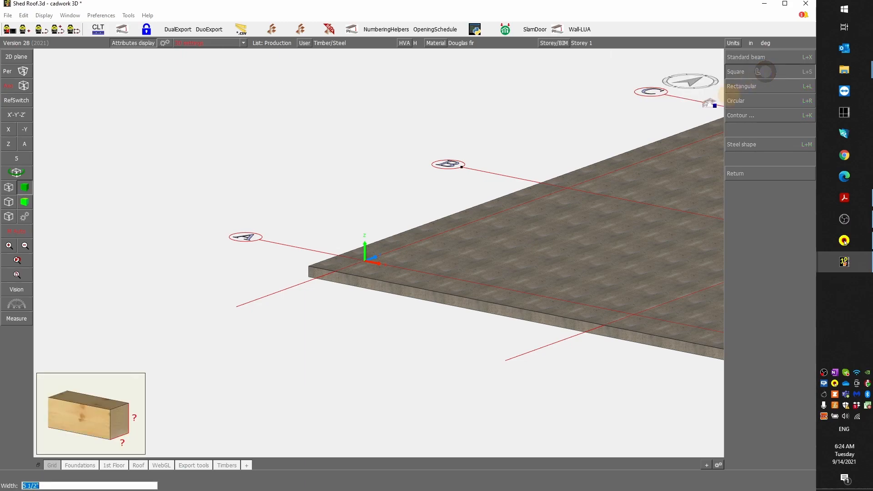
text(20)
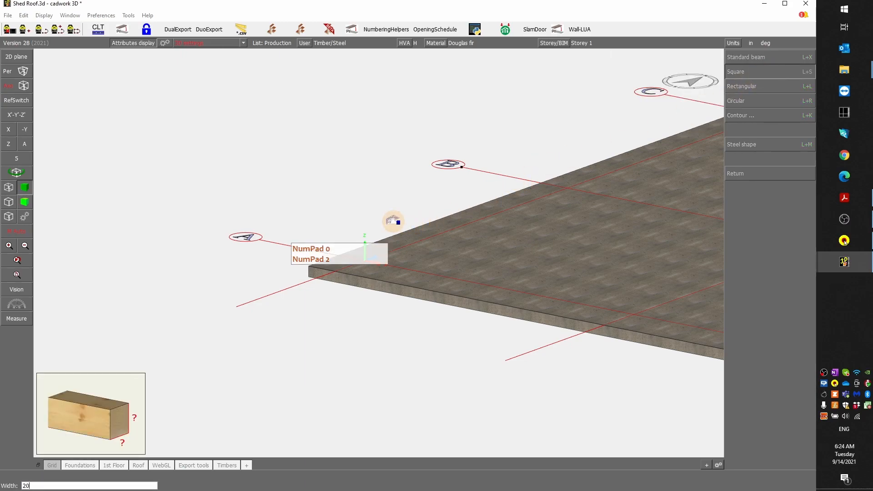
key(Return)
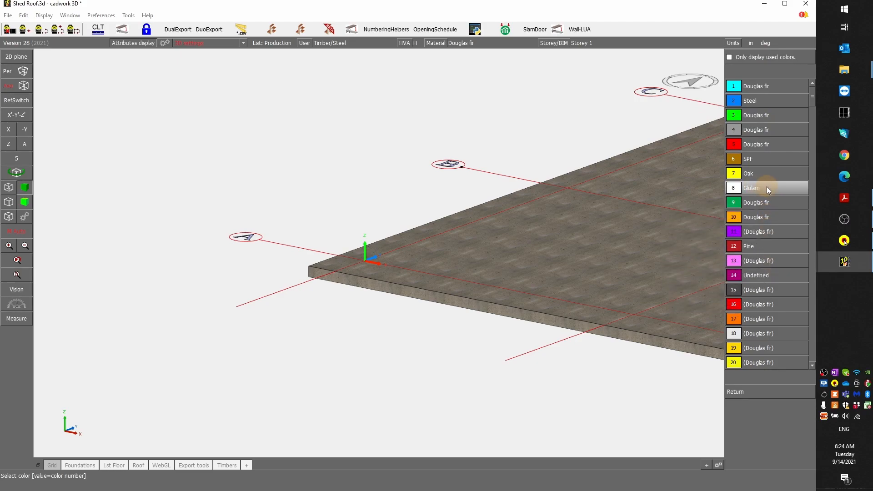
mouse_move(767, 187)
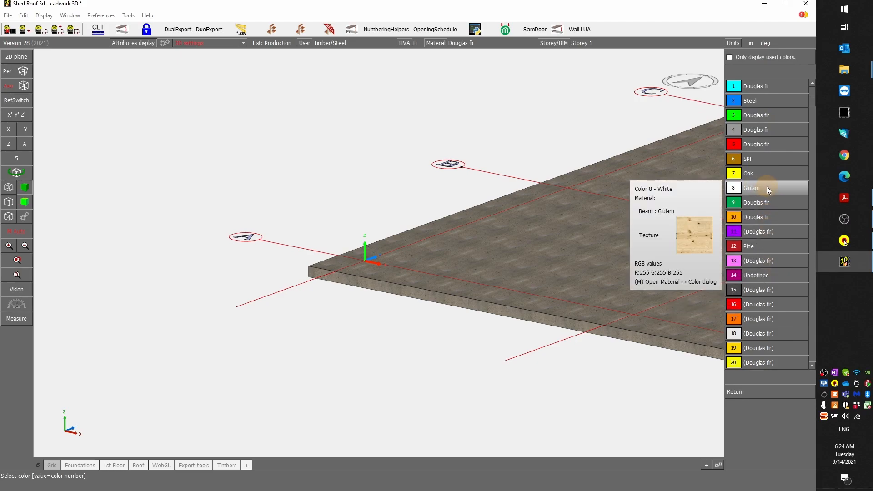
click(767, 186)
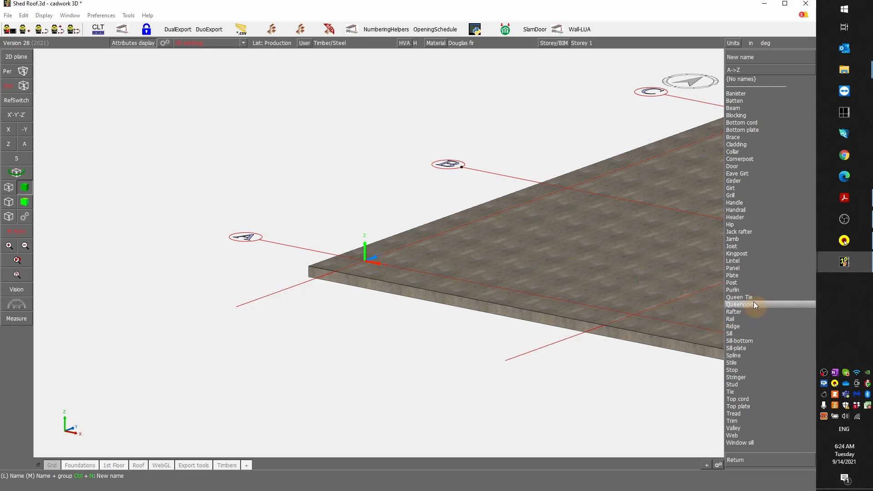
click(747, 280)
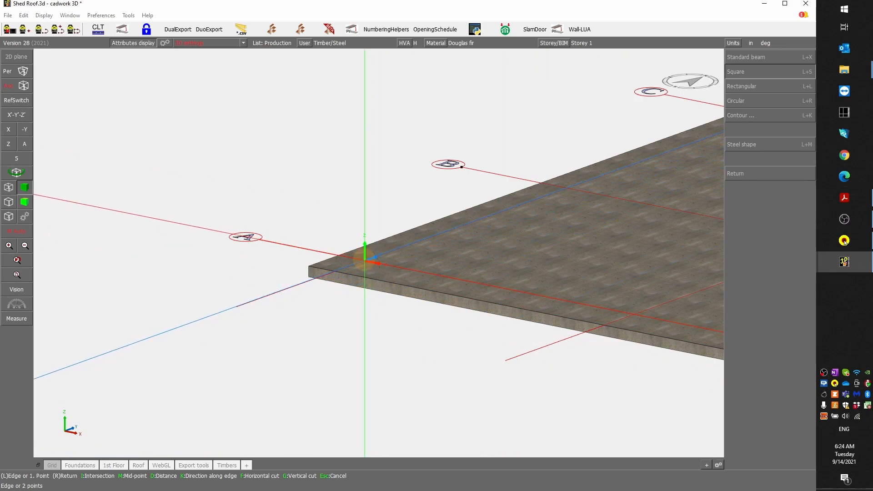
- Place the first post at the intersection of axes A and 1, extending 24' along Z
click(365, 259)
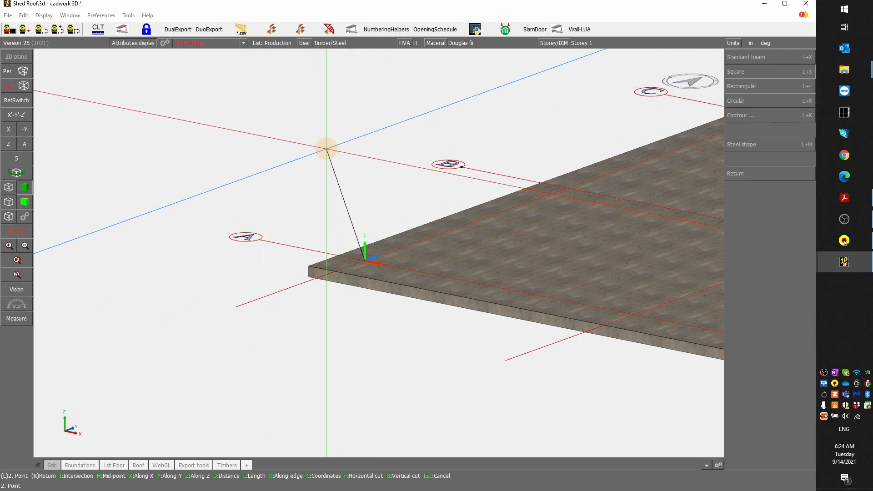
key(z)
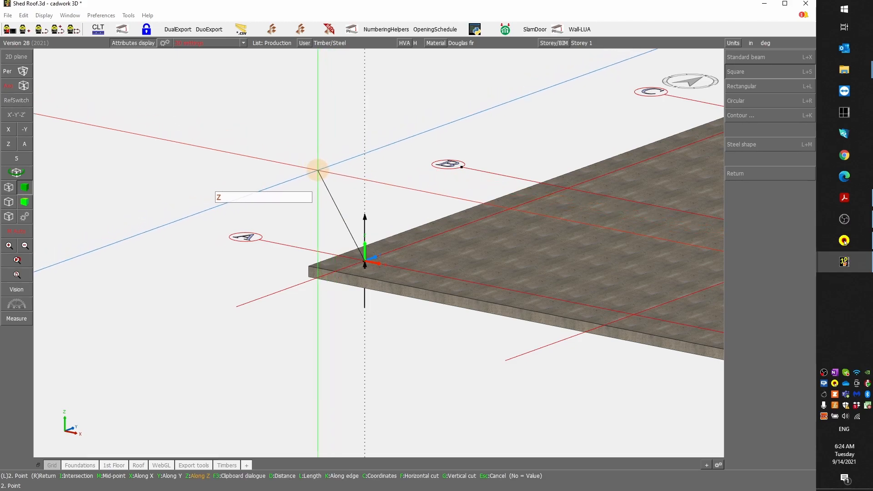
text(24)
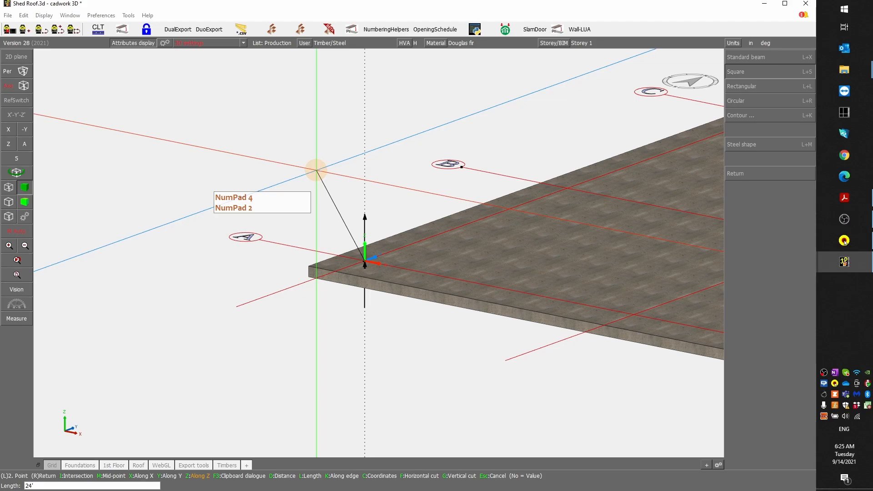
key(Return)
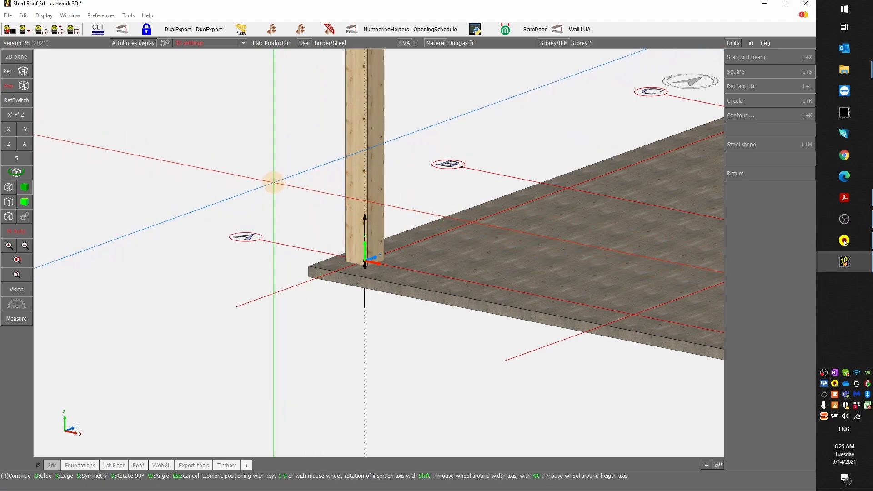
right_click(273, 177)
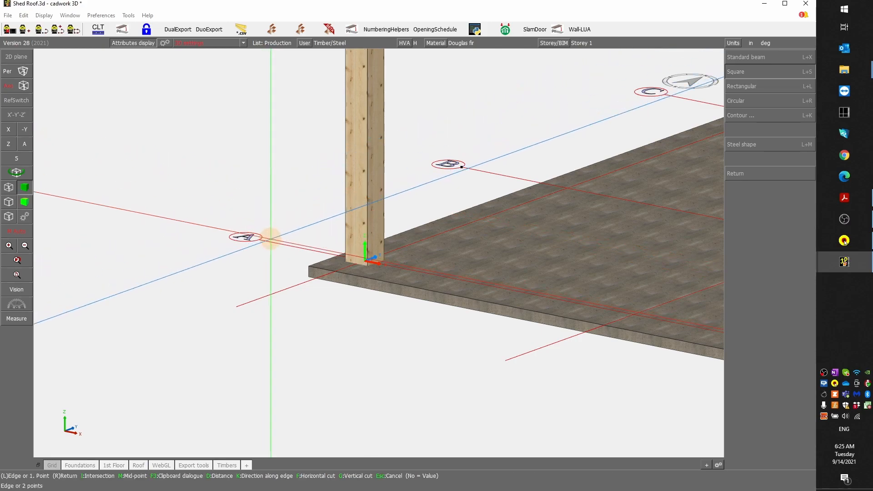
- Place a second post at the intersection of axes B and 1, extending 24' along Z
scroll(272, 240, down, 3)
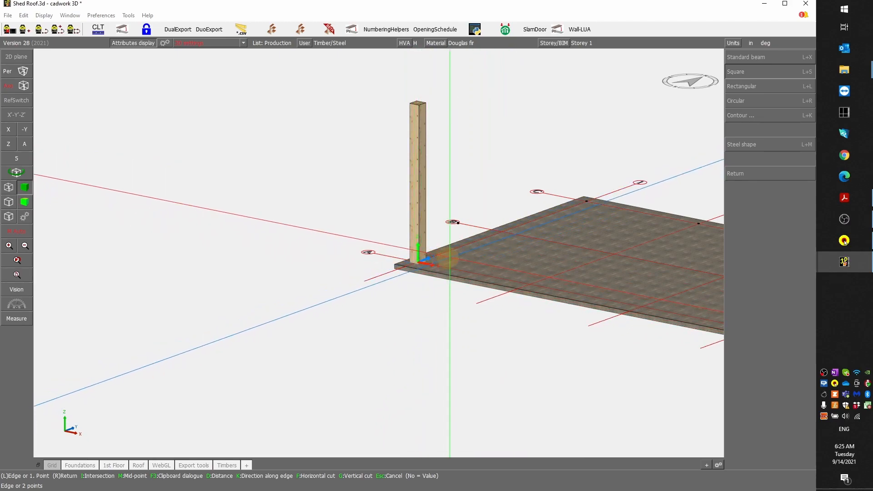
scroll(380, 250, up, 5)
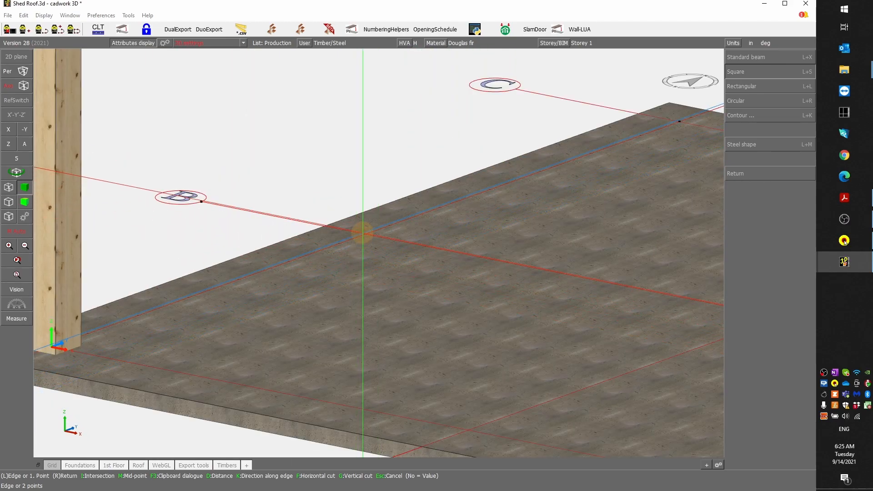
click(364, 234)
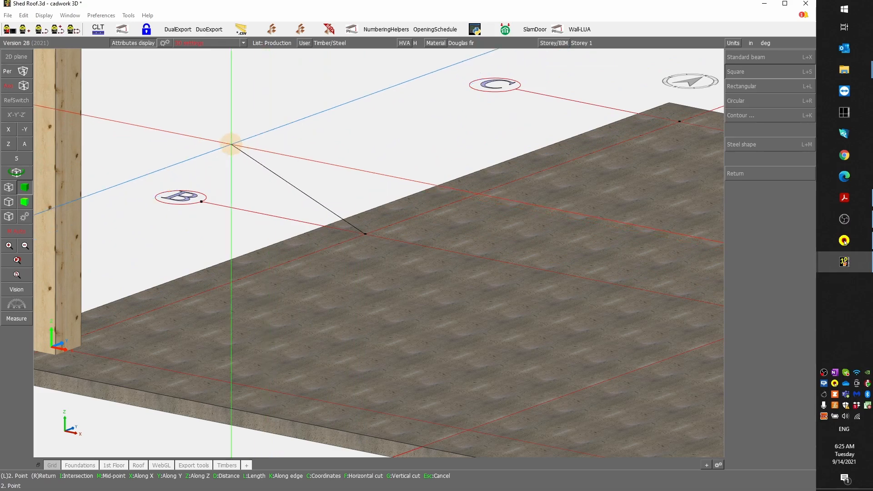
text(z)
text(24)
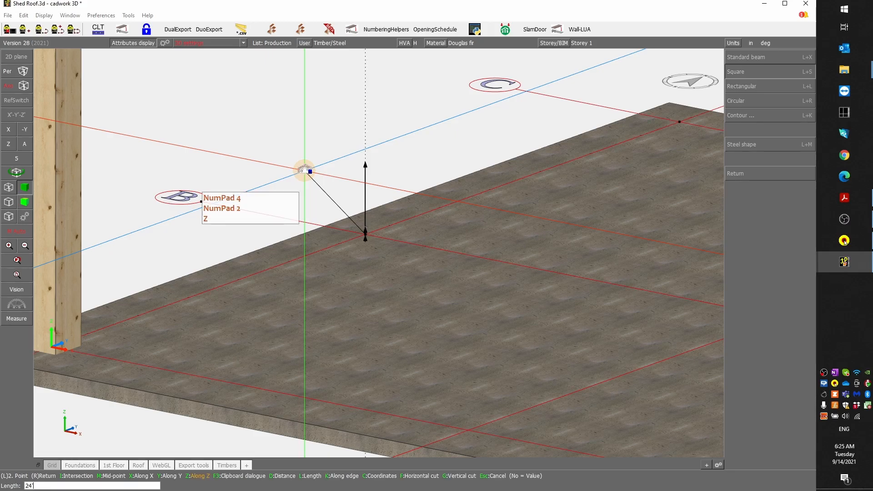
key(Return)
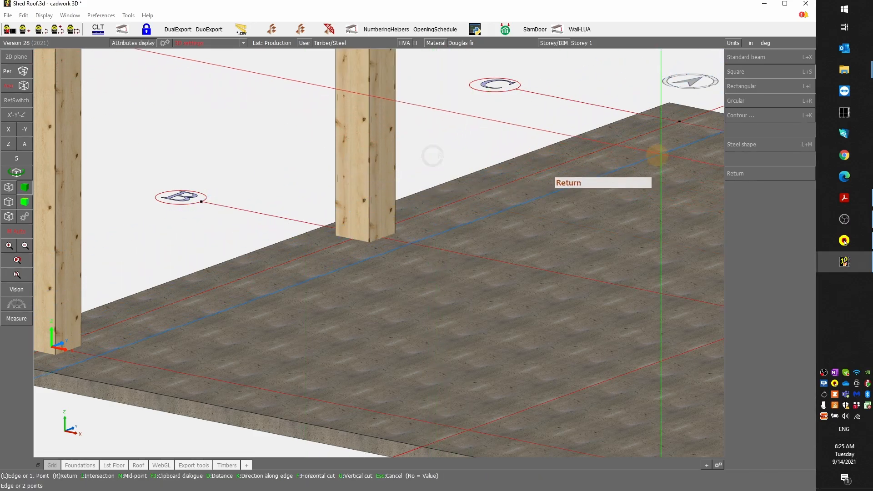
- Place a third post at the intersection of axes C and 1, extending 24' along Z
click(680, 121)
scroll(598, 120, down, 3)
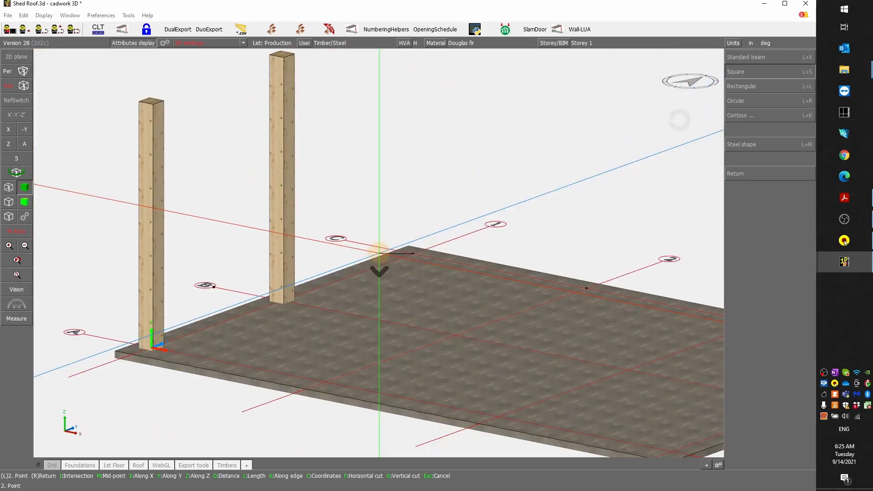
scroll(380, 251, down, 2)
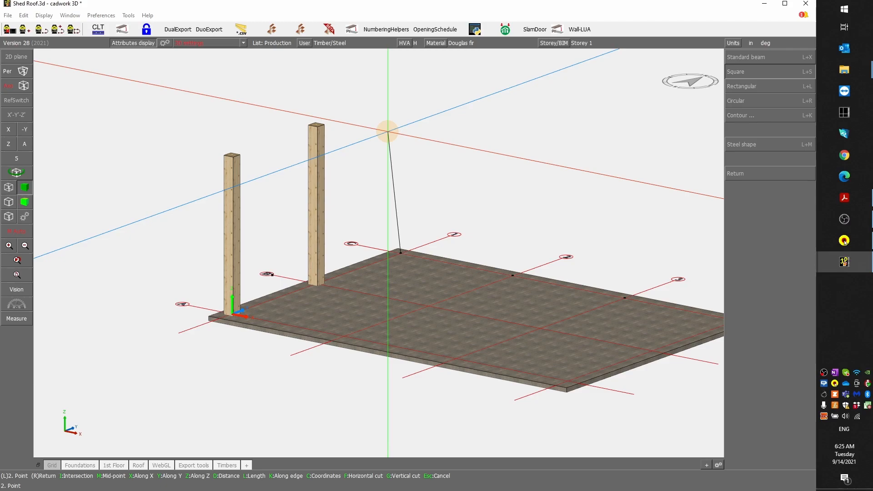
text(z24')
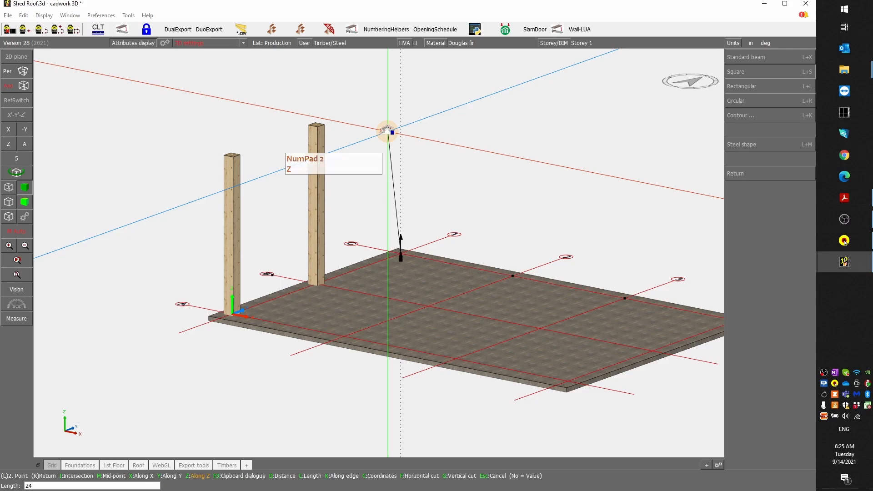
key(Return)
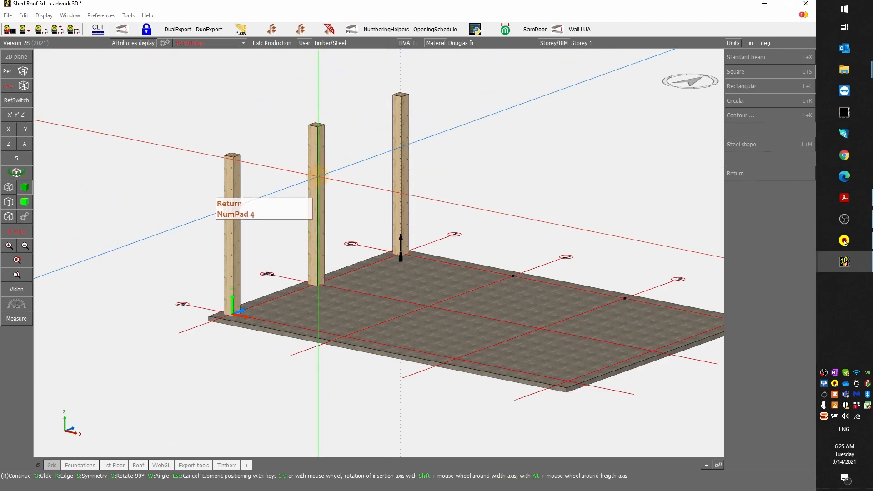
right_click(293, 136)
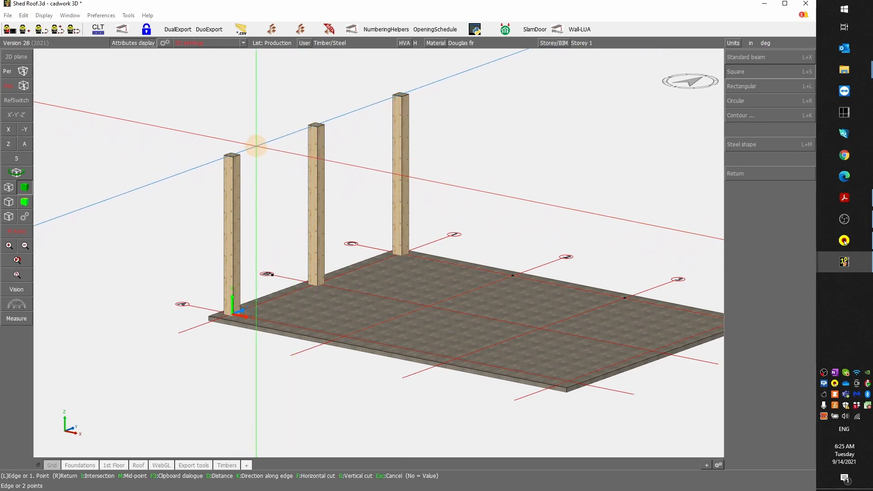
- Switch to the Shed Roof PDF in Acrobat Reader, examine the roof slope annotation in the page 2 section, and return to cadwork
ctrl+drag(289, 192, 370, 250)
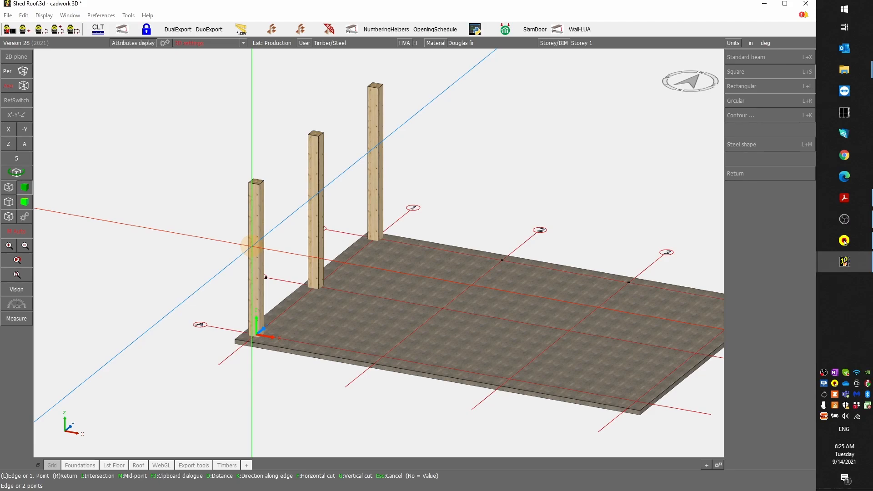
drag(0, 109, 469, 30)
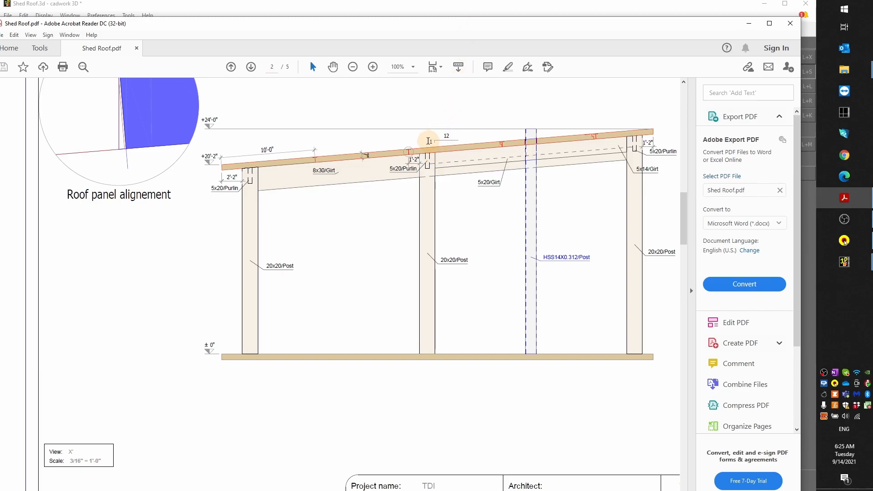
drag(428, 142, 470, 136)
click(451, 136)
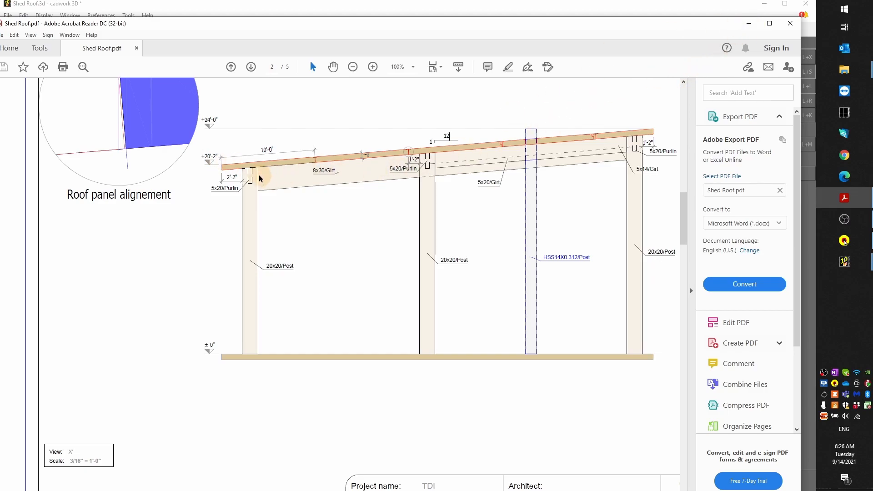
click(749, 23)
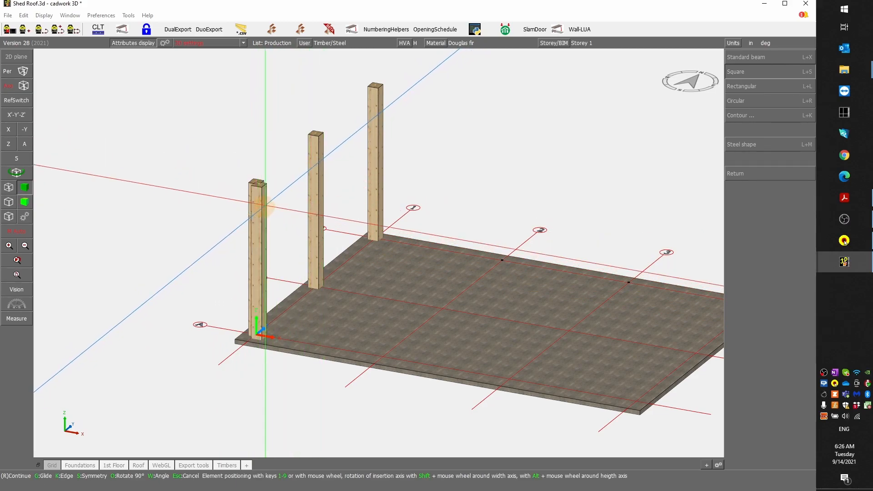
- Leave the beam placement command and delete the misplaced duplicate post beside the intersection of axes A and 1
right_click(282, 185)
right_click(624, 142)
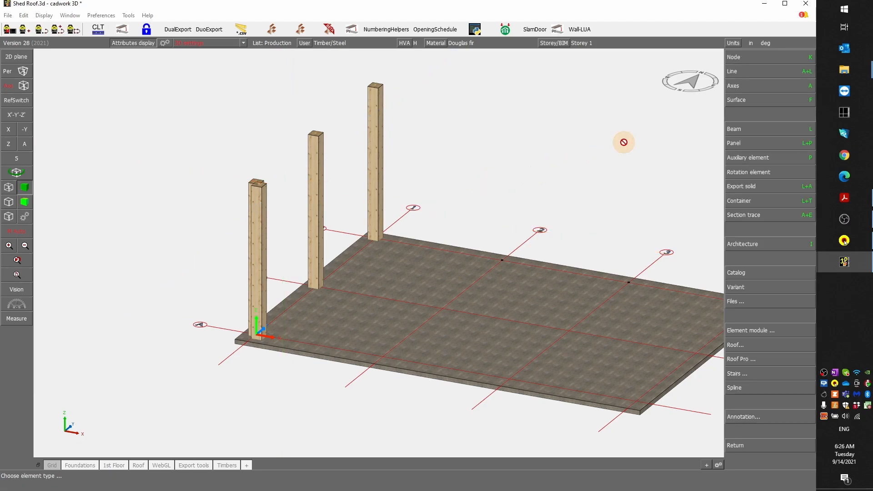
right_click(613, 141)
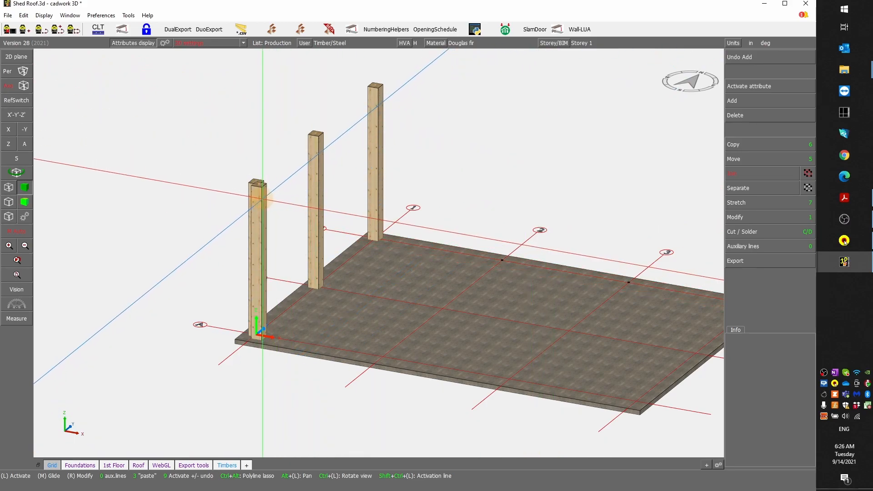
click(261, 200)
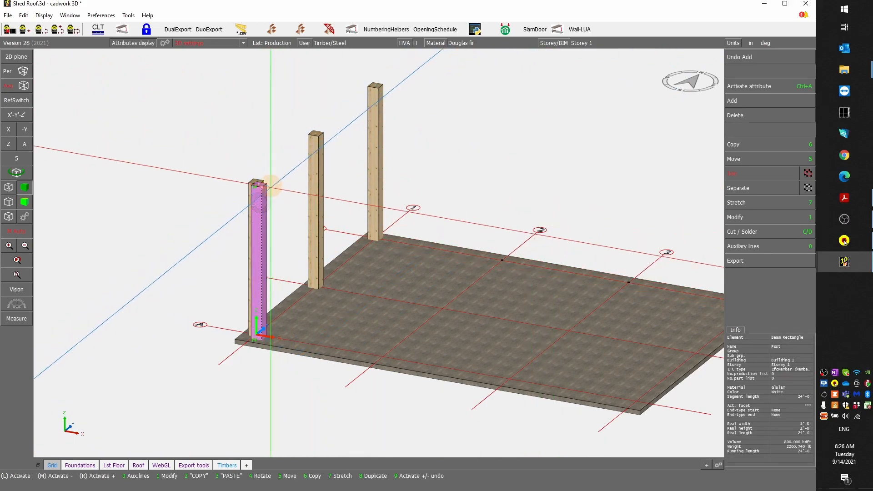
scroll(272, 182, down, 5)
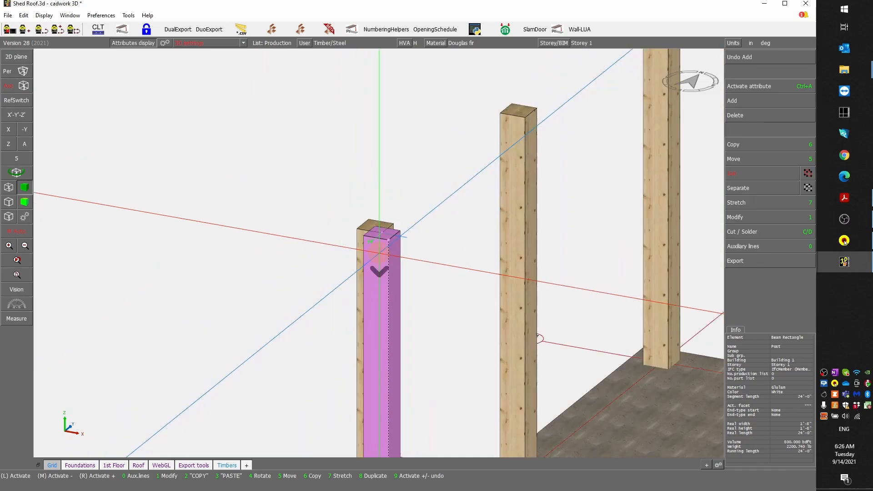
scroll(416, 238, up, 3)
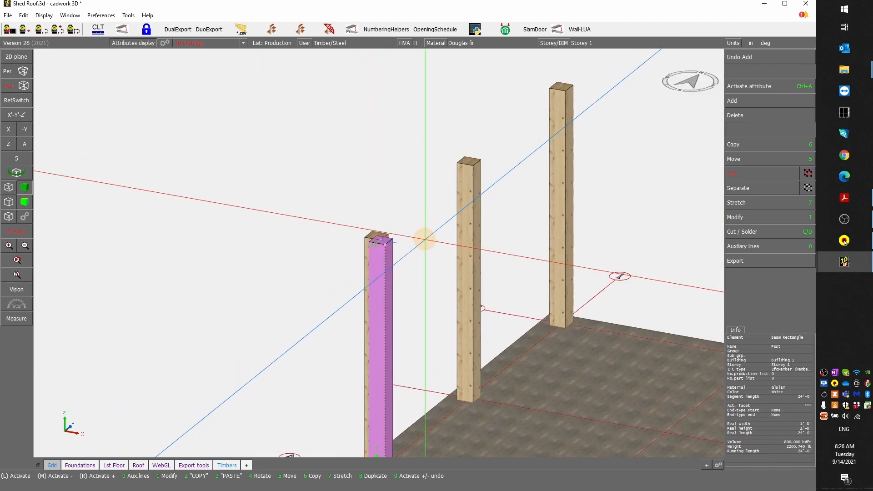
key(Delete)
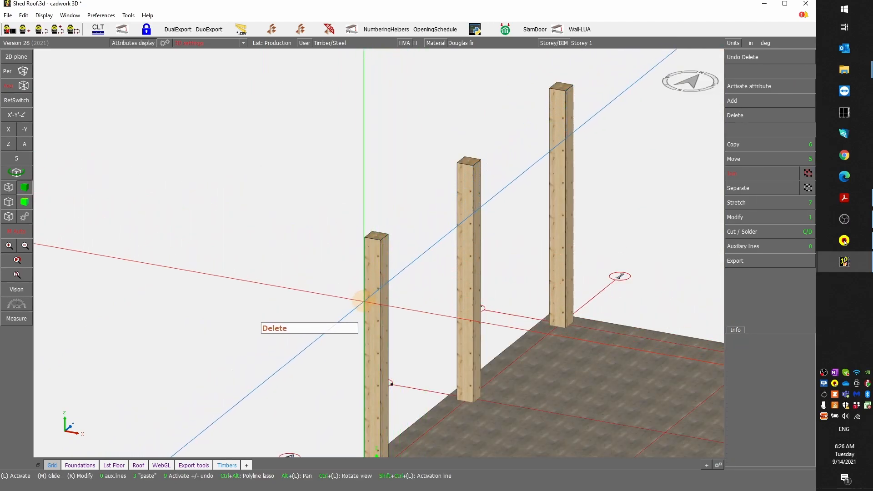
- Activate the three posts along axis 1 one by one and clear the selection
scroll(364, 301, up, 3)
click(383, 250)
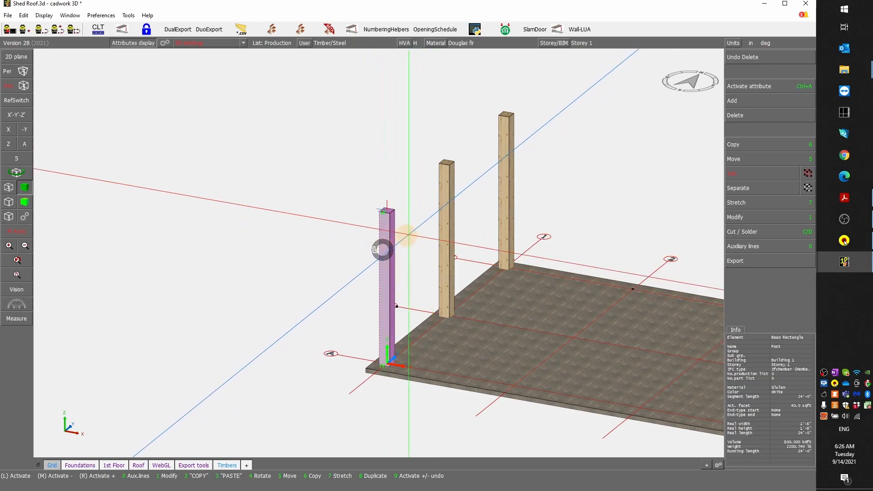
click(439, 201)
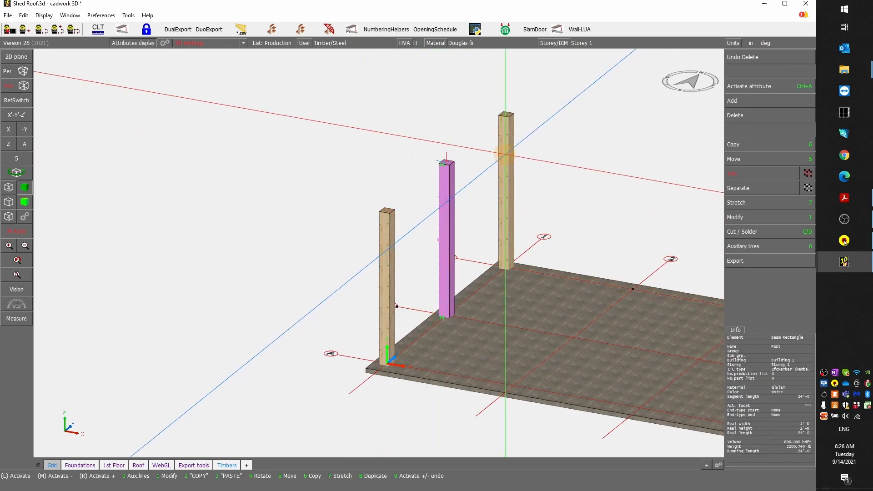
click(382, 241)
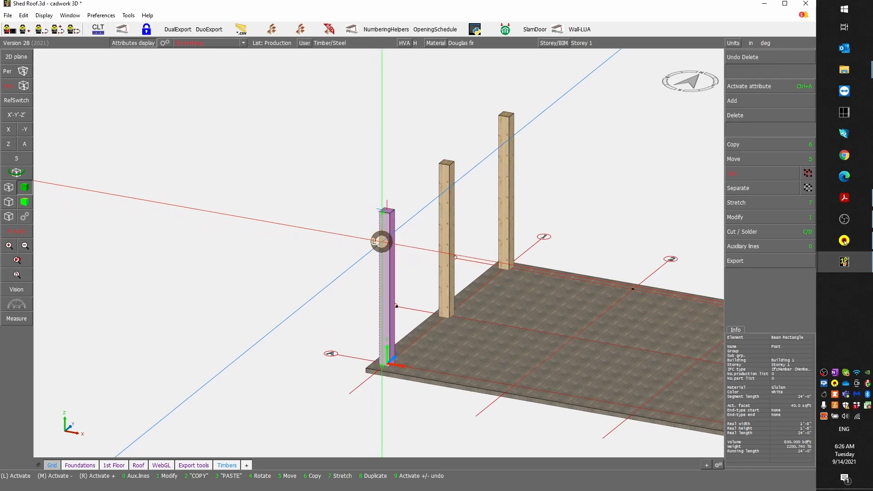
right_click(443, 203)
right_click(505, 155)
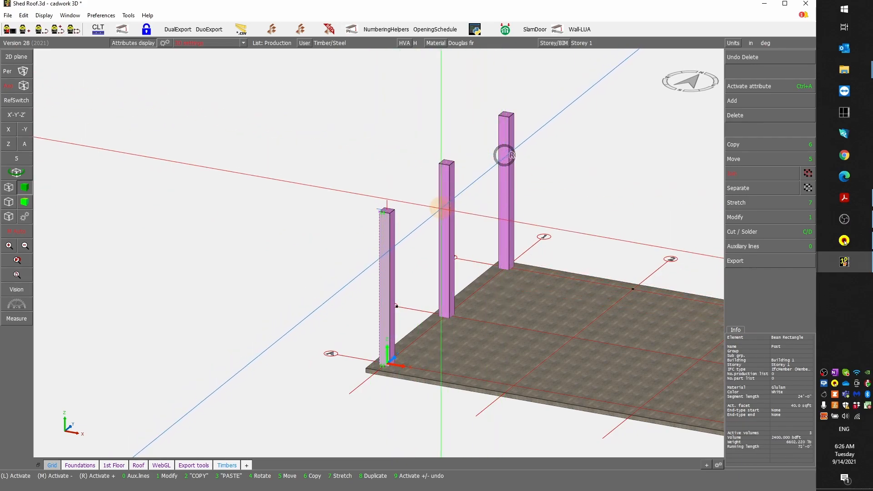
click(361, 176)
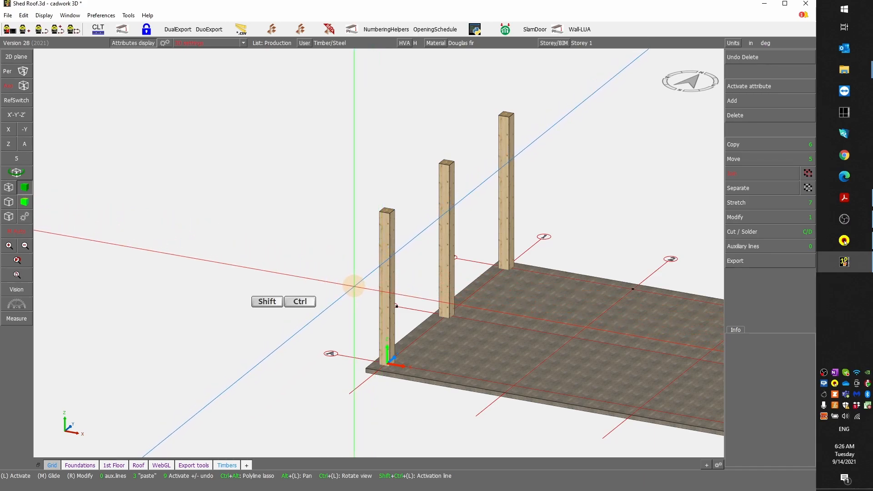
- Activate all three posts with an activation line and open a 2D plane perpendicular to the X axis through the slab's outer corner near axes A and 1
ctrl+shift+drag(354, 279, 552, 121)
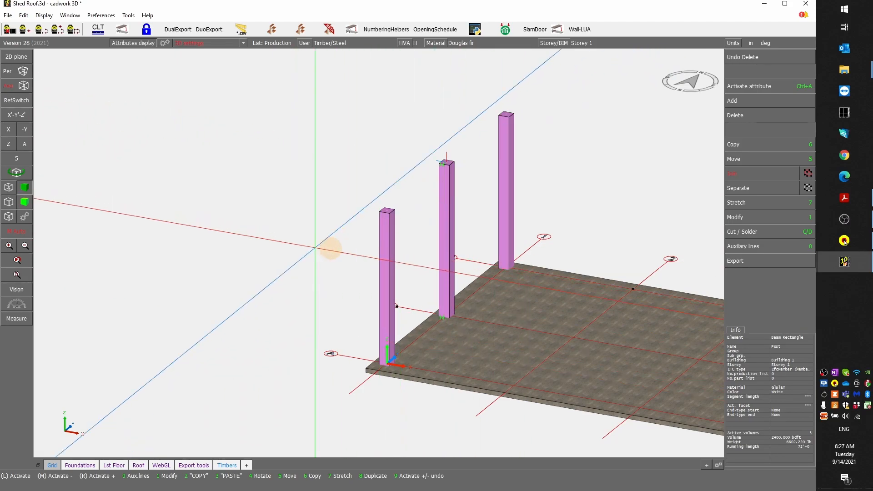
click(18, 58)
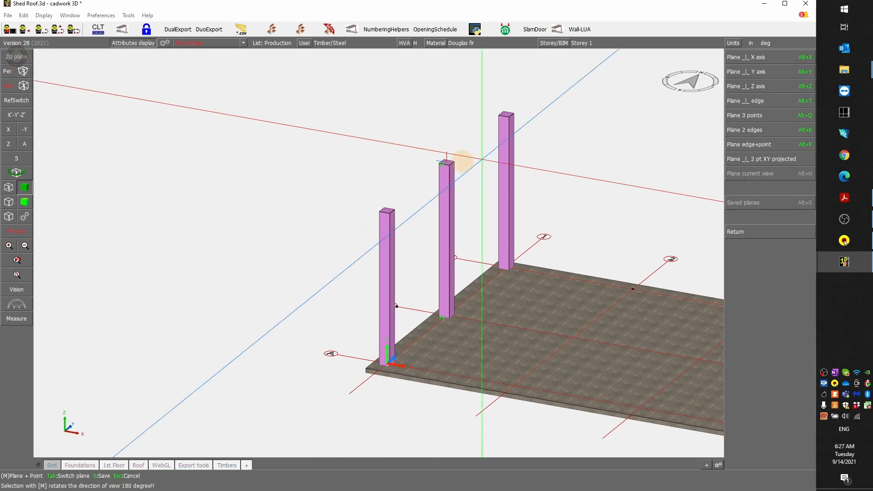
click(768, 58)
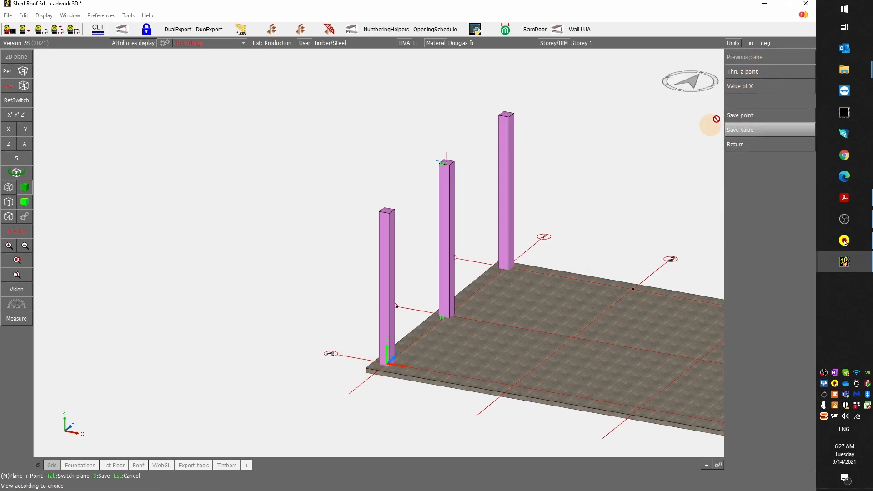
click(757, 75)
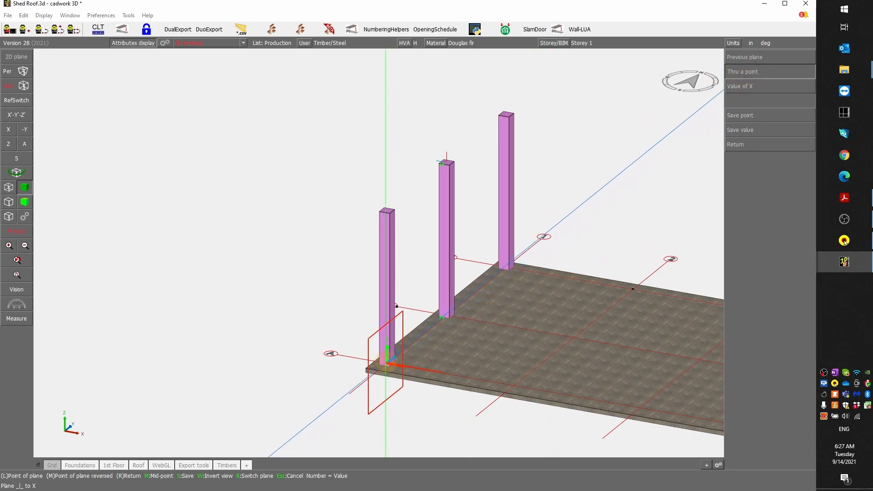
scroll(369, 366, up, 4)
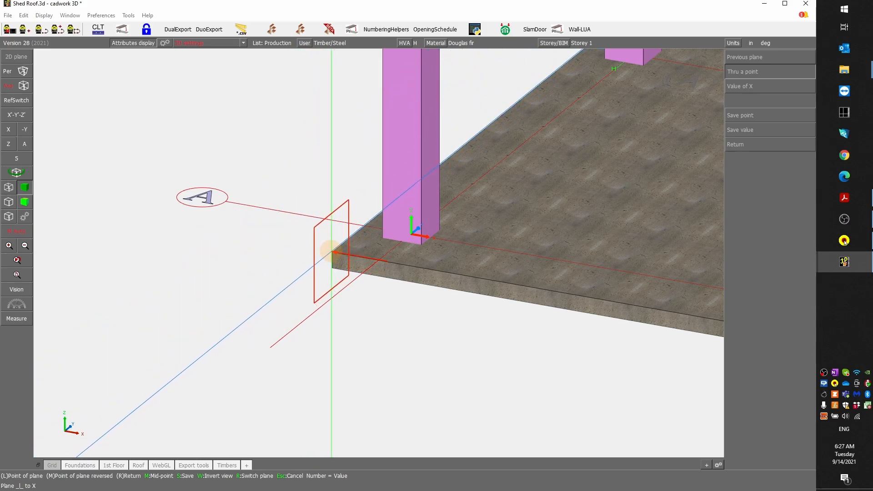
click(331, 251)
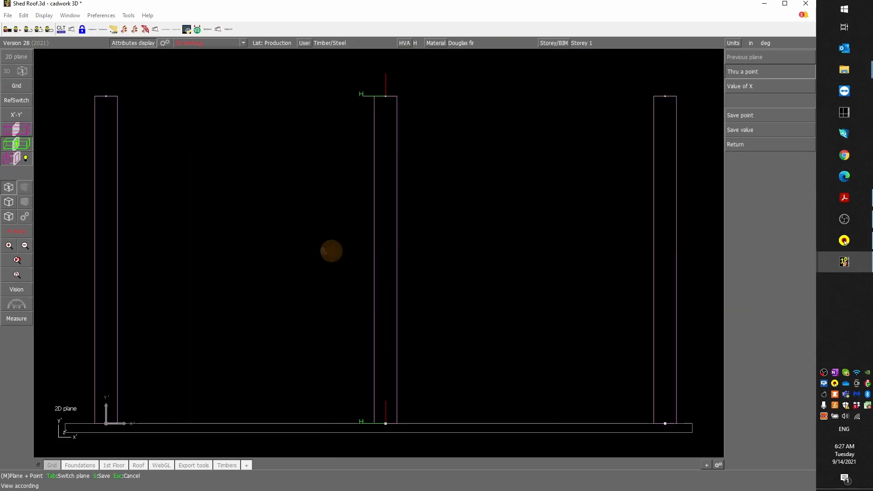
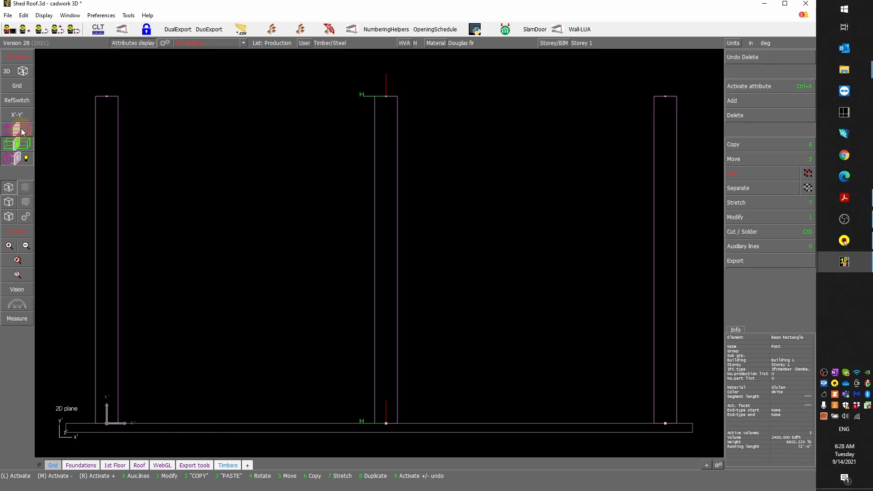
- Toggle the display of the posts outside the 2D plane off and back on
click(14, 160)
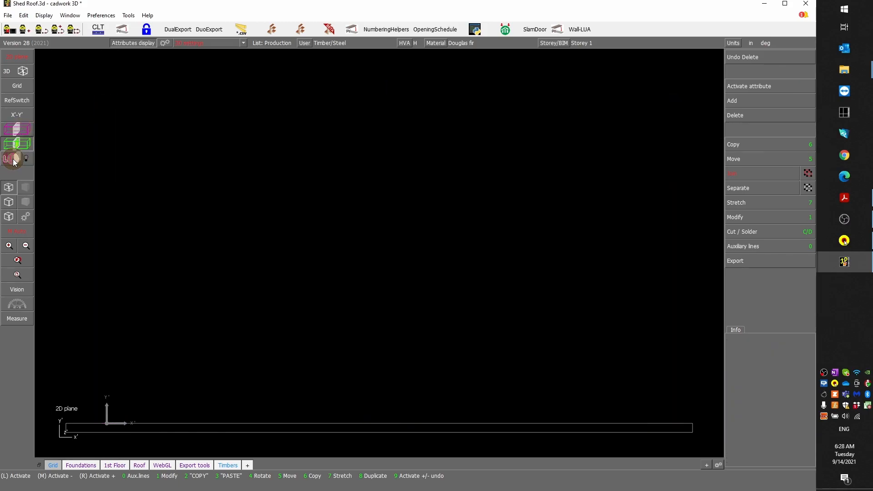
click(13, 160)
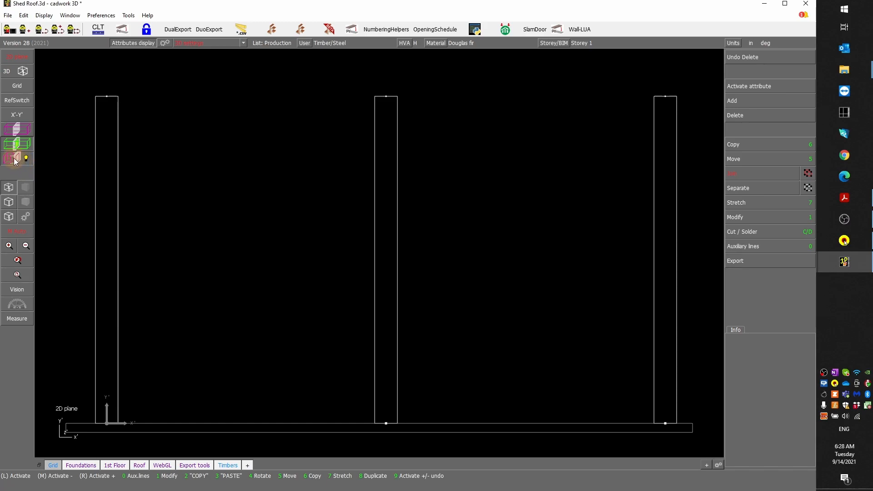
click(20, 161)
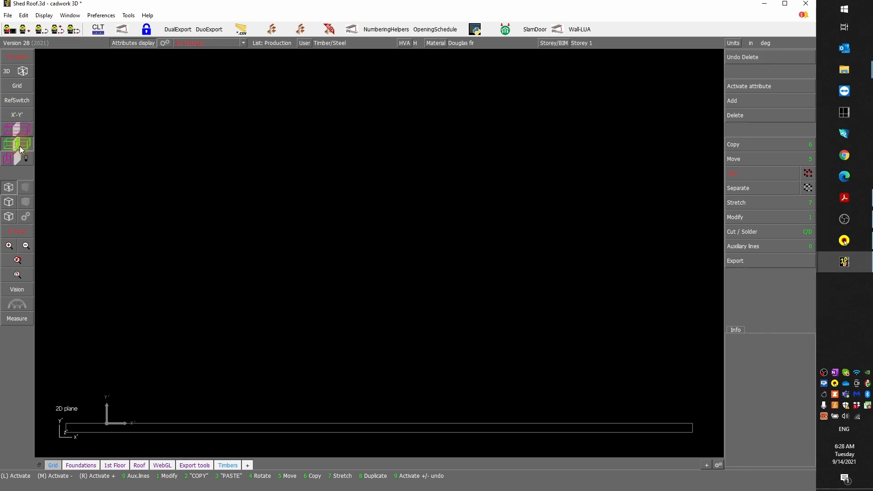
click(17, 160)
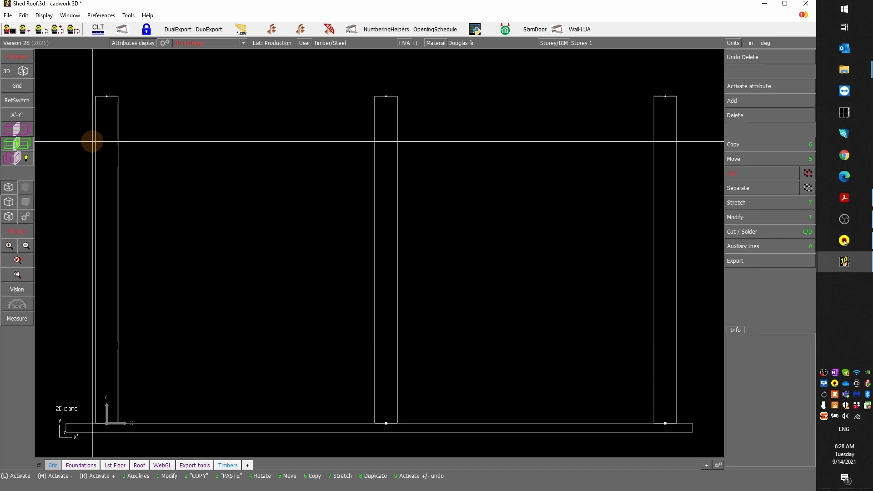
- Add a parallel auxiliary line 24' above the slab's top edge in the 2D plane
scroll(375, 302, down, 2)
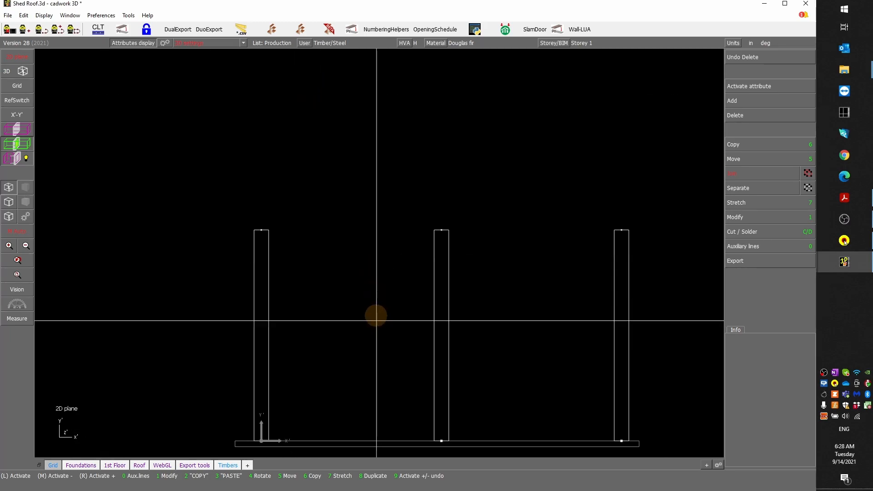
scroll(469, 258, down, 1)
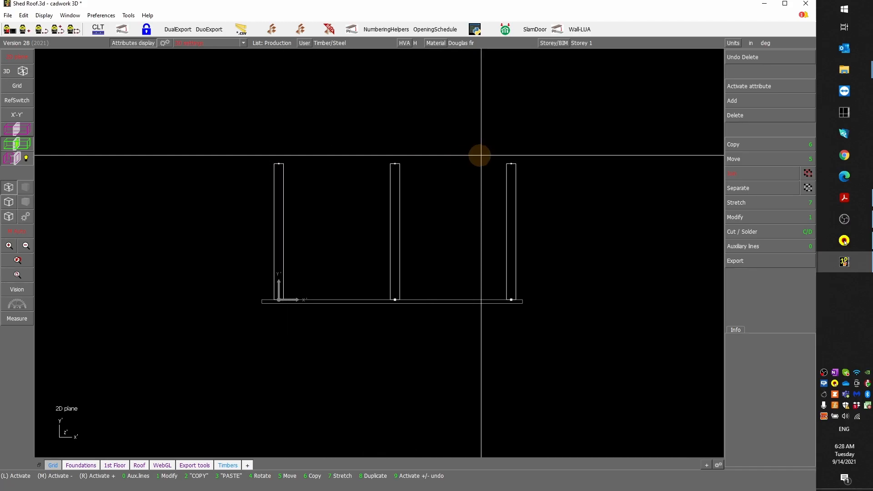
click(752, 247)
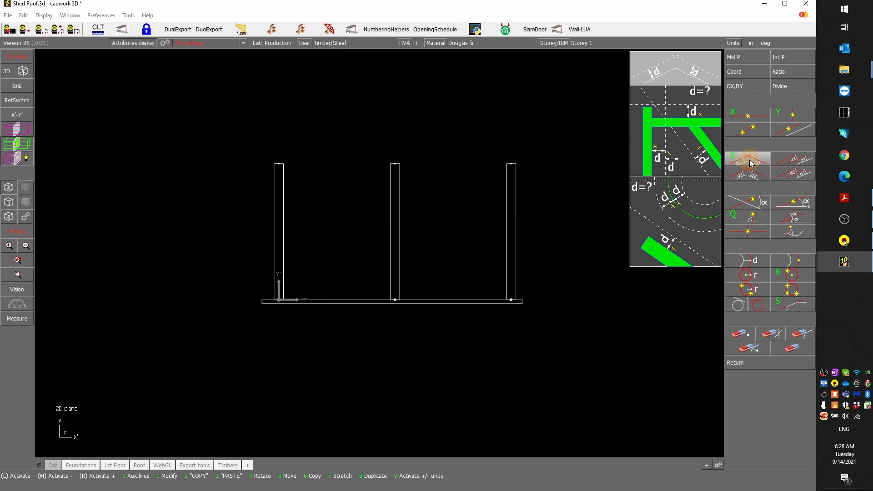
key(Escape)
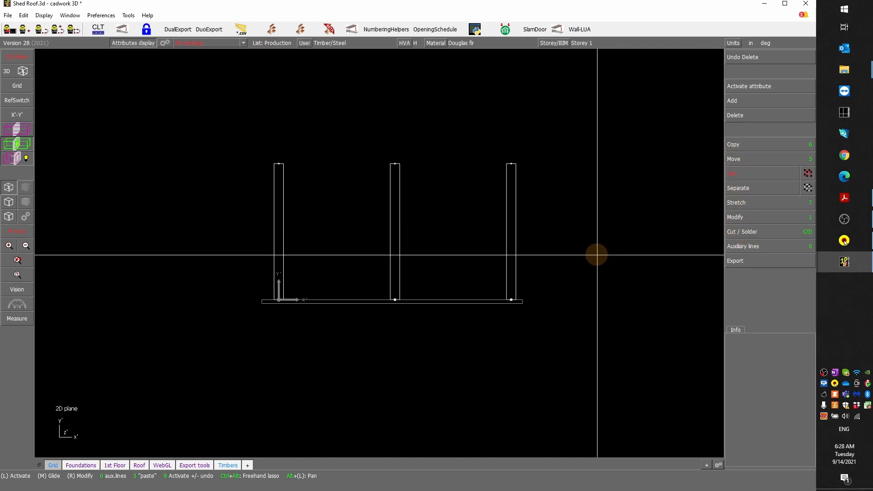
key(0)
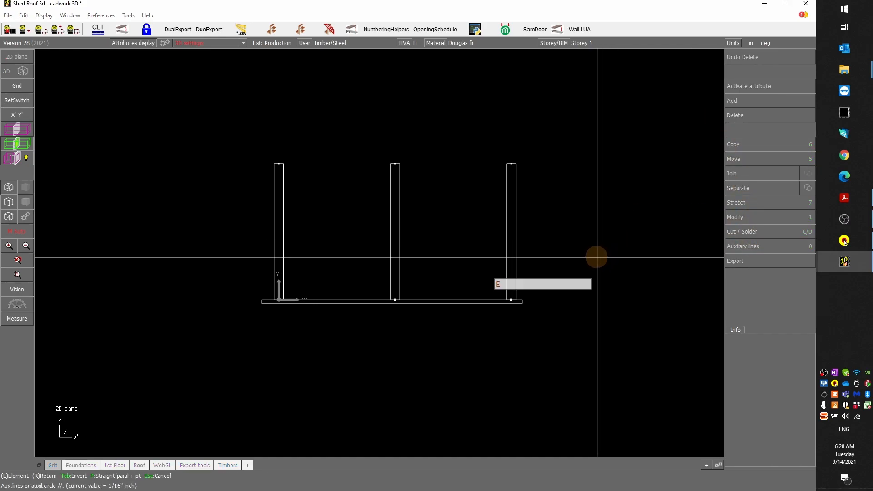
text(24)
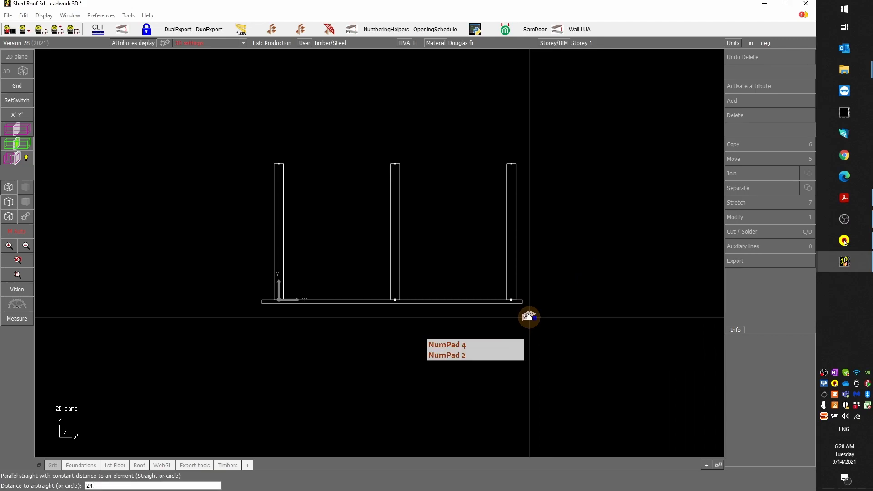
key(Return)
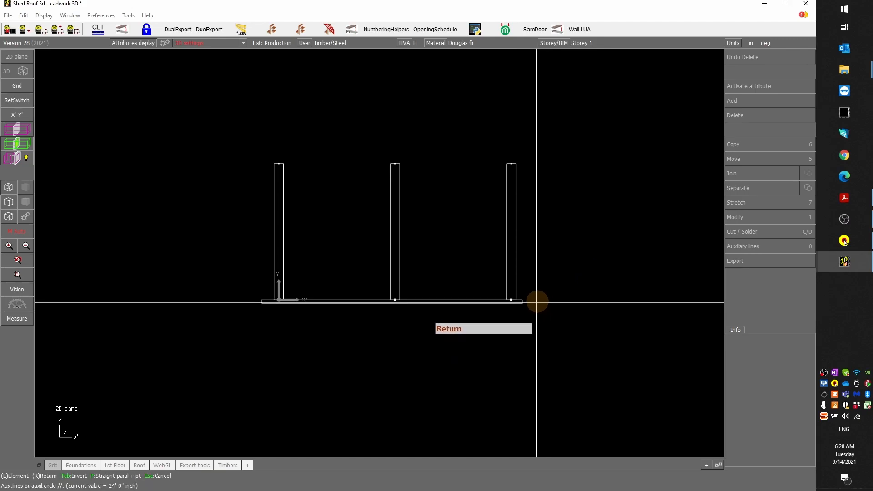
scroll(483, 306, up, 3)
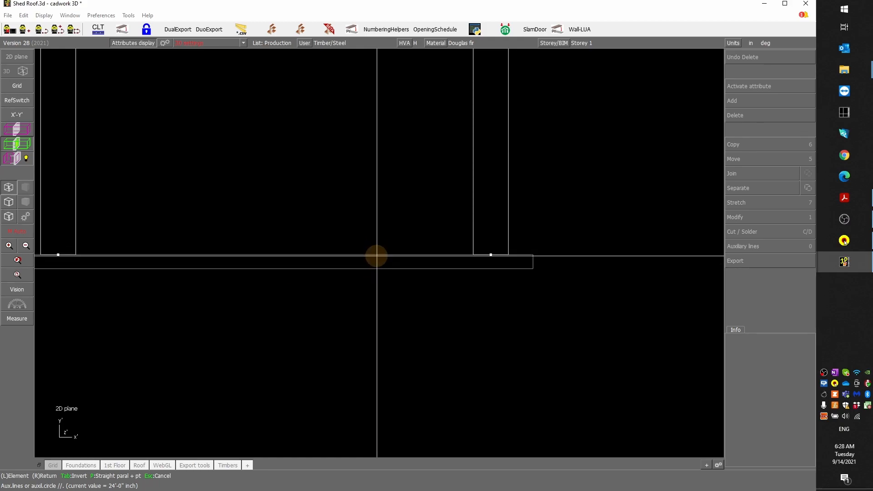
click(378, 253)
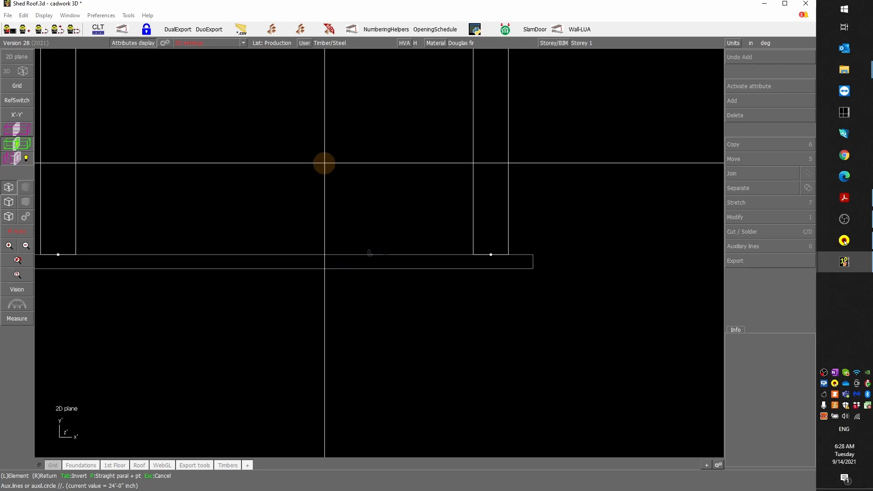
scroll(378, 252, down, 3)
scroll(395, 168, up, 5)
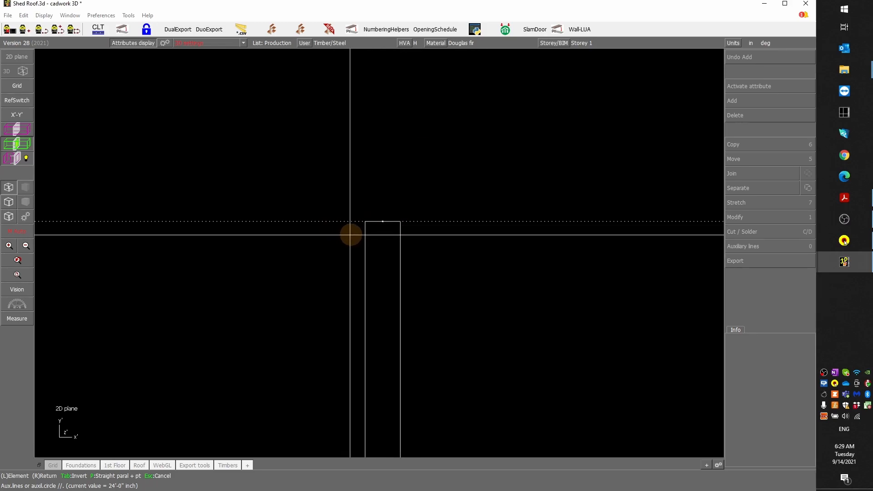
scroll(348, 242, down, 4)
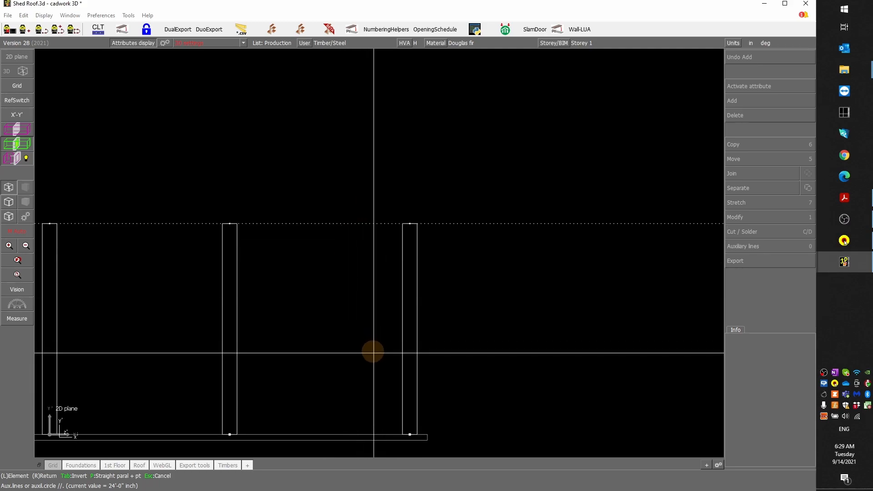
right_click(484, 402)
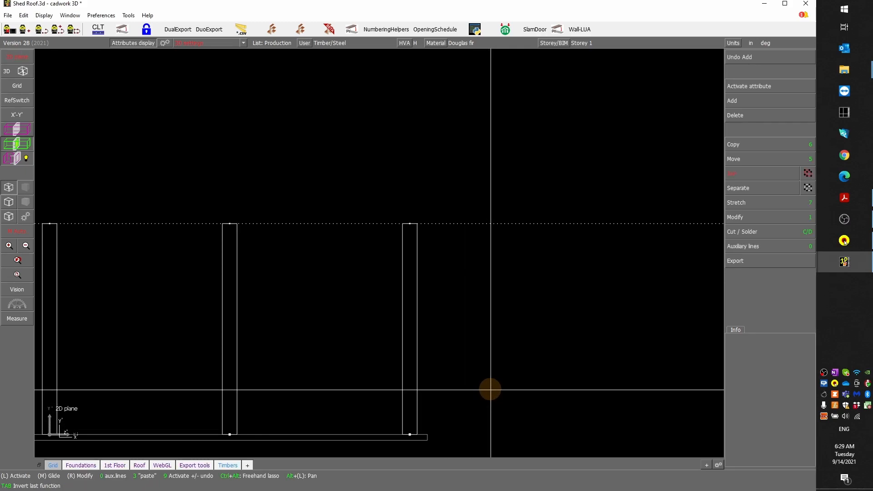
- Add a Y-direction auxiliary line through the slab's upper corner just outside the axis C post
key(0)
key(y)
click(428, 432)
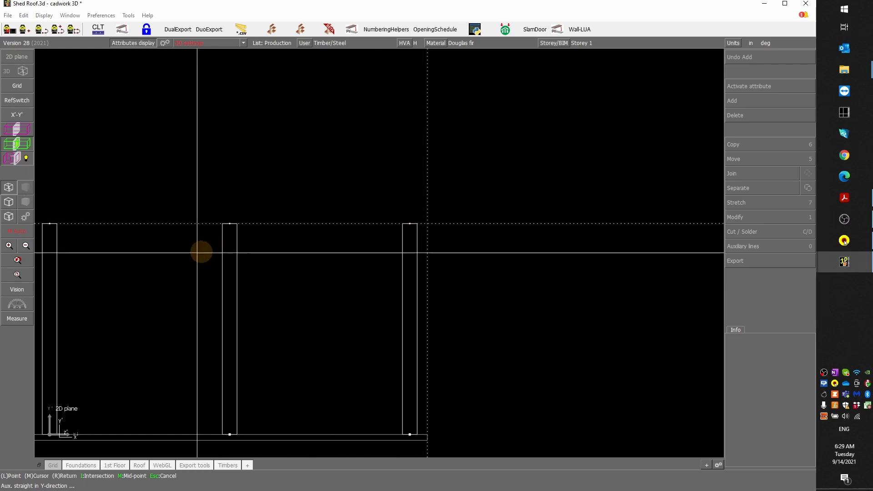
- Add a Y-direction auxiliary line through the slab's upper corner just outside the axis A post
scroll(381, 249, down, 3)
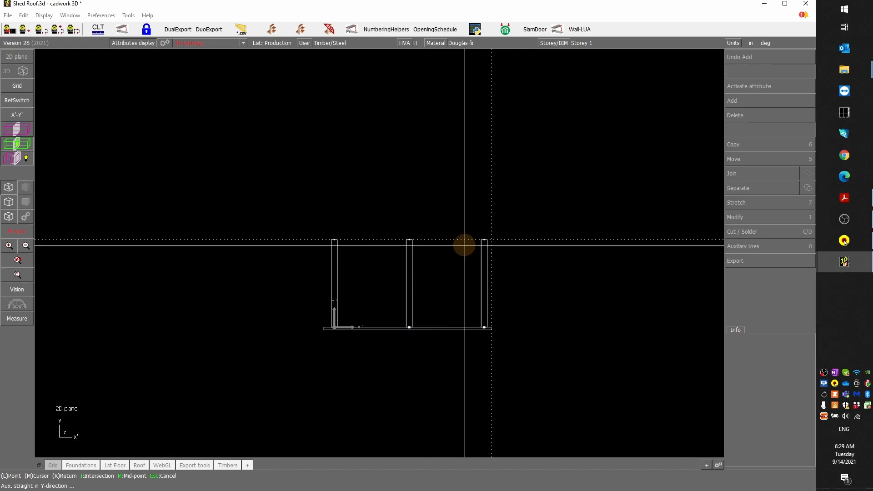
scroll(464, 245, up, 3)
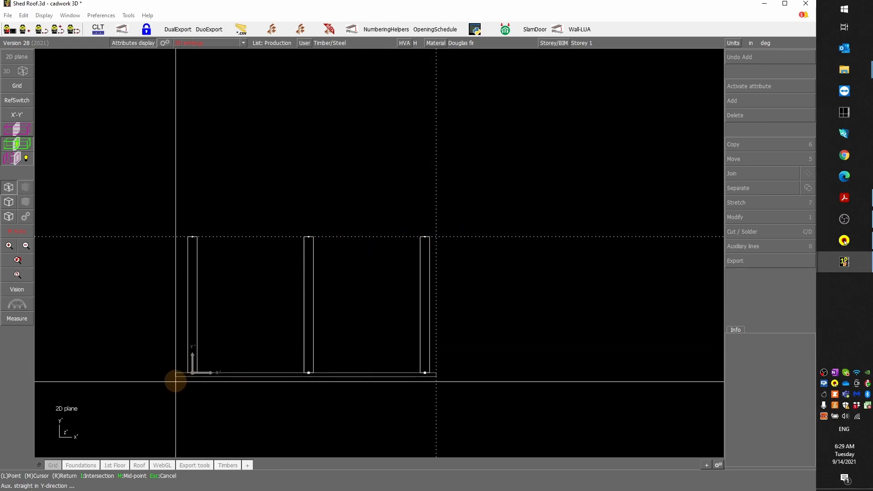
scroll(175, 381, up, 4)
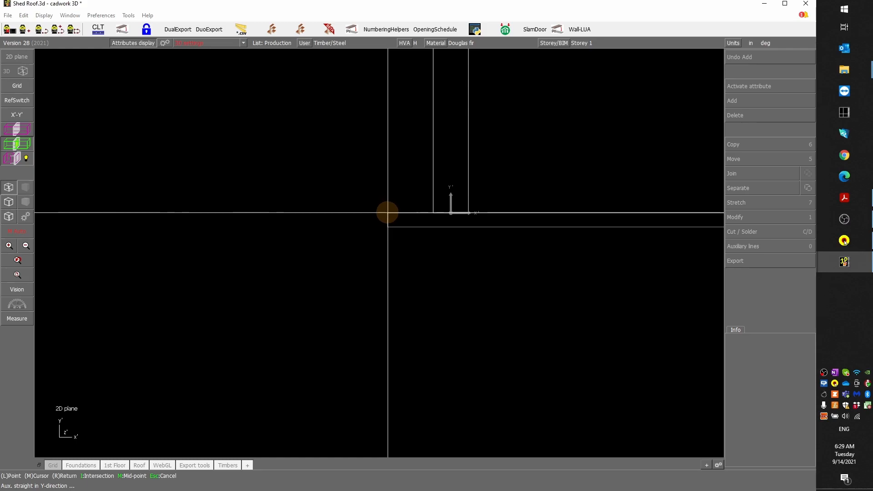
scroll(380, 253, down, 5)
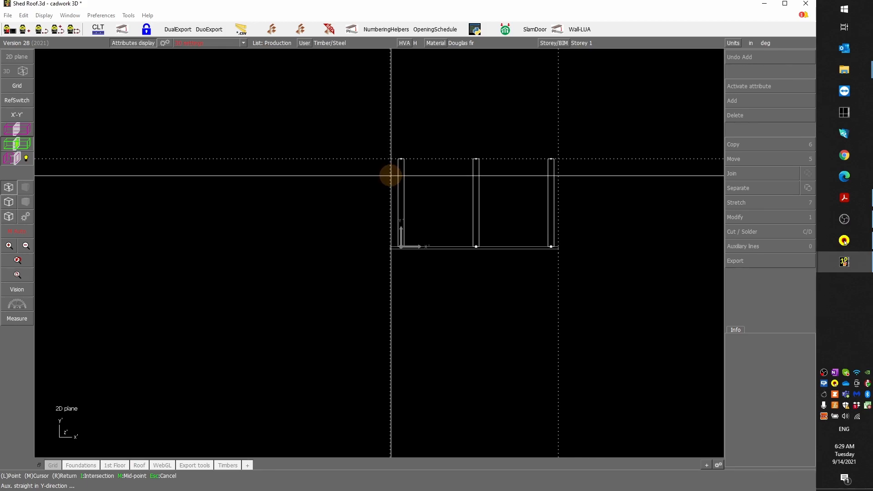
right_click(663, 241)
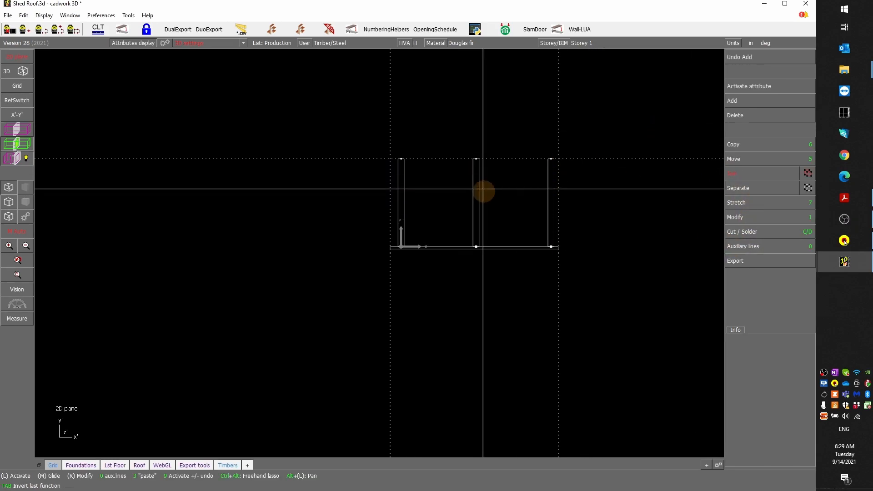
- Add an auxiliary line sloped $1 (1/12) to horizontal through the intersection of the 24' line and the vertical line outside the axis C post
click(744, 246)
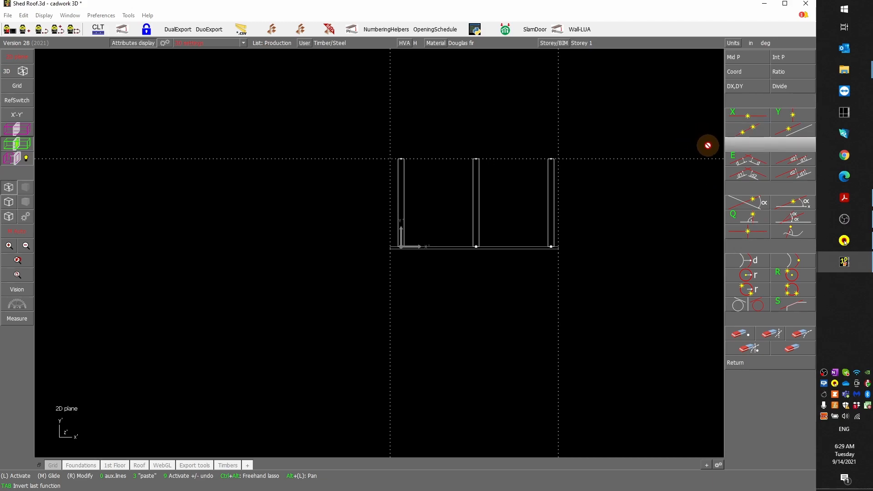
click(797, 205)
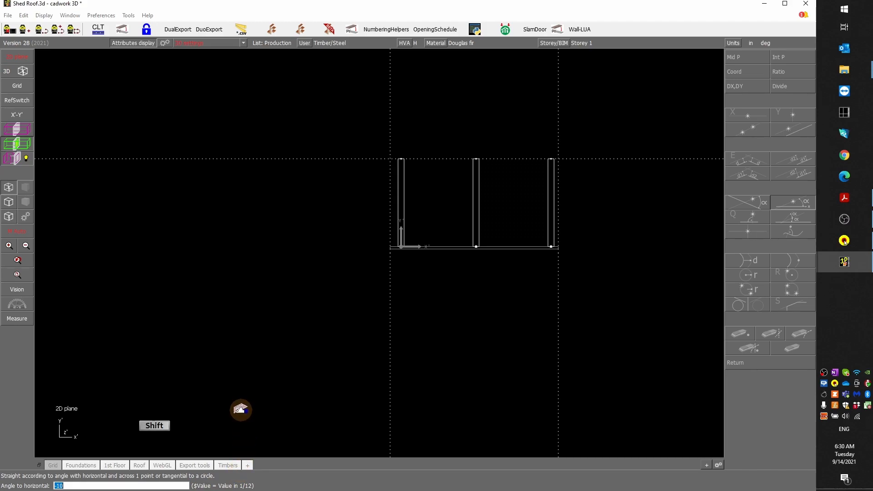
text($)
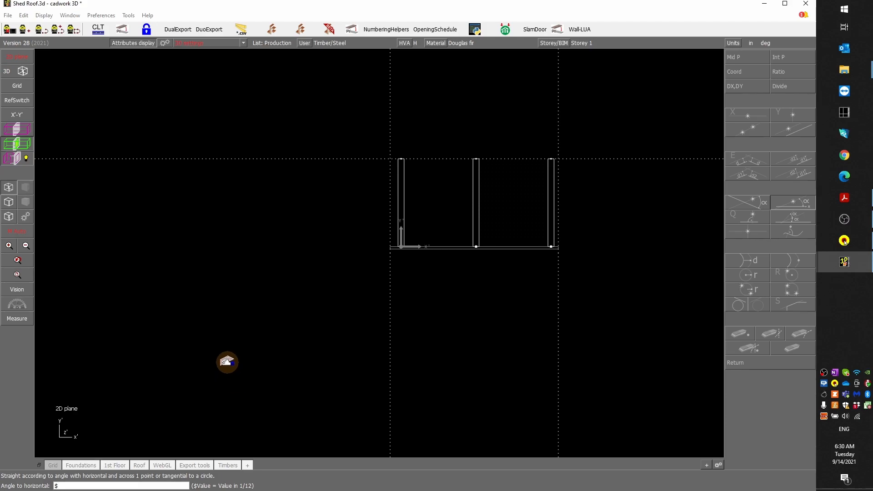
text(1)
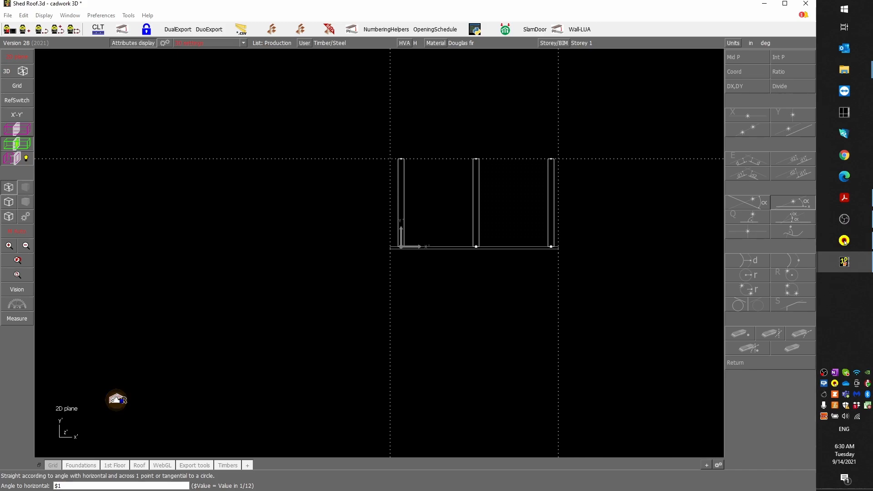
key(Return)
scroll(587, 161, up, 5)
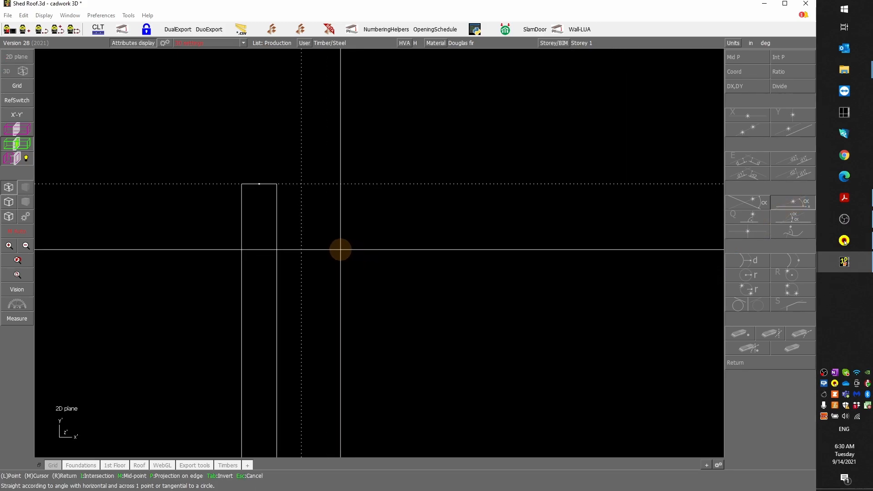
click(302, 184)
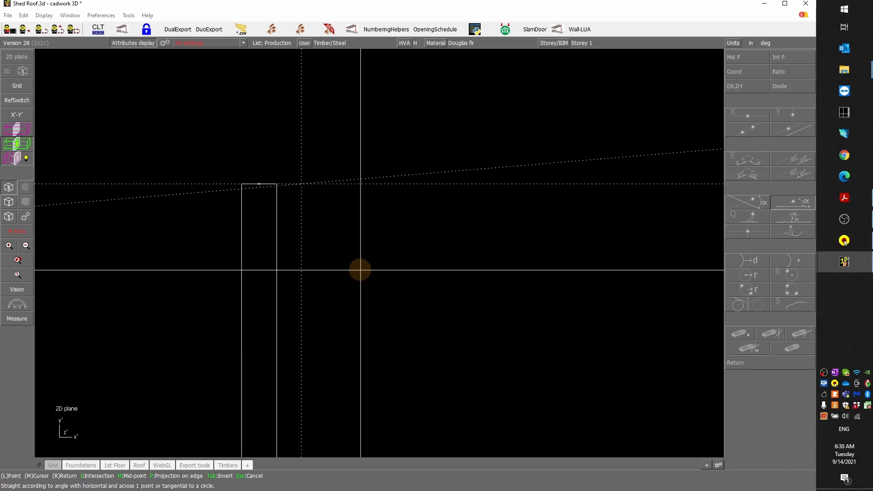
- Invert the slope direction of the angled auxiliary line and restore it to rising toward axis C
scroll(377, 255, down, 4)
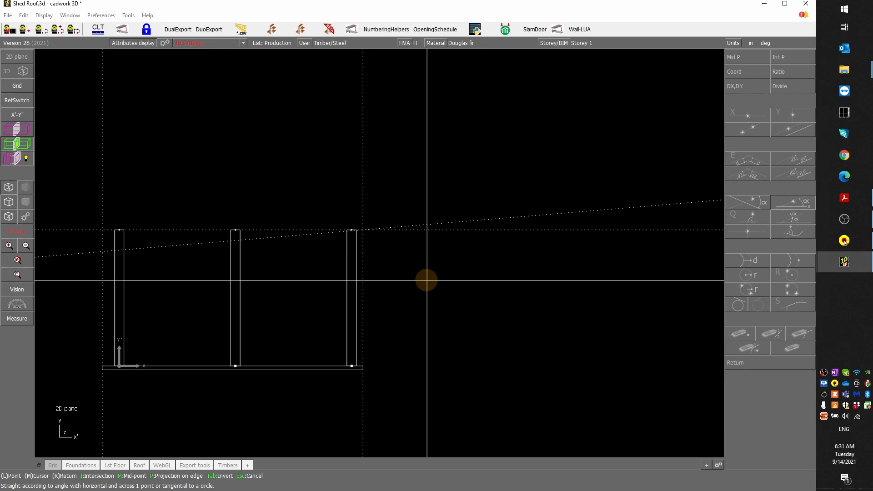
key(Tab)
key(Tab)
key(Tab)
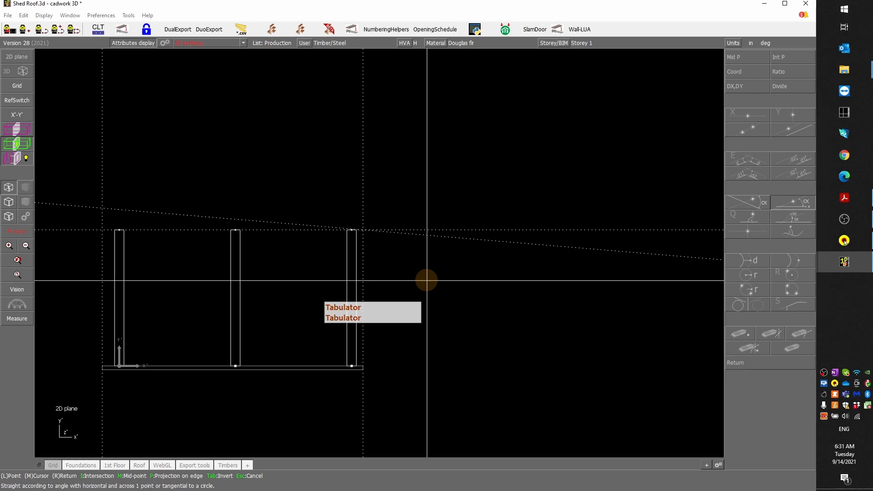
key(Tab)
key(Tab)
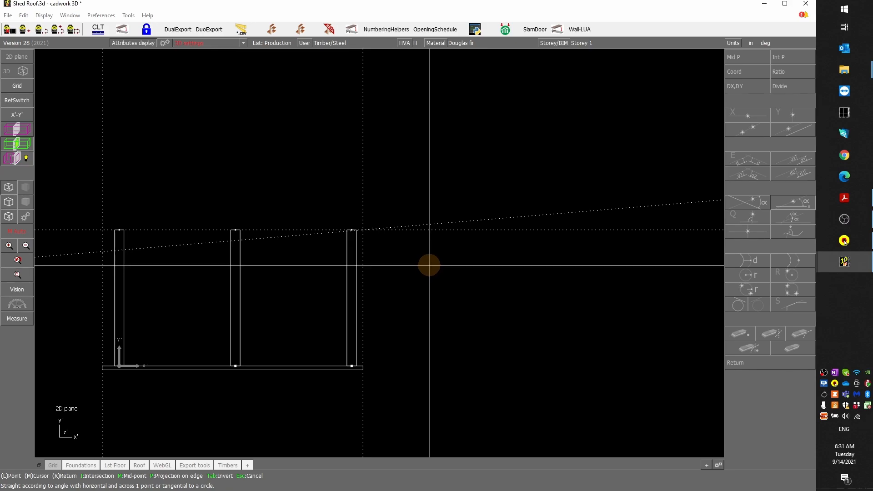
- Finish the auxiliary line command and save the drawing
right_click(432, 266)
right_click(405, 298)
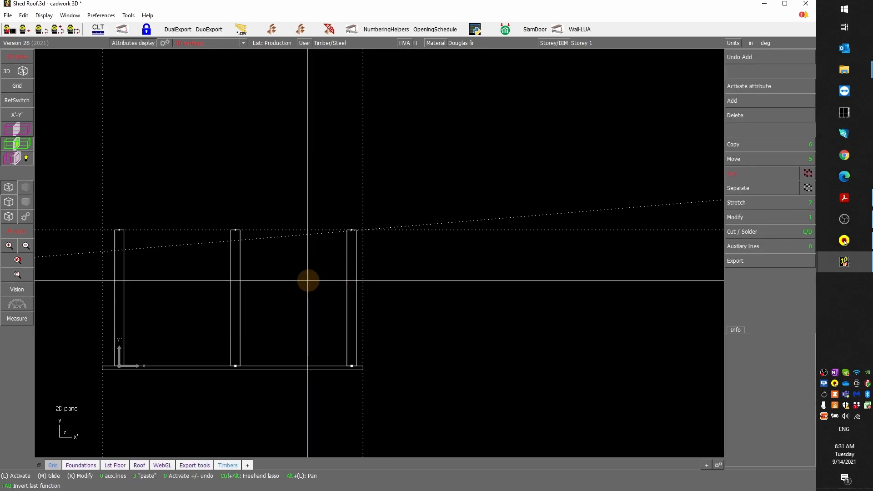
scroll(273, 248, up, 2)
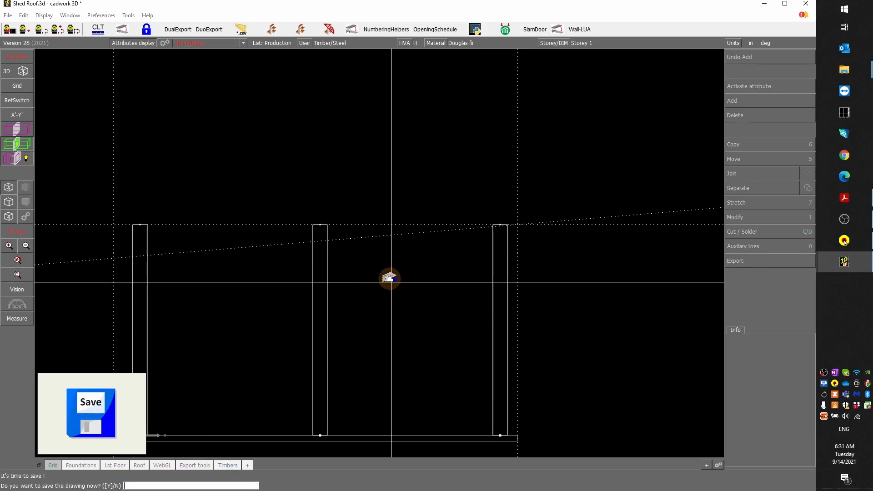
right_click(390, 280)
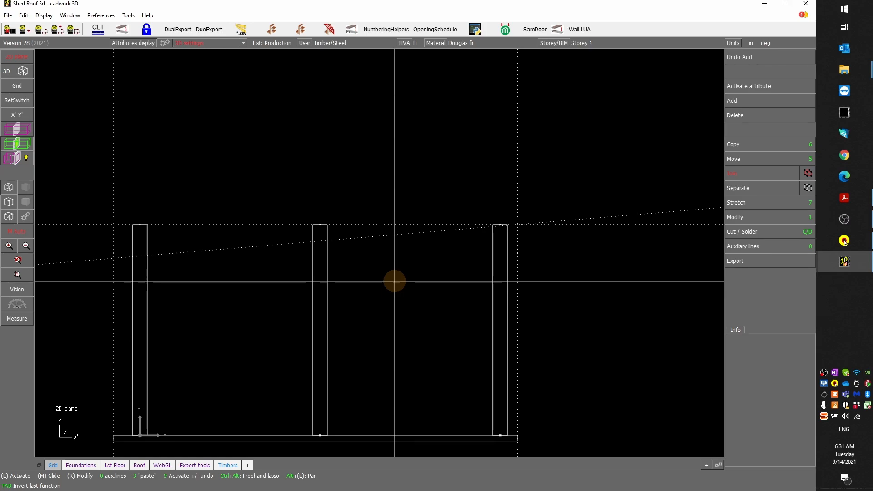
- Define a rectangular panel by X-section (T+W), 7" thick and 50' wide, with the red CLT color and the name Roof
click(746, 100)
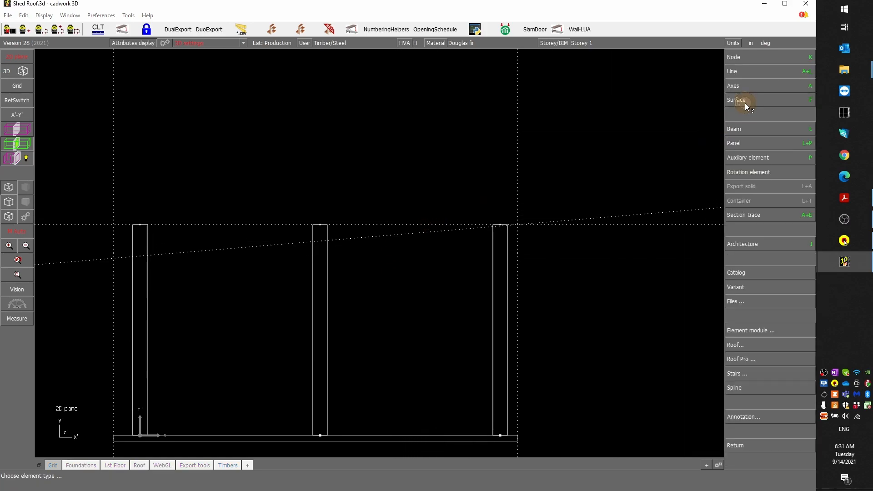
click(746, 143)
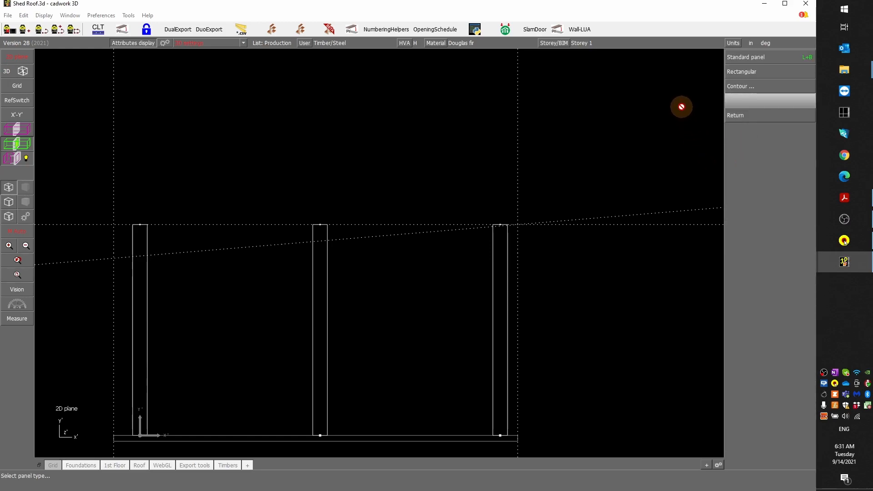
mouse_move(756, 70)
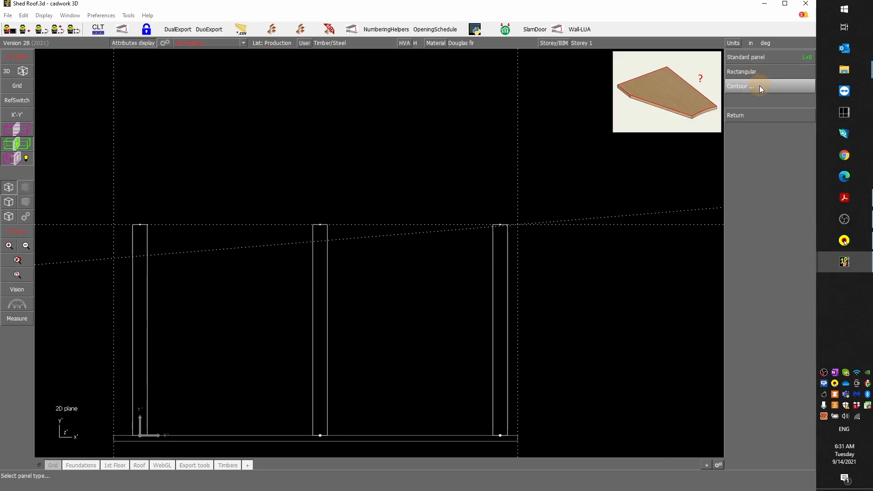
mouse_move(761, 85)
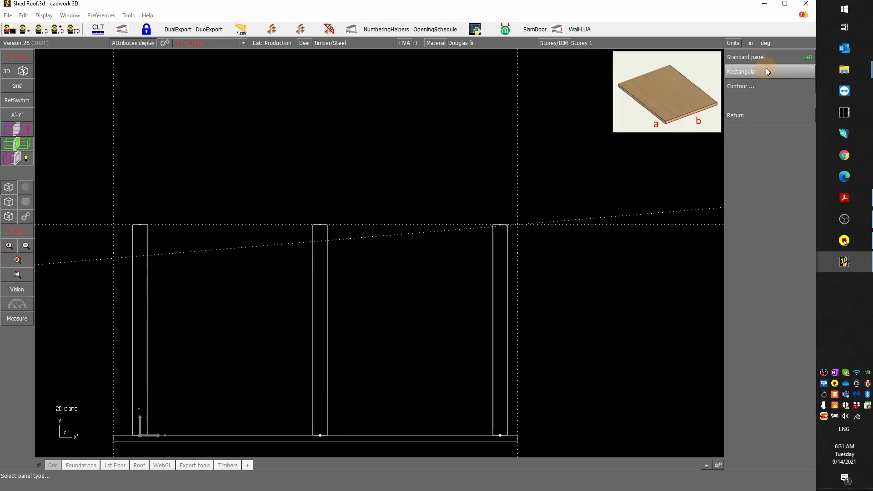
click(766, 70)
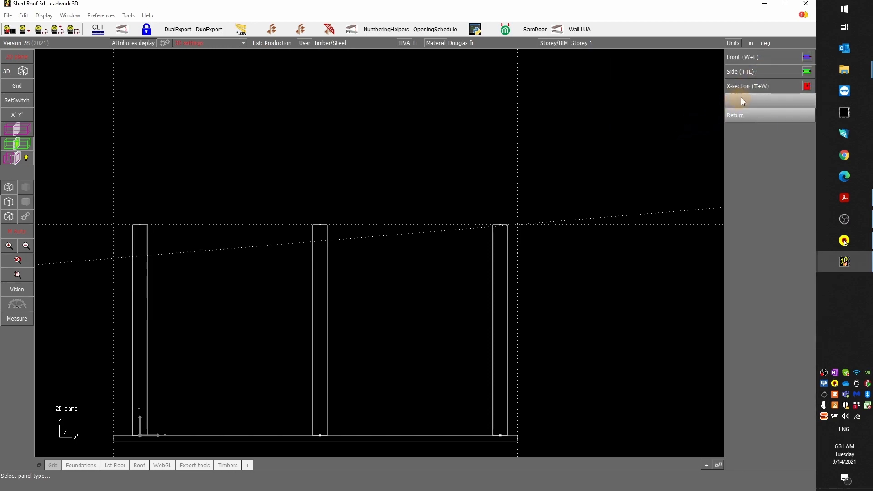
mouse_move(763, 85)
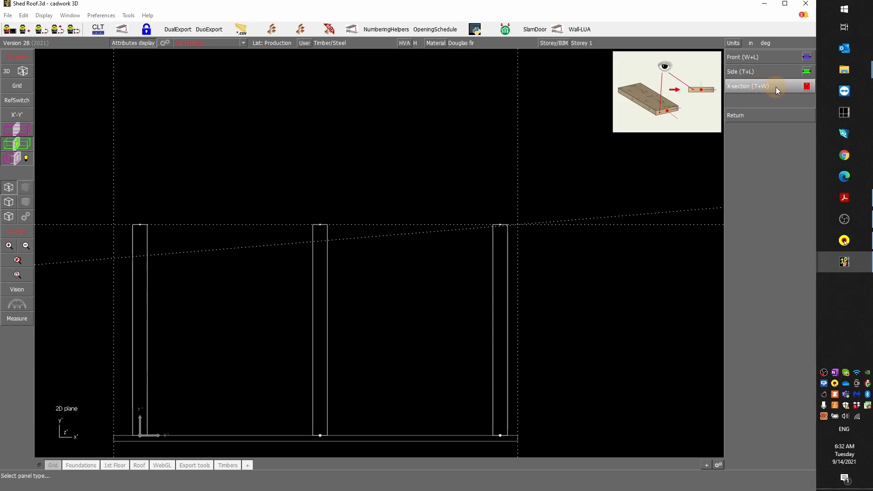
click(776, 87)
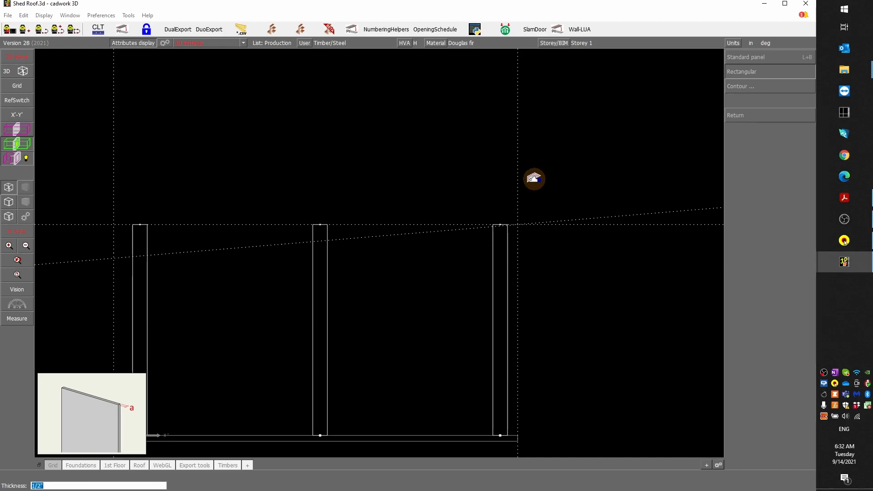
text(7)
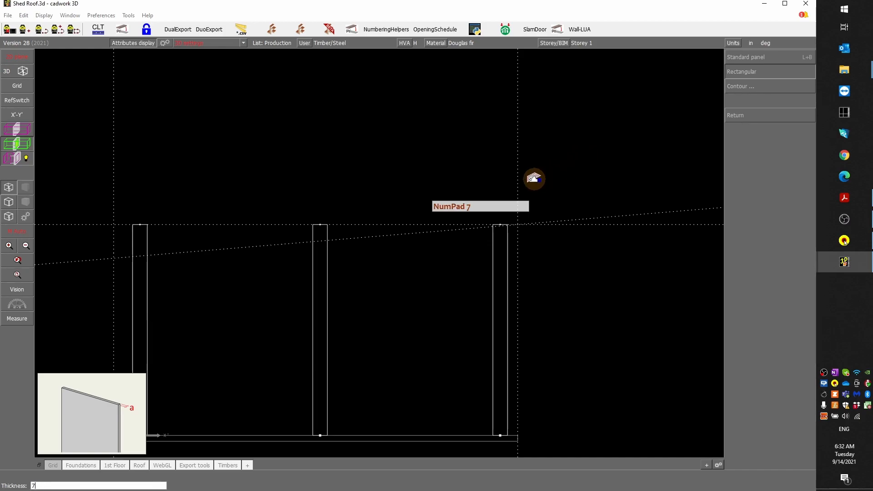
key(Return)
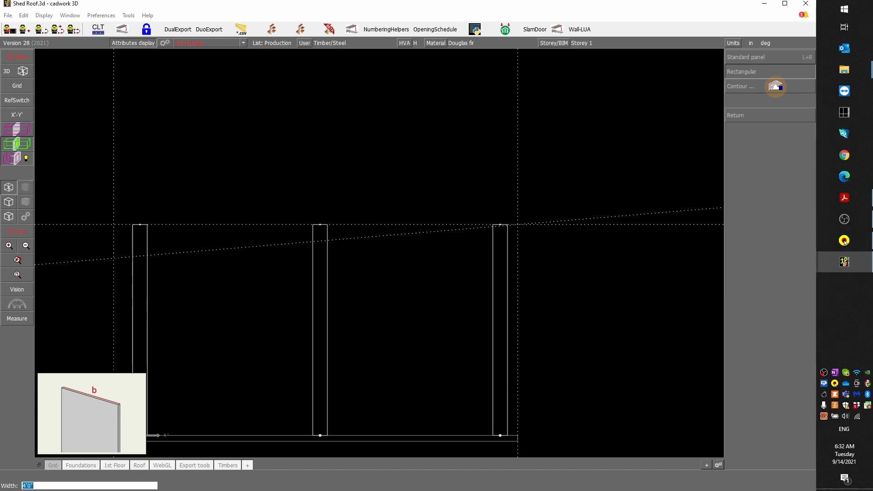
text(50')
key(Return)
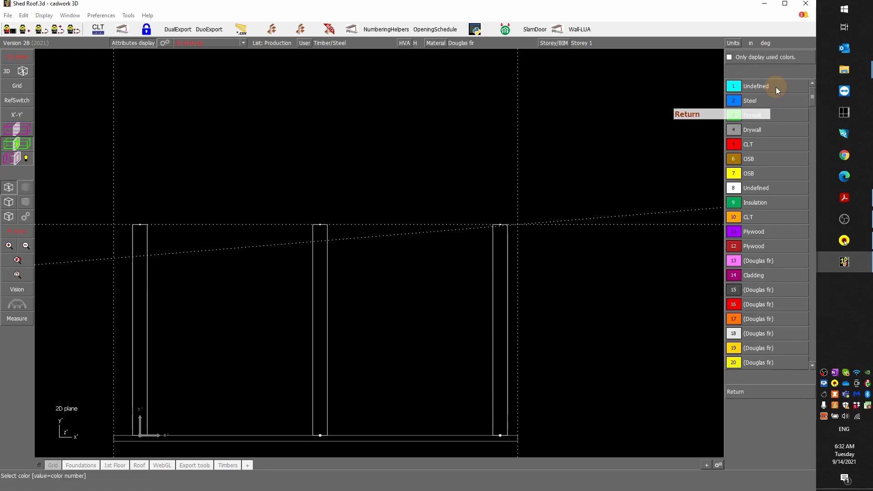
click(765, 144)
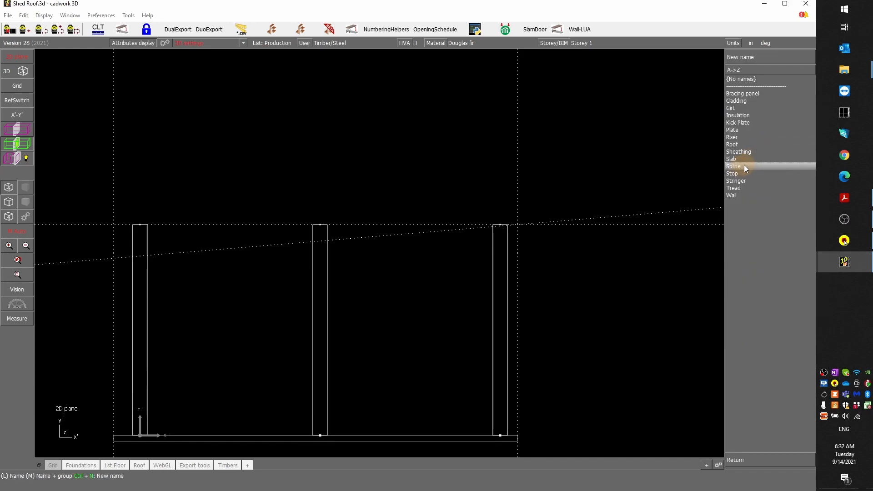
click(753, 144)
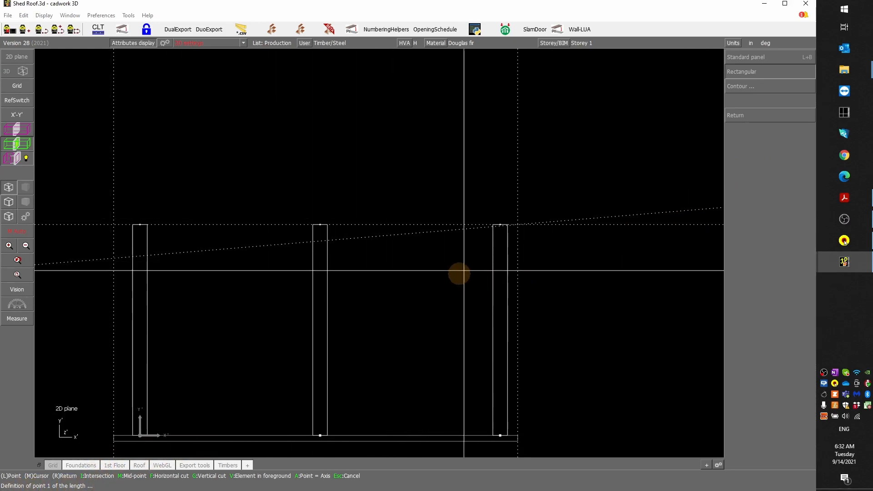
- Insert the roof panel at the intersection of the three auxiliary lines outside the axis C post with a length of 65
scroll(523, 214, up, 4)
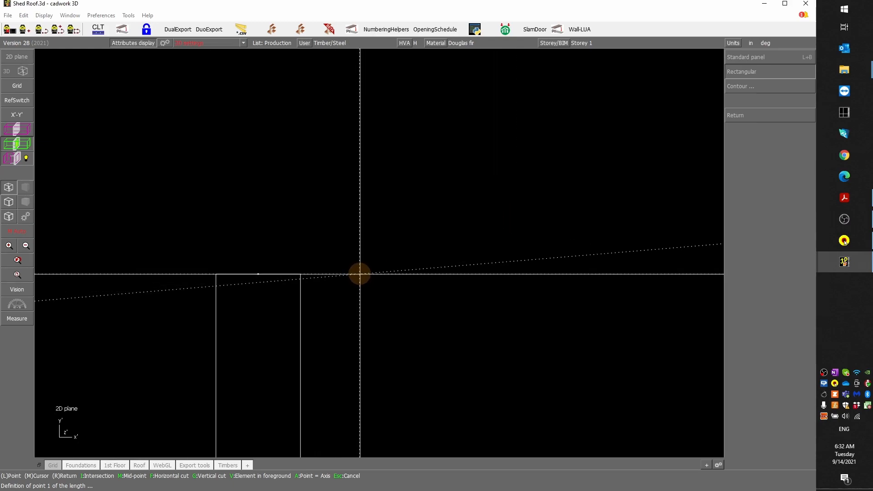
click(358, 274)
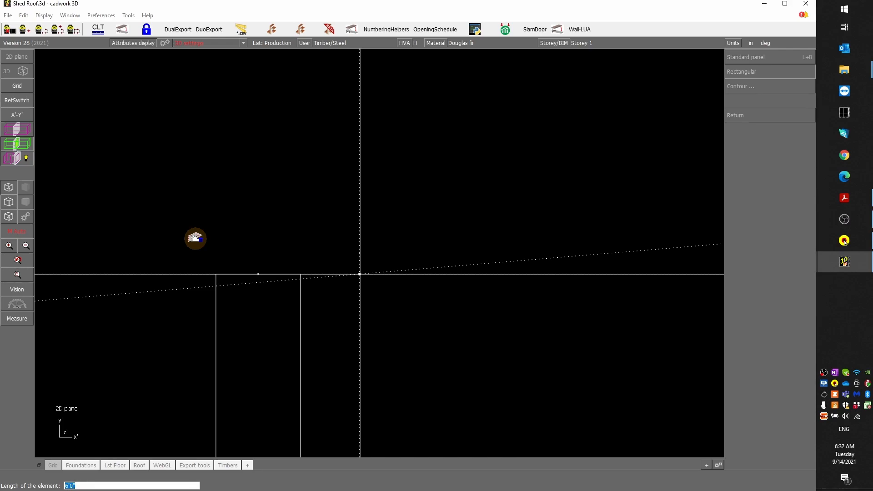
text(65)
key(Return)
- Align the roof panel being inserted with the angled auxiliary line
key(KP_Subtract)
key(KP_Subtract)
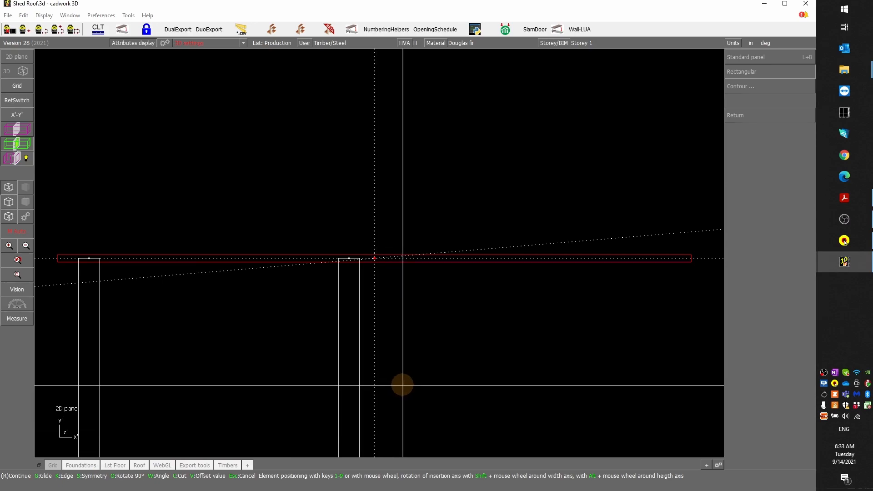
key(k)
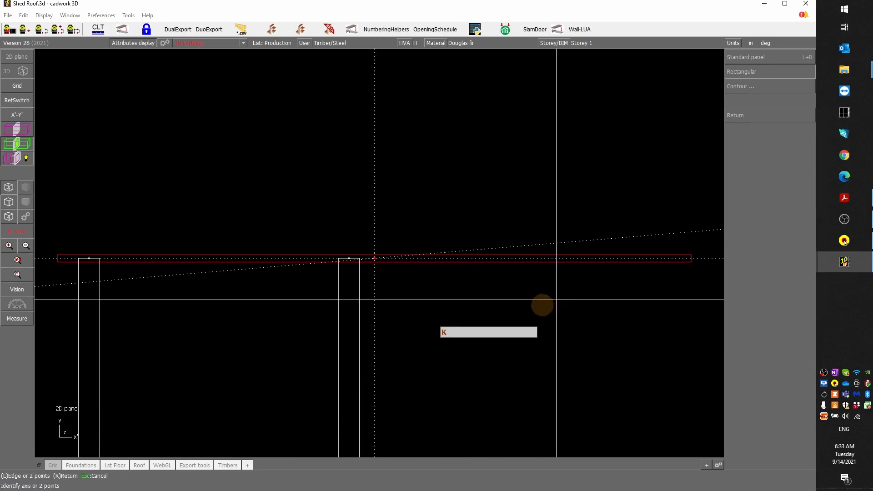
click(659, 233)
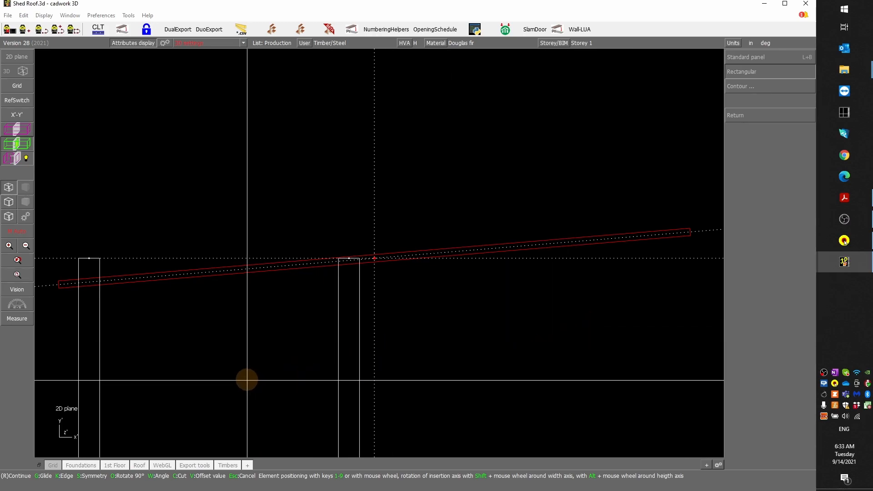
- Shift the roof panel so its top face follows the angled auxiliary line and its upper end meets the intersection, and complete the insertion
key(KP_Subtract)
key(KP_Subtract)
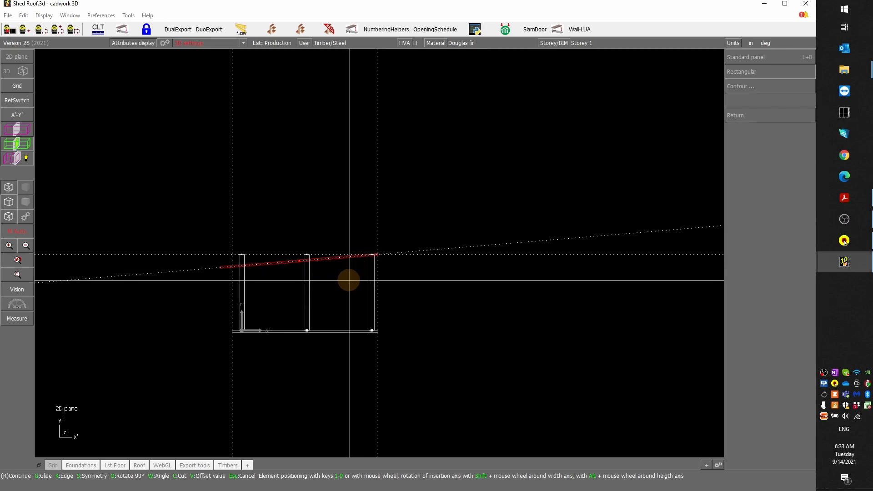
key(KP_Add)
key(KP_Add)
key(KP_Add)
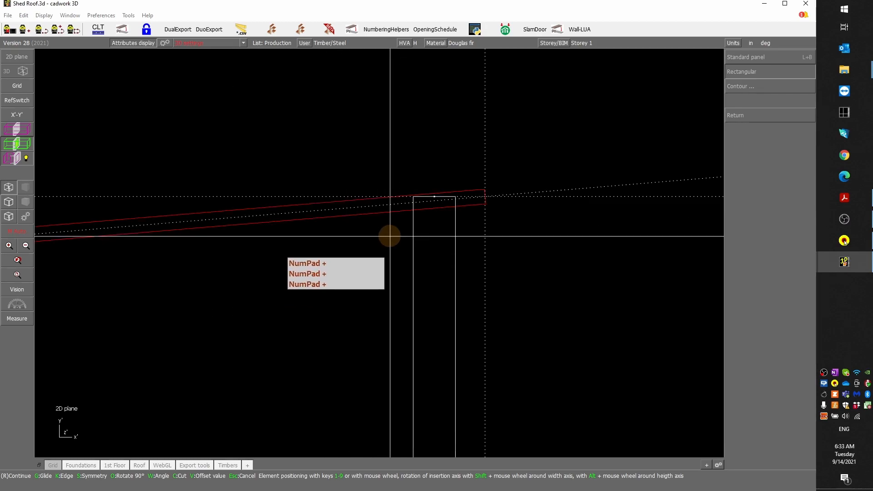
scroll(389, 234, down, 2)
scroll(389, 234, down, 2)
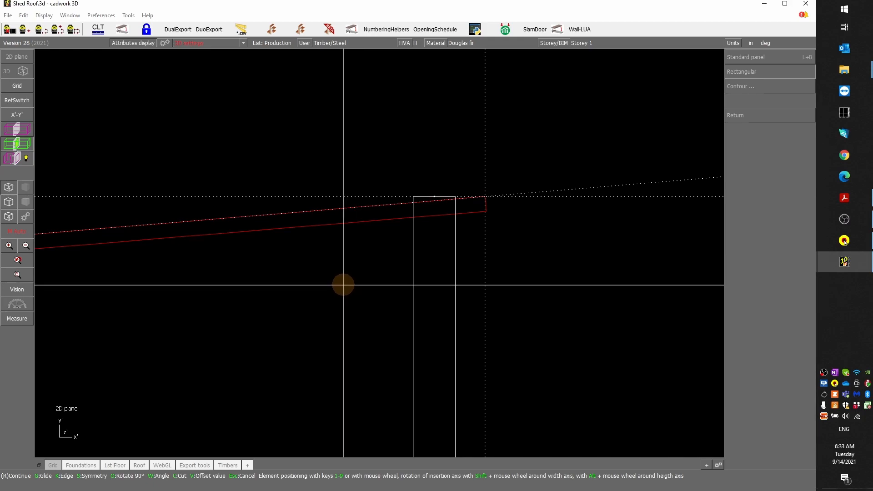
right_click(320, 283)
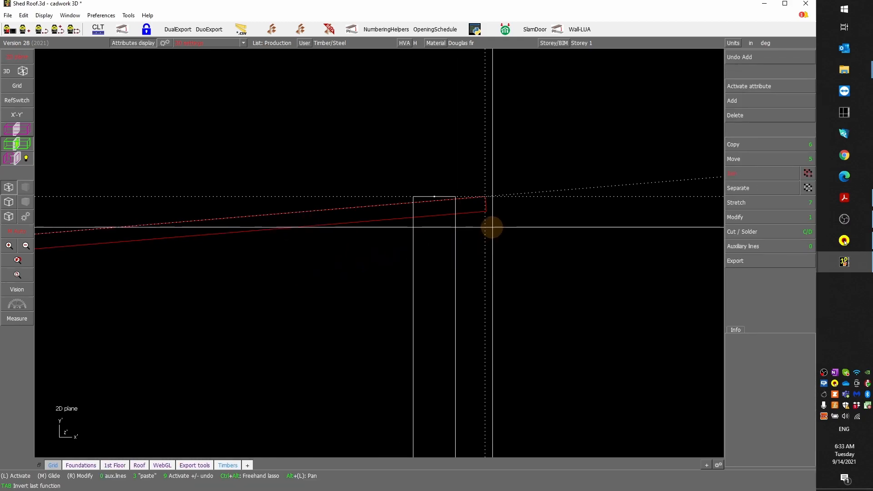
- Activate the roof panel and cut its upper end along the vertical auxiliary line outside the axis C post
scroll(489, 223, up, 5)
scroll(382, 236, down, 3)
scroll(378, 250, down, 6)
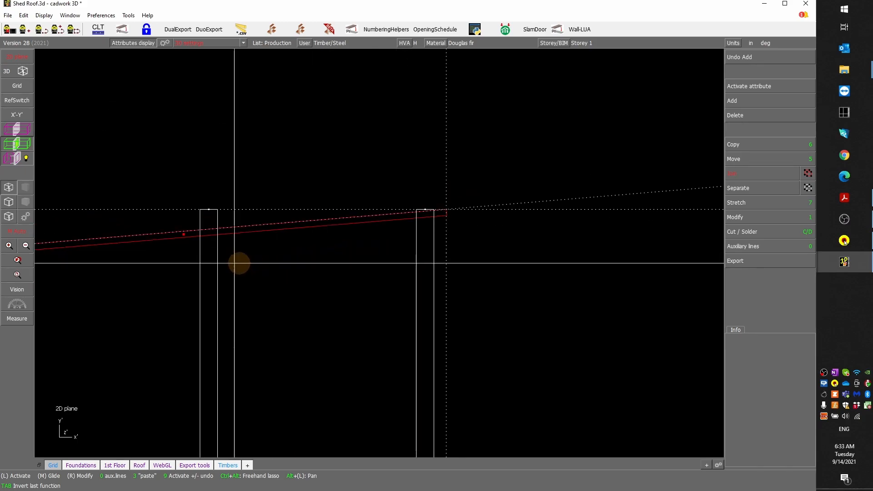
click(183, 235)
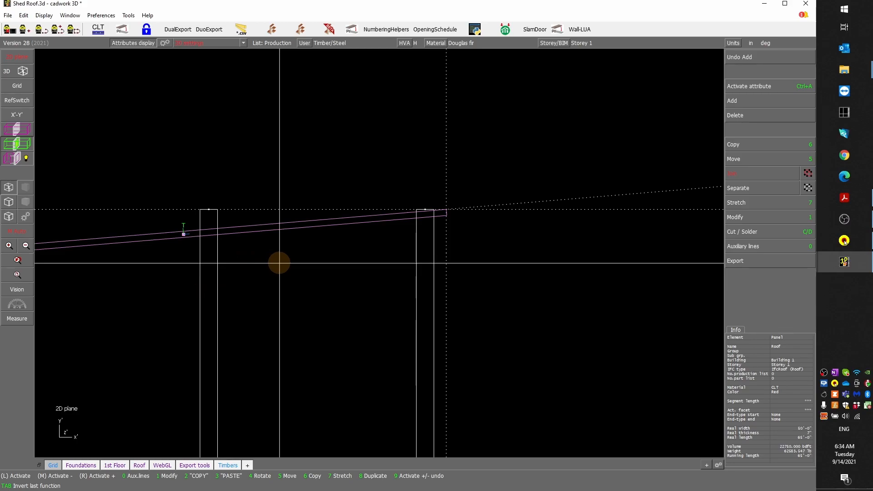
key(c)
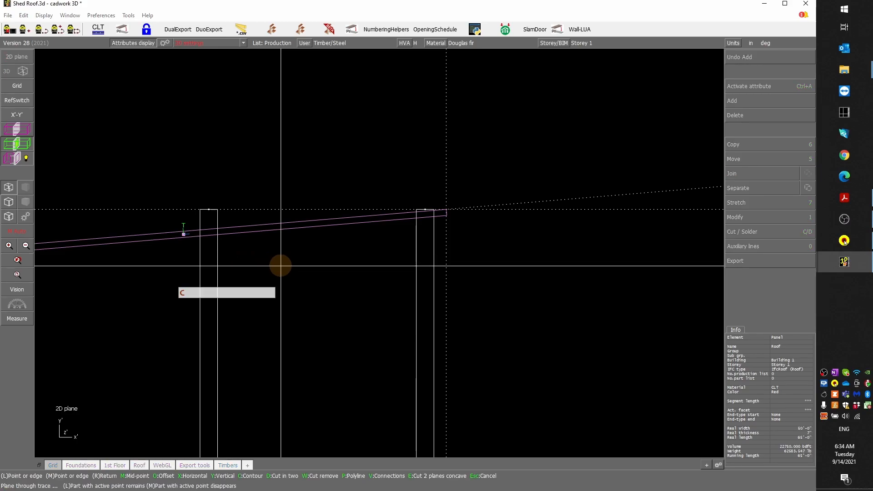
click(447, 260)
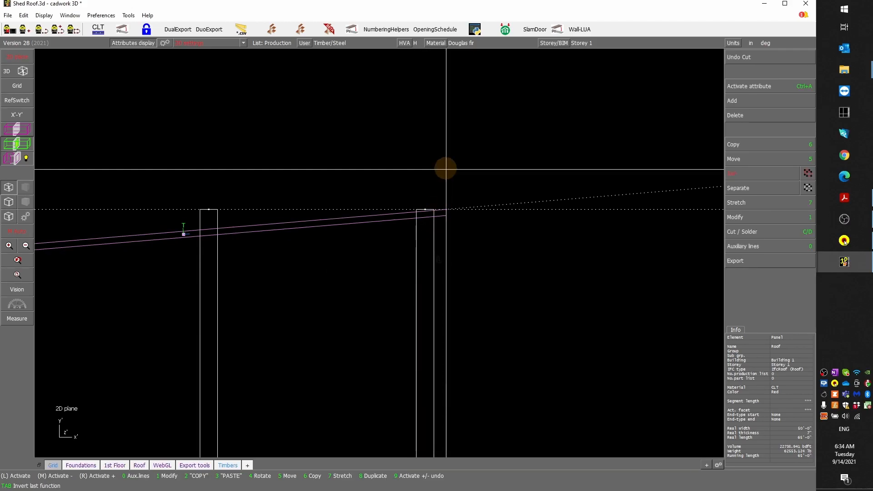
- Cut the roof panel's lower end along the vertical auxiliary line outside the axis A post
scroll(196, 311, down, 2)
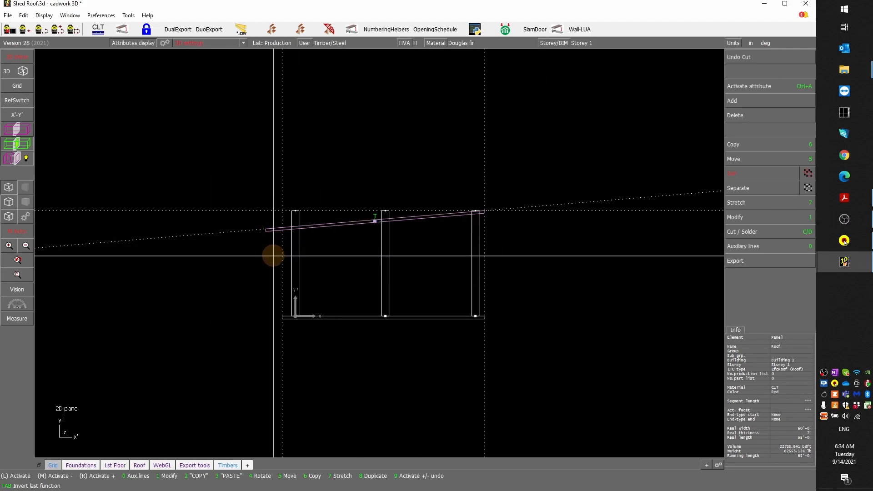
key(c)
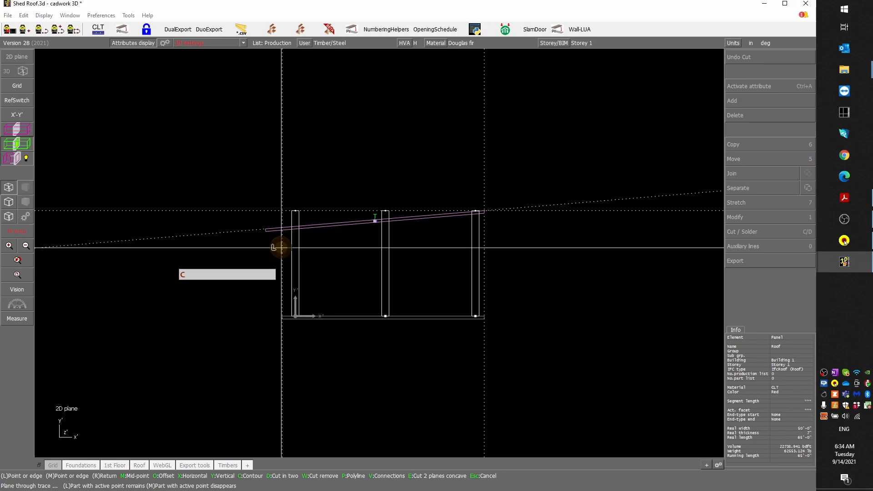
click(281, 247)
scroll(468, 210, up, 3)
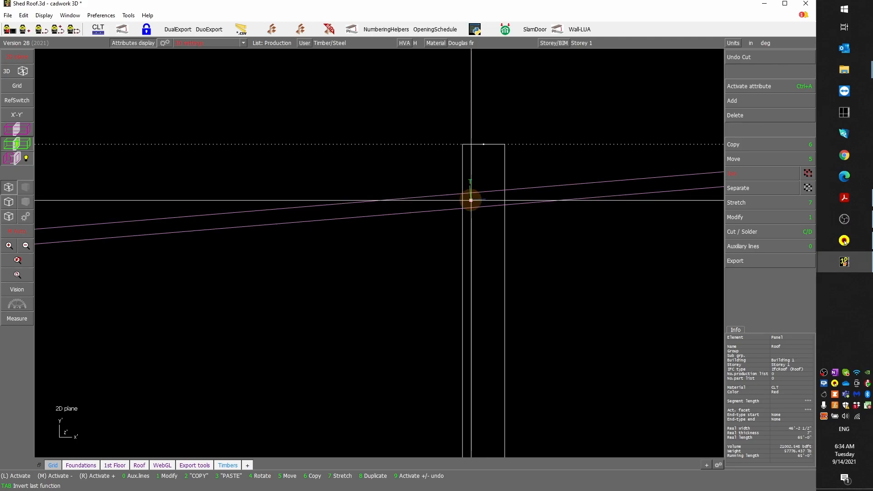
click(527, 188)
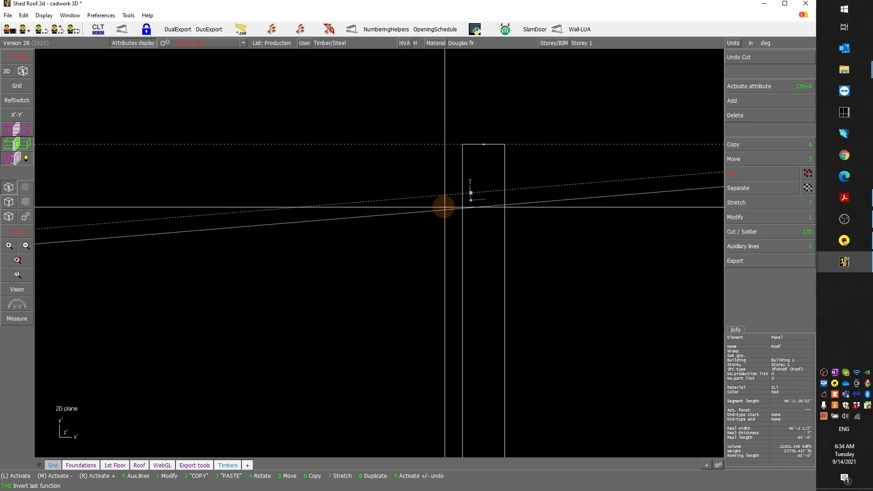
scroll(474, 194, down, 3)
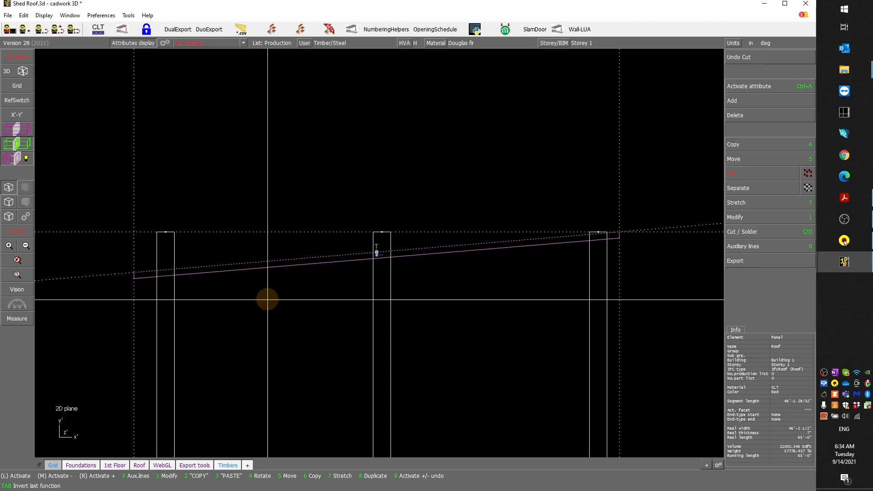
scroll(139, 284, down, 2)
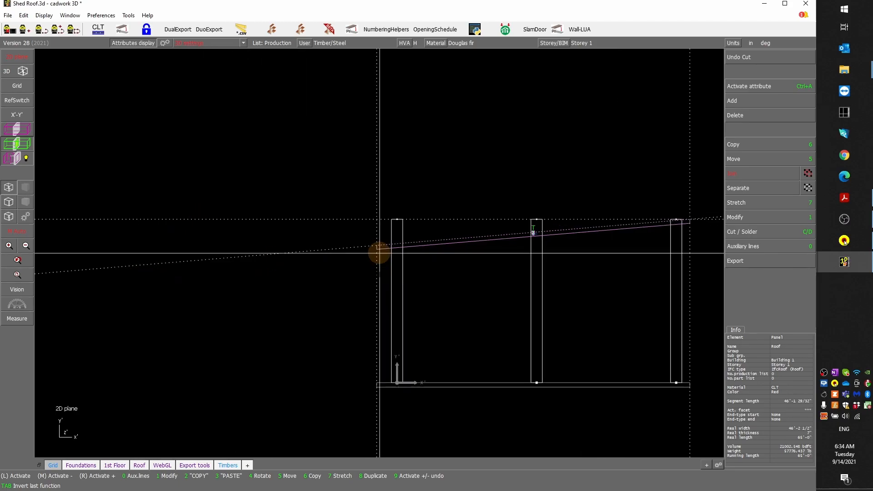
- Activate the three posts and cut their tops to the underside of the sloped roof panel
click(400, 368)
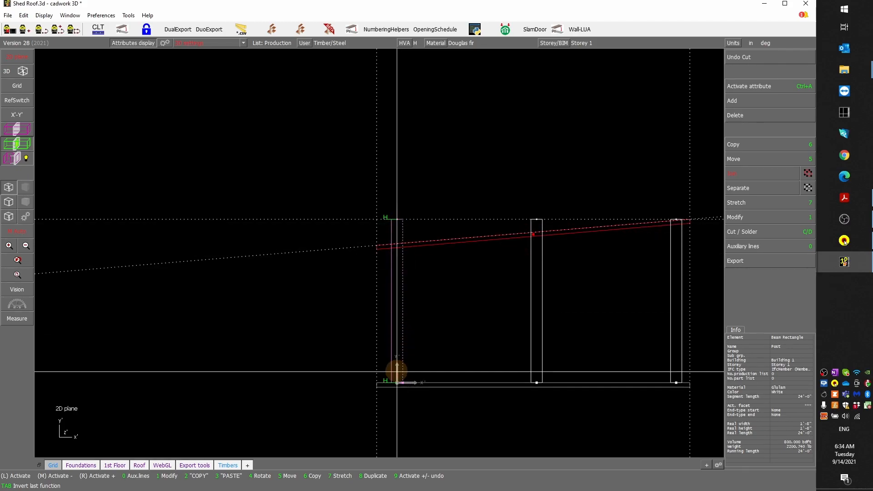
right_click(531, 367)
right_click(671, 354)
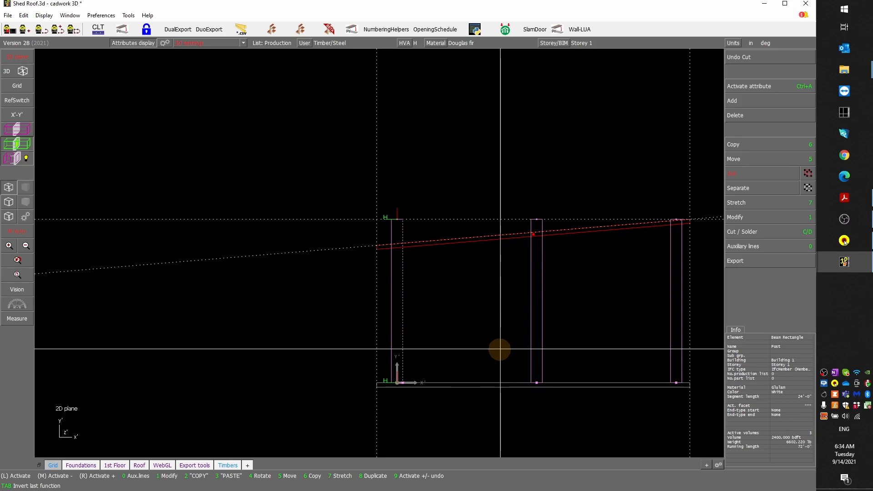
scroll(487, 250, up, 2)
middle_drag(486, 249, 378, 253)
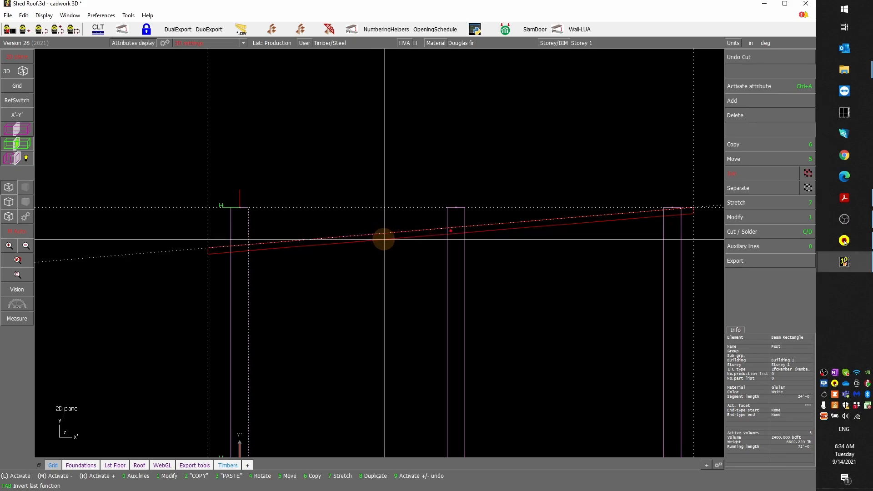
key(c)
scroll(379, 253, up, 3)
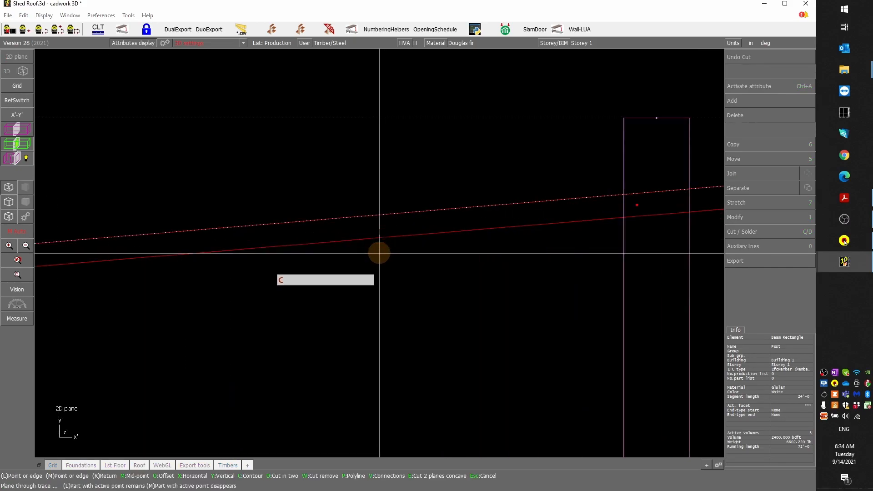
click(406, 235)
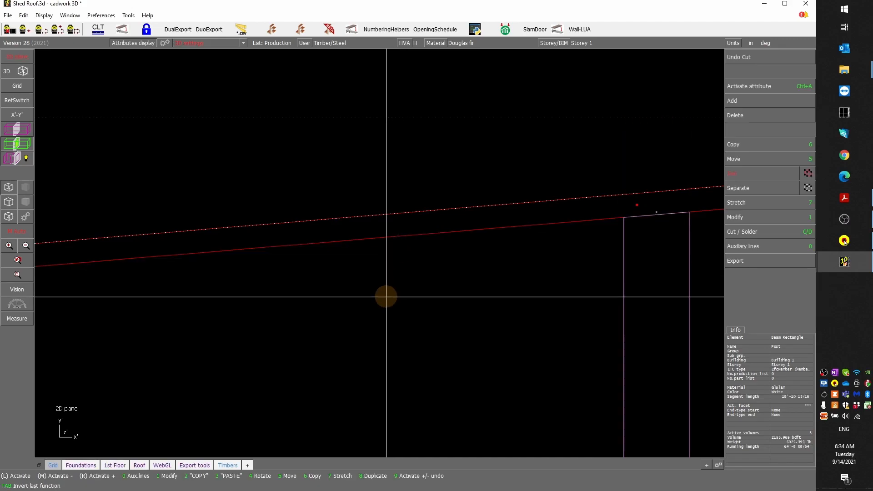
scroll(386, 297, down, 3)
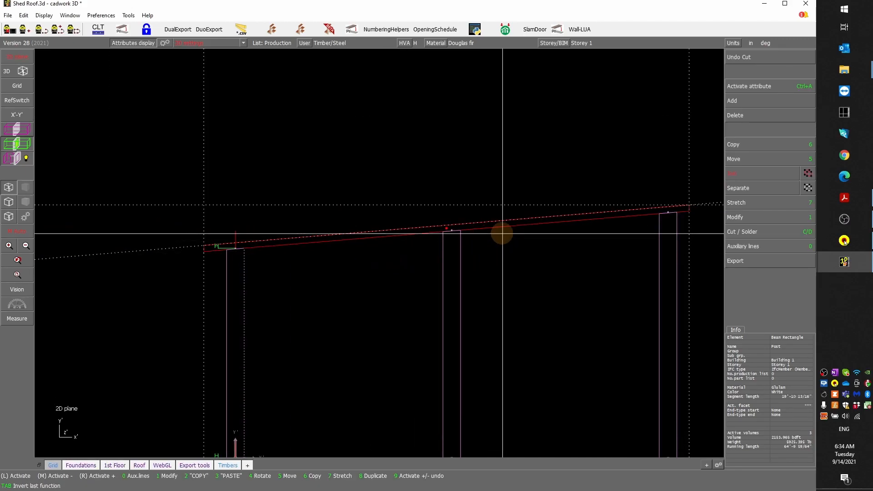
scroll(377, 251, up, 3)
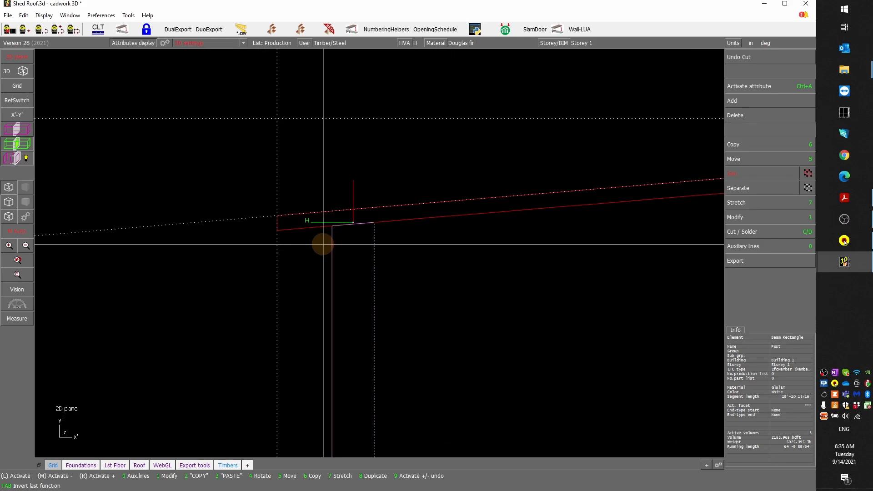
scroll(376, 250, down, 3)
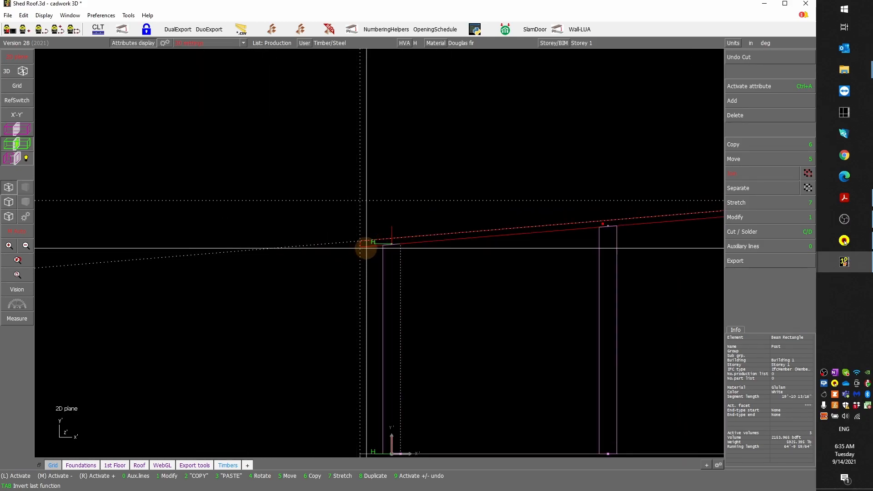
- Activate the roof panel at the bottom corner of its lower end, outside the axis A post
click(362, 247)
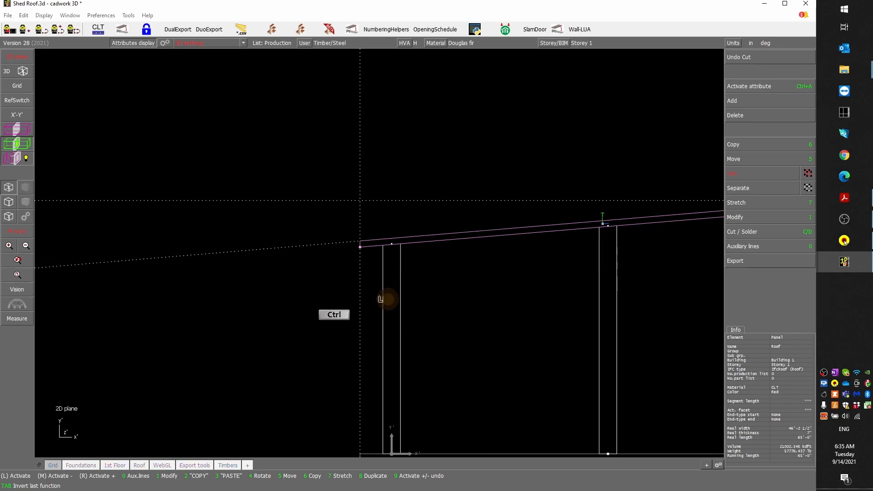
scroll(388, 253, down, 2)
scroll(387, 253, up, 2)
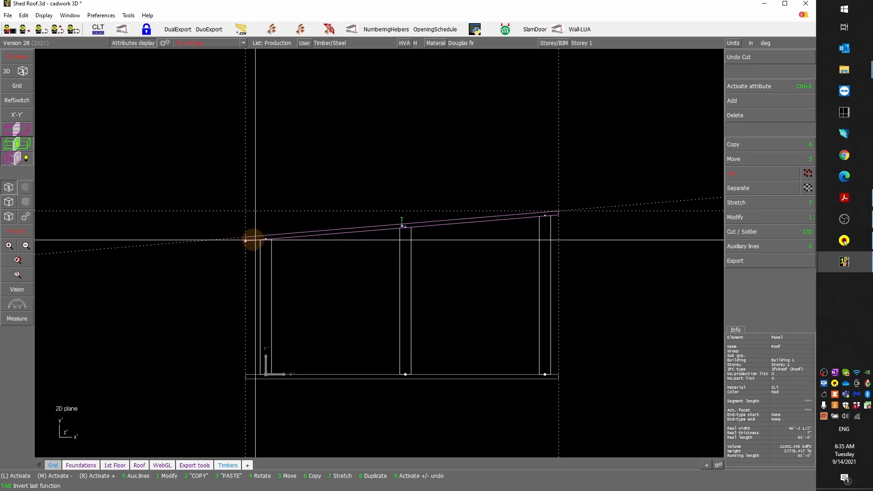
scroll(248, 240, up, 2)
scroll(379, 254, up, 1)
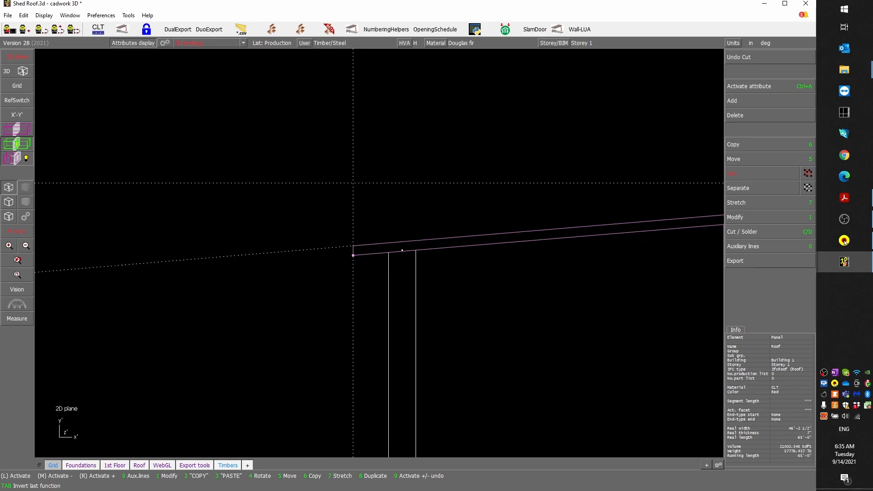
- Switch to Shed Roof.pdf in Acrobat Reader, examine the roof panel layout, panel widths and spline joint details, and return to cadwork 3D
click(845, 197)
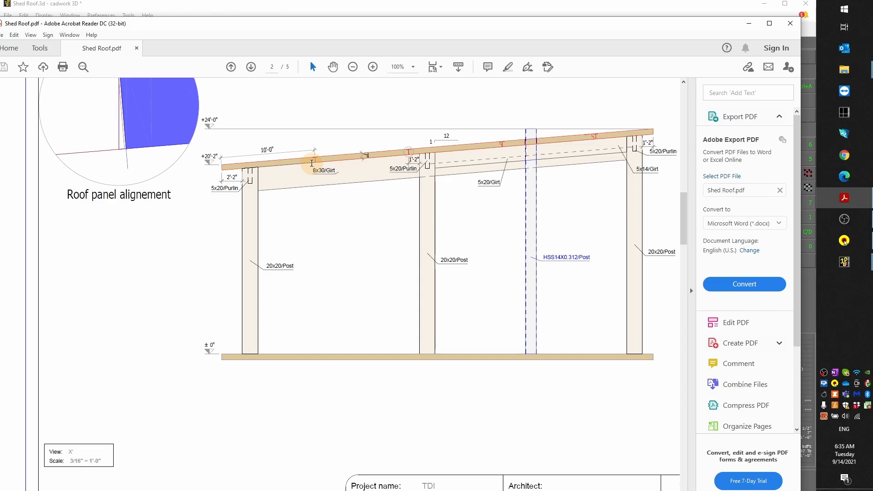
scroll(312, 163, down, 3)
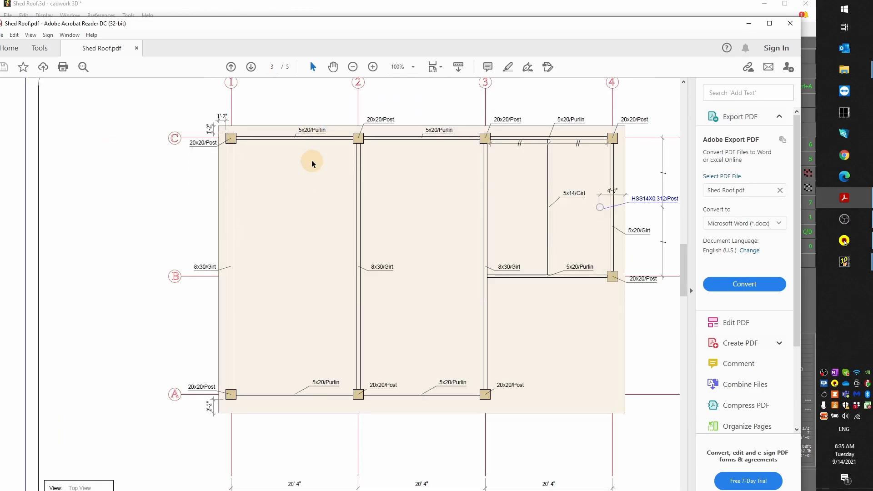
scroll(312, 164, down, 3)
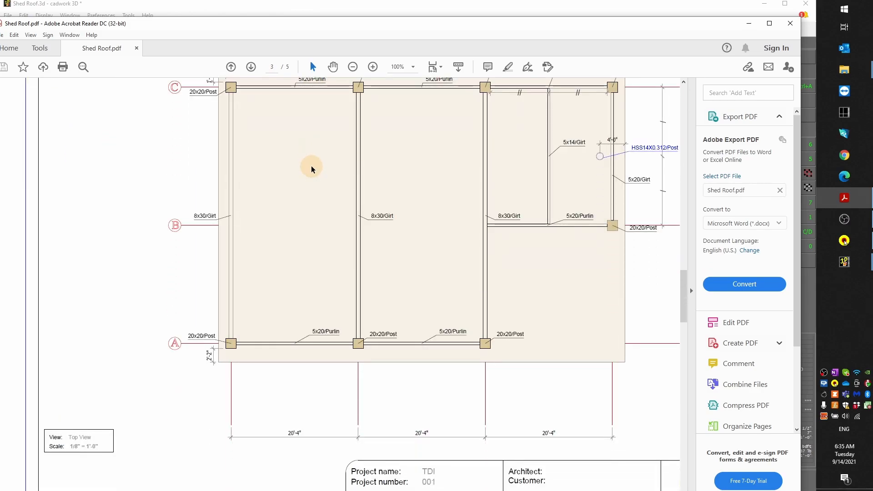
scroll(312, 170, down, 3)
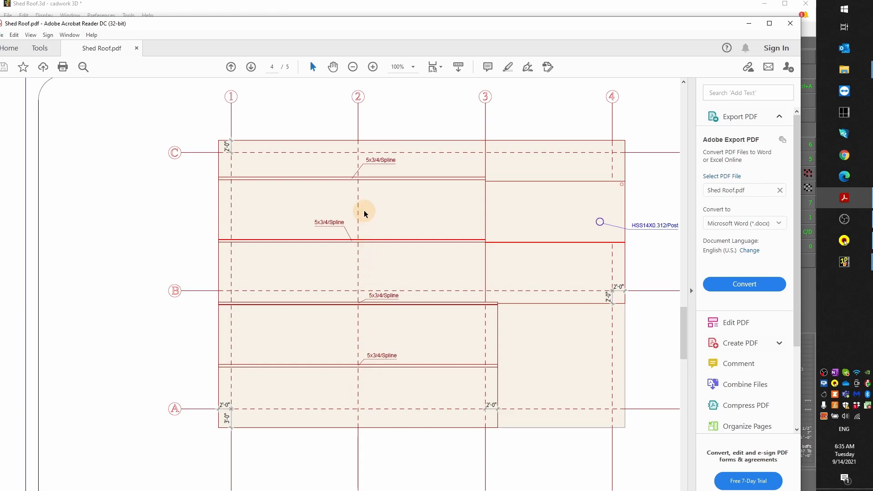
scroll(361, 212, down, 10)
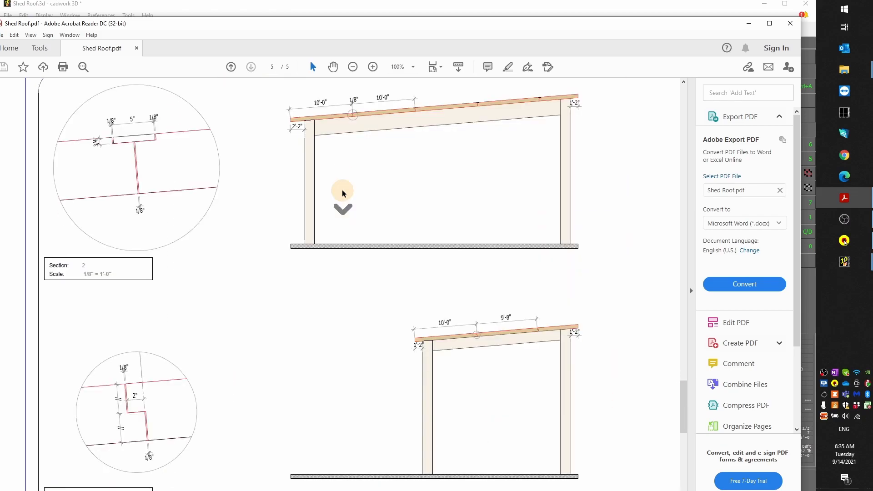
scroll(342, 193, up, 1)
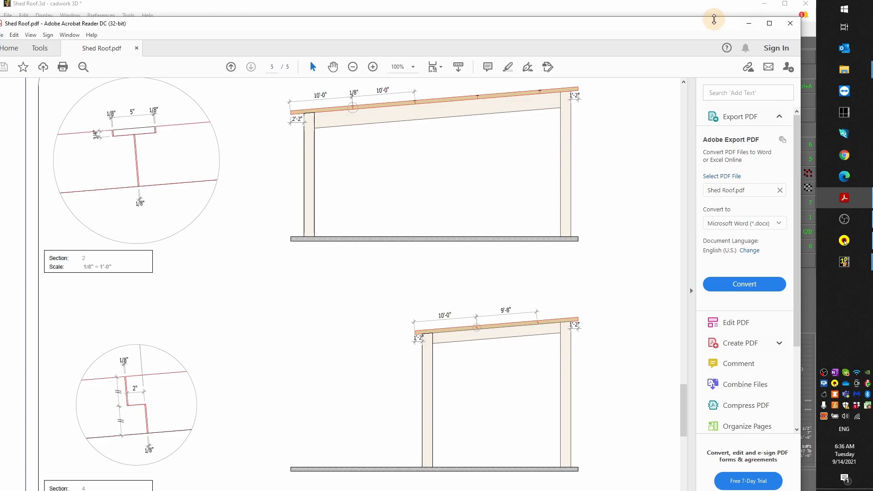
click(749, 23)
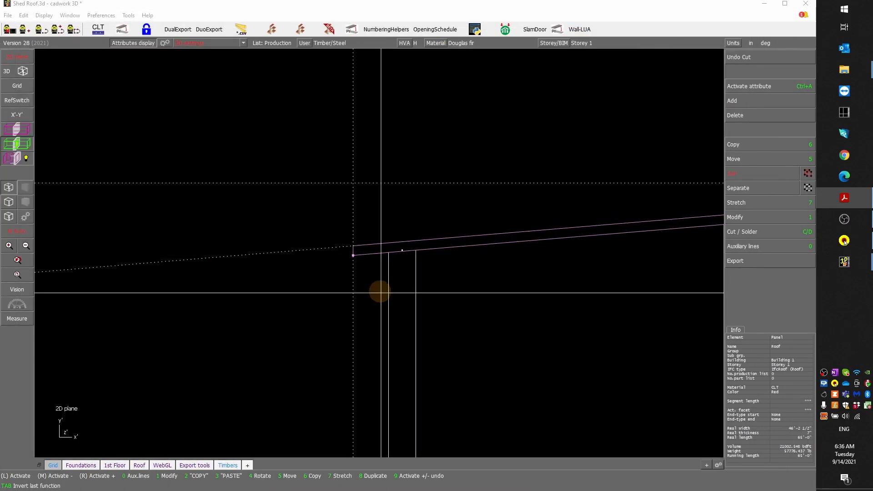
- Draw an auxiliary line perpendicular to the roof panel's underside through the bottom corner of its lower end
scroll(410, 254, up, 2)
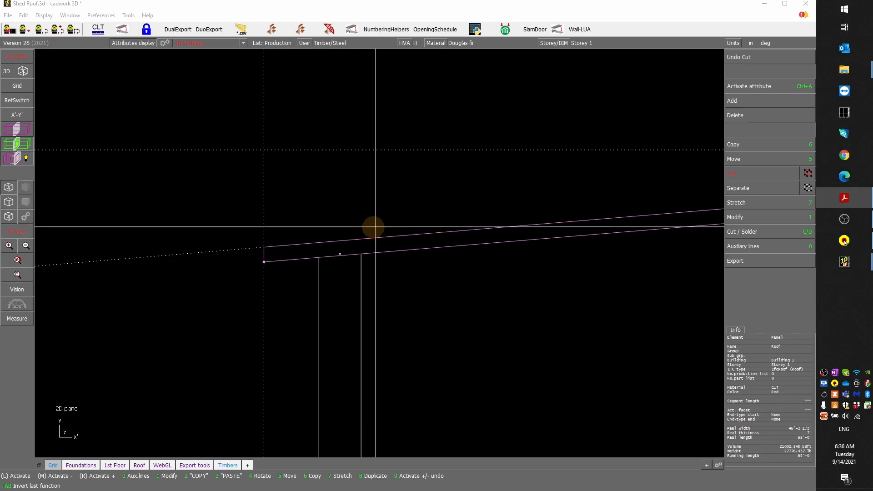
scroll(610, 272, down, 2)
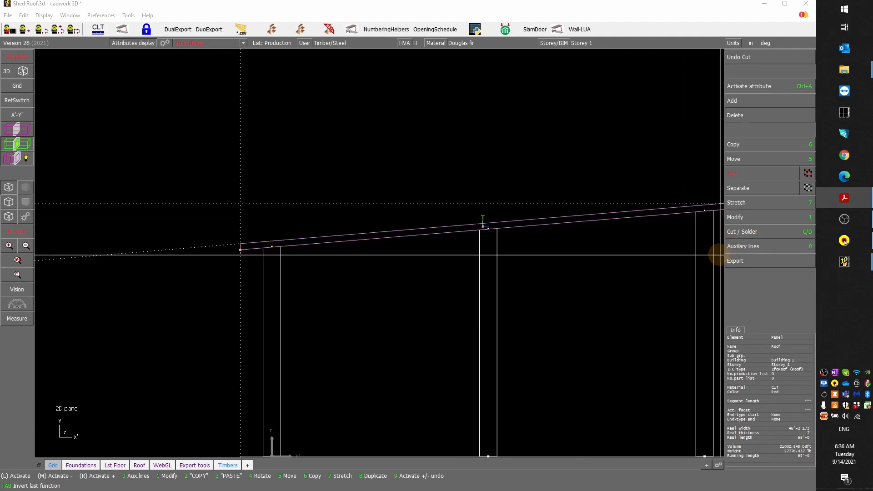
key(0)
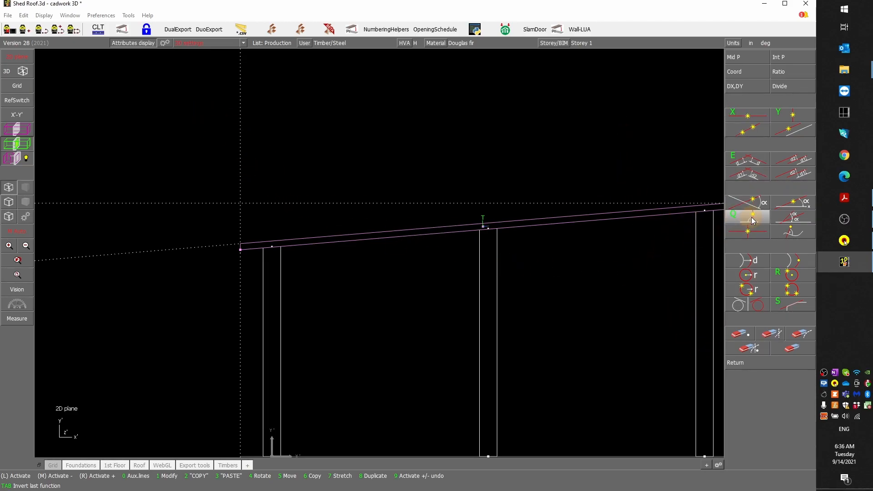
click(746, 231)
scroll(234, 269, up, 3)
scroll(379, 253, up, 2)
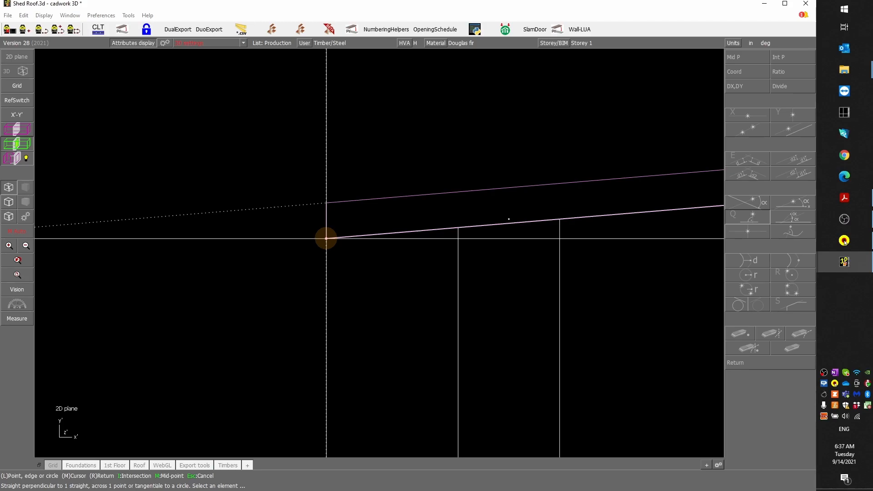
click(326, 238)
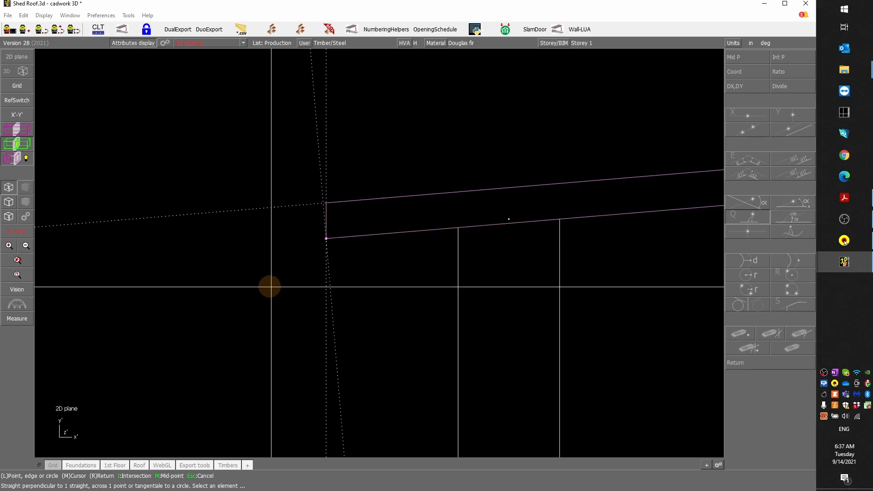
right_click(383, 295)
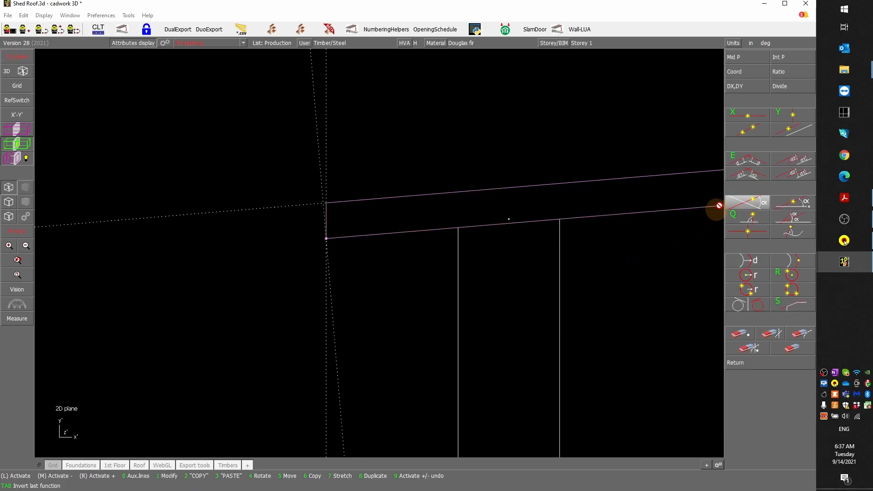
- Draw a parallel auxiliary line 10'-0" up the roof slope from the perpendicular line at the panel's lower end
click(738, 161)
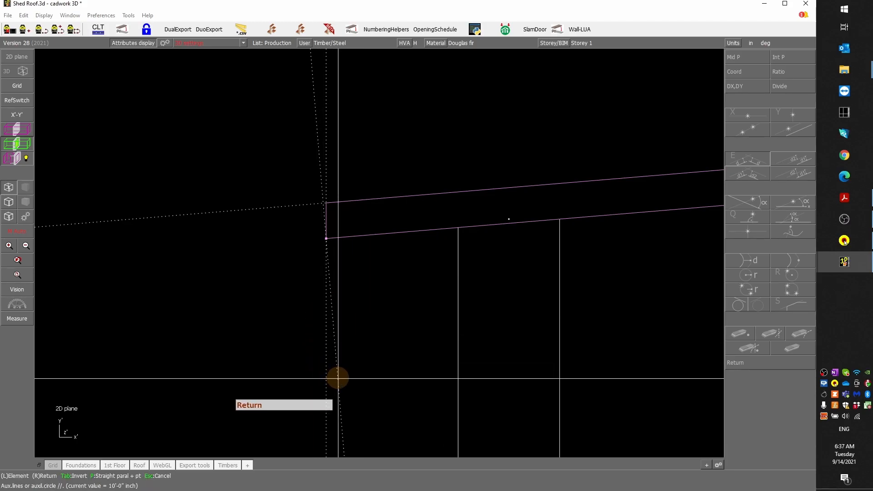
scroll(398, 249, down, 3)
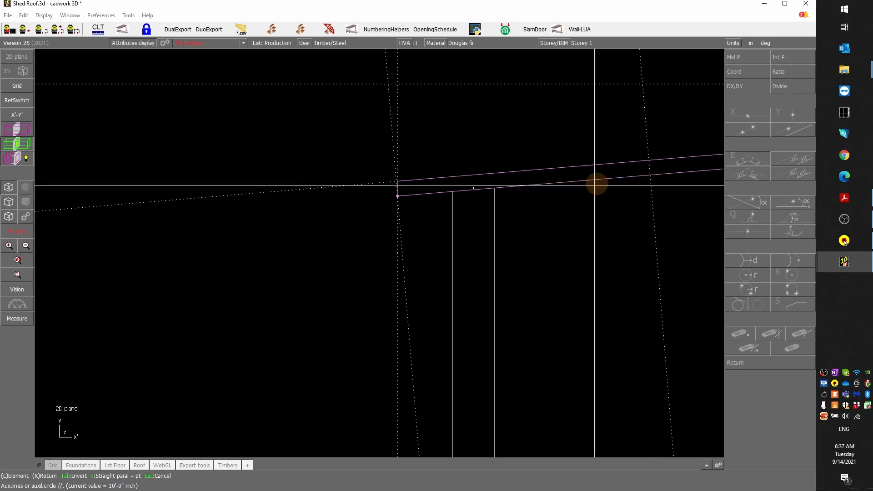
right_click(417, 238)
scroll(380, 253, down, 2)
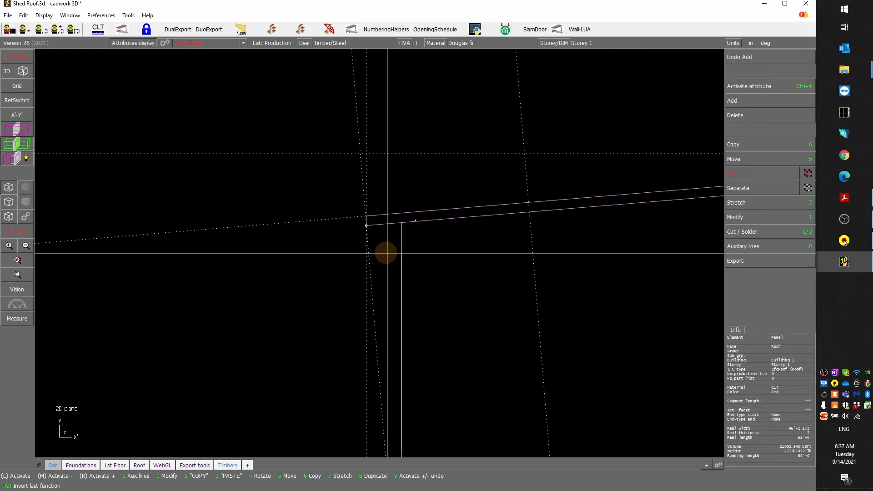
- Activate the roof panel at the top corner of its lower end and cut it in two along the 10'-0" auxiliary line
scroll(380, 253, up, 4)
scroll(381, 253, down, 1)
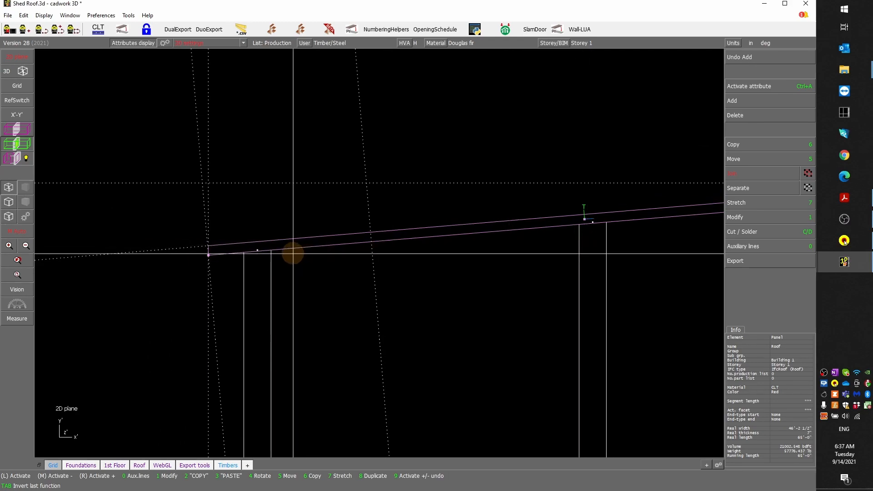
click(212, 246)
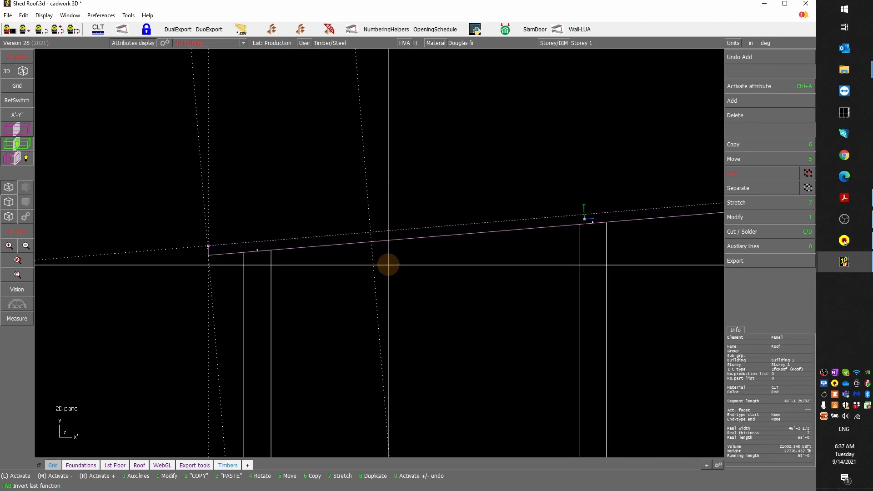
key(c)
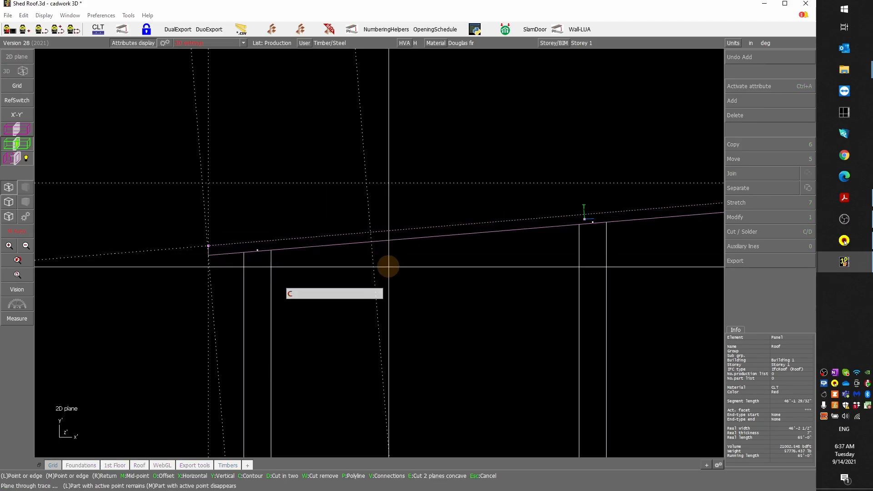
key(d)
click(371, 298)
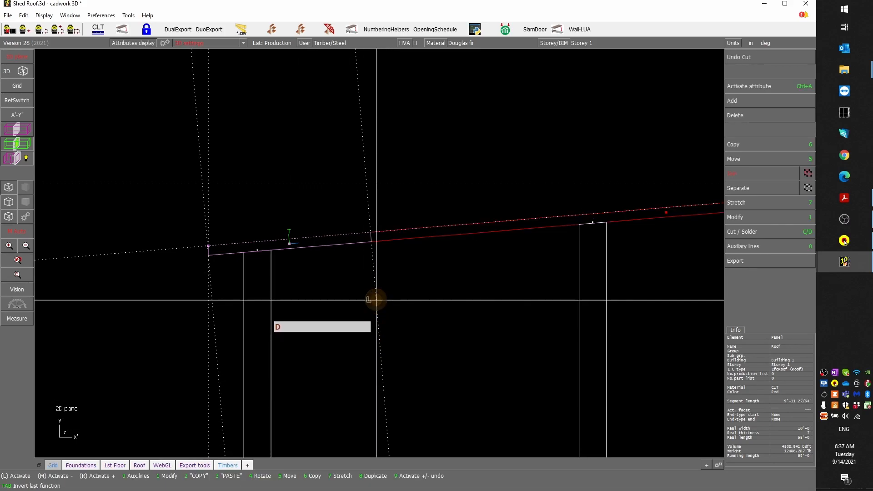
- Activate the first panel at the joint's bottom corner and draw a parallel auxiliary line 1/8" up-slope from the joint line
scroll(373, 251, up, 3)
scroll(378, 251, up, 3)
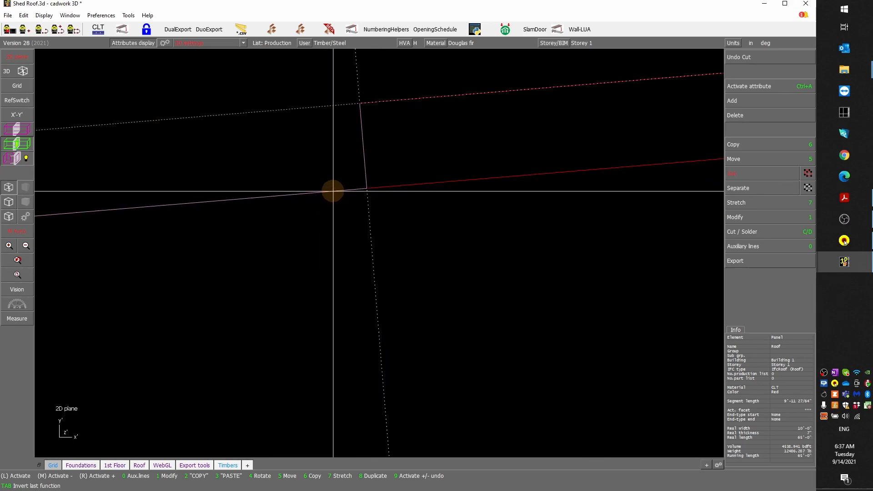
scroll(378, 237, up, 2)
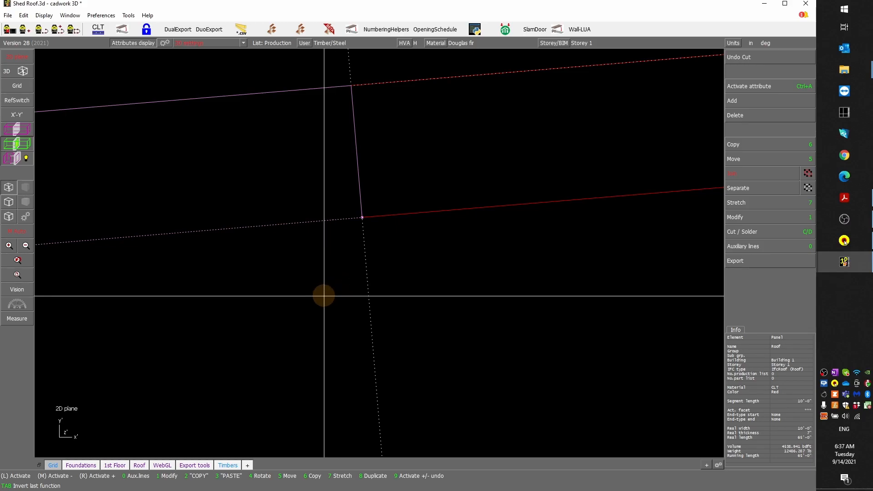
text(0E)
text(1)
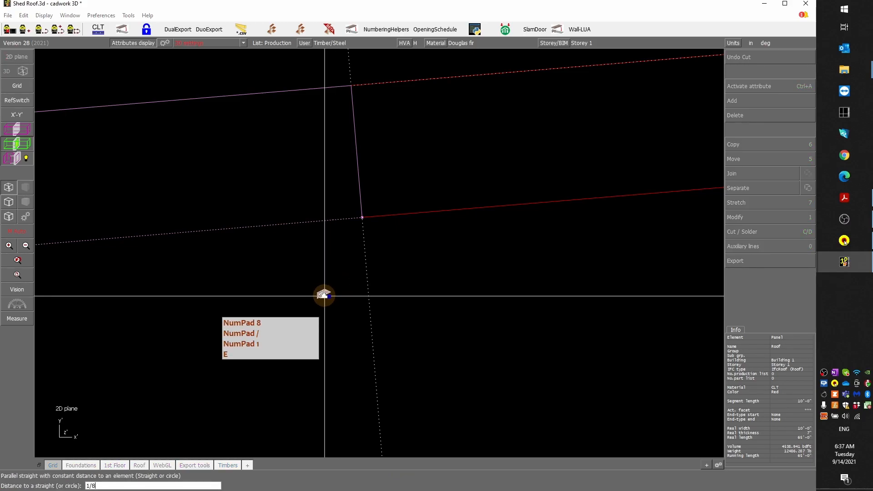
text(/8)
key(Return)
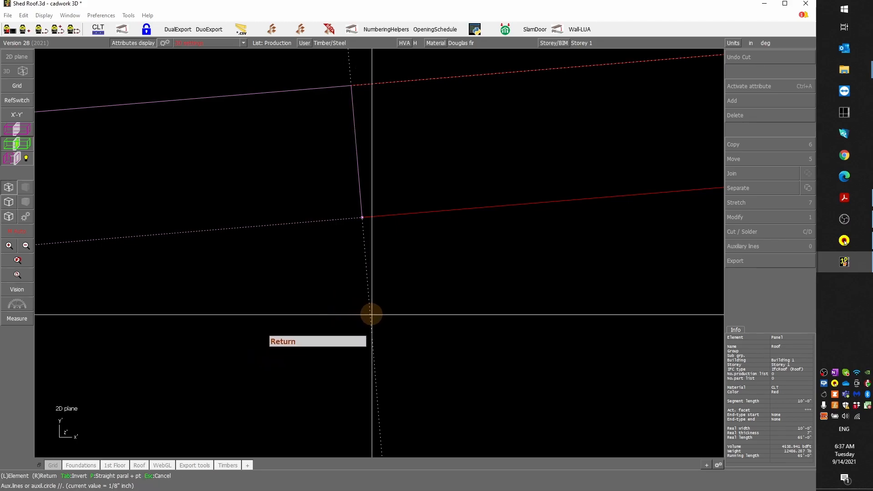
click(371, 314)
scroll(361, 214, up, 3)
scroll(355, 280, down, 5)
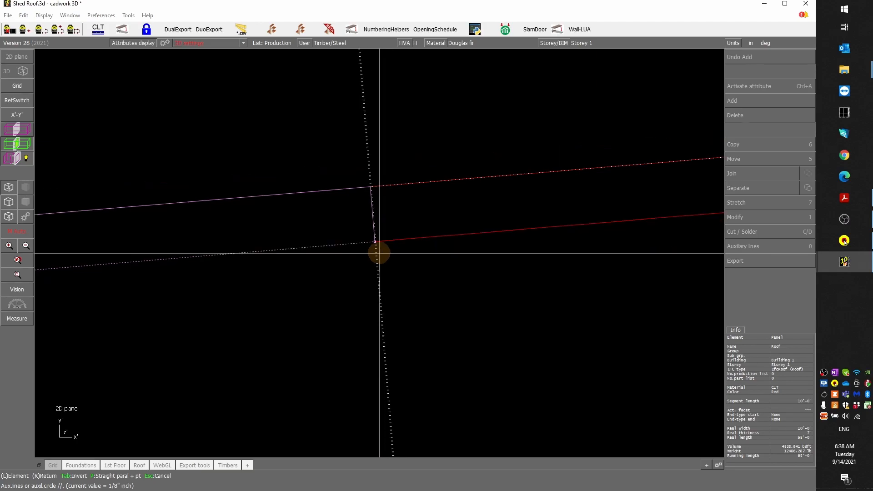
scroll(392, 255, down, 4)
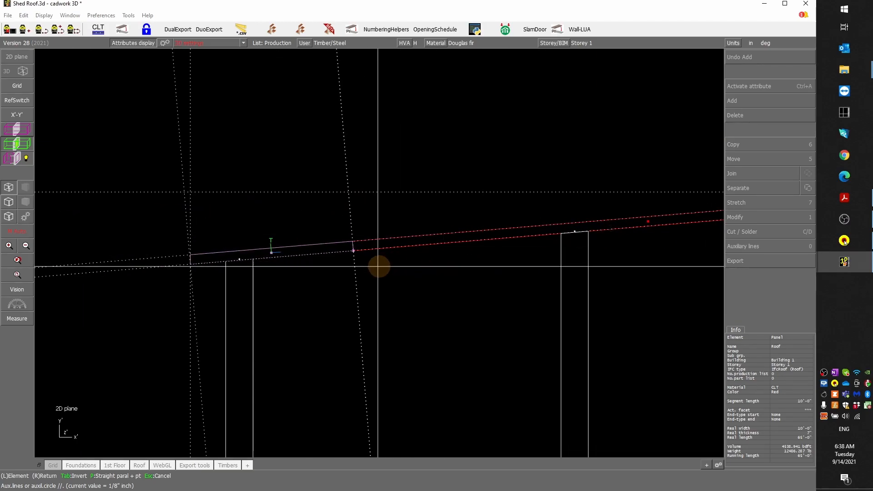
- Draw another parallel auxiliary line 10'-0" up-slope from the 1/8" gap line for the second panel's width
scroll(379, 253, up, 2)
scroll(380, 252, up, 3)
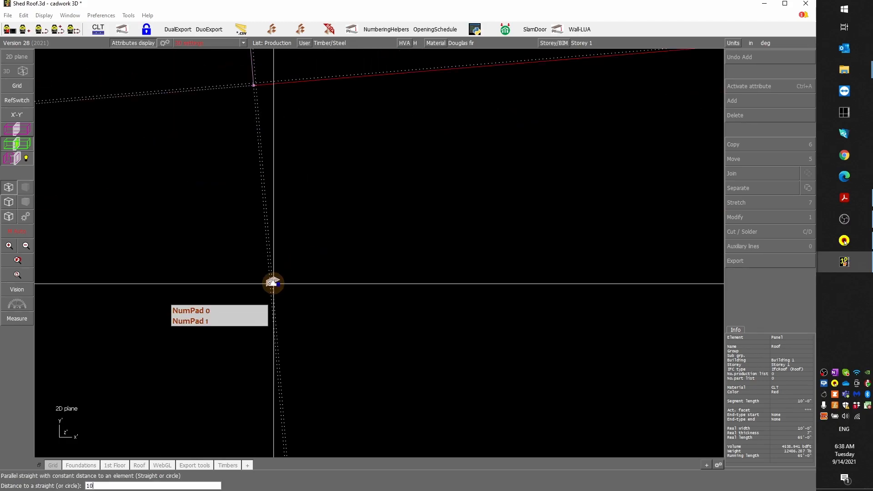
key(Return)
middle_drag(265, 279, 379, 253)
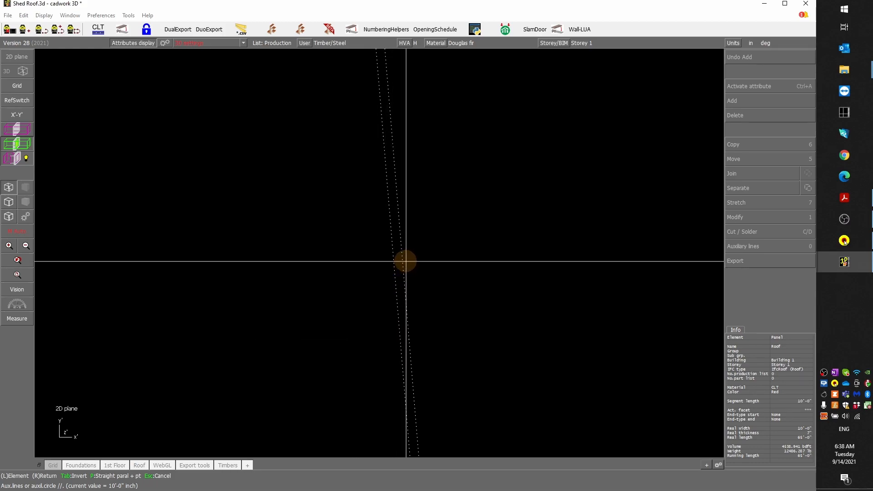
scroll(378, 254, down, 5)
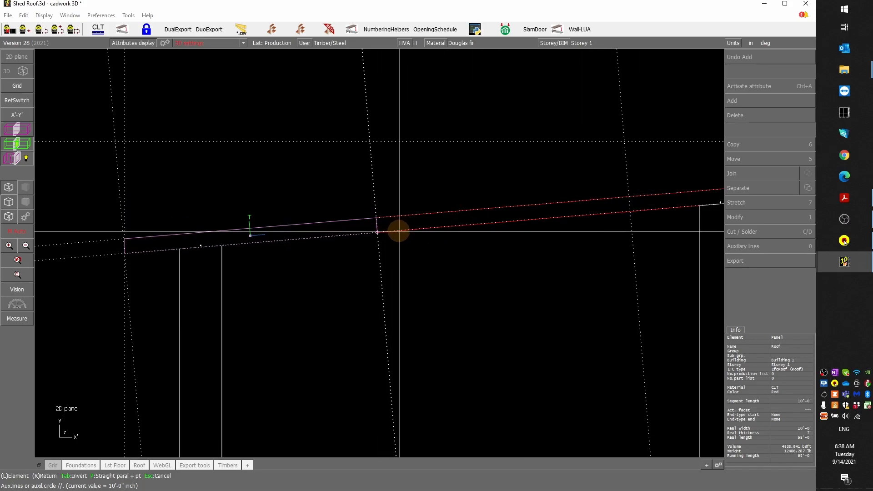
right_click(400, 245)
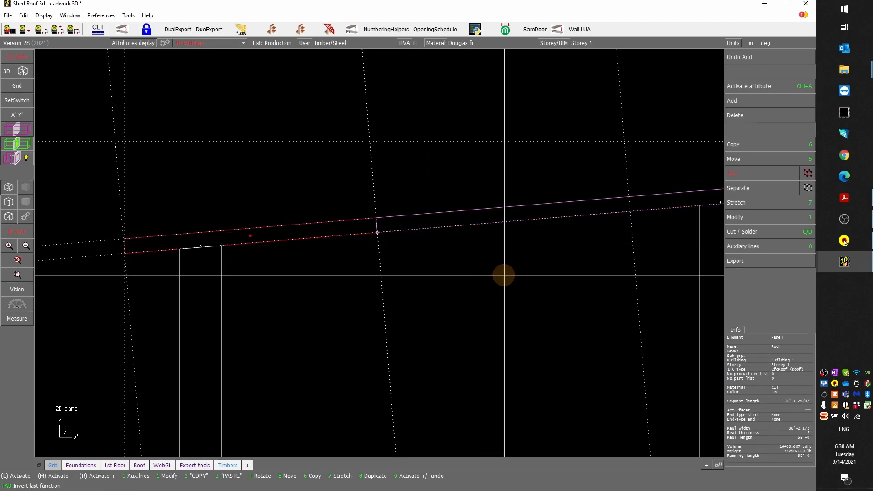
- Cut the remaining upper roof panel in two along the second 10'-0" auxiliary line
key(c)
key(d)
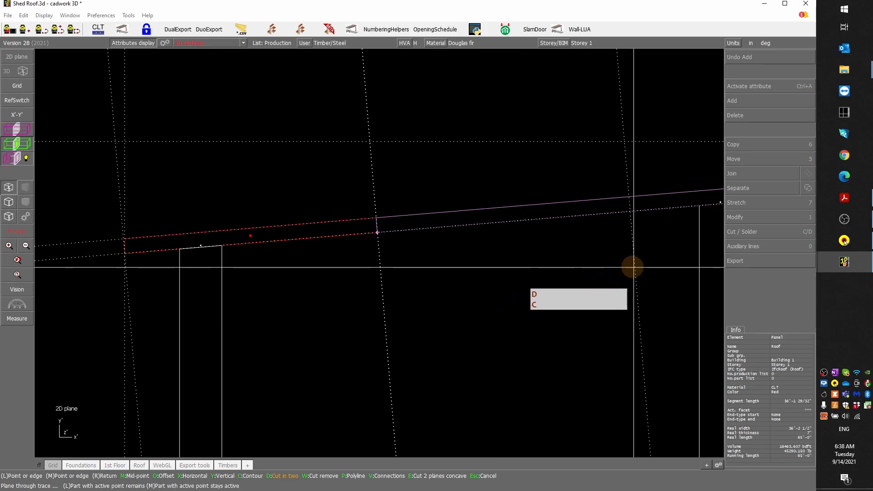
click(635, 267)
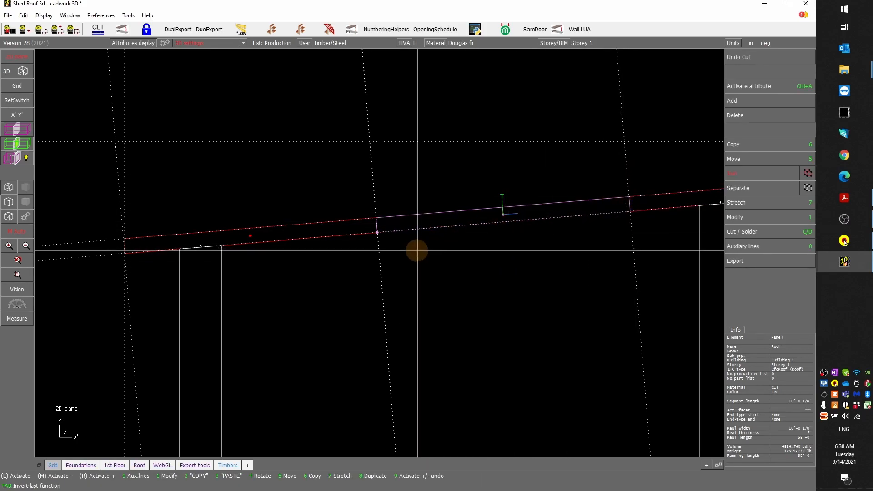
- Cut the second panel's lower end back to the 1/8" gap line at the first joint
scroll(380, 246, up, 5)
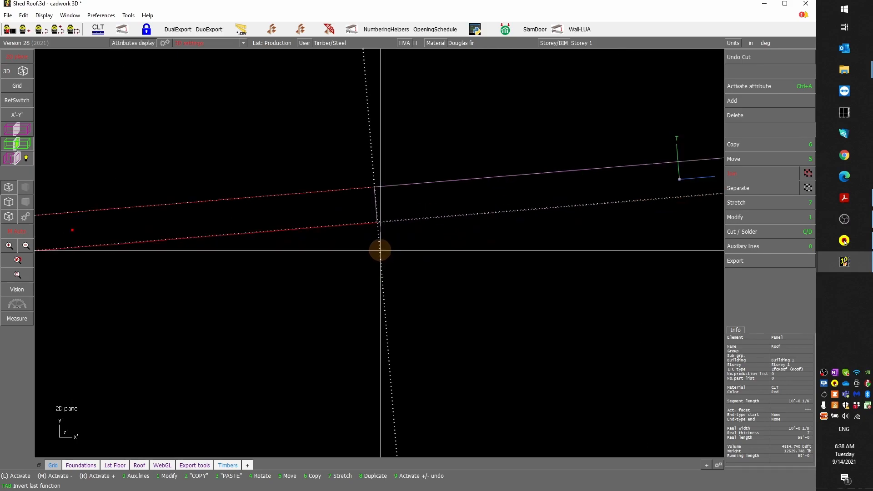
scroll(380, 241, up, 3)
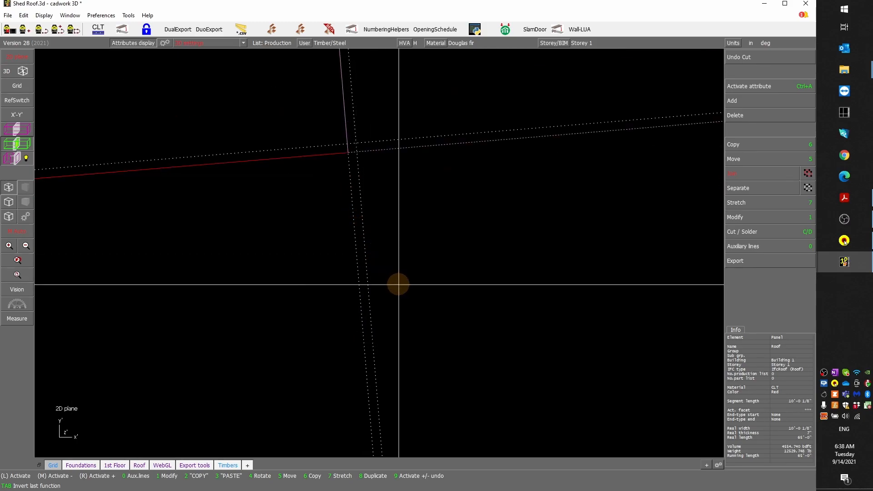
key(c)
click(365, 254)
- Activate the second panel at the bottom corner of its upper joint and delete the stray auxiliary line running along the roof slope
scroll(380, 250, down, 10)
scroll(601, 224, up, 3)
scroll(417, 292, up, 2)
scroll(380, 241, up, 1)
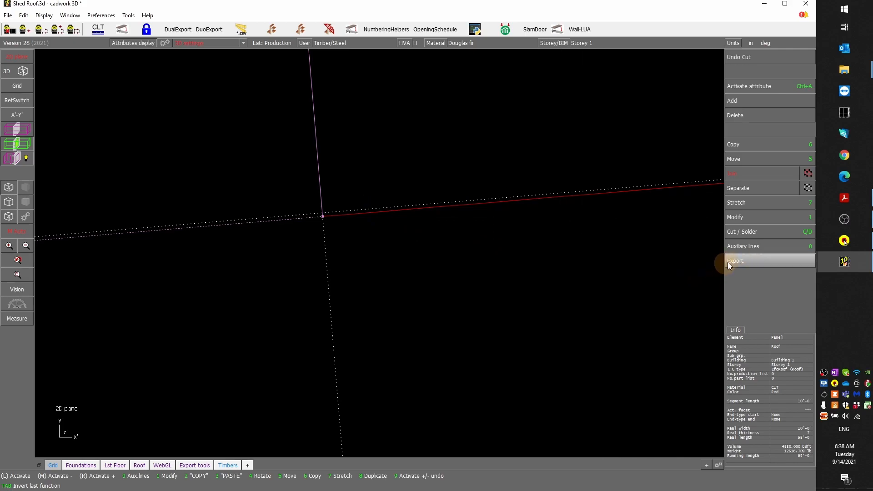
click(746, 247)
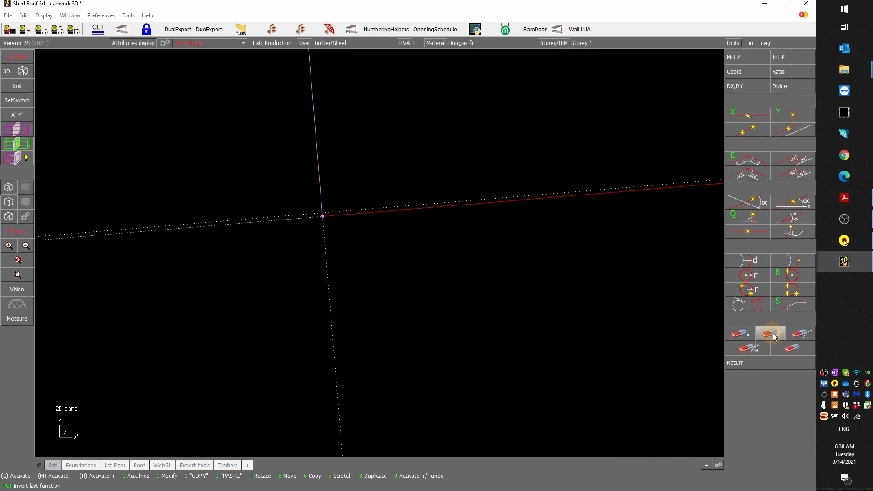
mouse_move(774, 333)
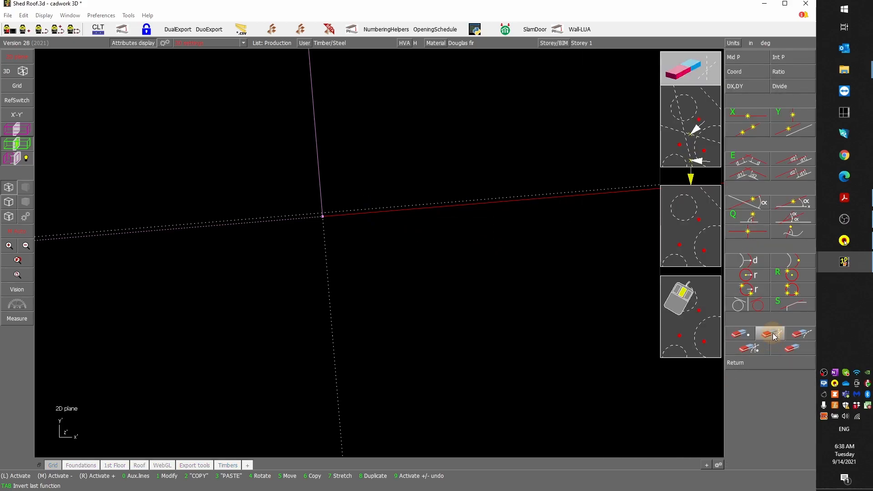
click(774, 333)
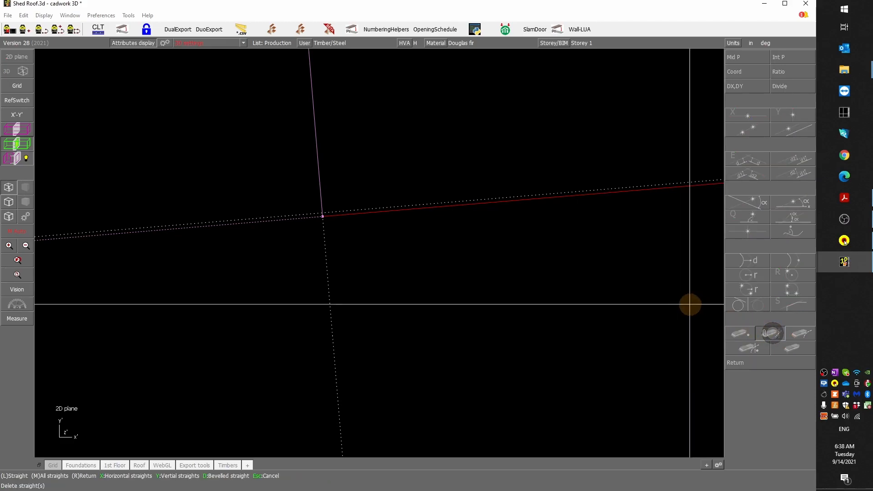
click(581, 192)
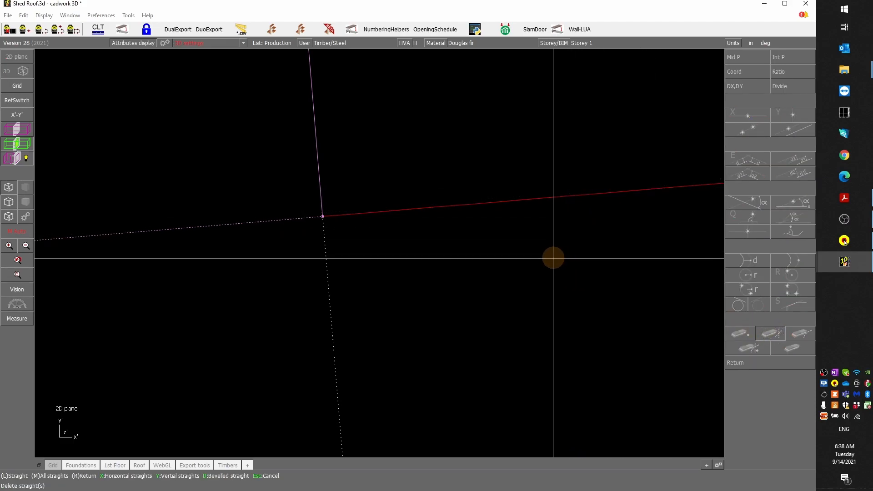
right_click(528, 258)
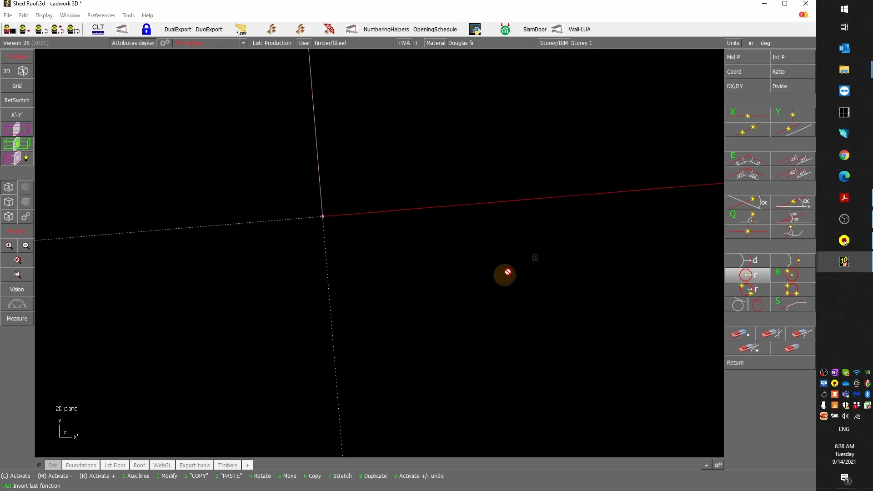
- Draw parallel auxiliary lines 1/8" up-slope of the second panel joint and another 10'-0" beyond that gap line
click(748, 162)
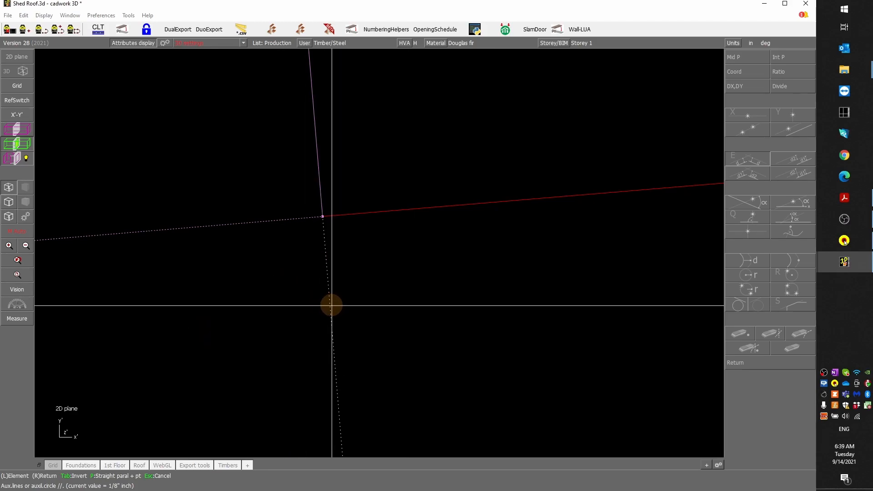
scroll(298, 328, down, 3)
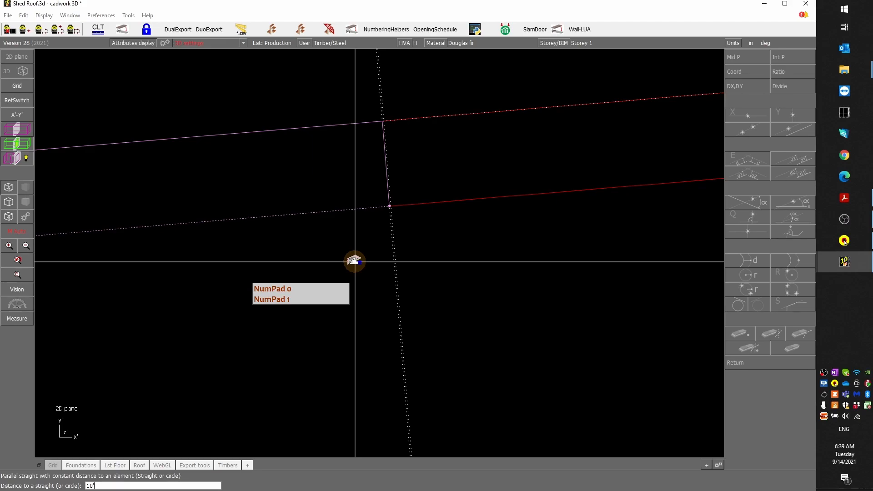
key(Return)
scroll(363, 258, up, 5)
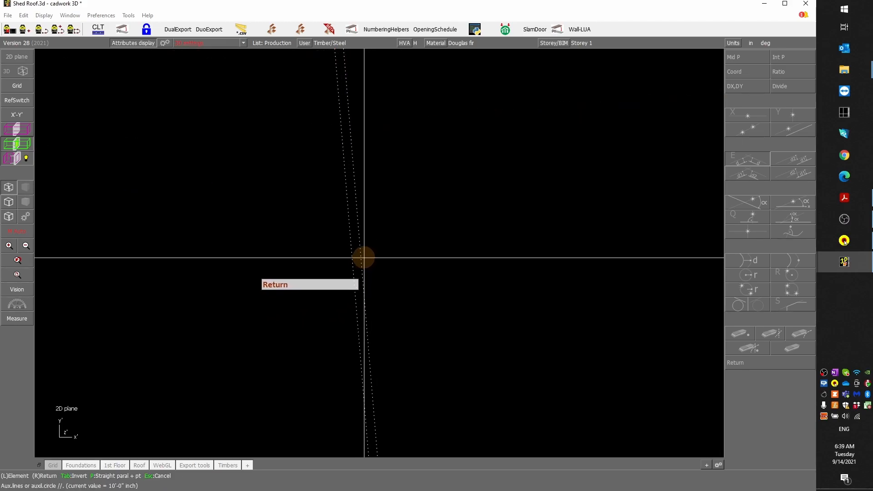
scroll(380, 253, down, 2)
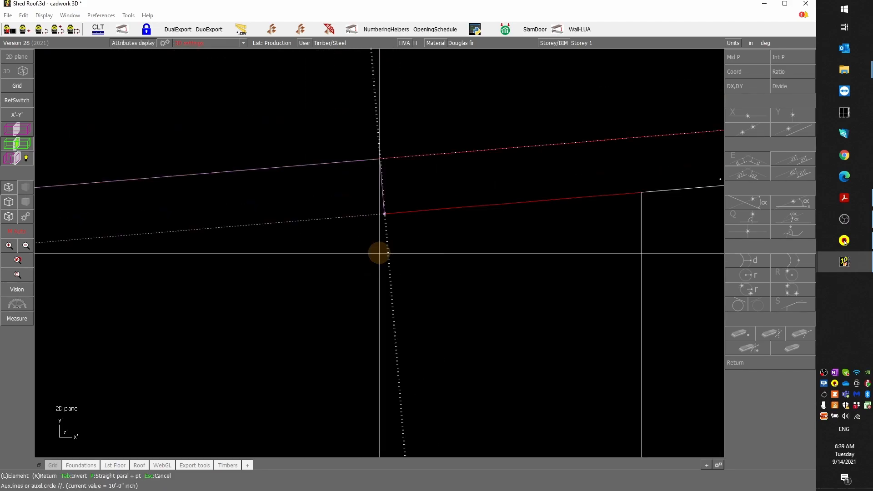
scroll(379, 253, down, 3)
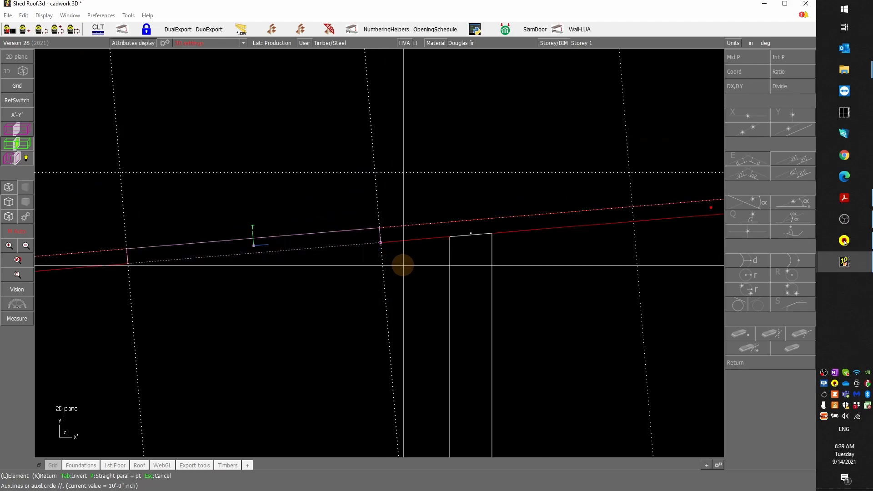
right_click(386, 283)
- Activate the remaining upper roof panel and cut its lower end back to the 1/8" gap line at the second joint
scroll(228, 254, down, 3)
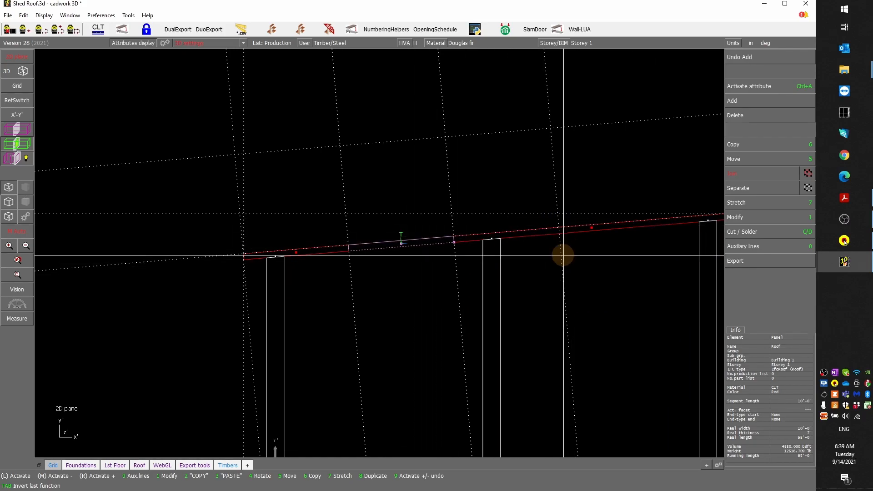
scroll(379, 253, down, 2)
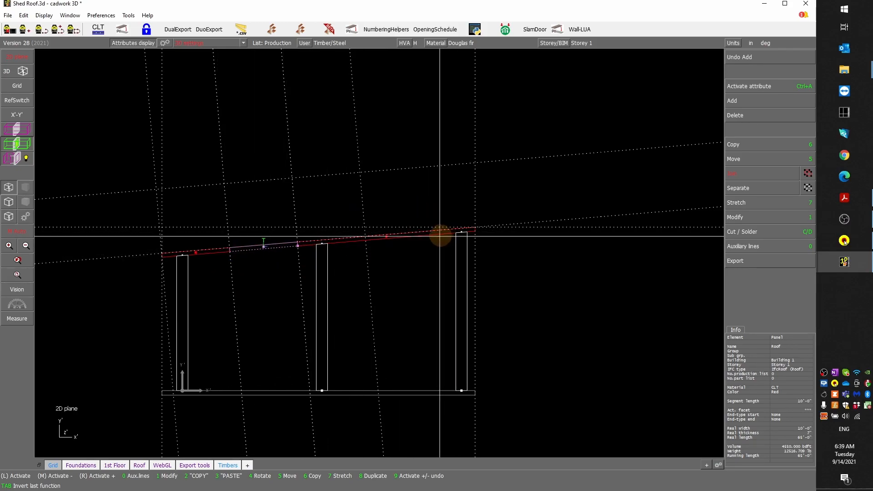
scroll(292, 254, up, 3)
scroll(424, 255, up, 5)
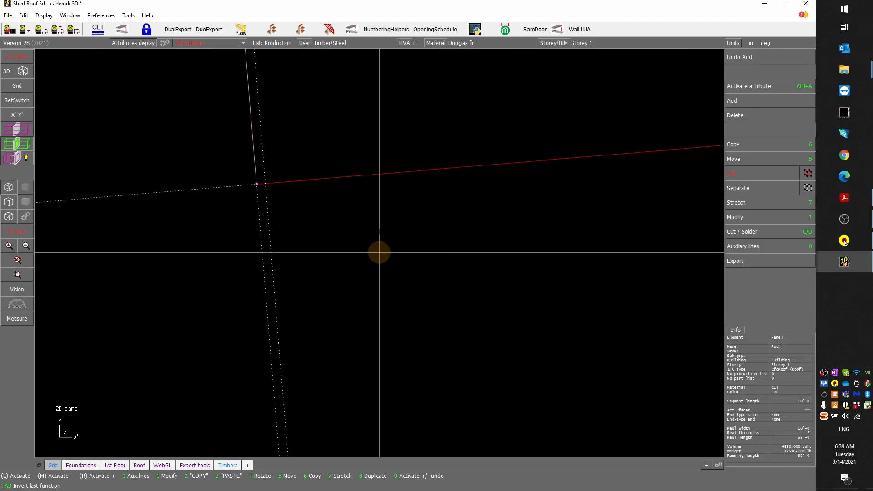
click(376, 175)
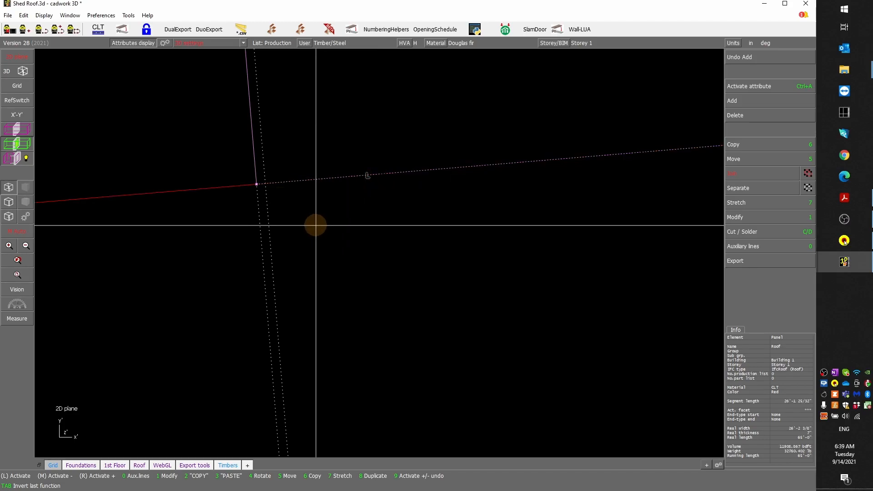
scroll(246, 190, up, 5)
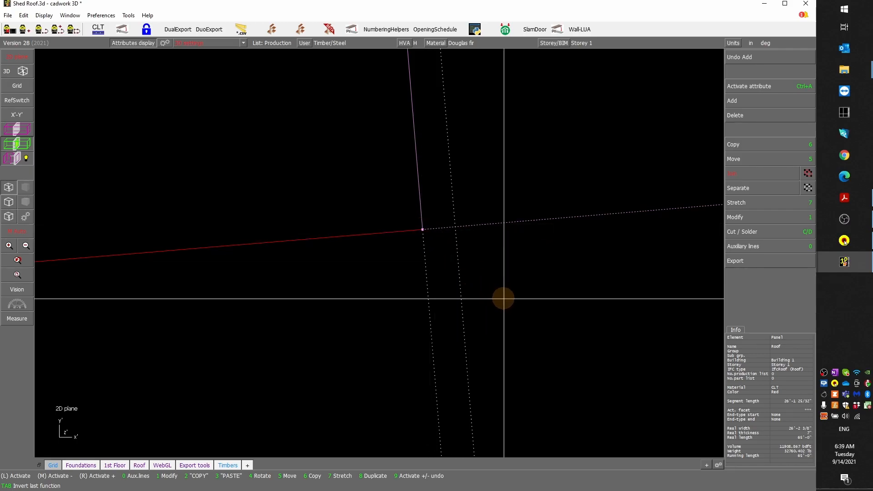
key(c)
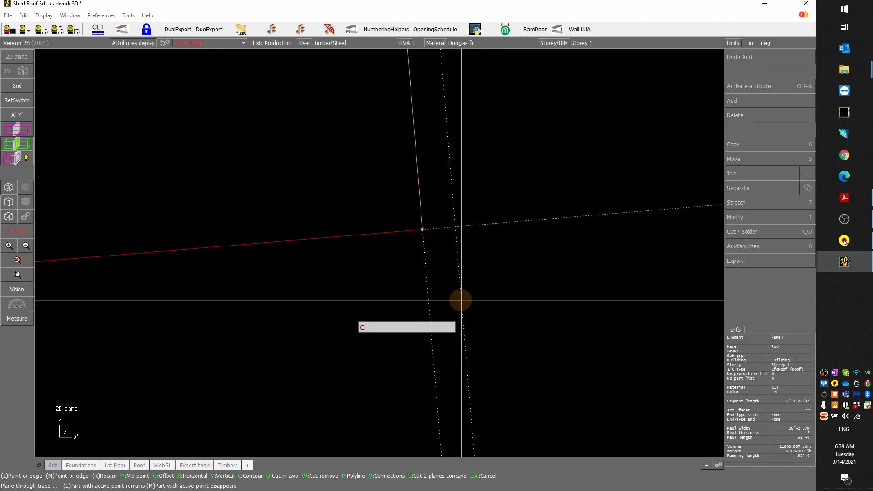
scroll(426, 221, down, 2)
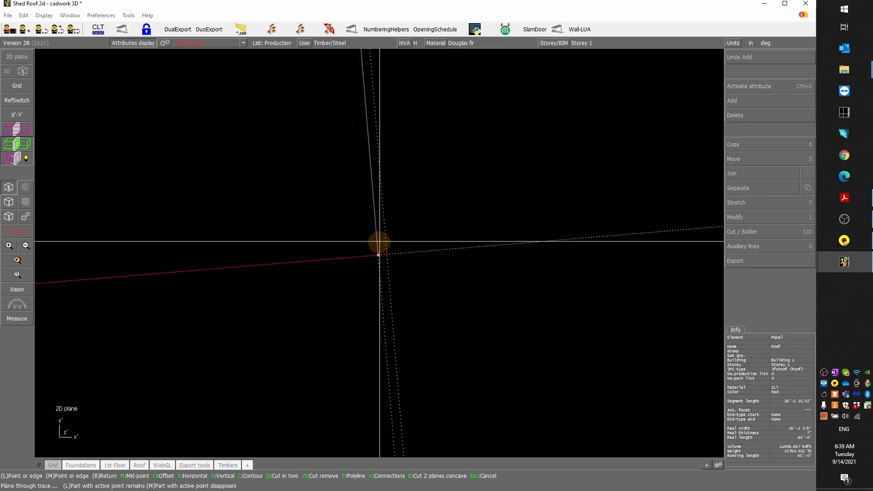
scroll(373, 182, down, 2)
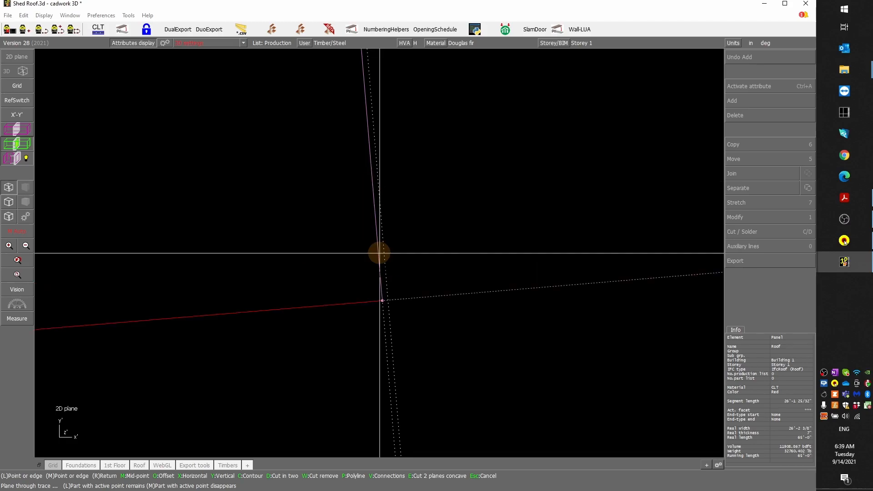
scroll(382, 255, down, 2)
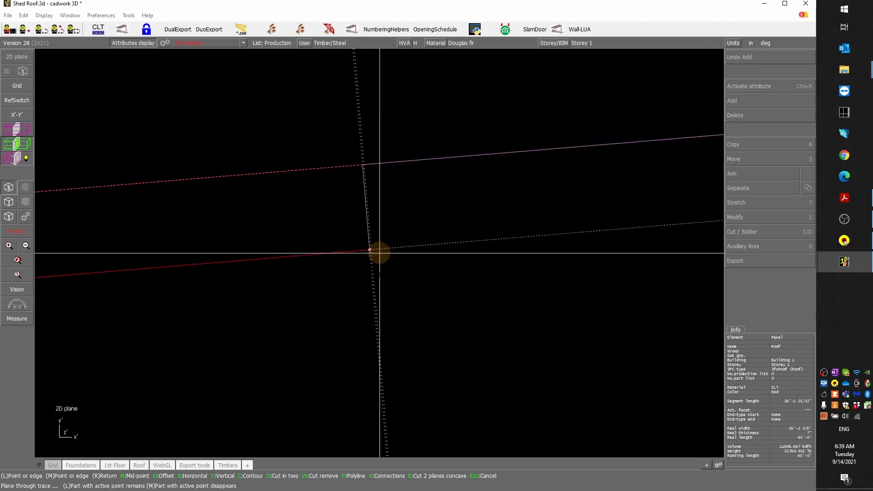
scroll(468, 241, down, 1)
scroll(333, 270, up, 3)
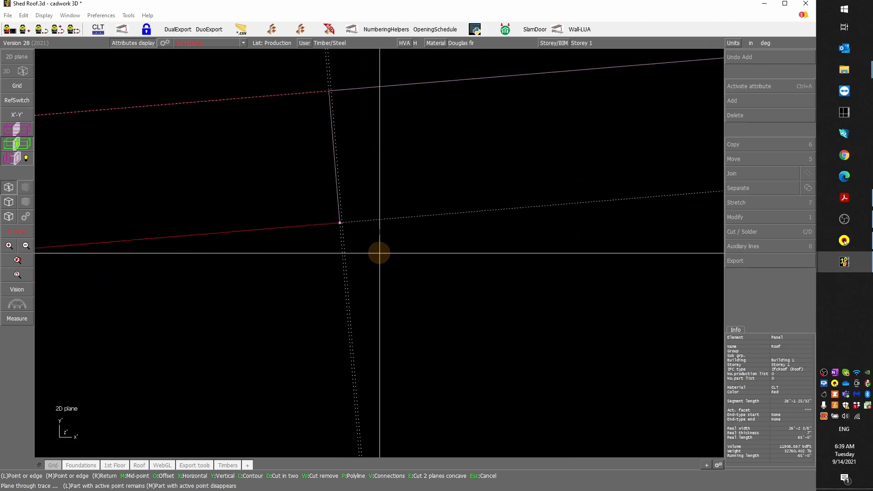
scroll(345, 246, up, 3)
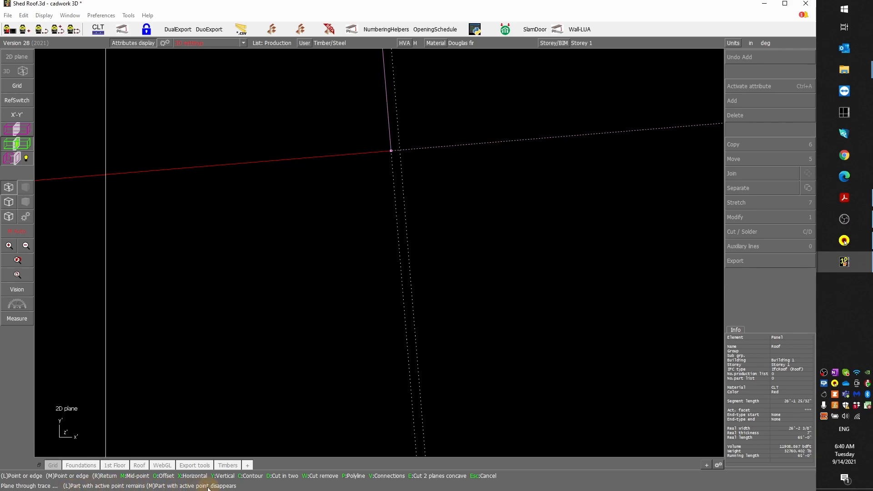
middle_click(410, 275)
middle_drag(392, 176, 380, 250)
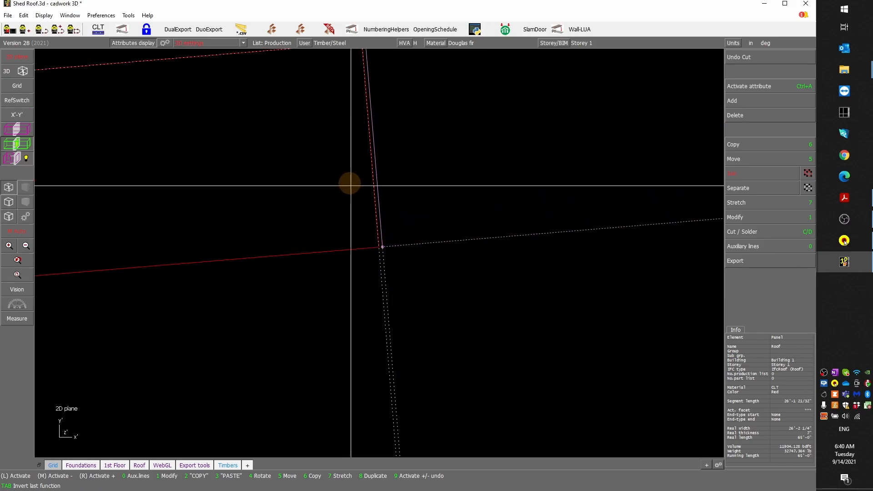
scroll(374, 240, down, 5)
scroll(407, 252, down, 3)
scroll(385, 253, down, 2)
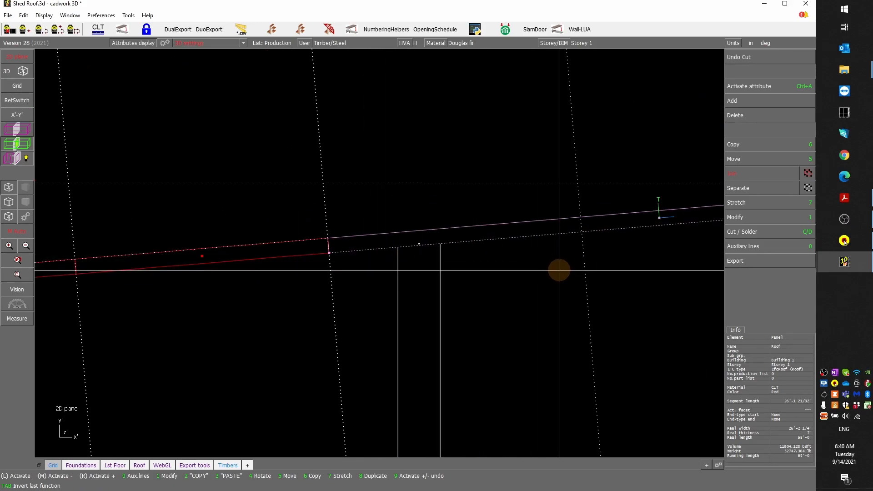
- Try cutting the upper roof panel at the next auxiliary line without splitting it, and undo the cut
key(c)
click(585, 271)
click(537, 275)
scroll(579, 230, up, 2)
scroll(497, 261, down, 1)
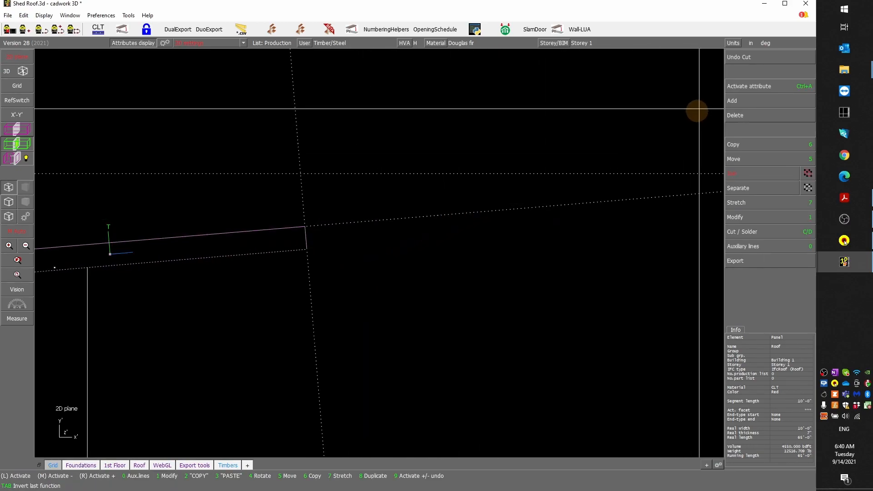
click(733, 55)
scroll(262, 285, down, 2)
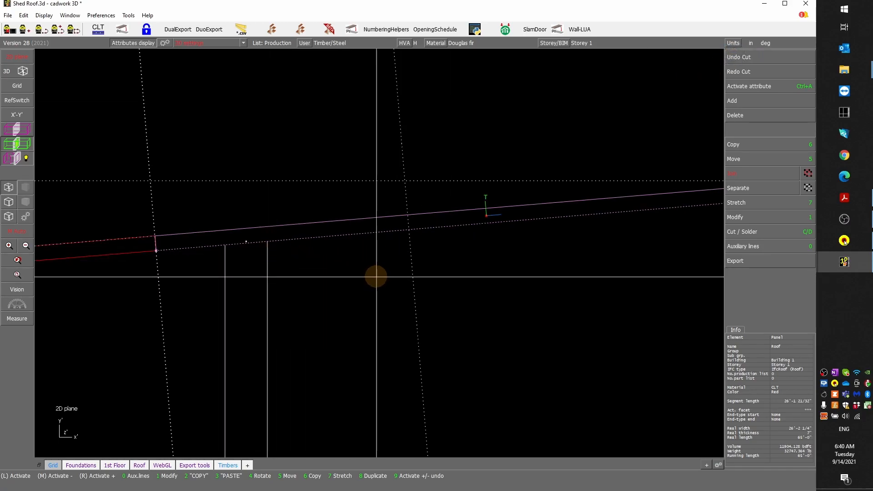
- Cut the active roof panel in two at the next auxiliary line upslope and check the resulting panel's width
key(c)
key(d)
click(413, 279)
scroll(376, 252, up, 2)
scroll(416, 237, up, 5)
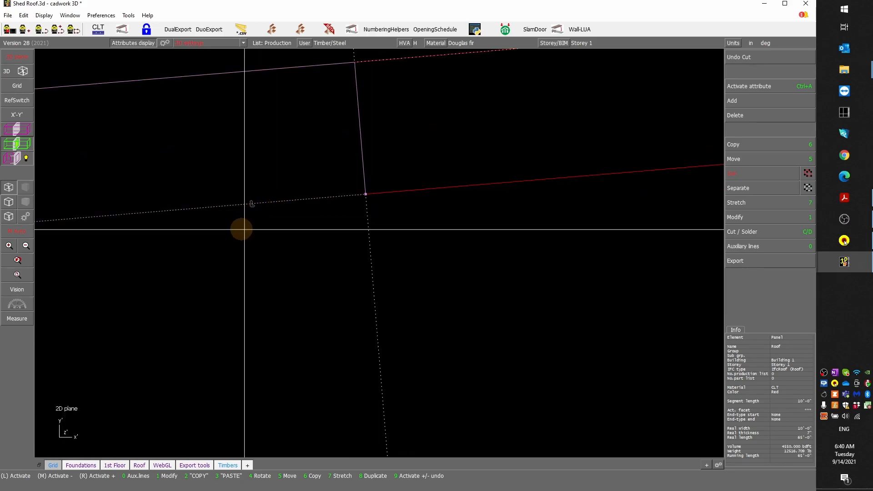
scroll(373, 251, down, 5)
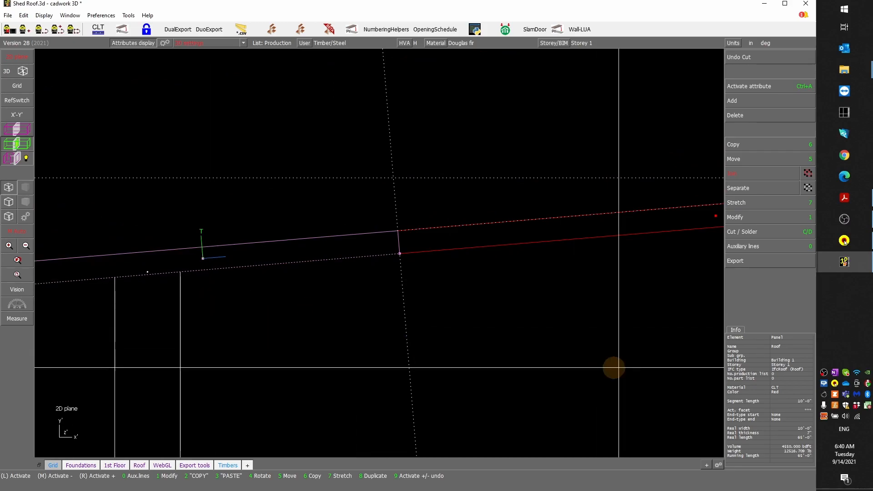
mouse_move(766, 462)
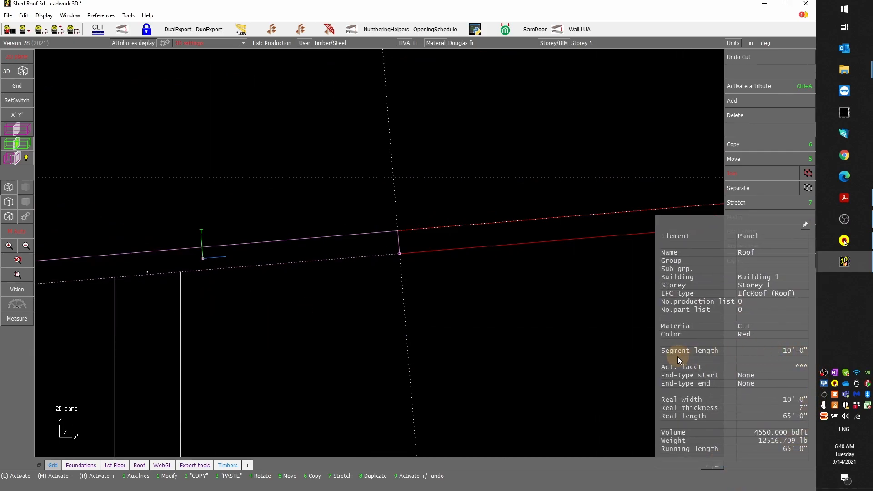
- Clear the panel activation and add a parallel auxiliary line 1/8" from the line at the new panel joint
scroll(326, 330, down, 4)
click(363, 260)
scroll(420, 239, up, 2)
scroll(379, 253, up, 5)
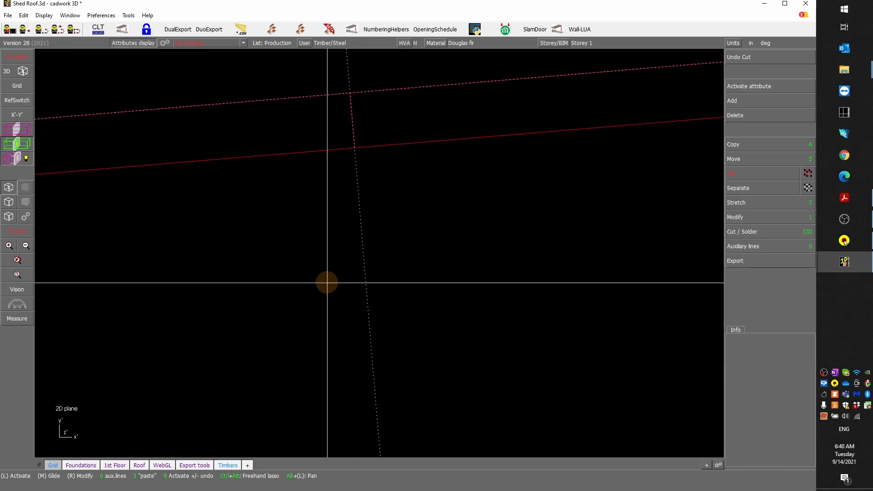
key(e)
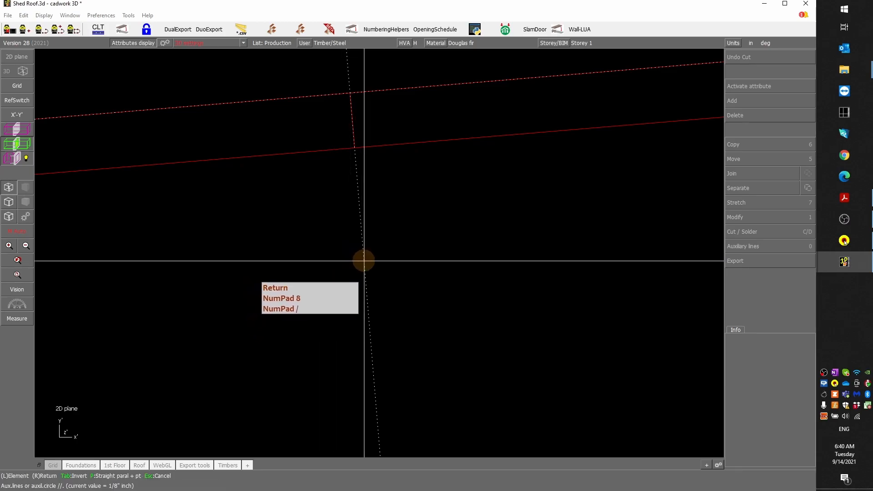
- Add another parallel auxiliary line 10'-0" upslope from the 1/8" offset line
scroll(380, 253, down, 4)
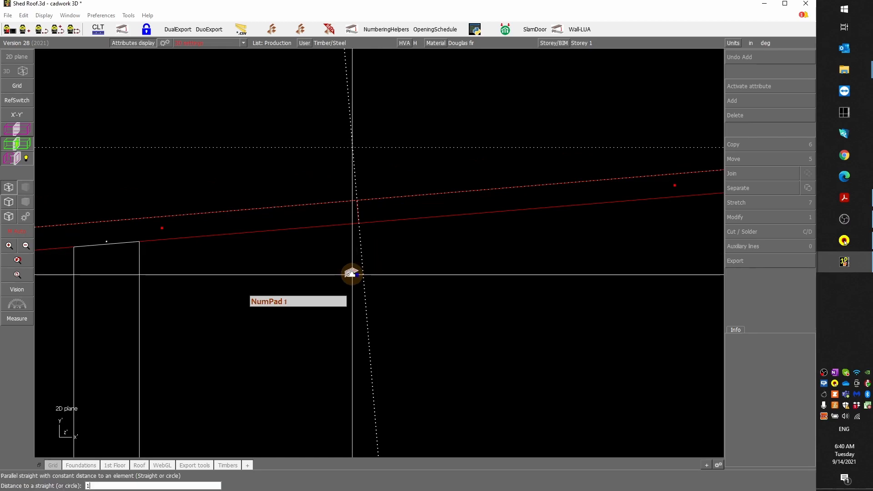
scroll(363, 291, up, 5)
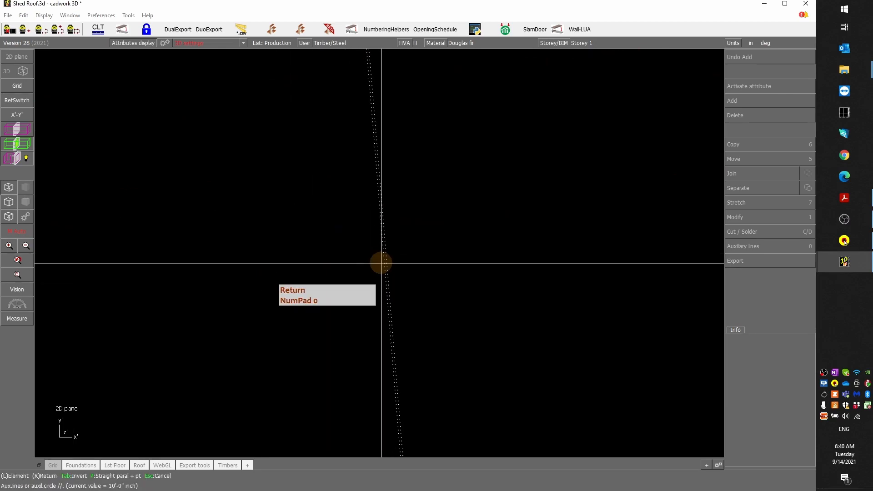
scroll(391, 248, down, 6)
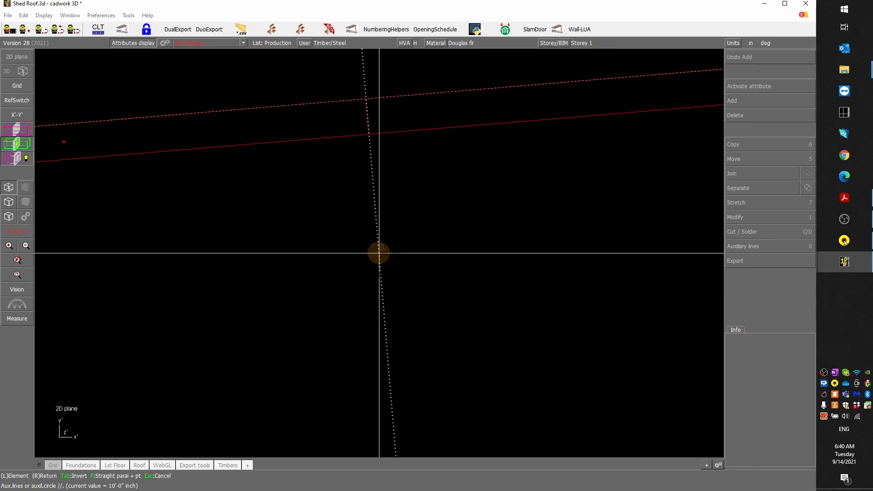
right_click(432, 236)
scroll(426, 255, down, 3)
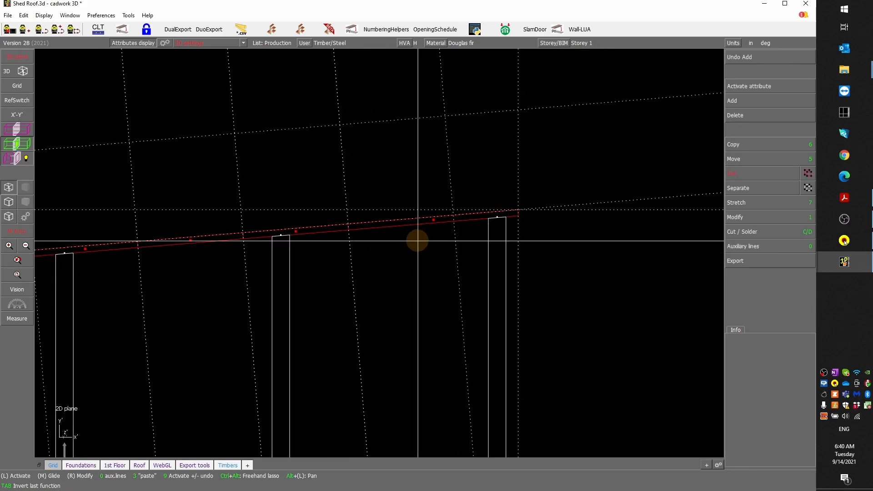
- Activate the uppermost roof panel and cut it in two at the new 10'-0" auxiliary line
scroll(473, 228, up, 5)
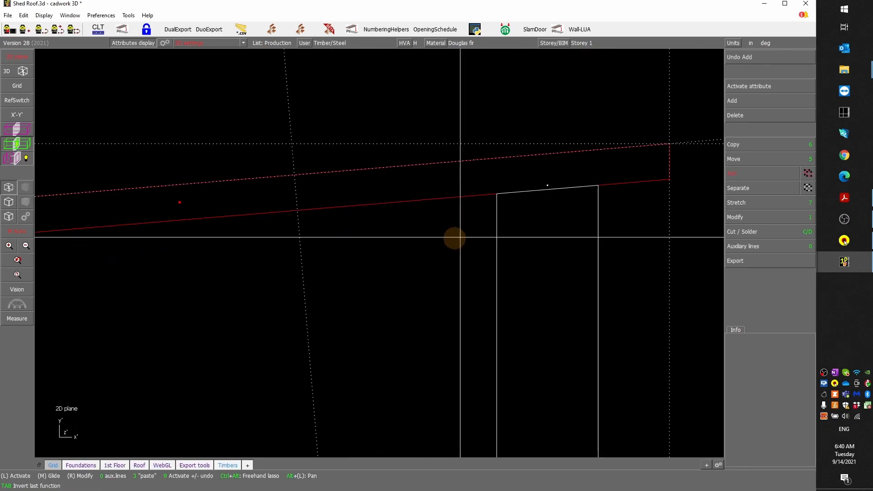
click(646, 182)
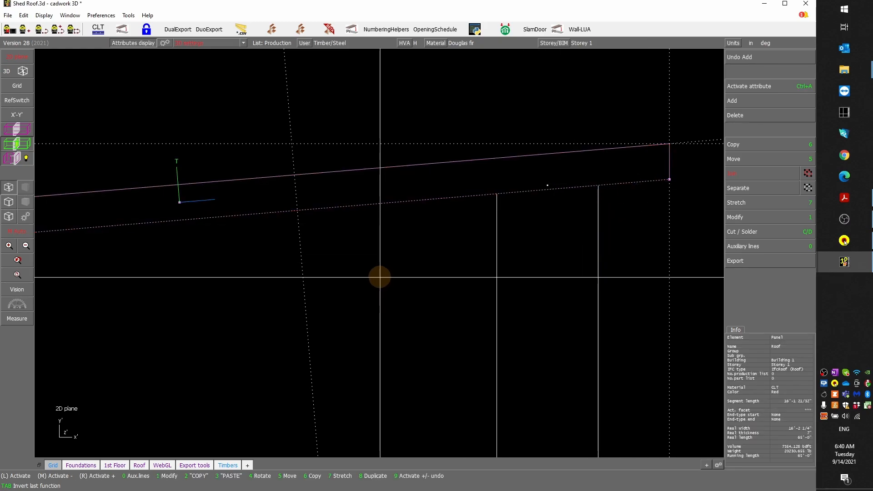
key(c)
key(d)
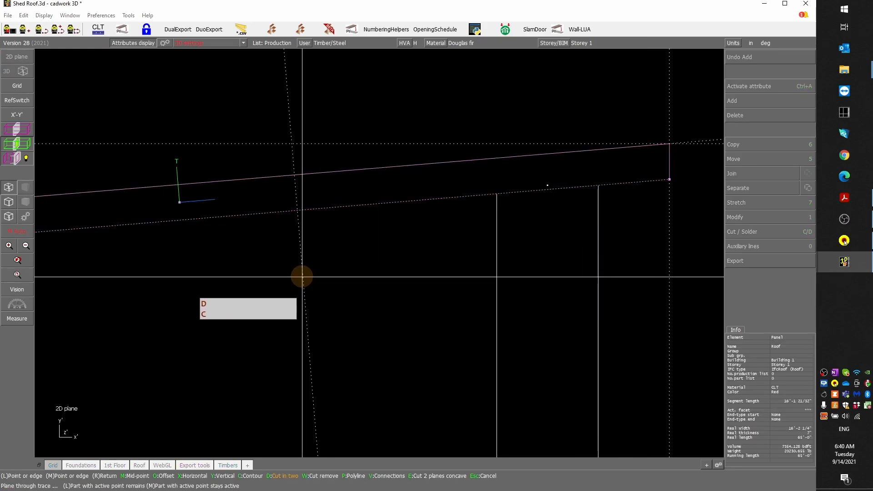
scroll(359, 265, down, 3)
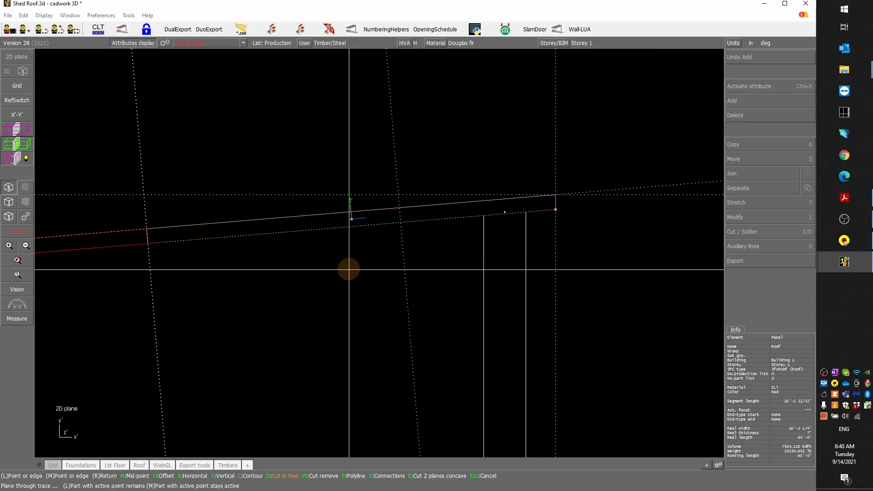
scroll(181, 291, up, 3)
scroll(380, 253, down, 3)
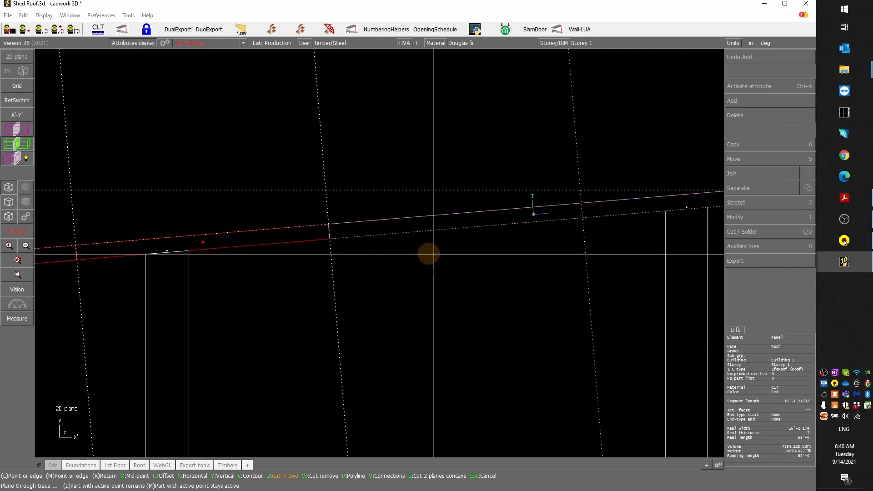
click(586, 256)
scroll(378, 254, up, 3)
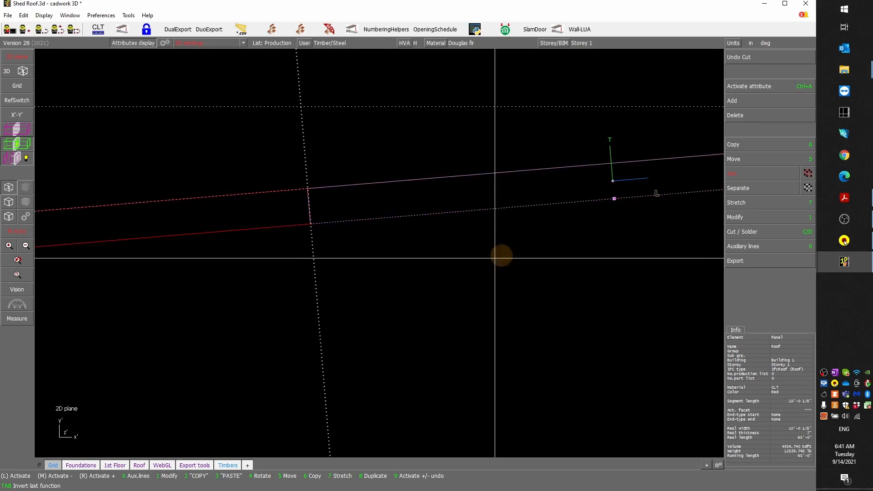
- Trim the active roof panel's lower end at the 1/8" offset line to leave a gap at the joint
key(c)
scroll(317, 262, up, 3)
scroll(375, 252, up, 3)
click(353, 247)
scroll(351, 152, down, 3)
scroll(359, 251, down, 8)
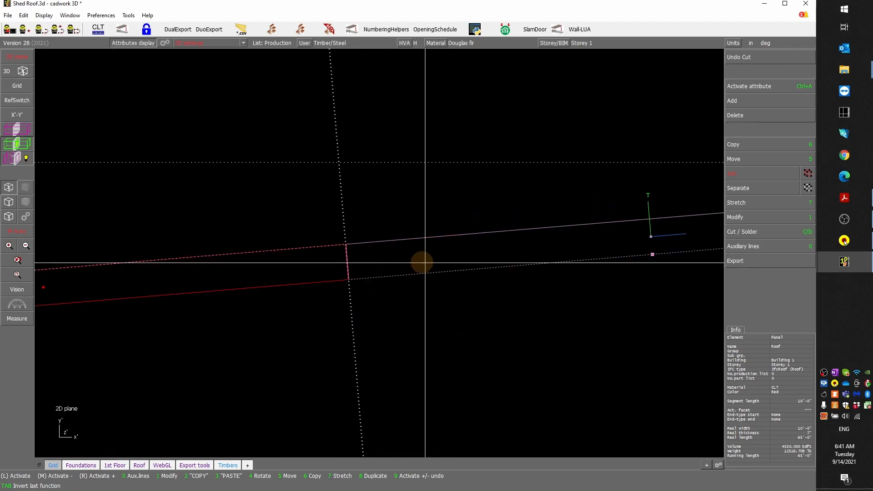
- Add a parallel auxiliary line 1/8" from the line at the uppermost roof panel joint
scroll(236, 252, down, 3)
scroll(673, 241, up, 3)
scroll(228, 277, up, 2)
scroll(312, 218, up, 3)
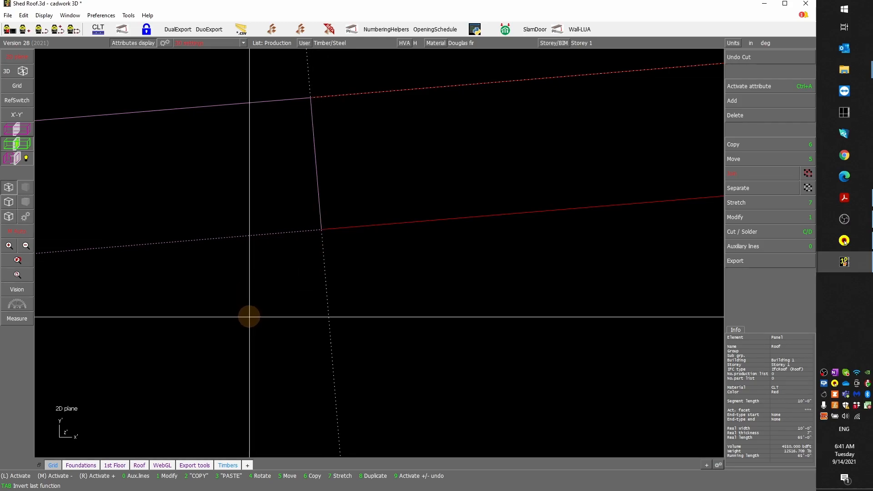
key(0)
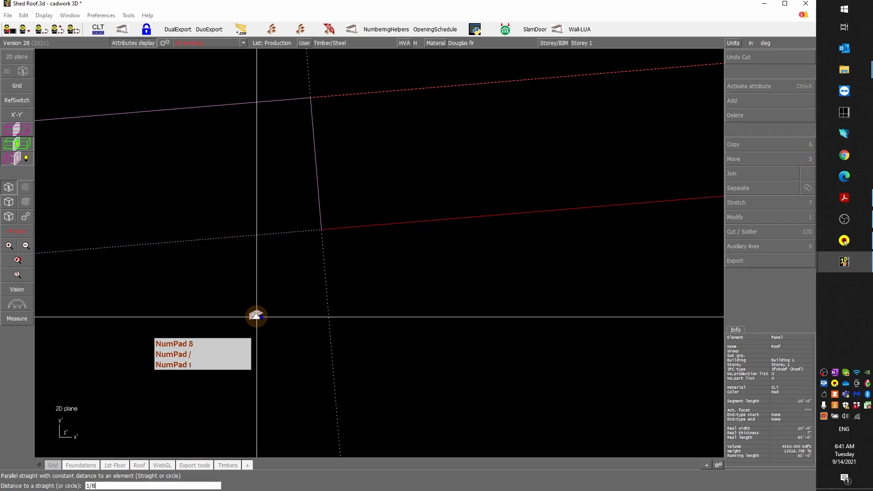
scroll(318, 302, up, 5)
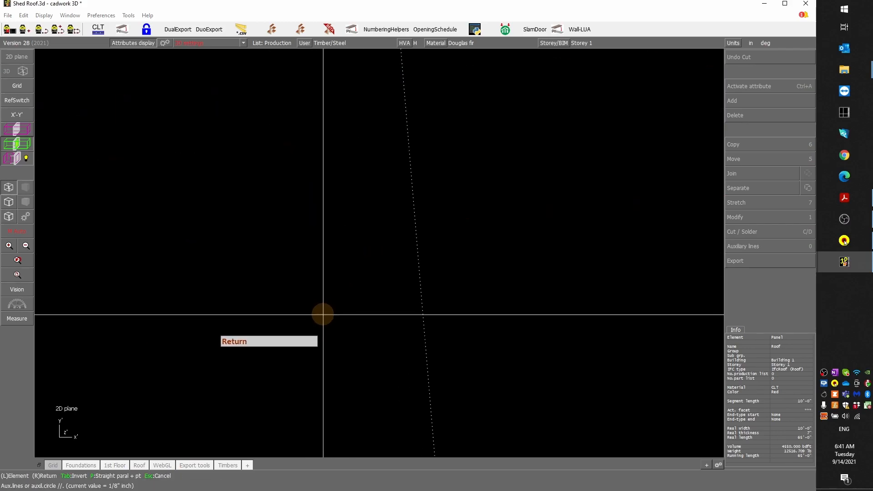
scroll(422, 284, down, 5)
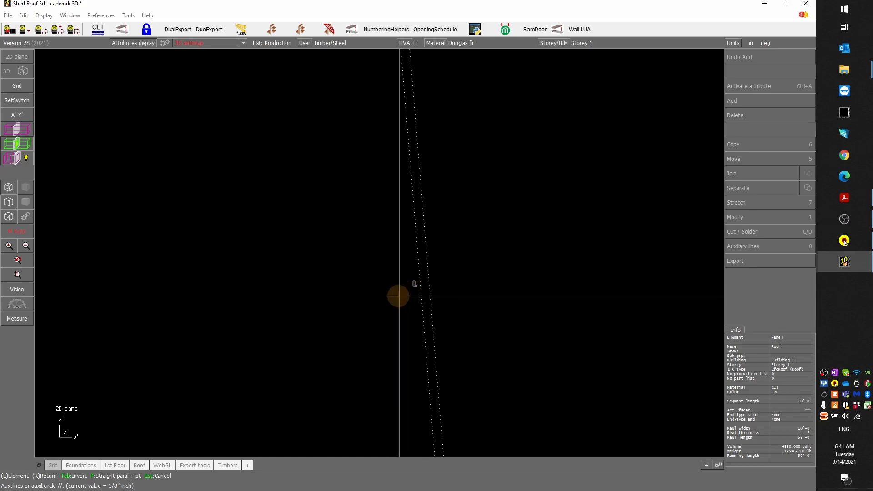
right_click(364, 263)
scroll(490, 227, down, 3)
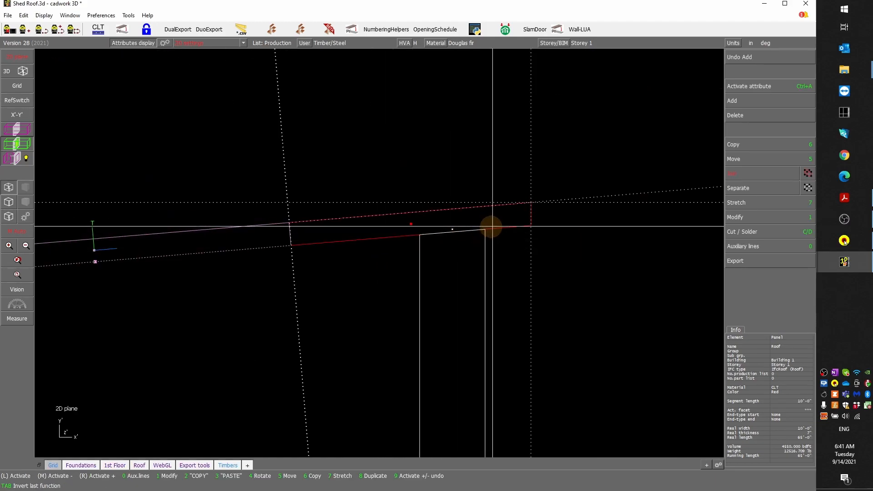
- Activate the last upslope roof panel, trim its lower end at the 1/8" offset line, and clear the activation
scroll(378, 252, up, 5)
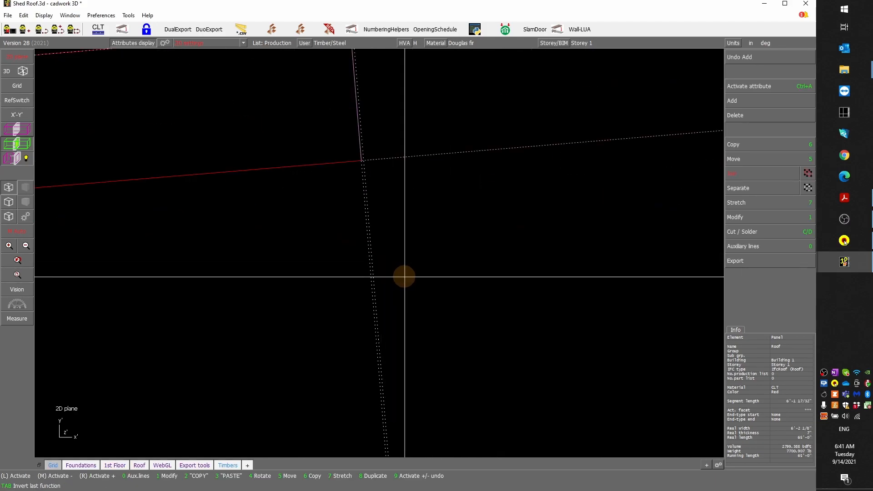
key(c)
scroll(375, 271, up, 5)
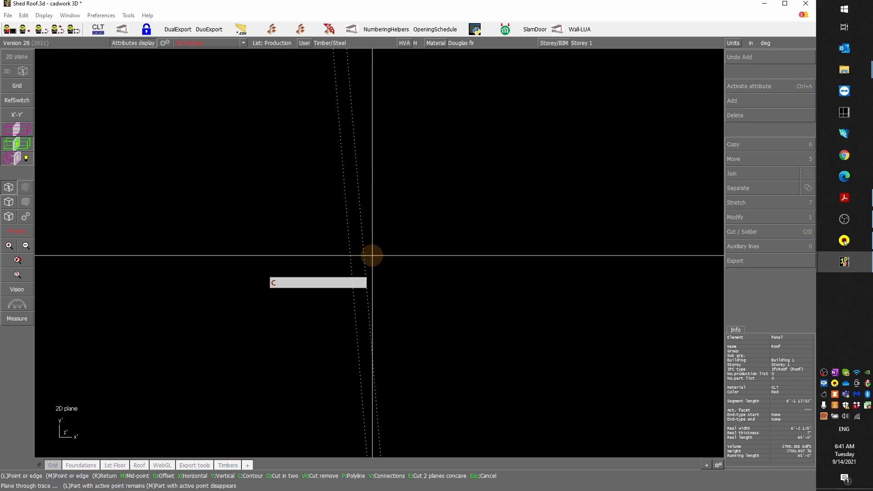
click(363, 252)
scroll(378, 253, down, 5)
scroll(373, 212, up, 5)
scroll(382, 241, down, 5)
click(452, 315)
click(299, 332)
scroll(253, 332, down, 5)
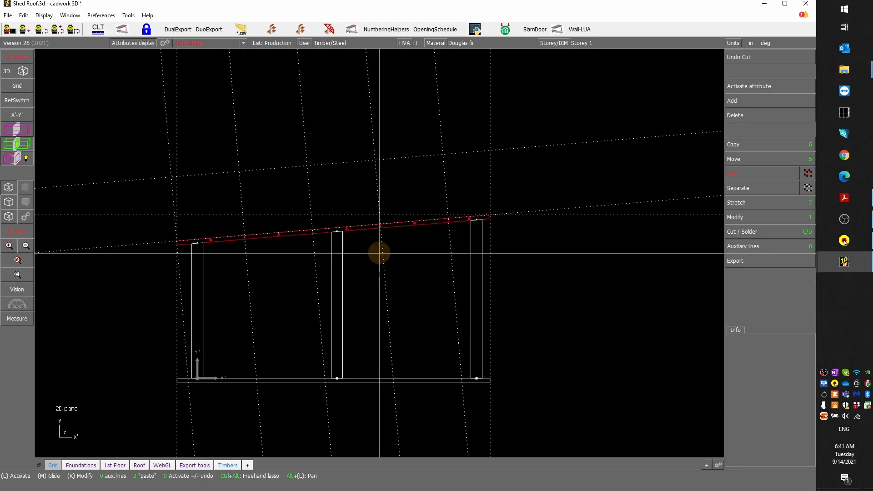
- Switch to the 3D view and set the element alignment to H (elements to the back)
click(19, 72)
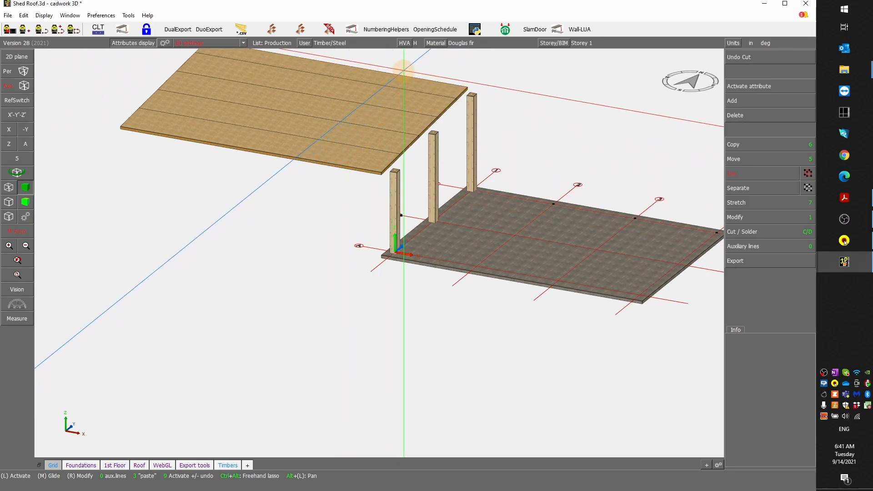
click(403, 43)
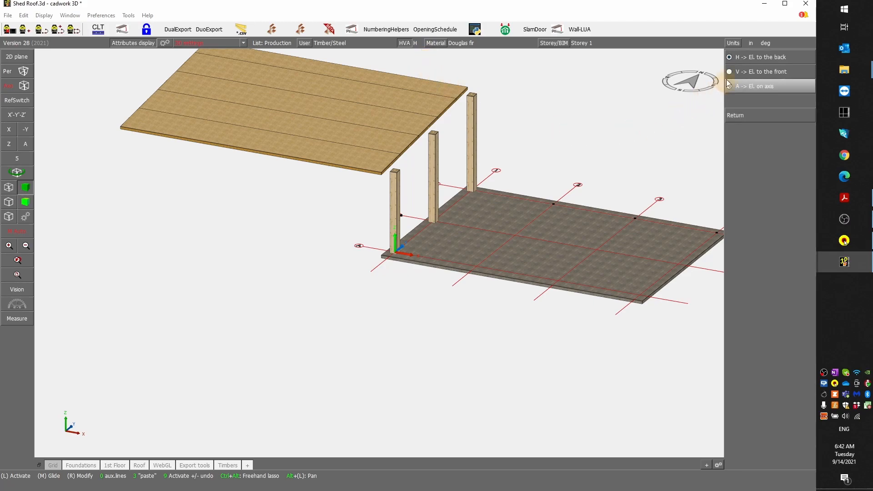
click(769, 58)
- Activate all five CLT roof panels and move them 65' along X to sit over the posts and slab
scroll(409, 253, up, 5)
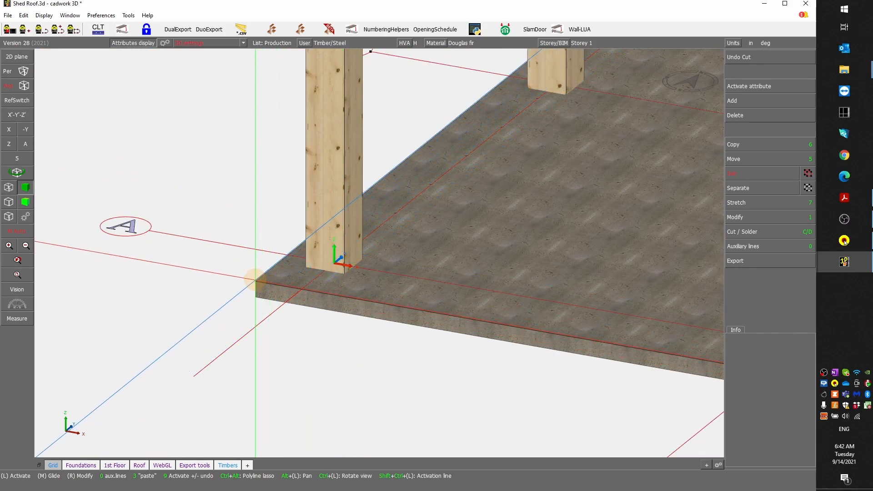
ctrl+drag(377, 254, 379, 253)
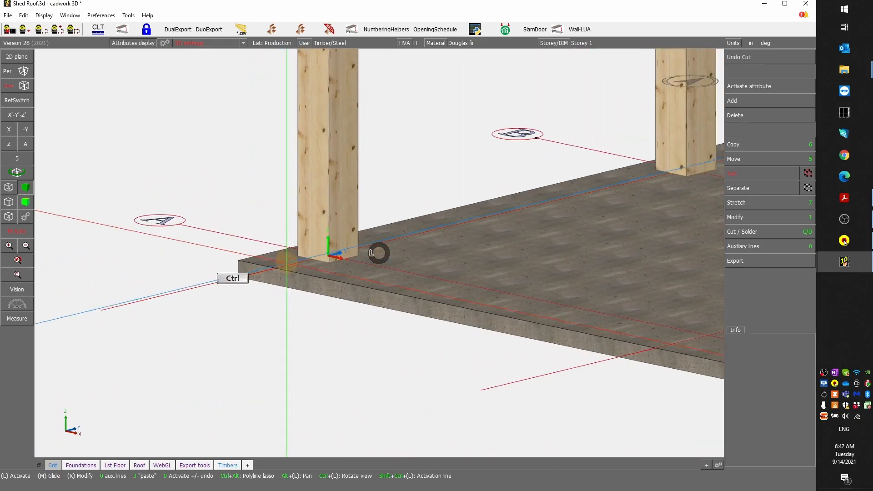
scroll(206, 275, down, 4)
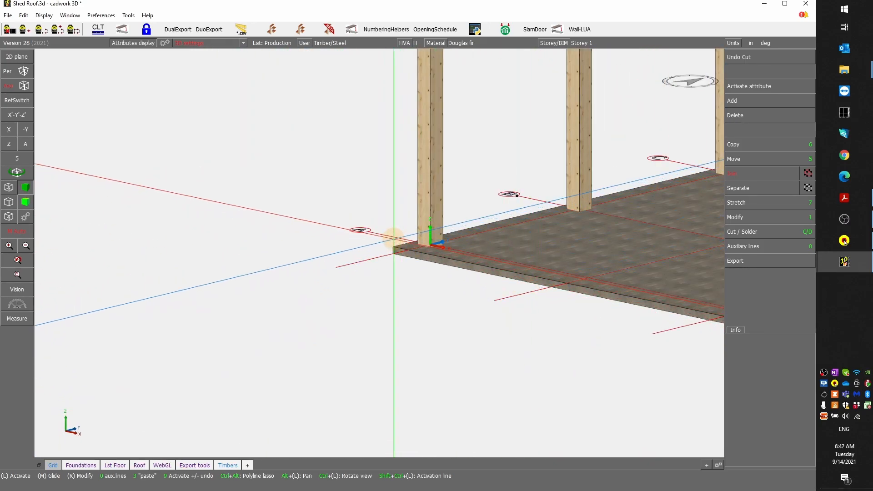
scroll(394, 237, down, 5)
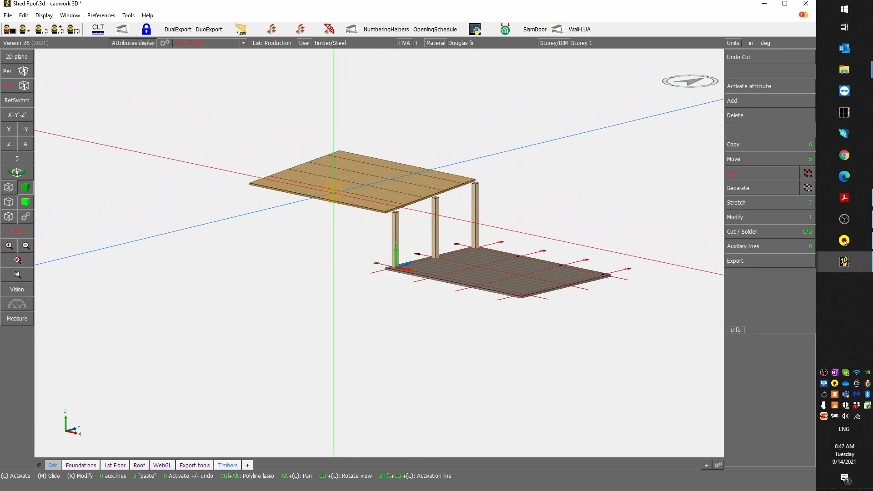
scroll(385, 248, up, 5)
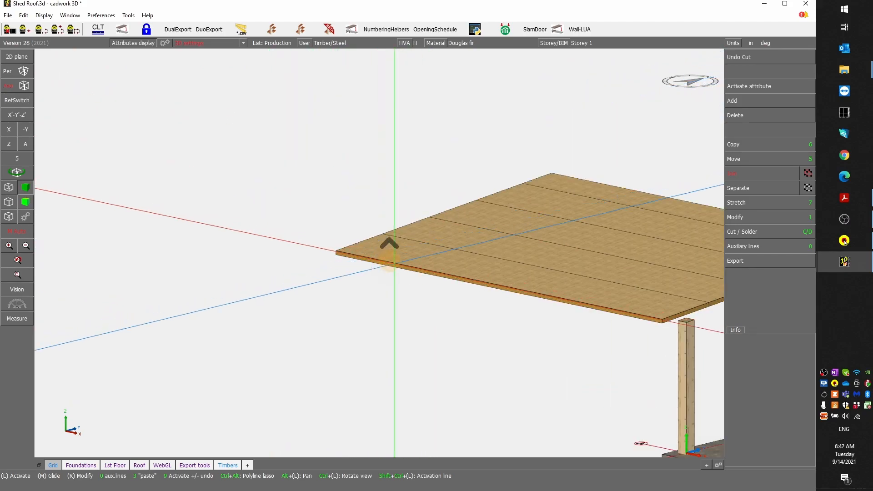
click(399, 257)
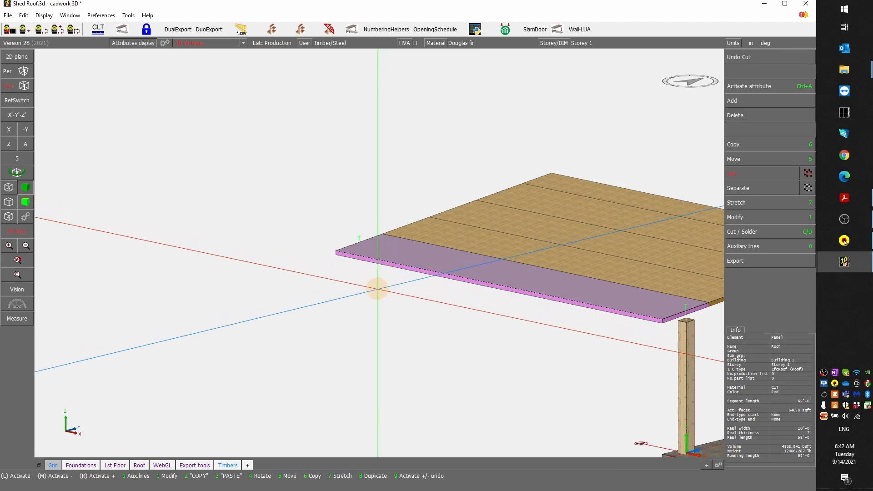
ctrl+shift+right_drag(363, 302, 596, 176)
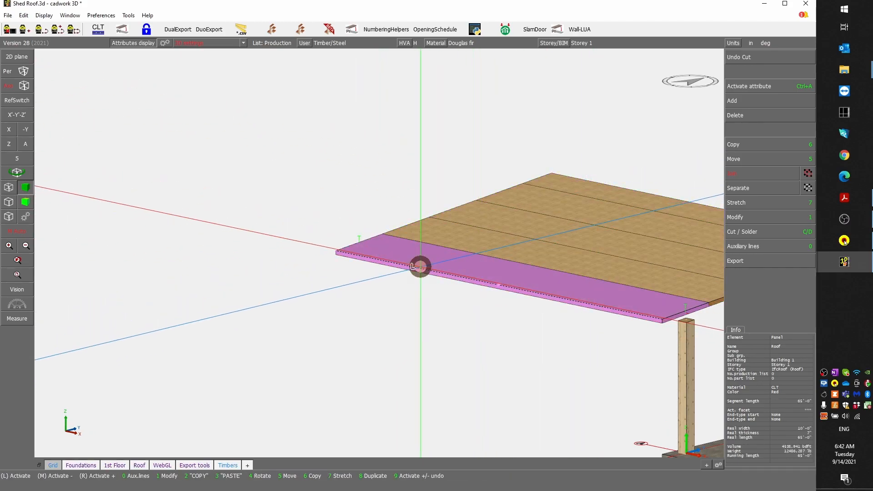
ctrl+shift+right_drag(405, 298, 598, 173)
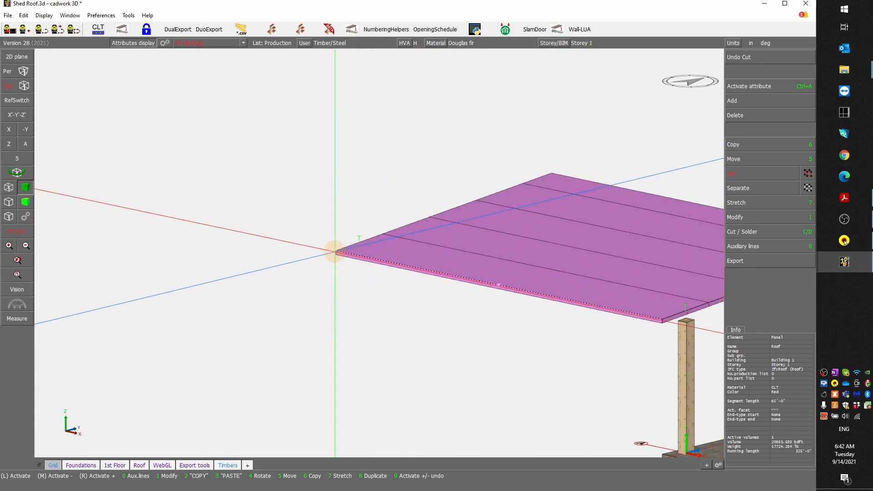
scroll(374, 291, down, 2)
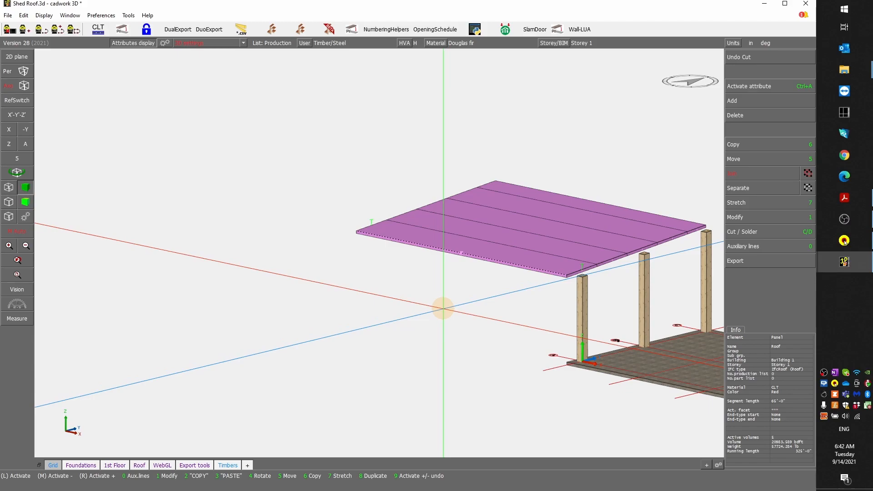
key(5)
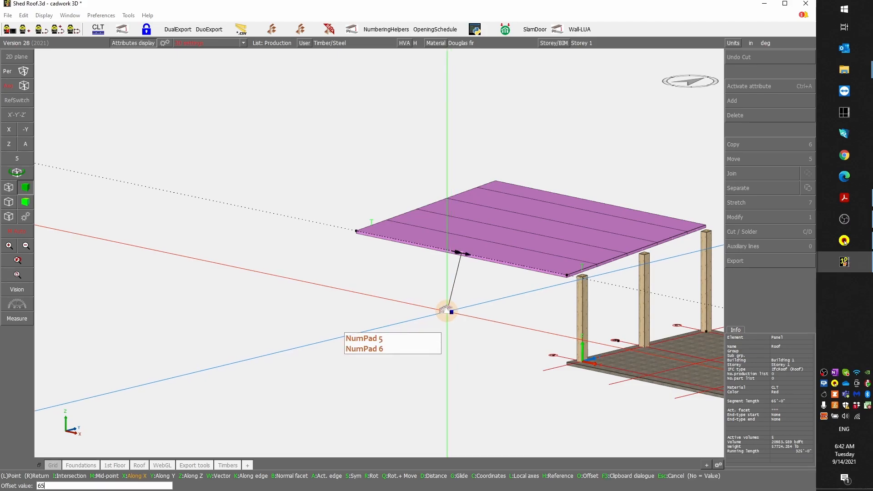
text(65')
key(Return)
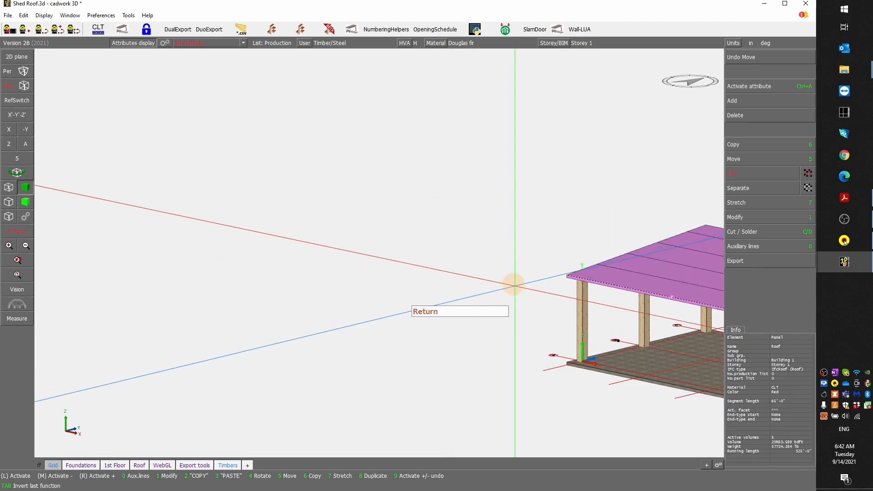
- View the repositioned roof in plan, clear its activation, and switch to a wireframe axonometric view
click(13, 147)
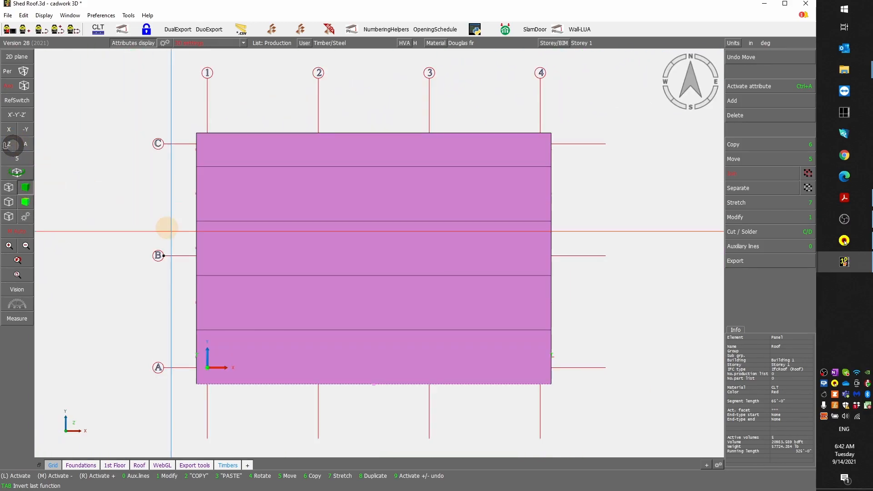
click(111, 262)
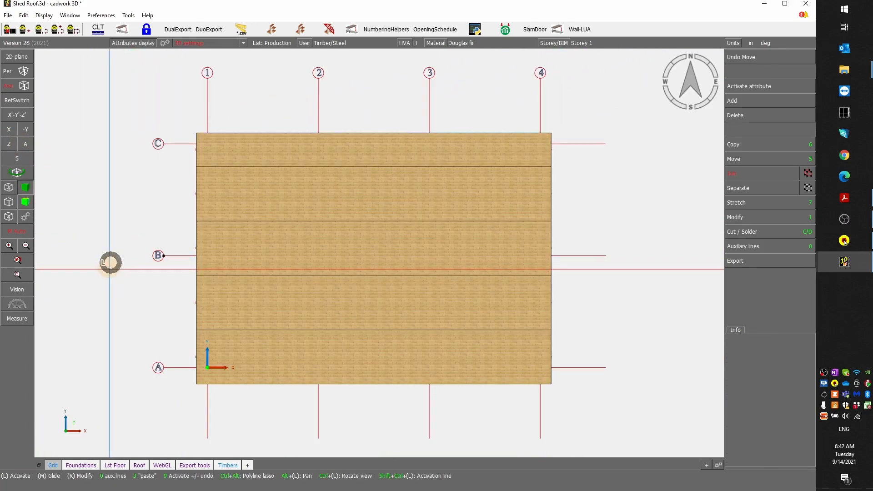
click(7, 187)
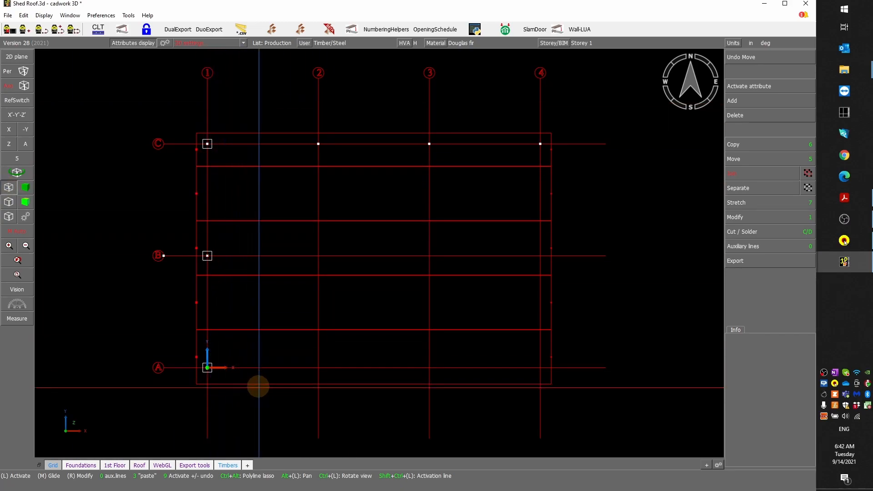
click(24, 145)
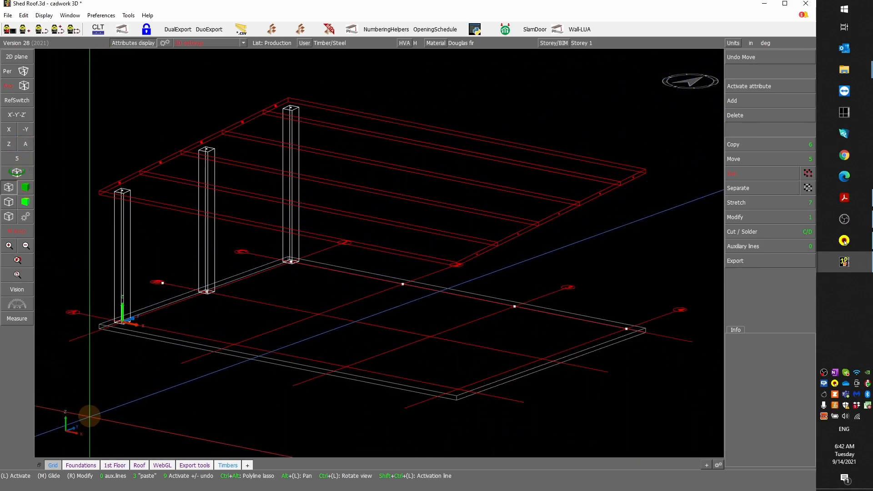
- Copy the three posts on grid line 1 with 3 copies, using the vector from grid line 1 to grid line 2
ctrl+drag(139, 309, 371, 253)
click(110, 277)
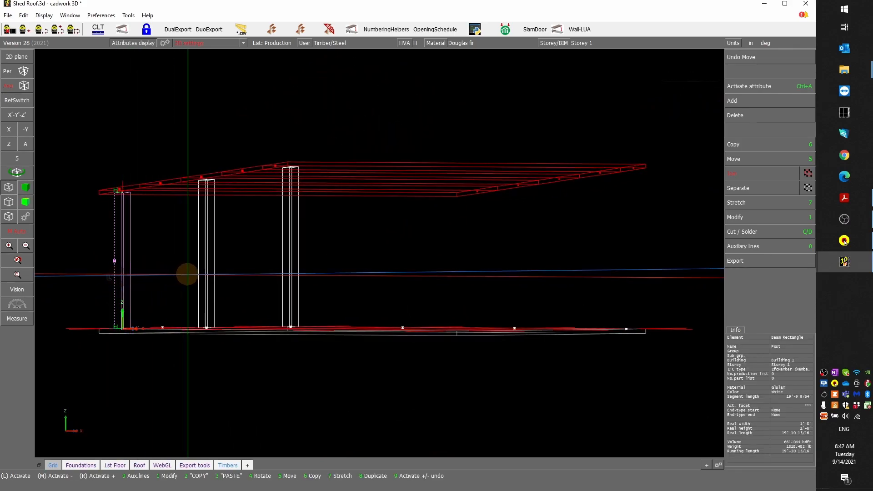
right_click(198, 274)
right_click(289, 264)
ctrl+drag(242, 252, 376, 255)
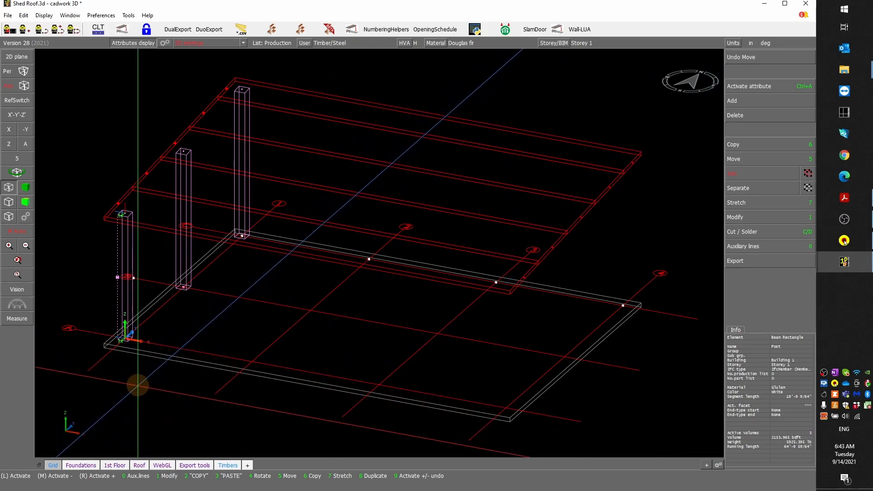
scroll(134, 339, up, 1)
scroll(398, 228, down, 1)
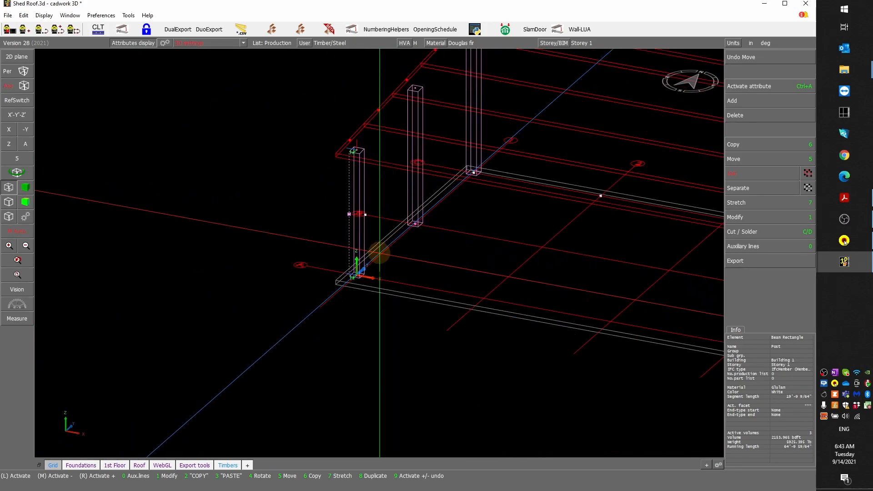
scroll(381, 253, down, 1)
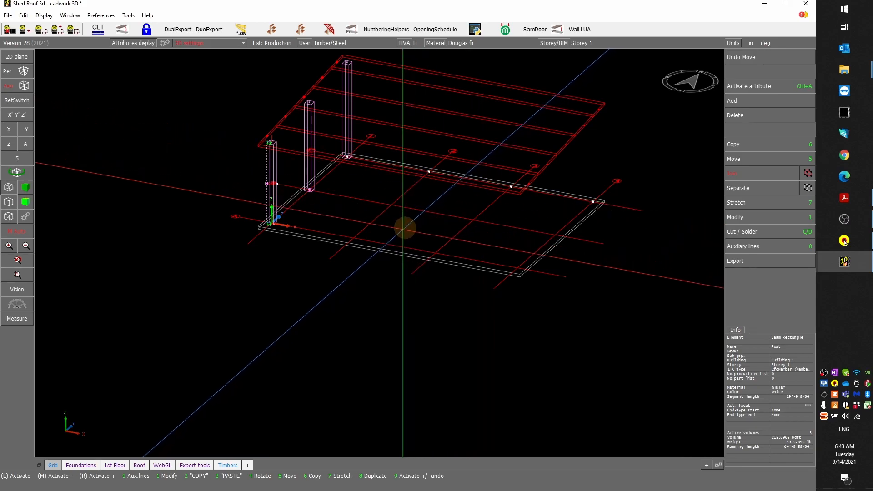
scroll(379, 253, up, 2)
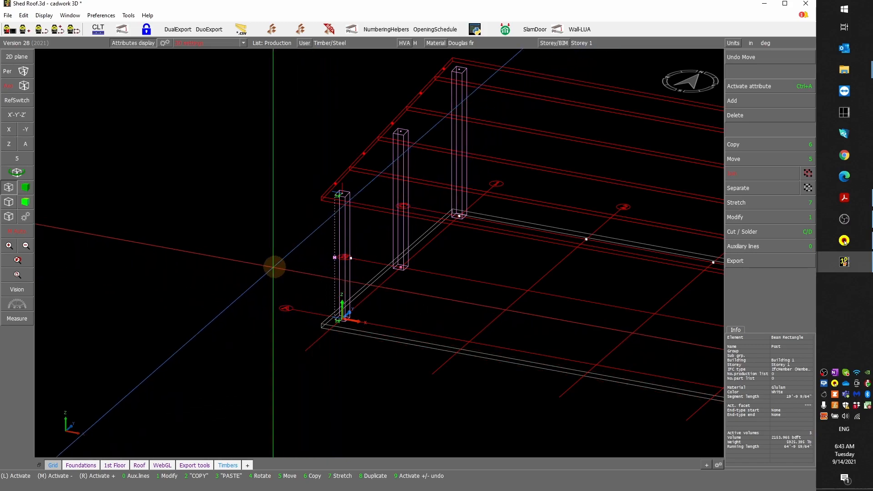
key(6)
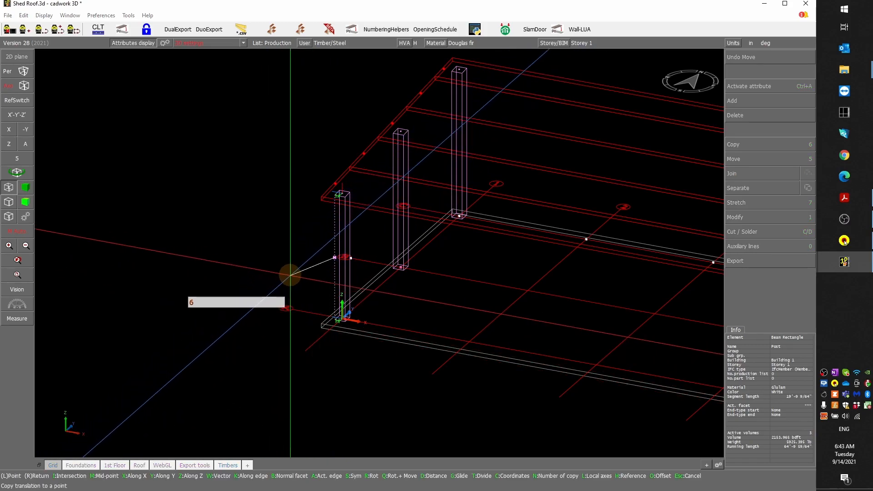
scroll(538, 214, down, 2)
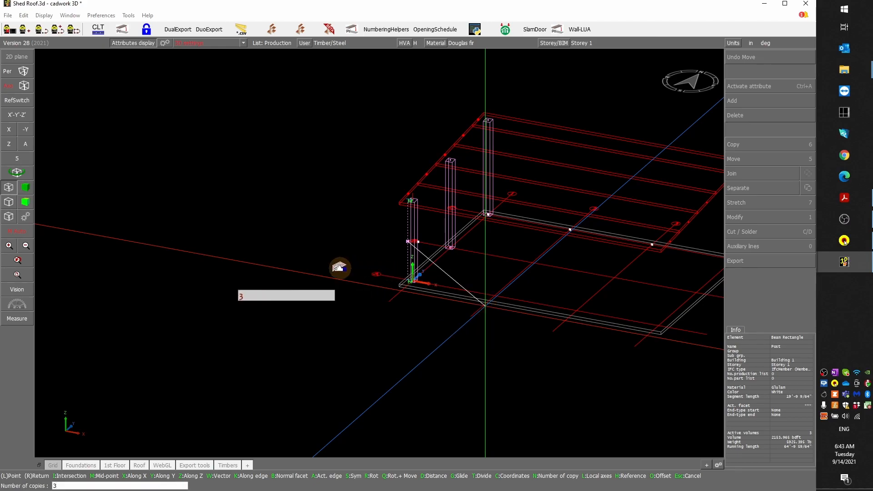
key(Return)
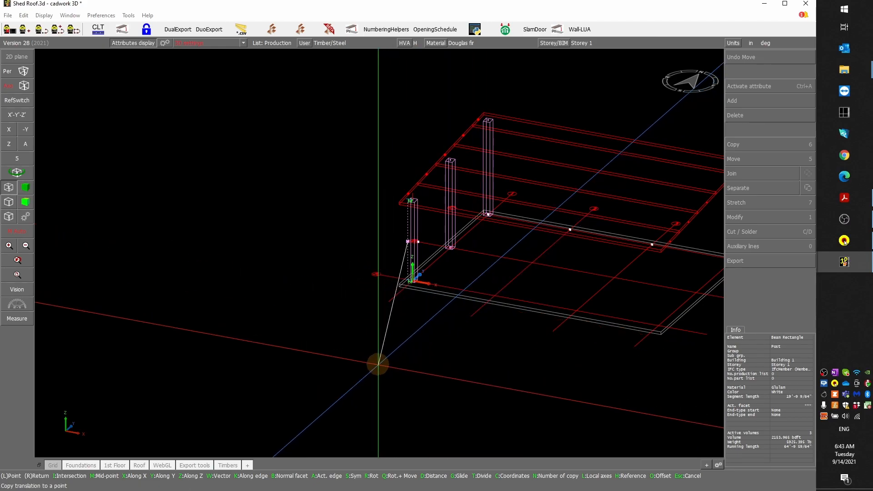
key(w)
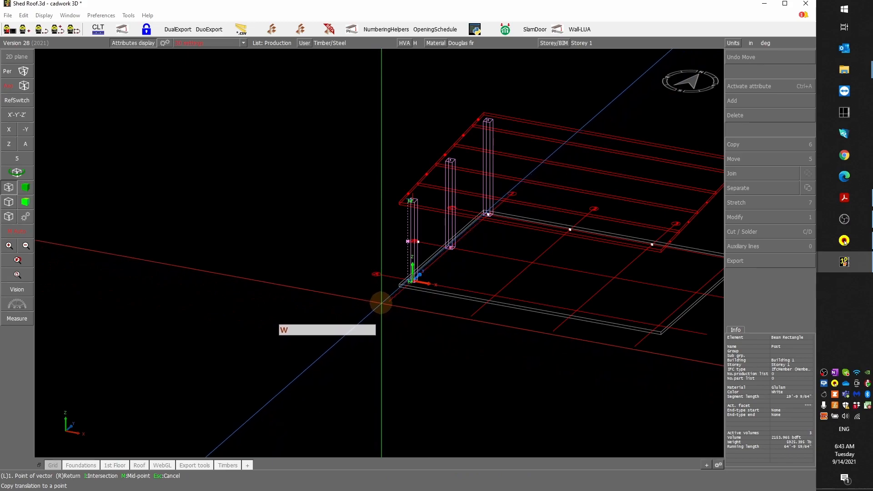
click(470, 316)
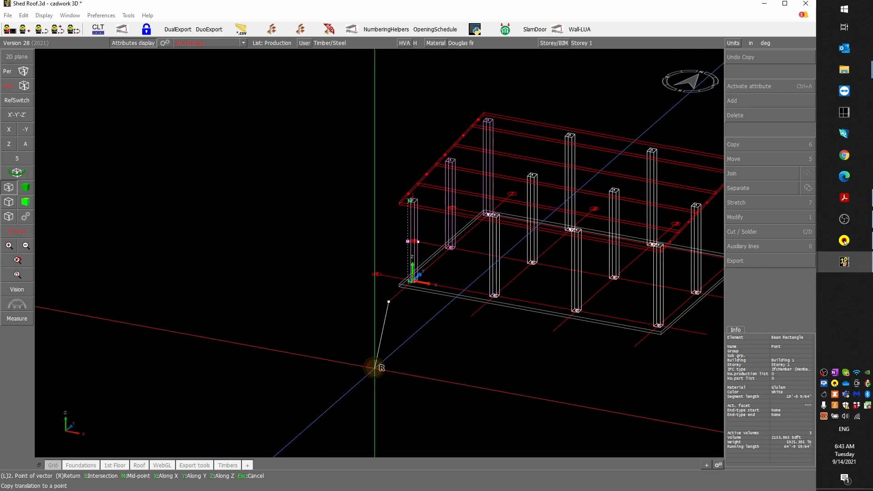
click(374, 368)
- Delete the corner post at the intersection of grid lines A and 4
scroll(378, 253, up, 5)
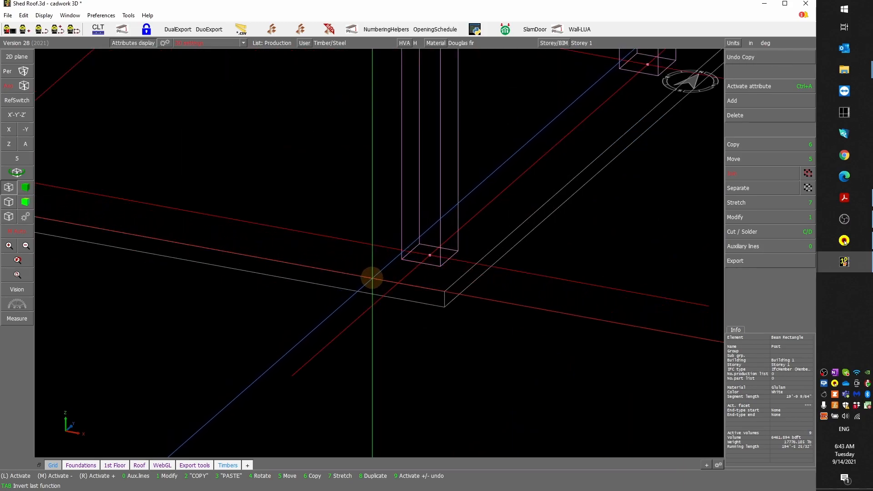
shift+drag(263, 342, 463, 374)
scroll(377, 250, down, 4)
ctrl+drag(373, 230, 371, 253)
scroll(378, 251, down, 4)
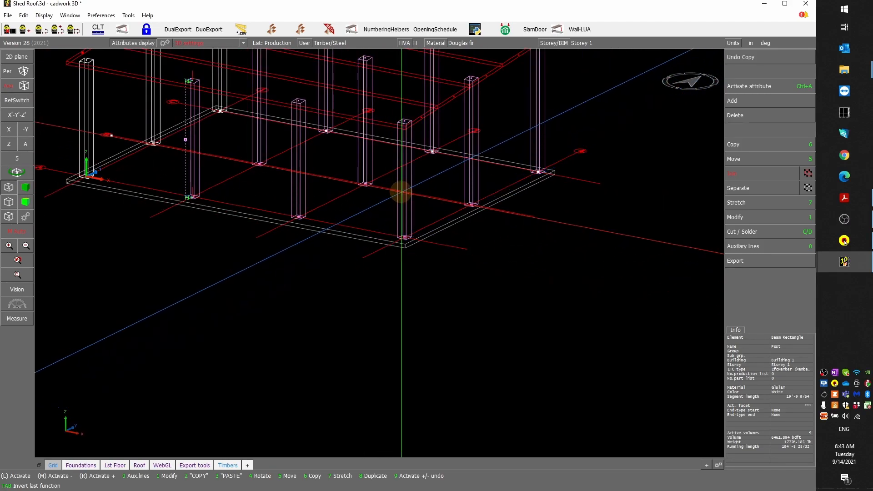
click(400, 193)
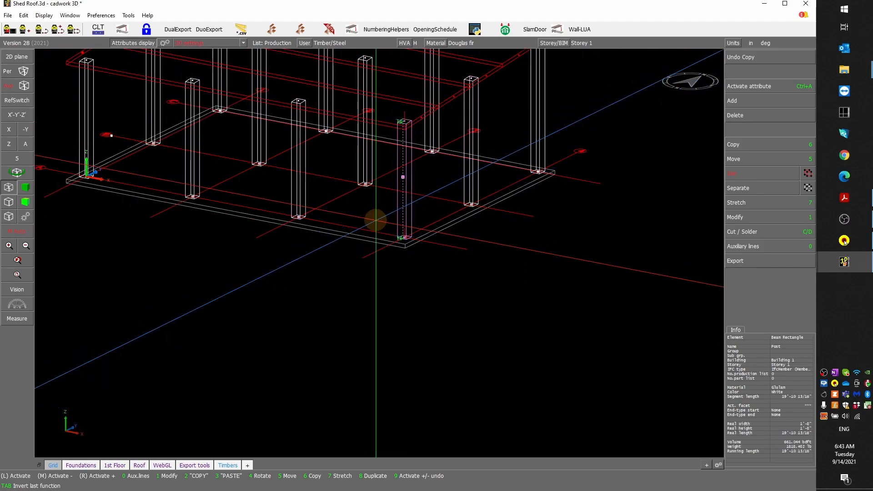
key(Delete)
- Delete the three posts on grid line B at grid lines 1, 2 and 3, keeping the one at grid line 4
ctrl+drag(382, 246, 374, 253)
scroll(278, 70, up, 2)
middle_drag(278, 70, 376, 250)
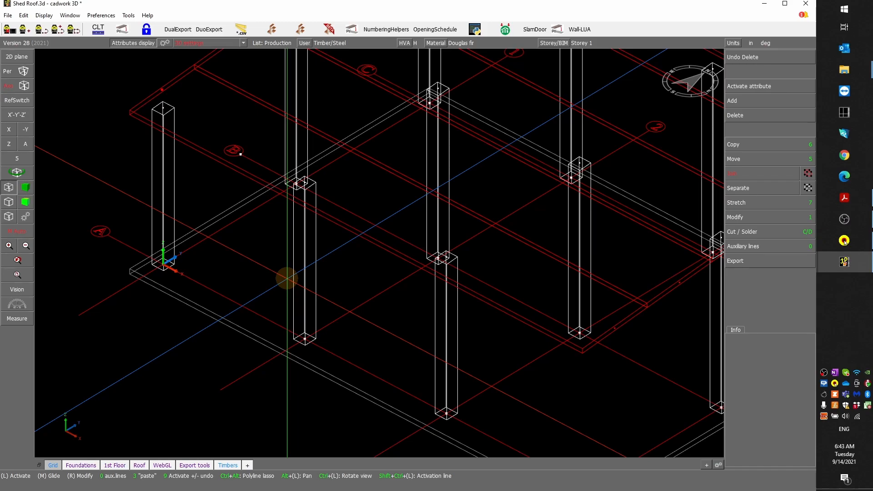
scroll(258, 238, down, 2)
middle_drag(257, 238, 378, 254)
ctrl+drag(377, 281, 378, 254)
click(393, 212)
ctrl+drag(442, 249, 377, 250)
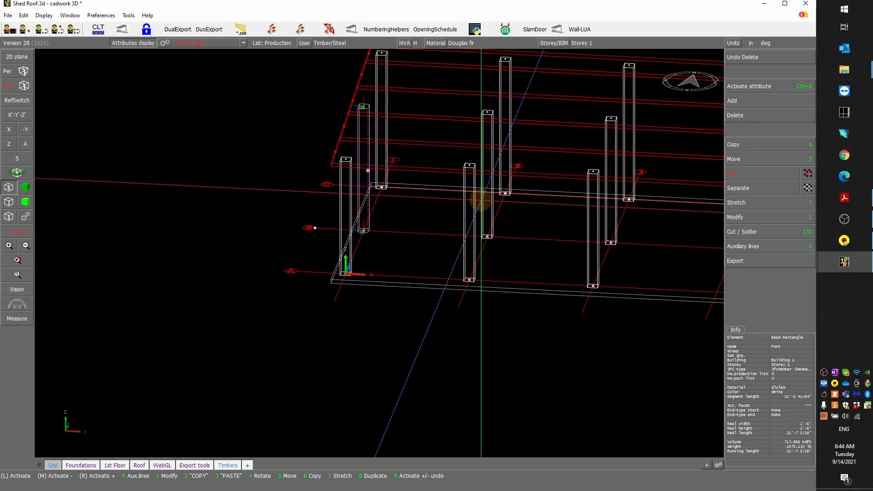
click(482, 199)
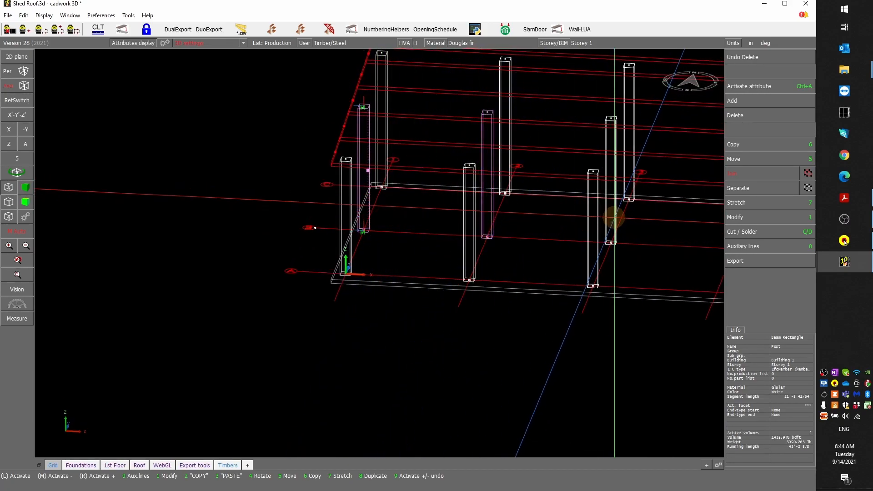
scroll(626, 246, down, 2)
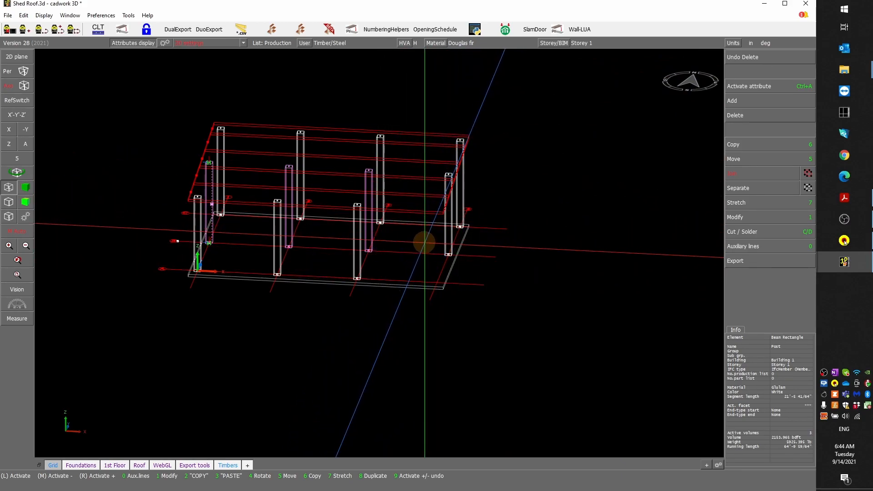
key(Delete)
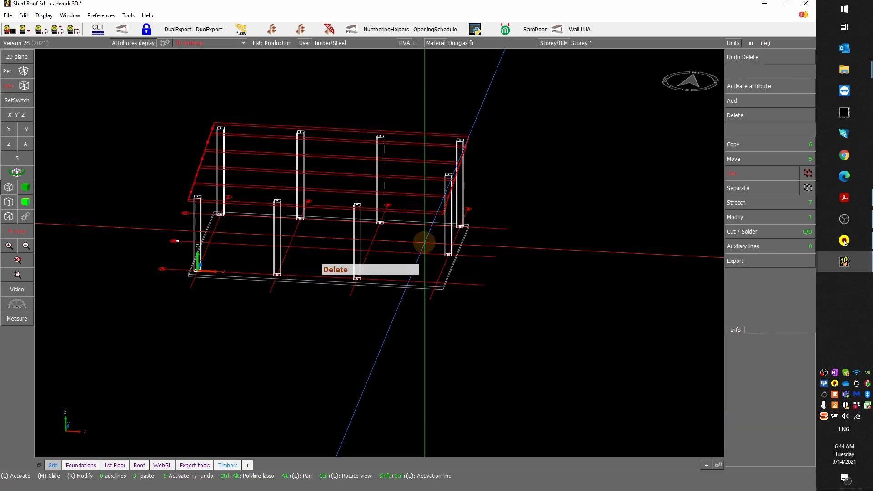
ctrl+drag(544, 251, 476, 171)
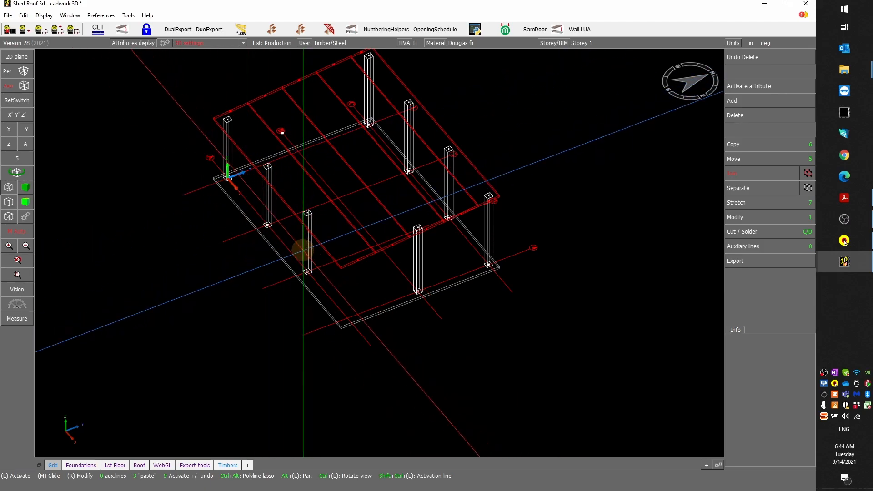
ctrl+drag(207, 312, 376, 255)
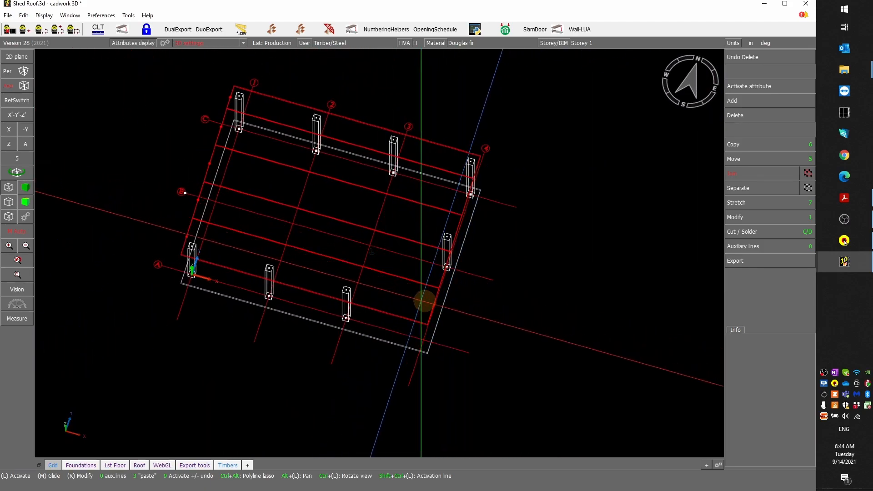
- Examine one roof panel and the arrangement of the posts beneath the roof from oblique views
click(401, 298)
click(403, 266)
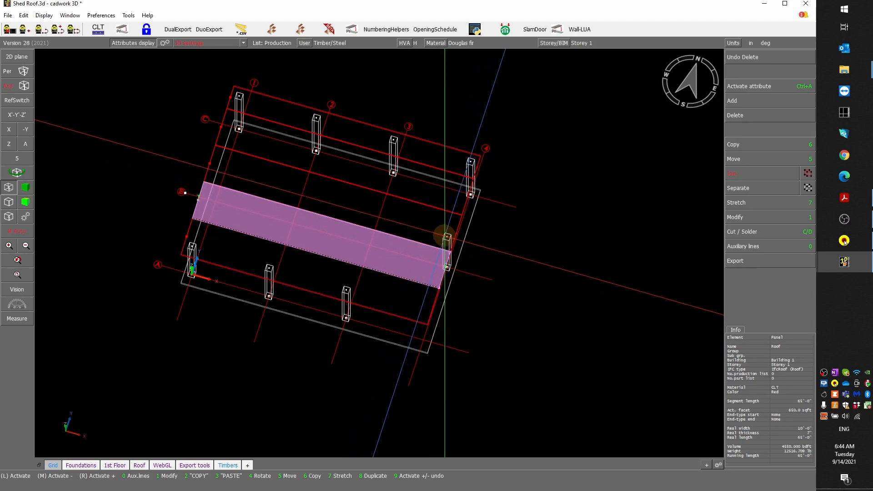
ctrl+drag(408, 252, 390, 205)
scroll(389, 204, up, 5)
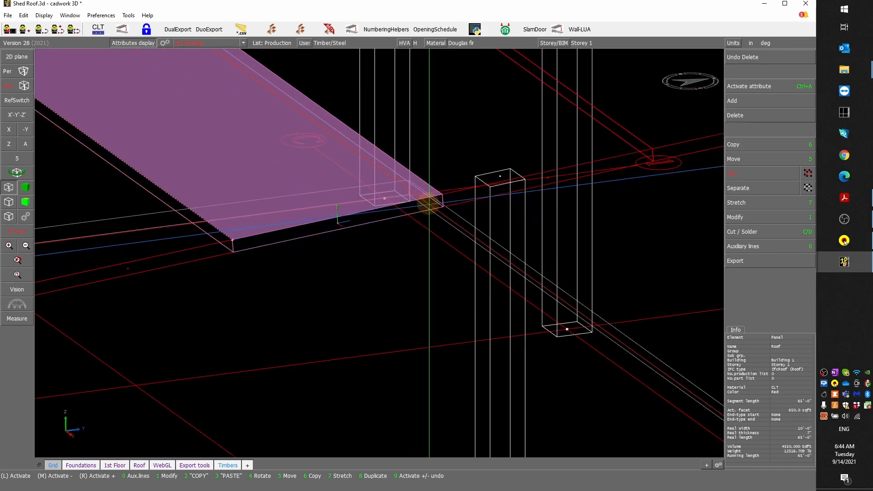
scroll(423, 200, down, 5)
scroll(377, 213, up, 2)
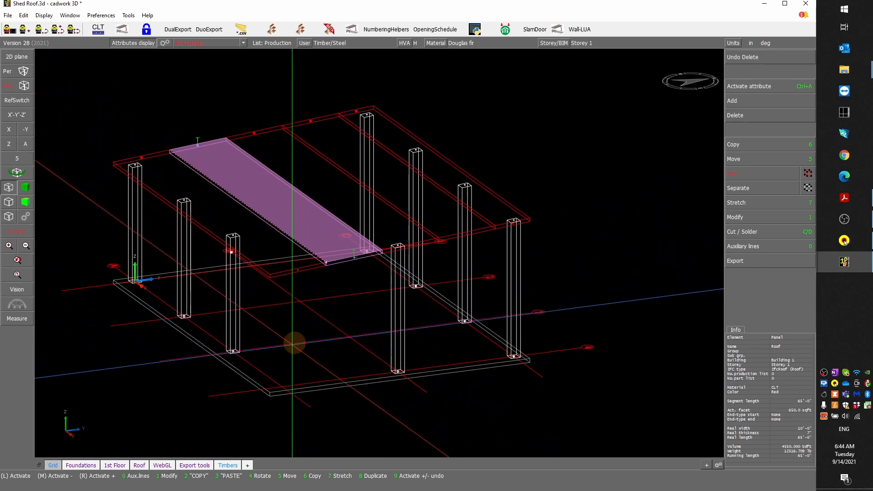
mouse_move(168, 396)
ctrl+middle_down()
mouse_move(387, 251)
mouse_move(168, 396)
ctrl+middle_up()
middle_drag(169, 292, 376, 198)
scroll(376, 199, down, 3)
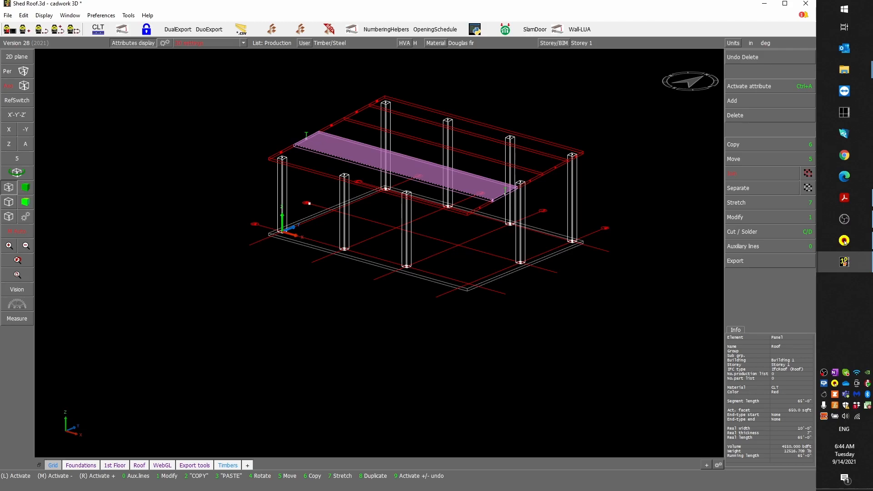
- Switch to Shed Roof.pdf in Acrobat Reader, examine the frame sections and the page 1 perspective, and return to the cadwork model
click(845, 198)
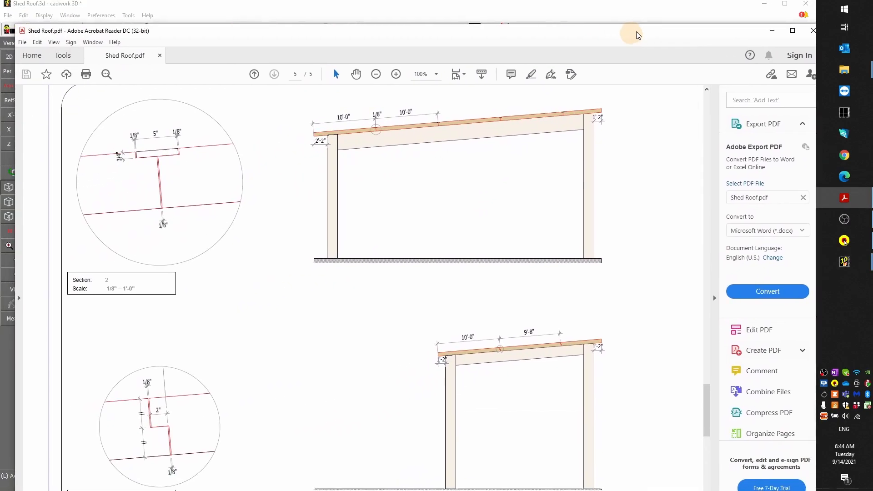
drag(653, 31, 608, 59)
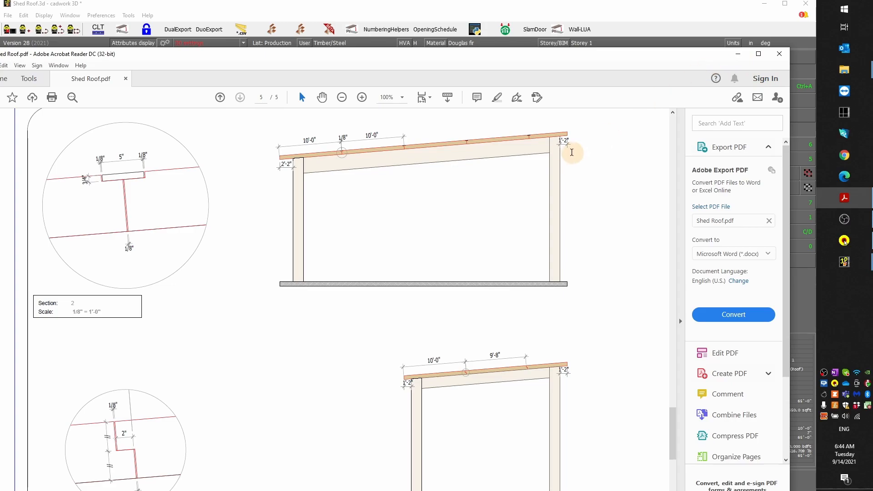
scroll(626, 370, up, 5)
drag(673, 400, 677, 193)
middle_drag(380, 223, 312, 239)
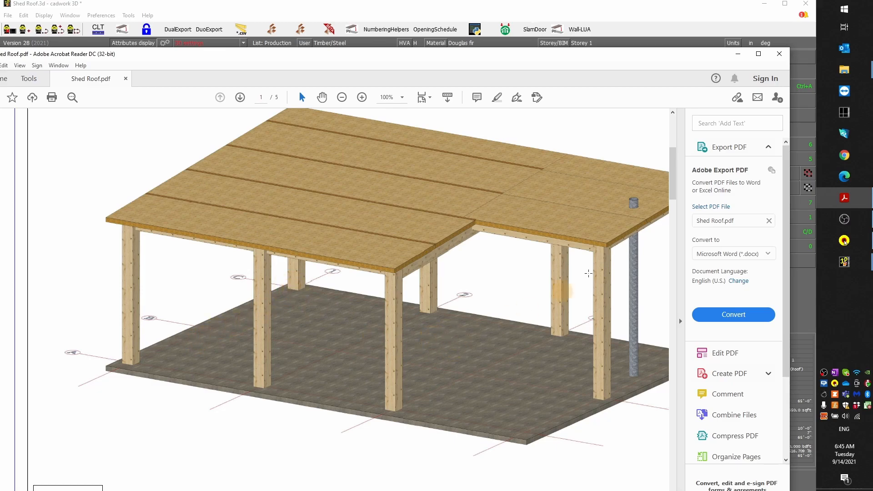
click(738, 53)
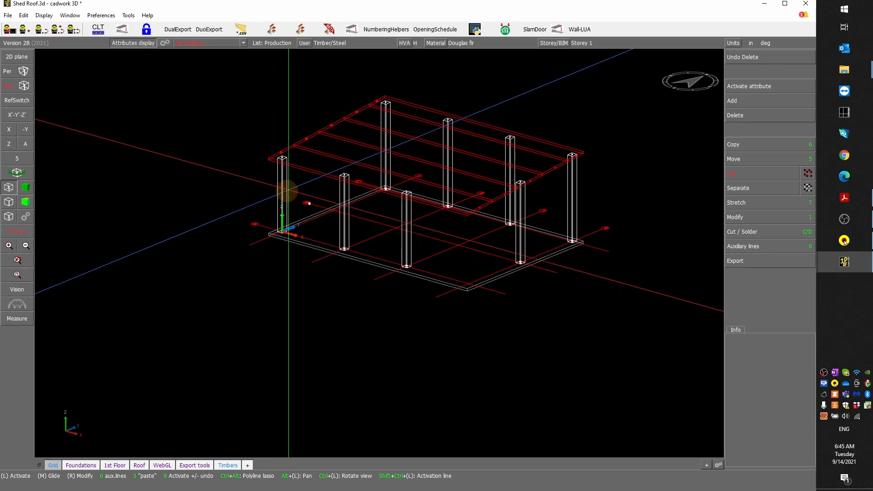
- Activate the two posts at grid intersections A1 and C1 and isolate them in the model
click(282, 194)
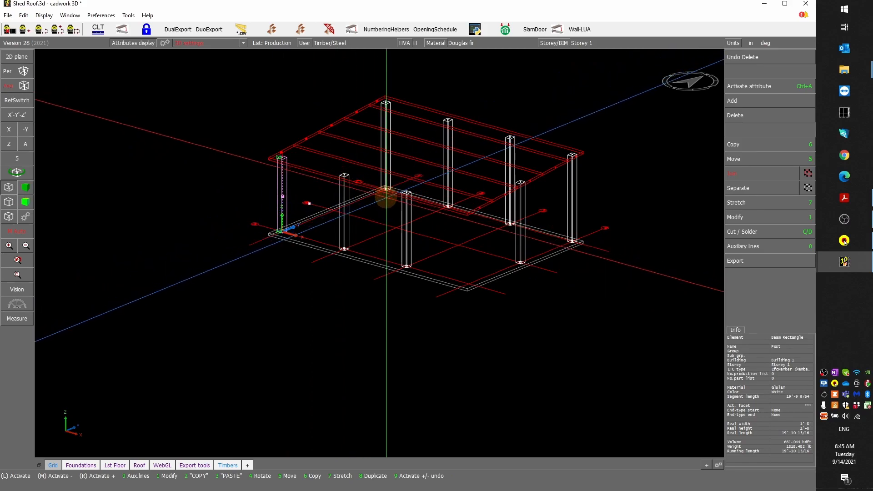
ctrl+middle_drag(386, 199, 371, 253)
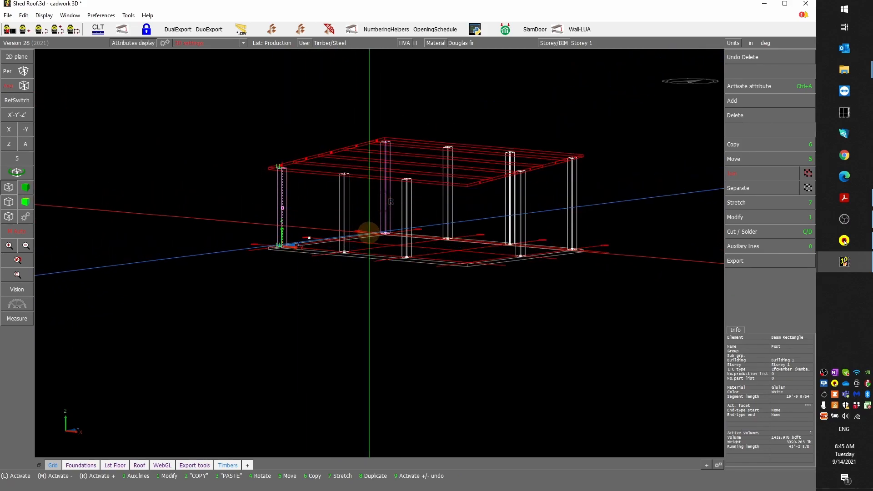
key(KP_Divide)
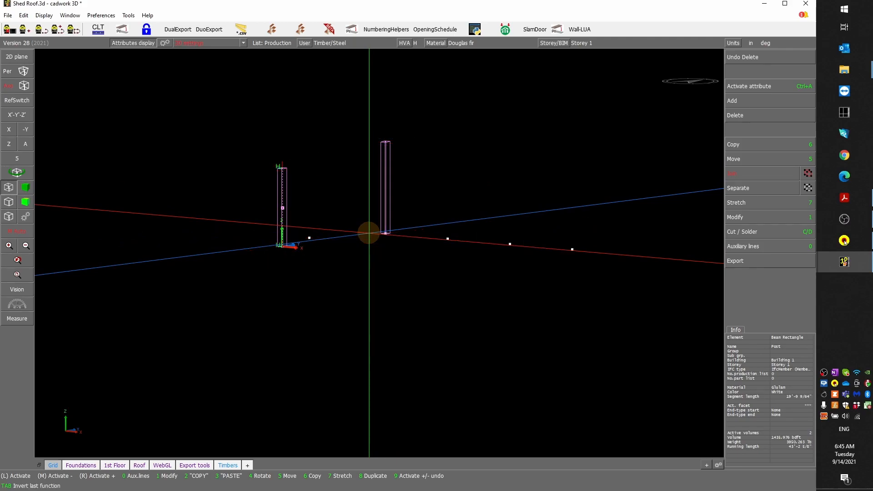
- Add midpoint nodes on the inward-facing top edges of the two isolated posts
ctrl+middle_drag(323, 176, 361, 221)
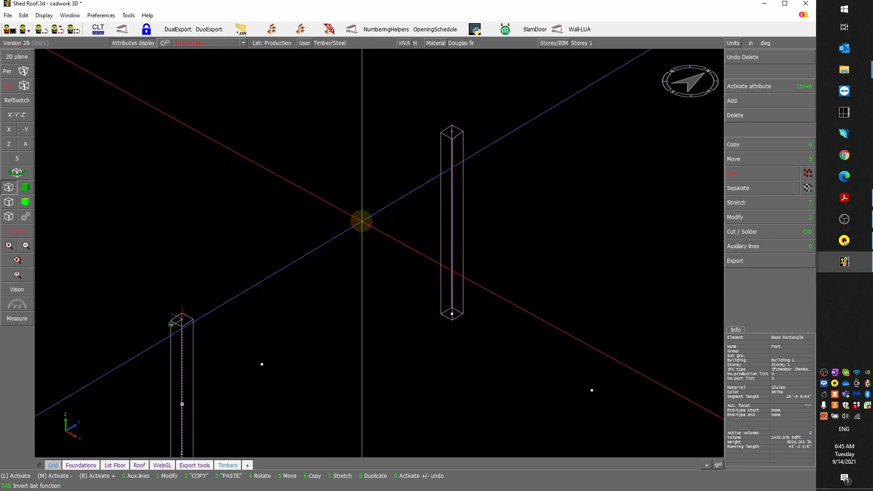
scroll(361, 221, up, 2)
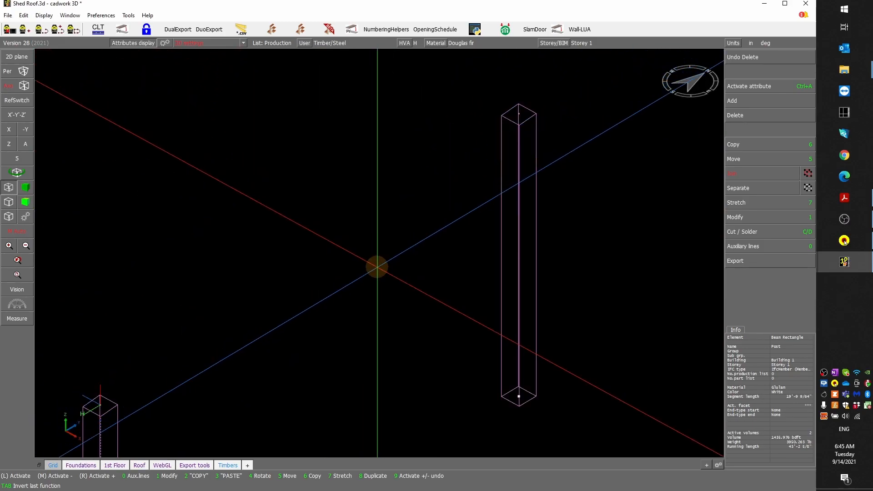
scroll(377, 267, up, 5)
key(m)
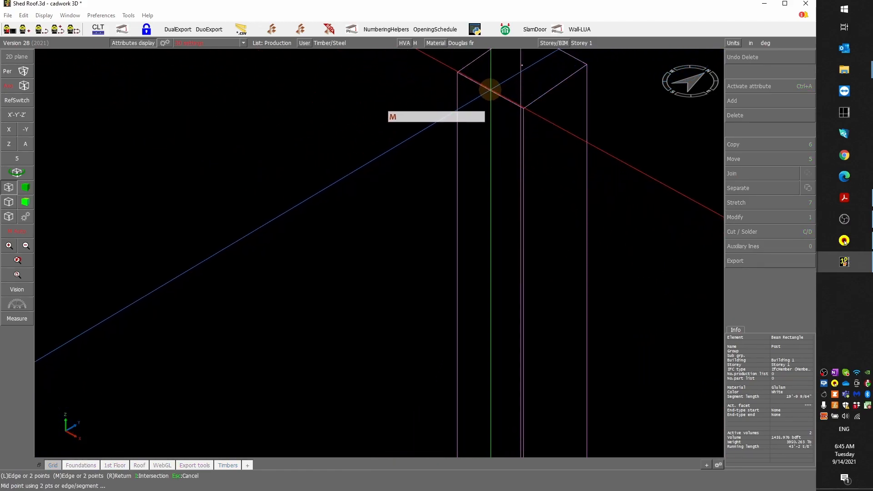
click(491, 89)
scroll(367, 265, down, 7)
scroll(248, 328, up, 4)
scroll(379, 253, up, 4)
click(350, 210)
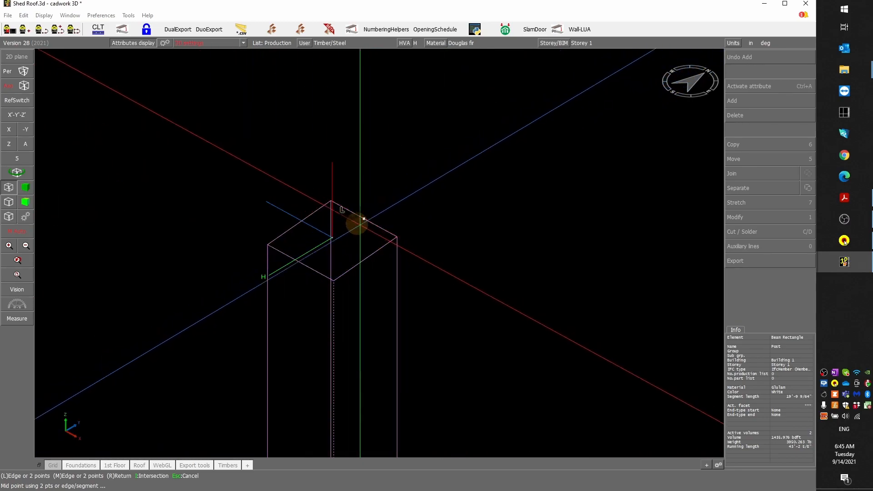
scroll(464, 207, down, 5)
key(Escape)
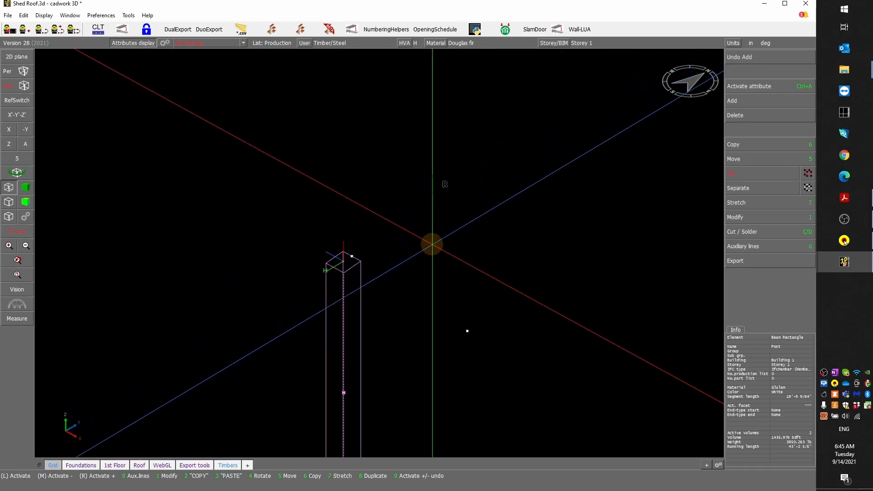
- Add a rectangular glulam beam named Girt, 8 in wide and 2'-6" high, between the two post-top midpoints with its top on them
scroll(594, 143, down, 4)
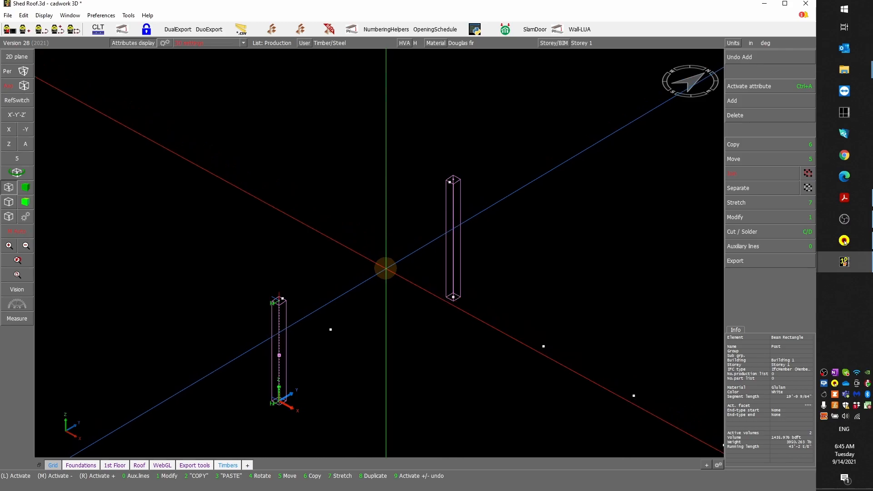
key(l)
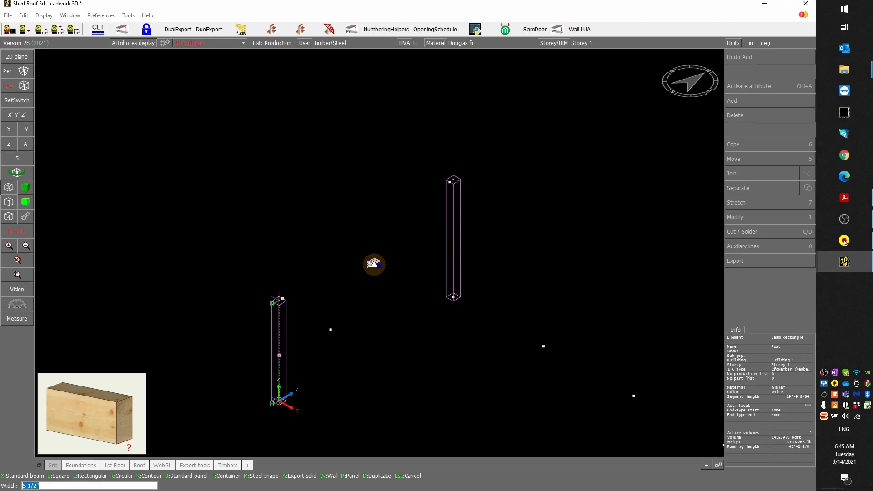
key(Return)
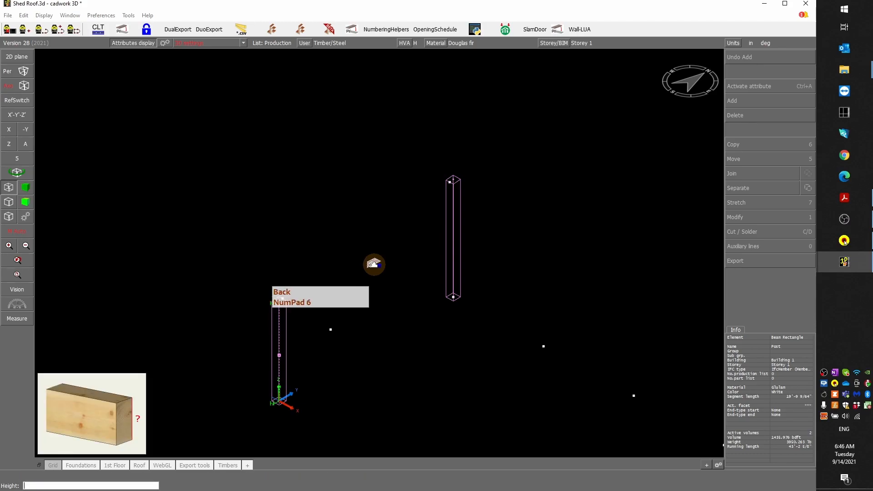
key(Return)
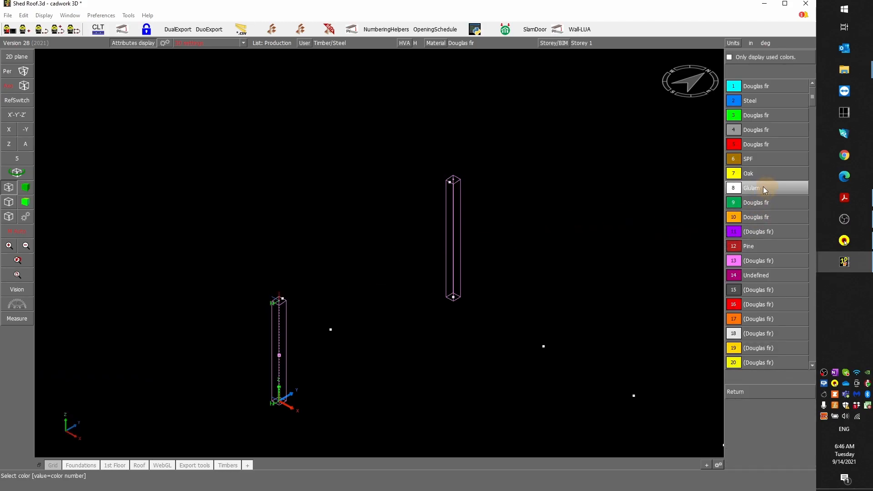
click(762, 189)
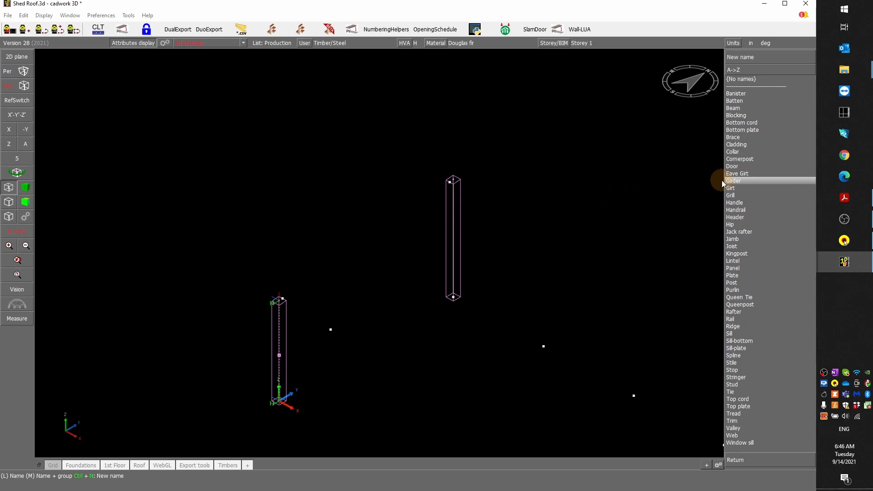
click(754, 188)
scroll(377, 250, up, 6)
click(431, 216)
scroll(308, 308, down, 5)
scroll(236, 354, up, 5)
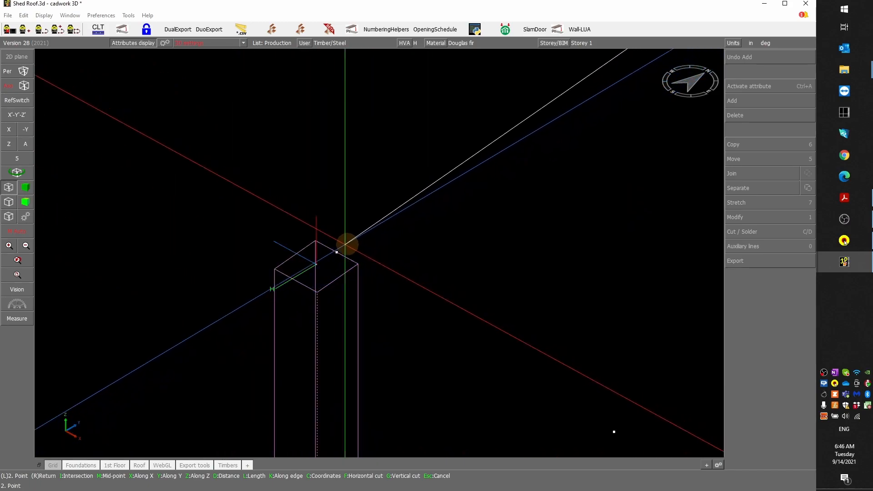
click(335, 251)
scroll(345, 172, down, 5)
scroll(344, 174, down, 1)
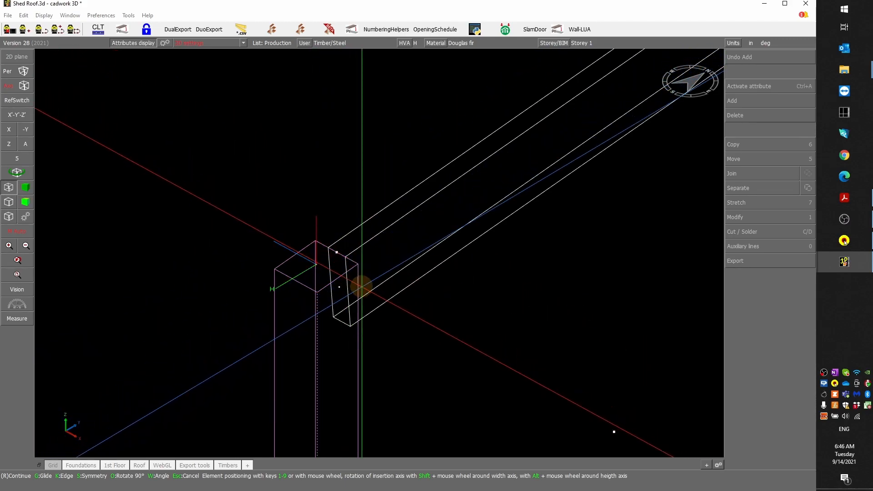
right_click(362, 287)
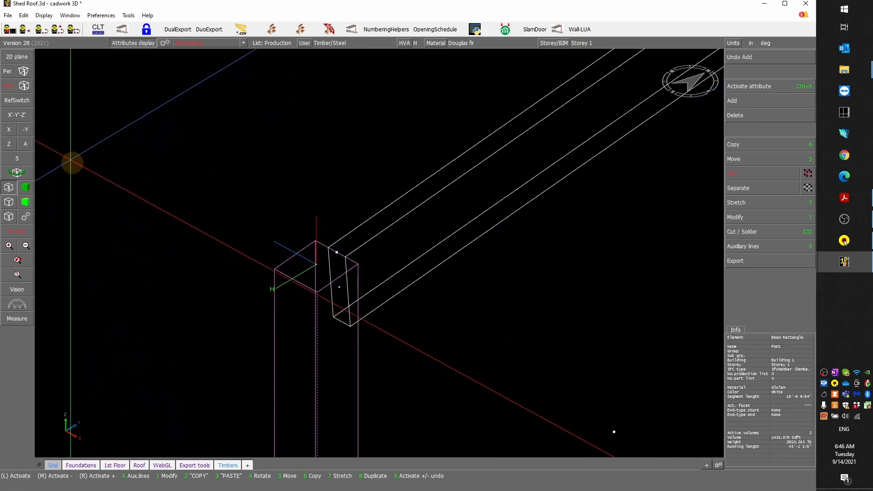
- Show the model shaded, examine how the girt meets both posts, and clear the activation
click(23, 190)
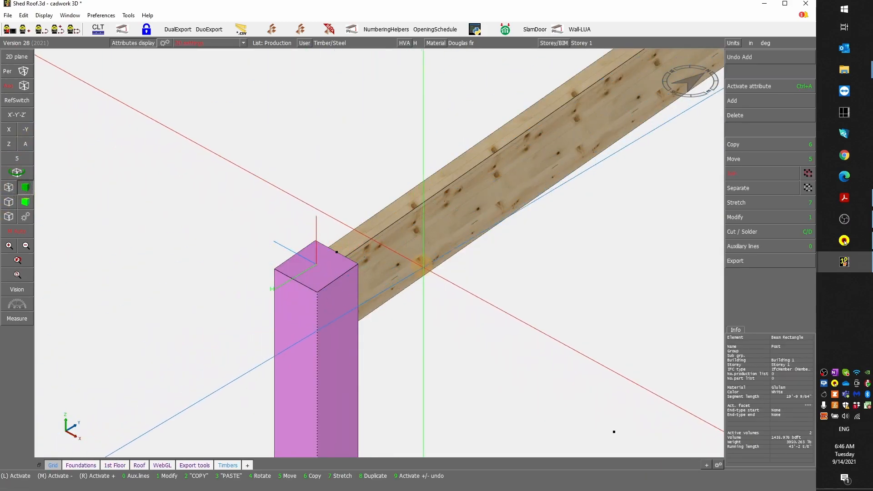
ctrl+drag(439, 275, 379, 253)
scroll(199, 170, down, 3)
scroll(156, 148, up, 6)
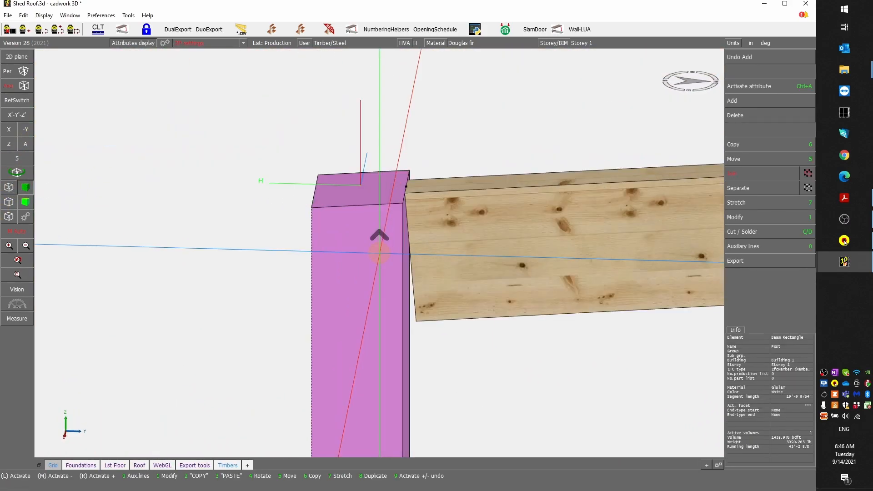
scroll(489, 248, down, 8)
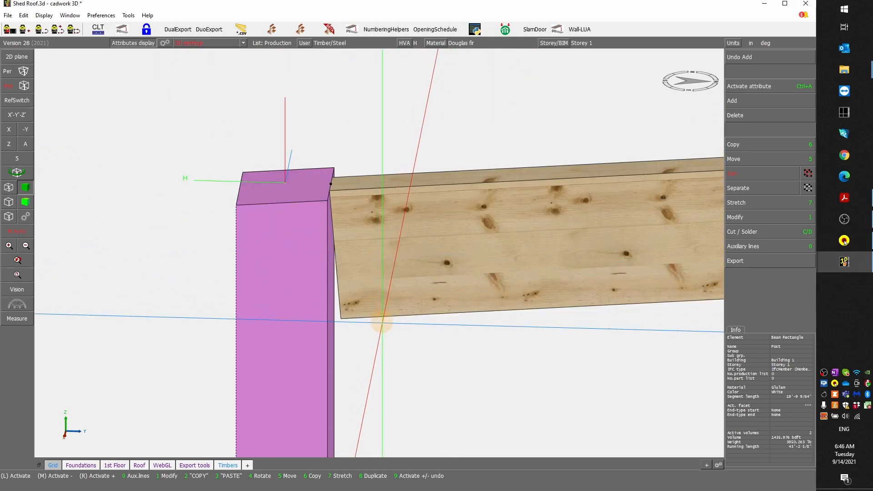
scroll(561, 230, up, 3)
scroll(381, 251, down, 4)
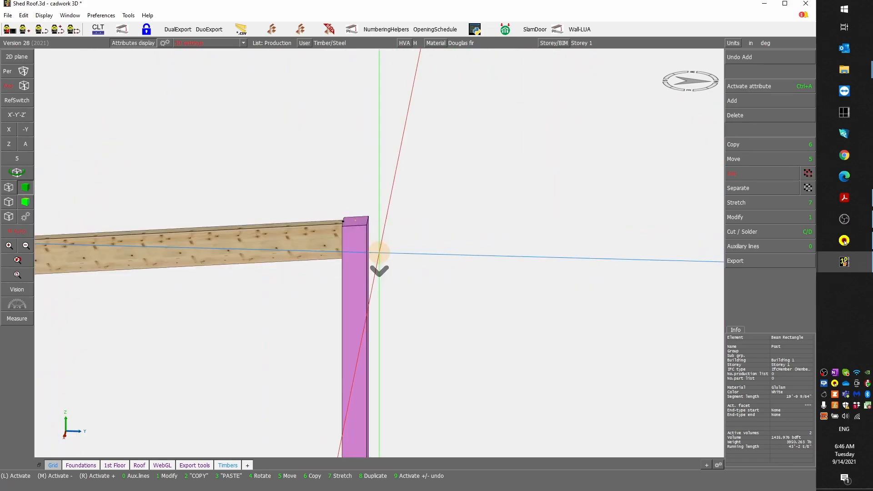
scroll(380, 251, up, 4)
click(345, 271)
click(53, 200)
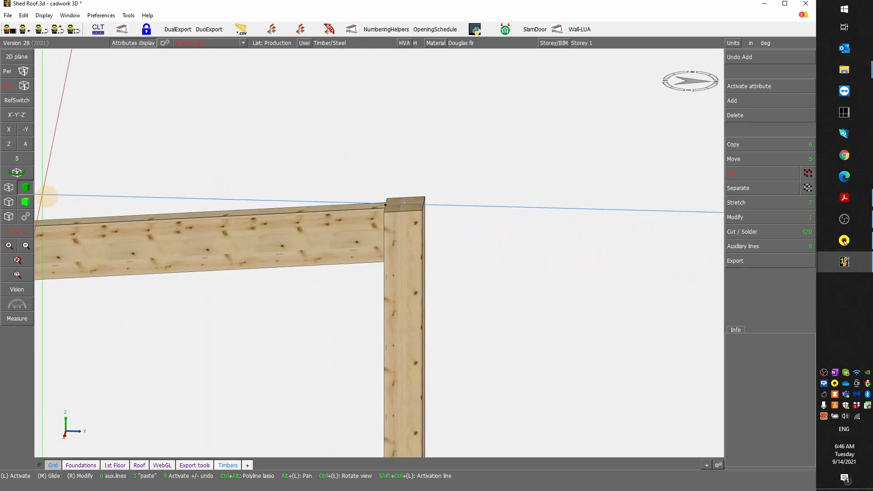
- In wireframe, stretch the girt's end at the grid A post by 10 in, into the post
click(6, 187)
scroll(375, 235, up, 4)
ctrl+drag(377, 254, 378, 254)
scroll(377, 253, down, 4)
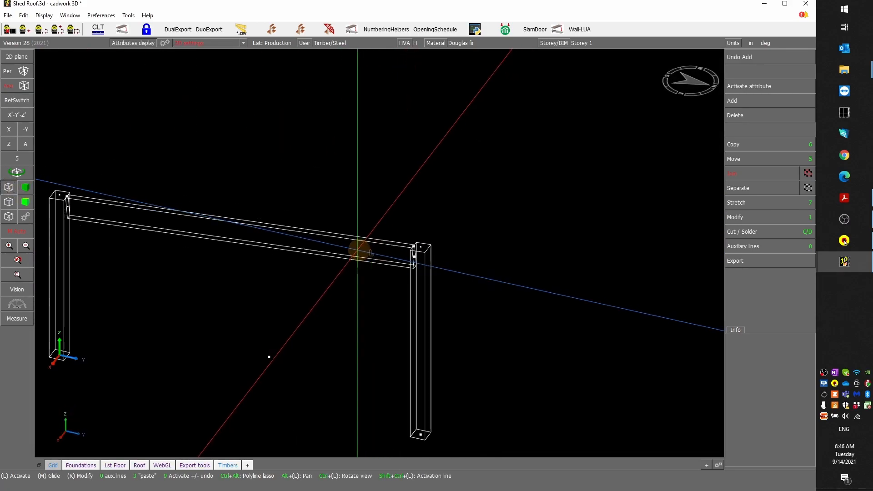
scroll(91, 203, up, 4)
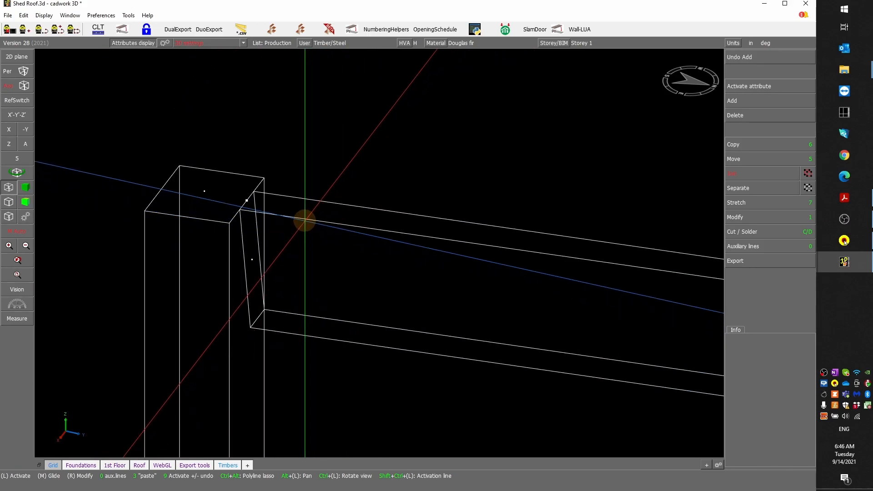
click(302, 219)
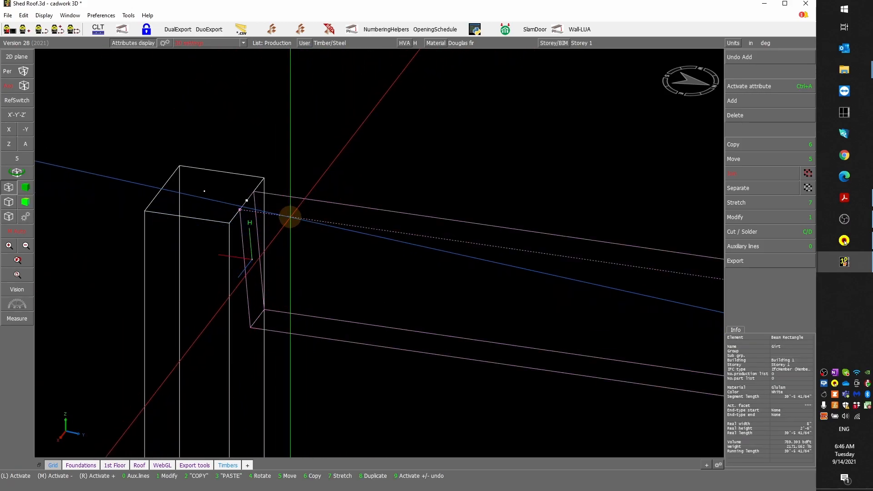
key(7)
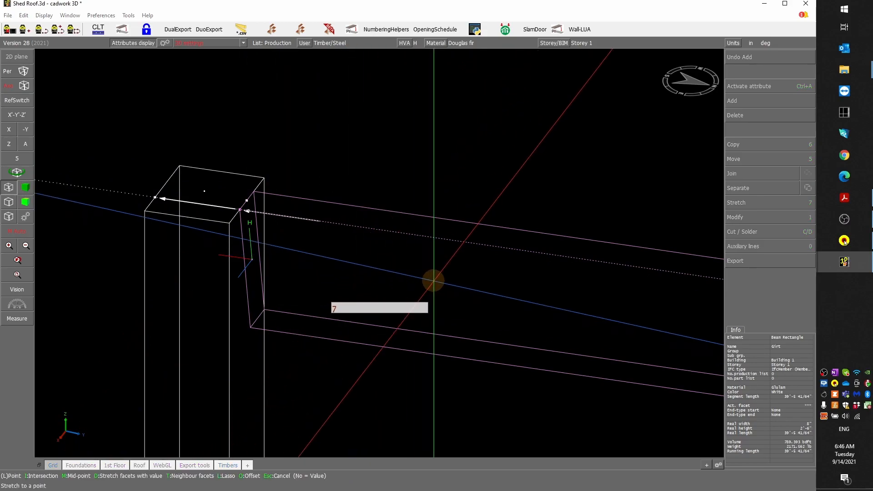
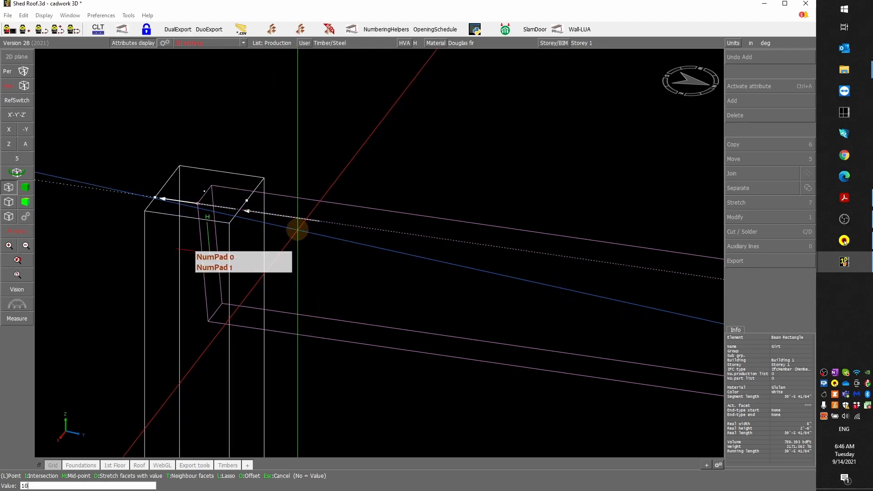
key(Return)
scroll(332, 213, down, 4)
scroll(366, 277, down, 4)
ctrl+middle_drag(380, 261, 374, 253)
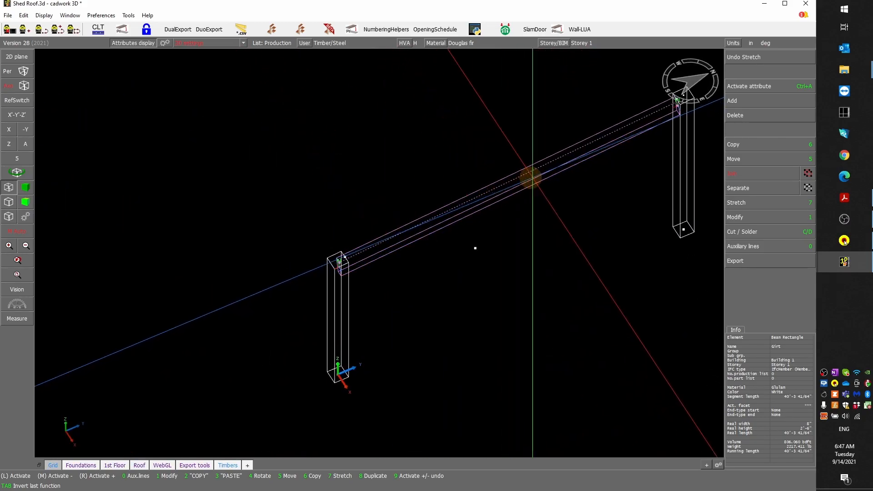
- Cut the girt's end at the grid C post flush with the post's inner face
scroll(369, 268, up, 3)
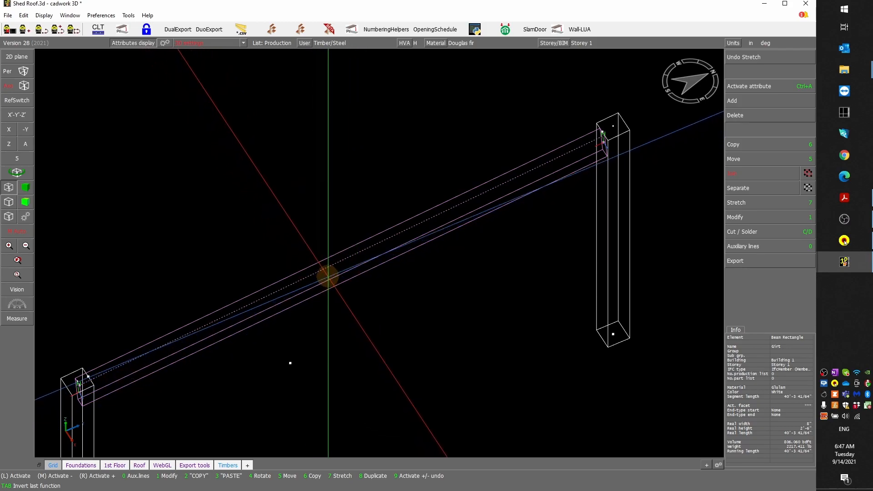
click(342, 260)
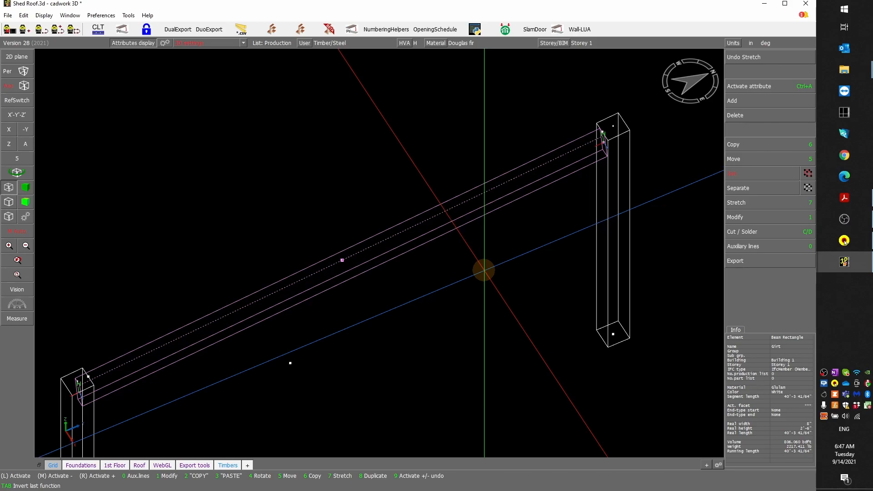
key(c)
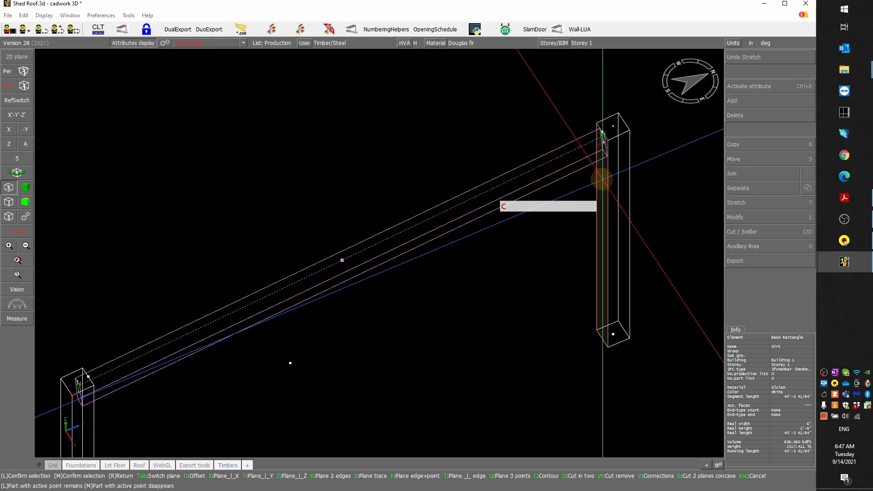
click(602, 180)
scroll(591, 156, up, 3)
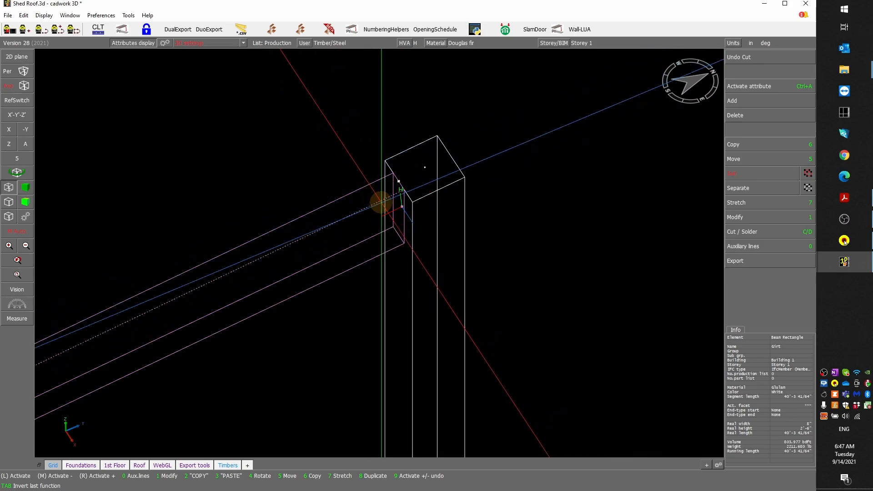
- Cut the girt's other end flush with the inner face of the grid A post
scroll(382, 252, down, 3)
ctrl+middle_drag(383, 279, 378, 253)
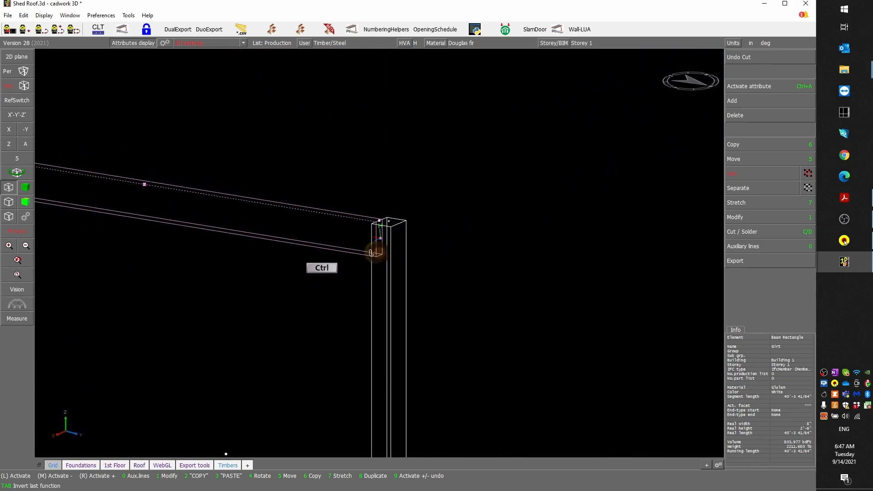
scroll(378, 253, down, 2)
scroll(222, 230, up, 3)
scroll(546, 283, down, 3)
scroll(380, 245, up, 4)
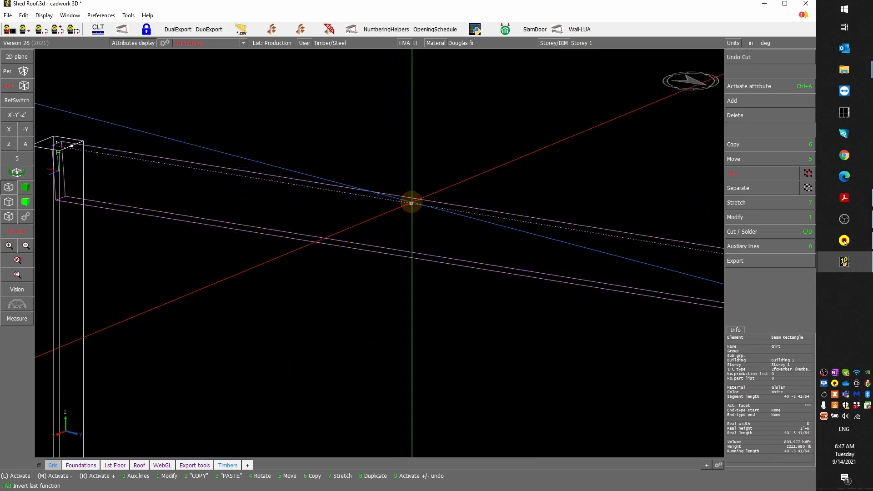
scroll(107, 254, down, 2)
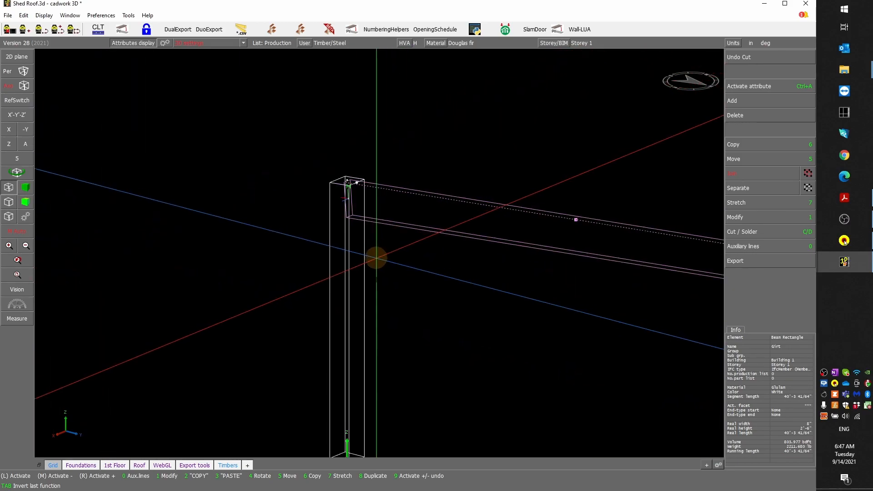
scroll(375, 261, up, 3)
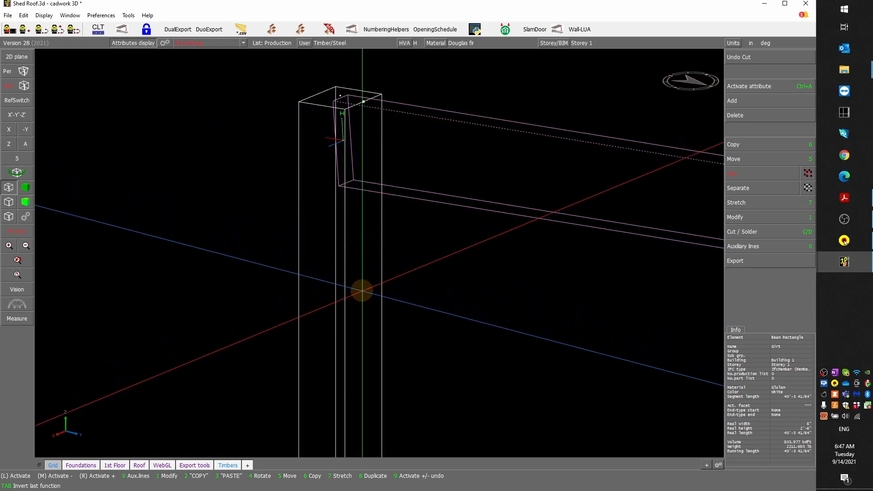
key(c)
click(384, 234)
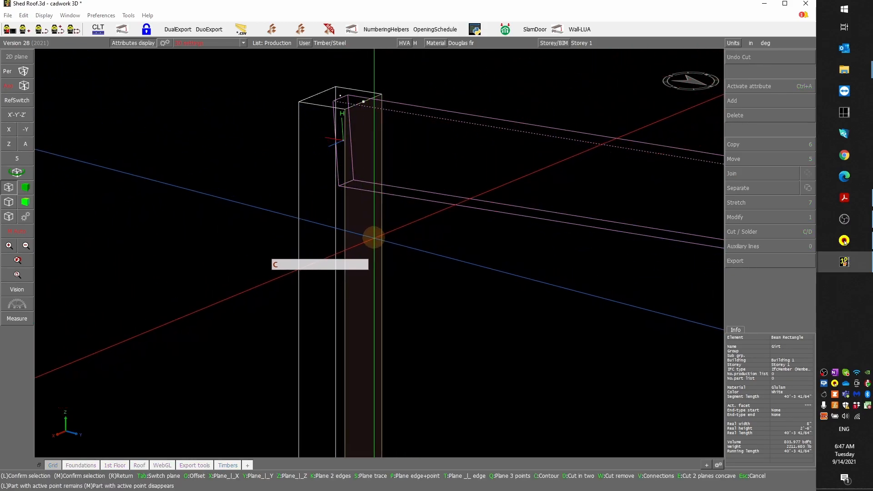
click(372, 242)
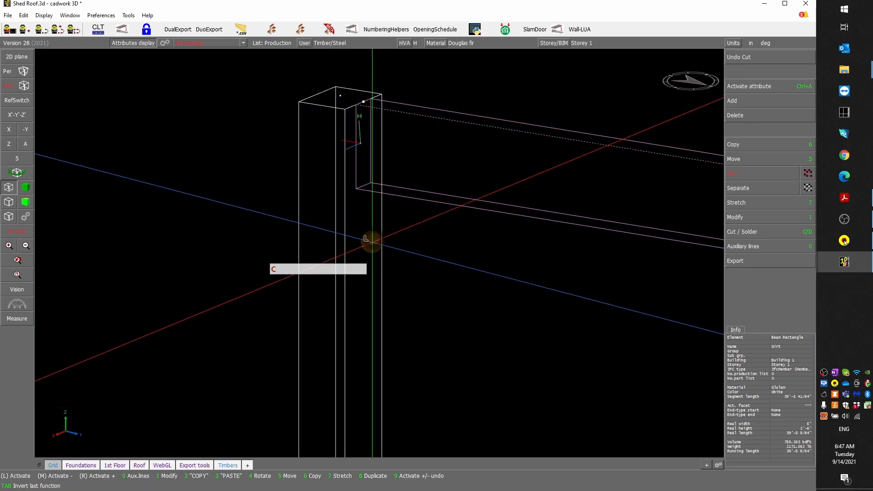
- Show the frame shaded and examine how the trimmed girt meets both posts
click(34, 189)
ctrl+drag(381, 256, 382, 253)
scroll(382, 254, down, 6)
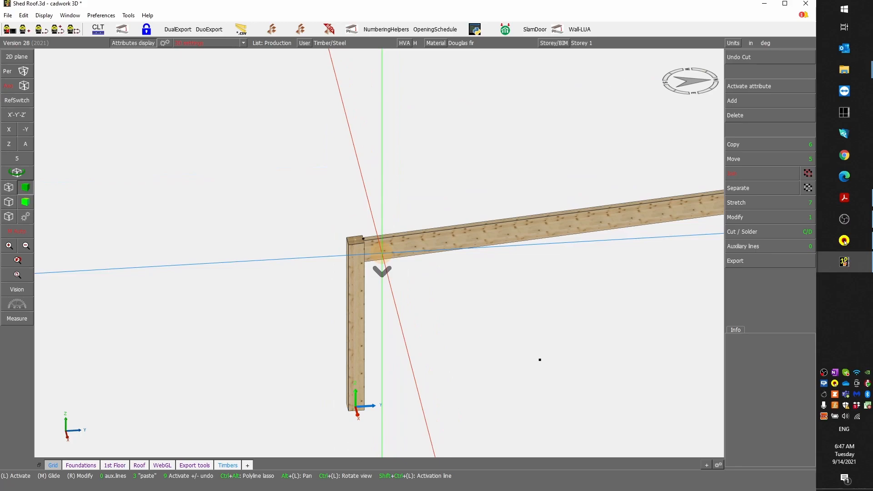
scroll(382, 254, down, 3)
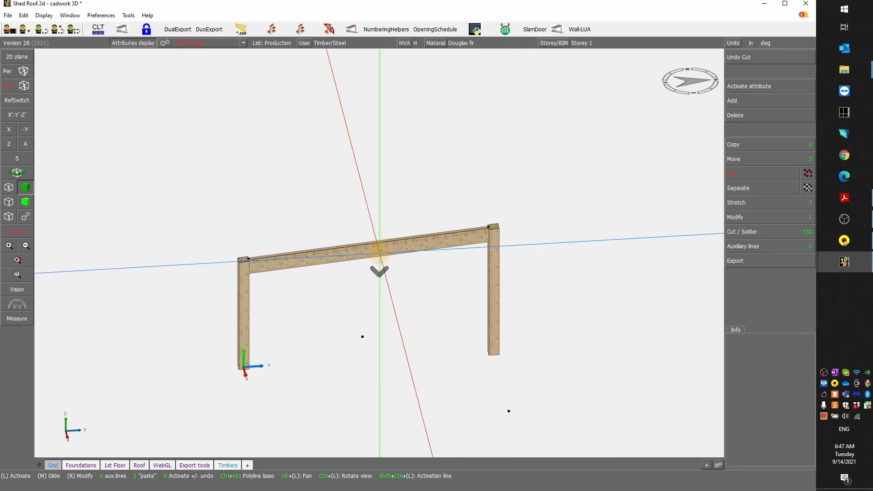
click(25, 145)
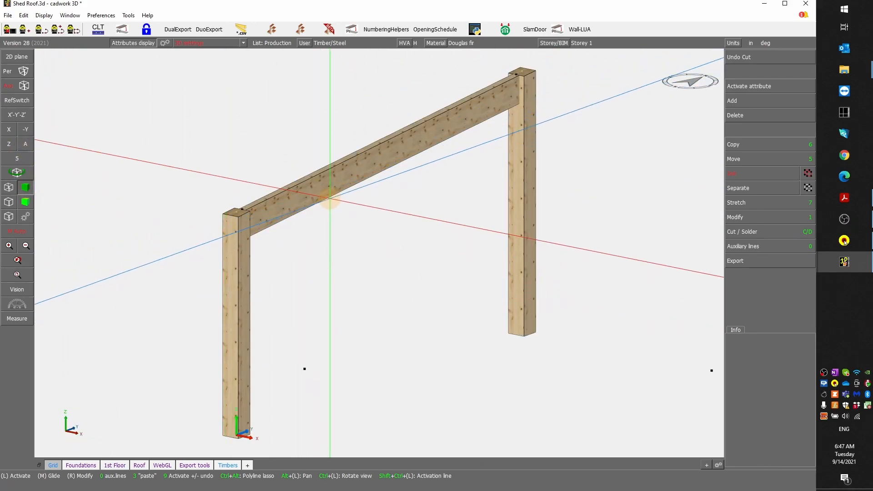
scroll(380, 252, down, 3)
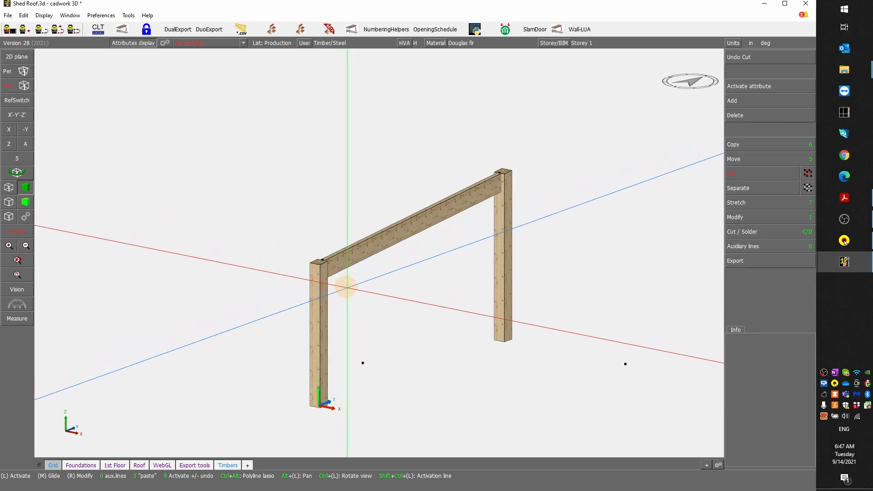
- Bring all building elements back into view and activate the front CLT roof panel
key(j)
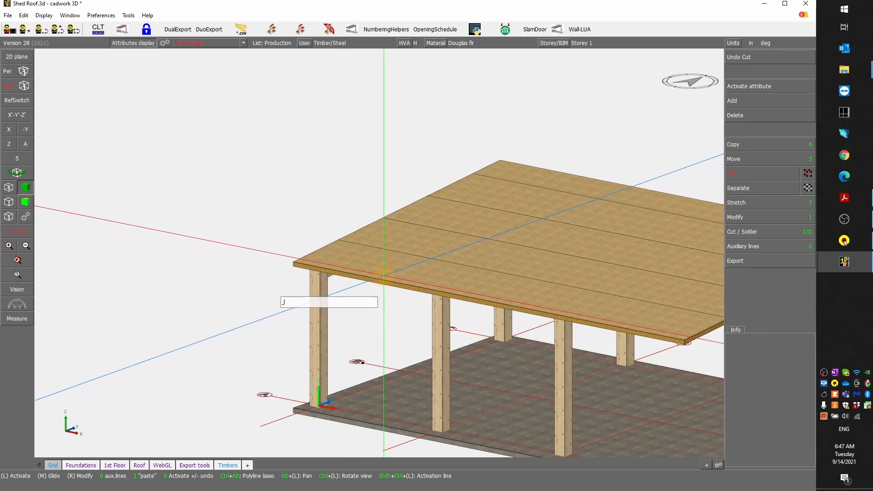
click(392, 267)
ctrl+drag(390, 267, 380, 253)
scroll(450, 259, down, 2)
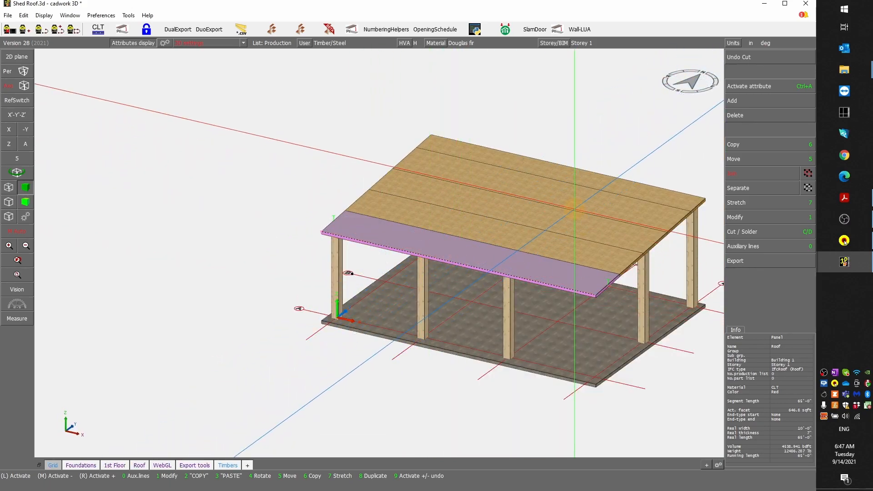
- Hide all roof panels that share the active panel's CLT material, and save the drawing
click(398, 246)
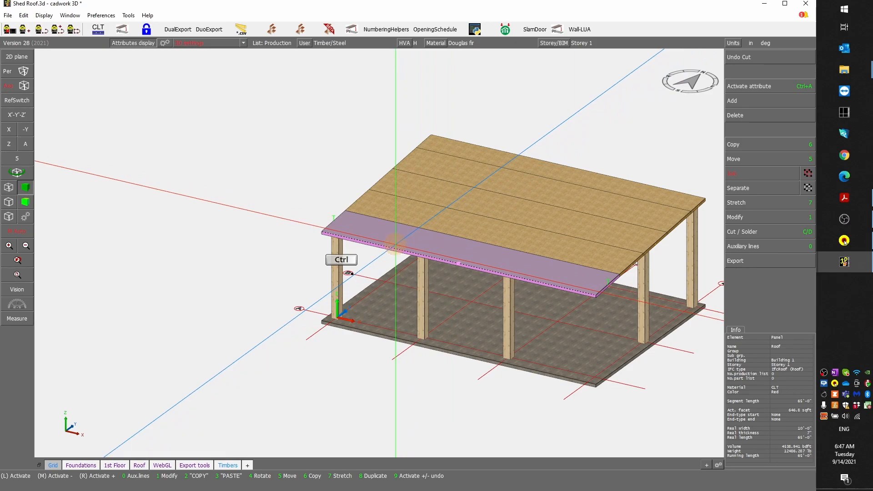
key(ctrl+a)
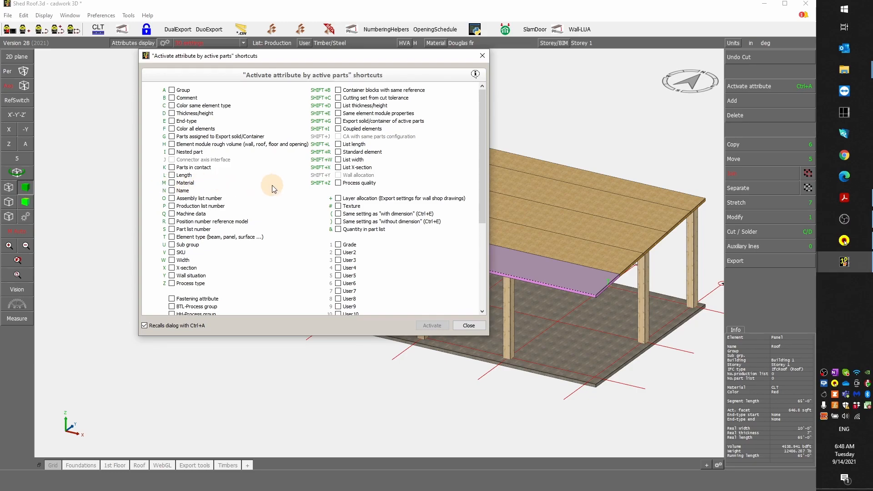
key(m)
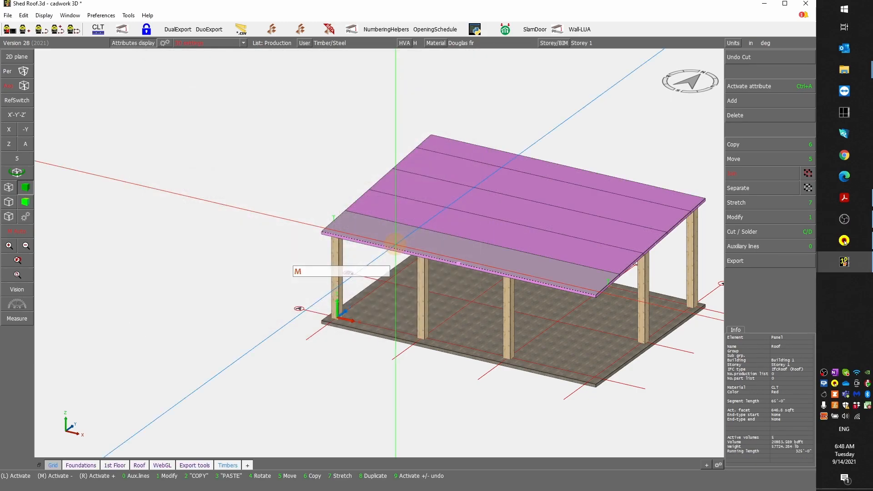
key(KP_Multiply)
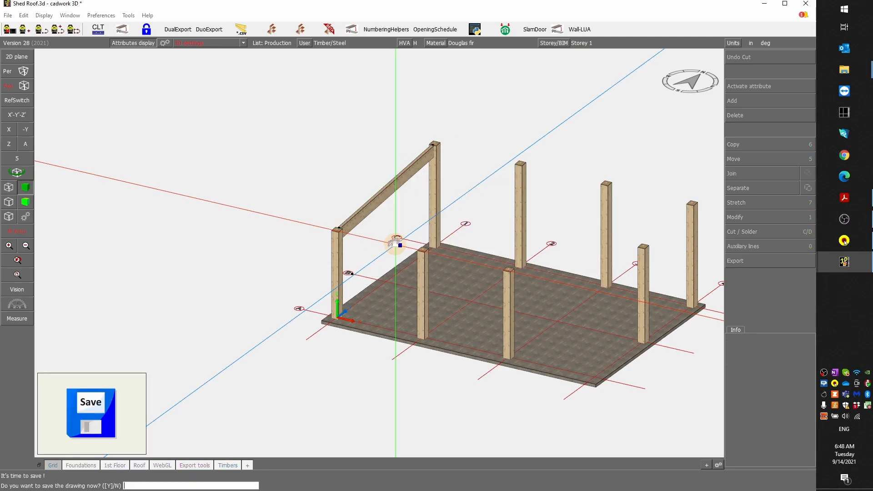
right_click(262, 234)
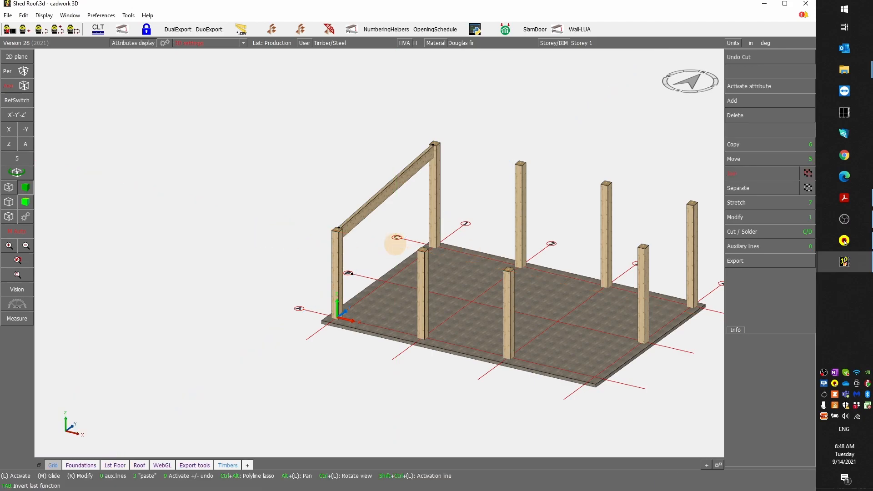
- Copy the girt three times at the spacing from grid line 1 to grid line 2, using a vector between the grid line ends
click(411, 164)
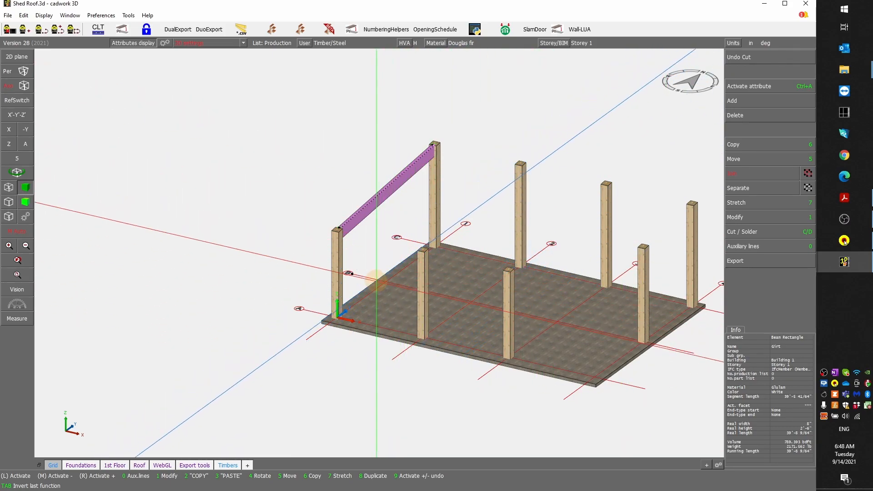
key(6)
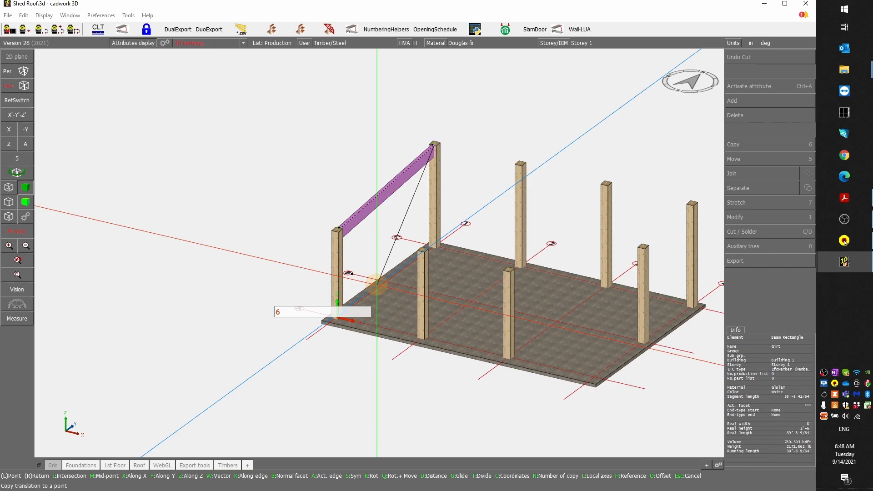
text(n3)
right_click(234, 359)
key(w)
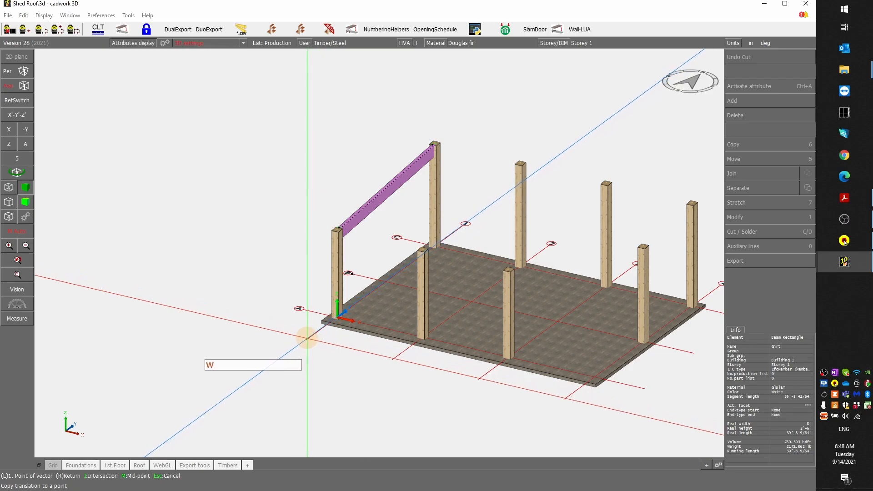
click(307, 340)
click(390, 357)
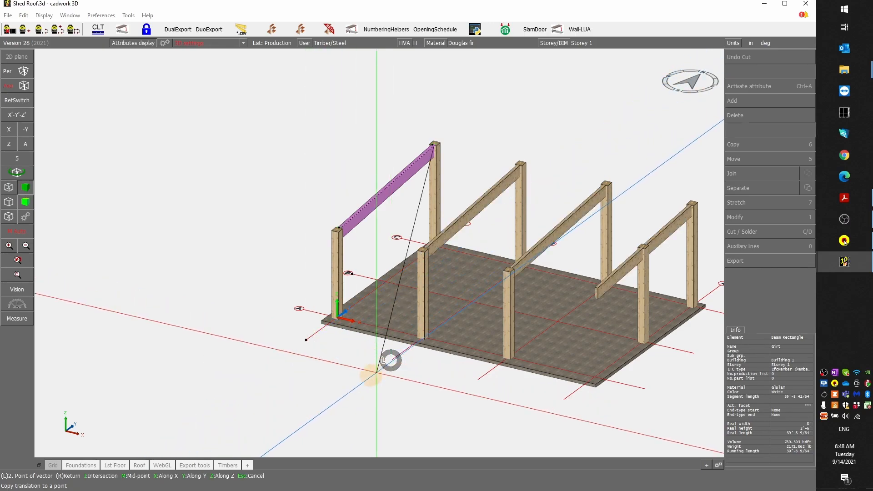
right_click(325, 390)
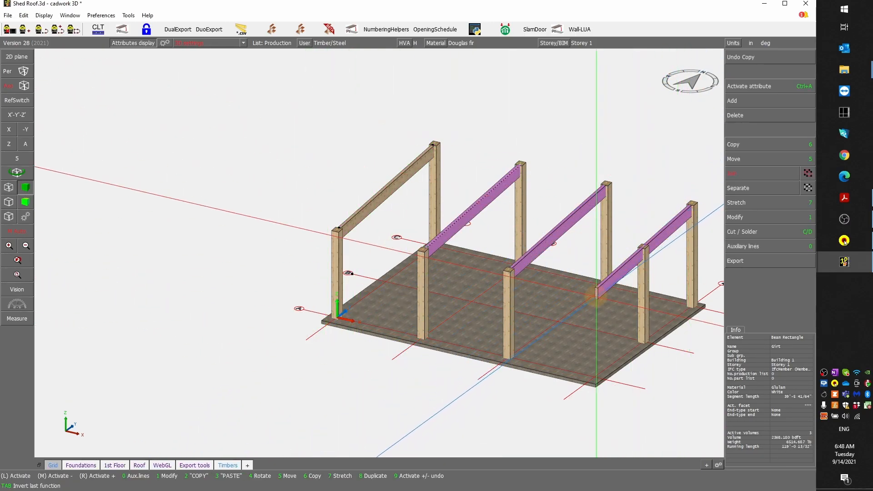
right_click(627, 153)
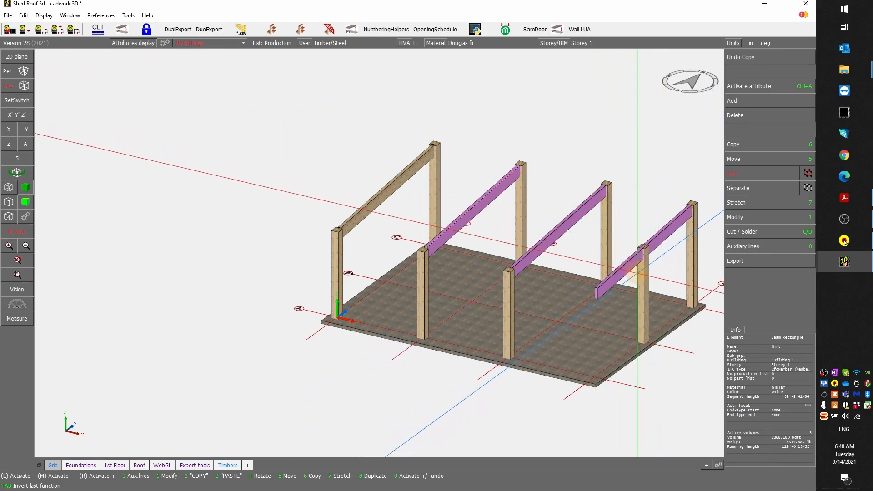
- Add midpoint nodes on the facing top edges of the first two posts along grid A
click(643, 275)
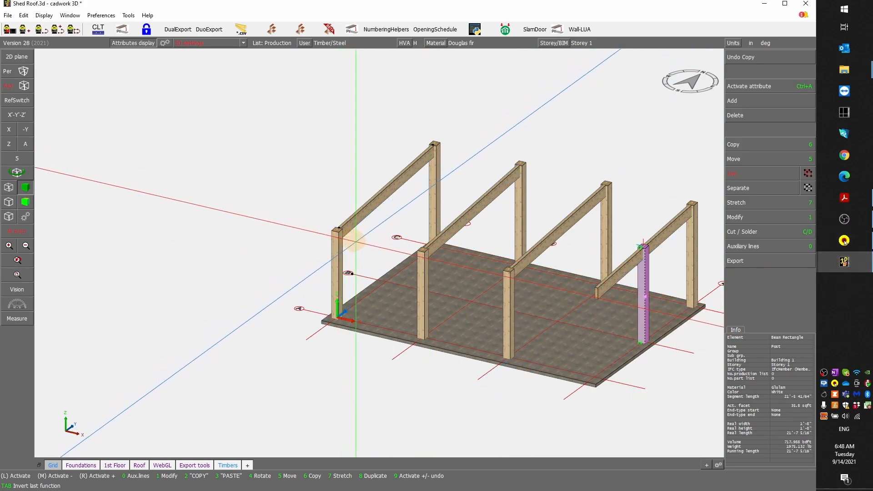
scroll(336, 248, up, 5)
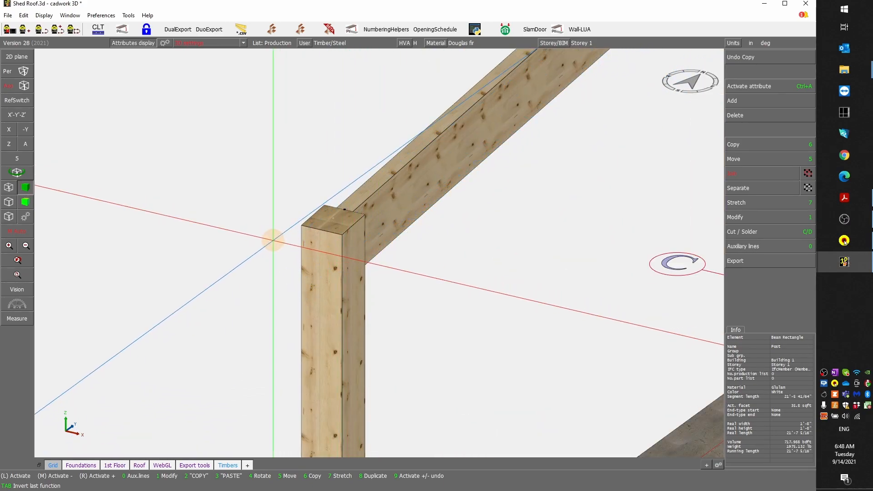
key(m)
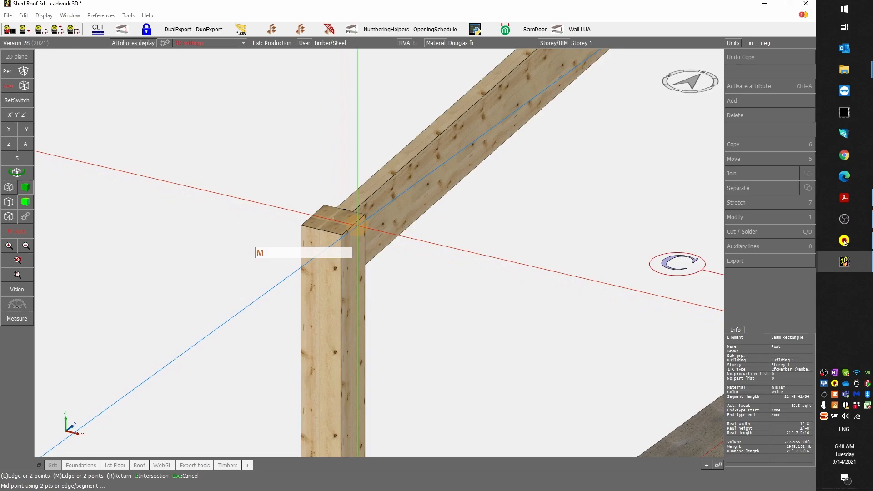
scroll(374, 237, up, 5)
scroll(377, 226, down, 5)
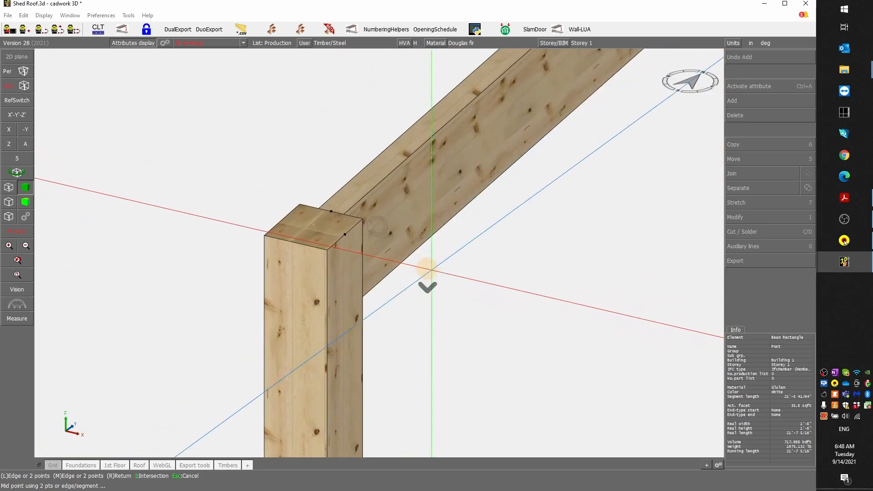
scroll(409, 253, up, 5)
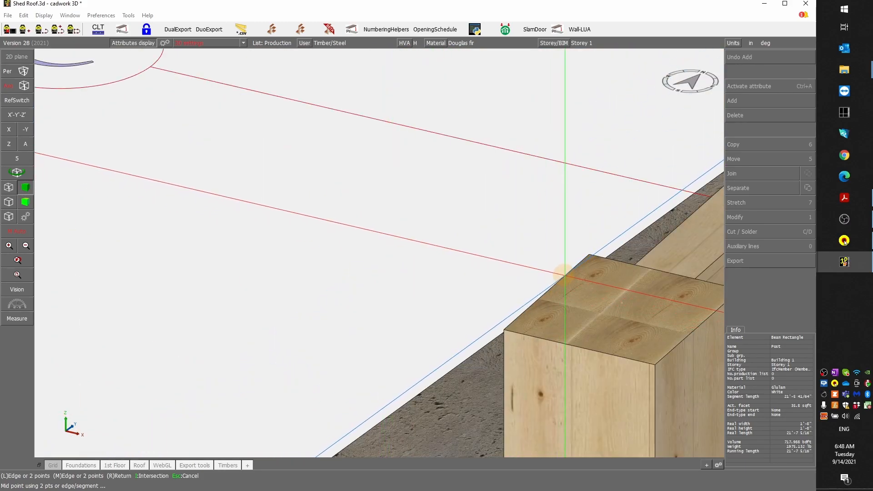
scroll(305, 240, down, 4)
right_click(273, 222)
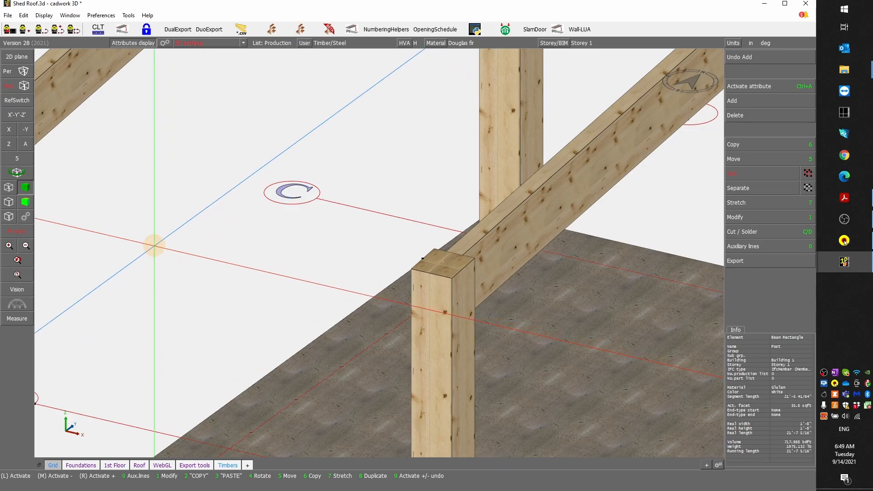
- Define a new rectangular Glulam beam 5" wide and 1'-8" high, named Purlin
scroll(164, 246, down, 2)
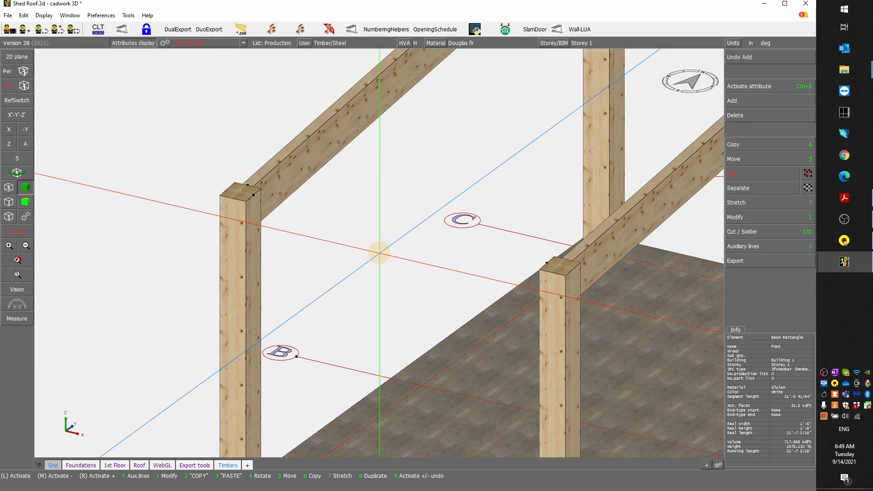
key(l)
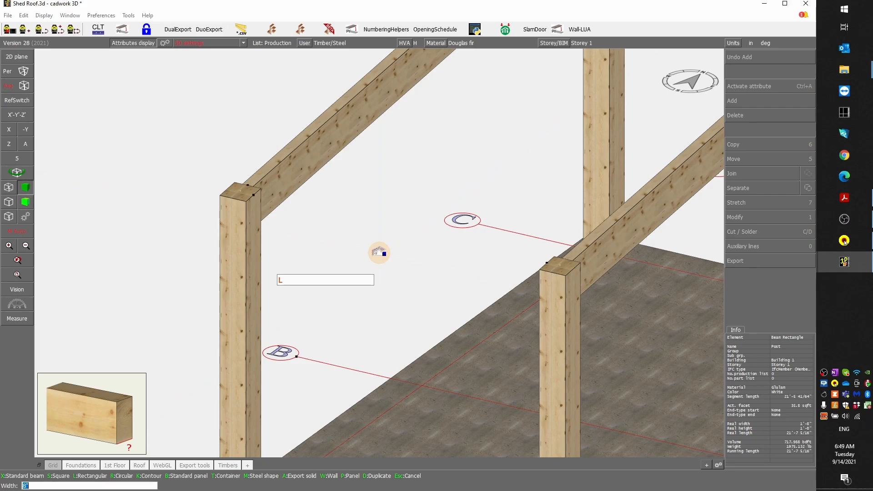
key(Return)
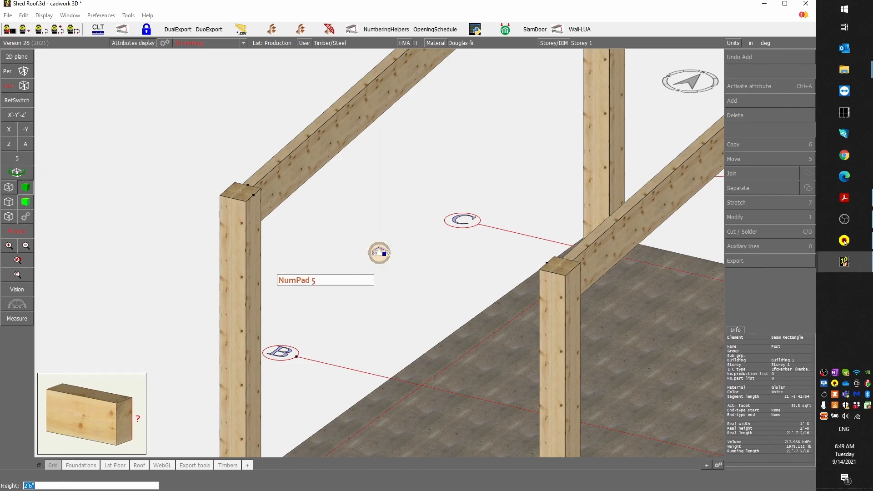
key(Return)
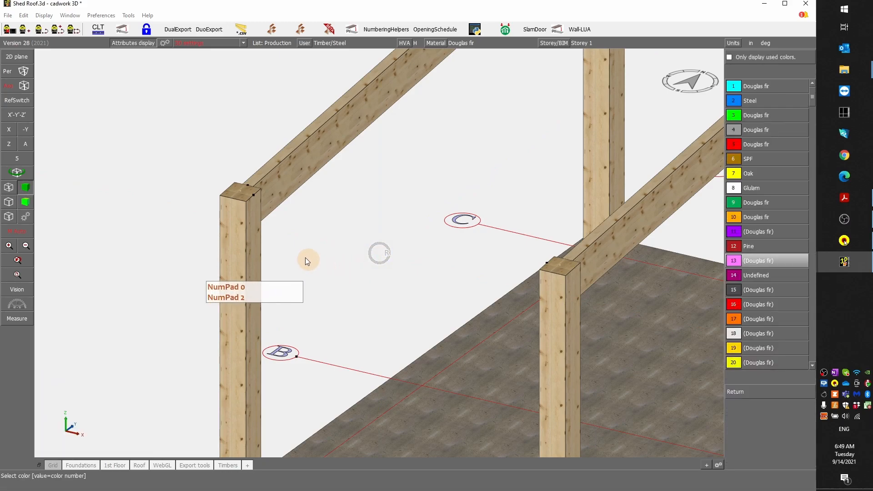
click(764, 190)
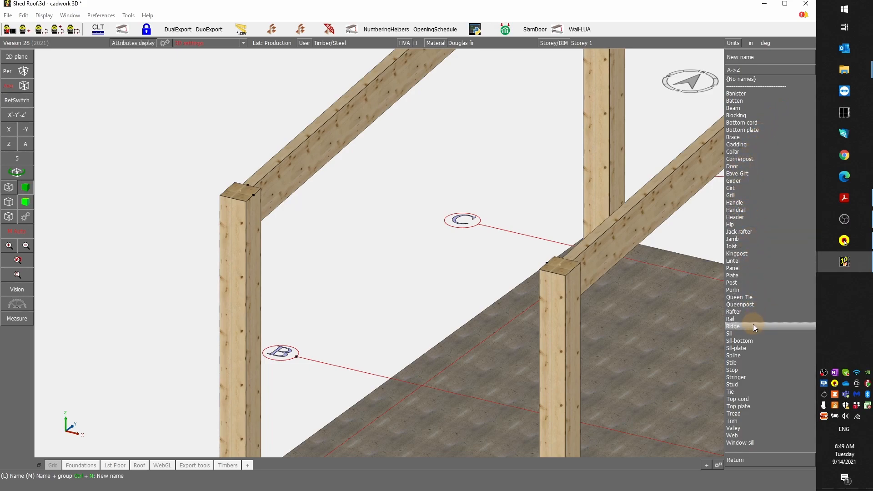
text(P)
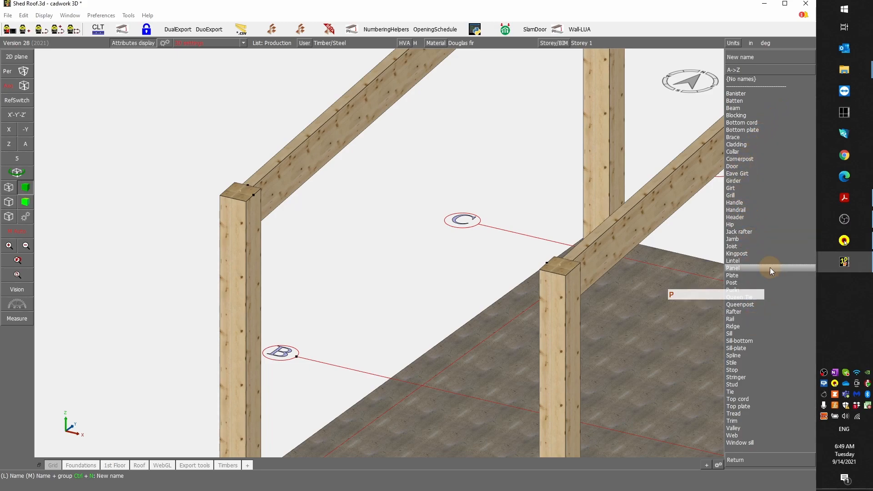
click(732, 282)
- Place the purlin's axis between the midpoint nodes on the facing top edges of the first two posts along grid A
scroll(378, 250, up, 3)
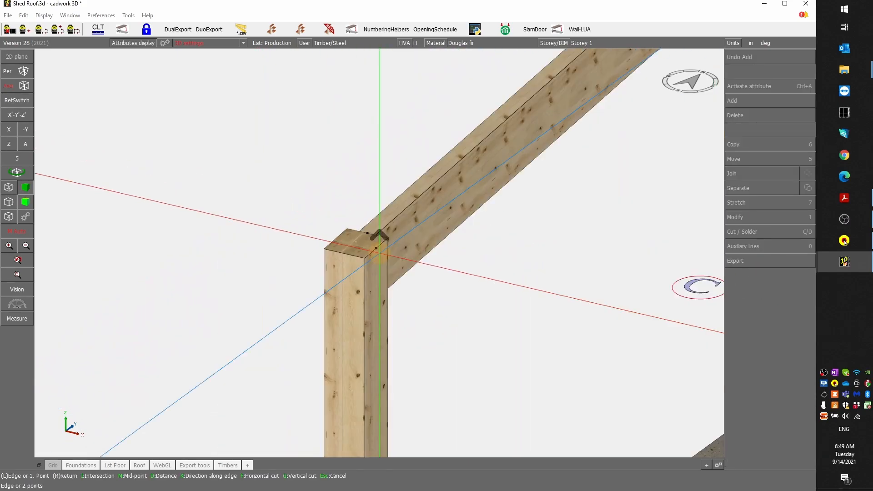
scroll(378, 249, up, 2)
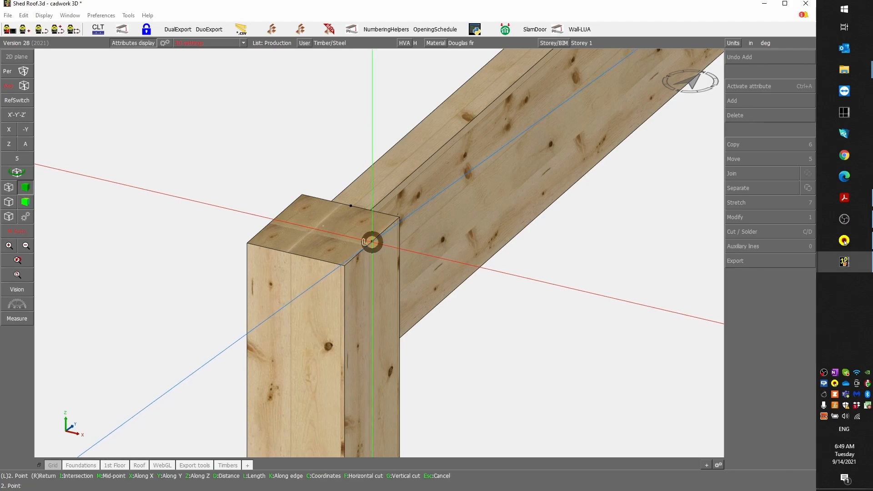
click(372, 242)
scroll(373, 243, down, 5)
scroll(556, 289, up, 5)
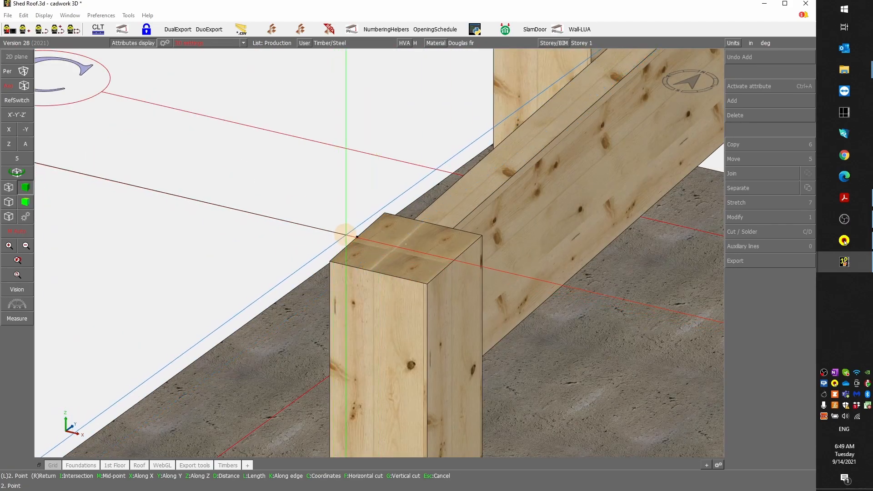
click(353, 235)
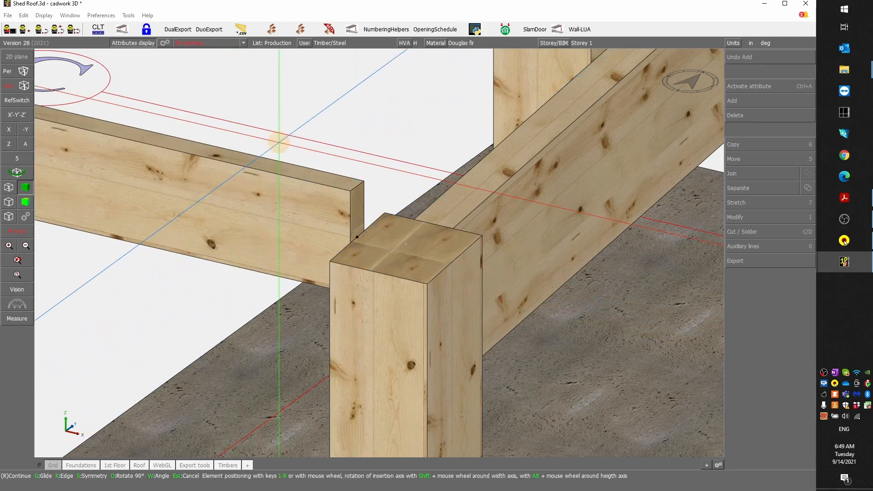
- Position the purlin's section below its axis, centred across its width on the midpoint nodes, and accept the placement
ctrl+drag(379, 253, 377, 254)
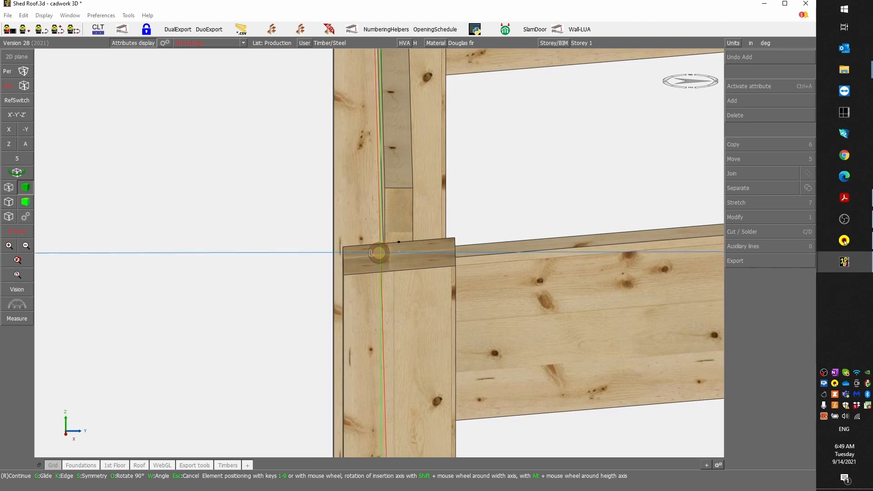
scroll(381, 253, down, 2)
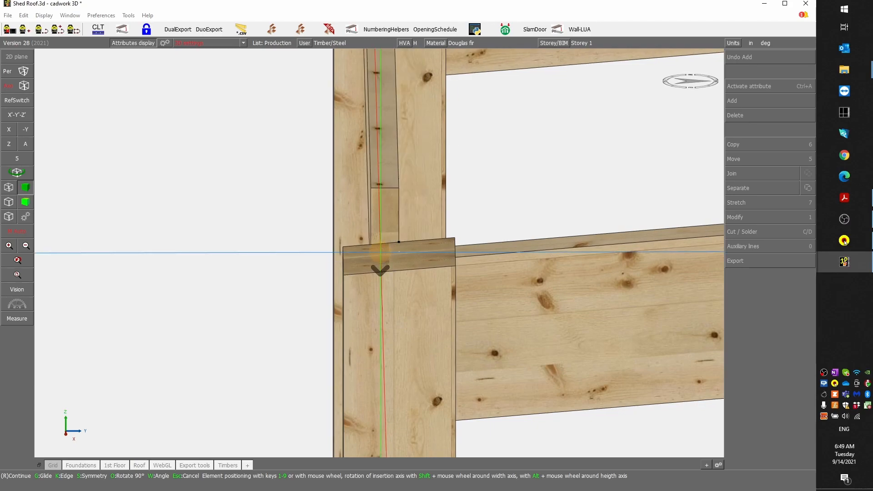
scroll(381, 253, down, 1)
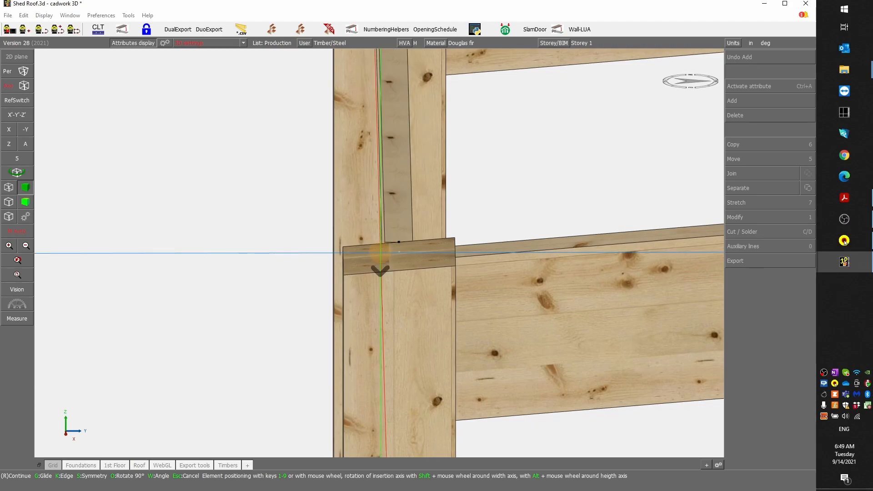
scroll(380, 253, up, 1)
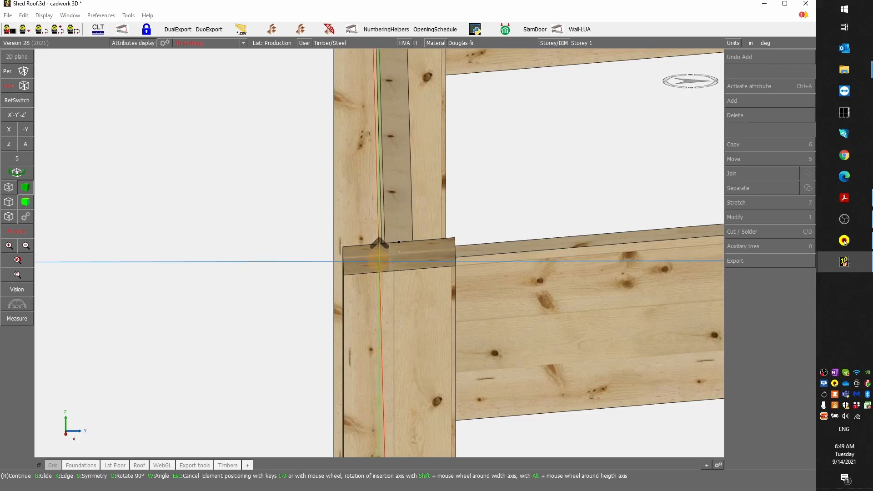
right_click(521, 218)
scroll(380, 250, down, 2)
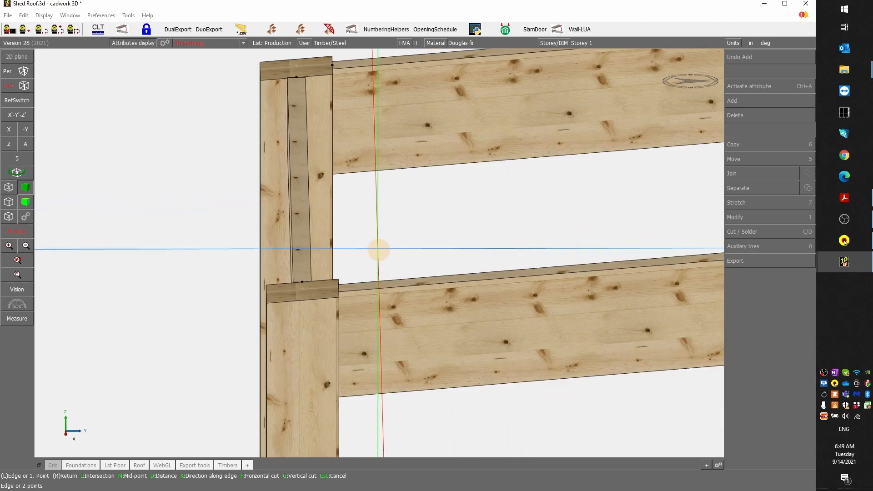
scroll(380, 251, up, 4)
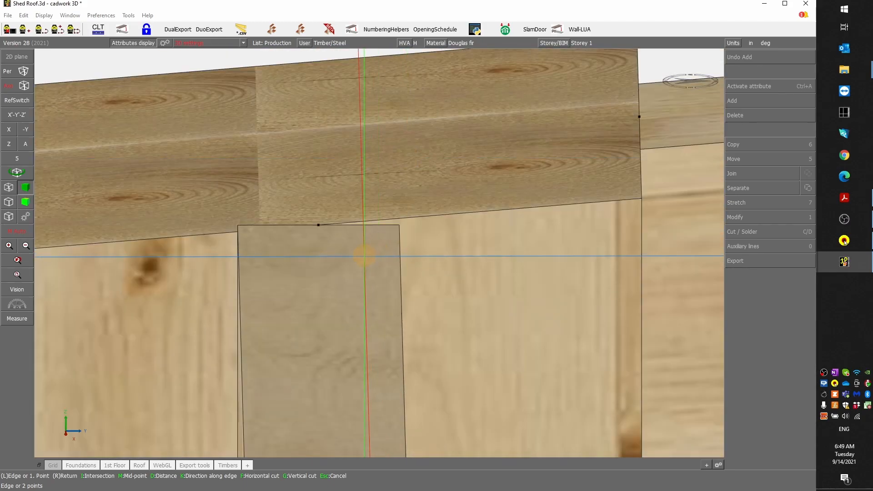
click(399, 271)
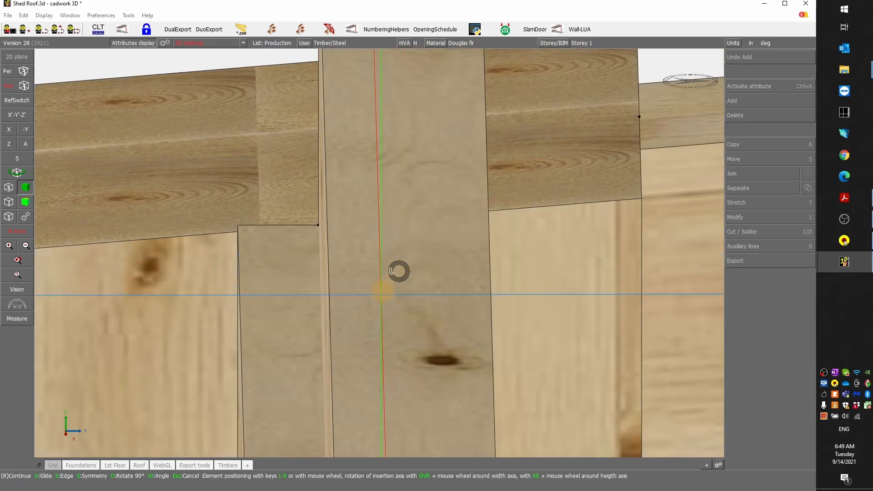
right_click(321, 306)
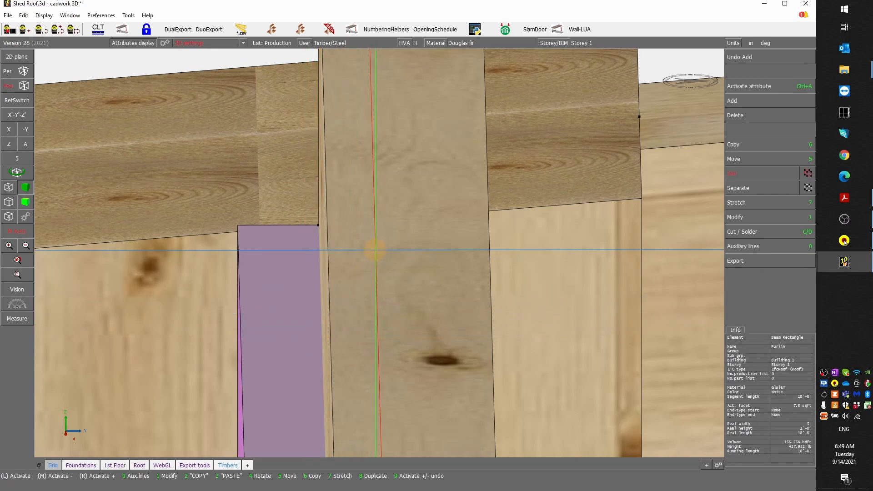
click(327, 250)
ctrl+drag(191, 325, 379, 253)
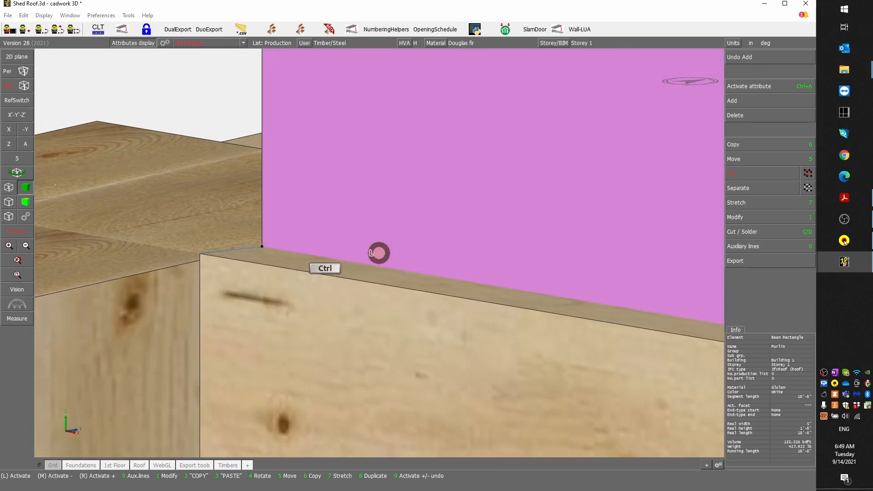
scroll(382, 254, down, 3)
scroll(379, 253, down, 3)
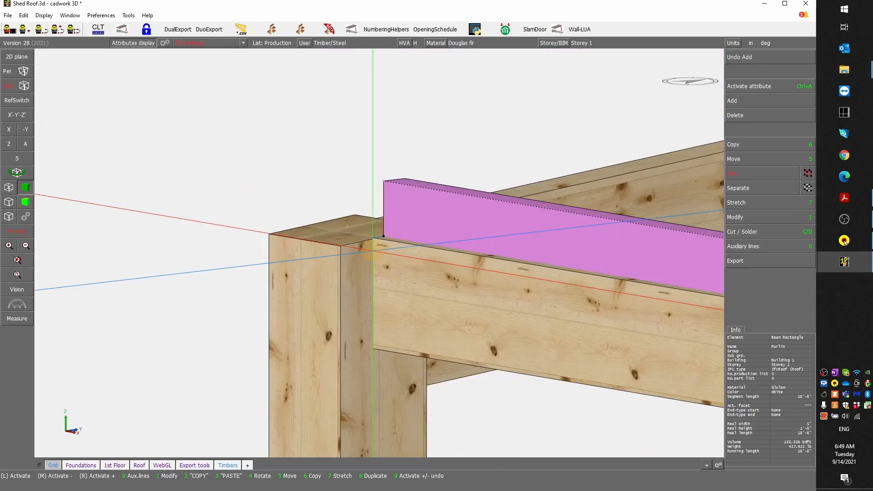
key(Delete)
- Move the purlin vertically in wireframe view so its top corner on the girt side meets the post's sloped top edge
scroll(428, 235, up, 2)
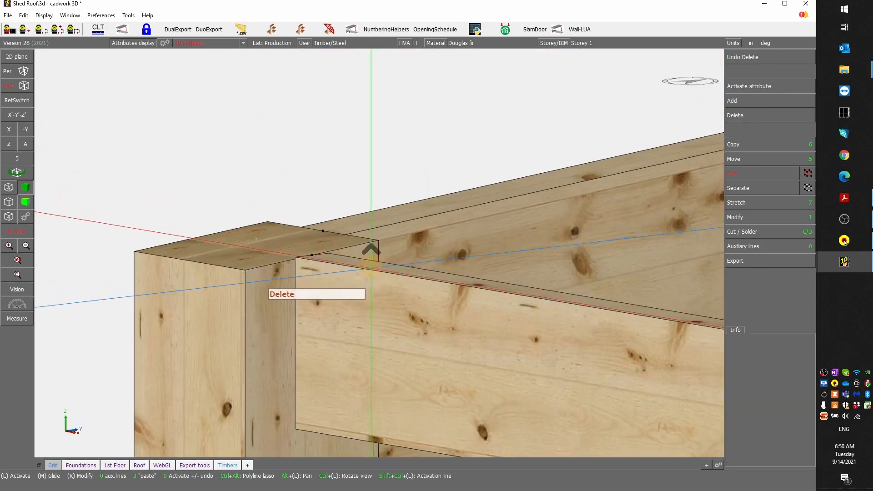
ctrl+drag(397, 282, 378, 253)
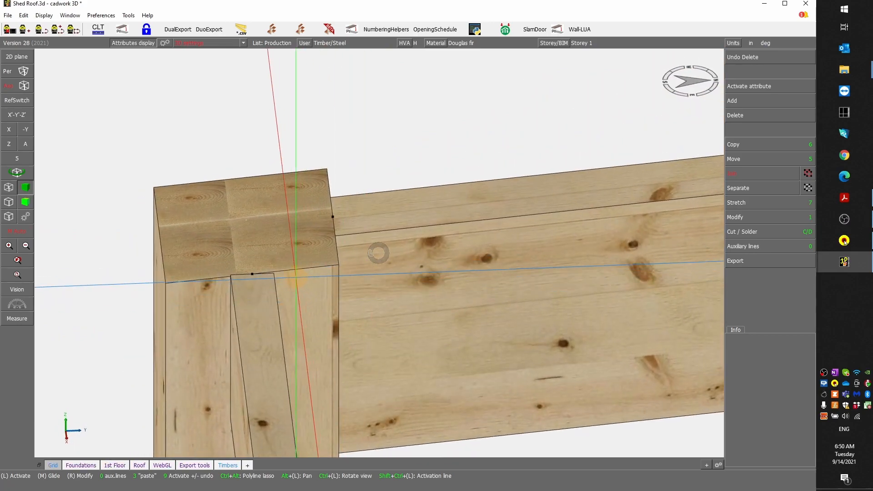
scroll(369, 261, up, 3)
click(350, 259)
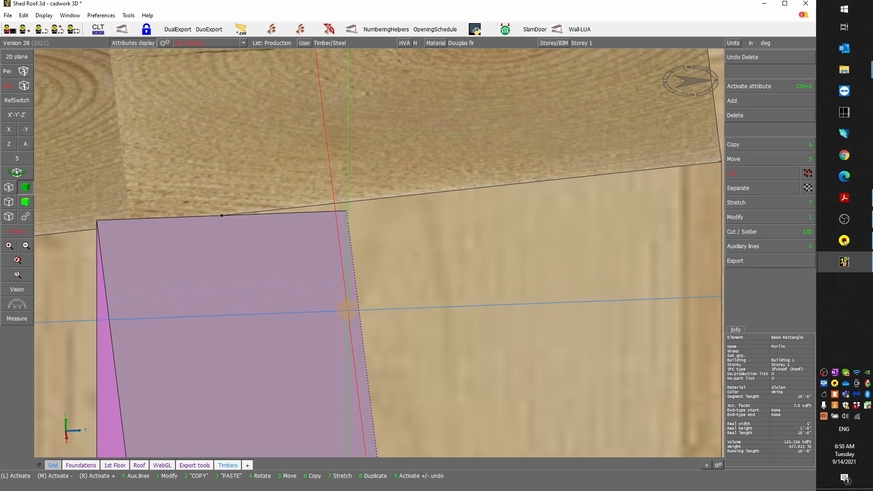
scroll(346, 210, up, 3)
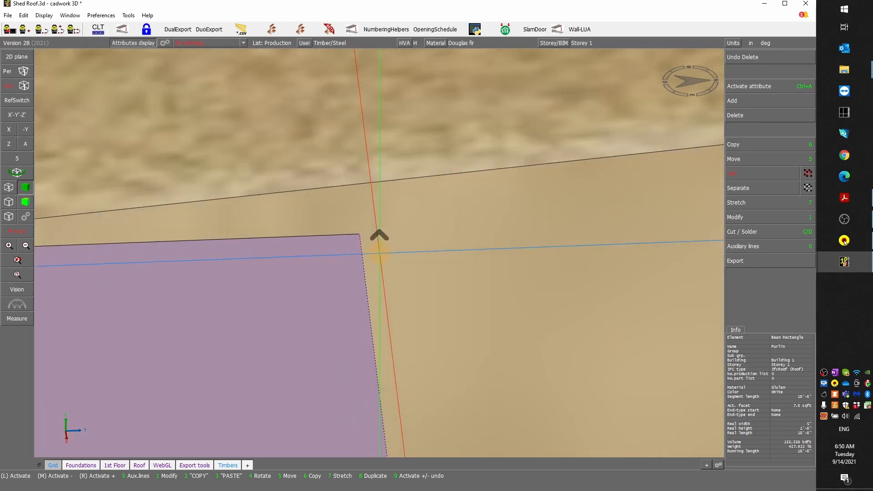
scroll(362, 234, down, 3)
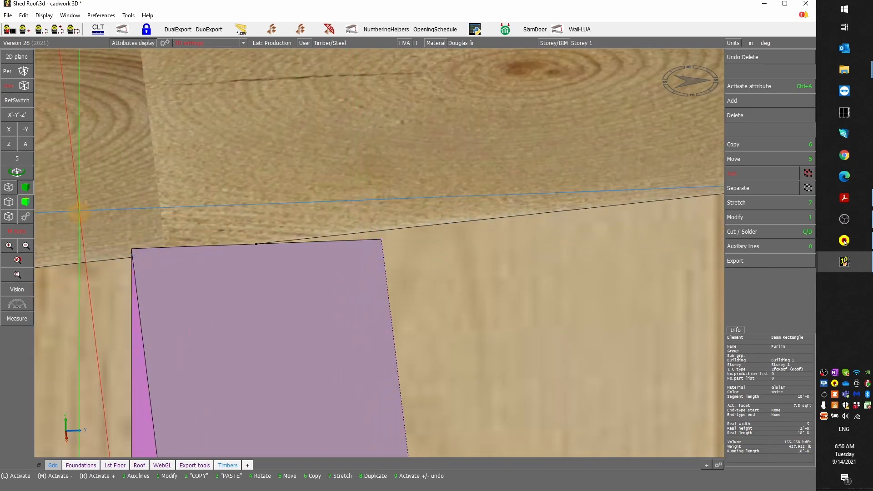
click(9, 190)
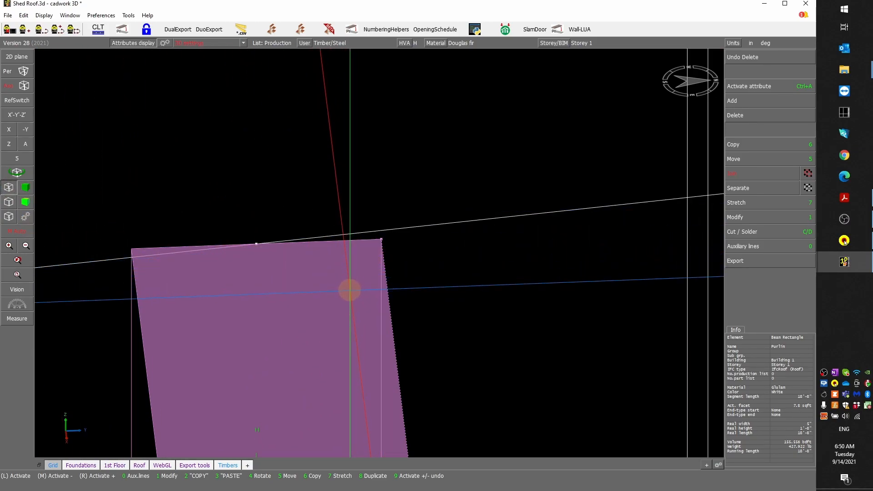
key(5)
key(z)
scroll(300, 286, down, 5)
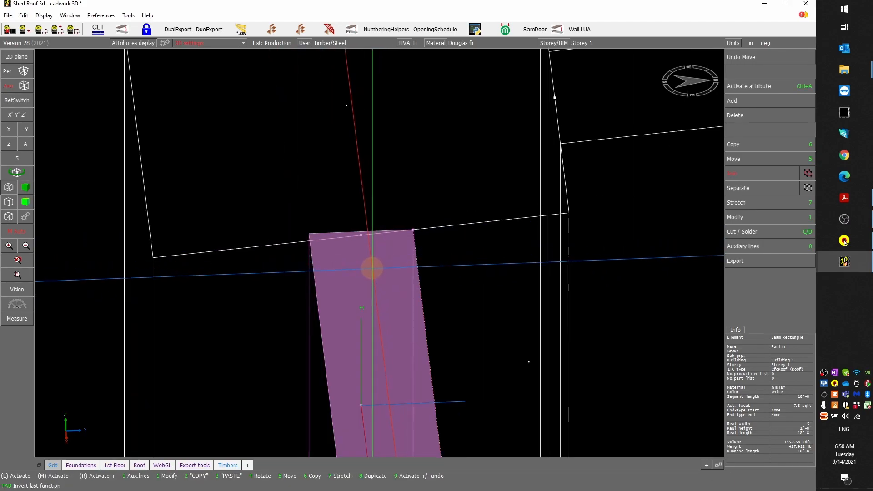
- Cut the purlin's top along the sloped top plane of the post in the X-direction view, keeping the lower part, and deactivate it
ctrl+middle_drag(377, 250, 379, 252)
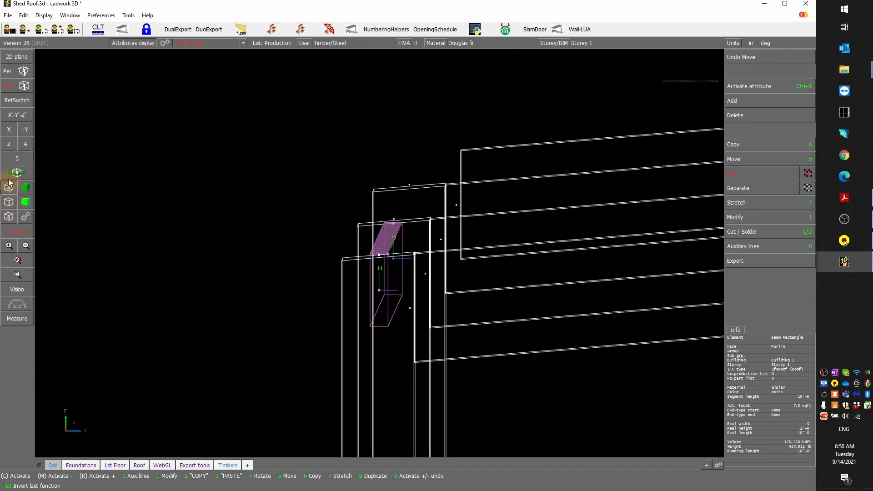
click(9, 130)
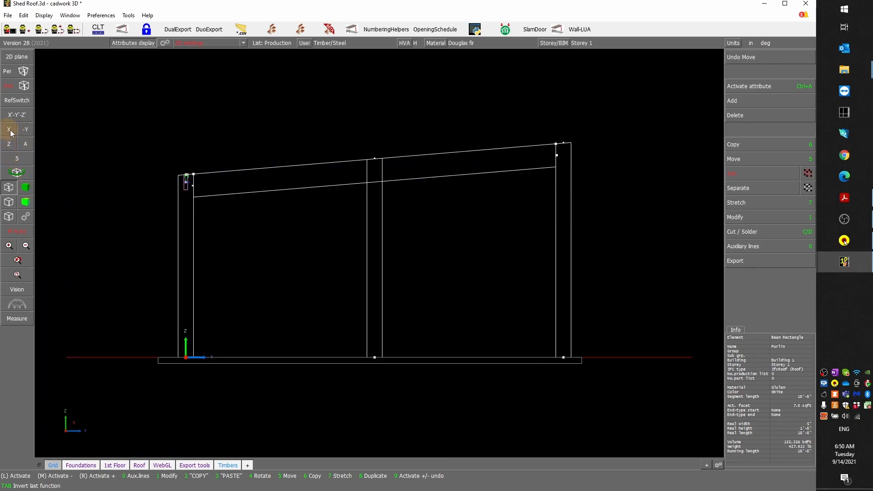
scroll(191, 175, up, 5)
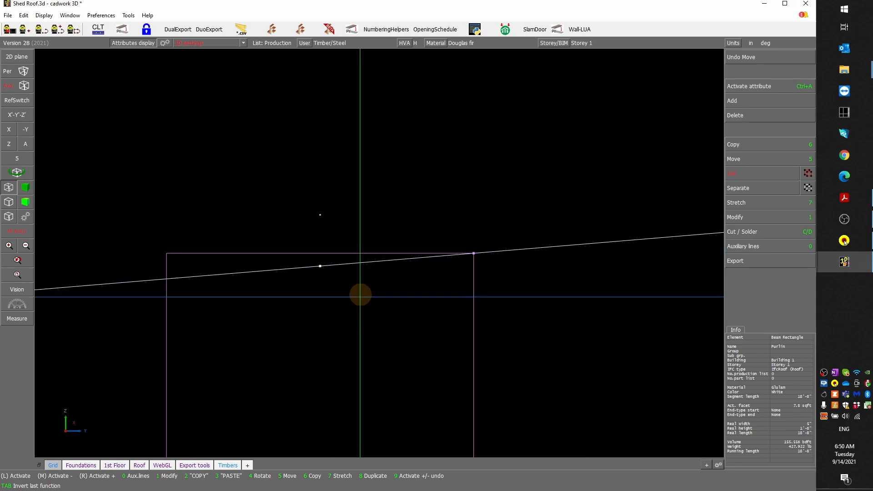
scroll(283, 264, up, 2)
scroll(122, 232, down, 2)
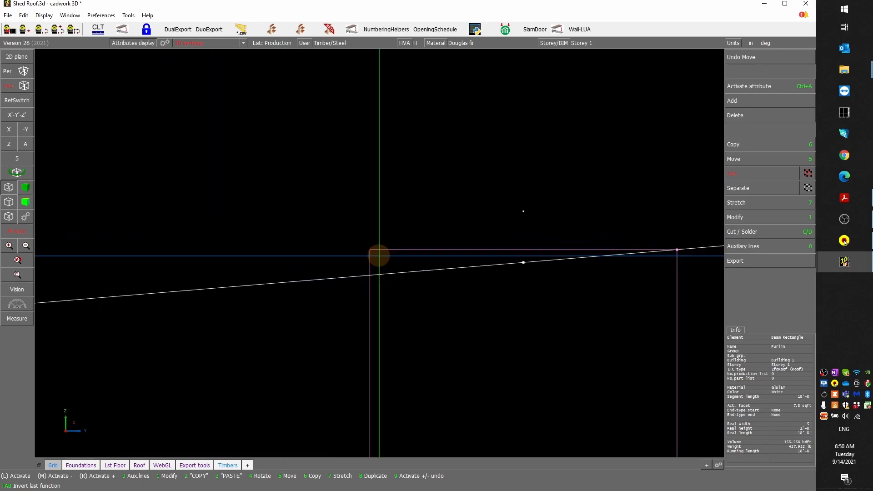
scroll(419, 260, down, 1)
scroll(525, 336, down, 2)
scroll(386, 391, down, 1)
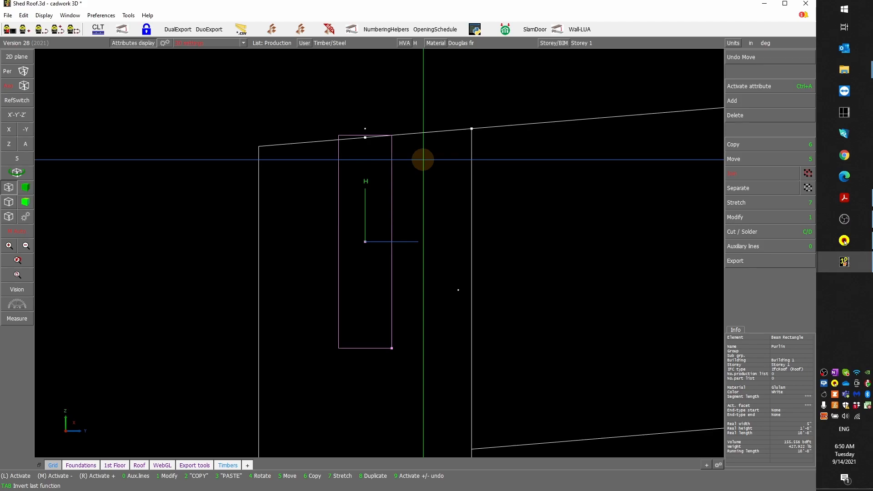
key(c)
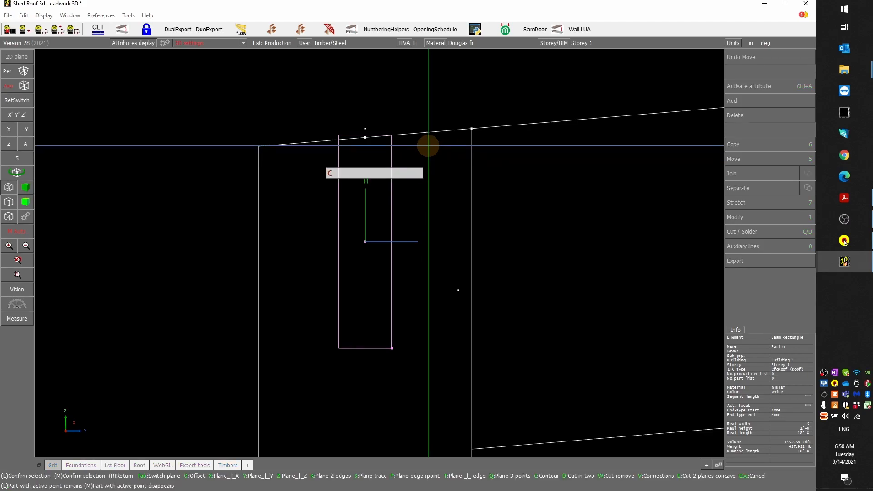
click(424, 132)
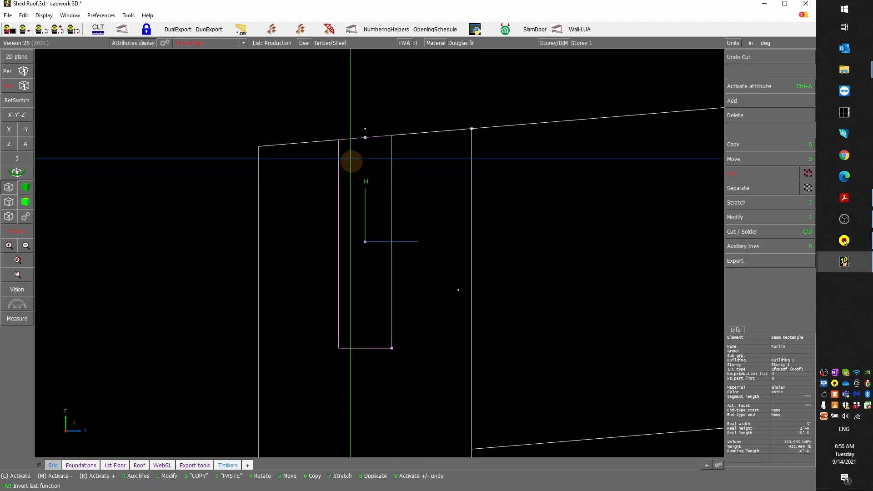
click(341, 115)
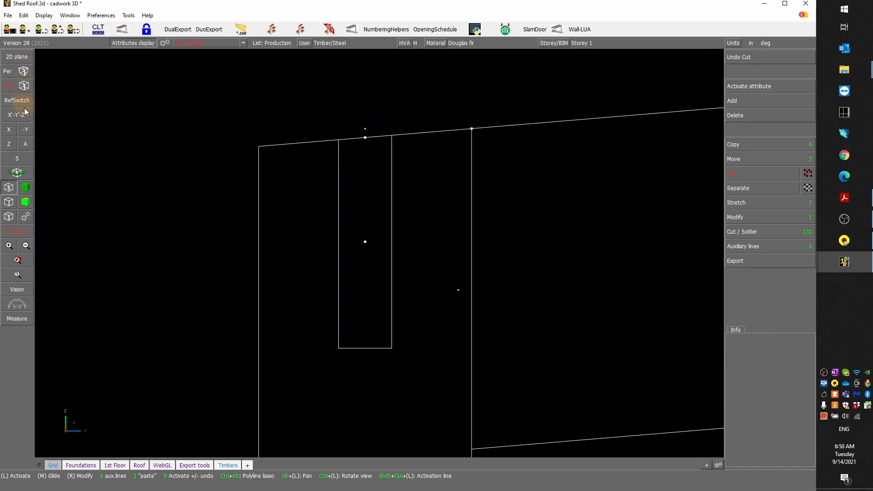
- Copy the cut purlin along X from the first low-side bay to the node on the second post's far top edge
click(26, 144)
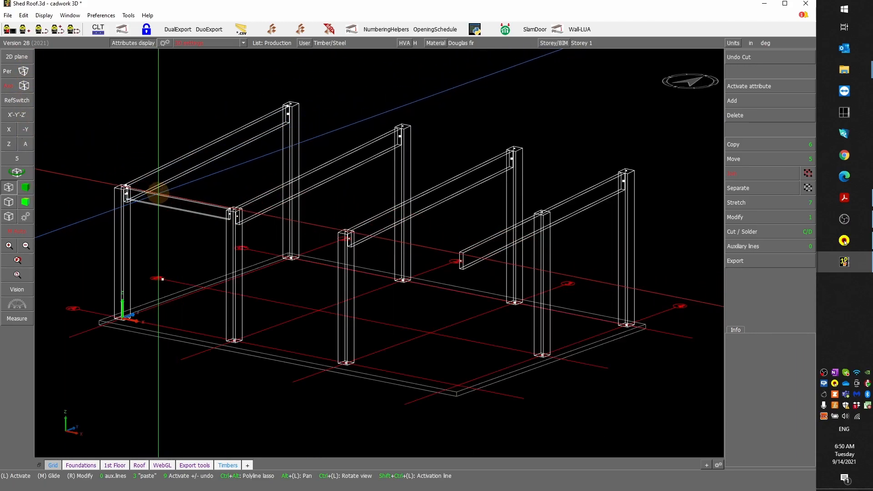
click(157, 193)
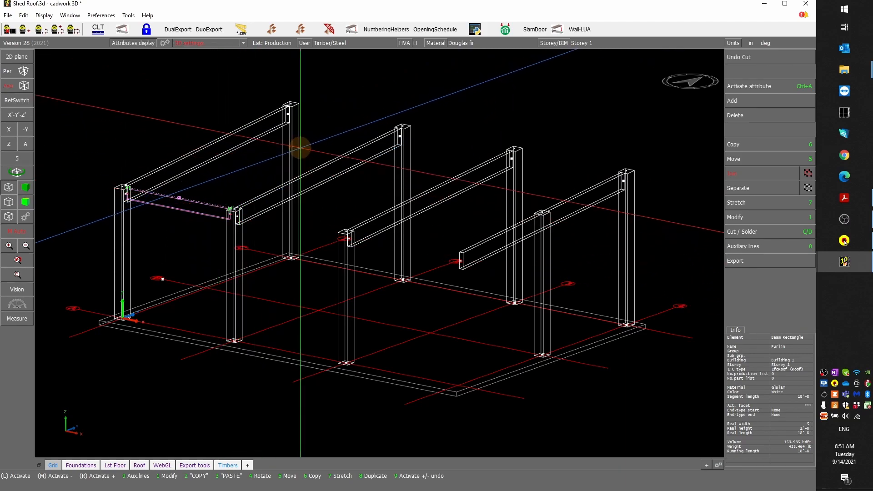
scroll(160, 199, up, 5)
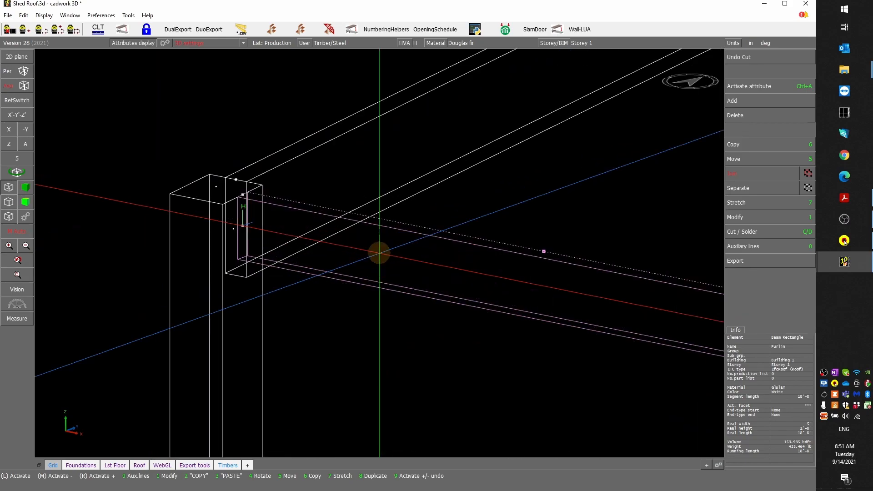
scroll(266, 218, down, 2)
middle_drag(267, 218, 380, 253)
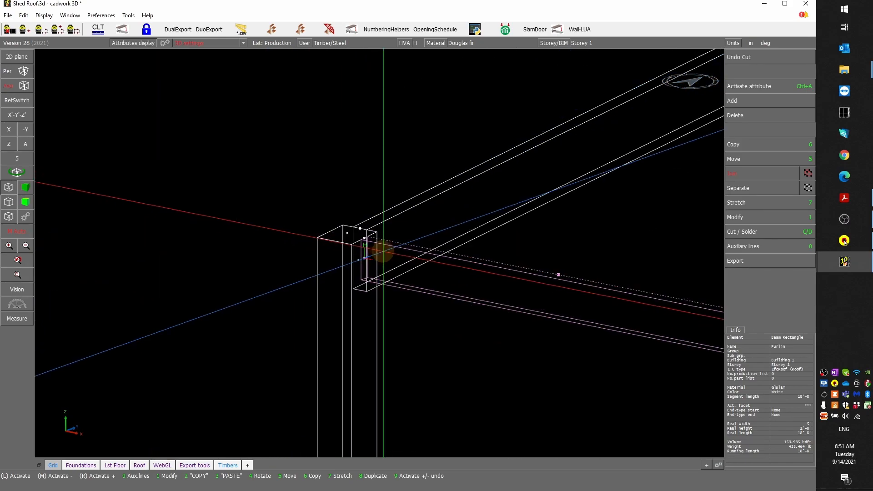
scroll(379, 252, down, 2)
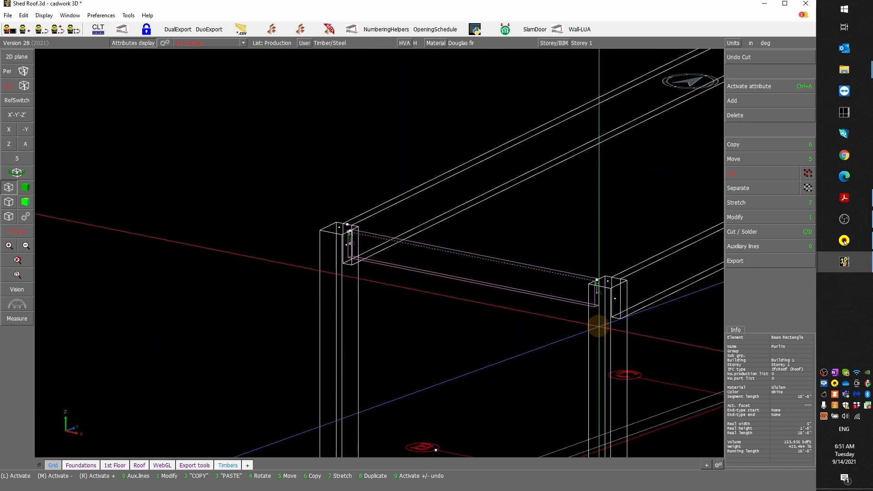
key(6)
key(x)
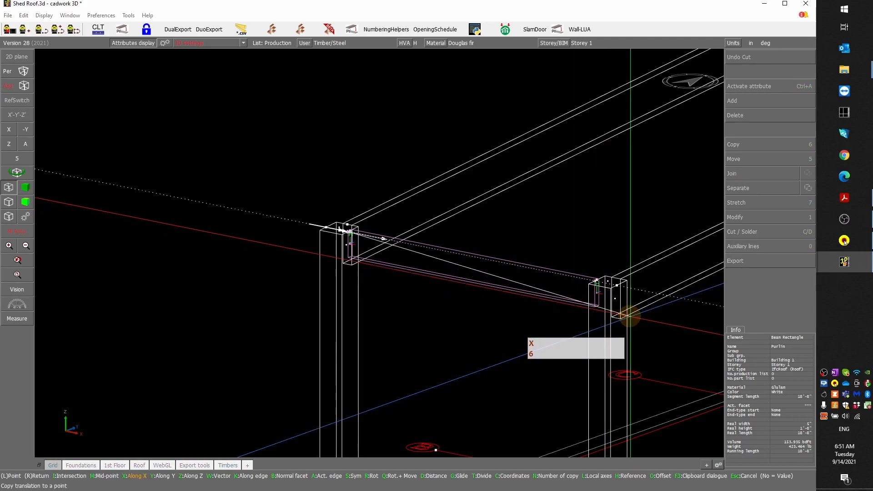
scroll(624, 312, up, 5)
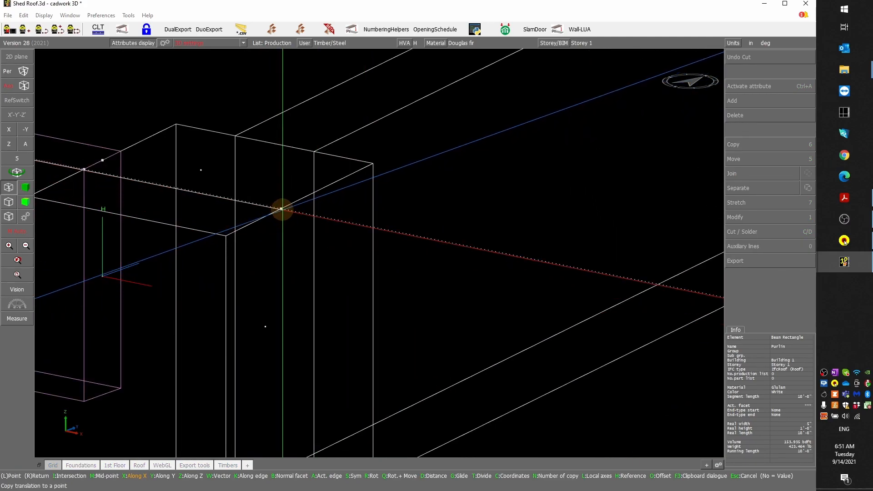
scroll(283, 209, down, 5)
right_click(369, 185)
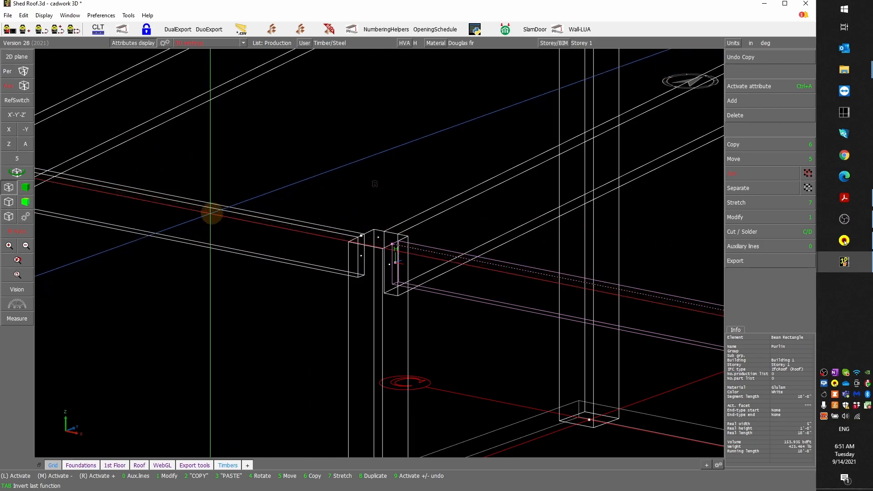
- Activate the first-bay purlin at its sloped top end edge and add a midpoint node on the first high-side post's top edge facing the bay
scroll(92, 203, down, 4)
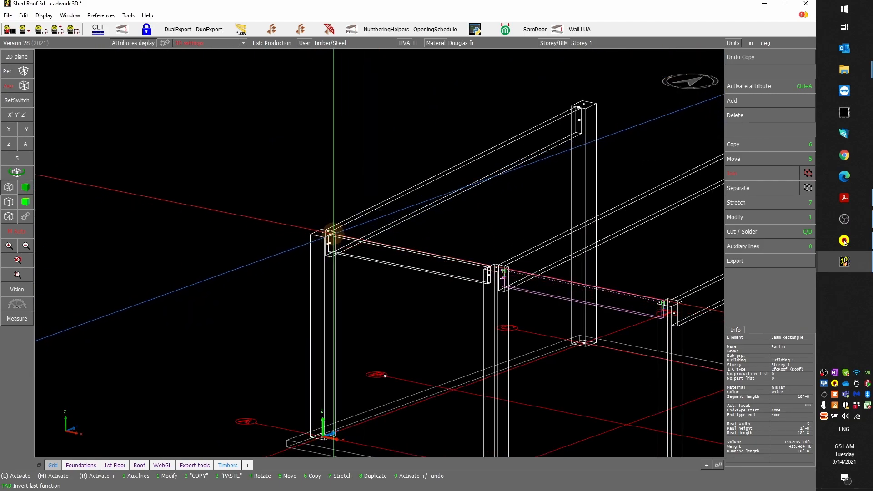
scroll(332, 234, up, 4)
click(354, 233)
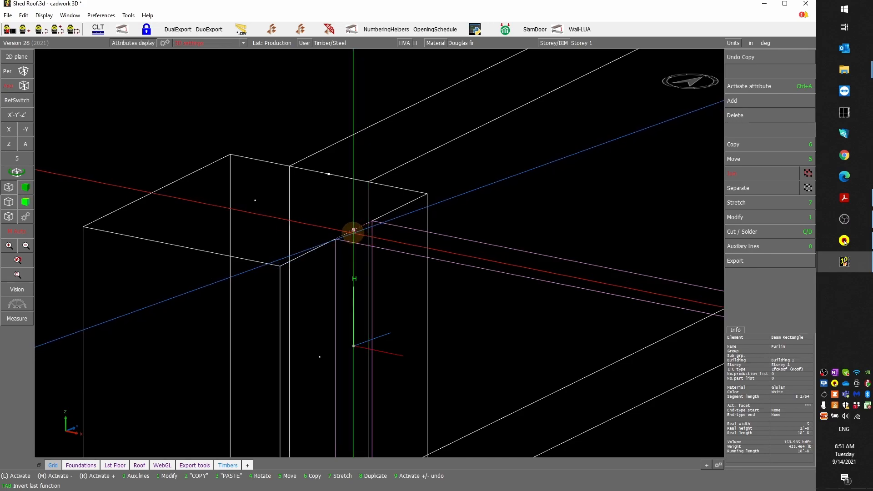
scroll(354, 230, down, 3)
scroll(389, 248, down, 2)
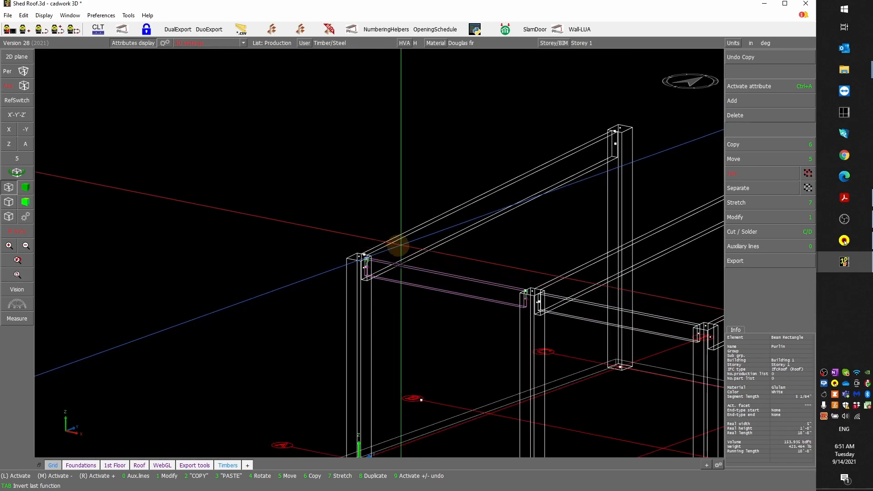
scroll(631, 140, up, 6)
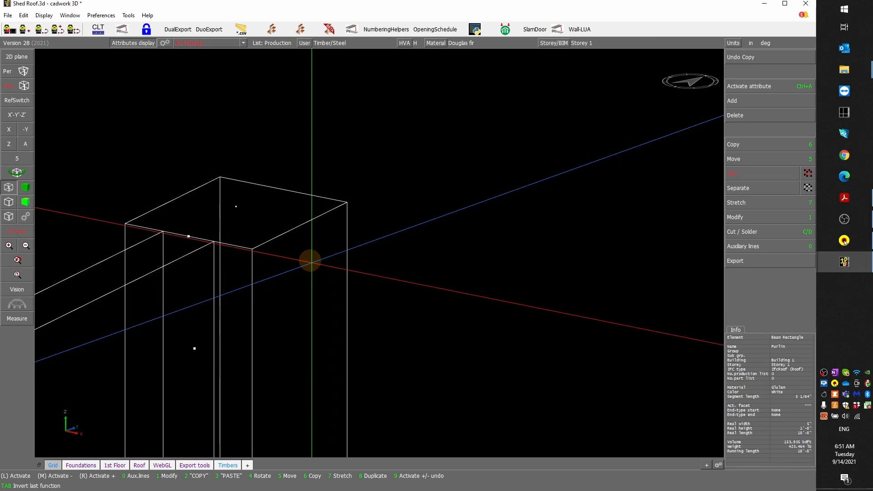
key(m)
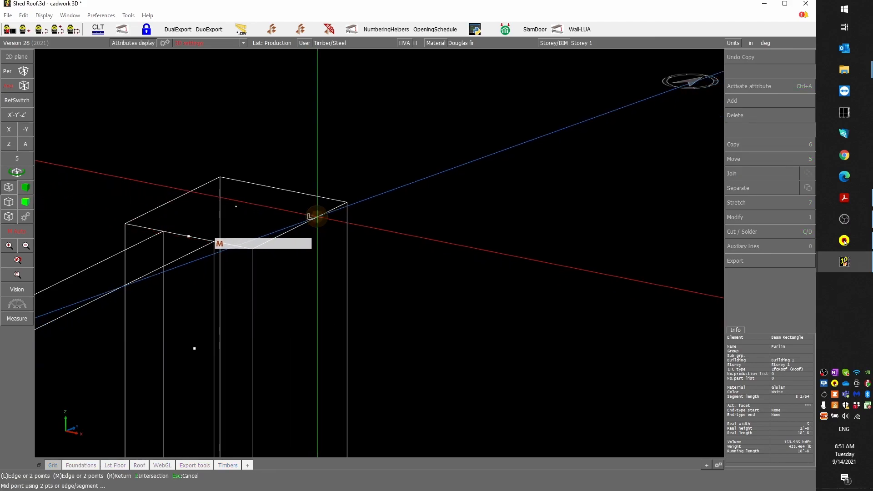
scroll(286, 288, down, 5)
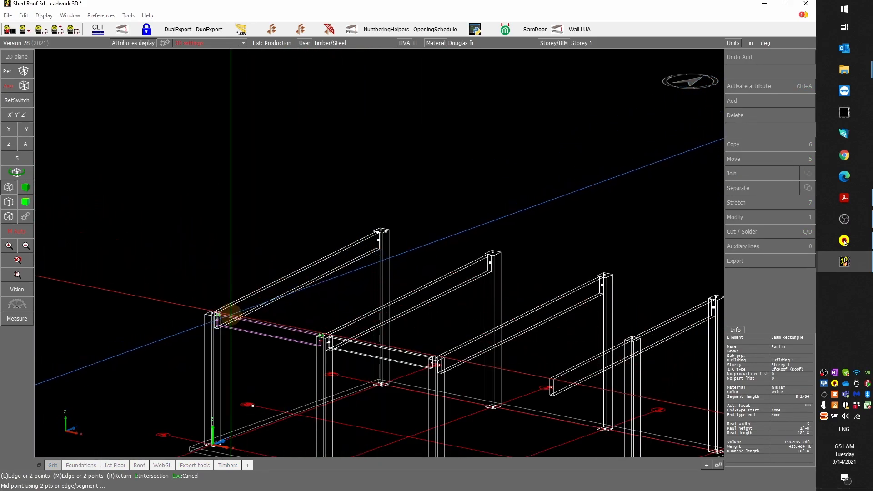
- Copy the purlin from its top end-edge midpoint to the new node on the first high-side post
scroll(230, 314, up, 6)
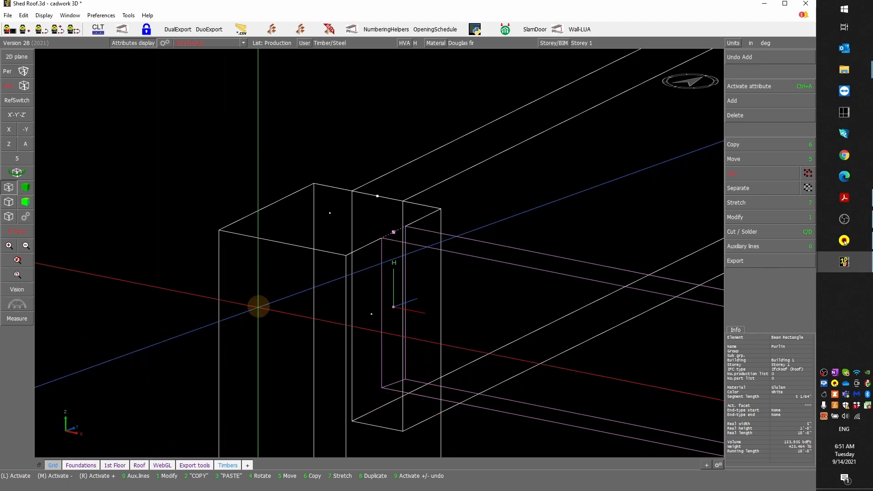
scroll(404, 249, down, 5)
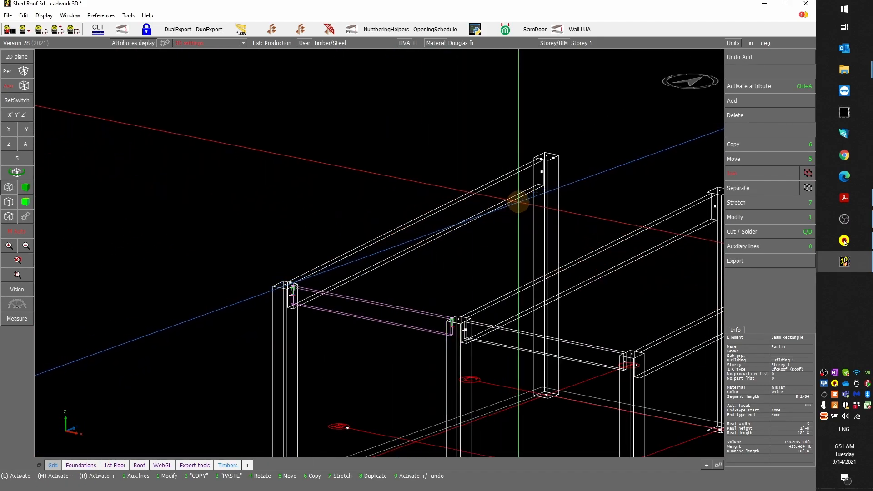
mouse_move(352, 273)
middle_down()
mouse_move(380, 252)
mouse_move(361, 267)
middle_up()
scroll(362, 267, down, 2)
scroll(494, 195, up, 2)
middle_drag(494, 195, 380, 253)
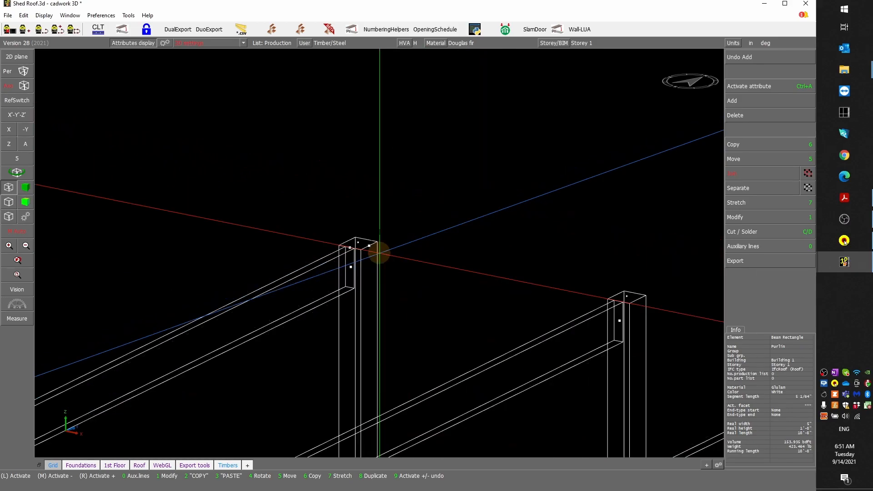
scroll(380, 253, up, 3)
key(6)
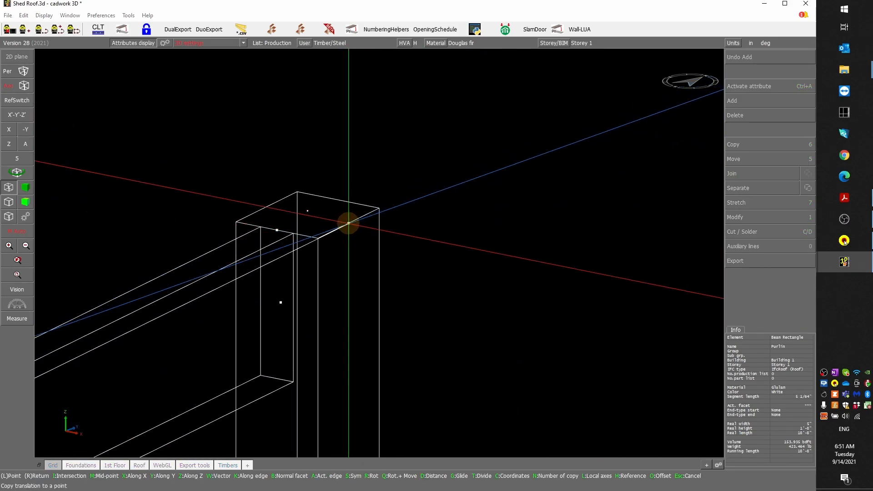
click(348, 223)
right_click(469, 224)
scroll(370, 273, down, 5)
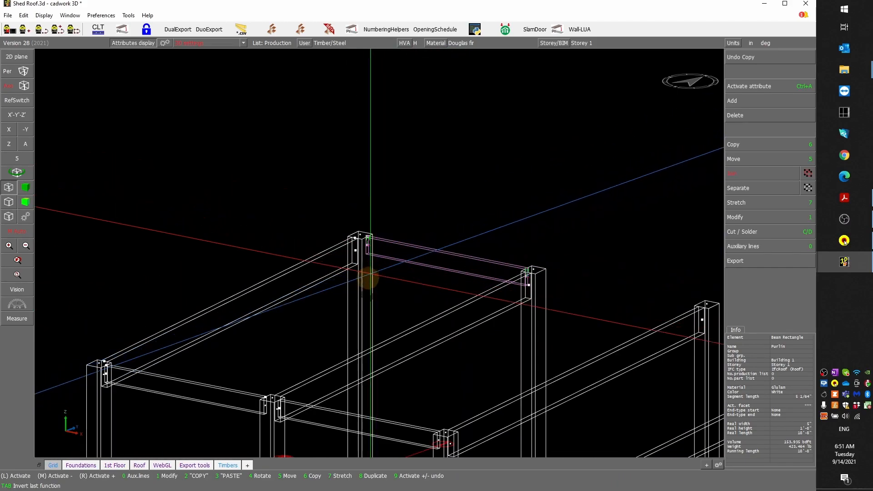
scroll(416, 319, down, 3)
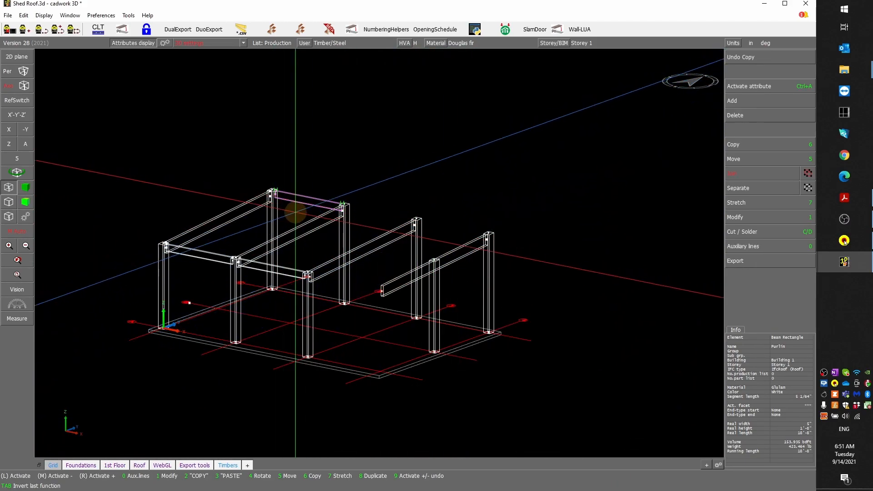
- Copy the high-side purlin into the other two bays using vectors measured from the end of the first grid line
click(294, 196)
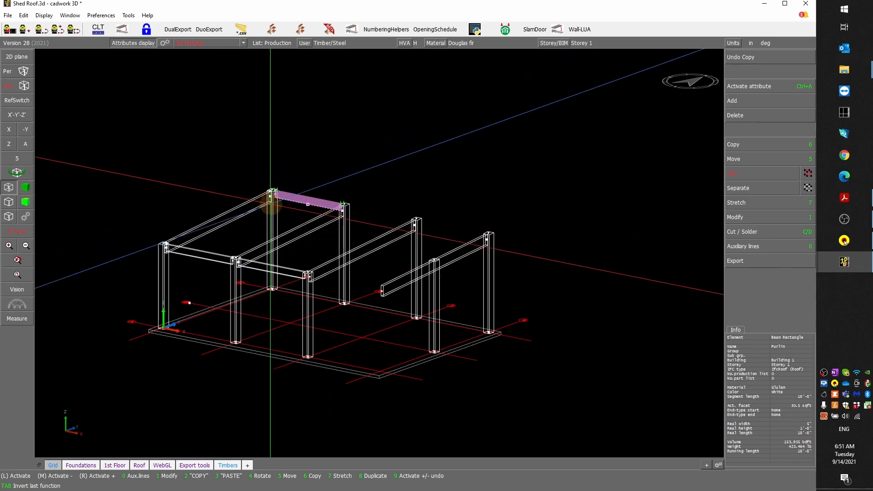
middle_drag(245, 271, 368, 294)
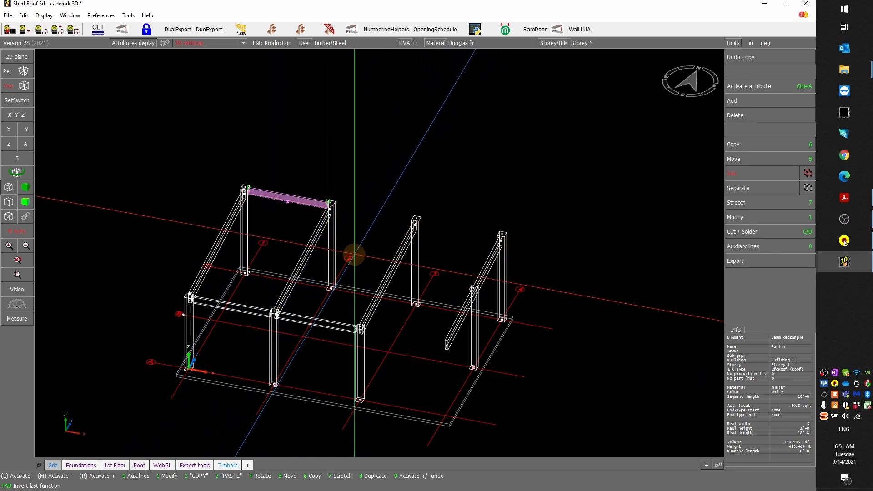
key(6)
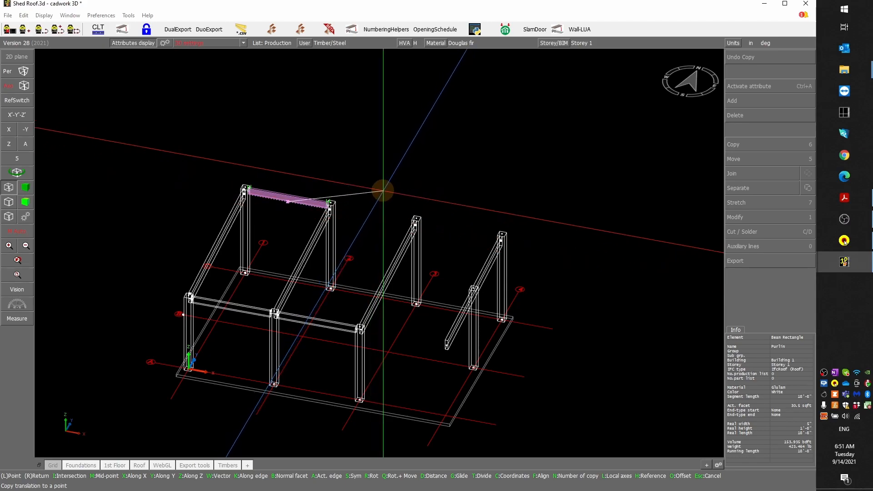
key(Return)
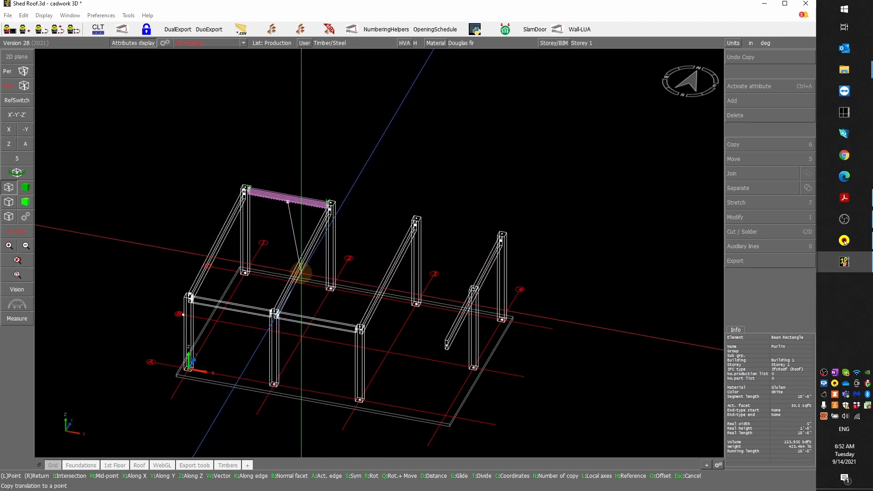
key(w)
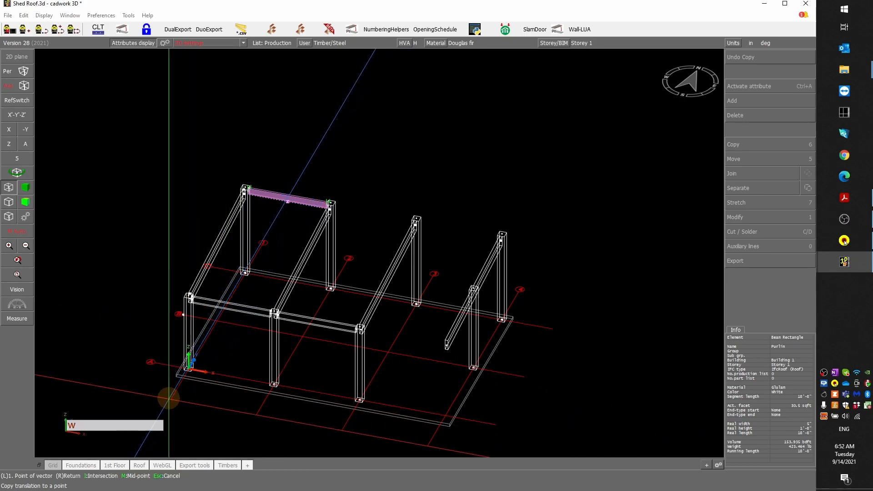
click(170, 398)
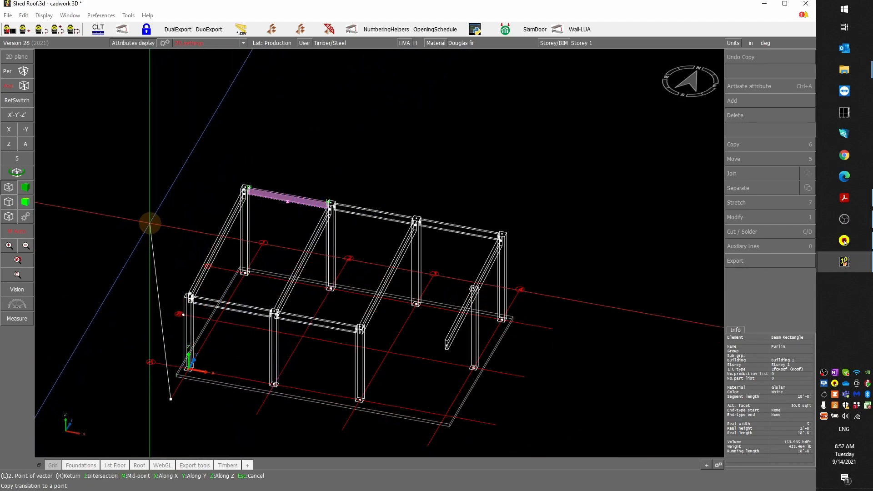
right_click(141, 219)
click(141, 219)
- Show the hidden CLT roof panels and floor slab and switch the model to shaded display with materials
ctrl+drag(419, 240, 377, 257)
scroll(428, 300, up, 4)
middle_drag(428, 300, 379, 253)
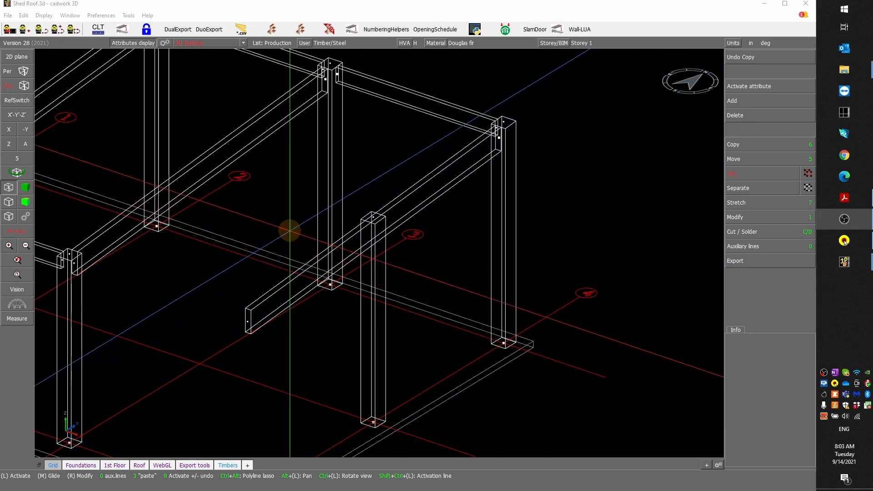
scroll(286, 234, down, 3)
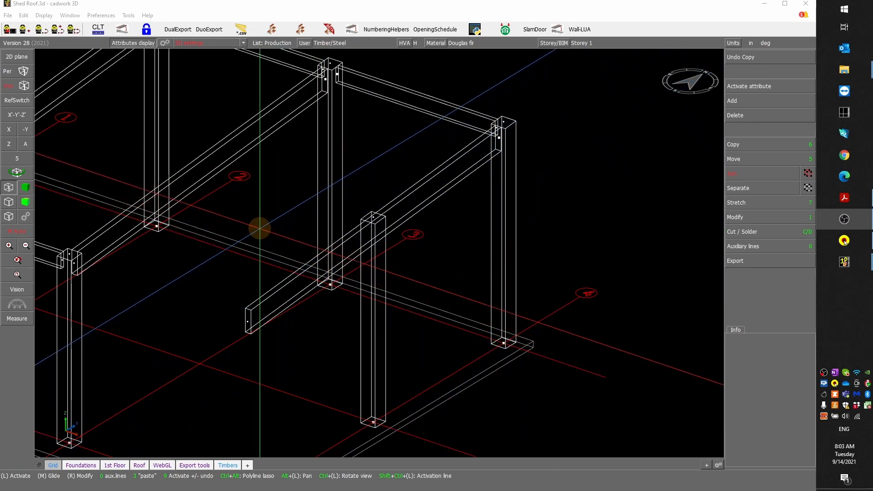
scroll(333, 259, down, 4)
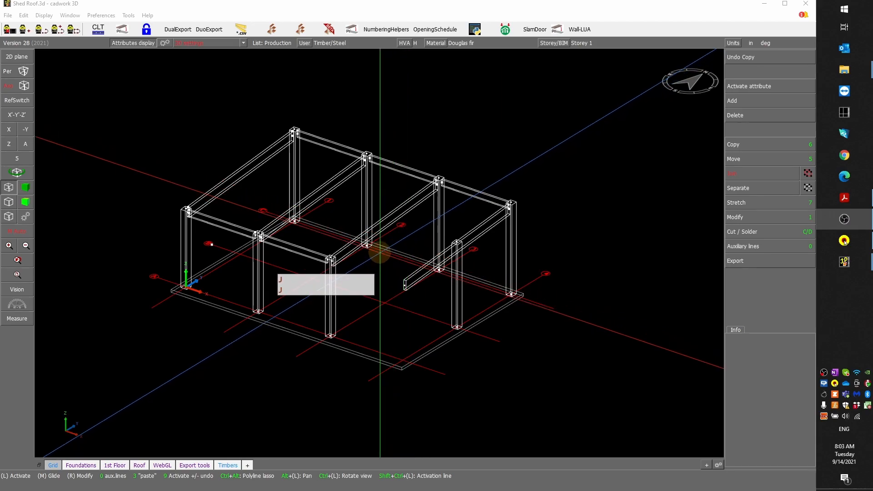
click(396, 240)
key(j)
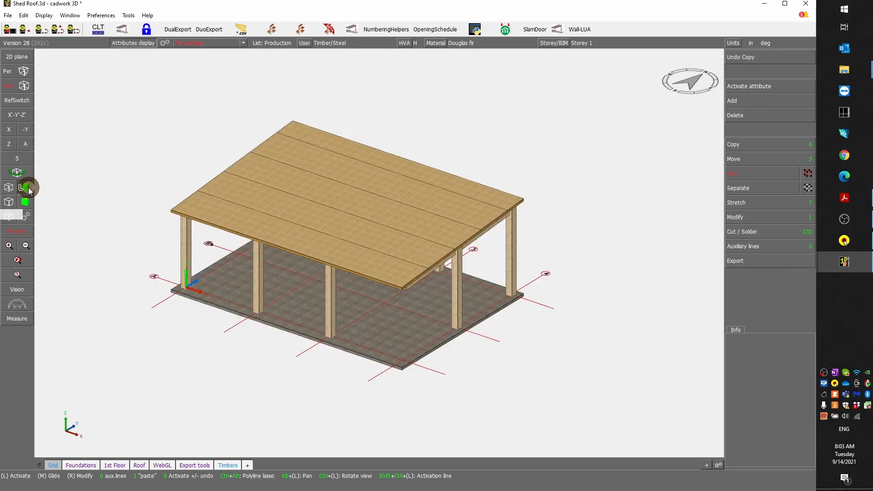
click(25, 202)
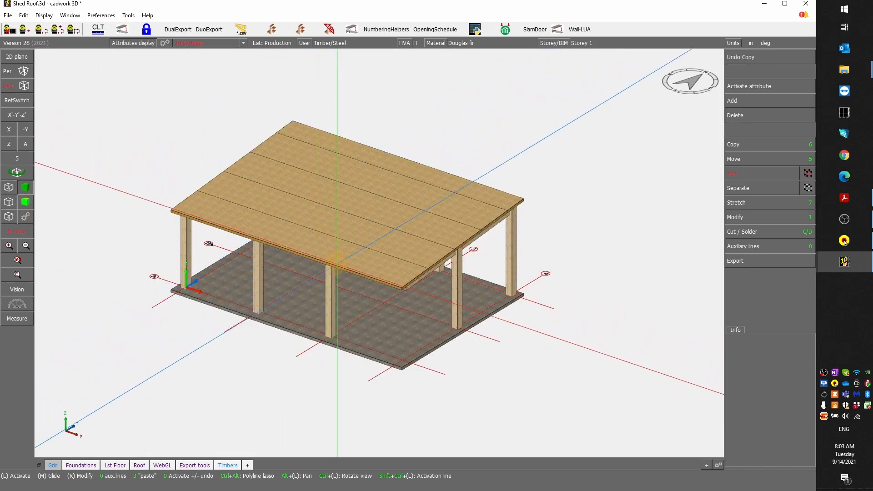
- Switch to Acrobat Reader and examine the roof's corner cut-out in the 3D view of Shed Roof.pdf
click(845, 198)
drag(157, 112, 443, 13)
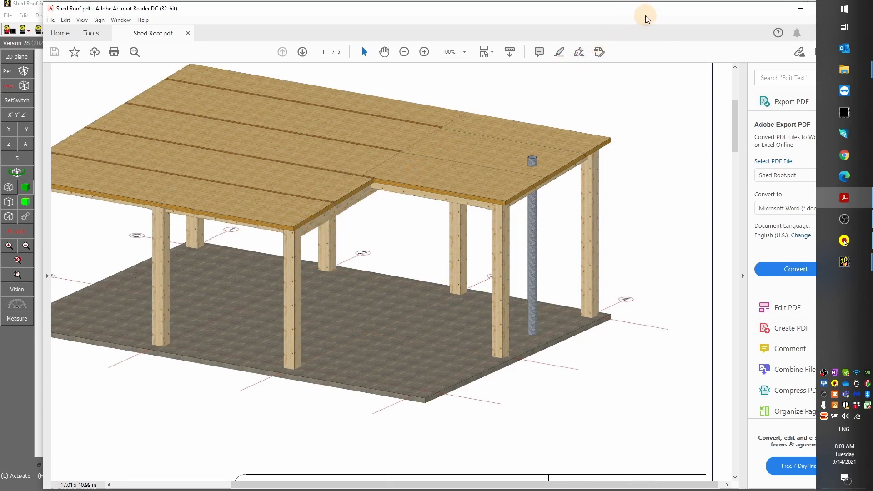
drag(622, 16, 0, 101)
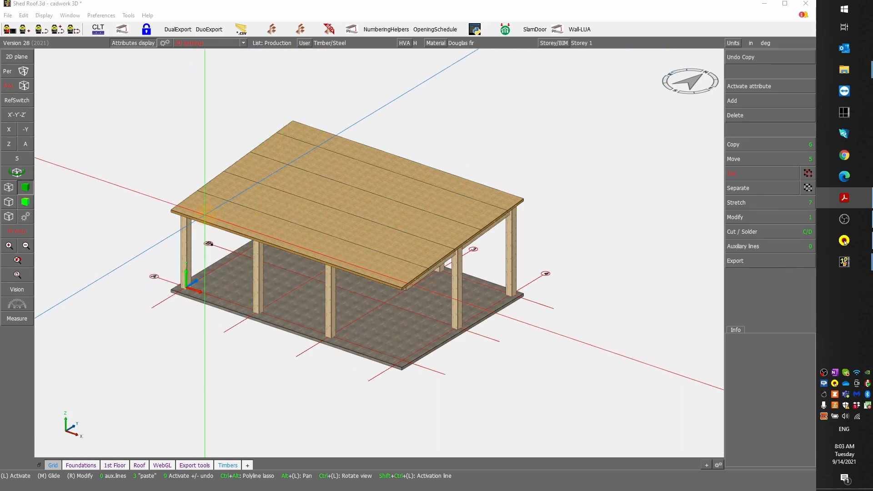
- Activate the two lowest CLT roof panels with the third low-side post and its adjoining girt, and isolate them from the model
click(207, 217)
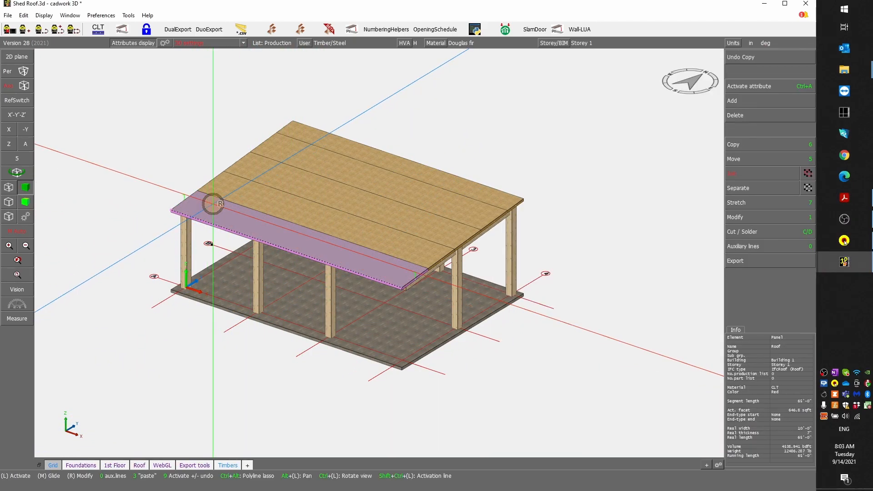
click(223, 188)
right_click(226, 210)
ctrl+drag(380, 252, 380, 253)
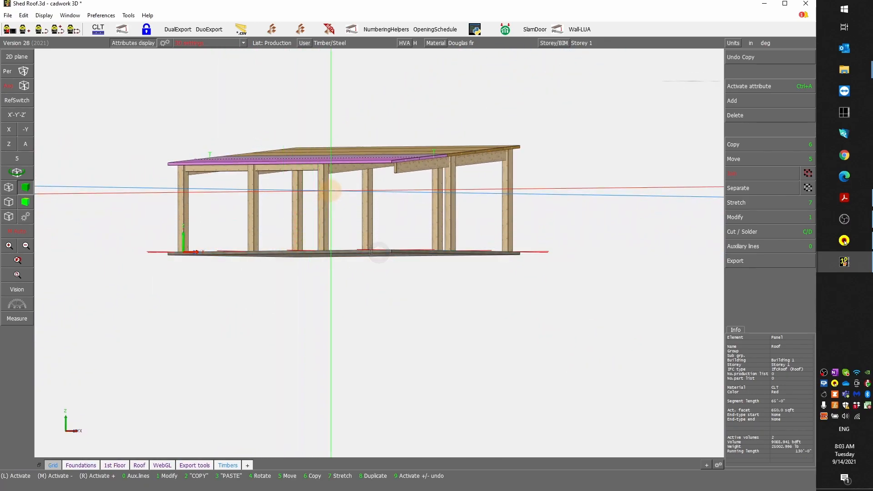
right_click(322, 175)
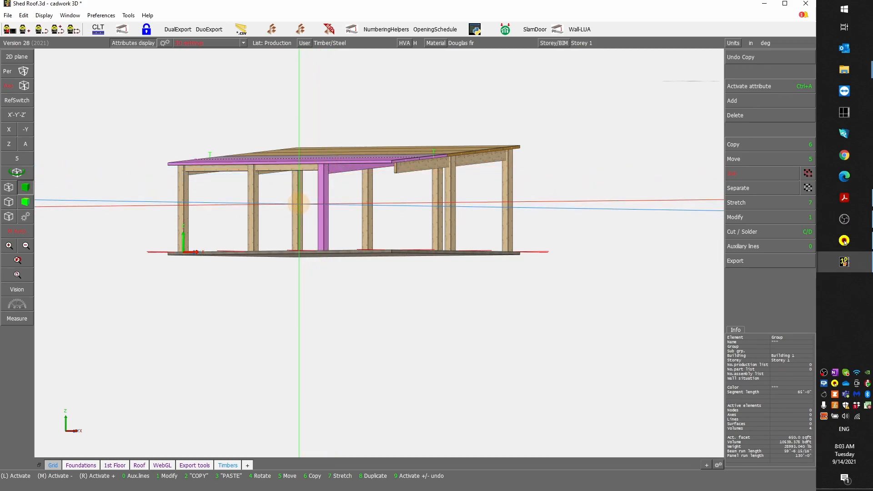
key(KP_Divide)
ctrl+drag(285, 199, 379, 253)
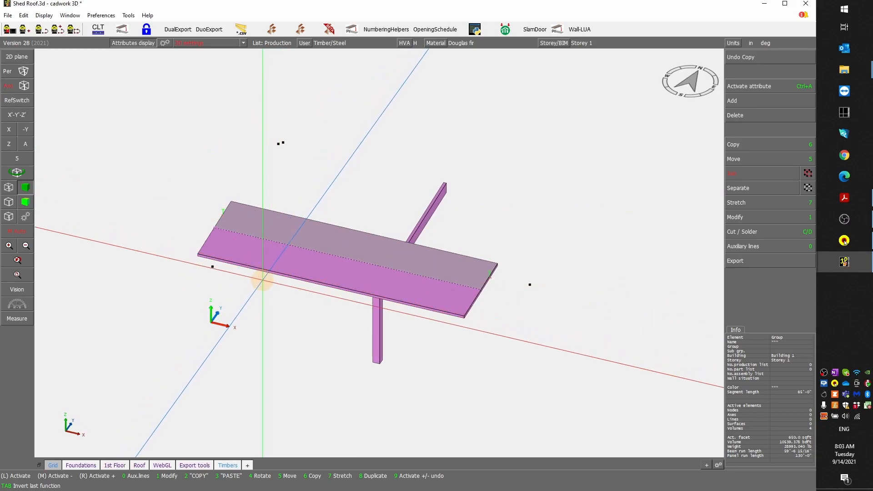
- Keep only the two isolated roof panels active and cut them off at the post's face, discarding the part over the corner bay
click(226, 262)
ctrl+drag(240, 228, 379, 254)
scroll(370, 237, up, 5)
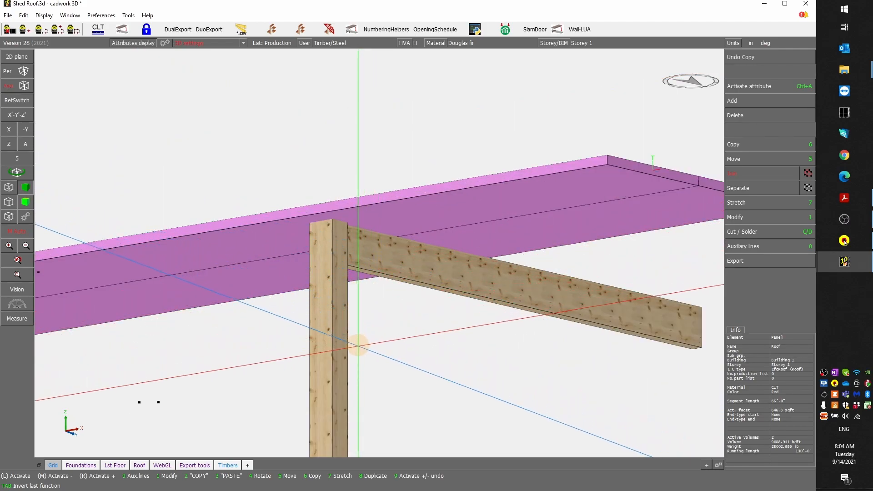
key(c)
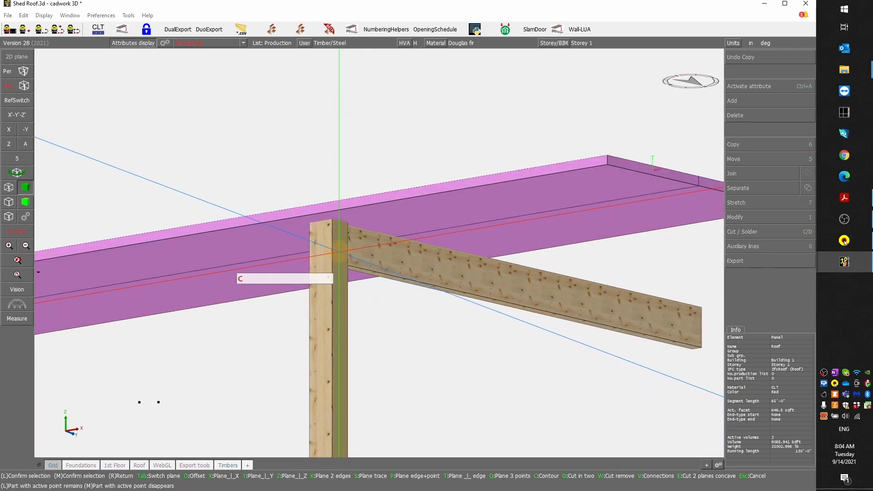
click(339, 251)
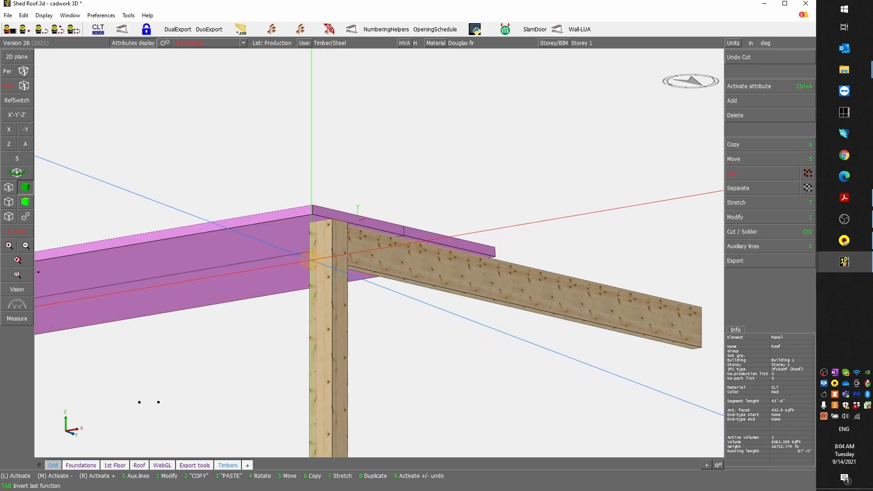
- In wireframe display, trim both roof panels with a cut plane perpendicular to X through the centre point at the post's top
ctrl+drag(299, 263, 379, 253)
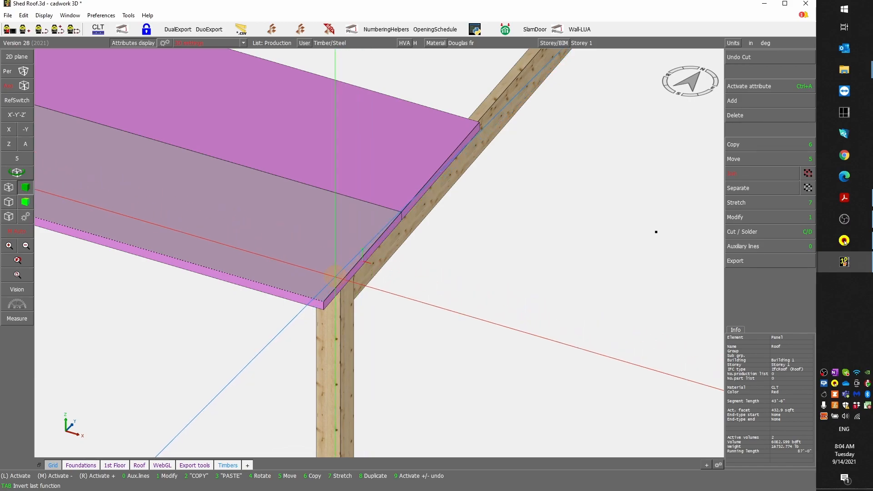
click(9, 187)
scroll(279, 205, down, 3)
click(259, 206)
scroll(381, 250, up, 5)
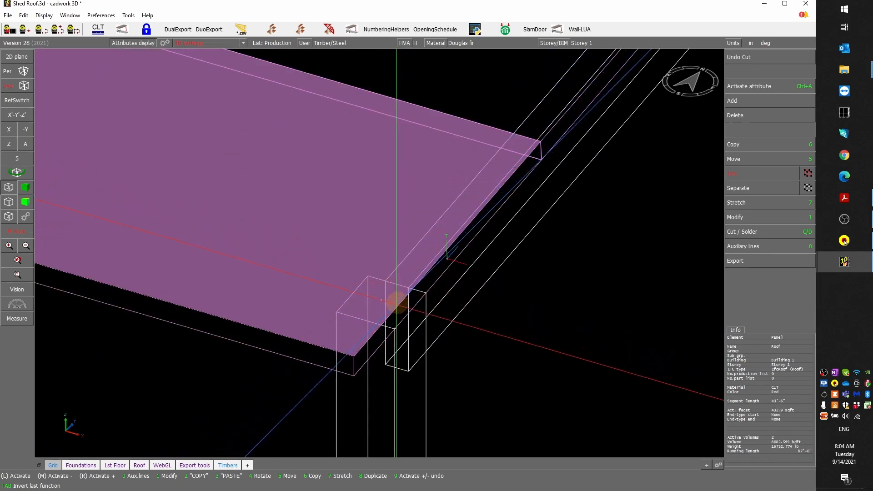
key(c)
key(x)
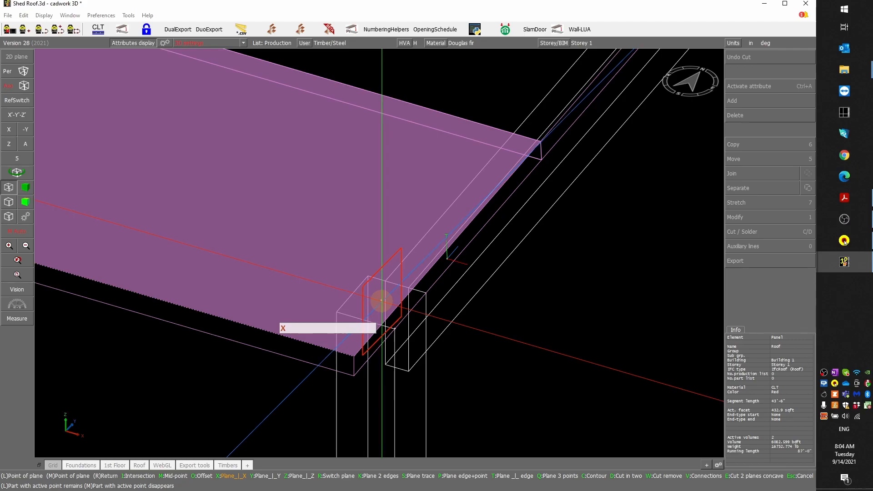
click(382, 300)
scroll(377, 250, down, 3)
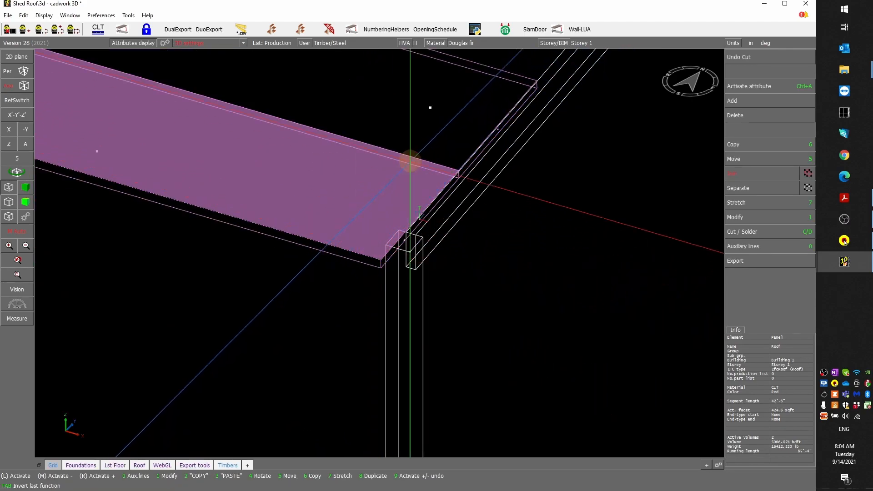
ctrl+drag(323, 259, 344, 221)
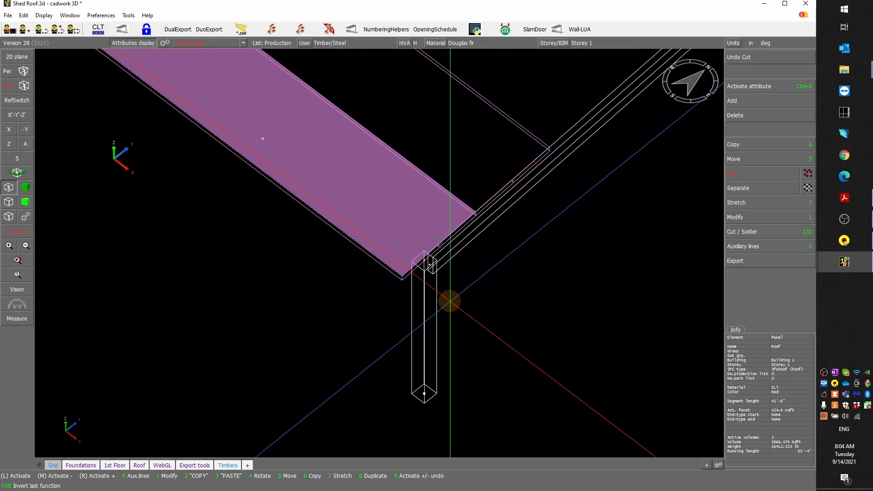
key(7)
click(348, 322)
click(575, 126)
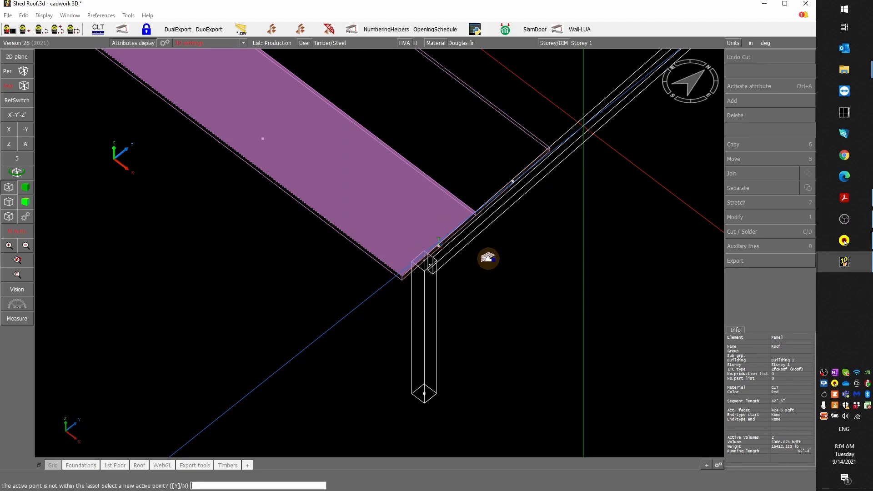
key(Return)
key(Escape)
key(Escape)
- Reactivate the two trimmed roof panels and stretch their cut ends along the length axis so they overhang the post
click(371, 257)
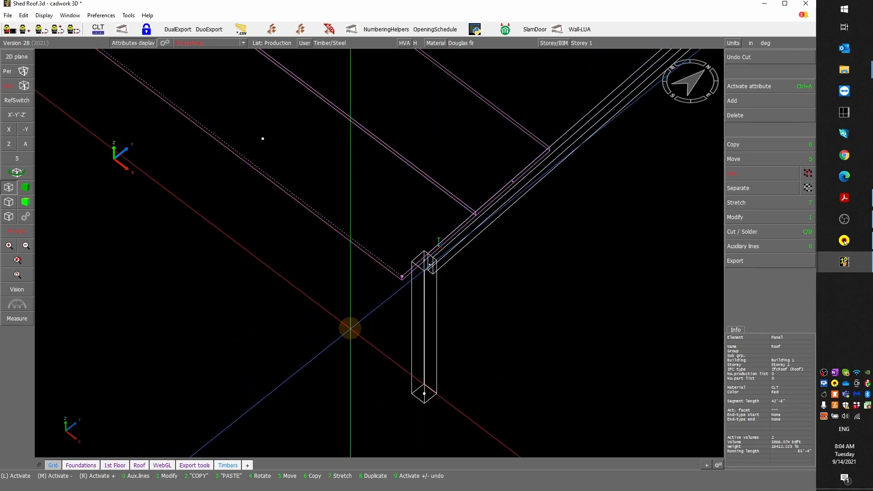
click(516, 140)
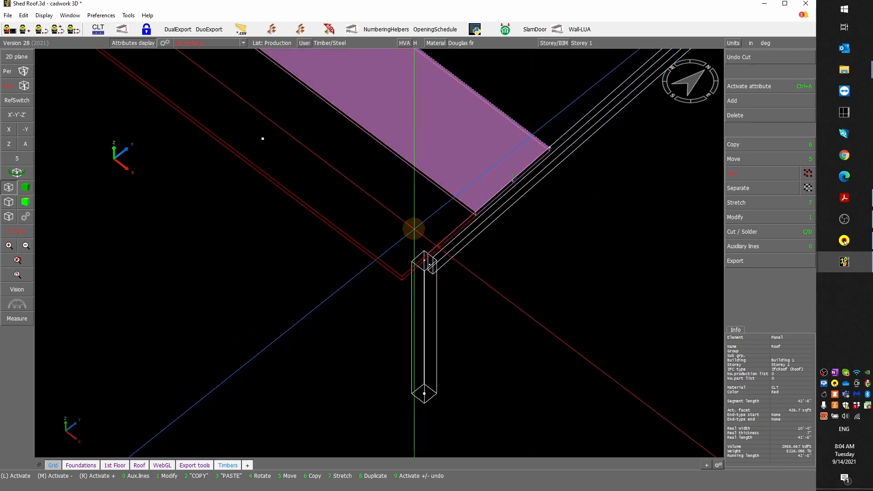
right_click(377, 262)
scroll(436, 222, down, 2)
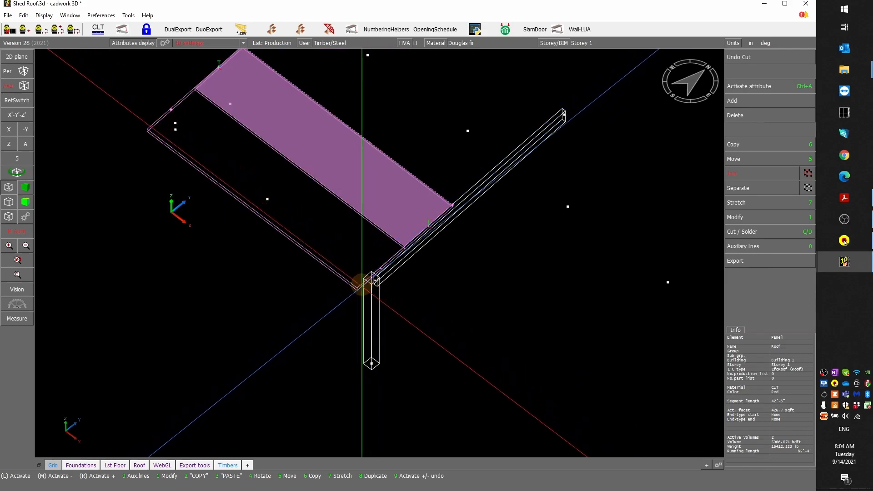
click(359, 290)
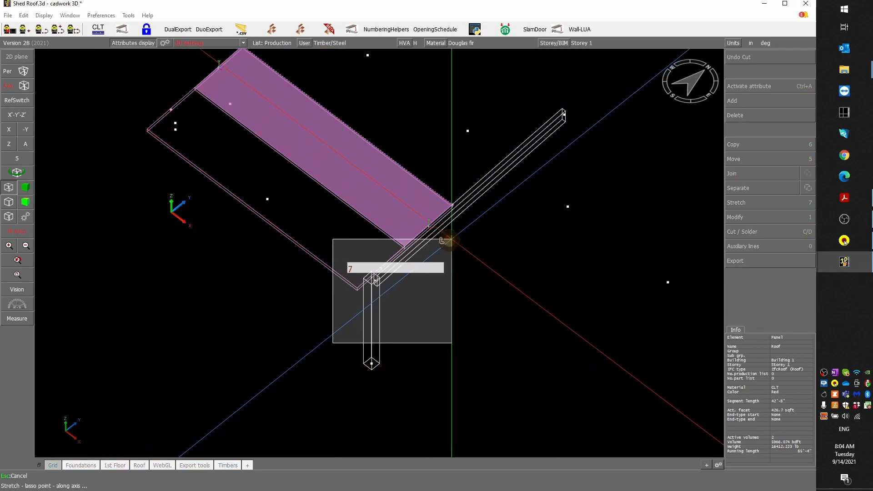
text(7)
key(Escape)
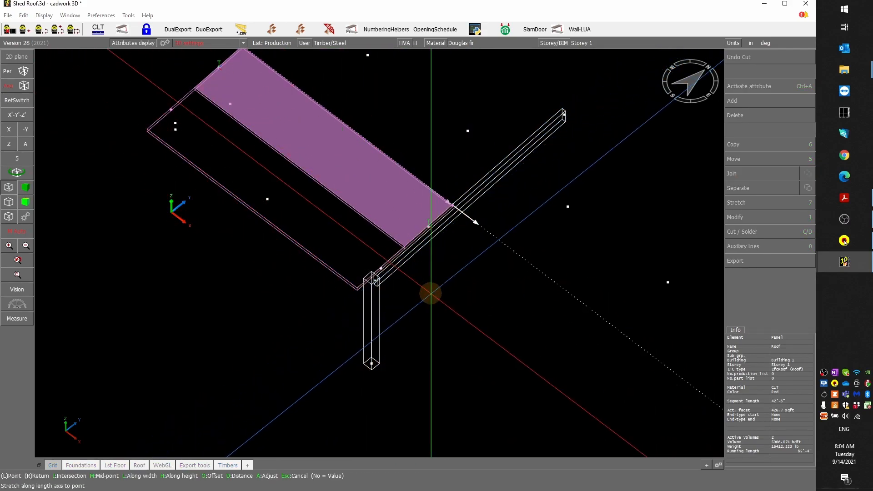
key(Return)
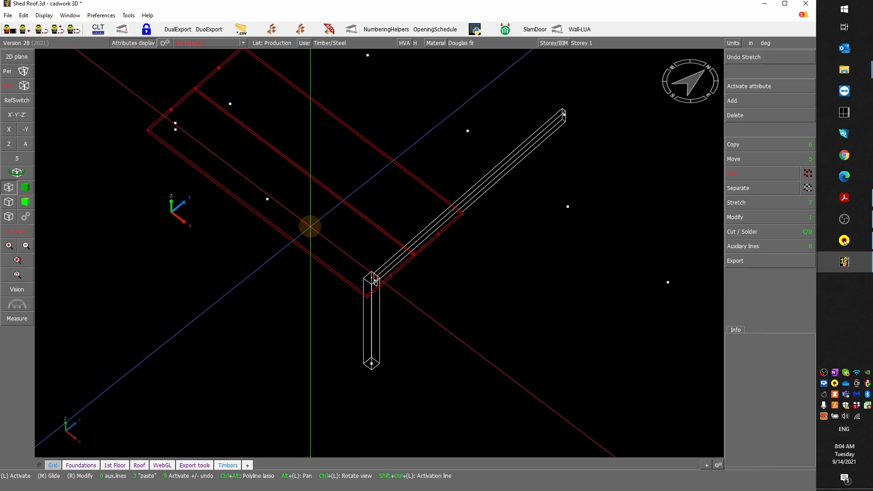
- Show the whole model shaded, and isolate the three full-length roof panels together with the high-side post on the corner cut-out's grid line
key(j)
click(25, 186)
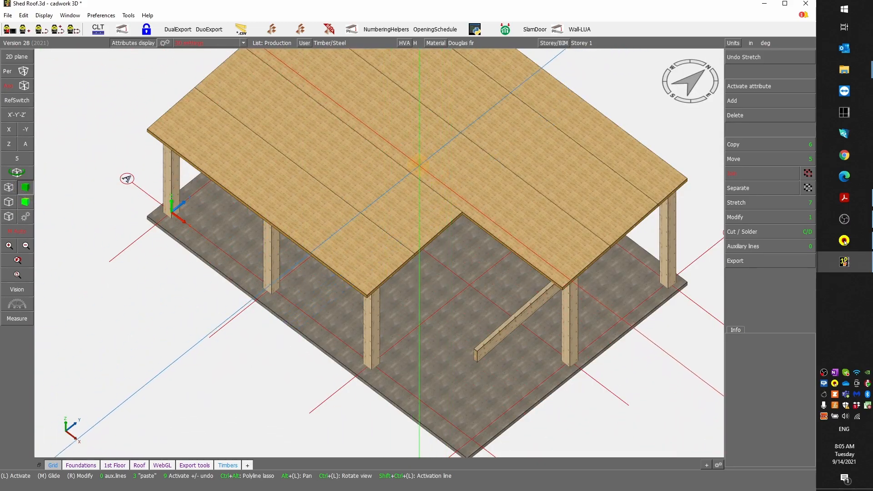
click(322, 82)
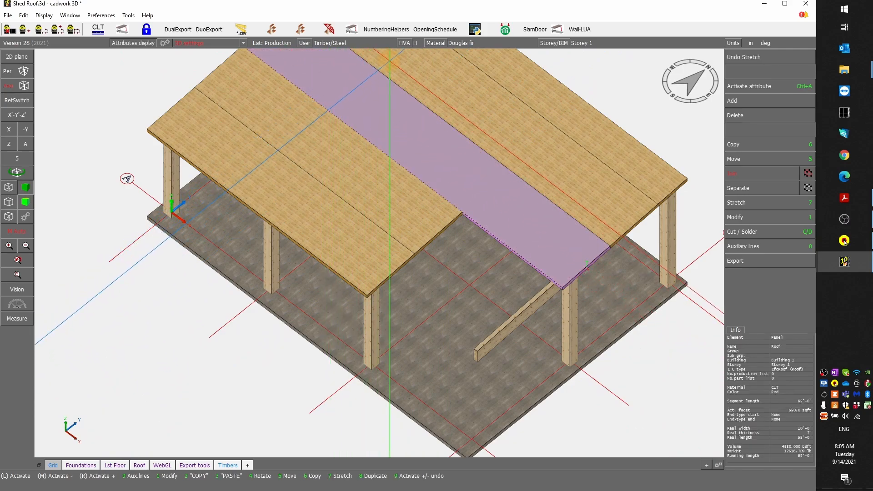
middle_drag(390, 61, 379, 252)
scroll(379, 250, down, 3)
scroll(378, 241, up, 3)
right_click(348, 217)
right_click(389, 177)
ctrl+drag(389, 177, 379, 252)
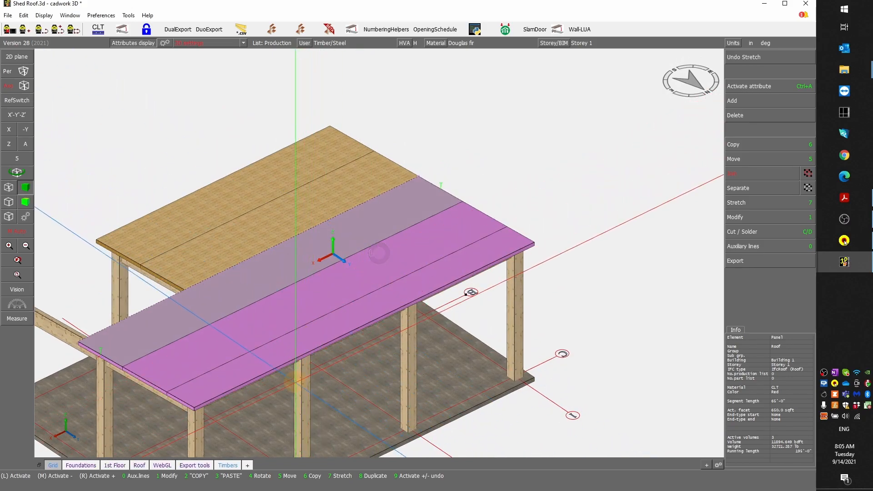
right_click(302, 385)
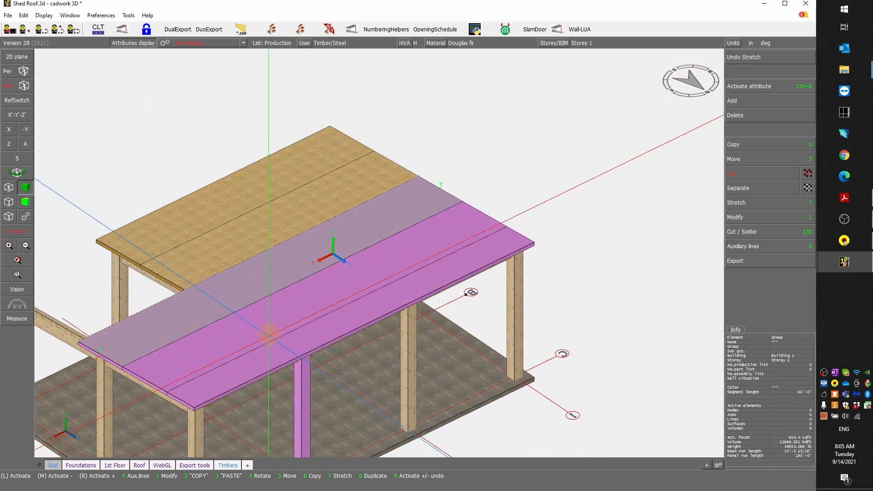
ctrl+drag(379, 252, 378, 252)
key(KP_Divide)
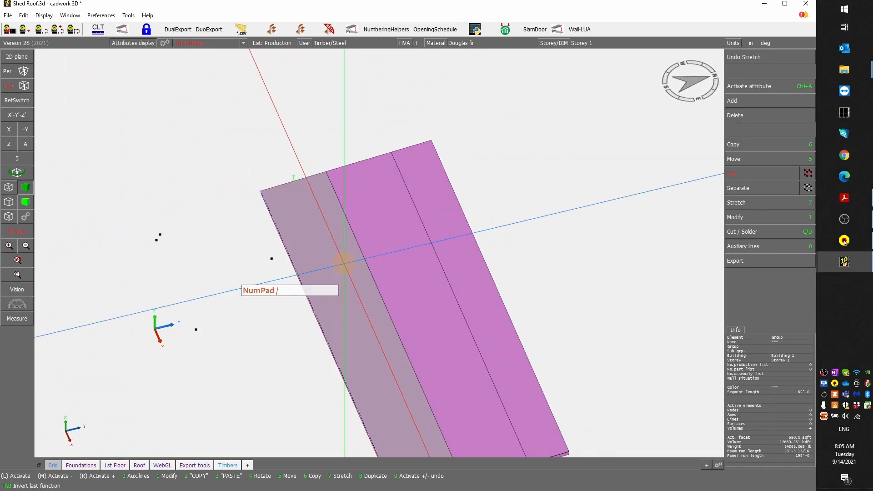
- In wireframe top view, cut the three roof panels in two perpendicular to X through the high-side post's centre
click(10, 146)
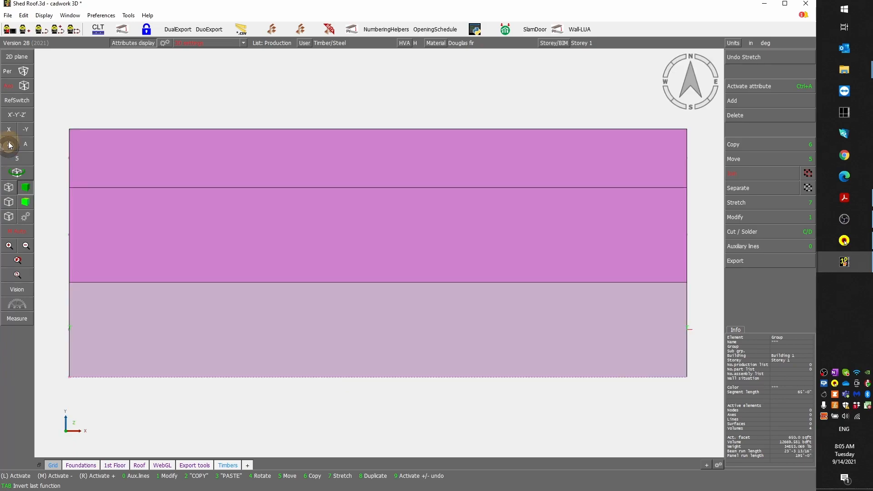
click(6, 193)
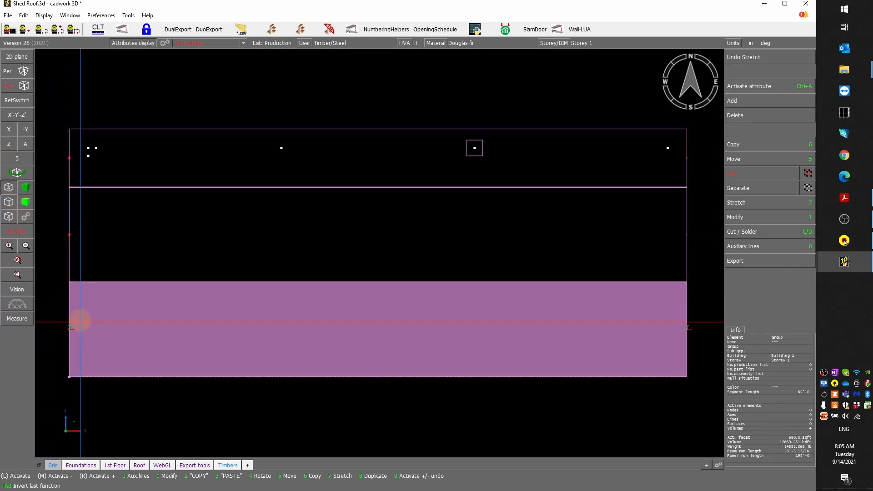
click(283, 311)
right_click(265, 233)
right_click(256, 166)
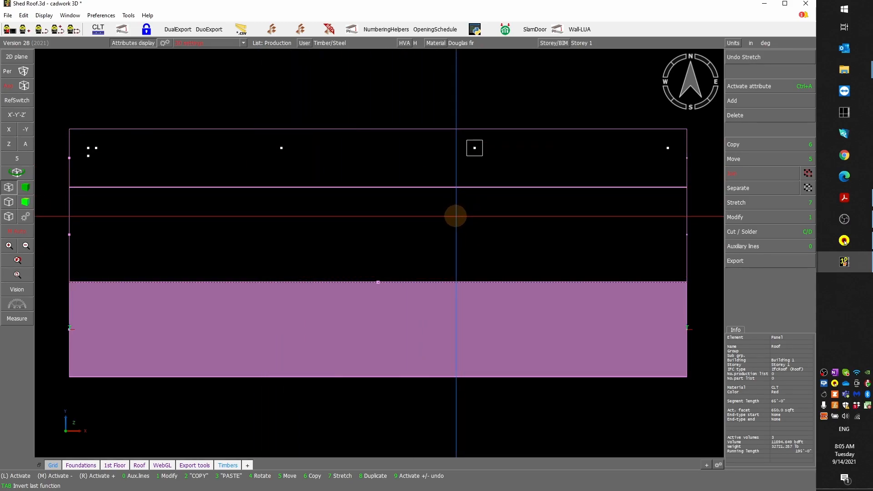
key(c)
key(d)
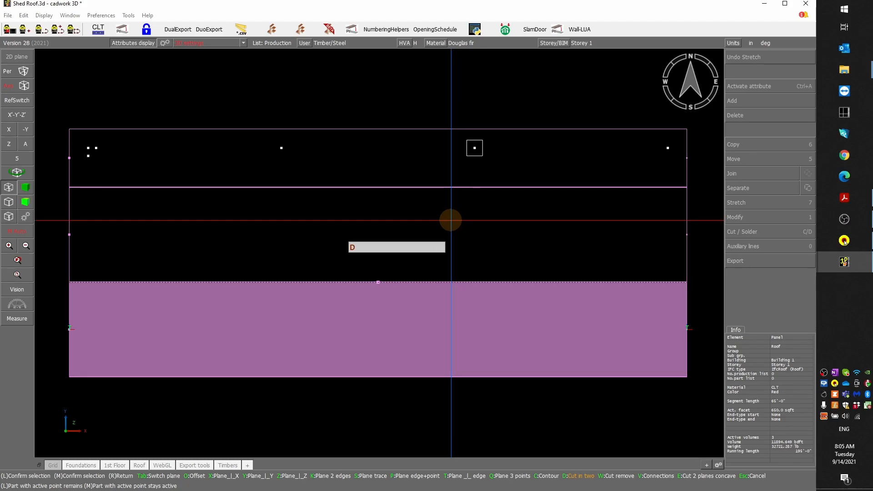
key(x)
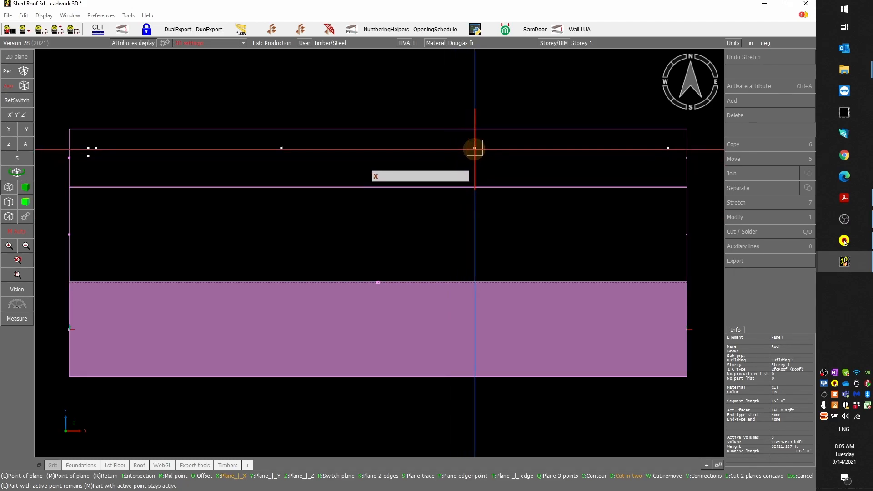
click(474, 148)
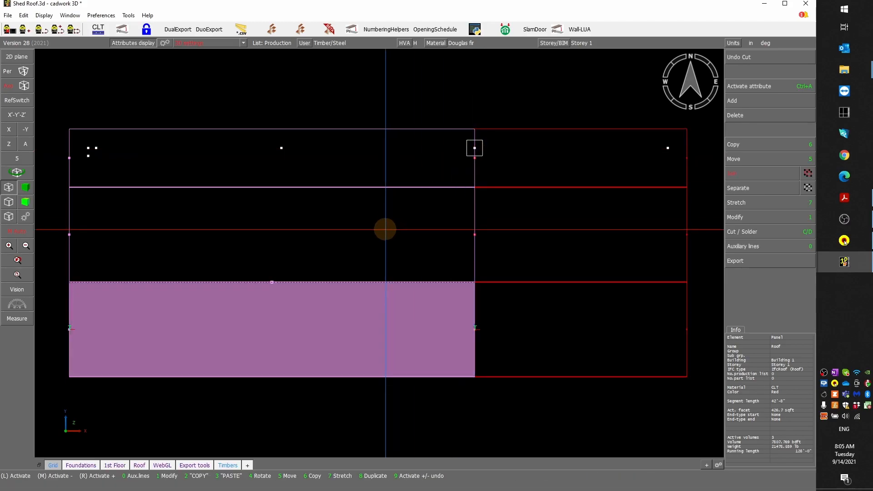
click(378, 81)
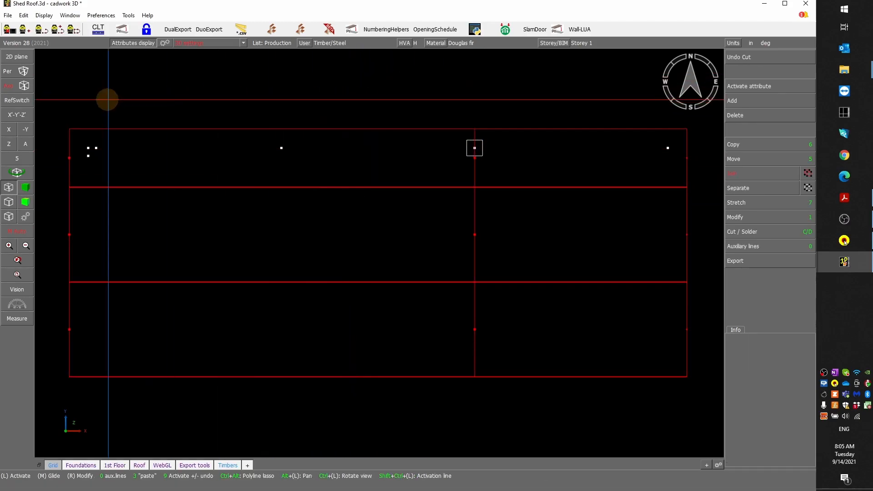
- In axonometric view, activate the short outer corner panel produced by the cut and display the isolated roof panels shaded
click(26, 145)
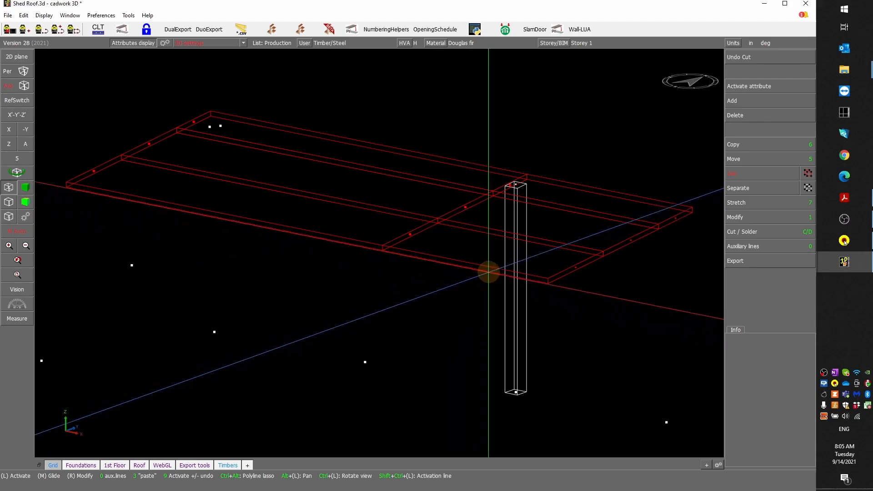
click(546, 276)
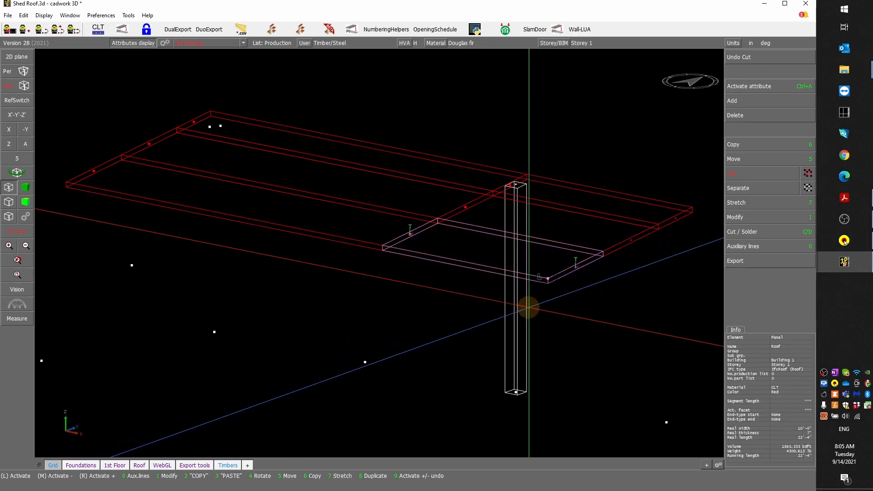
click(27, 191)
scroll(380, 252, up, 5)
drag(380, 252, 331, 242)
scroll(331, 242, down, 5)
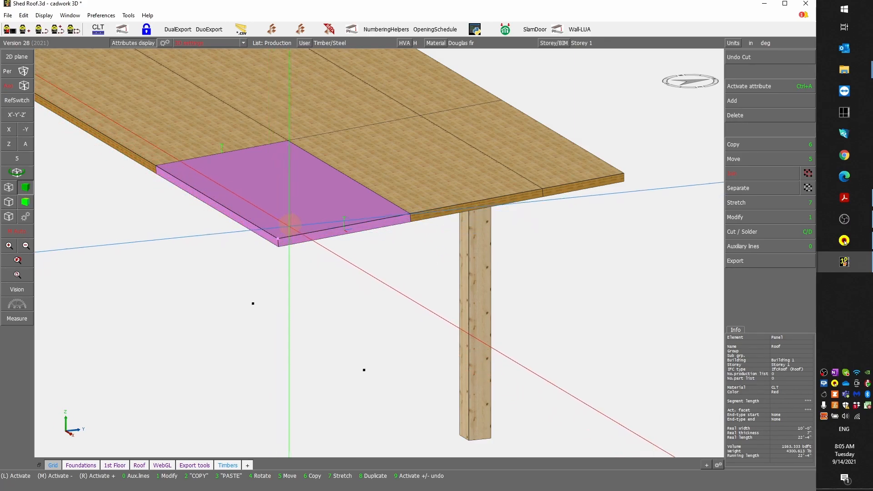
- Pick the top face of the activated corner panel and bring the whole shed model back into view
scroll(176, 190, up, 5)
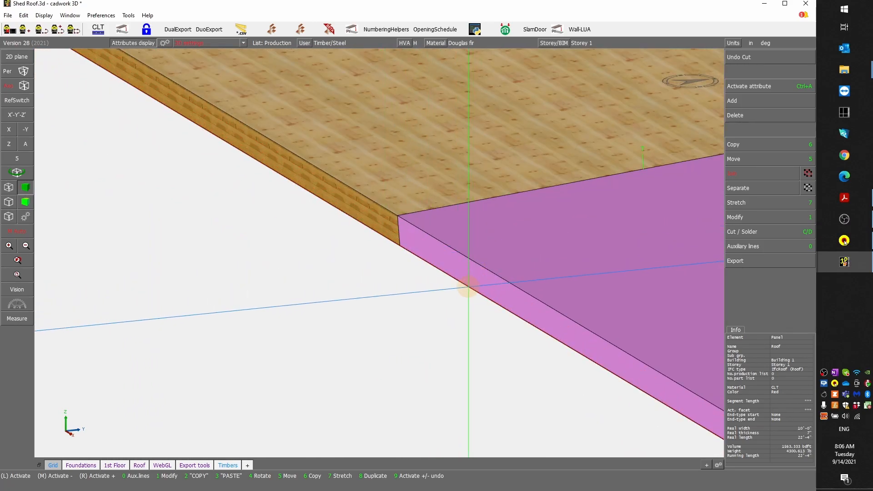
scroll(468, 287, down, 3)
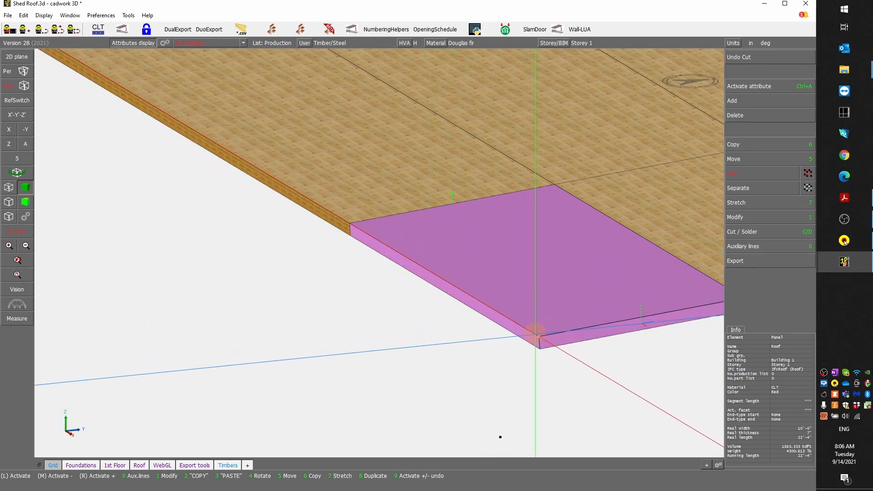
click(560, 301)
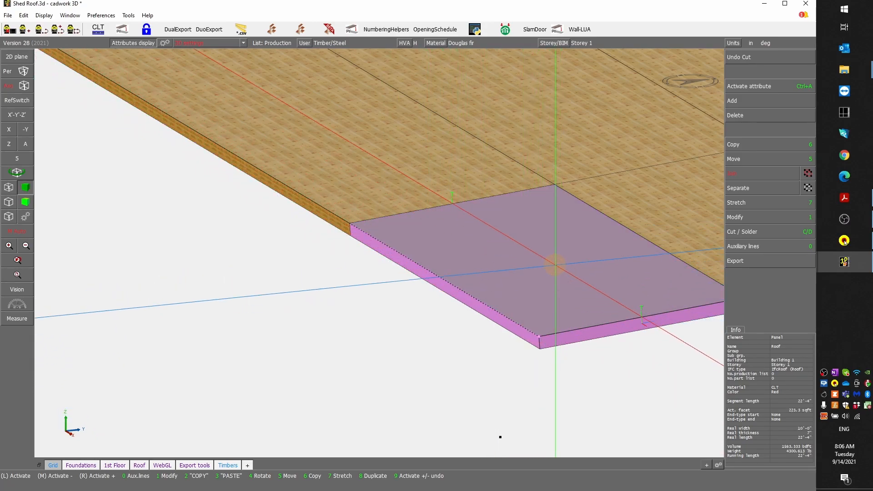
scroll(423, 278, down, 3)
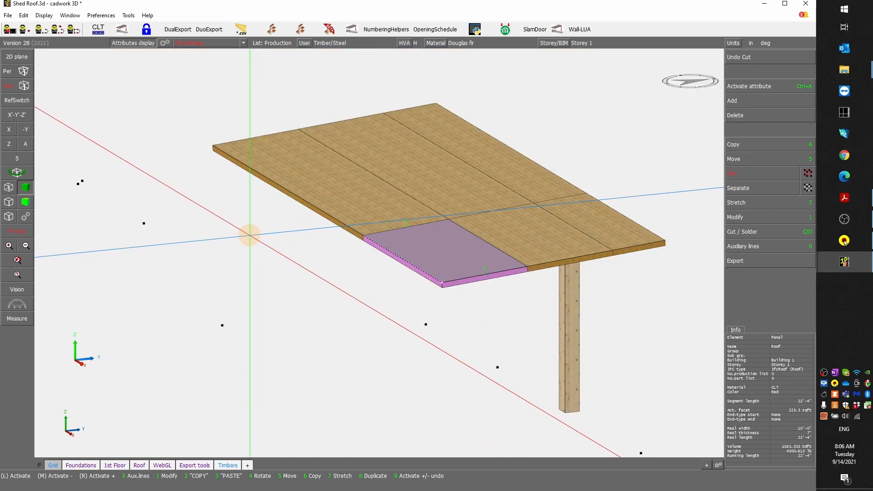
key(j)
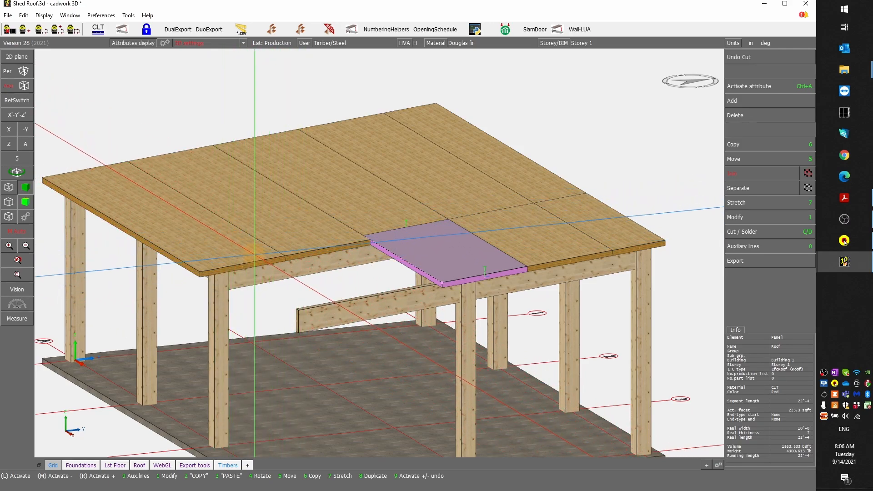
- Add midpoint nodes in the gap between the first two roof panels' top edges, one at each end of the joint
scroll(273, 262, up, 3)
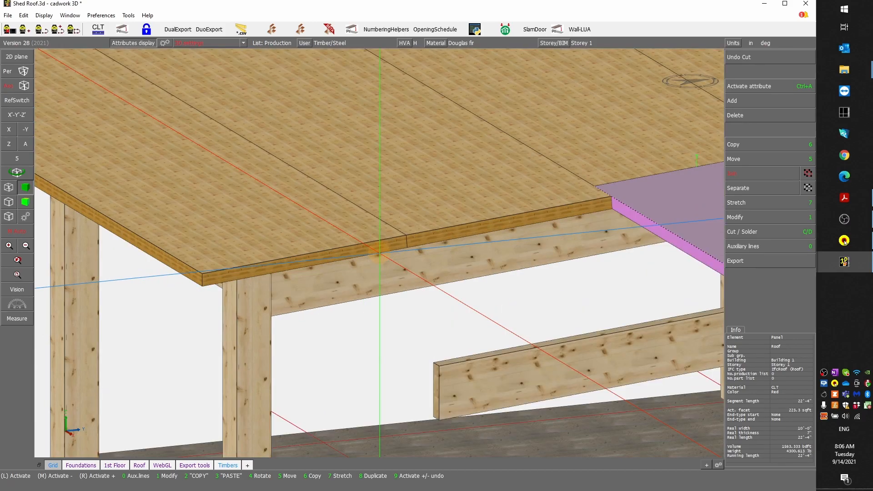
scroll(387, 248, up, 3)
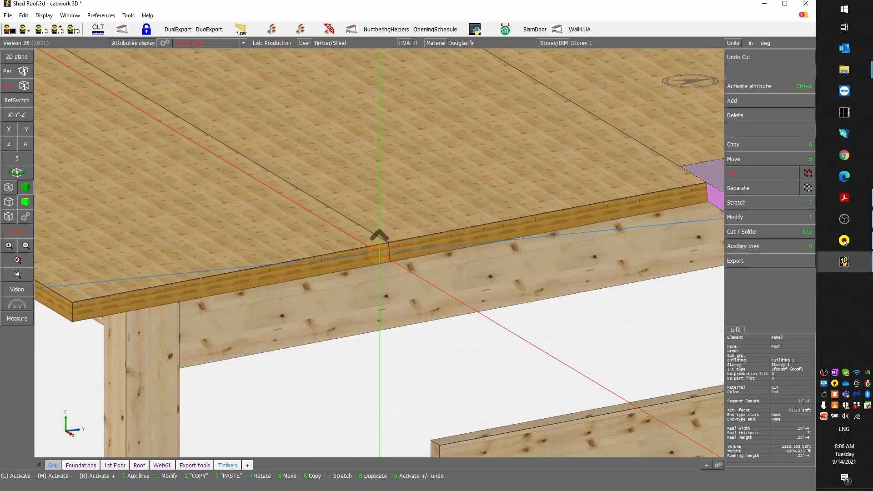
scroll(390, 204, up, 3)
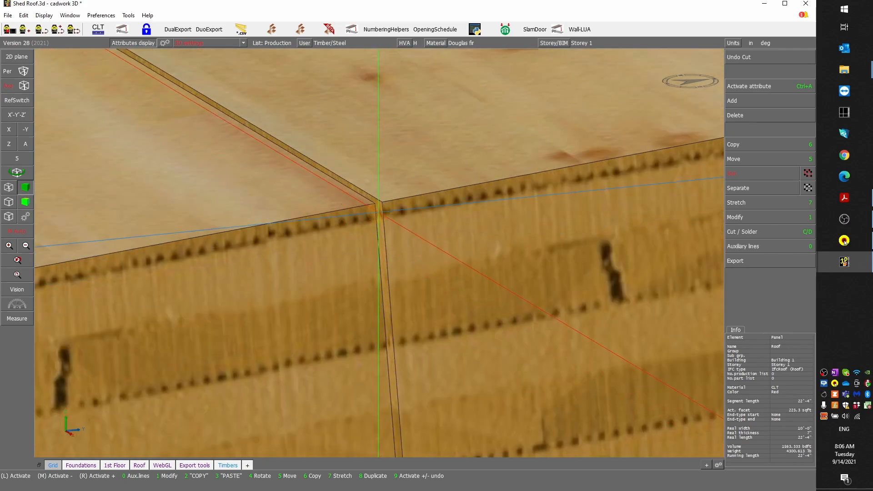
key(m)
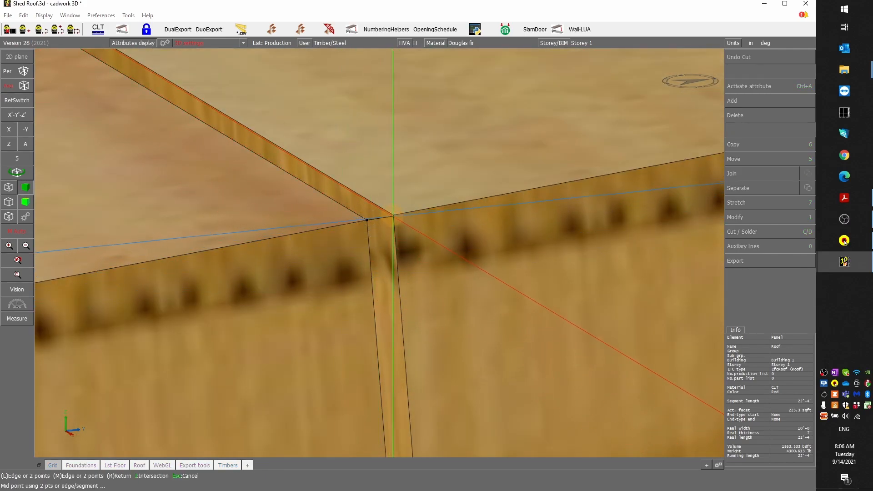
scroll(386, 215, down, 6)
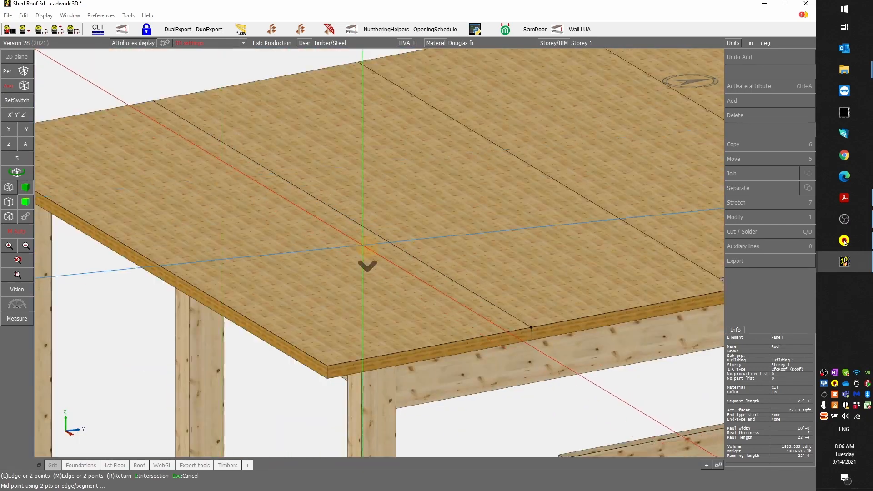
scroll(246, 160, up, 6)
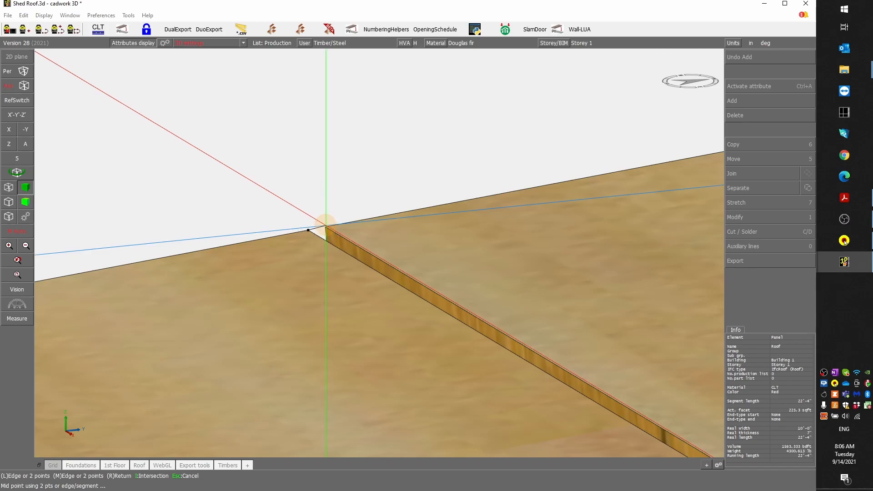
click(326, 226)
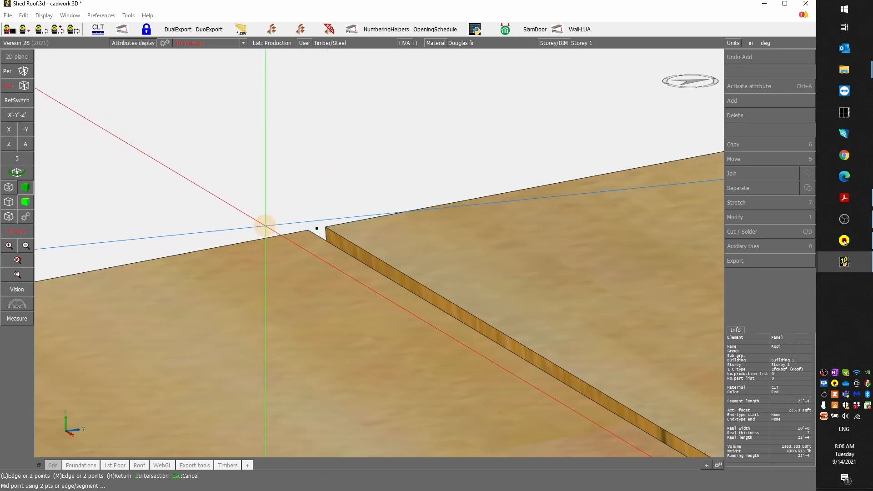
right_click(267, 225)
scroll(380, 253, down, 3)
scroll(380, 253, down, 5)
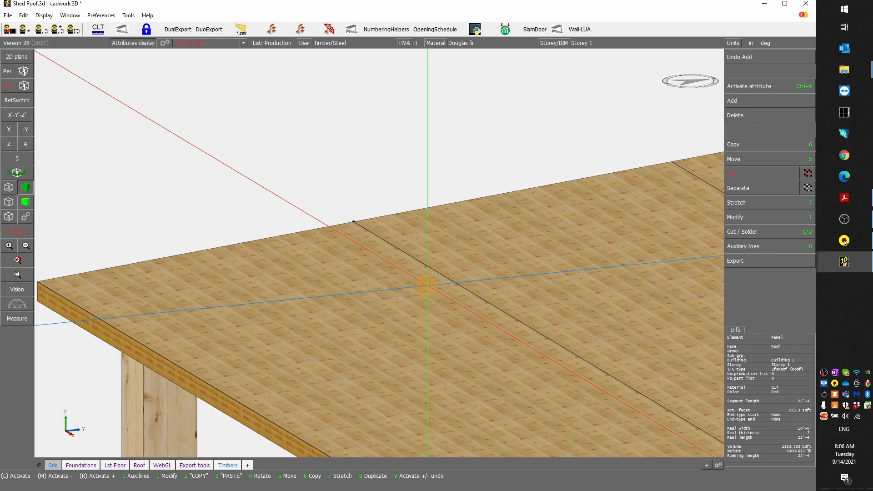
scroll(427, 284, down, 3)
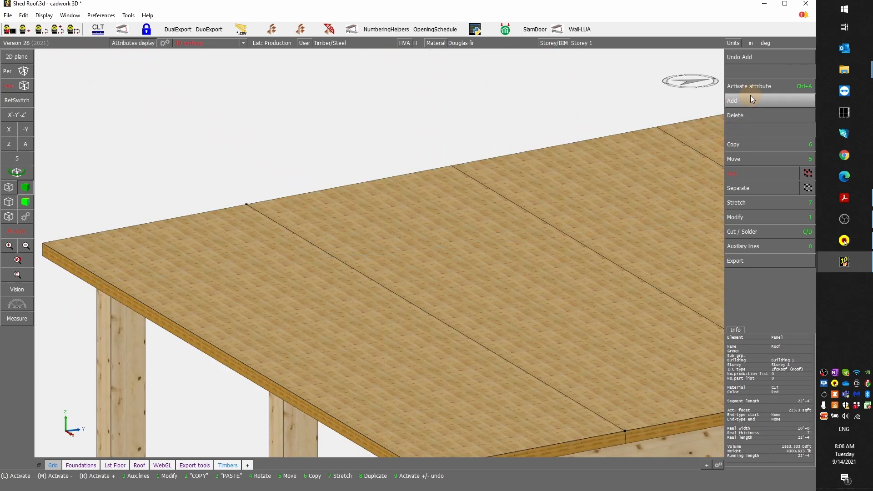
- Define a new rectangular panel 0.75 in thick and 5 in wide in Plywood color 12, named Spline
click(748, 101)
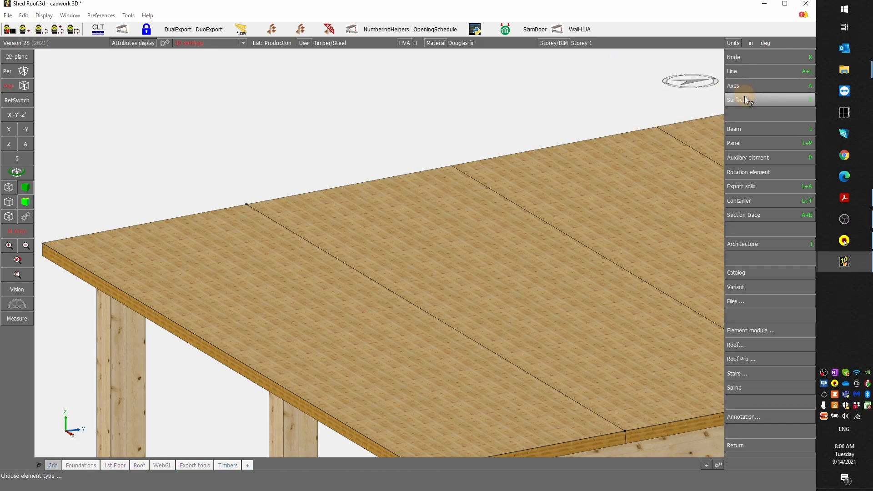
click(763, 142)
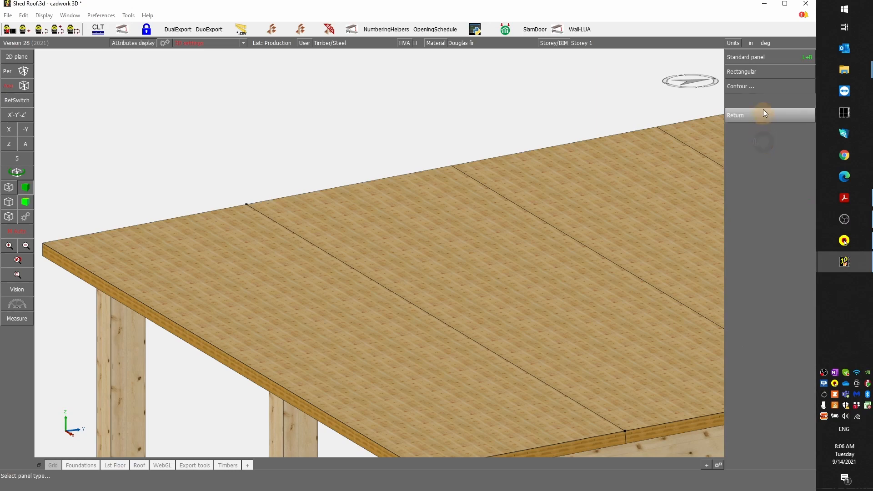
click(767, 71)
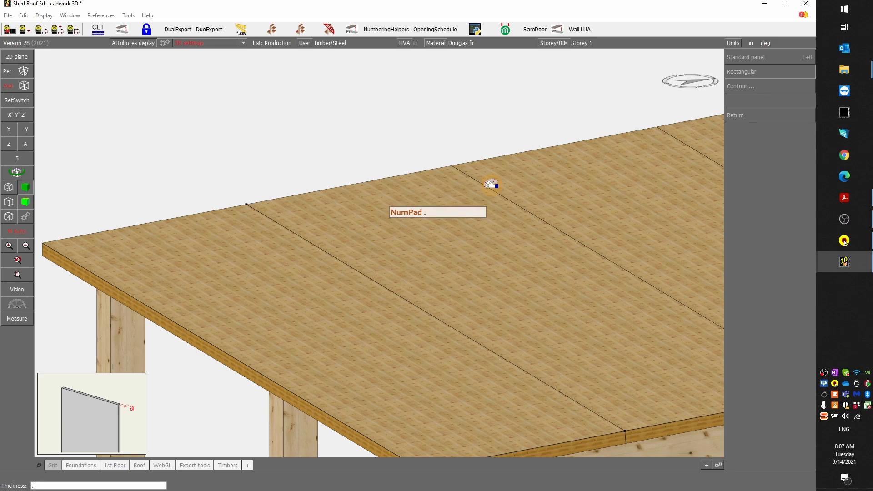
text(.75)
key(Return)
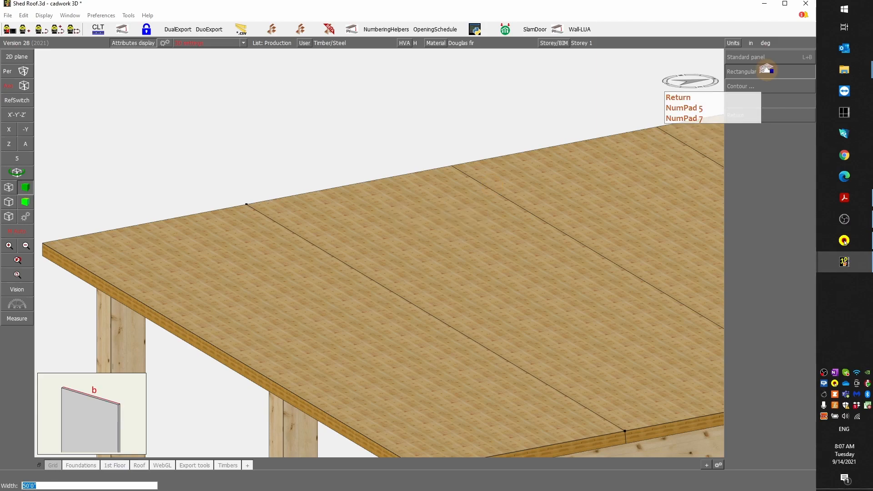
key(Return)
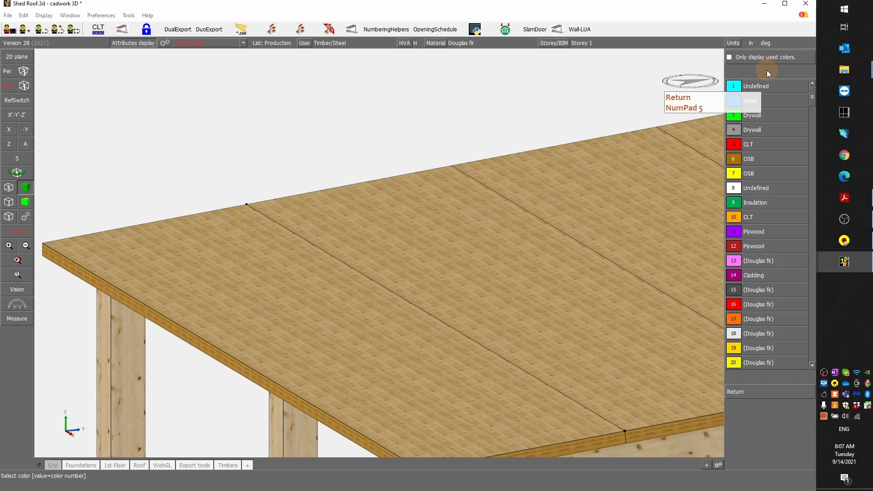
key(Return)
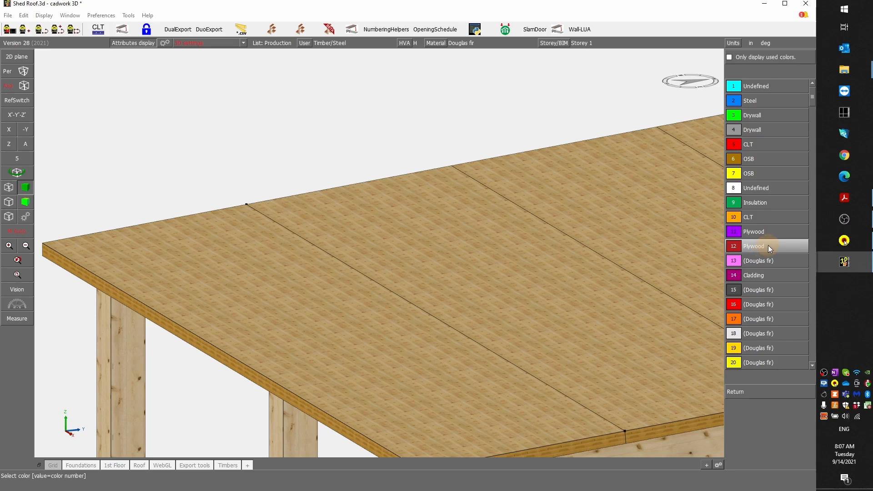
mouse_move(768, 246)
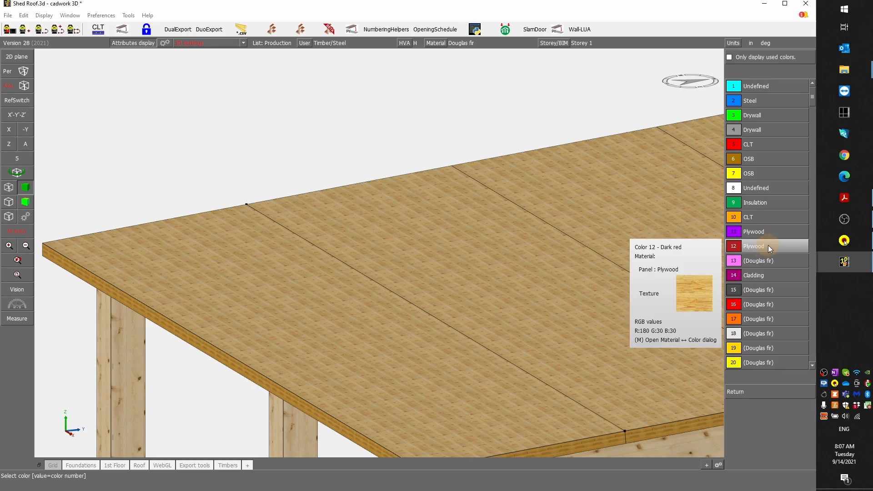
click(768, 244)
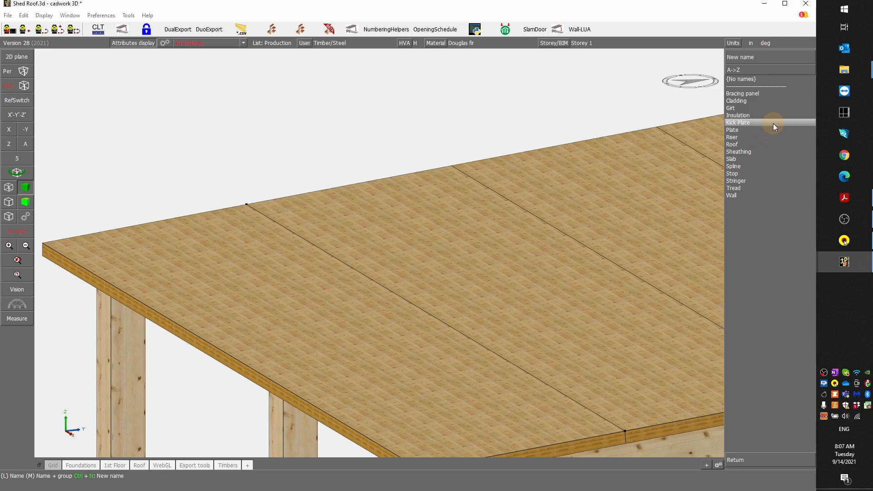
click(745, 166)
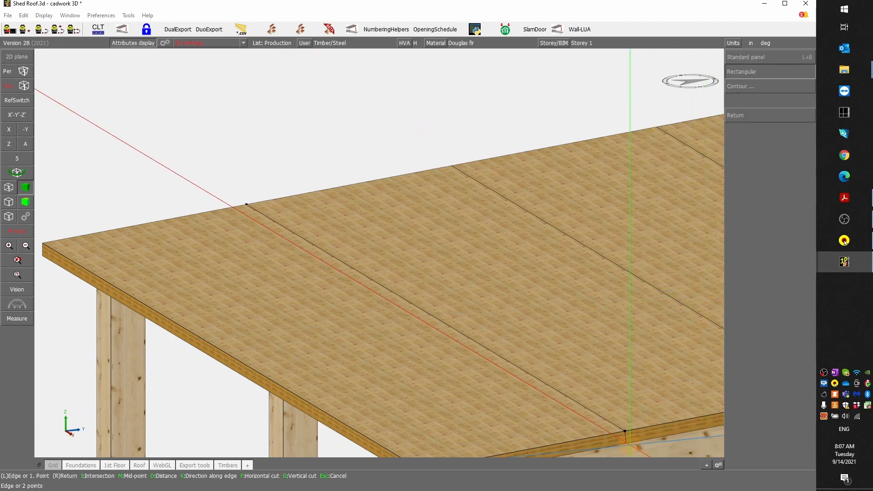
- Run the spline along the first roof panel joint, from the near-end midpoint node to the far-end midpoint node
scroll(380, 236, up, 3)
scroll(380, 236, up, 5)
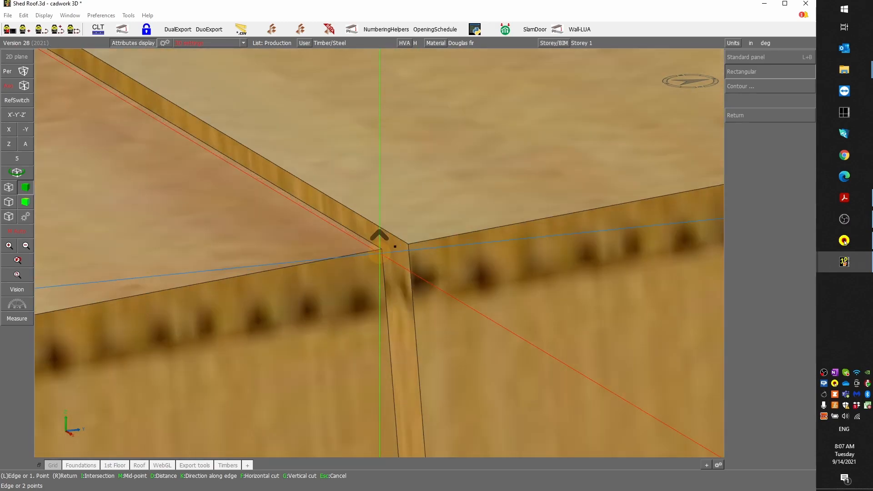
click(404, 243)
scroll(404, 242, down, 10)
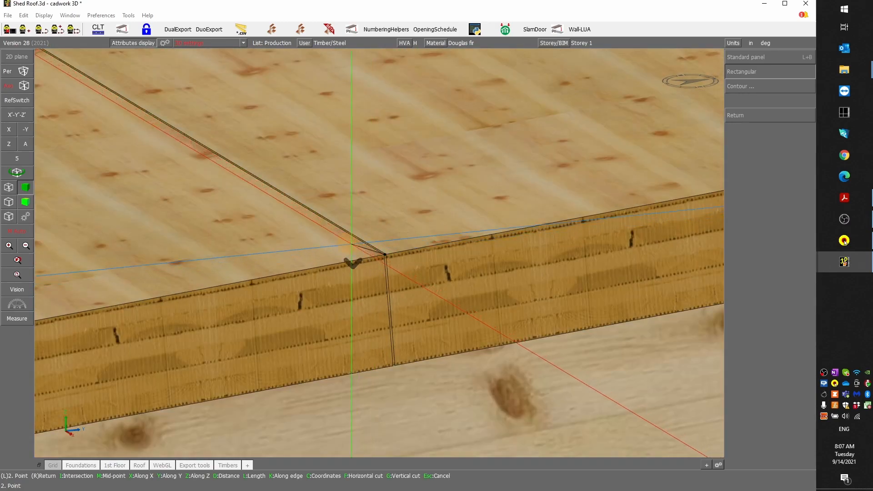
scroll(379, 246, up, 8)
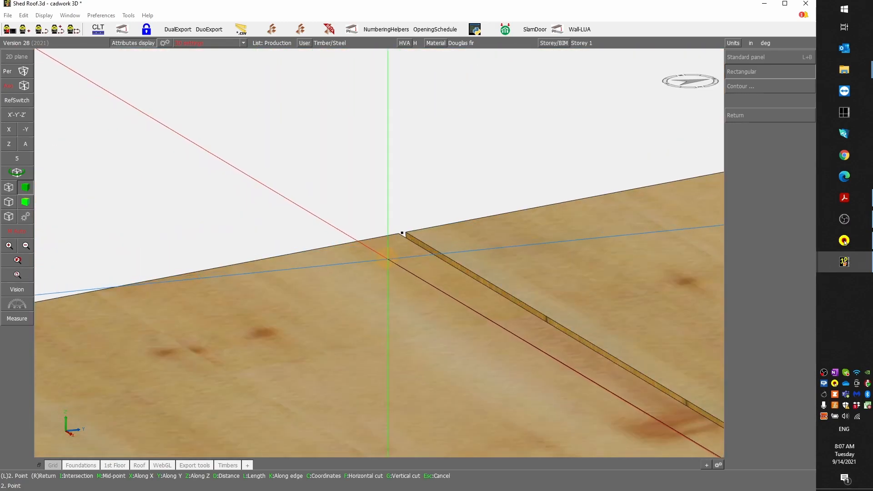
click(401, 211)
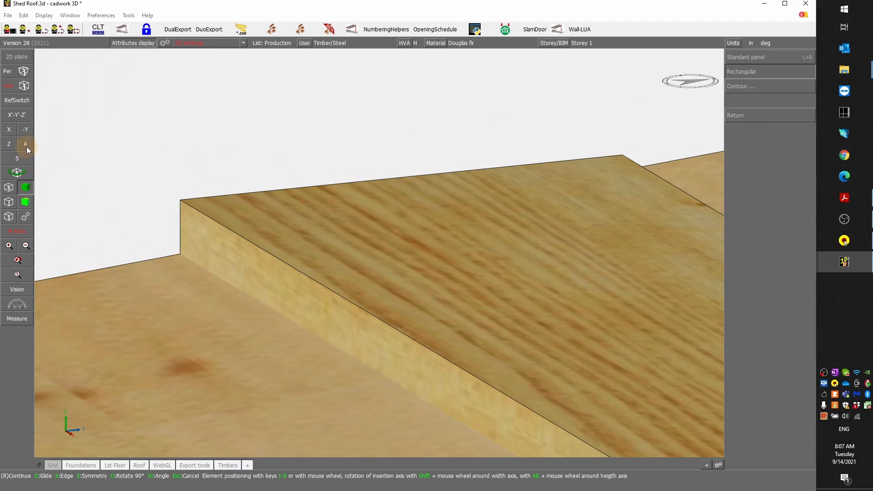
- Align the spline's orientation with the sloping top edge of the first roof panel at the joint's near end
key(KP_Subtract)
key(KP_Subtract)
key(KP_Subtract)
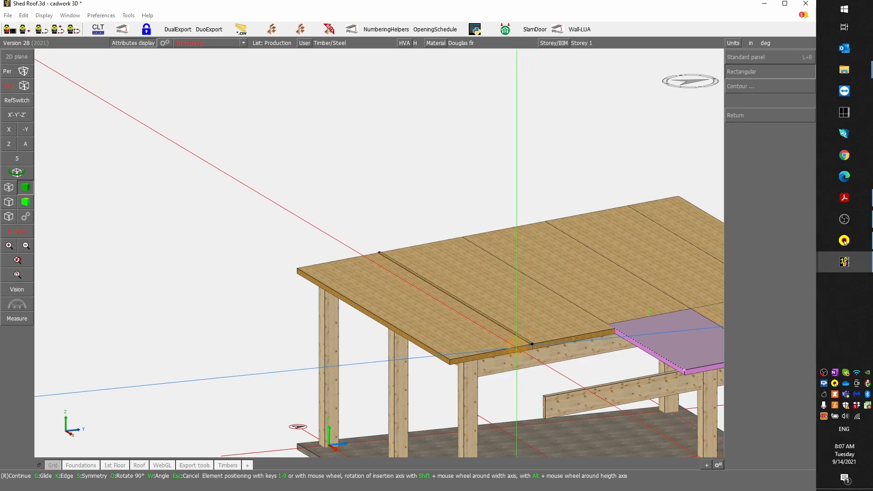
key(KP_Add)
key(KP_Add)
key(KP_Add)
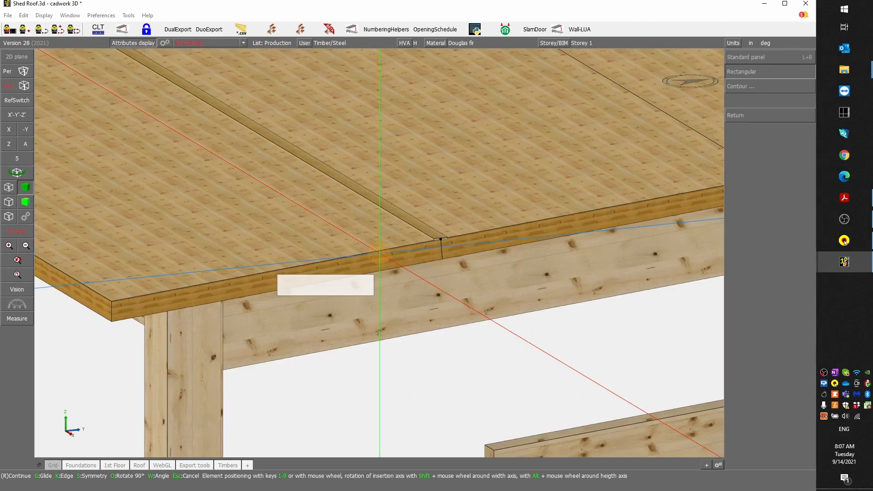
ctrl+scroll(380, 252, down, 3)
ctrl+scroll(380, 252, up, 3)
ctrl+scroll(380, 252, up, 1)
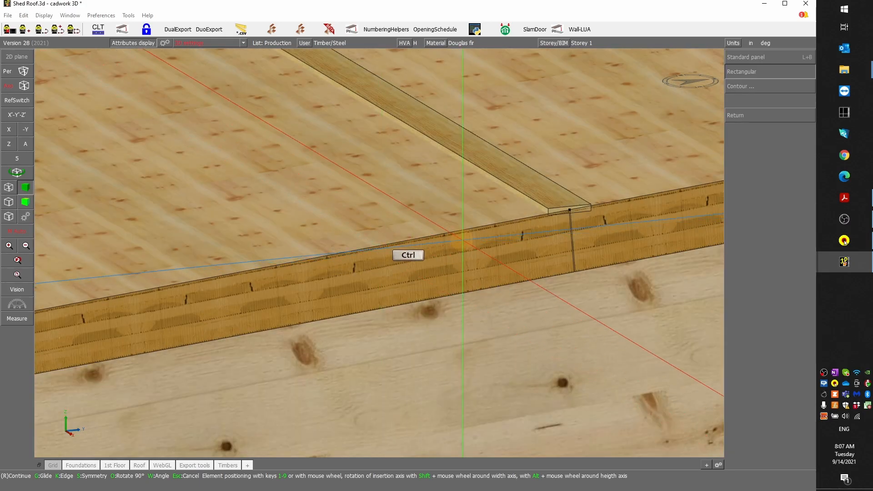
ctrl+scroll(463, 239, up, 1)
ctrl+scroll(463, 239, down, 3)
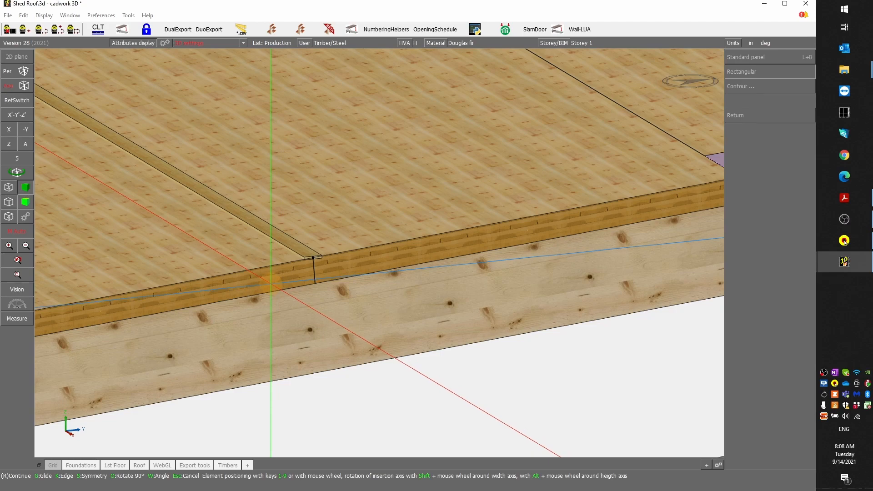
key(k)
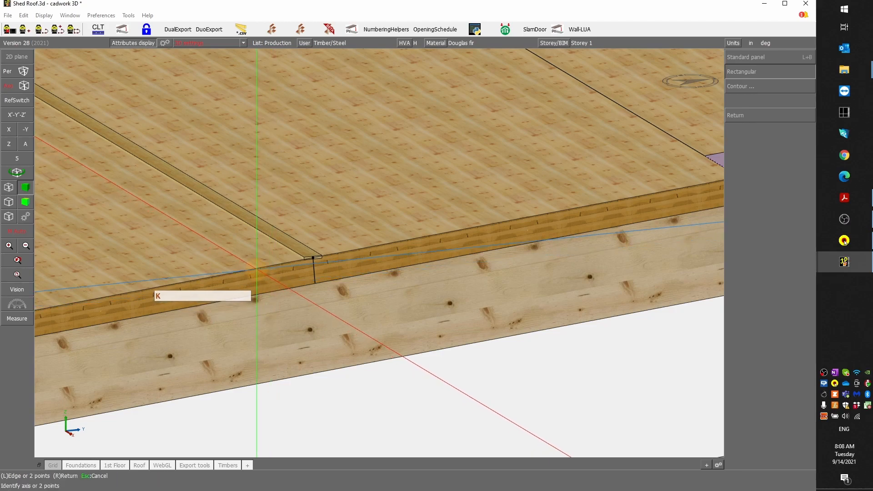
click(255, 272)
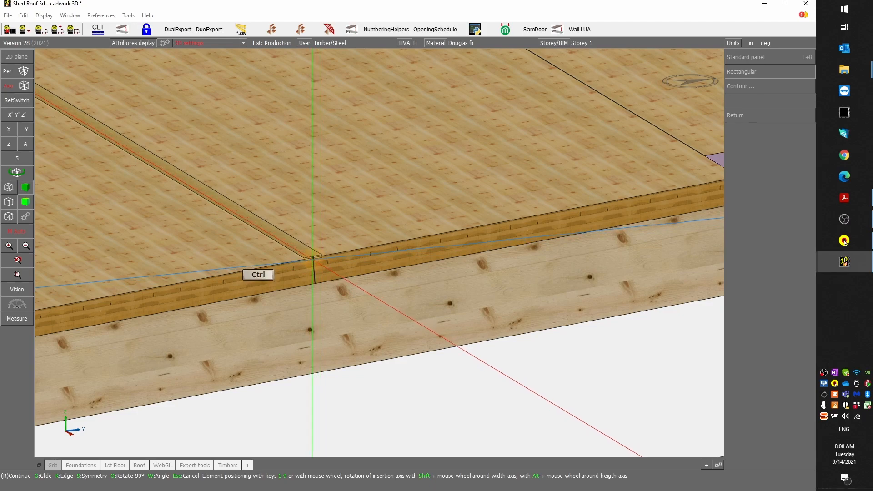
- Place the spline centred over the joint with its top face flush with the roof panels' top surface
ctrl+scroll(313, 257, up, 3)
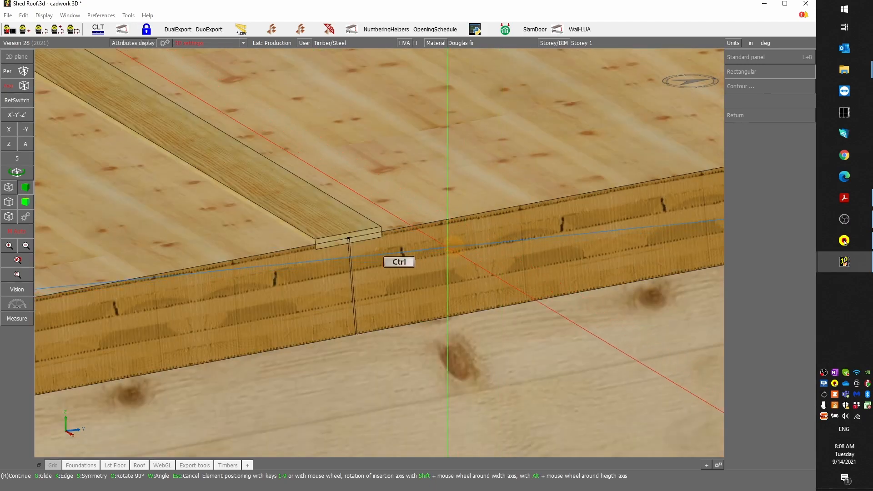
scroll(336, 260, up, 1)
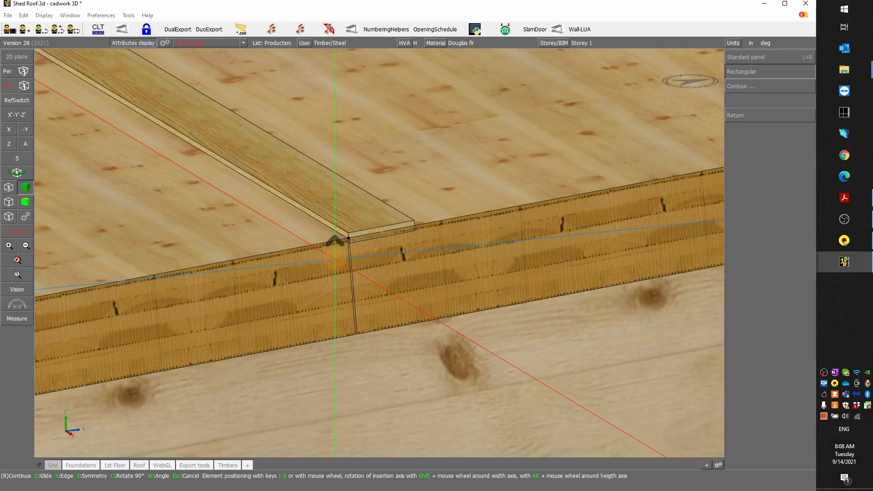
scroll(335, 260, up, 1)
scroll(335, 260, up, 1)
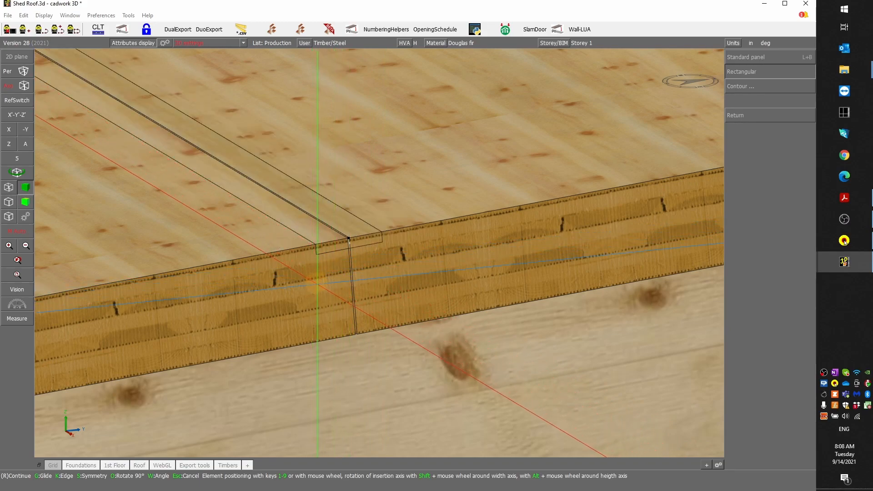
scroll(289, 258, down, 1)
scroll(290, 259, up, 1)
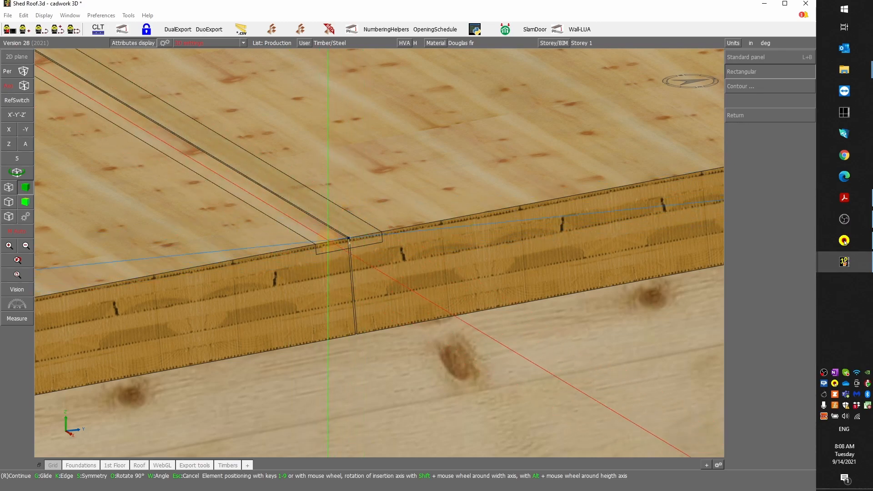
right_click(362, 249)
right_click(334, 285)
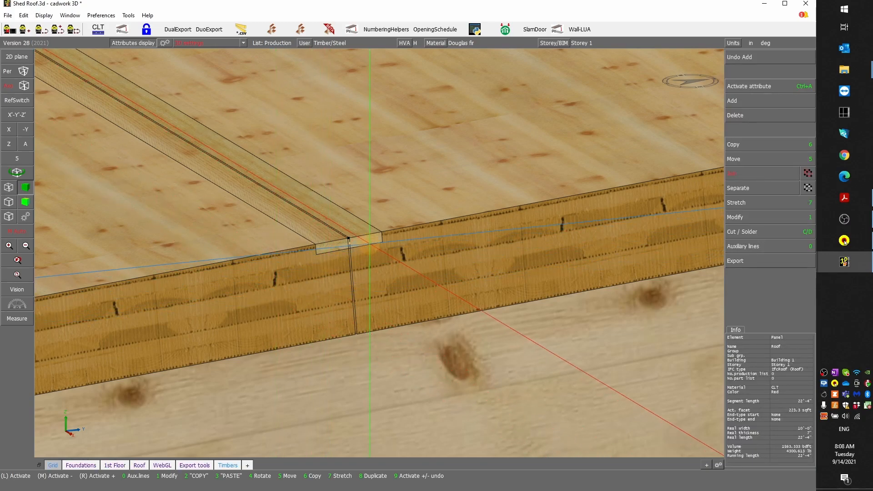
- Activate the spline and start a cut with tolerance, choosing the two adjoining roof panels as soft elements
click(370, 244)
click(341, 247)
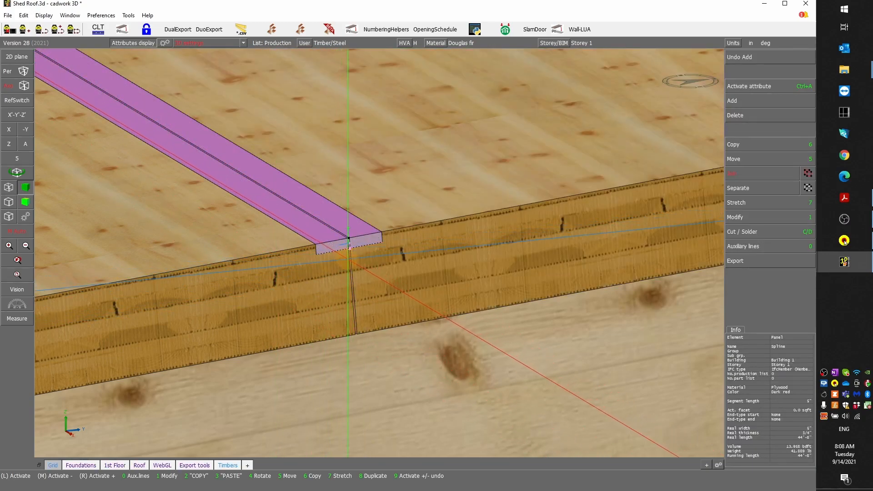
scroll(349, 238, down, 4)
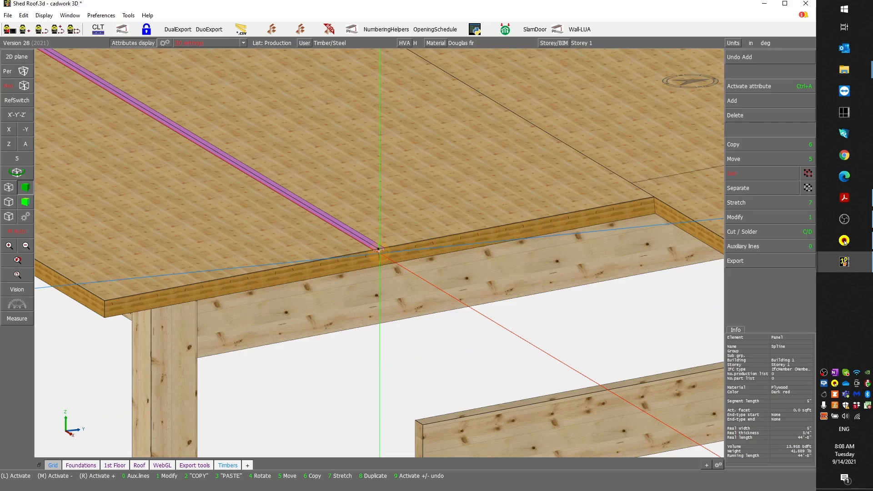
scroll(379, 249, down, 2)
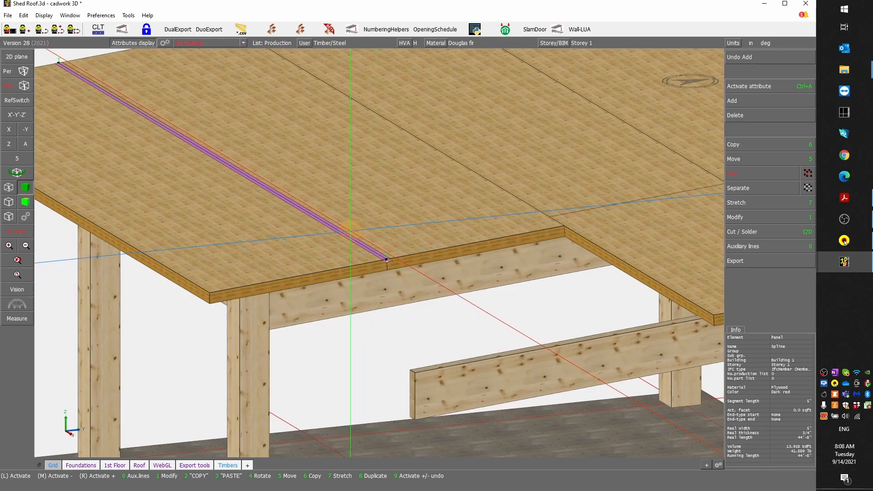
scroll(387, 260, up, 2)
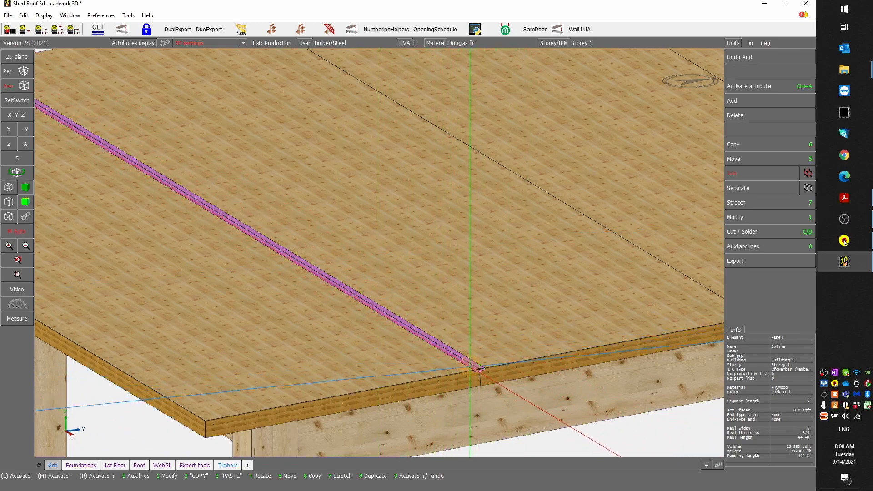
scroll(471, 369, down, 2)
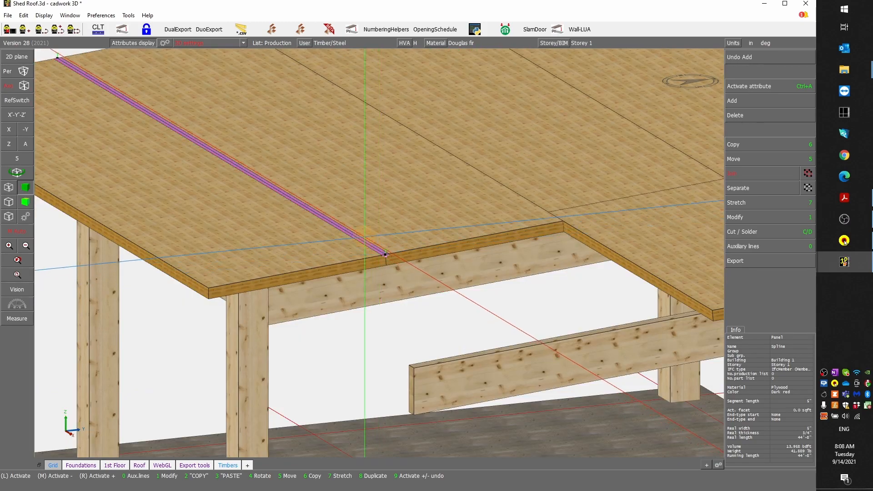
scroll(378, 255, up, 1)
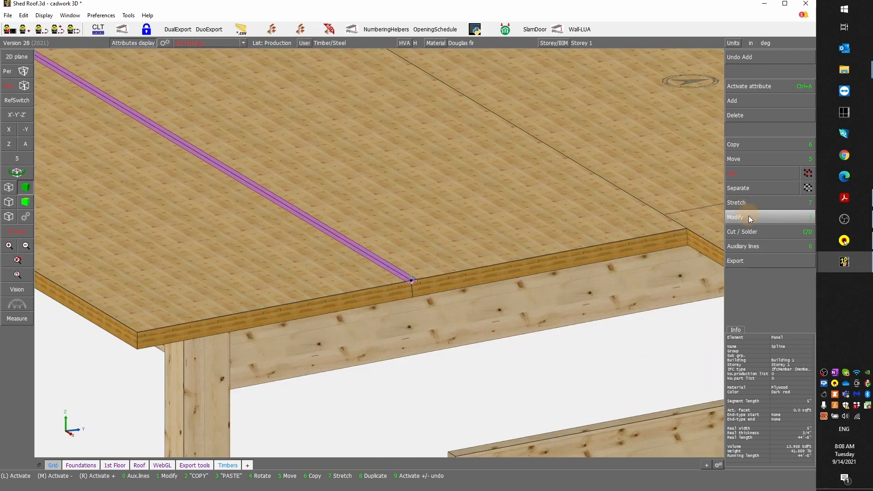
click(747, 233)
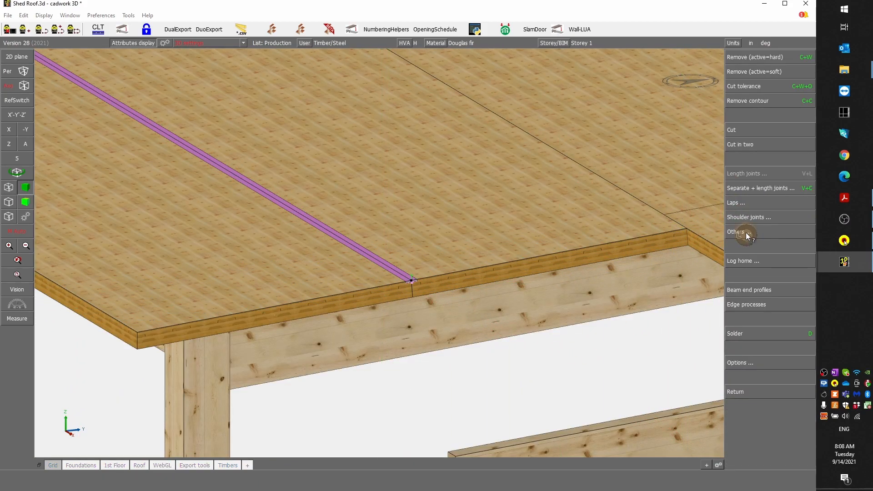
click(755, 86)
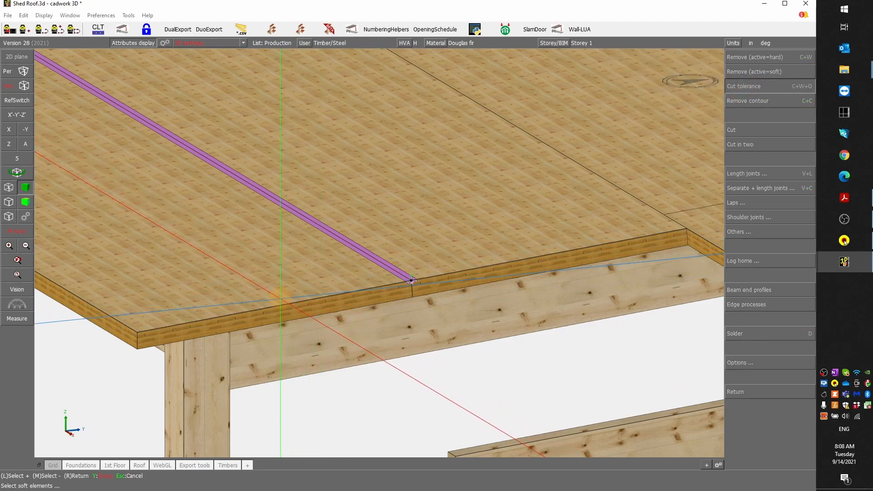
click(279, 302)
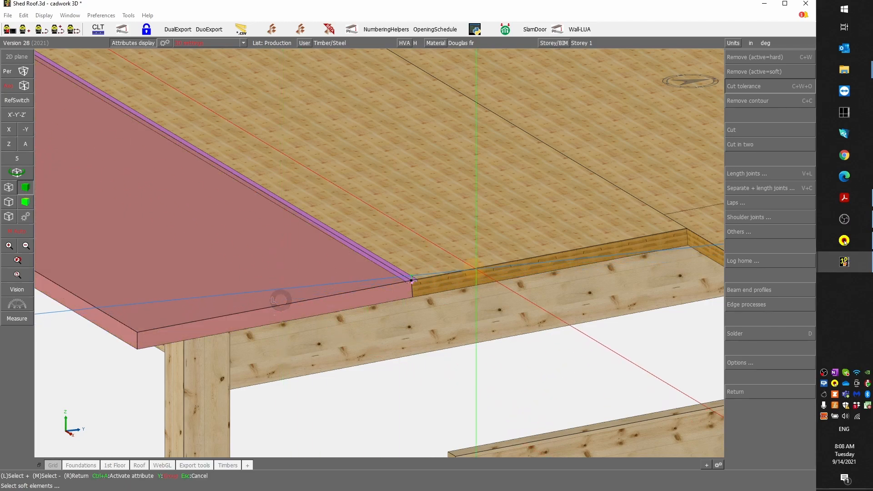
click(474, 270)
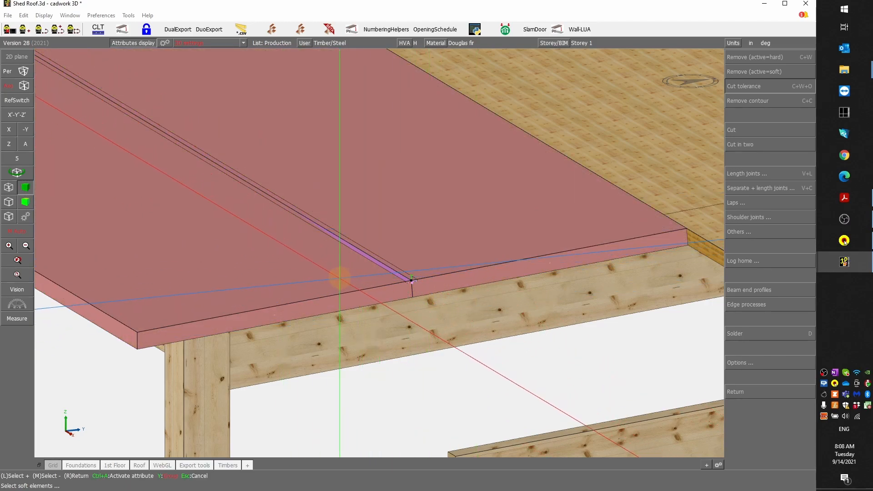
right_click(339, 277)
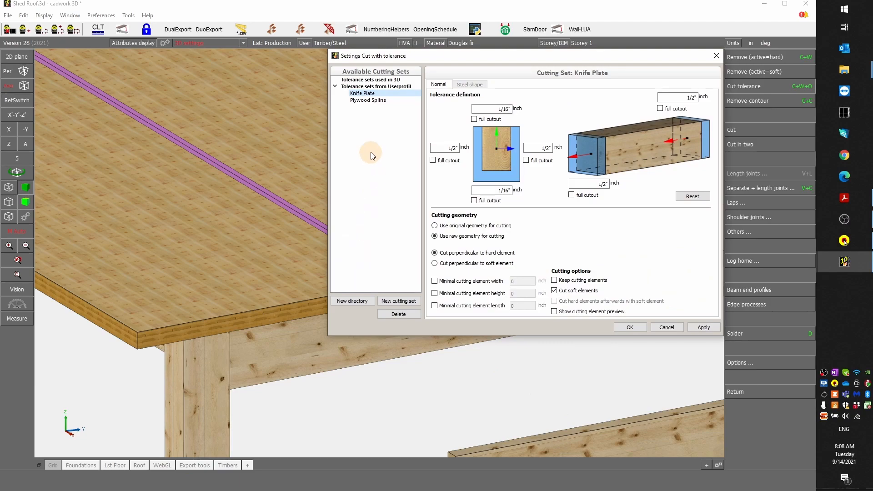
- Cut the spline recess into both roof panels using the Plywood Spline cutting set
click(360, 101)
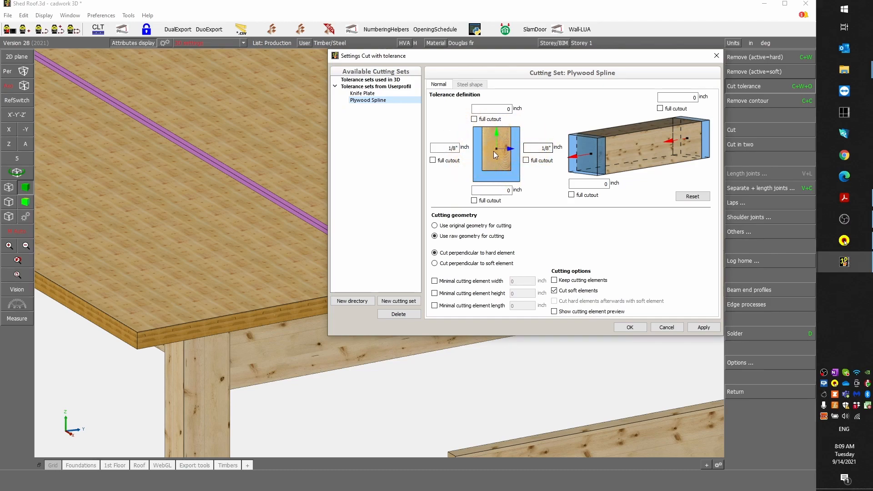
click(458, 150)
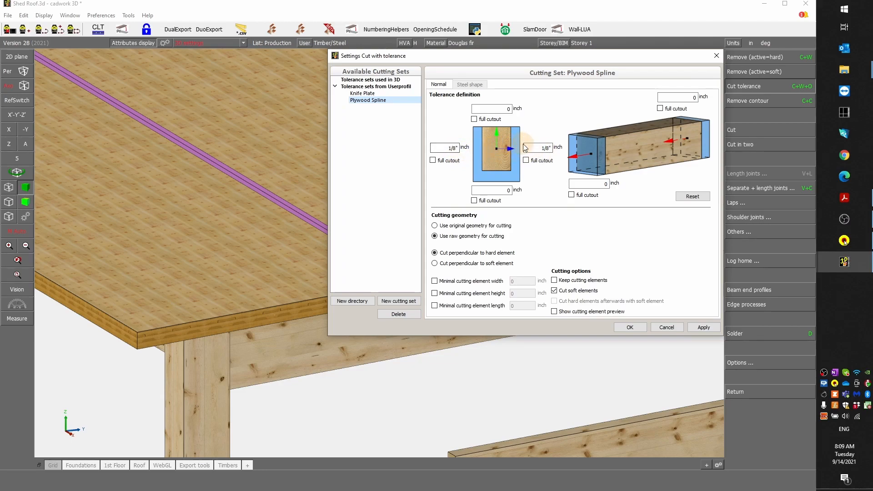
click(539, 150)
click(442, 152)
click(543, 152)
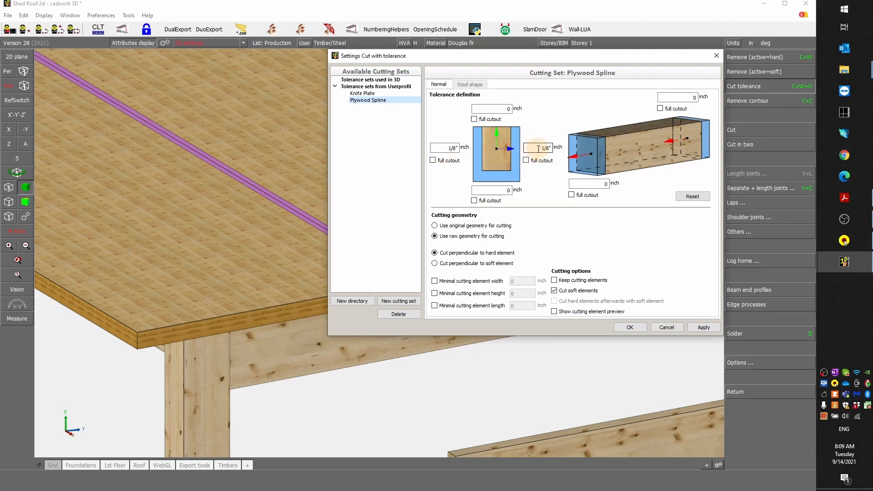
click(436, 147)
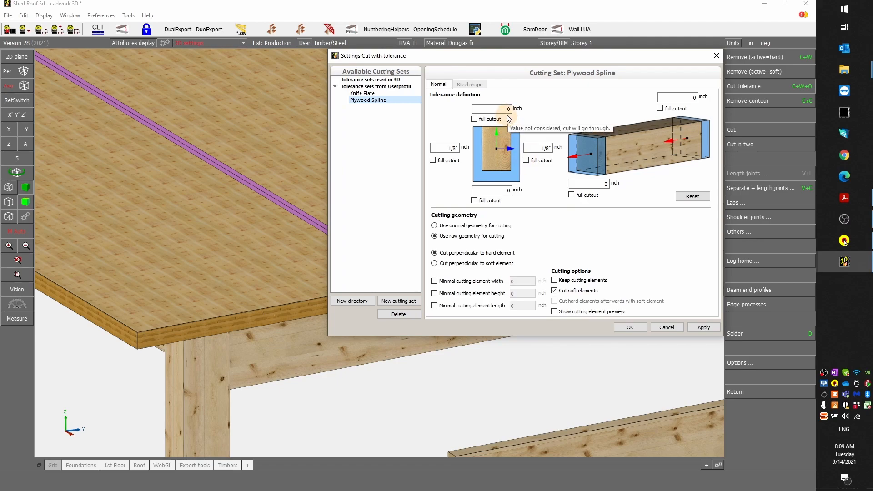
click(503, 190)
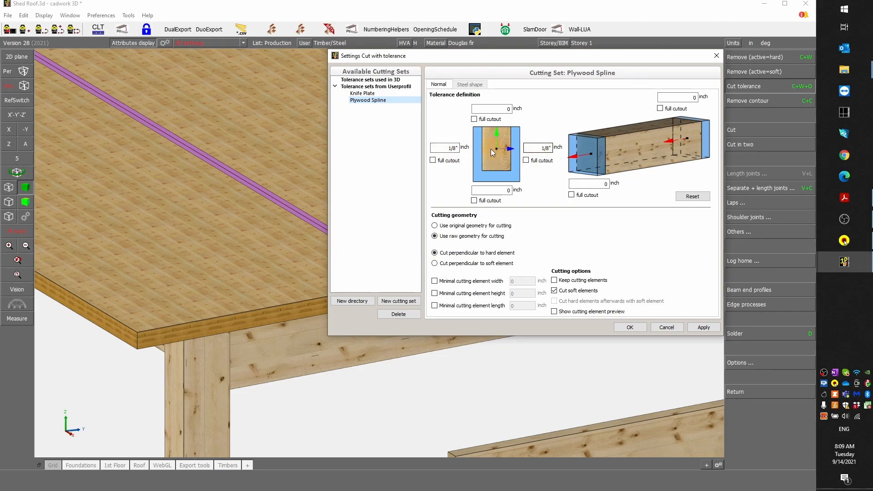
click(702, 326)
click(634, 329)
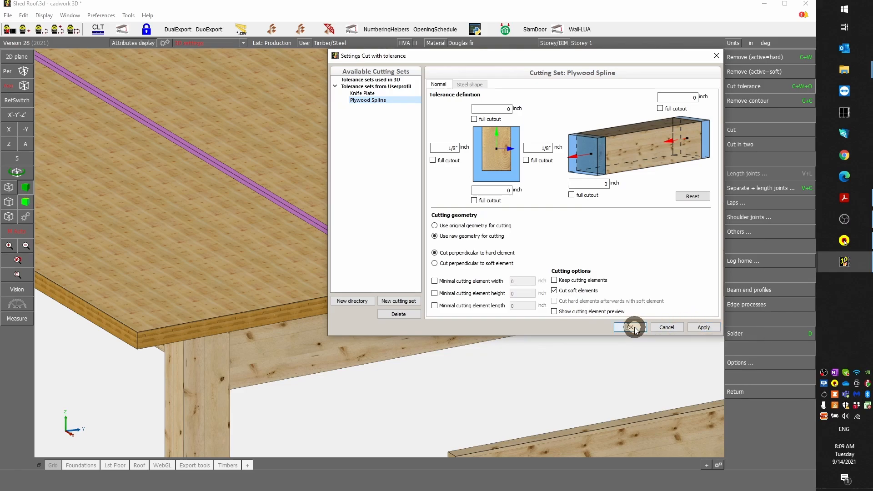
click(422, 310)
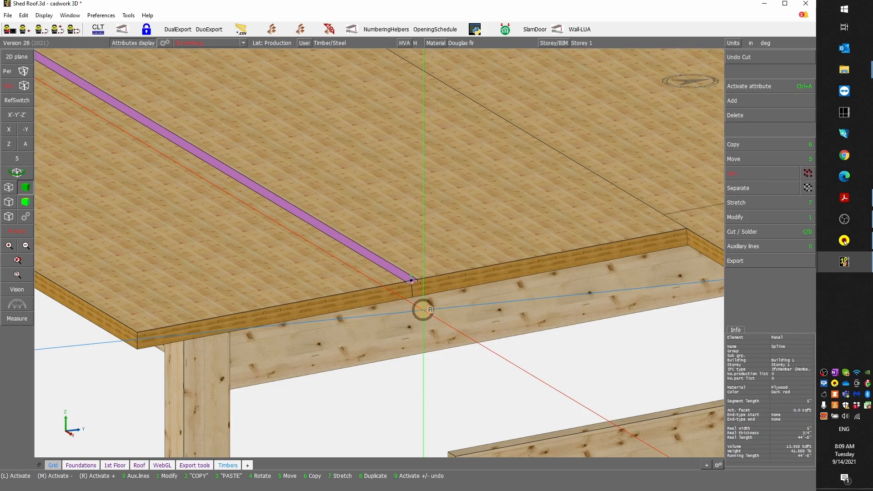
- Examine the clearance around the spline's near end and the cutting set listed in its attributes
scroll(380, 250, up, 5)
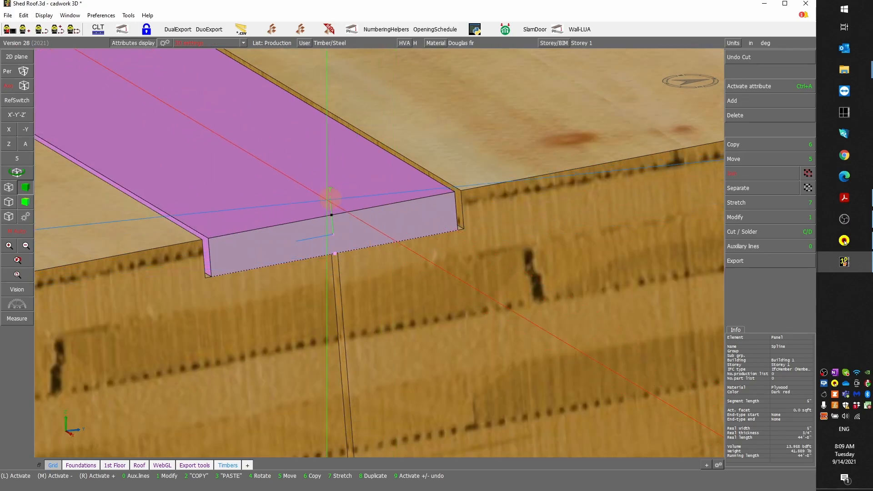
scroll(364, 259, down, 2)
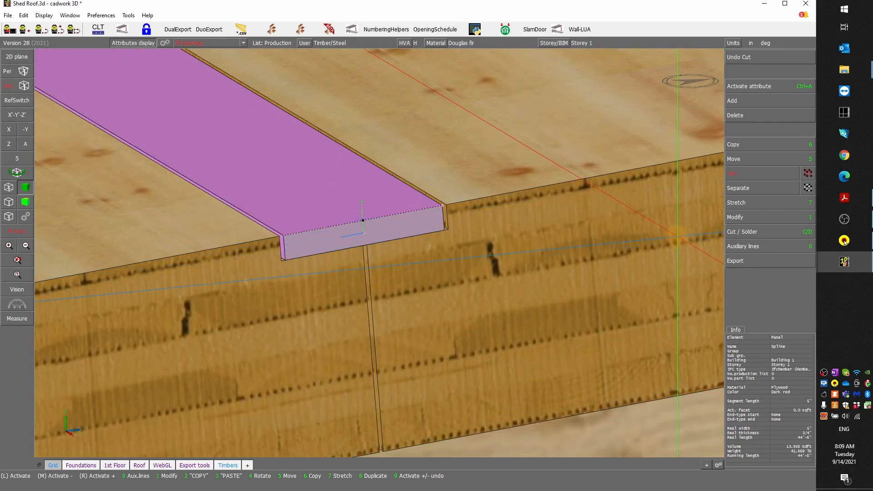
click(749, 230)
right_click(749, 231)
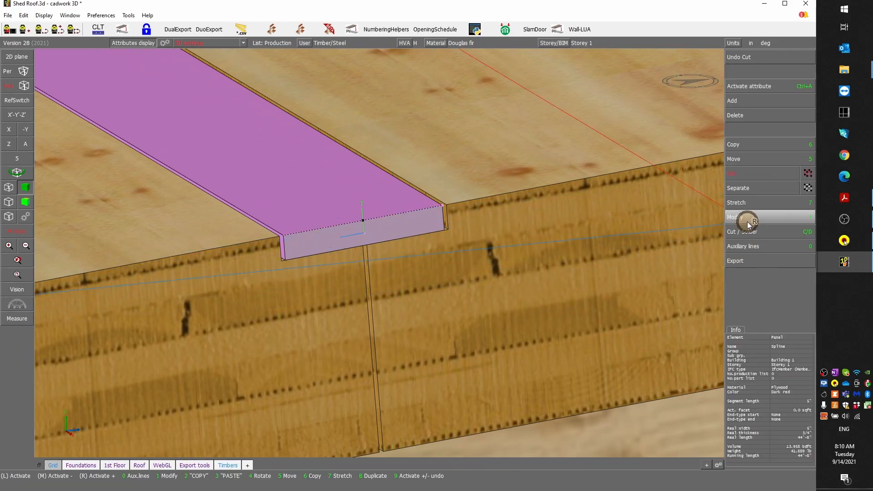
click(750, 213)
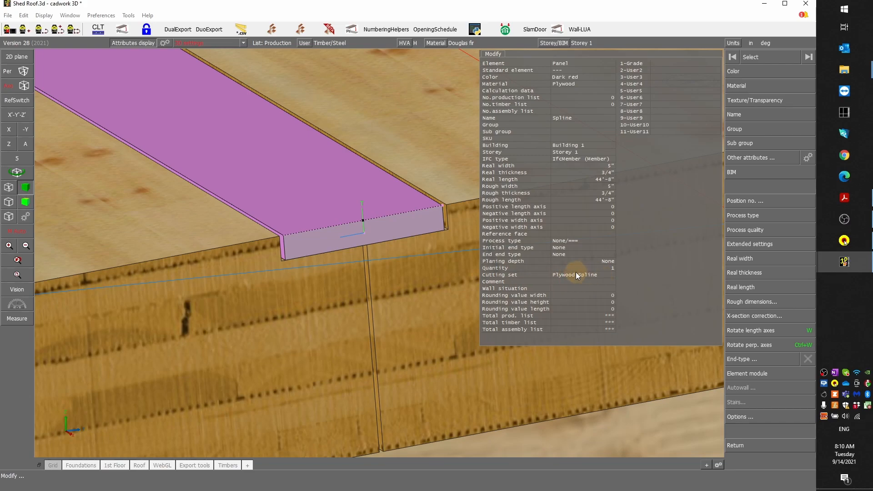
right_click(553, 274)
scroll(539, 287, down, 3)
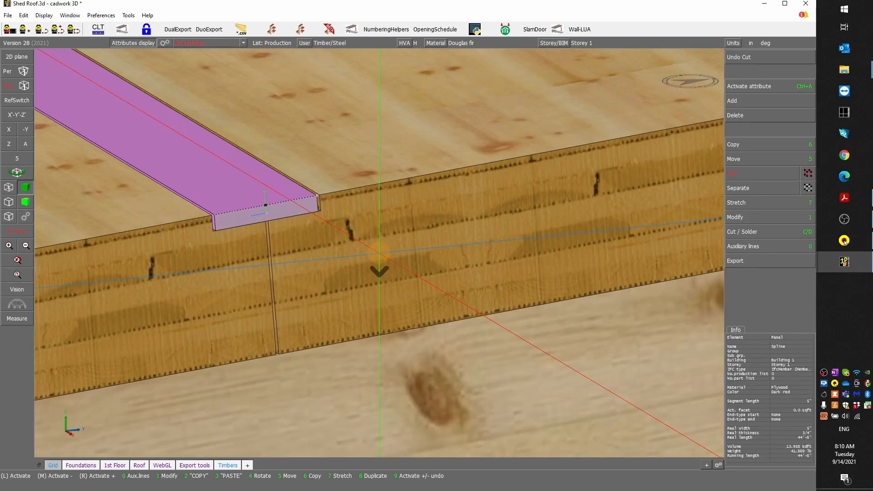
scroll(380, 272, down, 3)
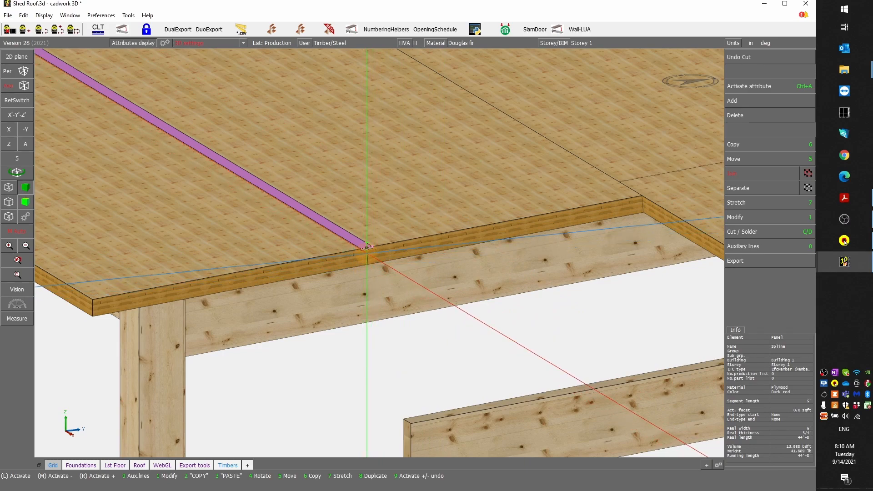
- Try to copy the spline 3 times using a vector from the roof's upper corner to the midpoint of the spline's upper end
scroll(367, 247, down, 4)
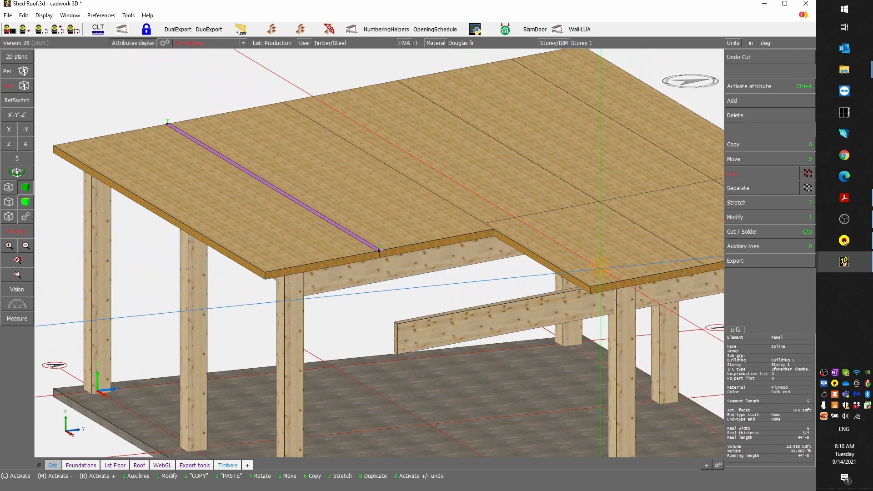
scroll(550, 272, down, 4)
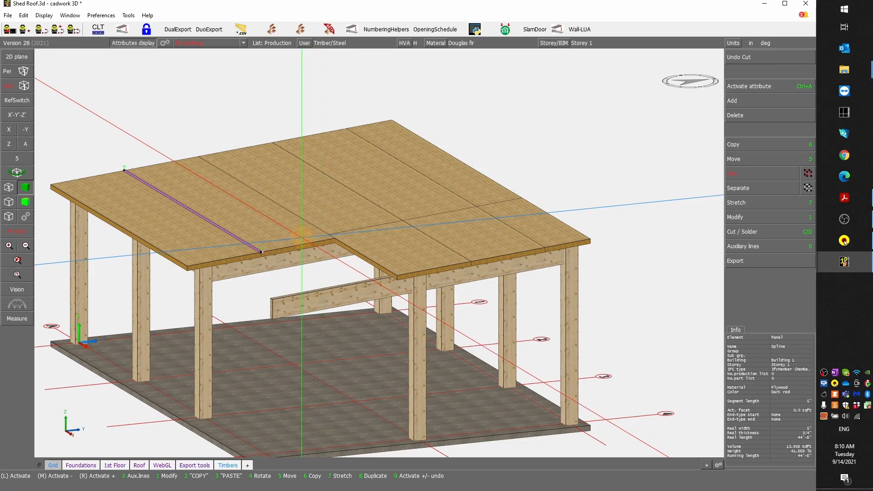
scroll(380, 248, up, 3)
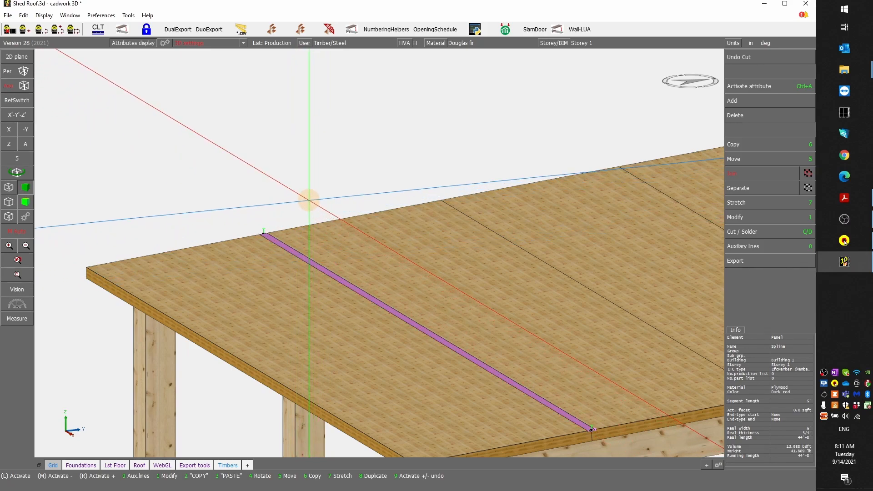
key(6)
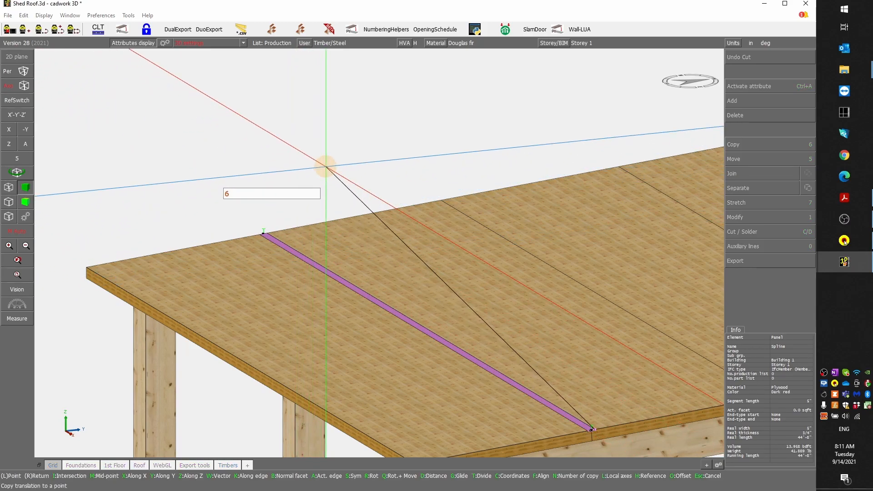
scroll(447, 245, down, 1)
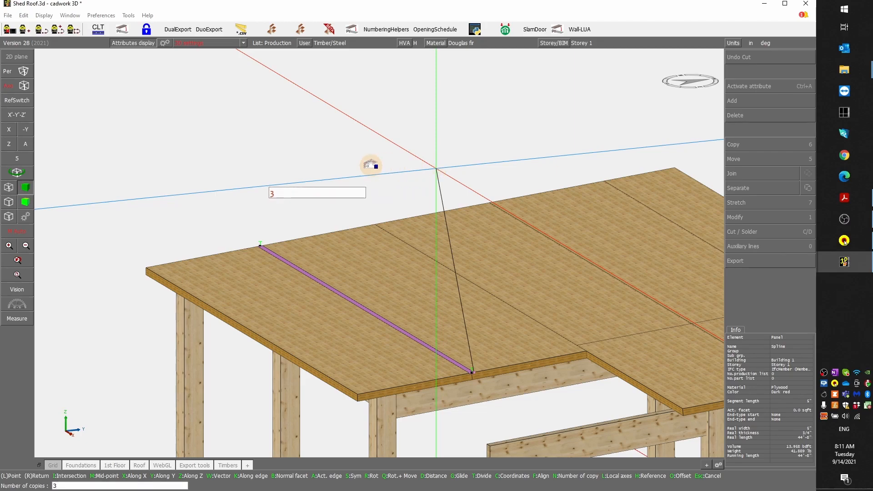
key(Return)
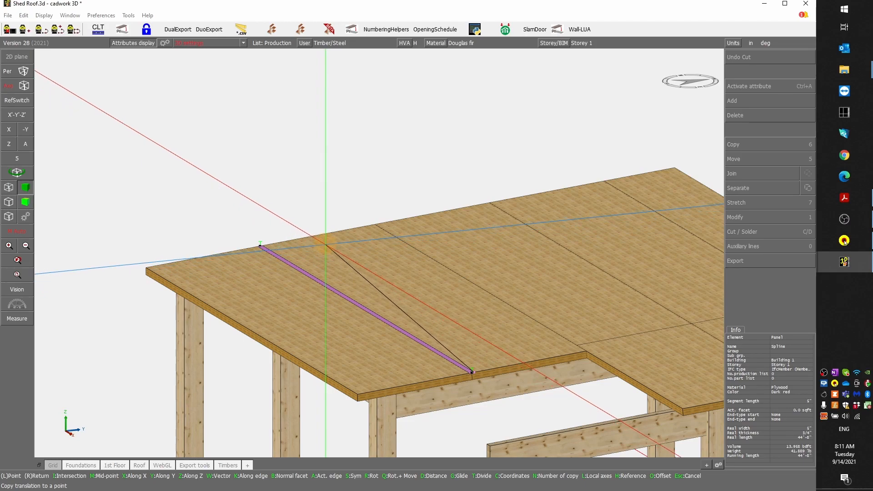
key(w)
scroll(326, 246, up, 5)
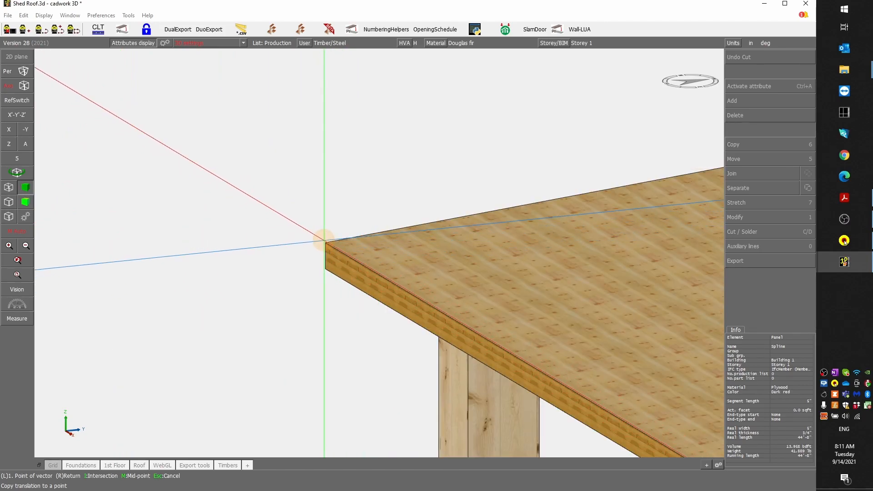
scroll(500, 182, down, 5)
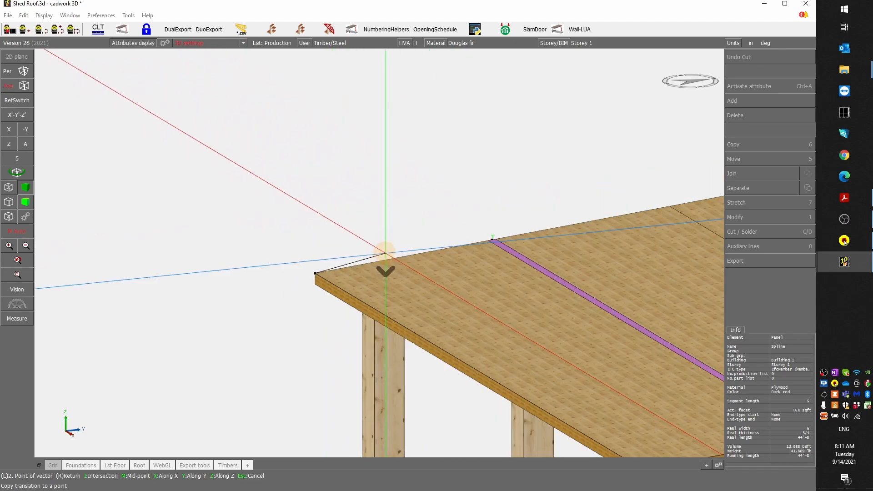
scroll(476, 246, up, 8)
scroll(380, 252, up, 3)
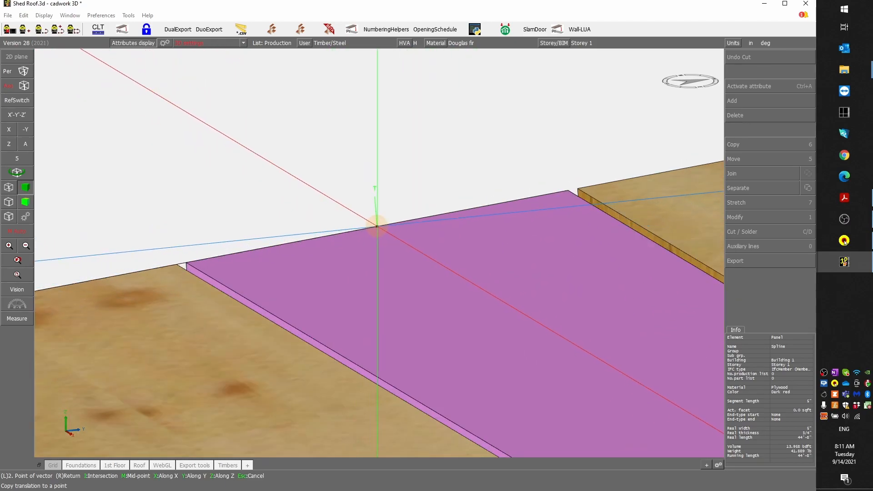
- Check the copied splines against the panel joints at both roof edges and undo the copy
scroll(378, 253, down, 6)
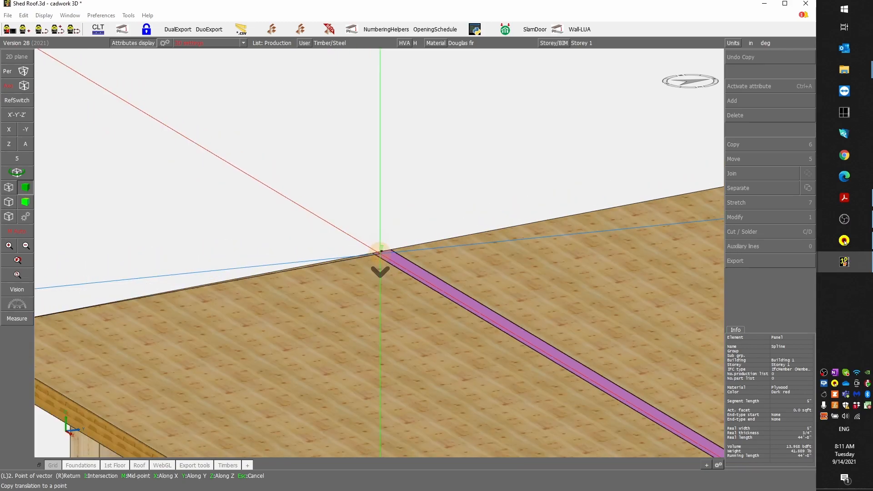
scroll(375, 254, up, 5)
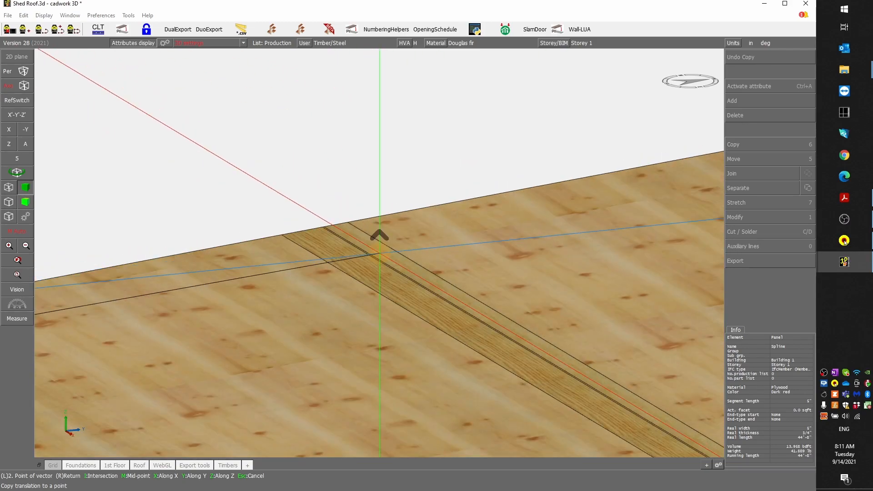
scroll(233, 271, up, 3)
scroll(378, 255, down, 9)
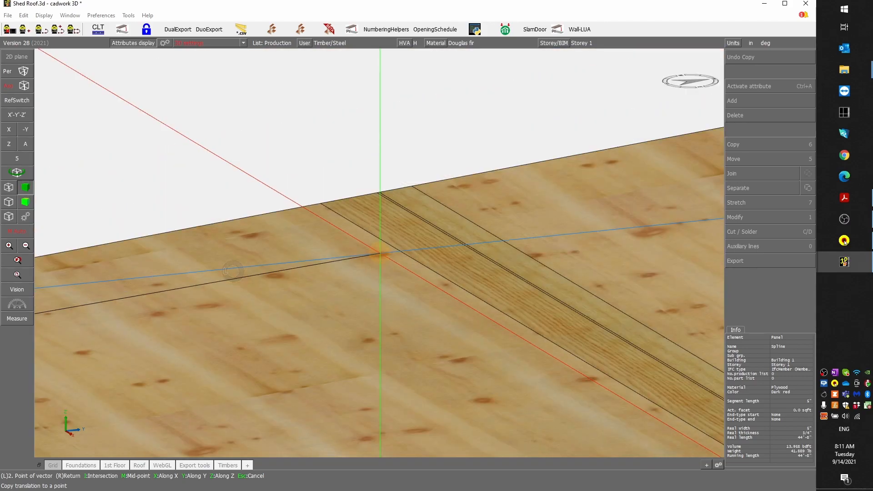
scroll(360, 255, up, 6)
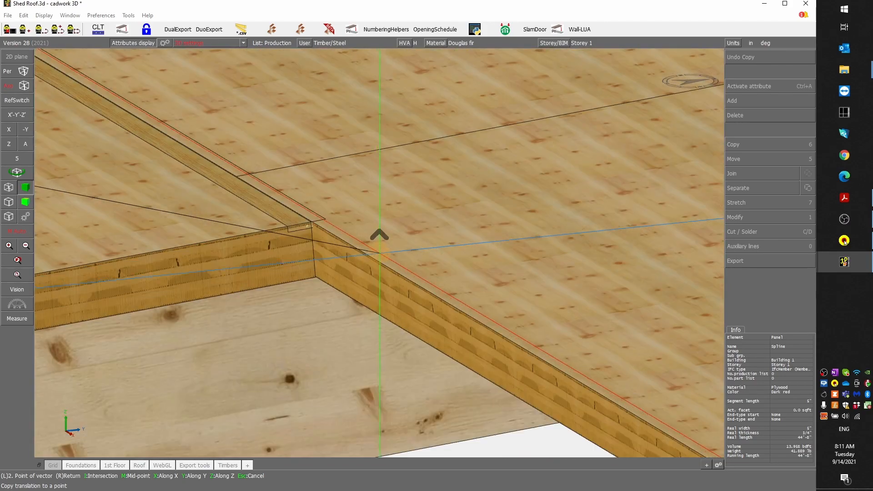
scroll(152, 263, up, 4)
scroll(411, 250, down, 3)
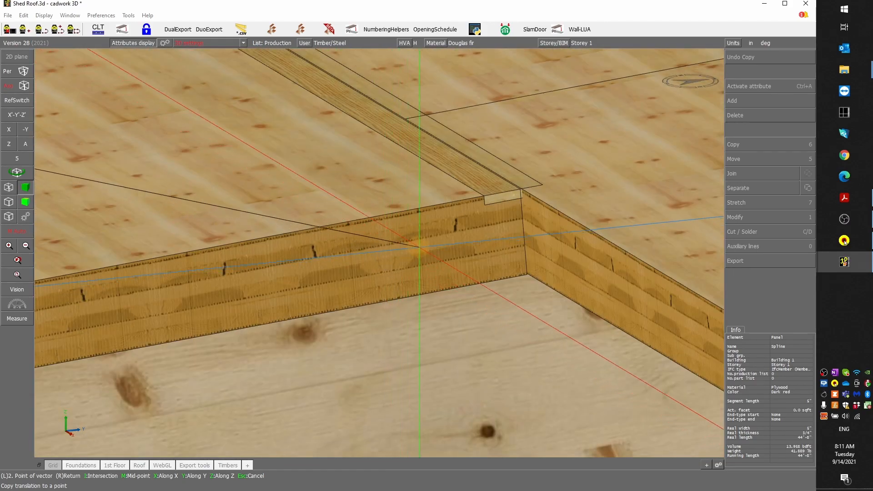
scroll(378, 253, down, 6)
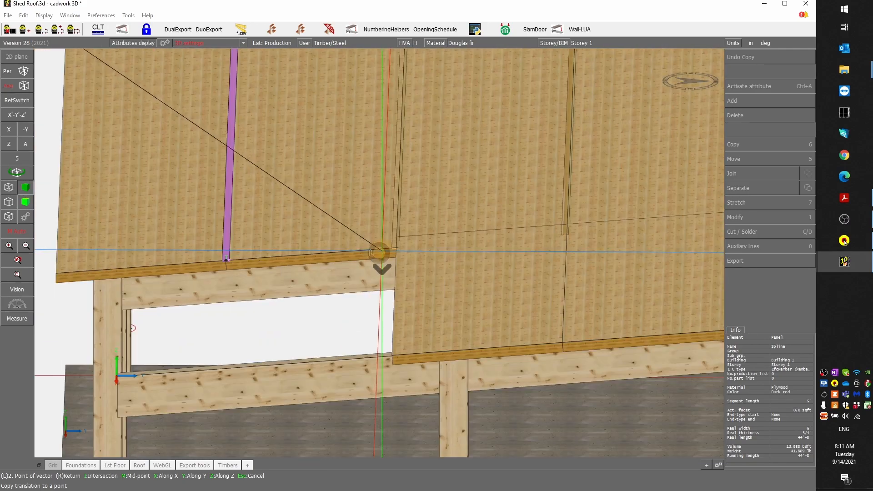
scroll(380, 253, up, 8)
scroll(380, 253, up, 2)
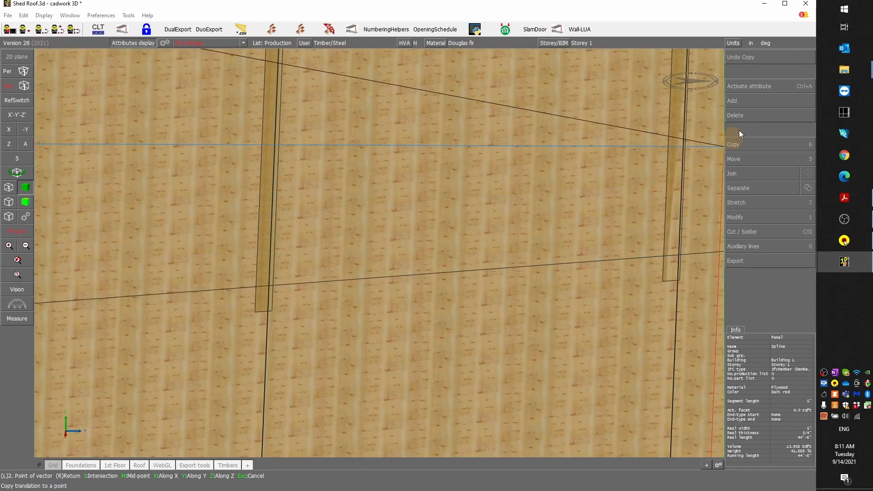
click(760, 56)
- Copy the spline 3 times along a vector from its upper end's midpoint to the middle of the next panel joint gap
scroll(289, 228, down, 6)
scroll(238, 209, up, 5)
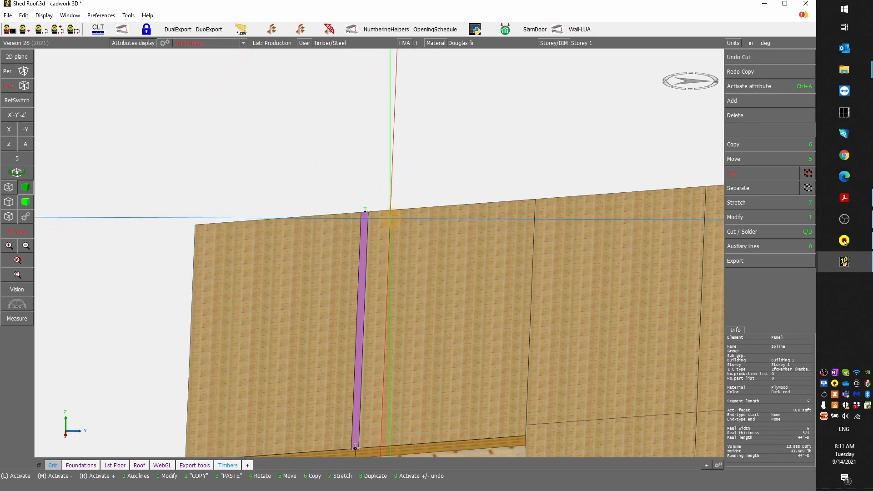
key(6)
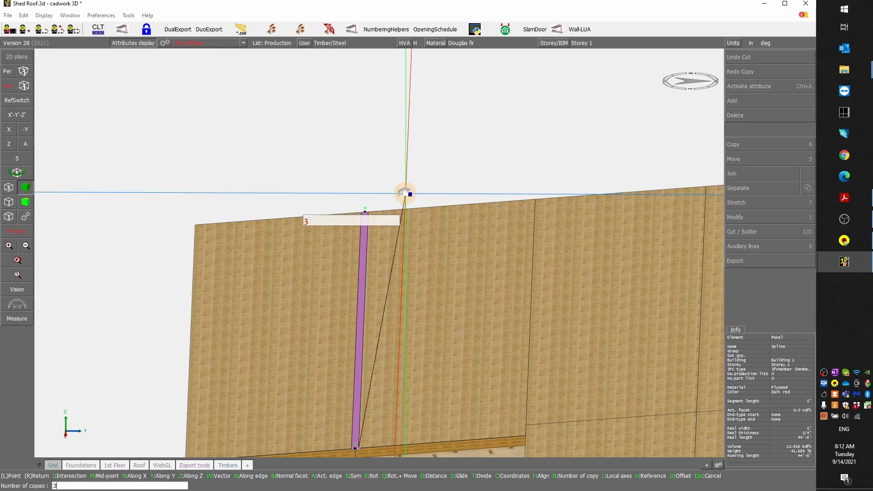
key(w)
scroll(346, 209, up, 5)
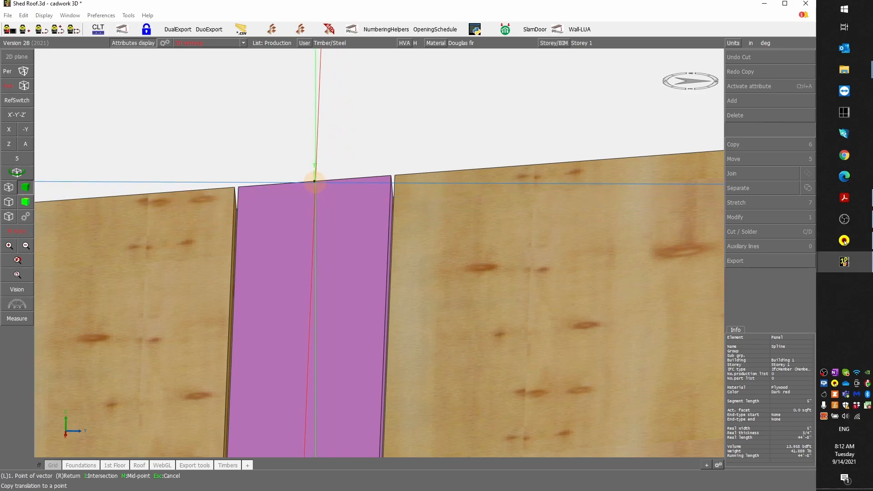
click(314, 181)
scroll(381, 259, down, 3)
scroll(504, 245, down, 1)
scroll(378, 248, up, 5)
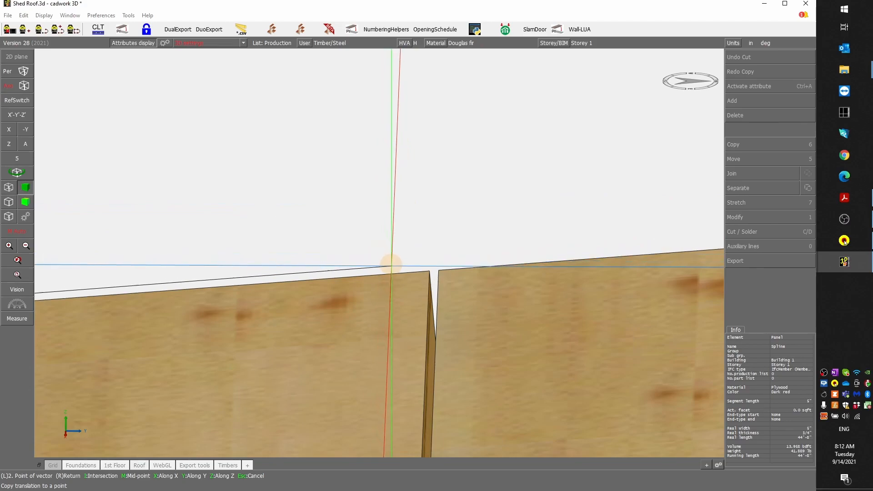
scroll(434, 248, up, 2)
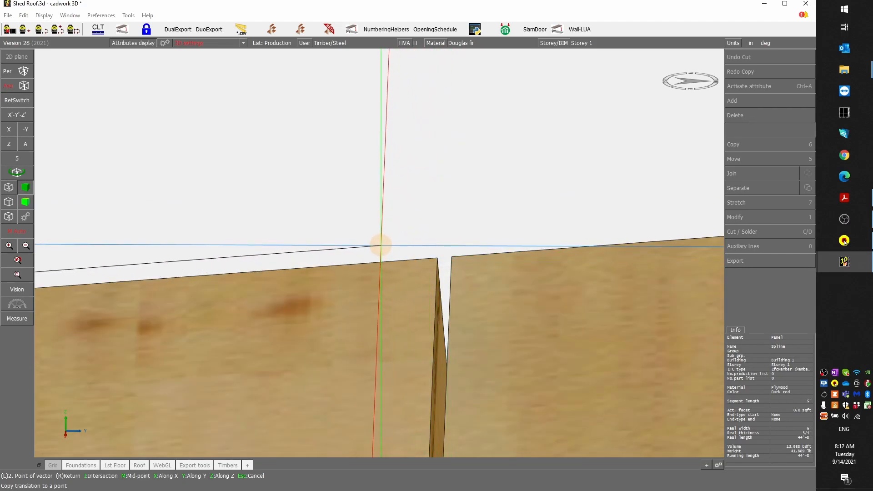
key(m)
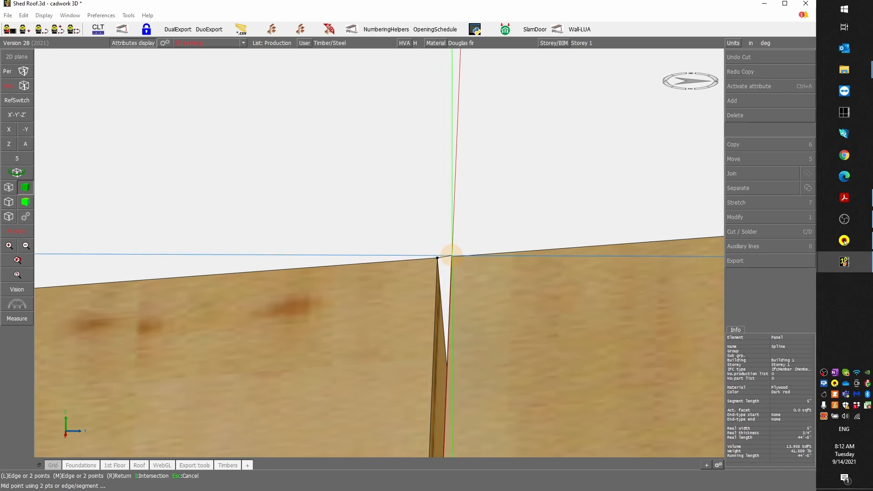
click(449, 255)
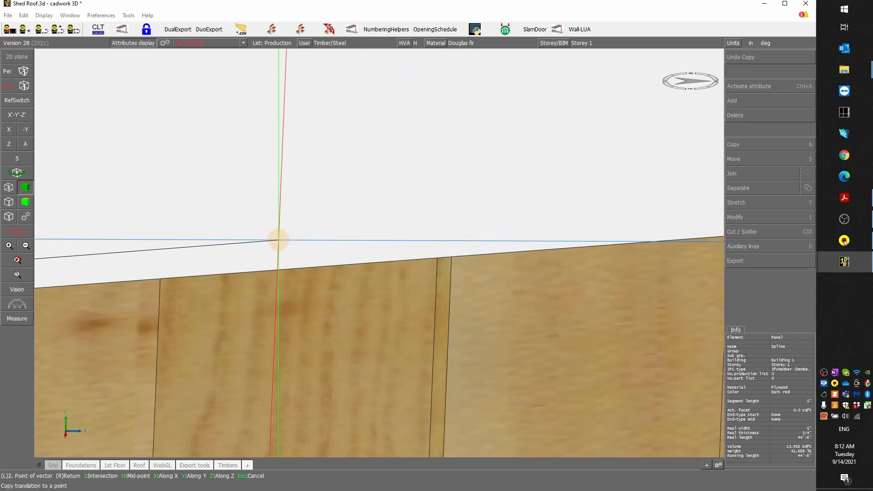
- Check the copied splines' alignment over the remaining panel joints at the upper roof edge and end the copy command
scroll(288, 272, down, 3)
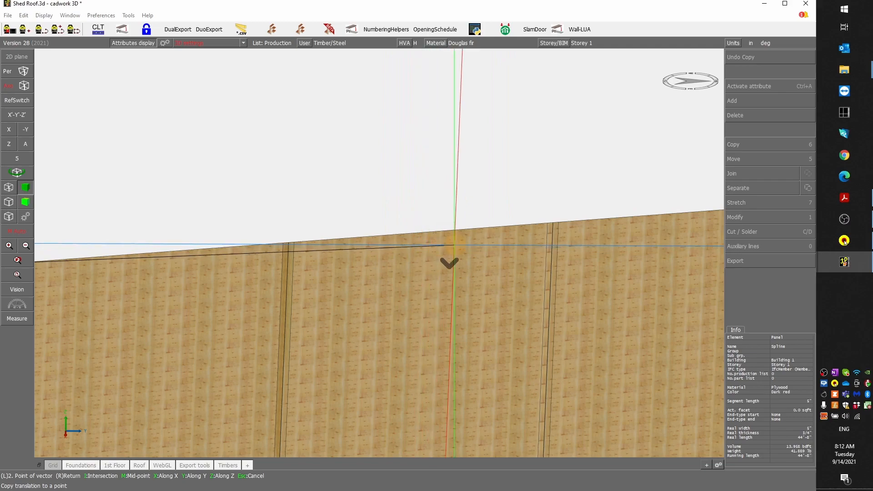
scroll(544, 237, up, 3)
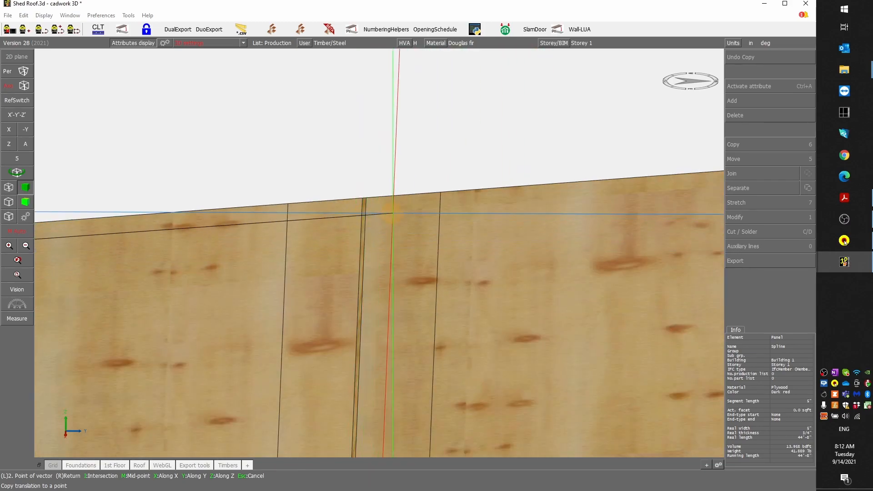
scroll(408, 249, down, 2)
scroll(623, 203, up, 3)
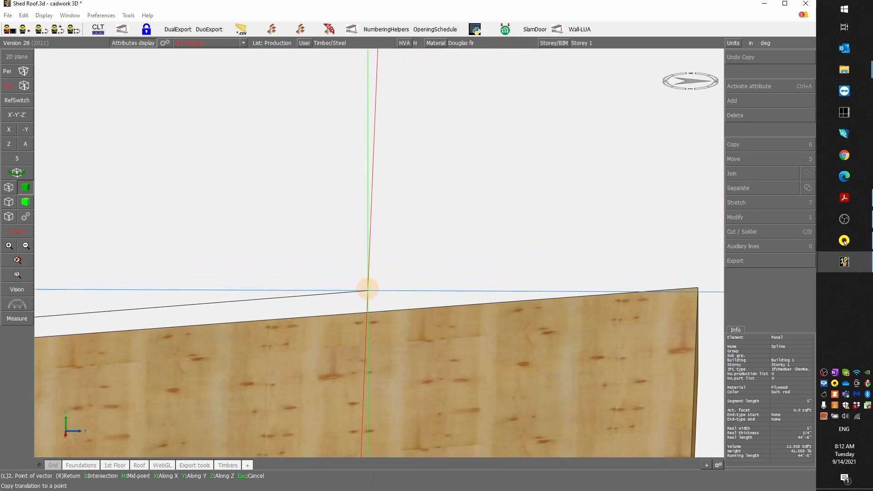
scroll(361, 359, down, 2)
scroll(147, 211, up, 1)
click(376, 235)
scroll(370, 228, down, 3)
right_click(273, 213)
right_click(272, 212)
scroll(100, 314, down, 2)
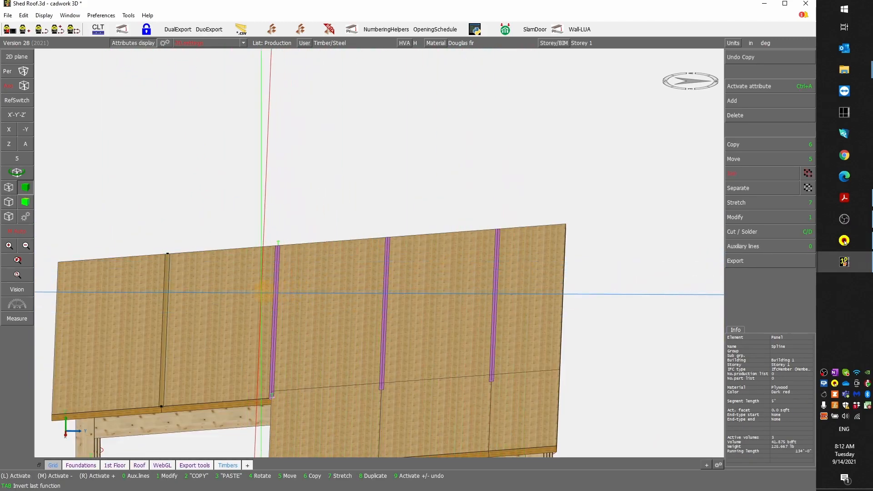
- Activate only the two copied splines whose panel joints continue down into the lower roof section
scroll(389, 398, up, 5)
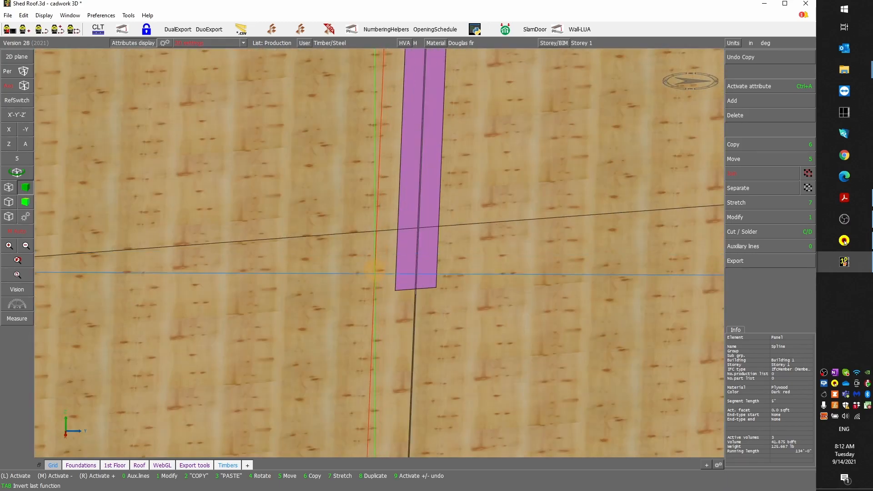
scroll(404, 285, down, 6)
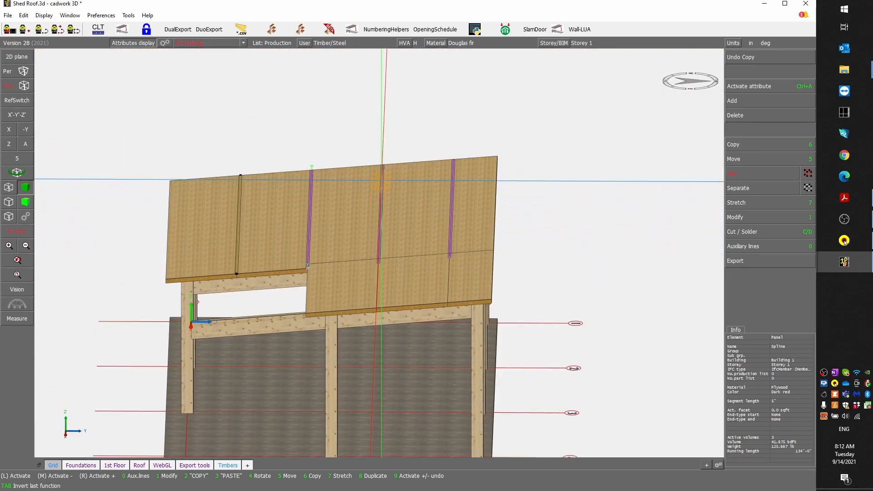
scroll(380, 227, up, 6)
scroll(375, 221, down, 3)
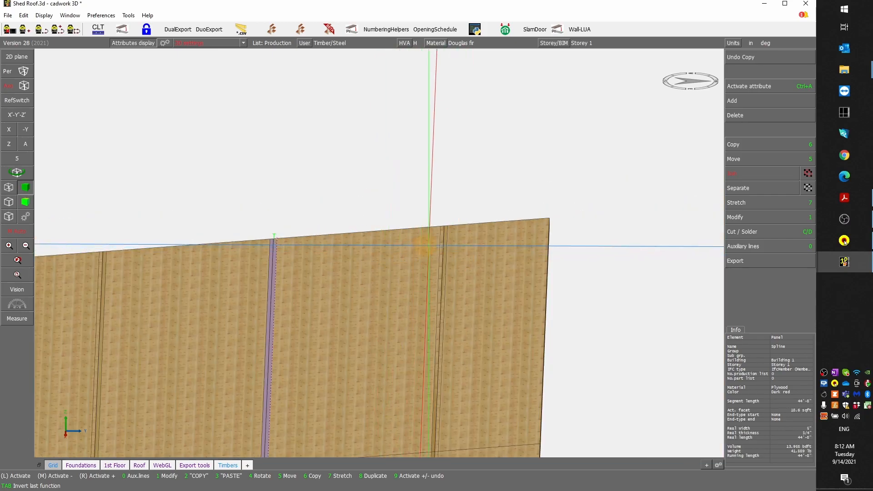
click(445, 234)
right_click(438, 236)
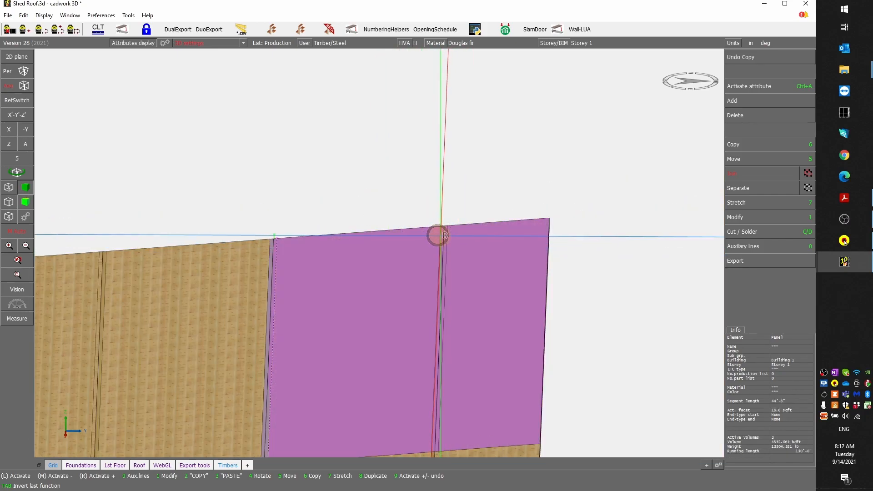
scroll(380, 251, down, 2)
middle_click(323, 261)
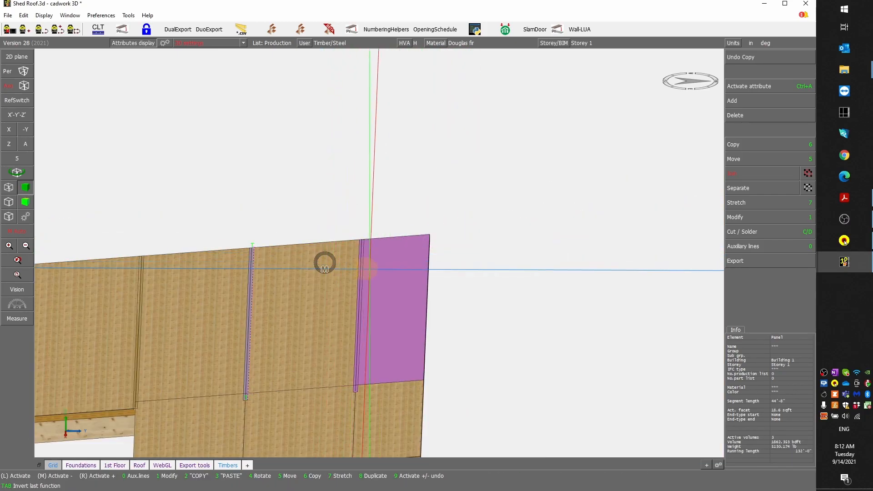
middle_click(400, 266)
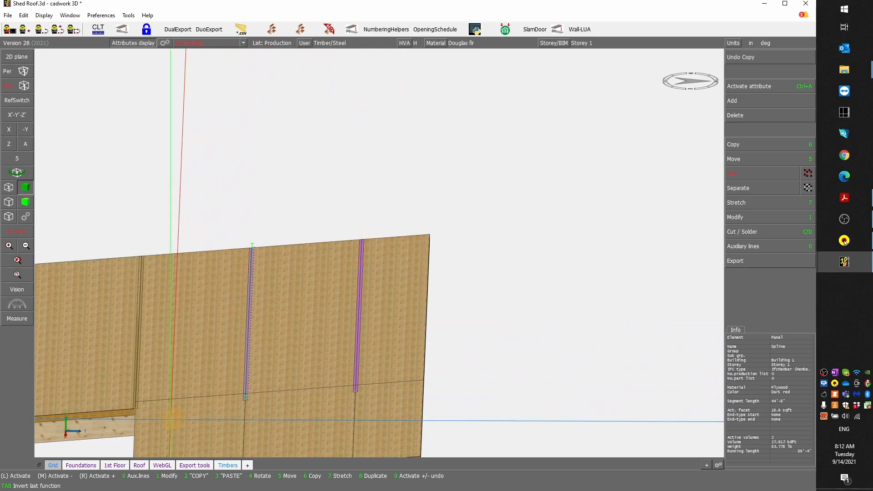
scroll(185, 419, up, 5)
scroll(380, 252, up, 2)
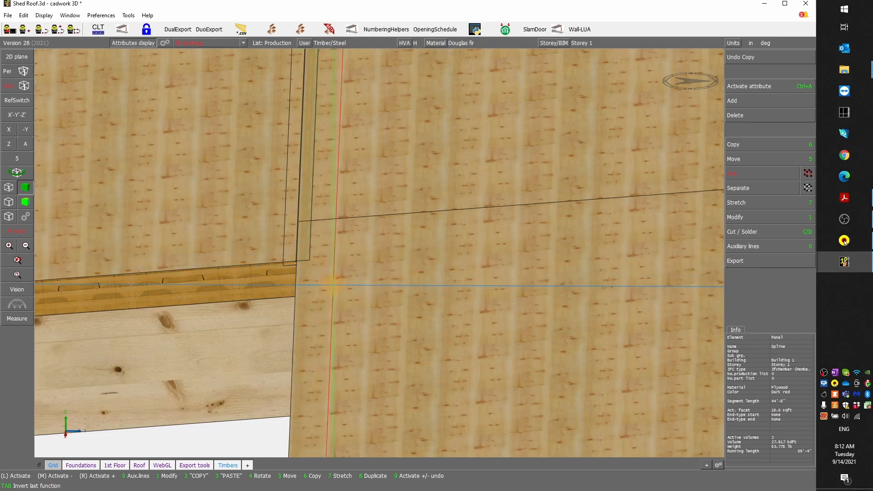
scroll(331, 286, down, 2)
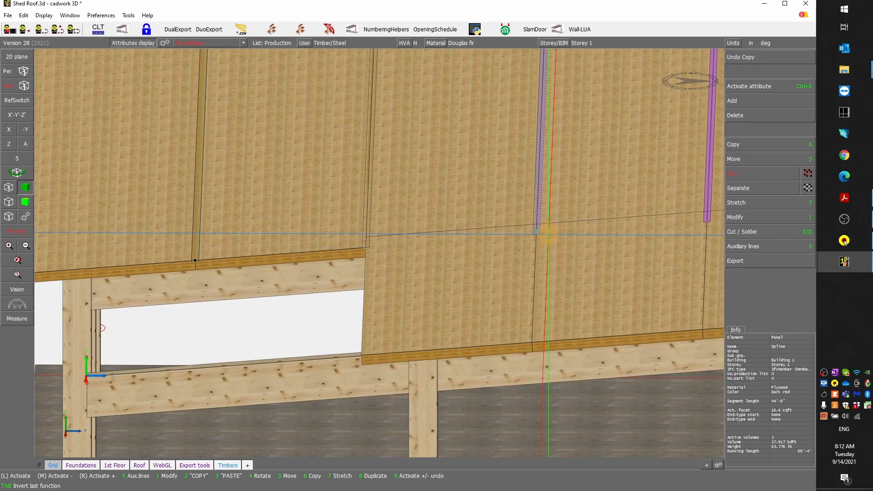
- Trim the two active splines with a plane perpendicular to X at the joint line between the upper and lower roof panels
scroll(548, 234, up, 3)
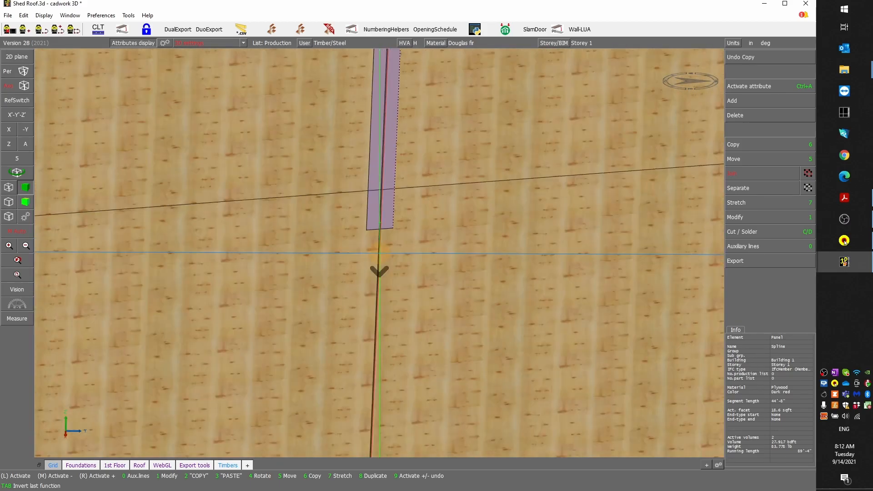
scroll(387, 245, down, 2)
scroll(387, 244, down, 3)
scroll(380, 252, up, 2)
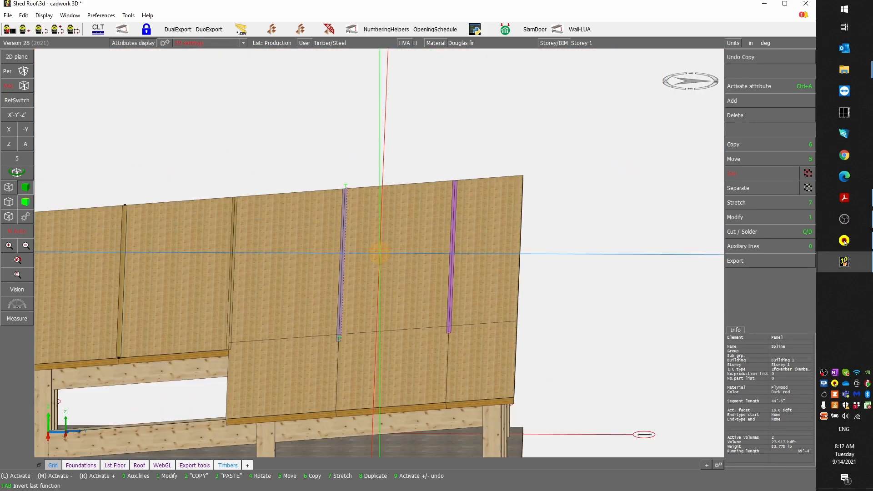
click(10, 188)
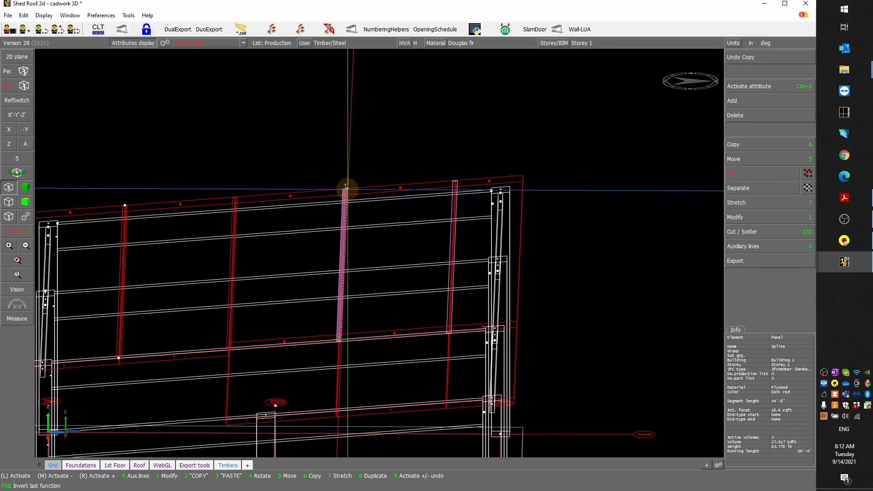
click(25, 201)
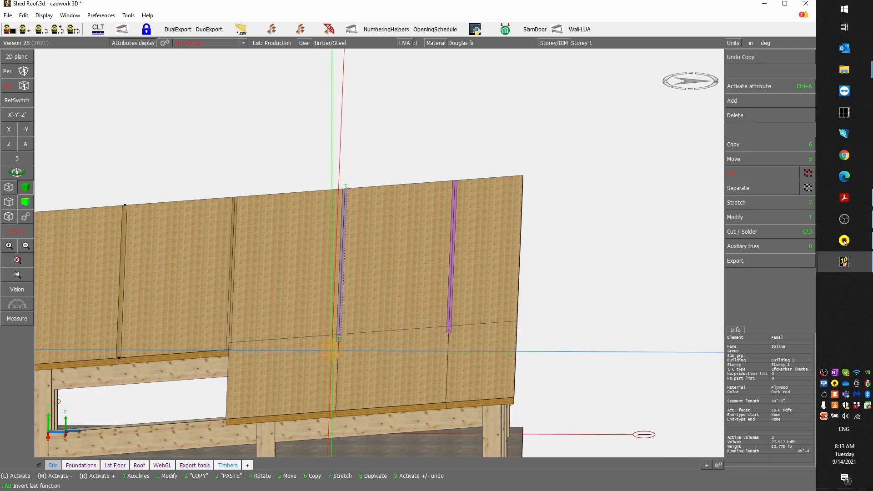
key(c)
key(x)
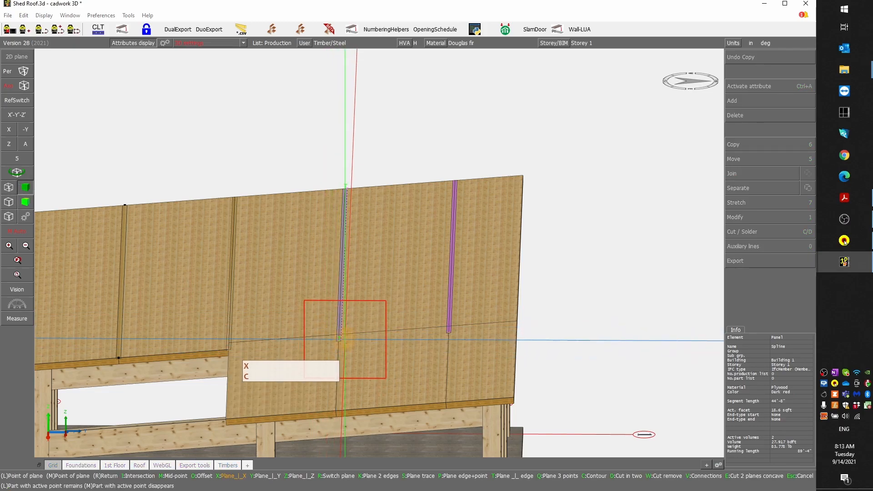
scroll(337, 344, up, 5)
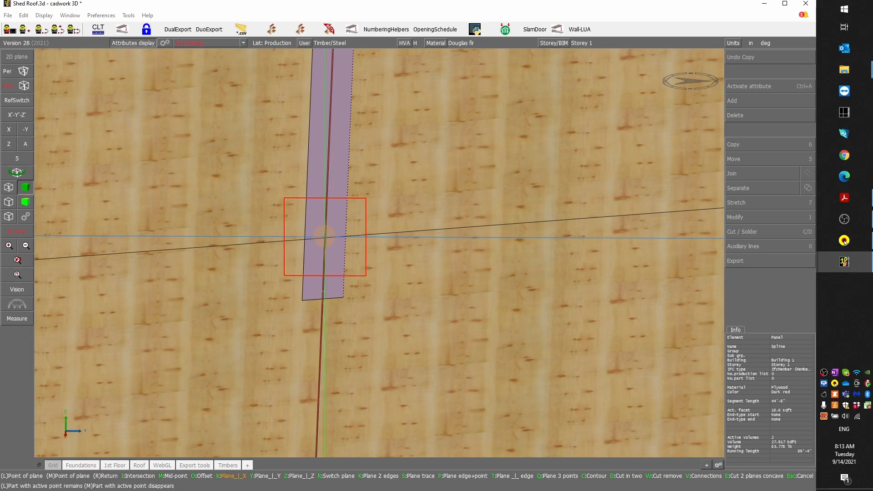
click(323, 237)
scroll(325, 236, down, 5)
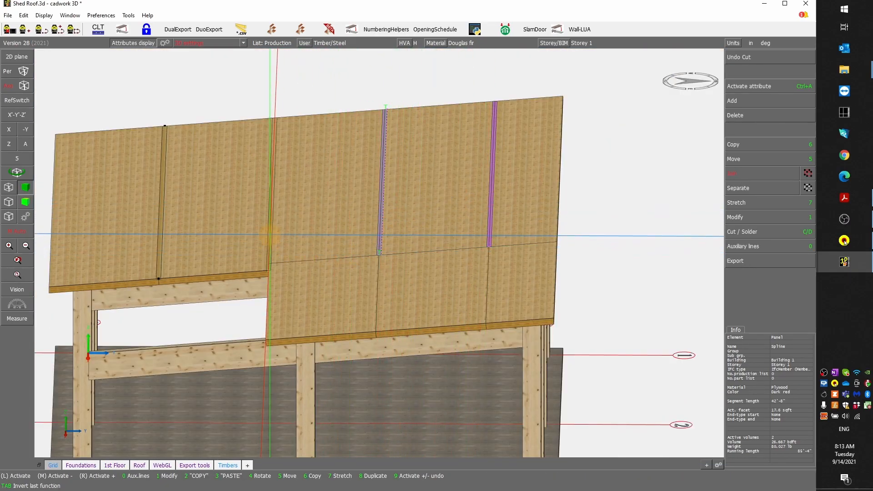
- Add the spline at the roof's stepped corner to the two active splines, leaving the panel beside it inactive
scroll(364, 245, up, 3)
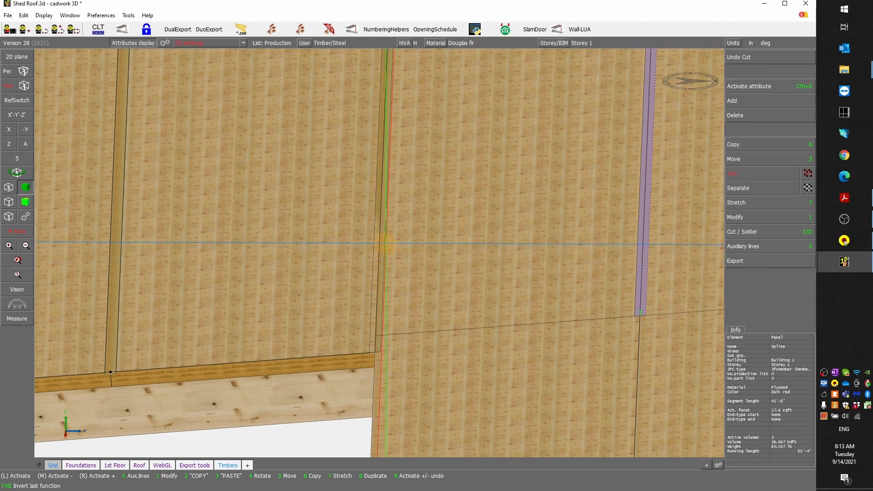
right_click(386, 241)
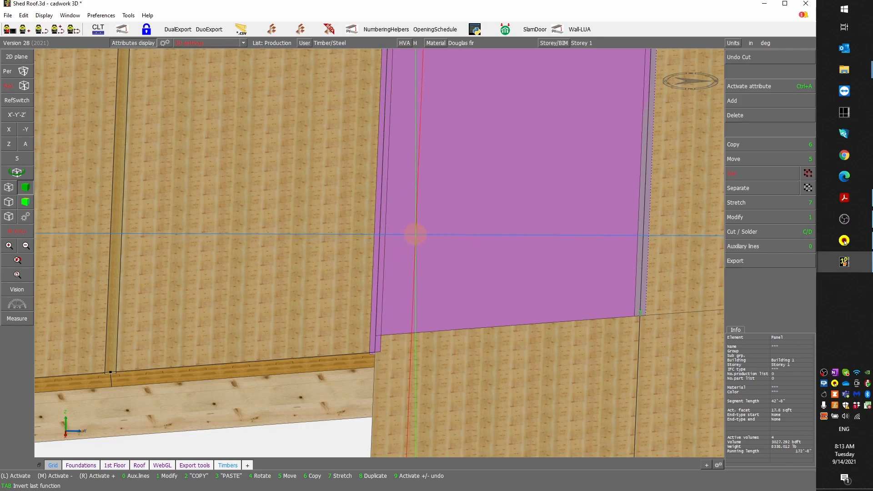
middle_click(409, 235)
scroll(414, 234, down, 4)
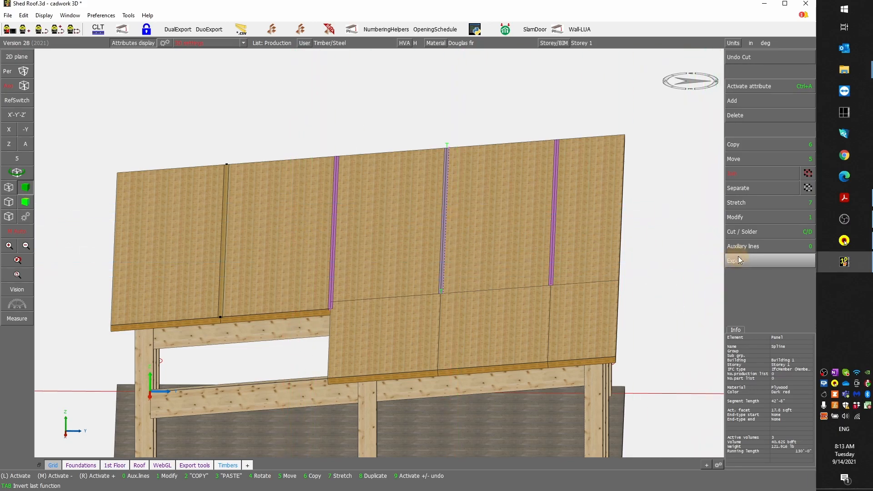
- Look up the cut tolerance command and check the cutting set in the three active splines' attributes
click(751, 233)
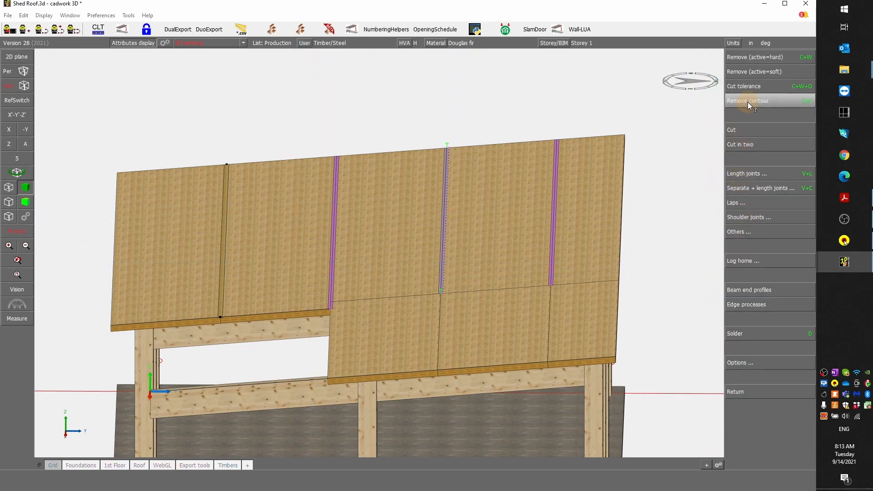
click(749, 87)
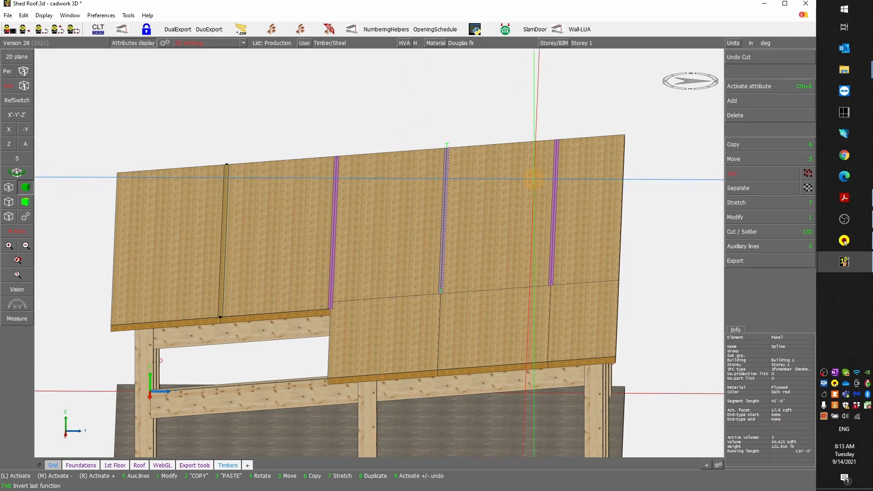
click(743, 217)
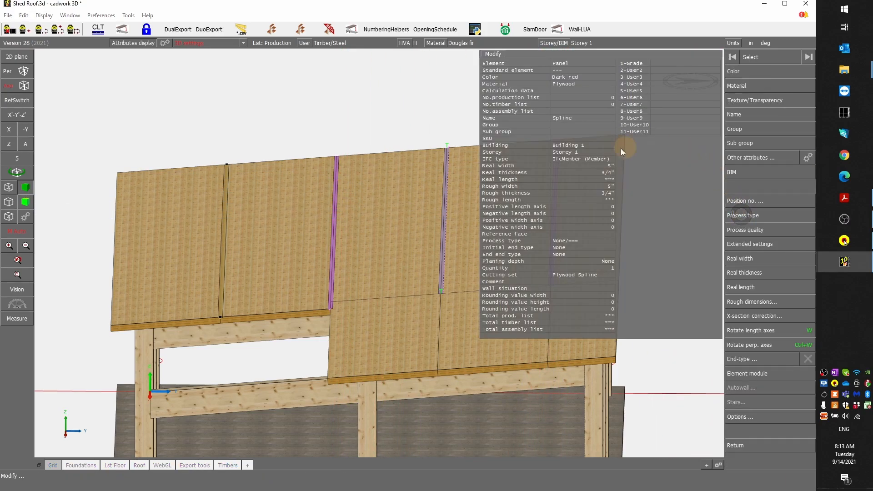
right_click(581, 270)
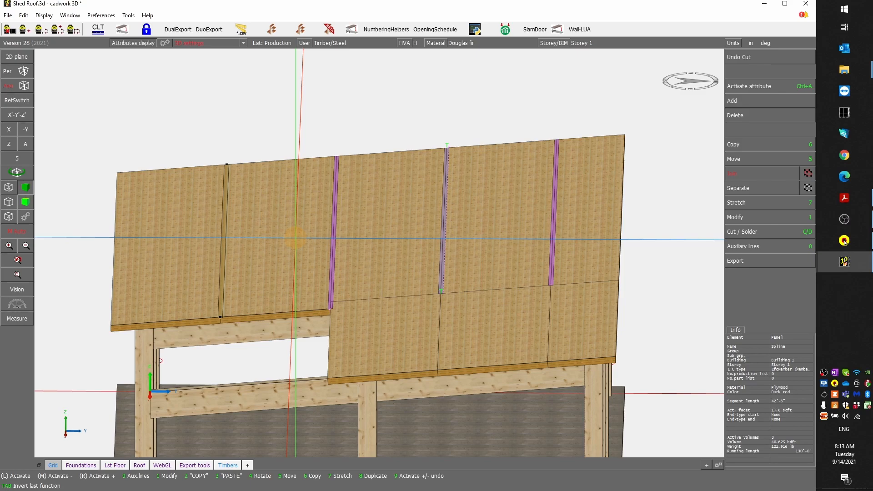
- Cut the three active splines out of the four adjoining upper roof panels, taking their predefined tolerance into account
key(c)
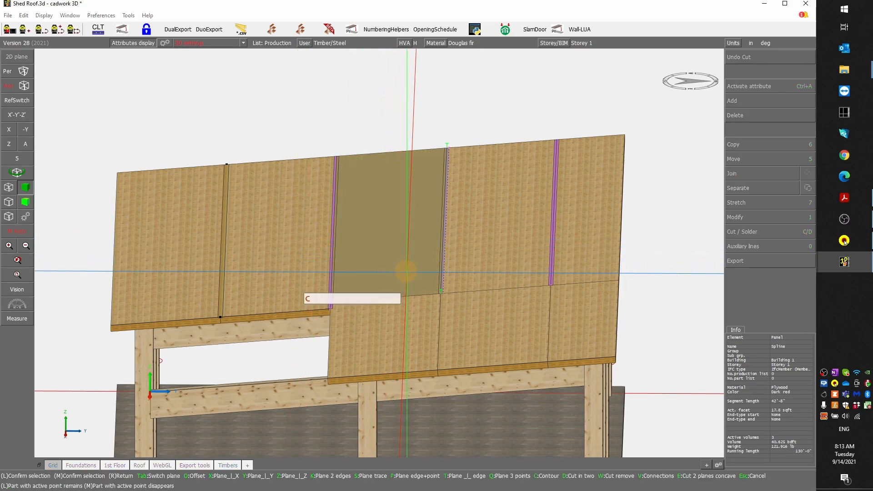
key(w)
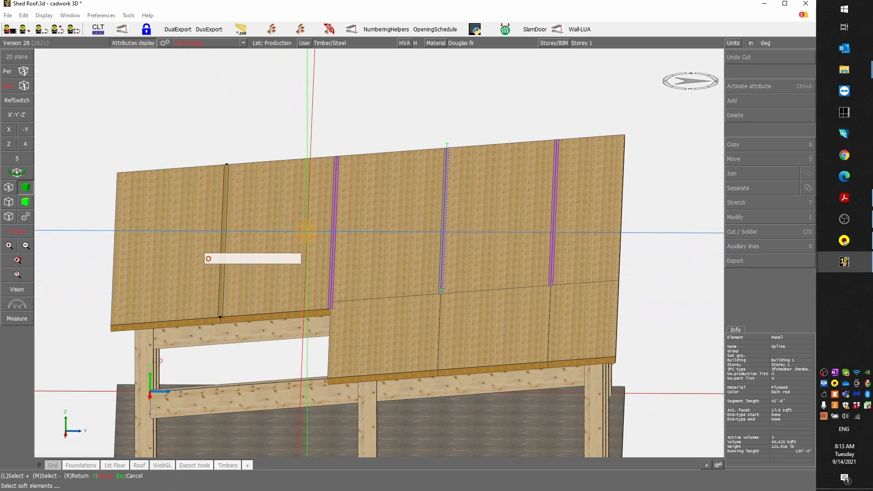
click(316, 222)
click(386, 223)
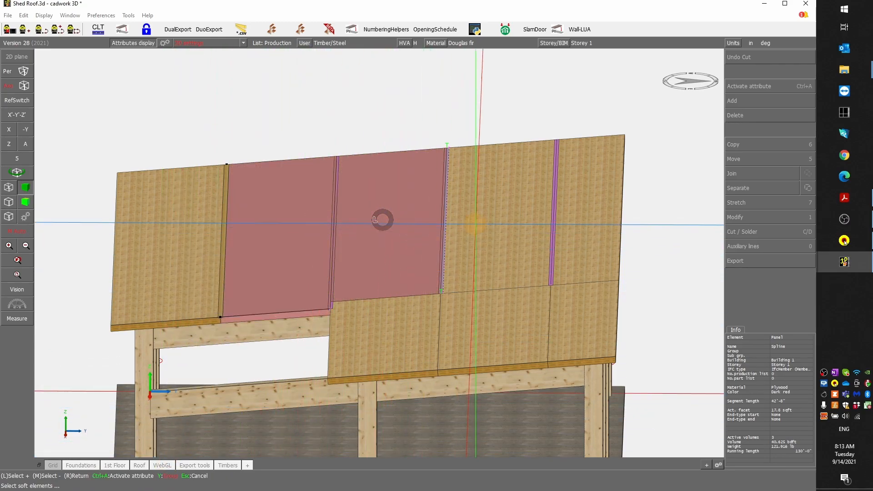
click(479, 223)
click(580, 223)
right_click(449, 141)
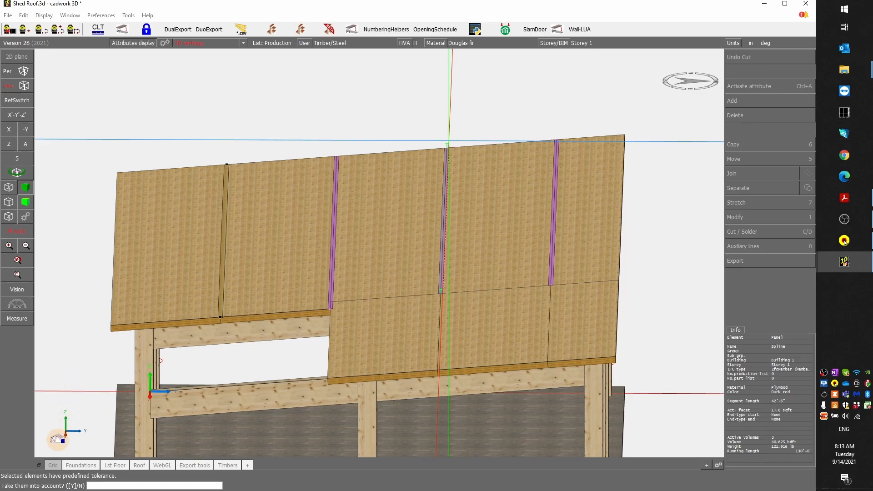
key(Return)
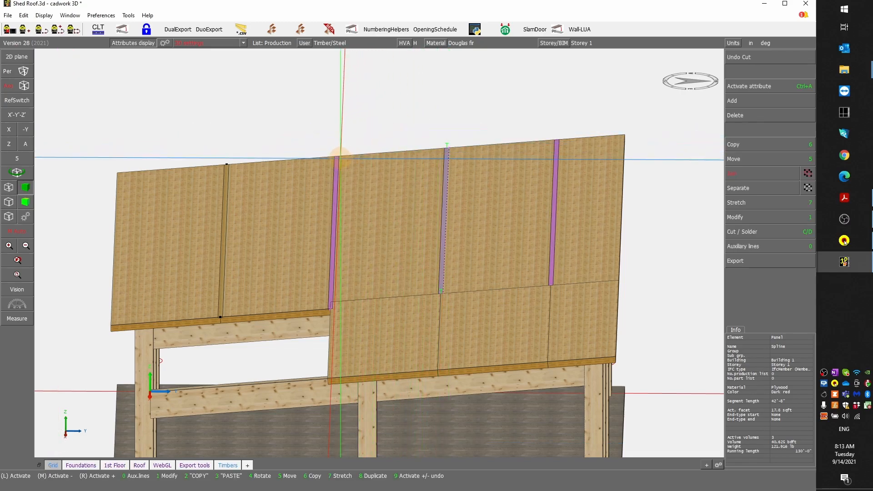
- Examine the spline recesses at the upper roof edge and at the stepped corner beside the lower panels
scroll(447, 142, up, 5)
scroll(352, 239, up, 1)
scroll(334, 271, down, 6)
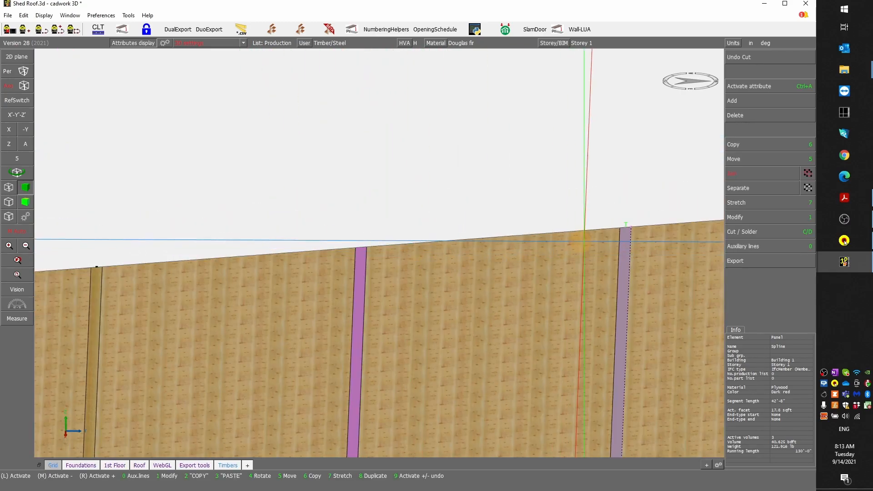
scroll(380, 254, up, 3)
scroll(380, 253, up, 1)
scroll(379, 253, down, 3)
scroll(378, 238, up, 3)
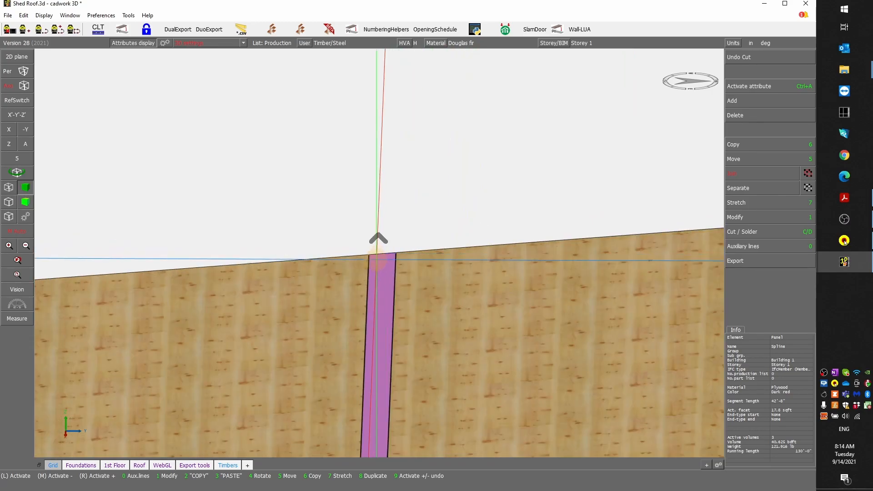
scroll(356, 304, down, 3)
scroll(157, 411, up, 5)
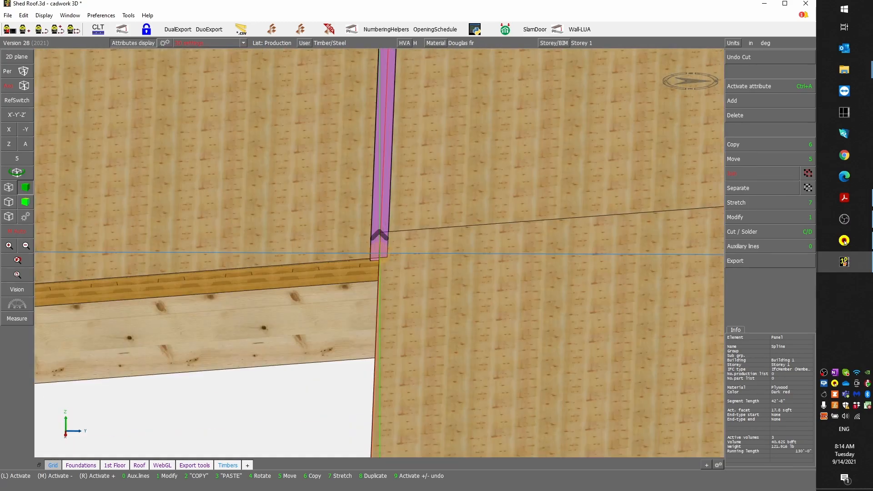
scroll(380, 253, down, 3)
ctrl+middle_drag(323, 254, 381, 255)
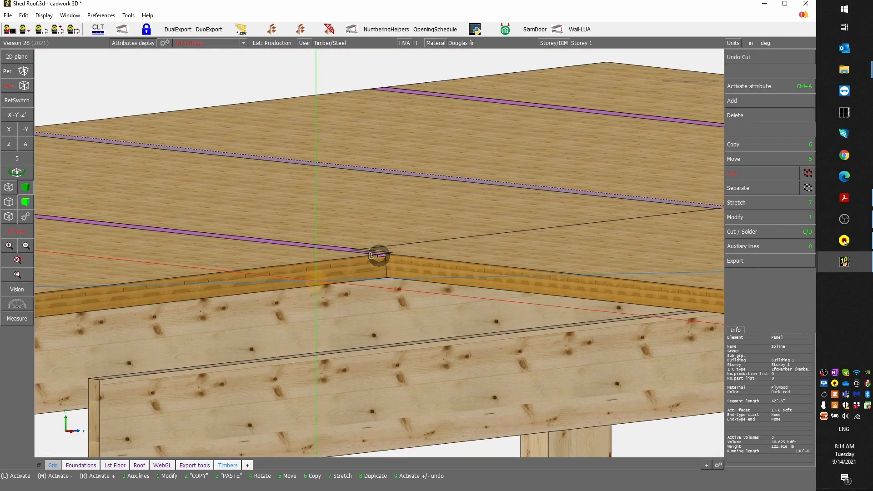
scroll(380, 254, up, 3)
scroll(380, 253, up, 2)
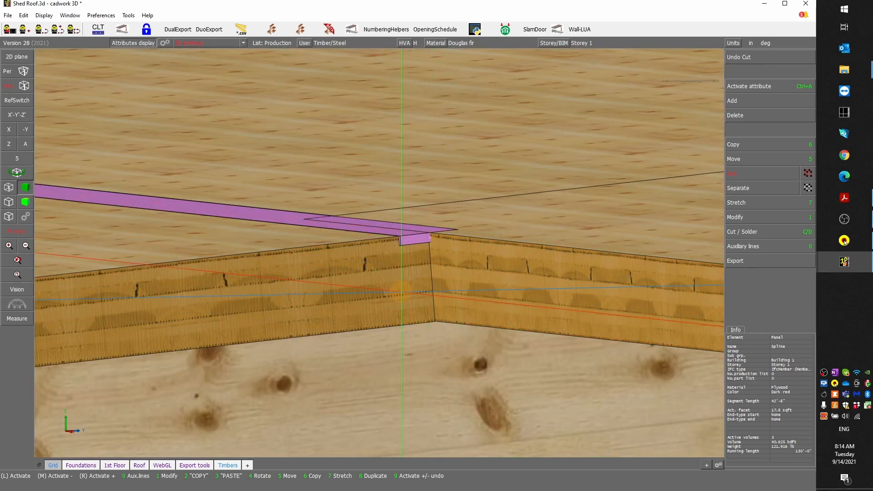
- Activate the lower roof panel at the stepped corner and examine how its corner meets the spline end
click(512, 261)
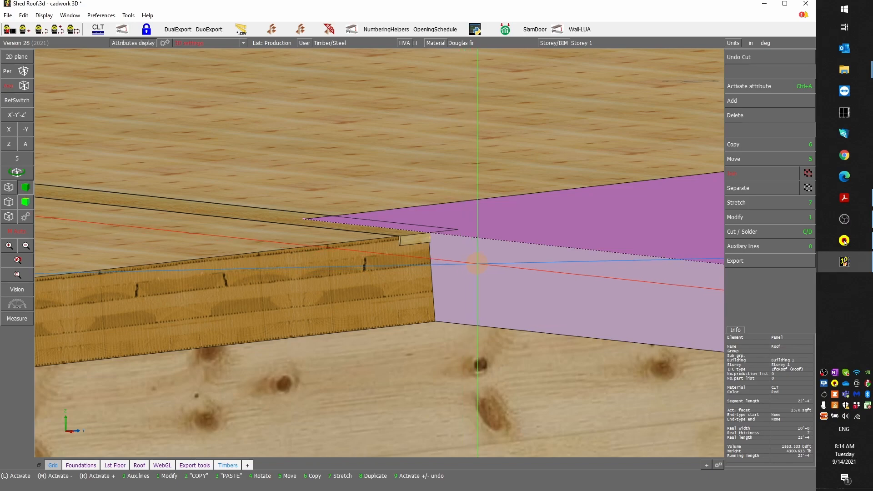
key(F4)
ctrl+drag(513, 300, 379, 253)
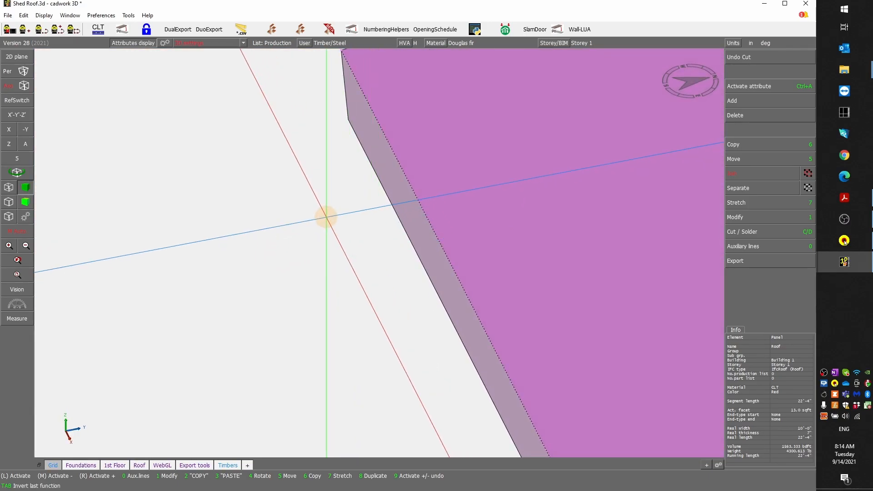
key(j)
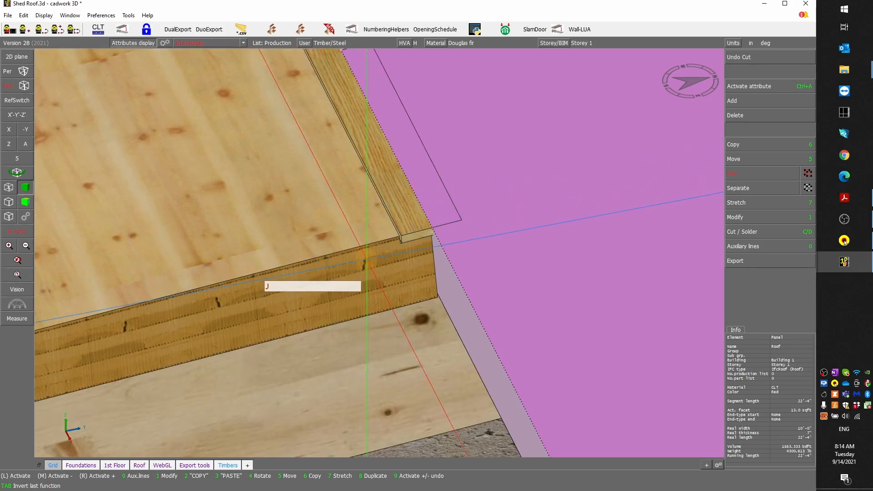
scroll(379, 252, down, 4)
scroll(380, 253, down, 3)
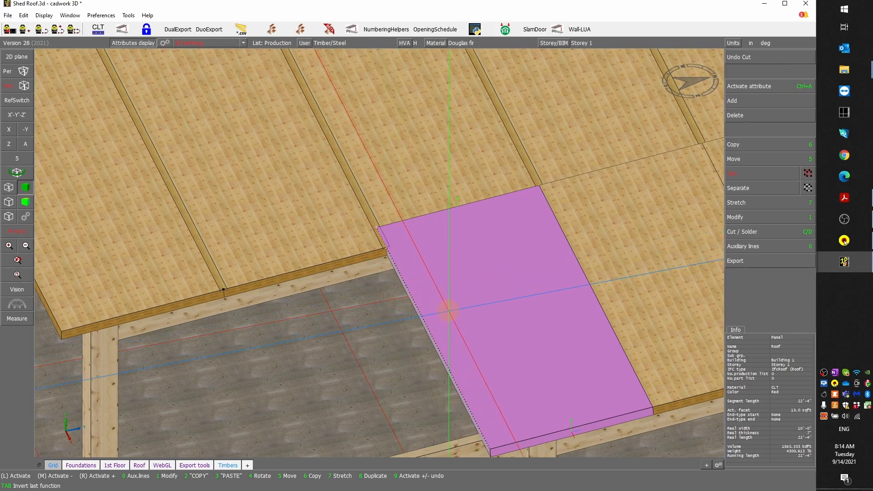
ctrl+drag(437, 320, 379, 253)
scroll(379, 253, up, 6)
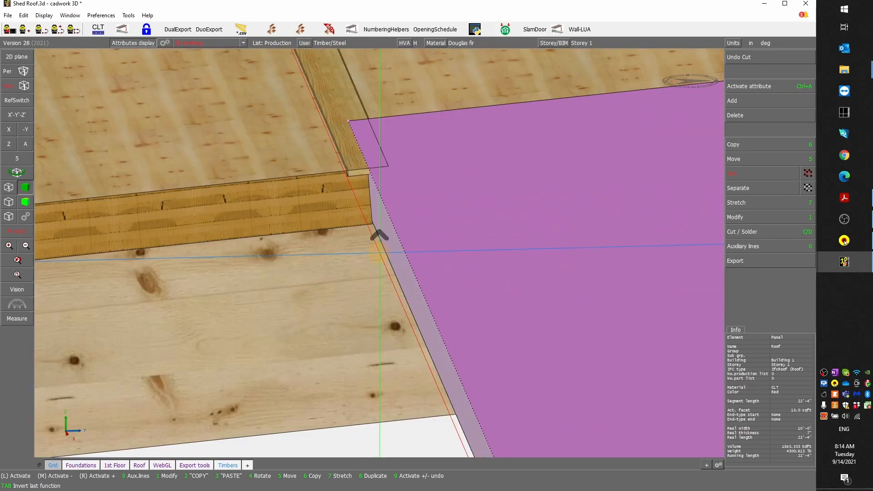
- Display only the upper and lower roof panels meeting at the stepped corner, and activate the lower panel
click(309, 202)
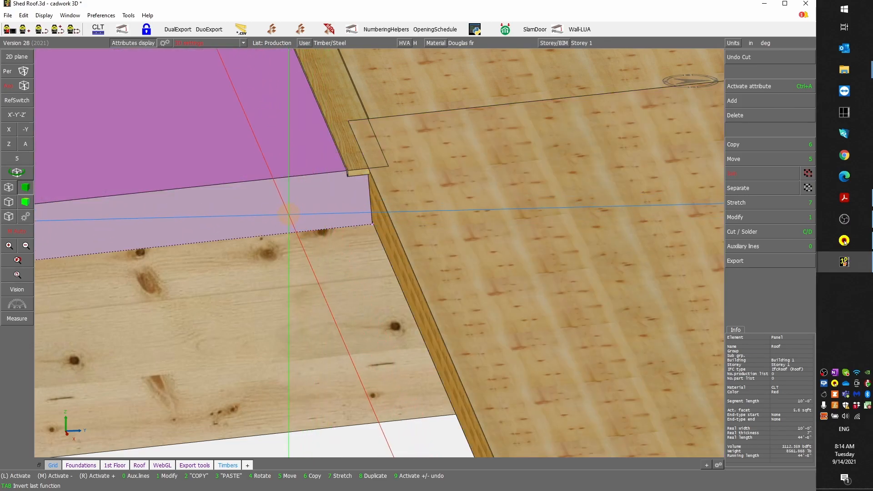
click(432, 227)
ctrl+middle_drag(517, 210, 376, 252)
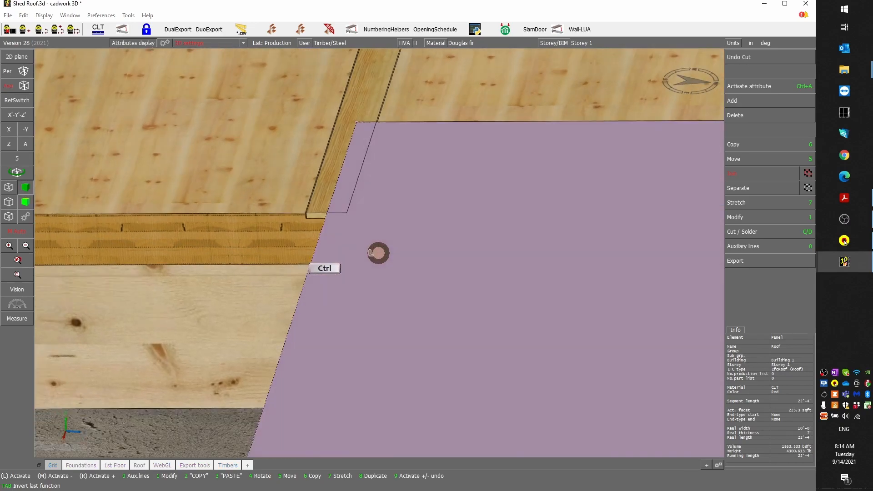
right_click(239, 222)
key(KP_Divide)
ctrl+middle_drag(238, 236, 380, 252)
ctrl+drag(380, 252, 378, 251)
click(390, 216)
ctrl+drag(377, 251, 378, 253)
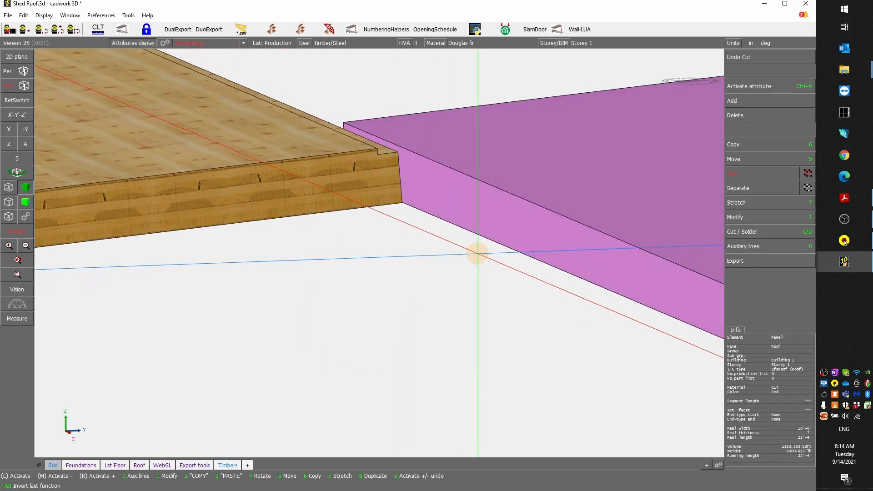
- Stretch the long exposed side face of the lower roof panel outward by 1 inch
scroll(198, 272, down, 2)
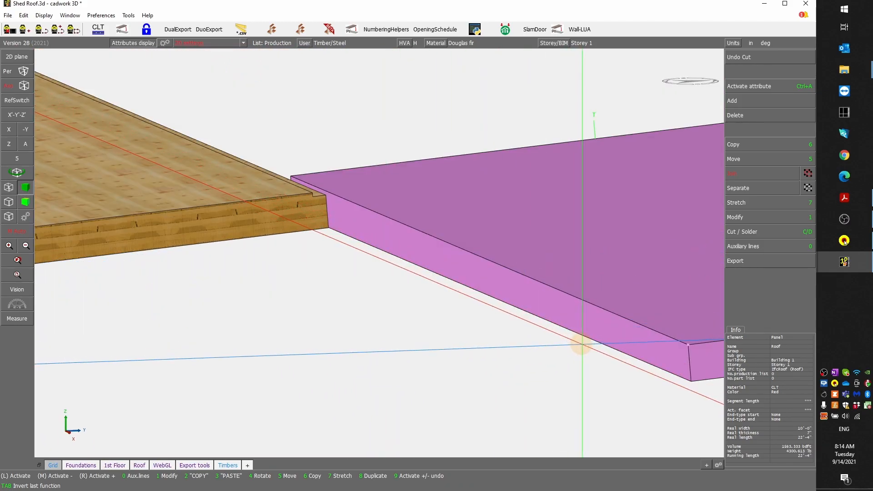
scroll(581, 329, up, 3)
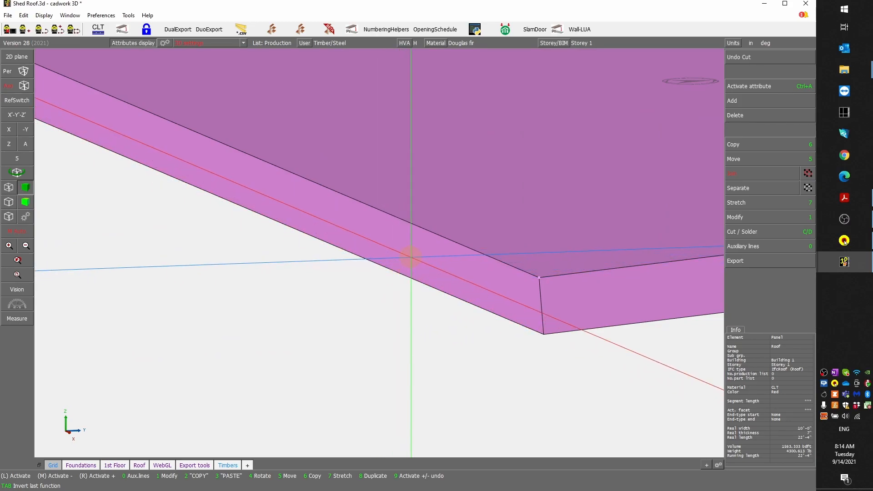
click(410, 253)
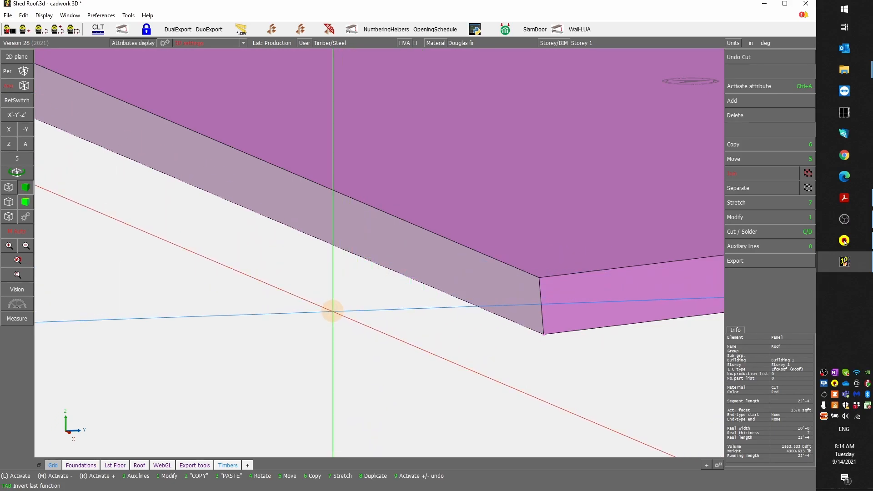
scroll(333, 311, down, 2)
key(7)
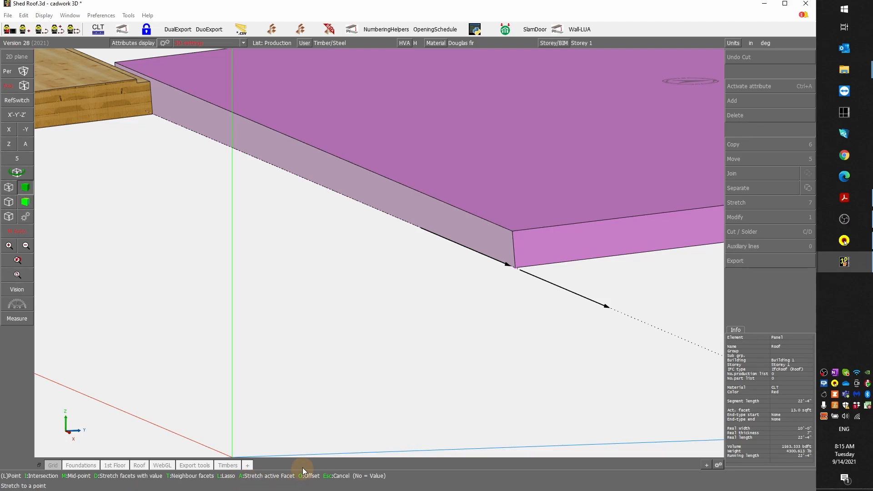
key(a)
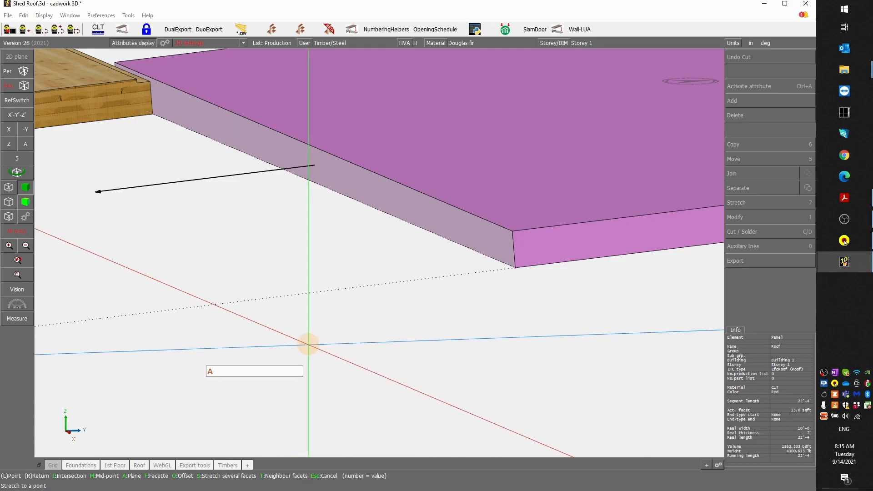
text(1)
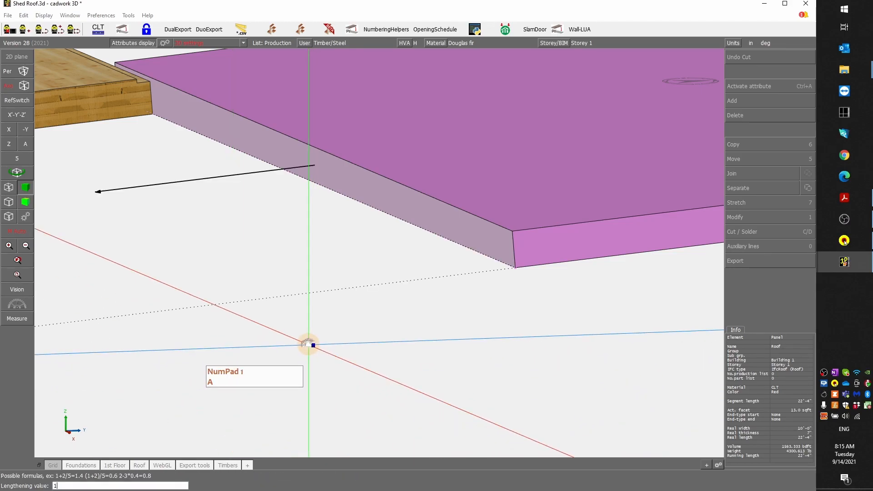
key(Return)
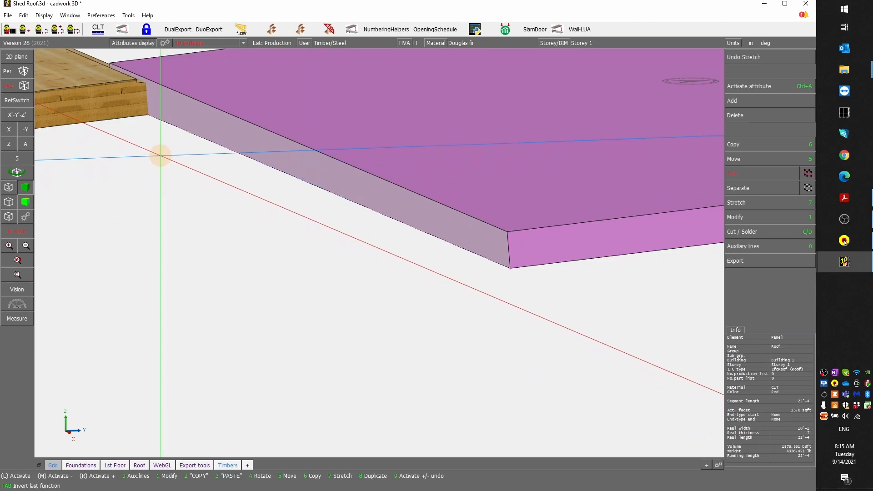
- Activate the upper roof panel's lower end face beside the stretched panel
ctrl+drag(119, 100, 378, 253)
scroll(293, 215, down, 1)
scroll(236, 204, up, 2)
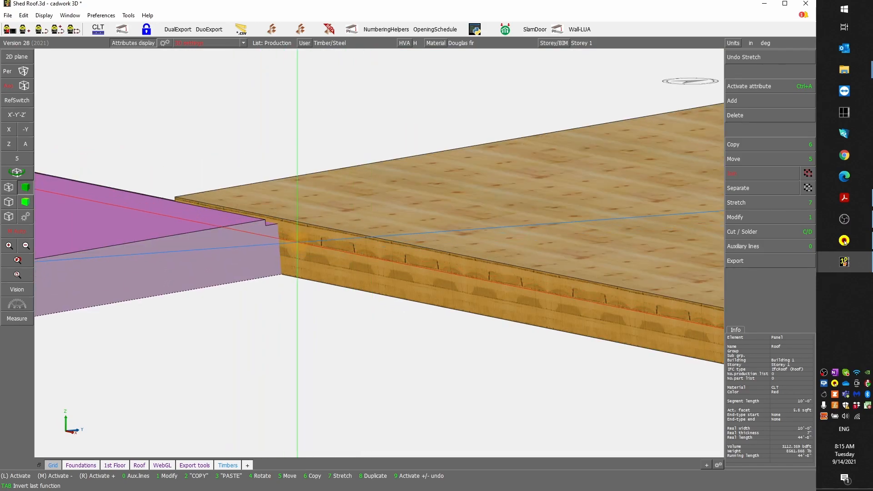
- Examine the joint between the two adjoining roof panels and activate both the short and the long panel
scroll(378, 236, up, 1)
scroll(378, 250, up, 2)
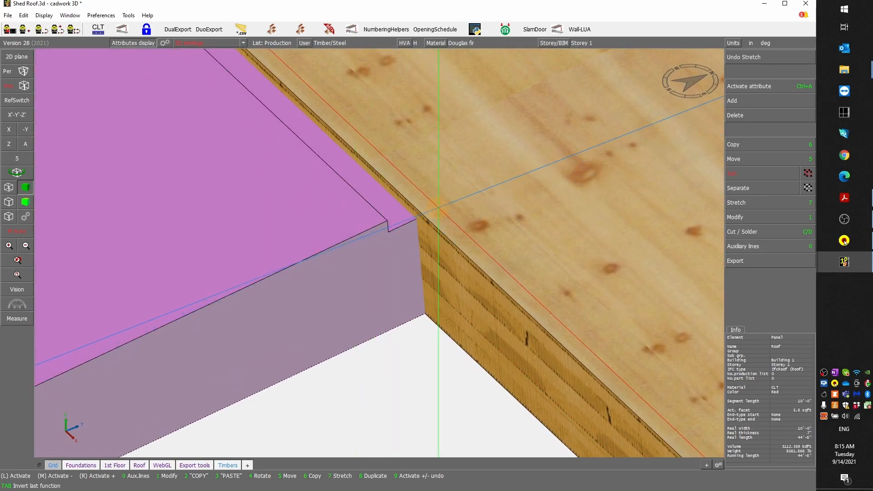
scroll(337, 246, down, 2)
scroll(331, 225, up, 2)
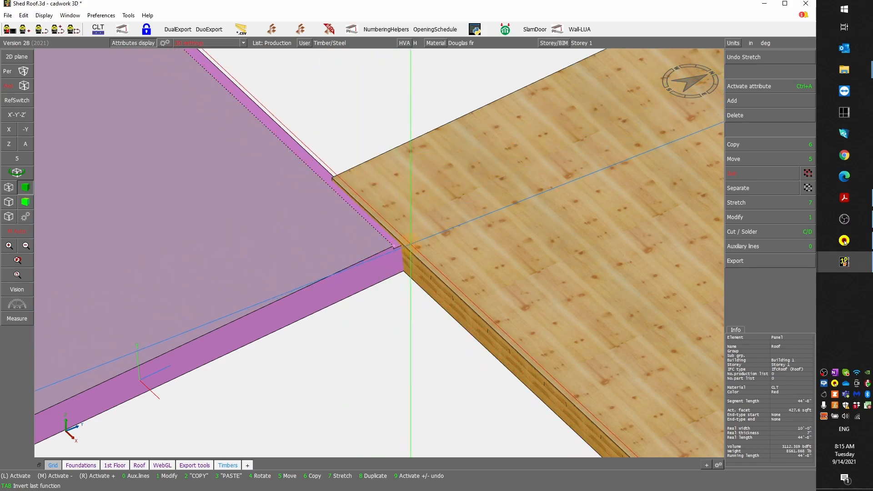
click(440, 188)
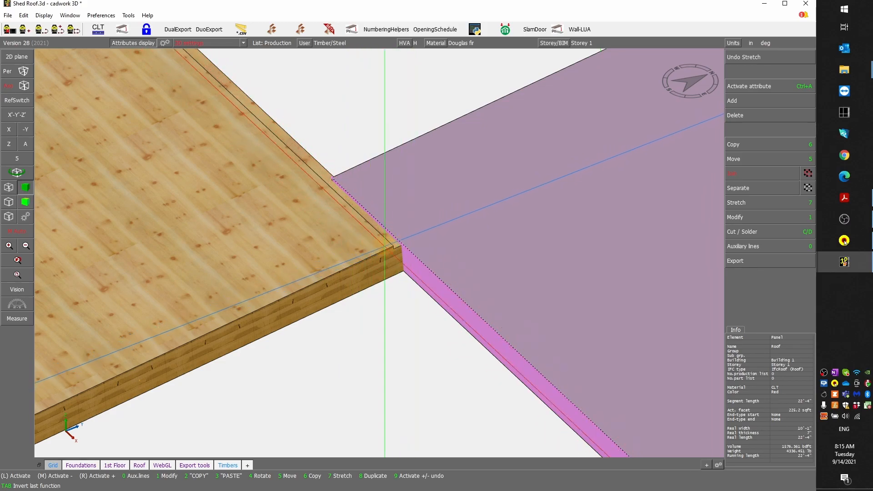
scroll(400, 243, down, 2)
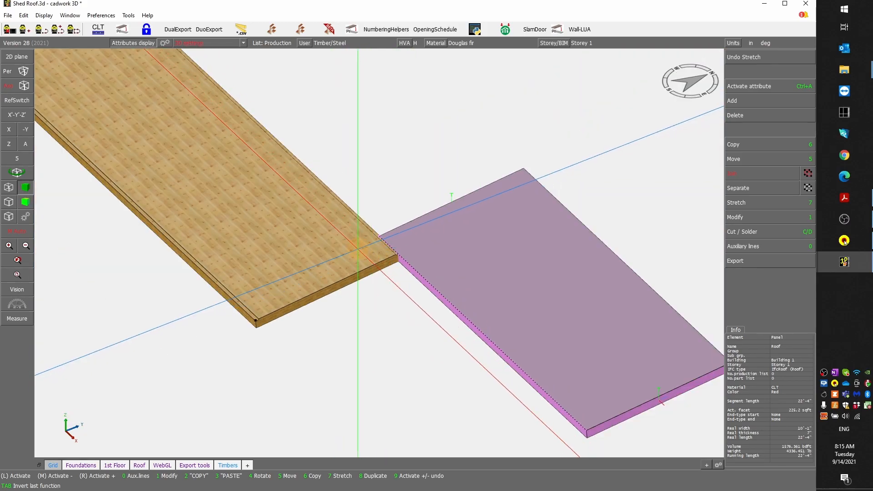
click(356, 249)
right_click(415, 244)
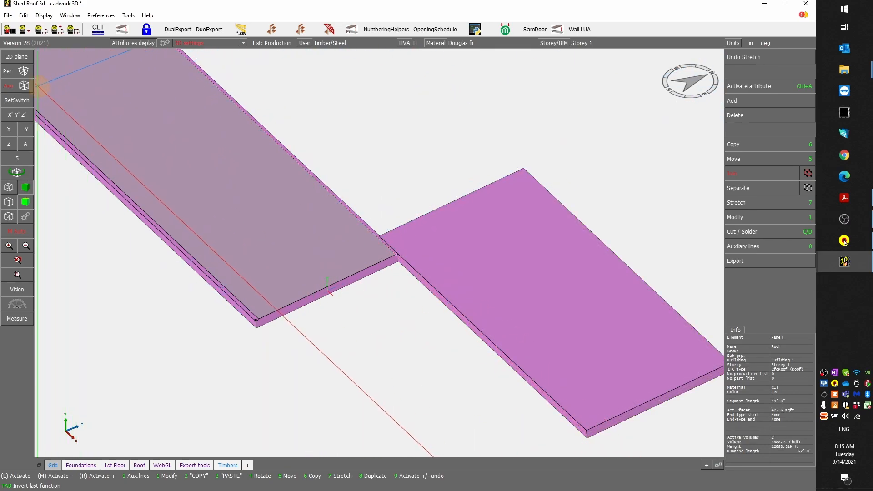
- Open a horizontal 2D plane view of both roof panels at their overlapping corner
click(22, 63)
right_click(347, 163)
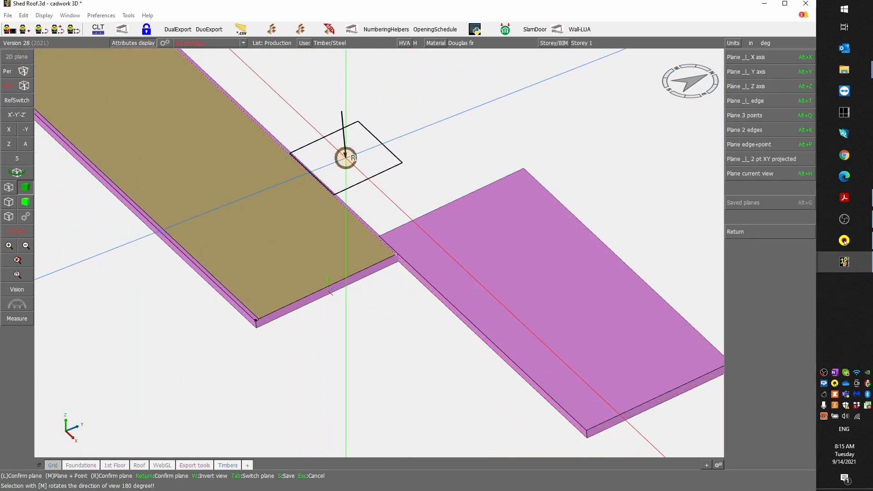
scroll(491, 253, up, 5)
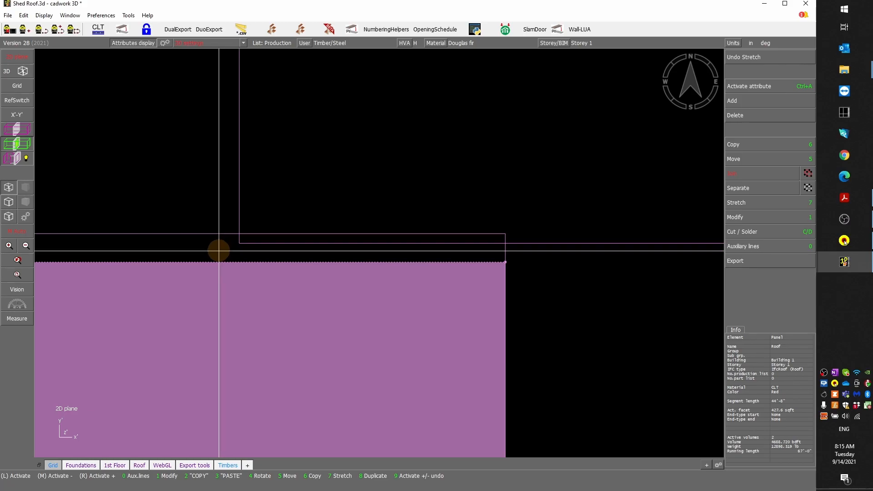
- Add a parallel auxiliary line offset 1/8" from the long roof panel's outer edge, towards the short panel
key(p)
key(e)
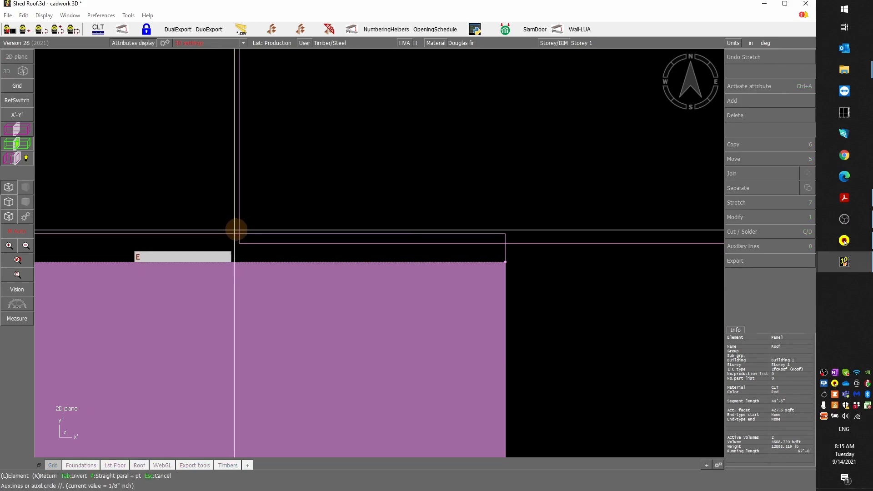
click(223, 232)
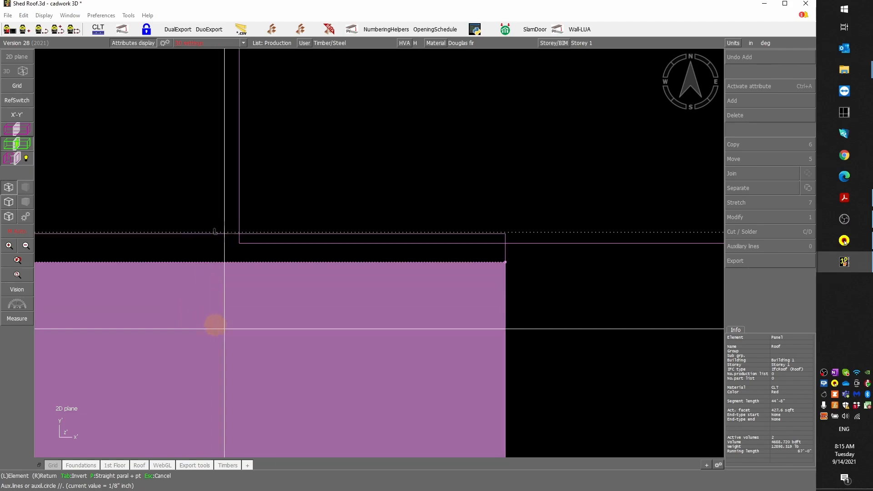
right_click(536, 326)
scroll(378, 253, down, 2)
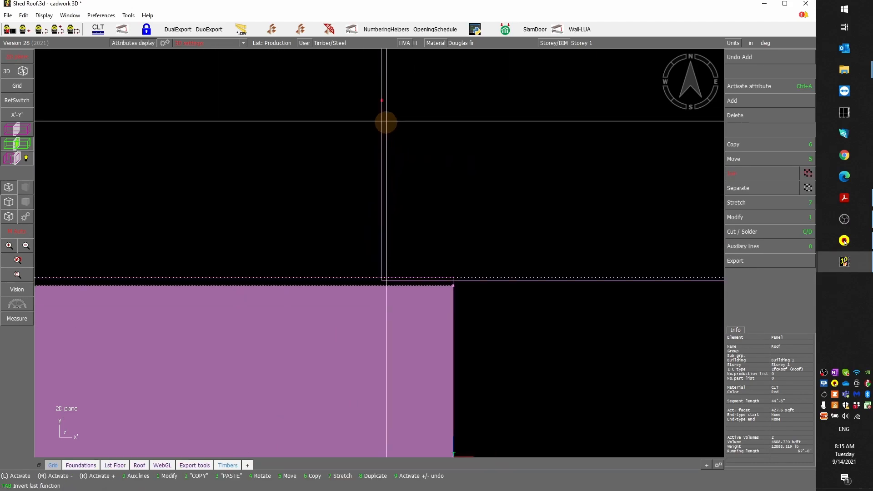
- Activate only the short roof panel and start a contour cut from the long panel's end up to the auxiliary line
click(379, 88)
scroll(475, 302, up, 5)
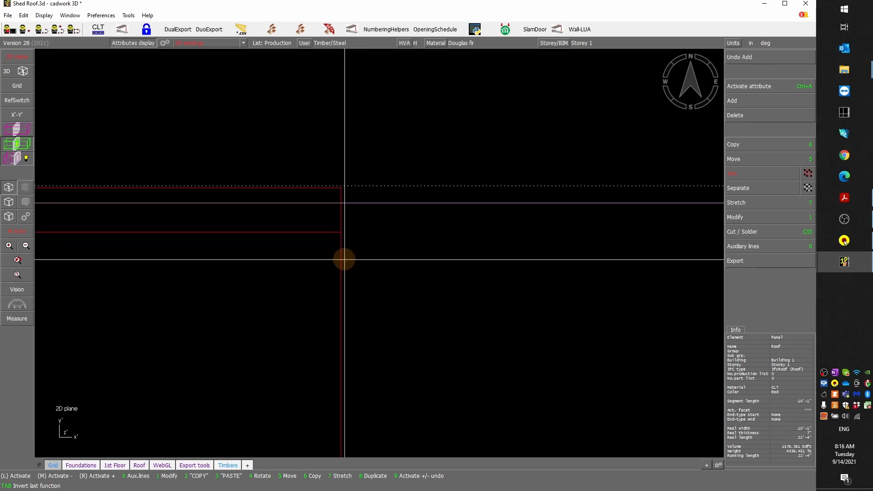
key(c)
key(c)
scroll(321, 190, up, 4)
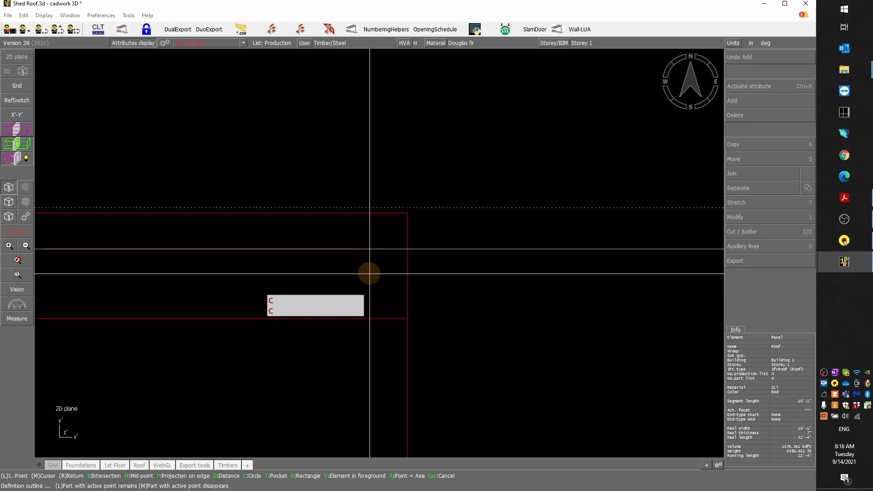
click(407, 249)
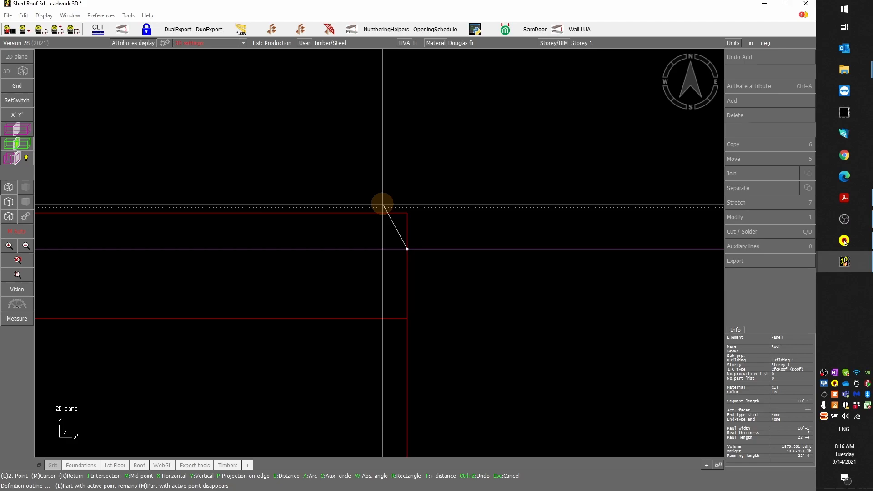
scroll(382, 205, up, 3)
key(y)
scroll(382, 252, up, 3)
click(413, 249)
- Continue the cut outline along the auxiliary line to the short panel's end, close it outside the panel and cut away the overlap
scroll(339, 280, down, 7)
scroll(380, 254, up, 4)
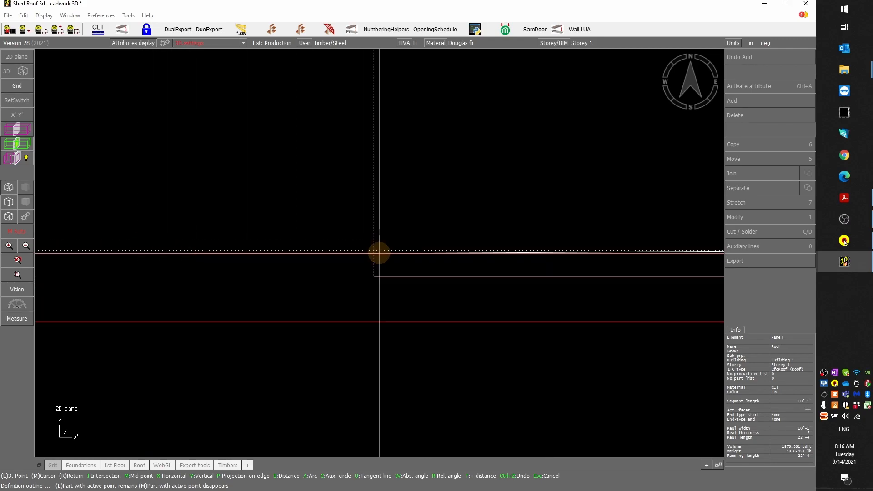
click(377, 226)
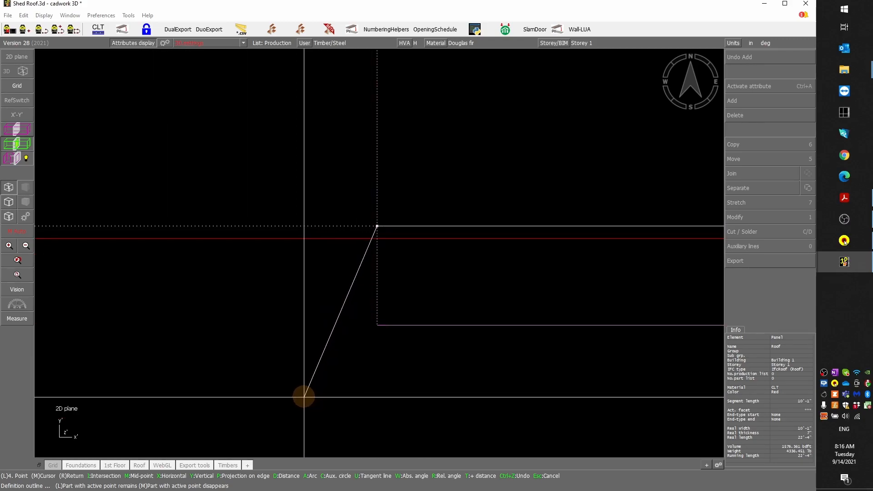
scroll(380, 254, down, 8)
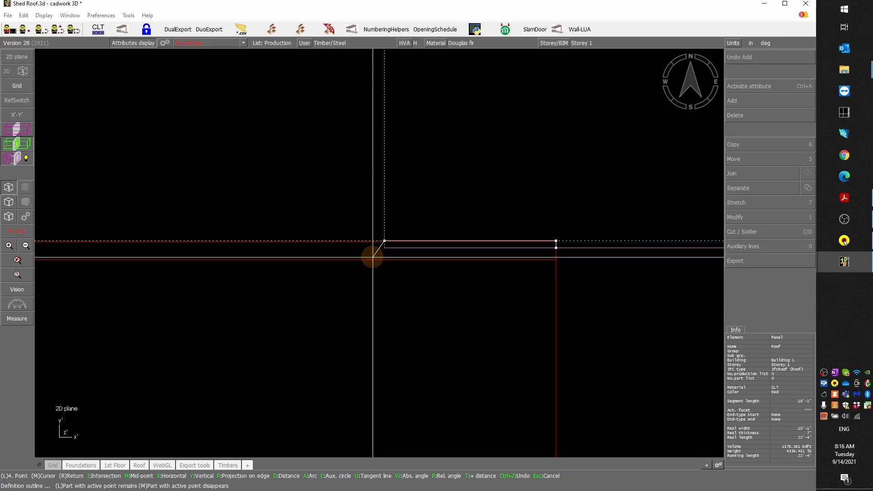
click(372, 257)
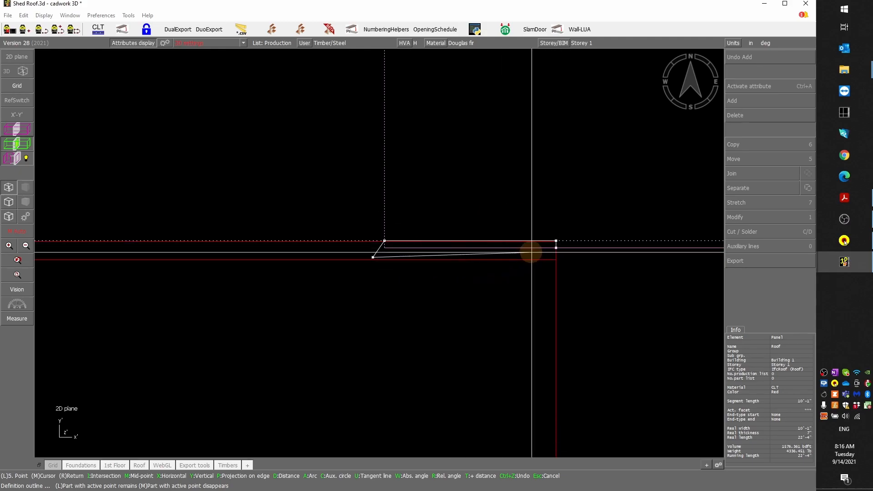
right_click(492, 286)
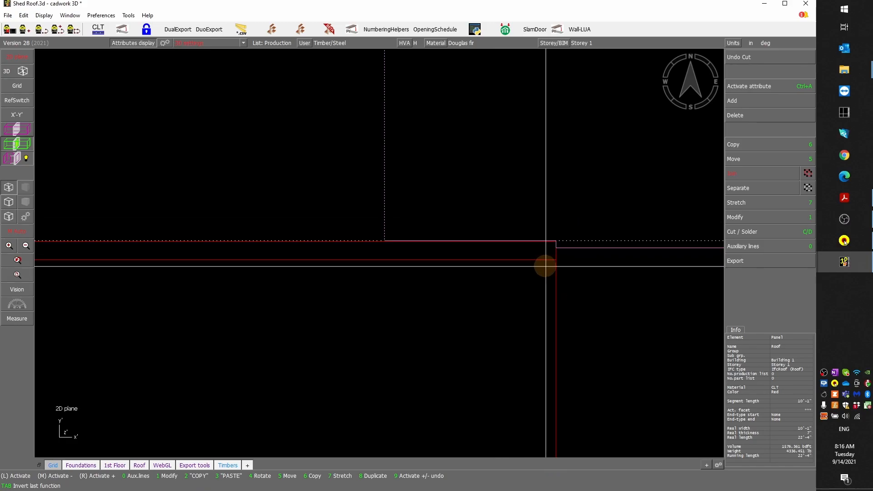
- Return to the 3D view and examine the new clearance notch at the panel joint
scroll(500, 250, up, 2)
scroll(399, 276, up, 1)
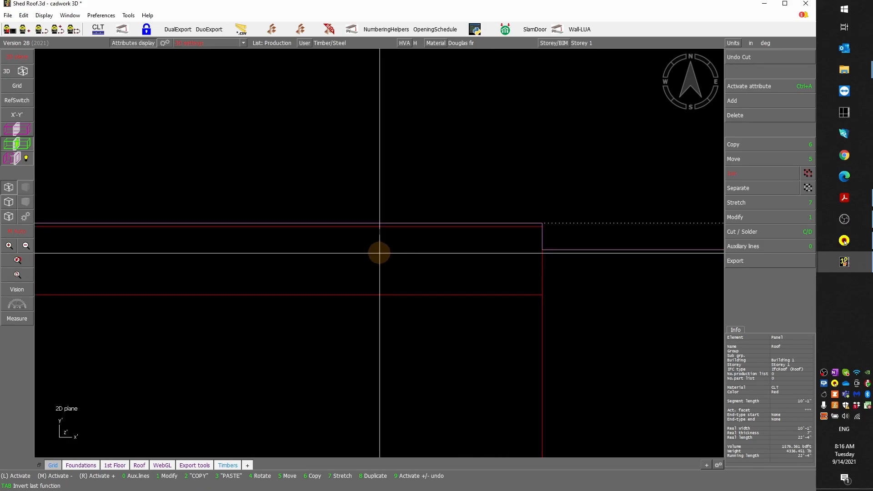
click(22, 73)
scroll(378, 250, up, 3)
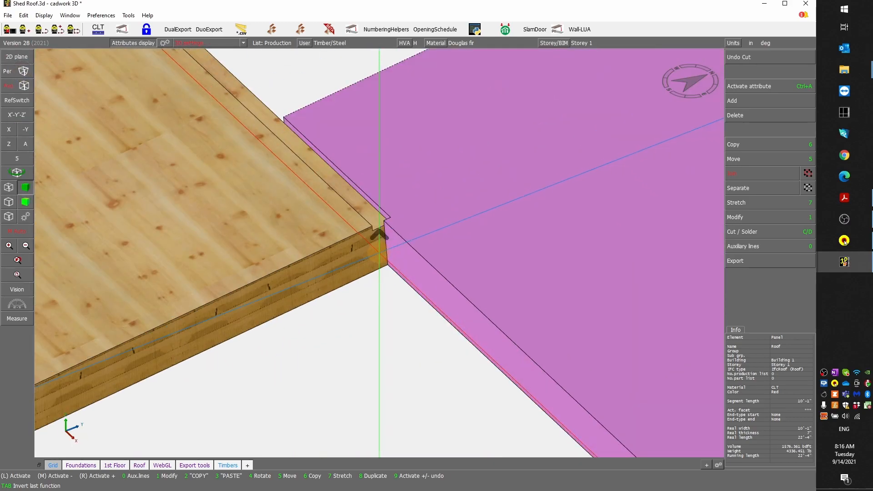
scroll(380, 251, up, 2)
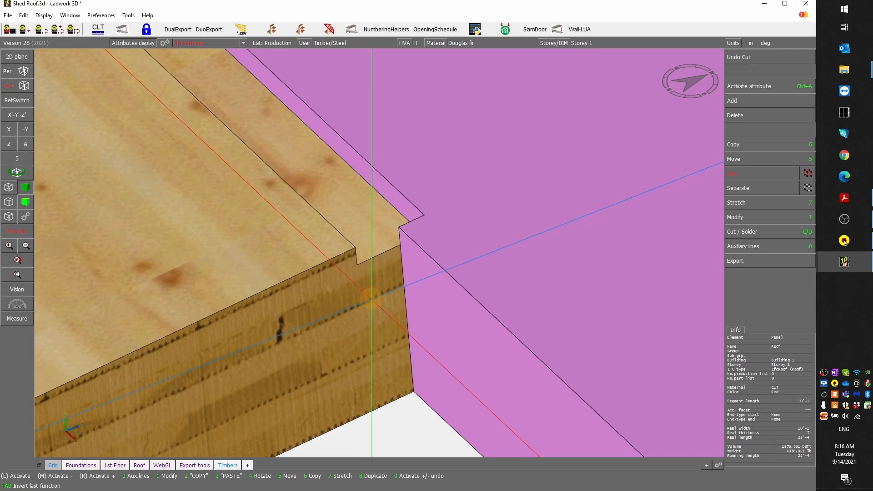
- Show the hidden elements again and activate the plywood spline along the roof panel joint
key(j)
click(394, 216)
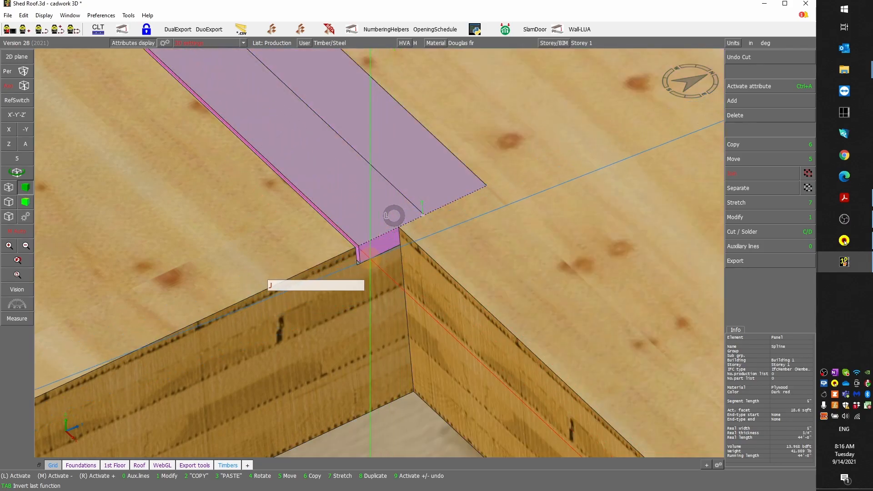
scroll(370, 255, down, 3)
scroll(386, 254, up, 2)
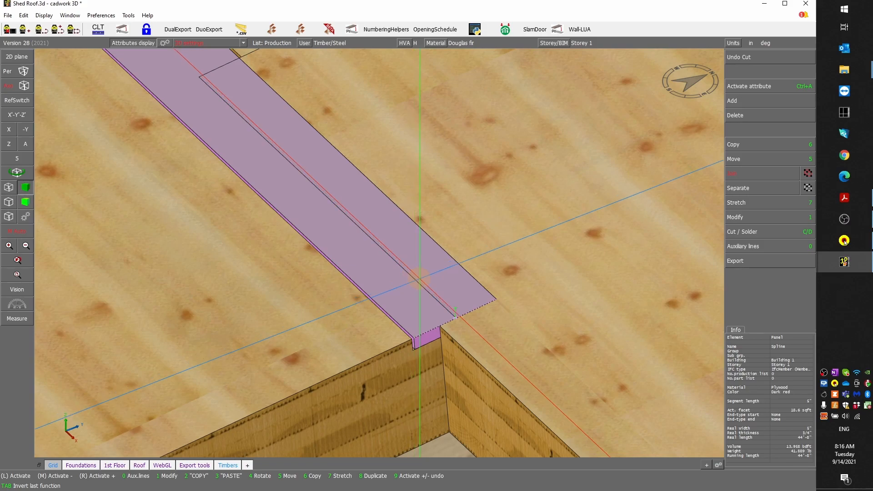
scroll(380, 253, down, 1)
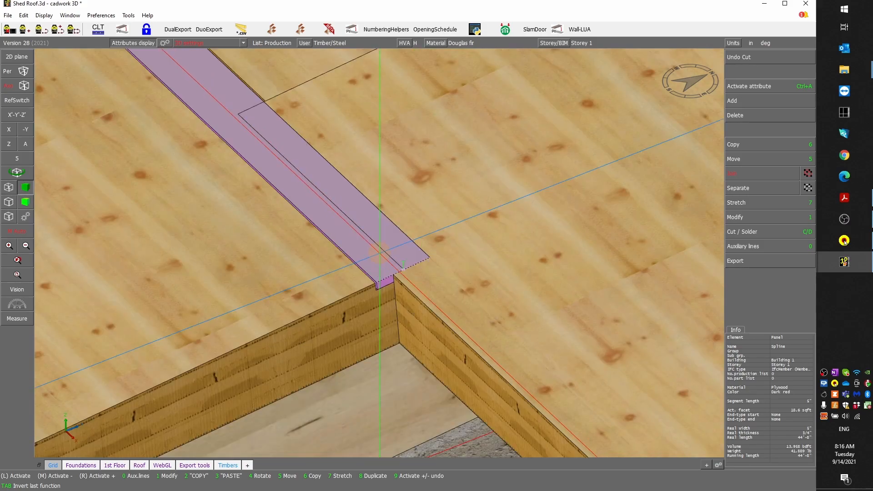
- Cut the spline's volume out of the short roof panel, taking the panel as the soft element
key(c)
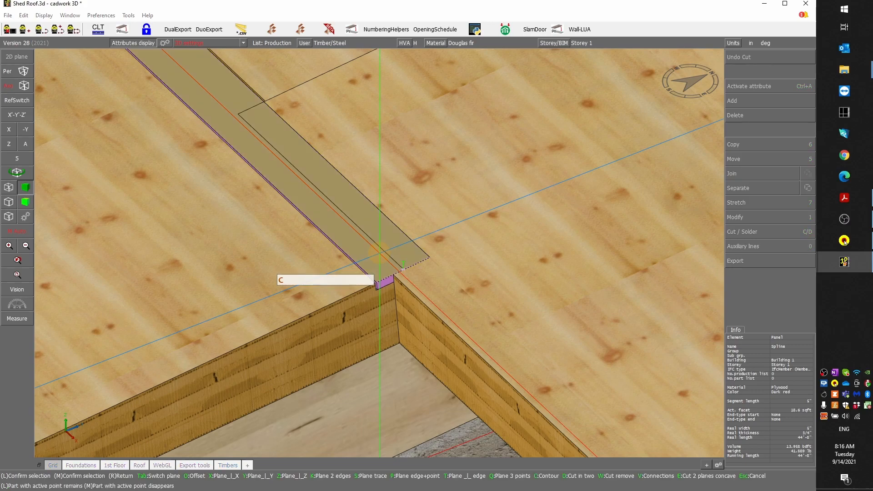
key(w)
key(o)
scroll(402, 261, down, 3)
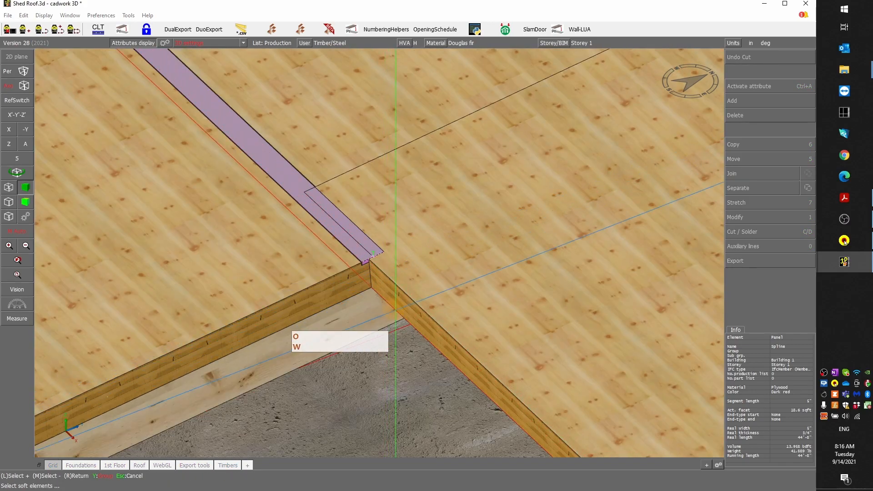
click(421, 307)
right_click(370, 315)
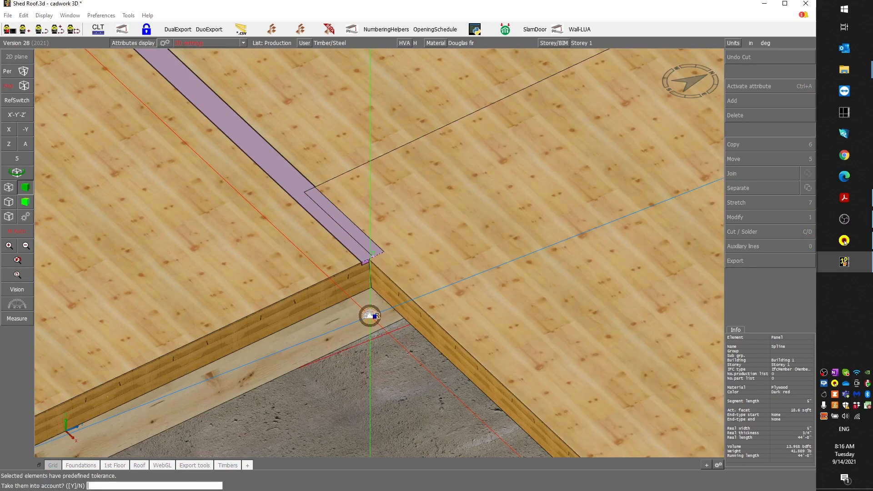
right_click(353, 273)
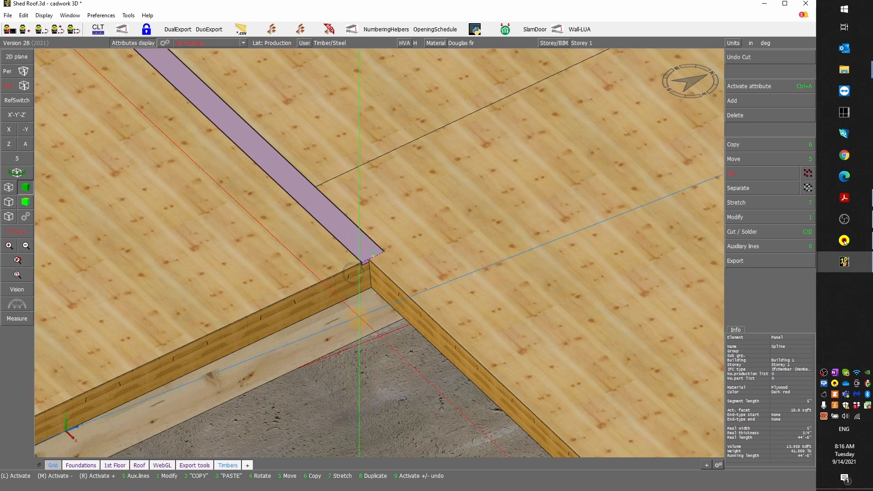
- Hide the plywood spline to expose the recess beneath it at the panel joint
scroll(353, 273, up, 3)
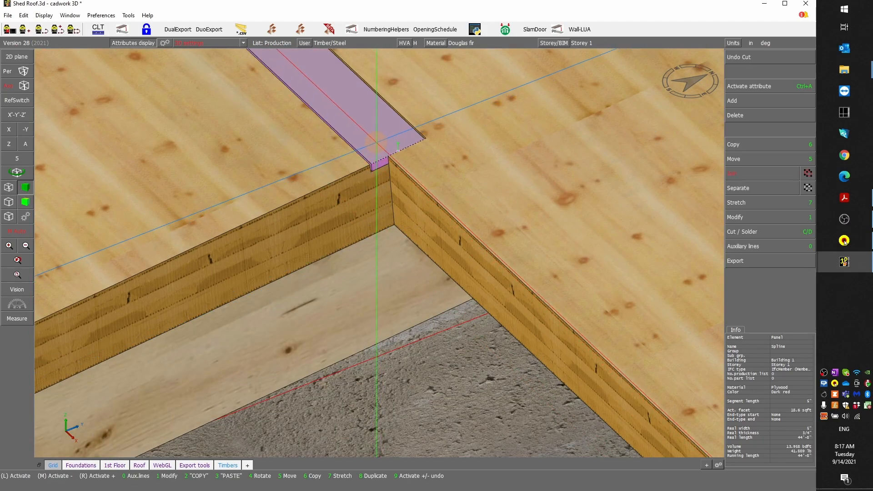
key(KP_Multiply)
mouse_move(377, 253)
ctrl+mouse_down()
mouse_move(382, 259)
mouse_move(377, 240)
ctrl+mouse_up()
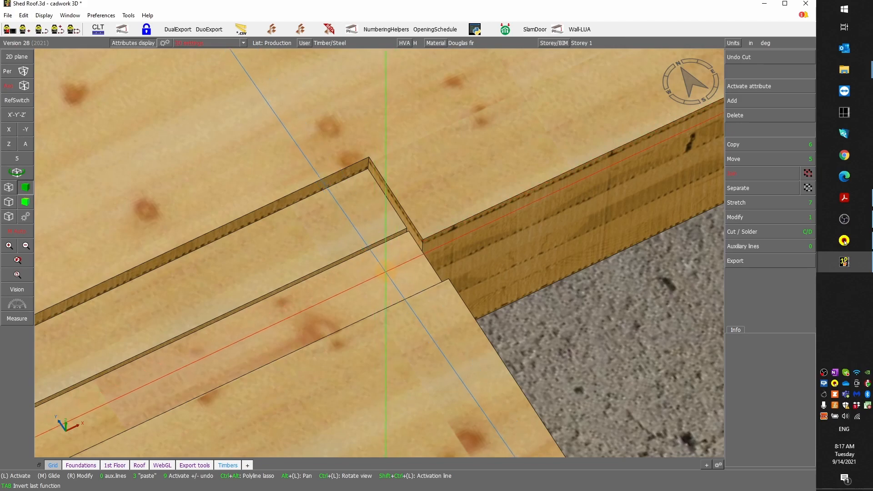
- Isolate the short roof panel and examine its spline recess and clearance notch from several angles
click(368, 237)
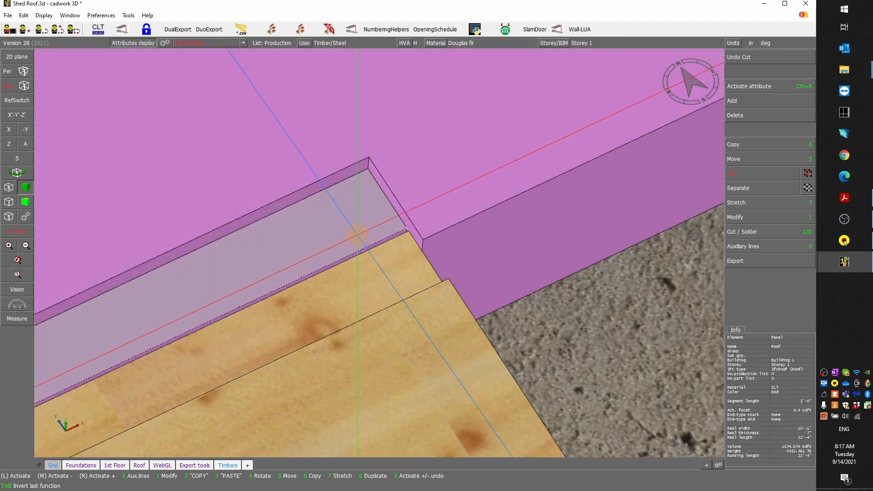
key(KP_Divide)
ctrl+drag(388, 306, 381, 253)
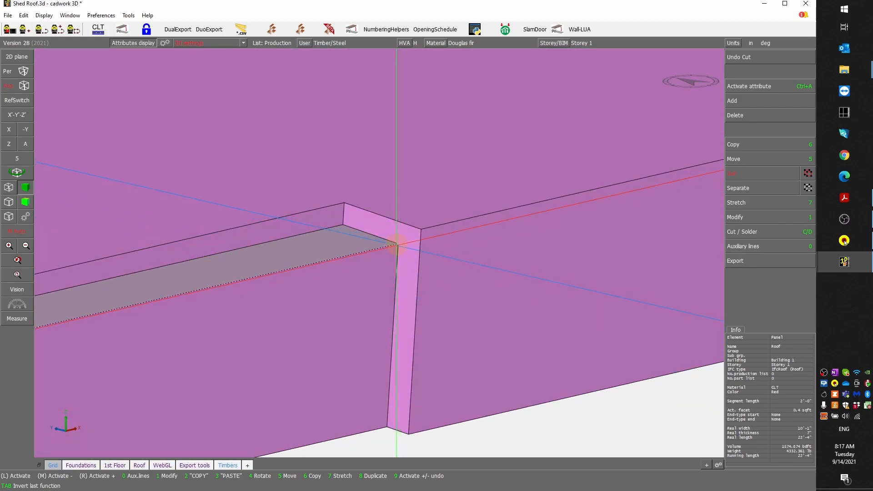
scroll(397, 244, up, 4)
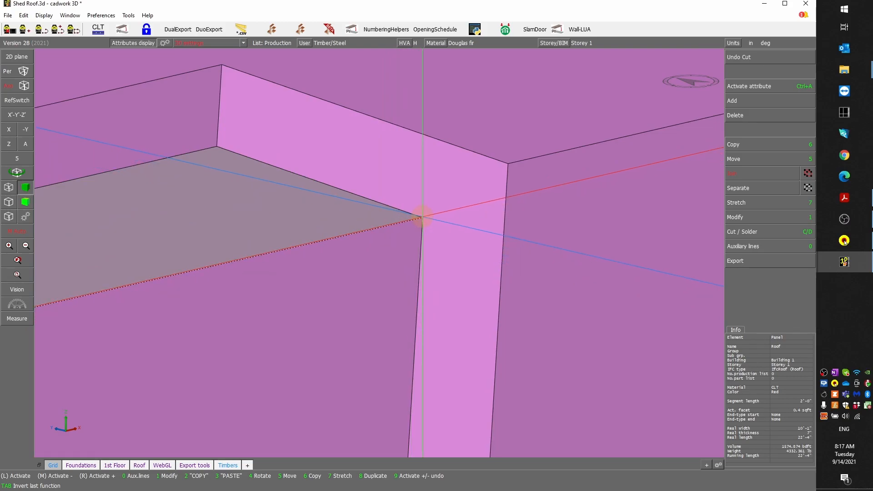
scroll(378, 253, down, 4)
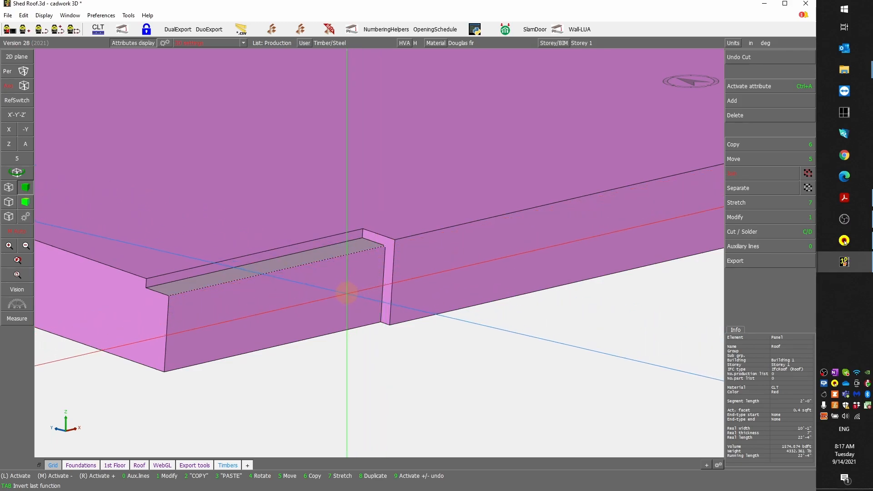
scroll(347, 291, down, 3)
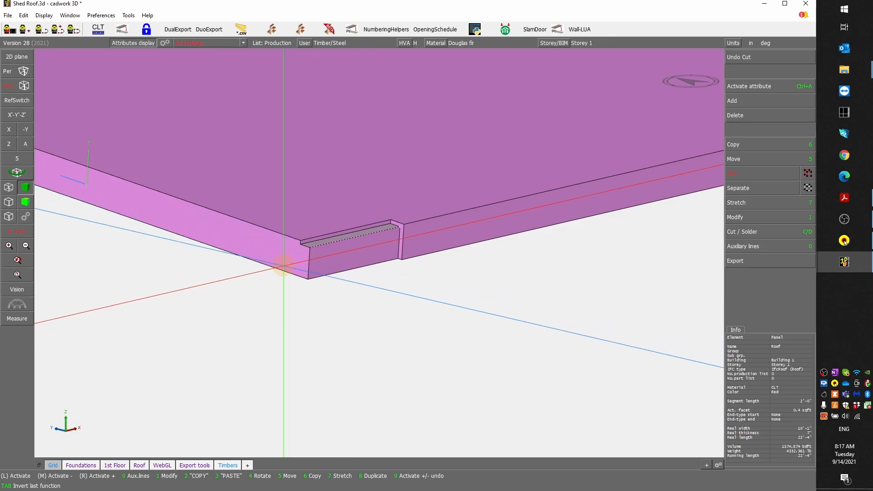
scroll(283, 265, down, 5)
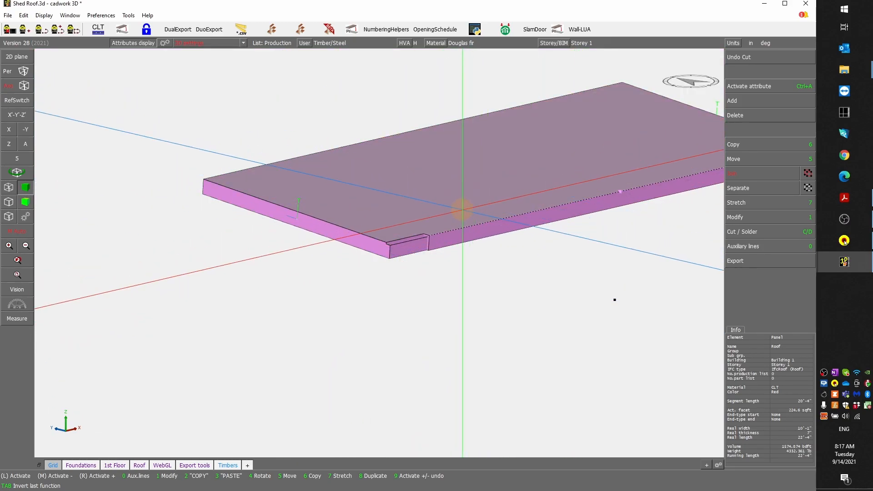
key(KP_Multiply)
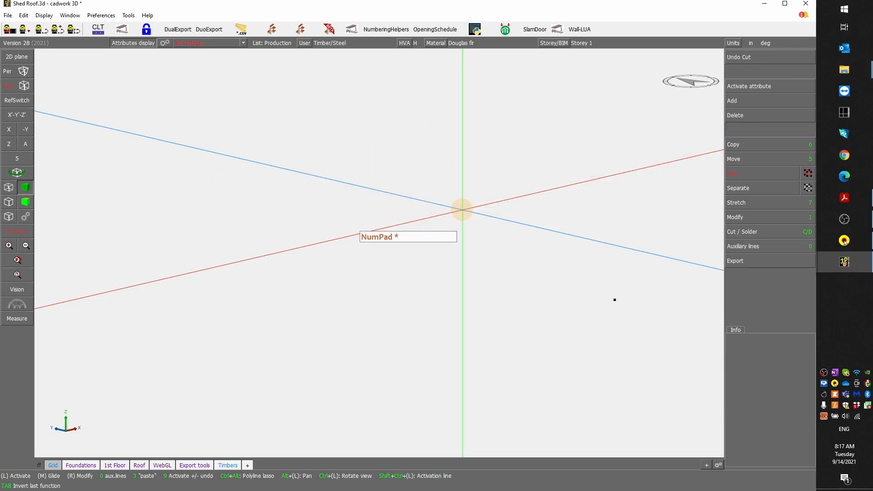
key(Tab)
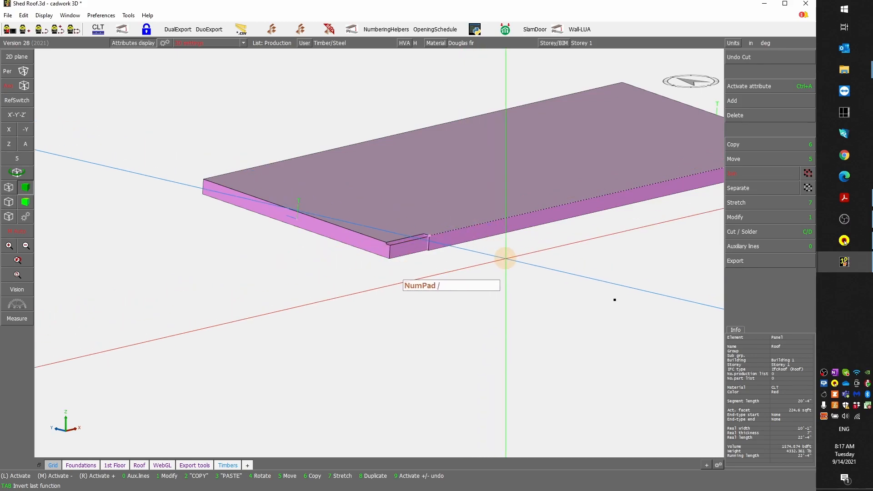
- Open a 2D plane perpendicular to X through the upper corner at the far end of the short roof panel
ctrl+middle_drag(510, 254, 379, 253)
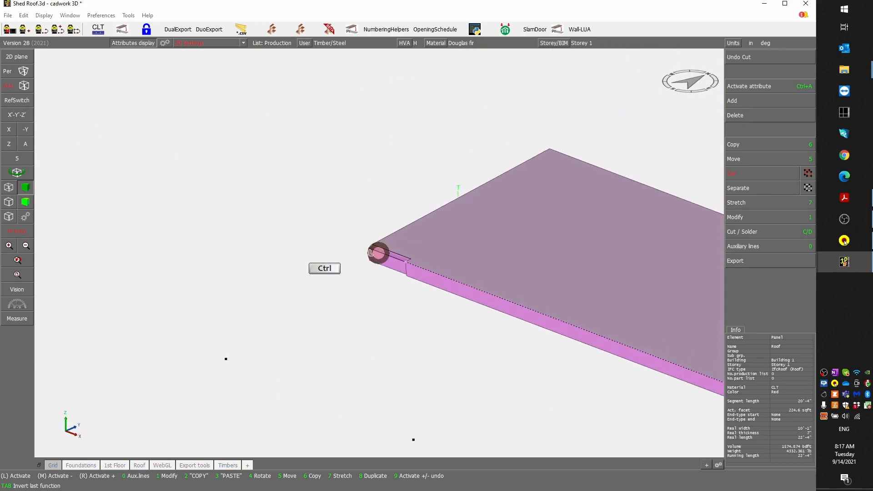
click(16, 57)
click(764, 59)
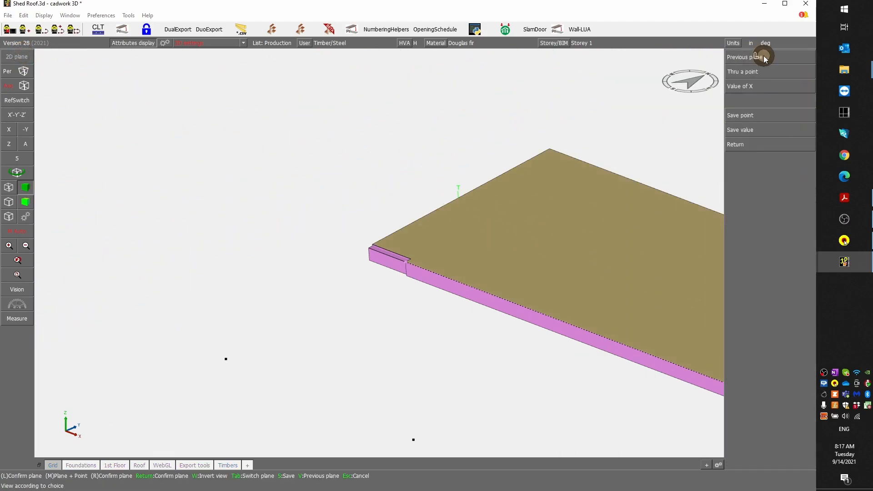
click(786, 73)
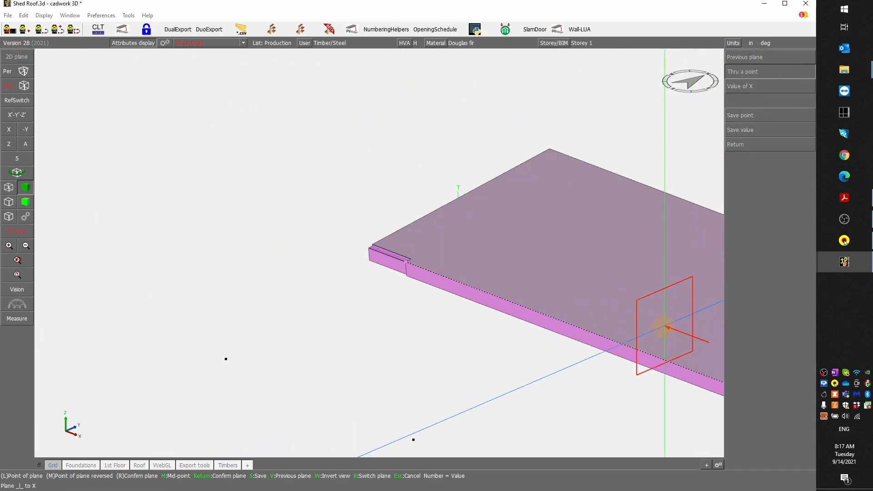
scroll(671, 357, down, 3)
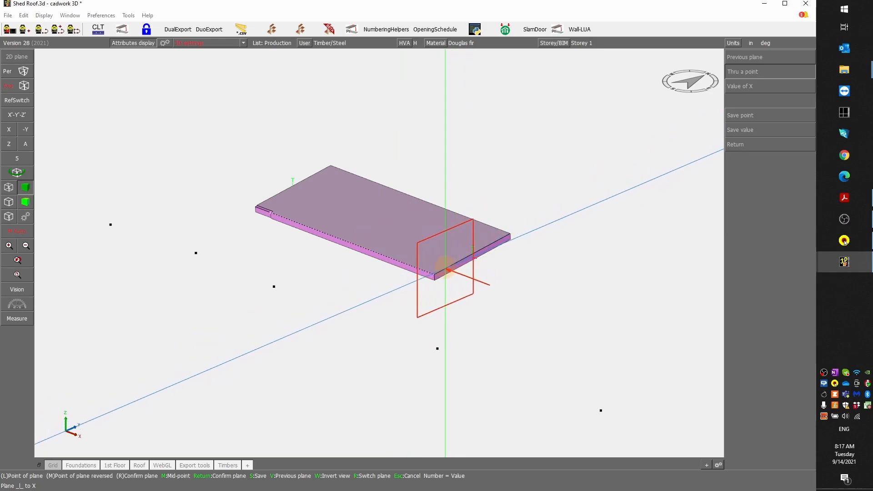
scroll(450, 255, up, 3)
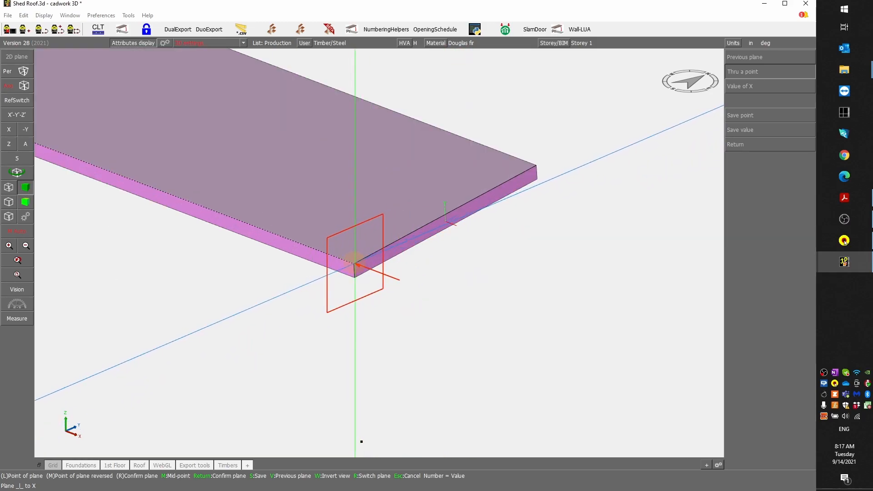
click(354, 263)
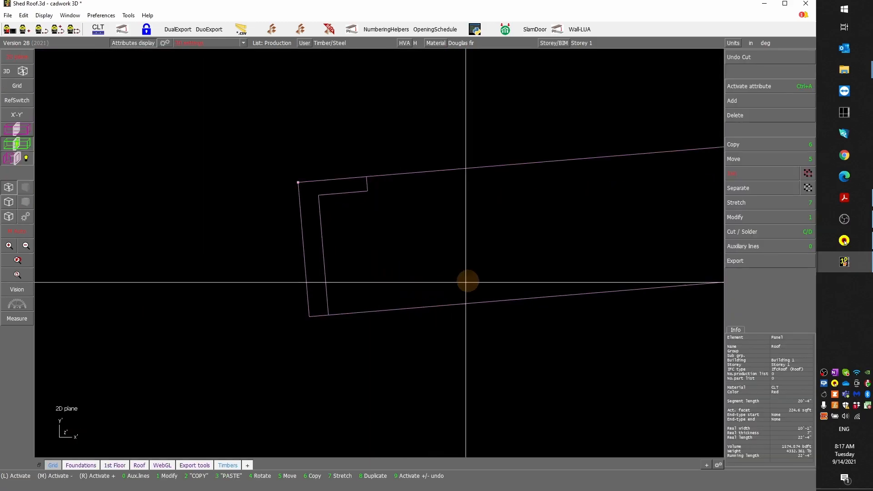
- Add an auxiliary line in the Y direction through the inner corner of the panel's notch below the spline recess
click(748, 247)
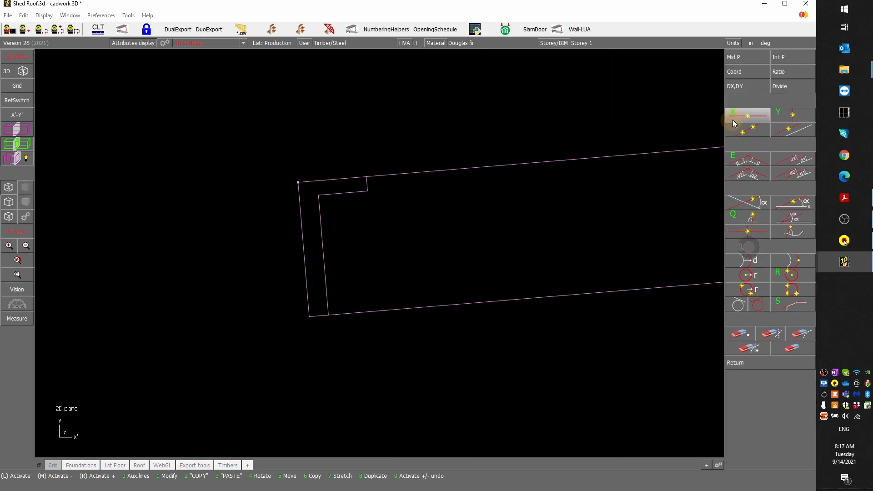
click(791, 114)
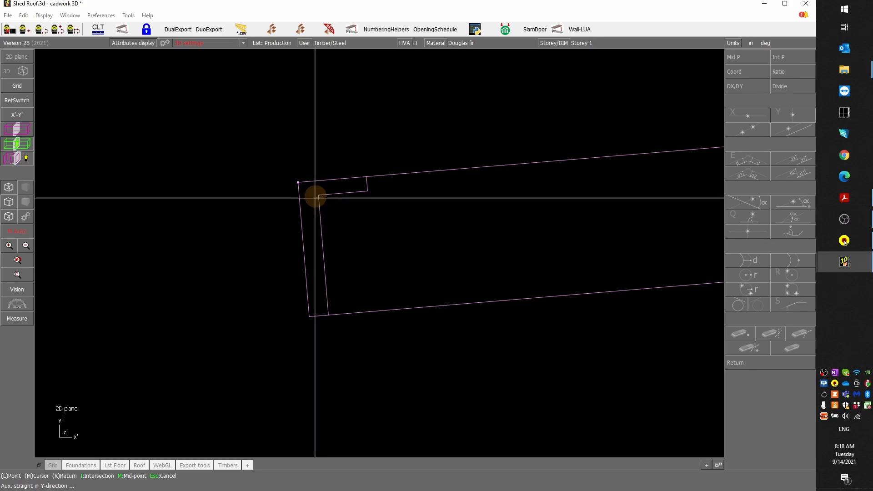
click(319, 194)
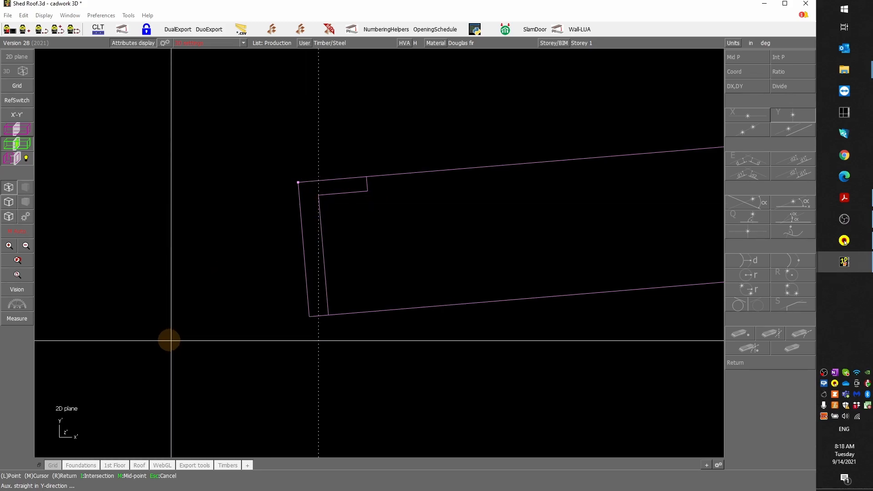
right_click(186, 342)
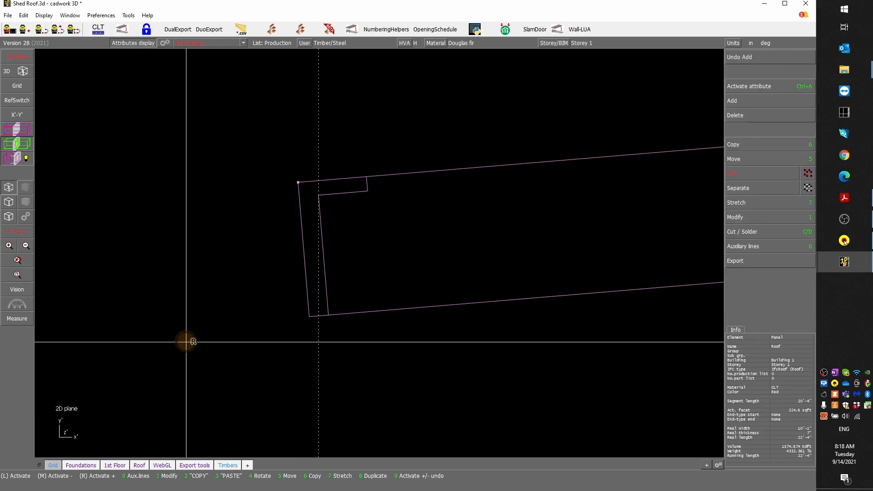
- Cut the short roof panel along the vertical auxiliary line, keeping the main part of the panel
scroll(318, 195, up, 8)
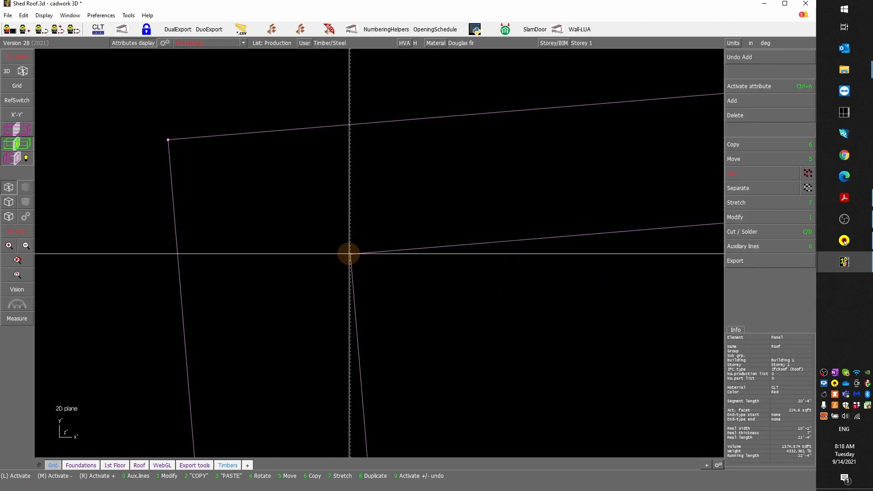
scroll(350, 253, down, 6)
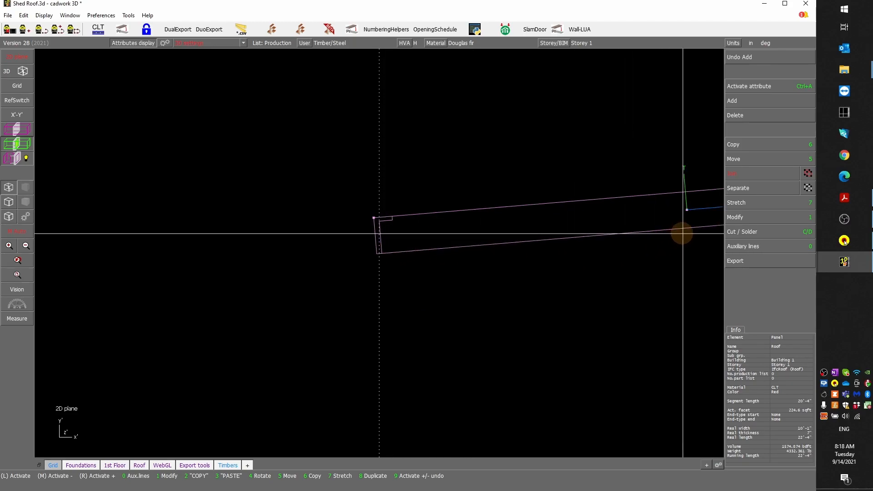
scroll(658, 237, down, 2)
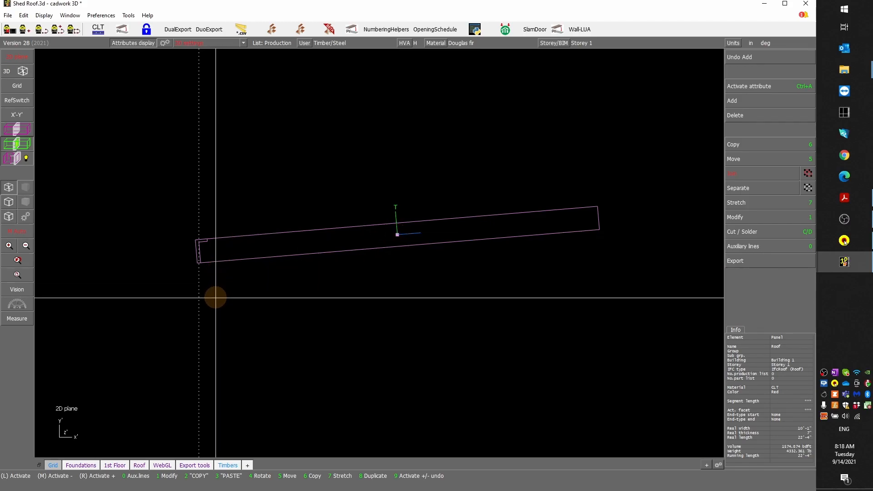
key(c)
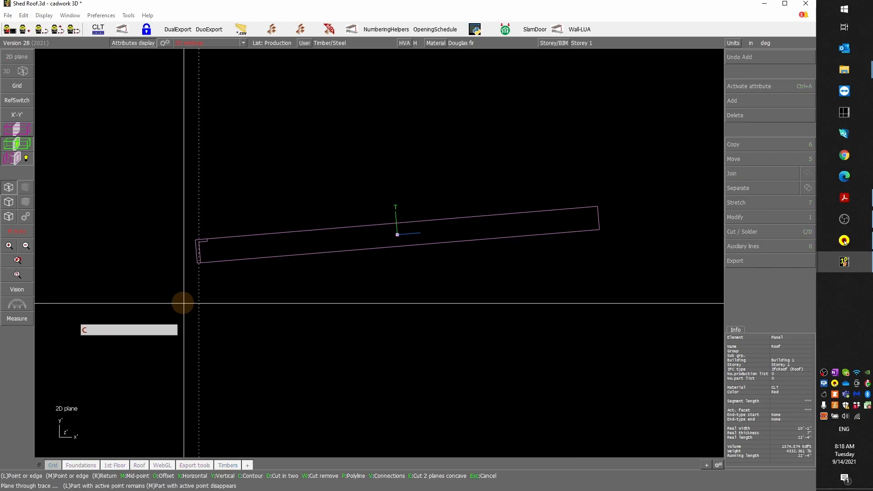
click(197, 305)
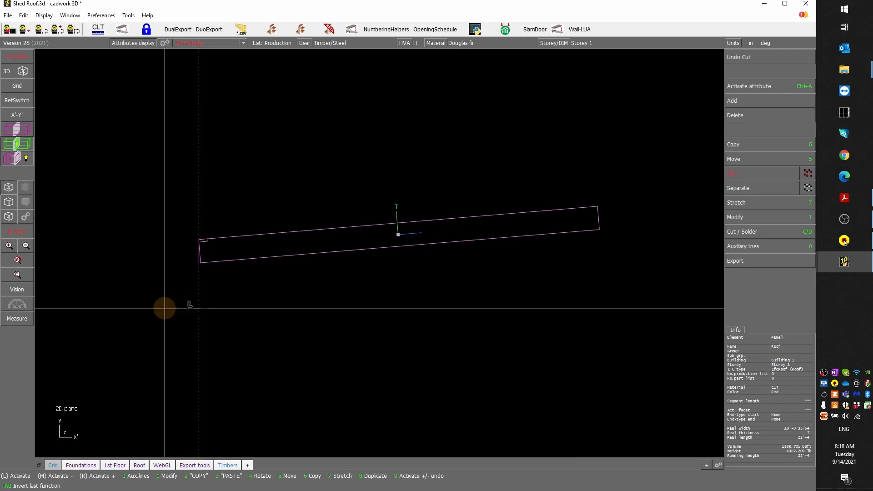
scroll(380, 253, up, 5)
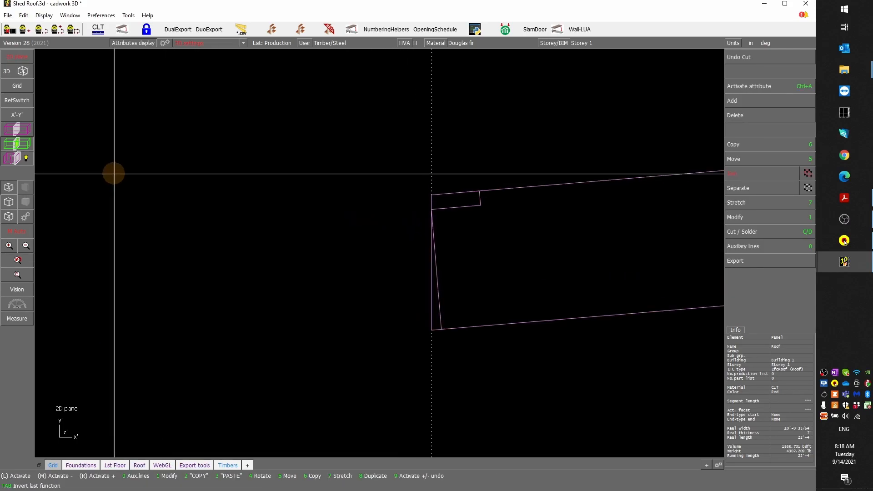
- Return to the 3D view and examine the plumb-cut edge beside the spline recess from several angles
click(22, 71)
scroll(335, 244, down, 5)
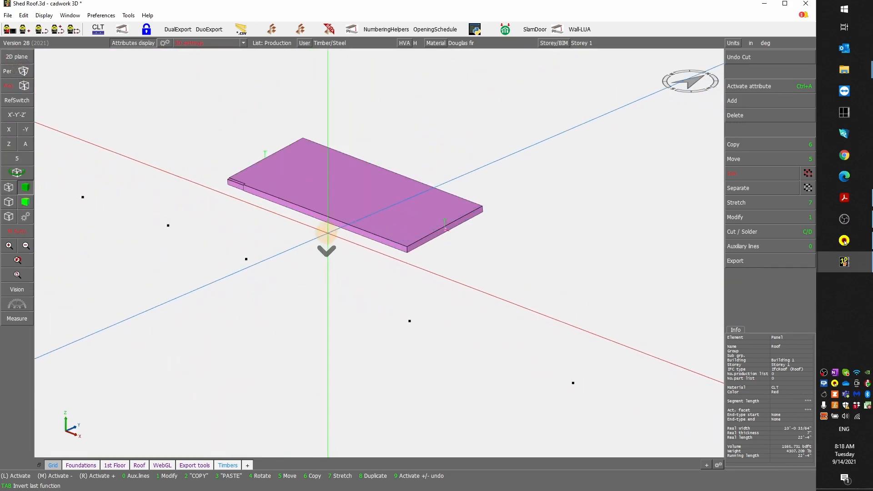
scroll(374, 264, up, 6)
scroll(373, 270, up, 2)
ctrl+drag(370, 269, 379, 253)
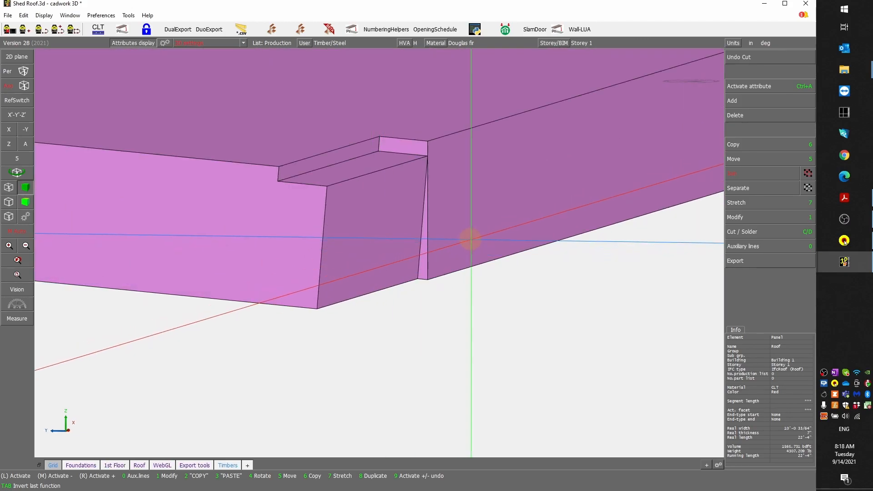
scroll(469, 240, down, 1)
ctrl+drag(464, 237, 370, 253)
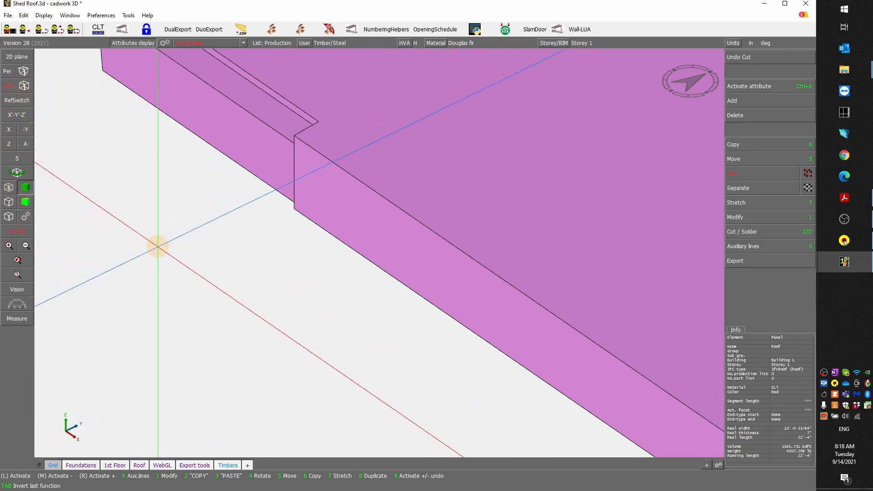
- Show the hidden elements again and examine how the long panel, short panel and plywood spline meet at the joint
key(j)
scroll(267, 173, up, 2)
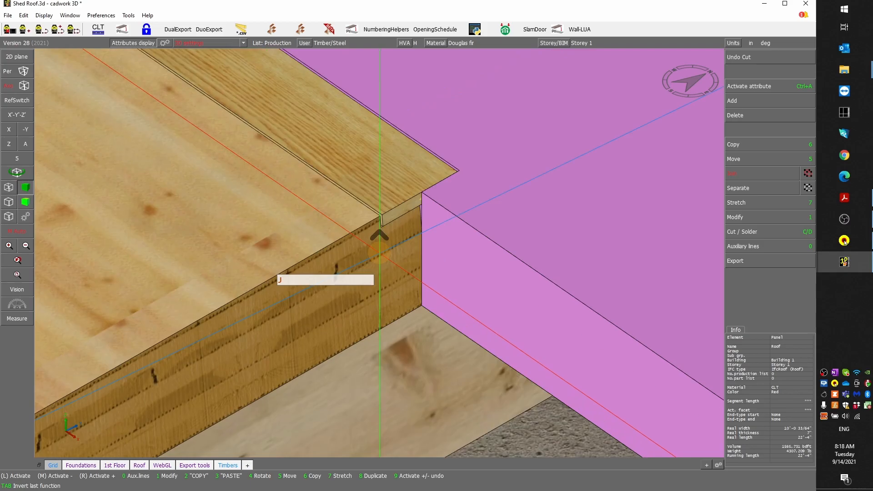
mouse_move(381, 252)
ctrl+mouse_down()
mouse_move(370, 249)
mouse_move(378, 253)
ctrl+mouse_up()
ctrl+drag(378, 288, 381, 245)
scroll(441, 418, up, 2)
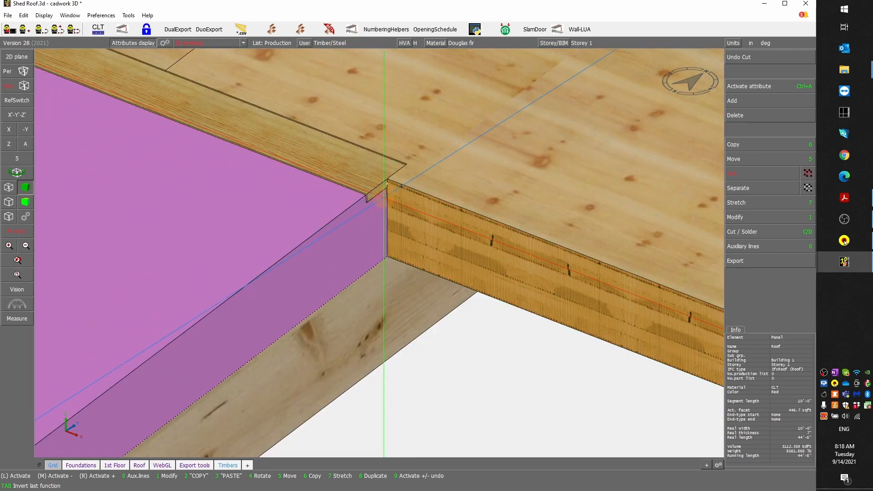
scroll(378, 213, up, 2)
ctrl+drag(380, 250, 376, 249)
- Activate the long and short roof panels at the joint and run a collision check, then dismiss its window
ctrl+drag(404, 344, 299, 269)
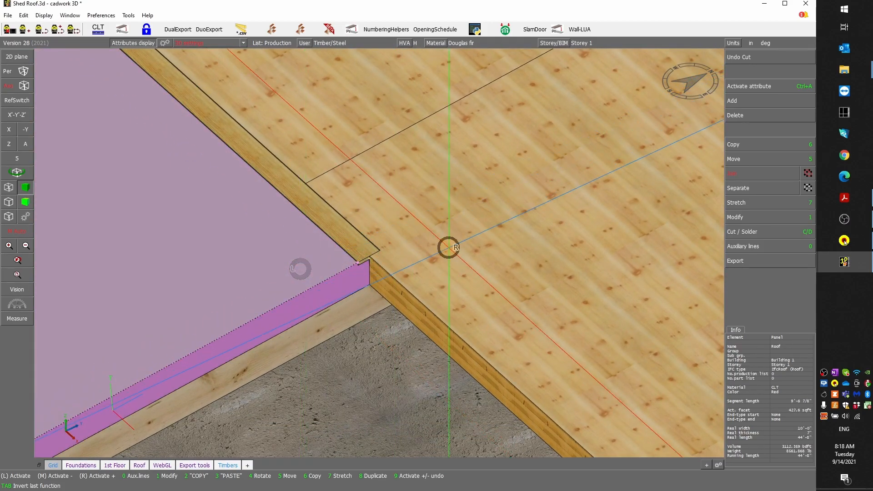
right_click(448, 248)
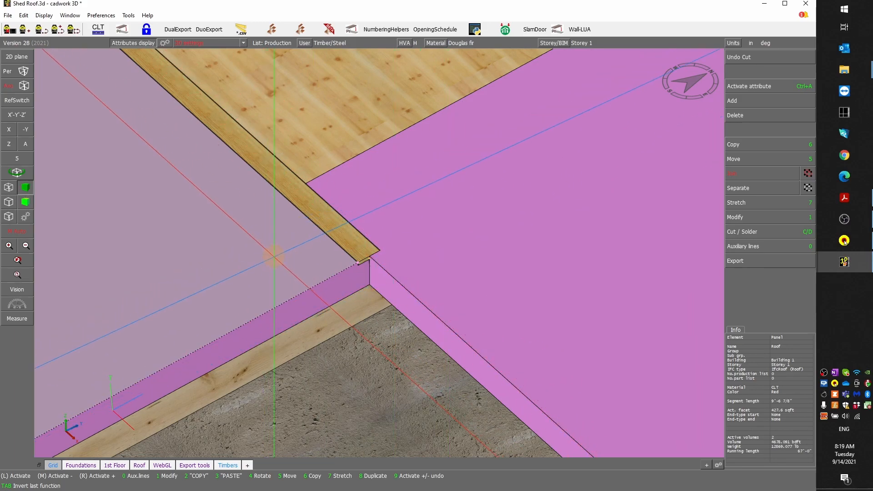
right_click(262, 254)
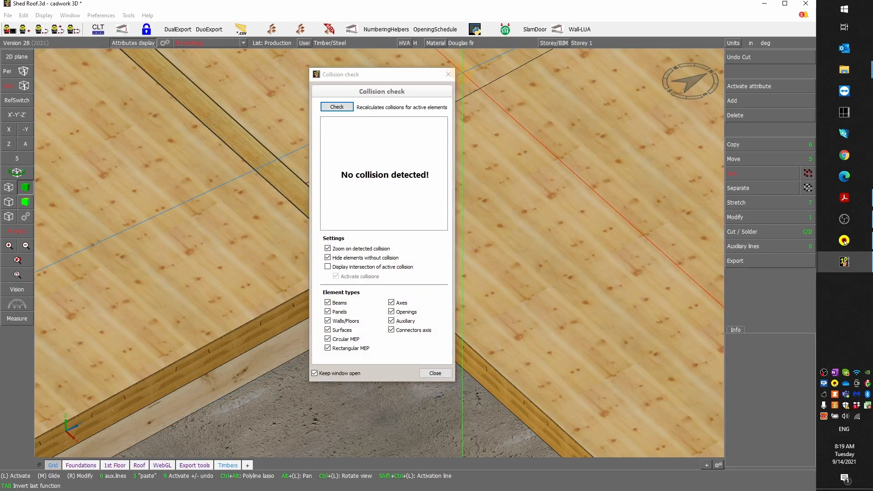
click(449, 74)
- Activate the plumb-cut roof panel together with the two neighbouring roof panels at the eave
scroll(380, 254, down, 2)
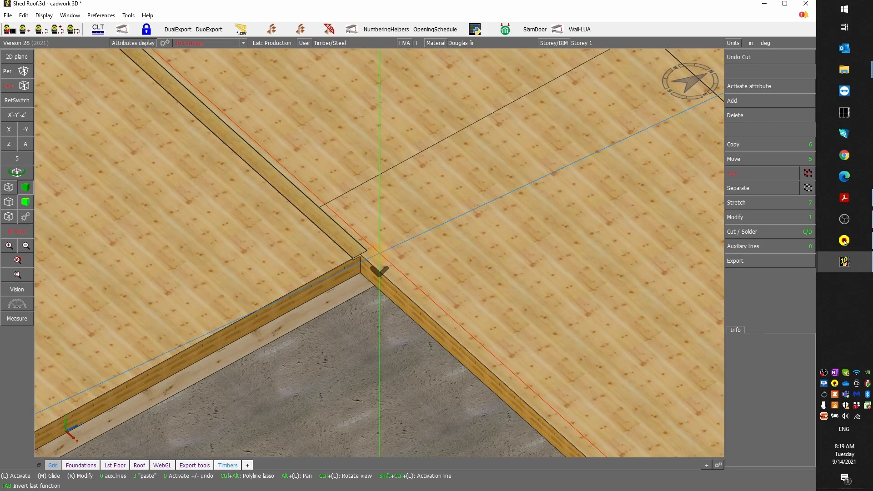
scroll(380, 253, down, 2)
scroll(376, 255, up, 1)
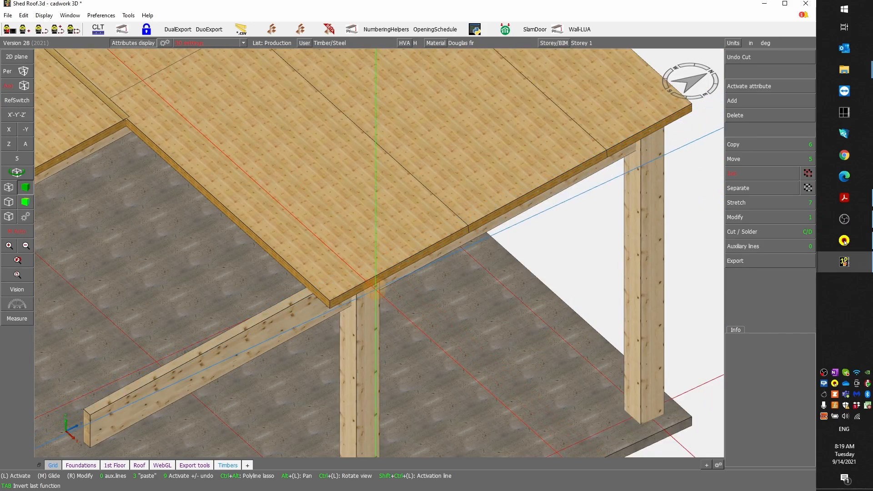
scroll(377, 284, up, 2)
click(276, 287)
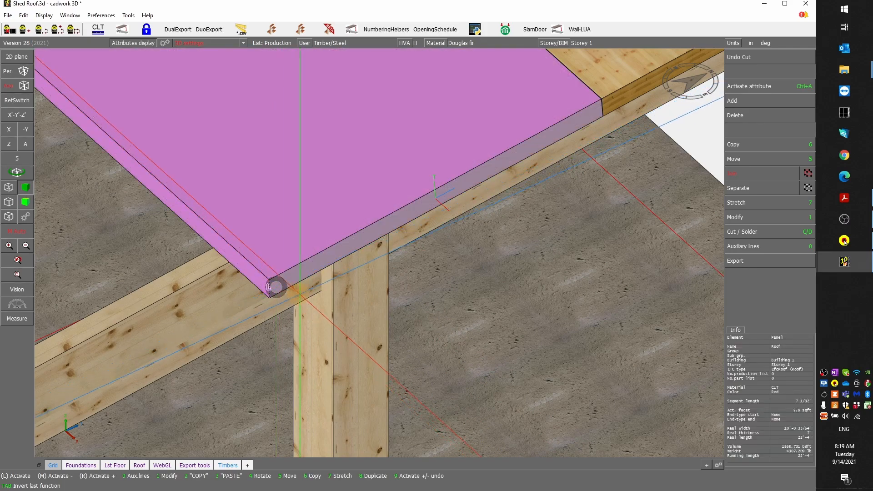
scroll(406, 223, down, 2)
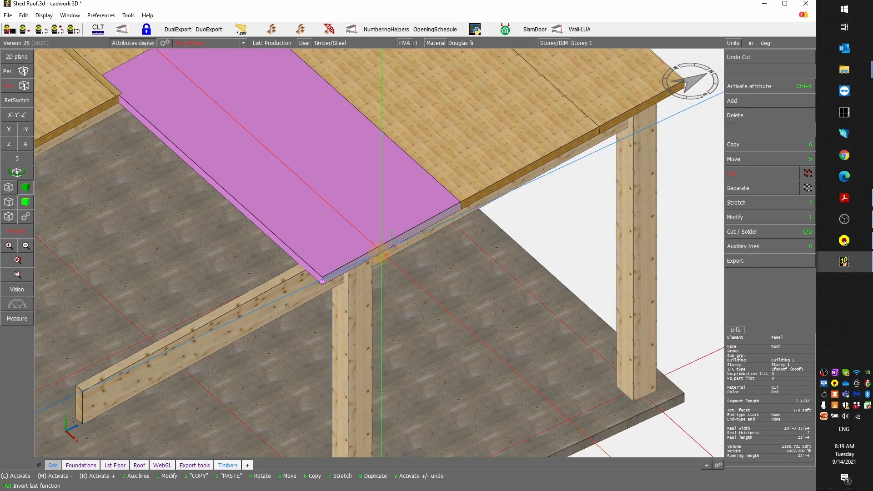
right_click(493, 170)
right_click(599, 95)
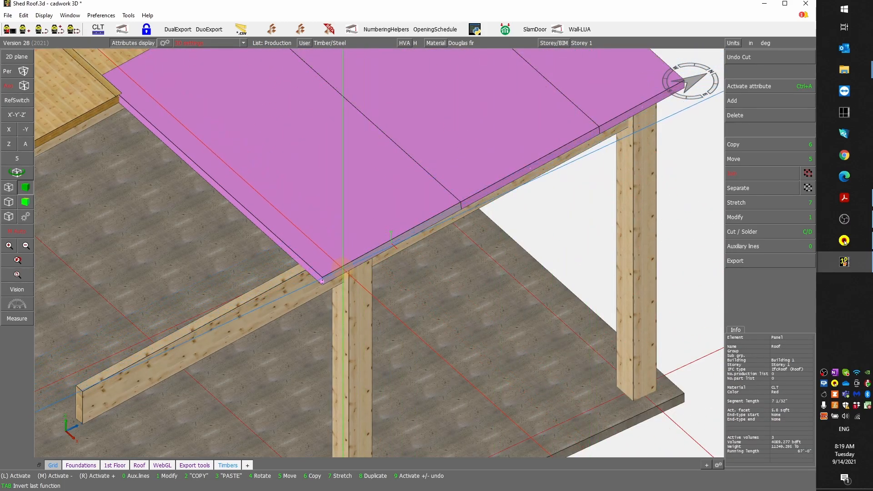
- Activate only the plumb-cut roof panel and review its real and rough dimensions in the Modify attributes
click(355, 253)
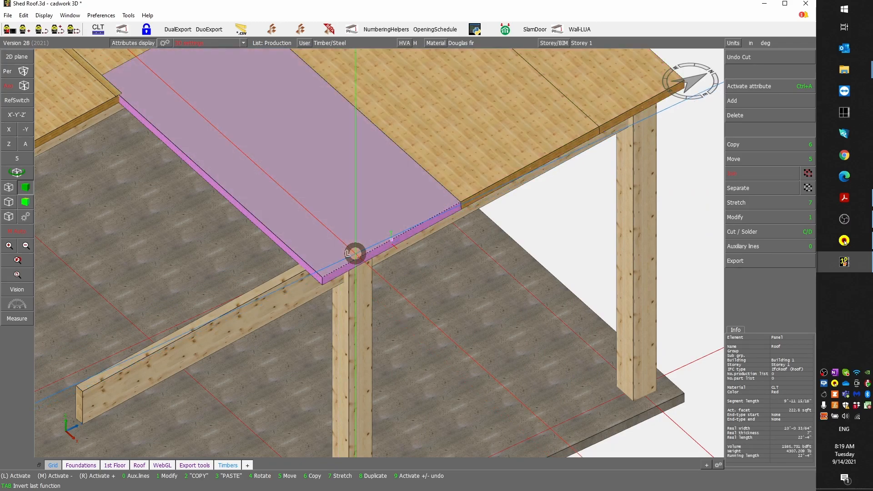
key(1)
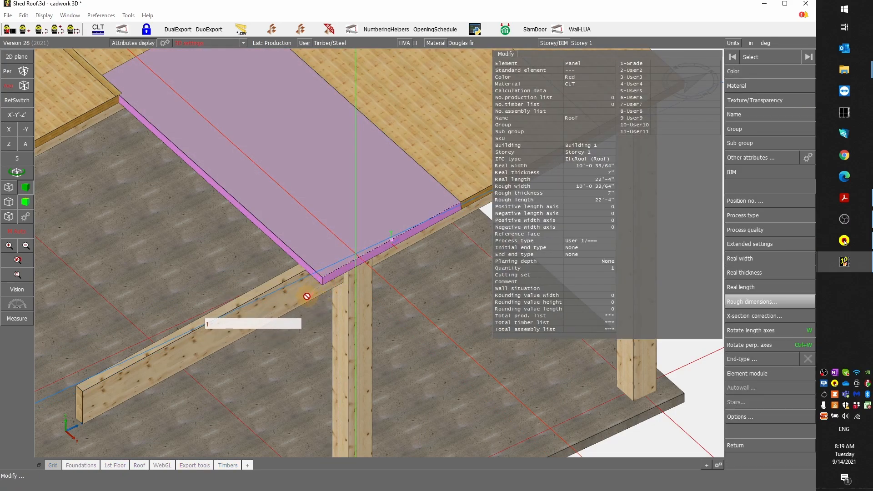
right_click(591, 184)
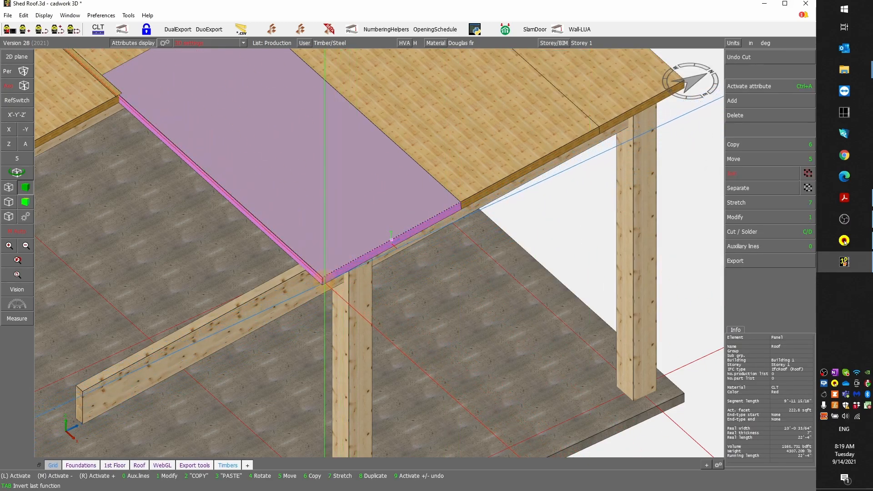
- Activate the plumb-cut roof panel and its two neighbours, show only these three, and open a 2D plane on the plumb-cut panel's eave end
click(336, 273)
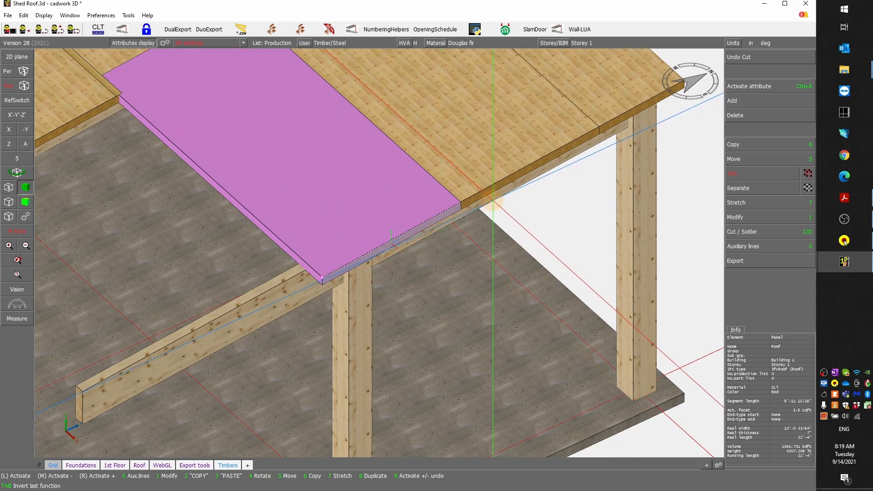
right_click(493, 184)
right_click(628, 112)
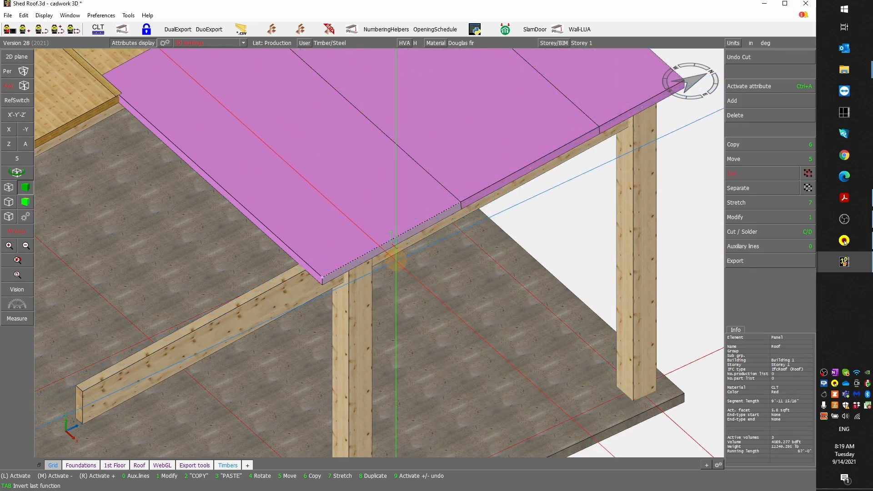
scroll(433, 163, down, 2)
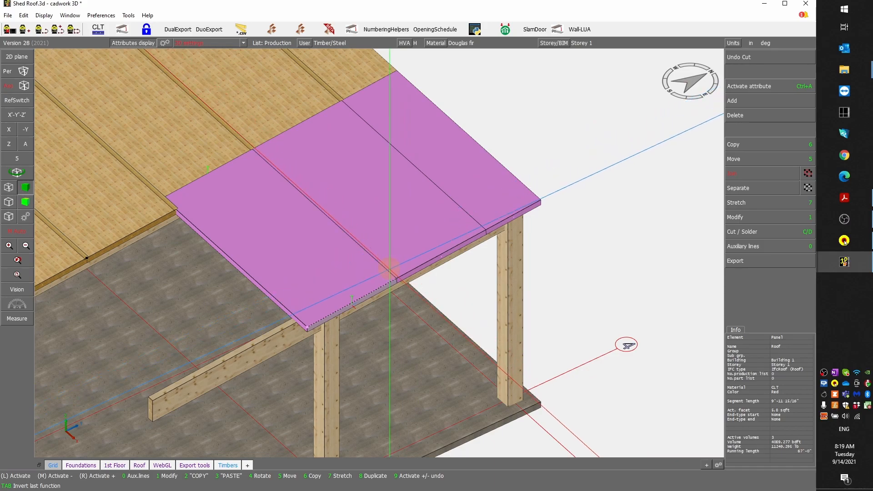
key(KP_Divide)
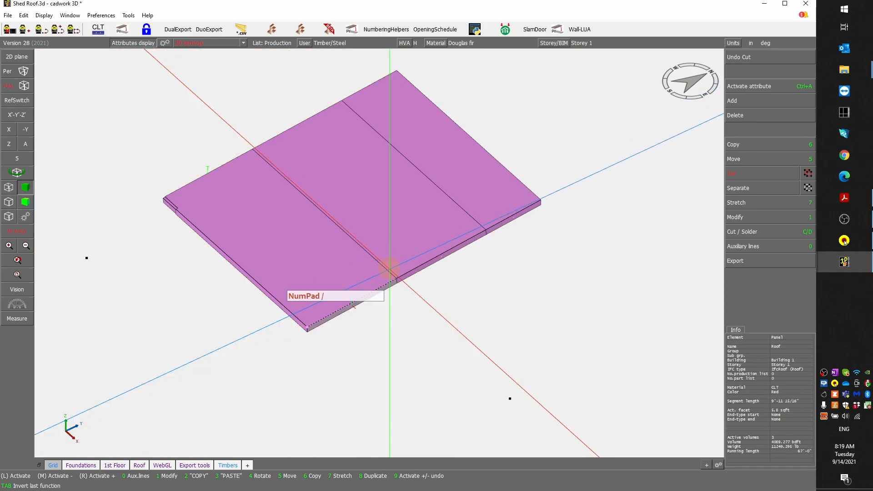
click(21, 57)
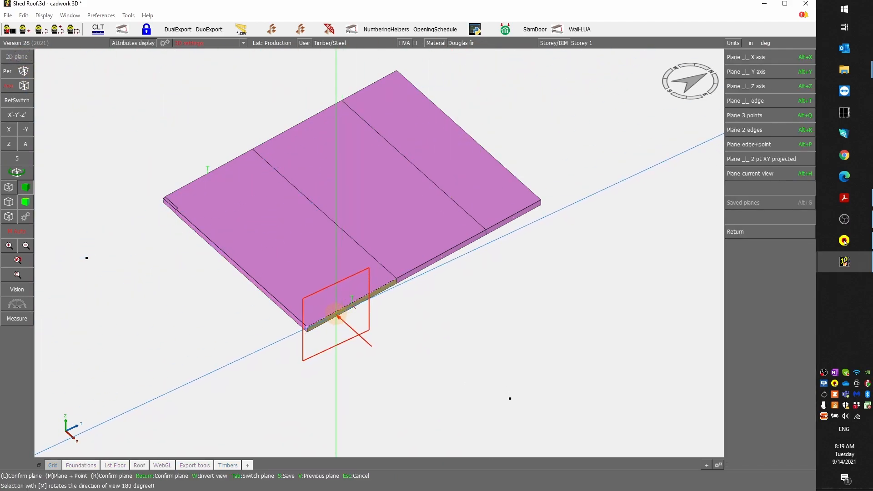
click(307, 326)
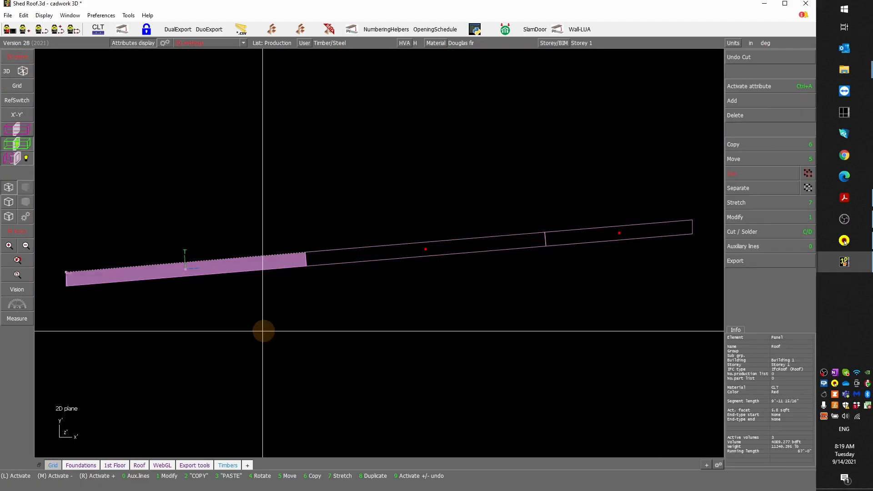
- Add an auxiliary line perpendicular to the plumb-cut panel's underside, passing through its lower corner at the plumb edge
scroll(157, 289, up, 4)
middle_drag(157, 290, 379, 254)
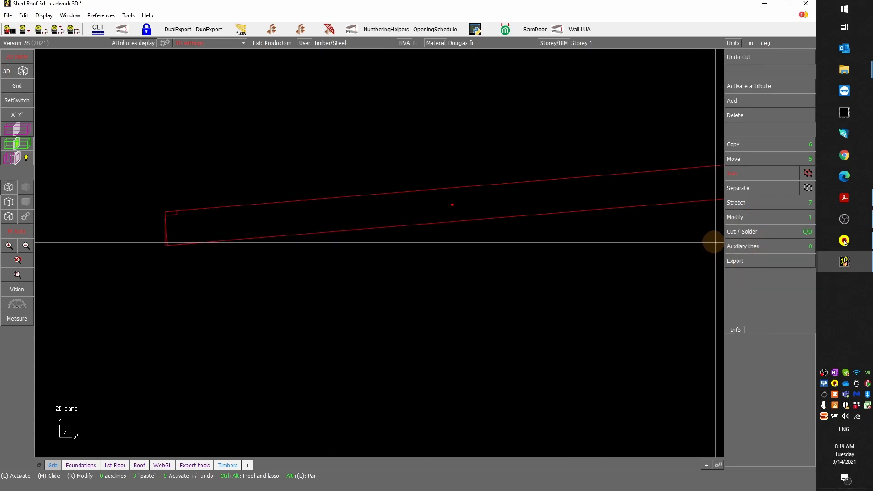
click(752, 246)
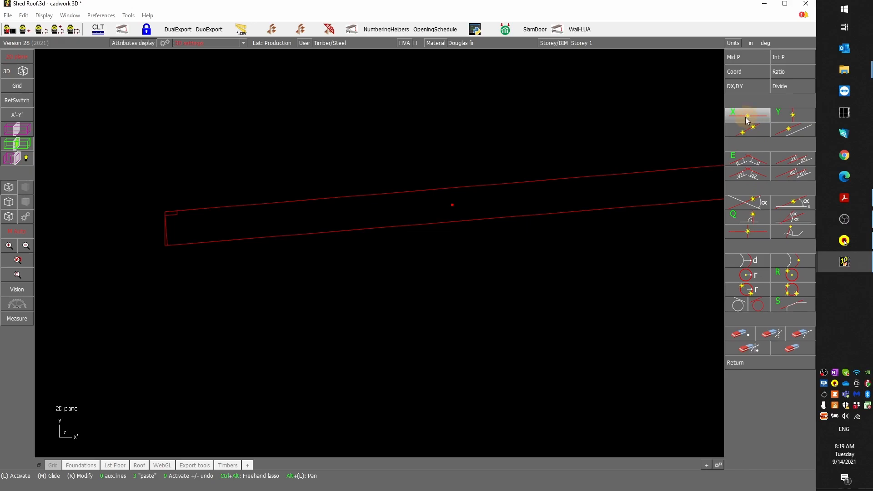
click(751, 217)
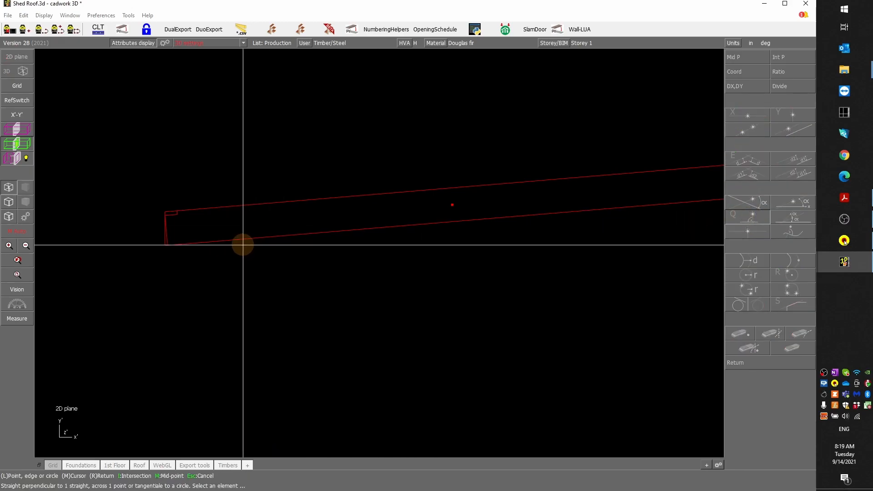
scroll(169, 255, up, 5)
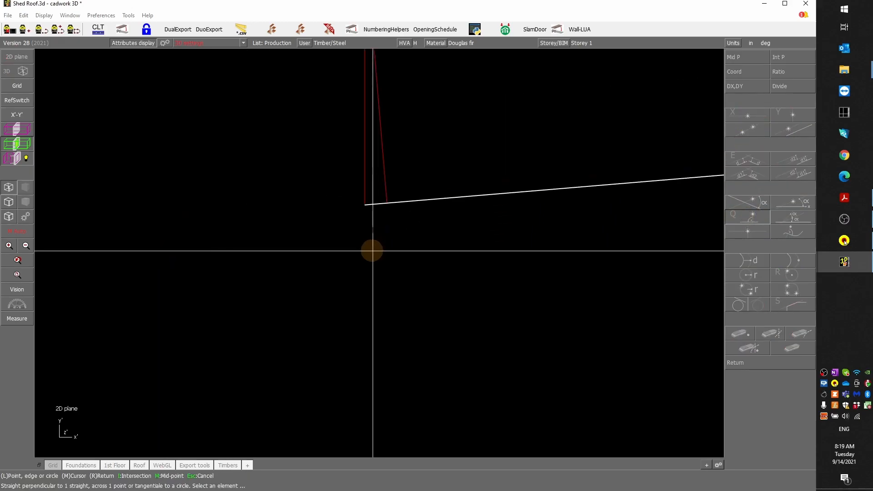
scroll(364, 201, down, 3)
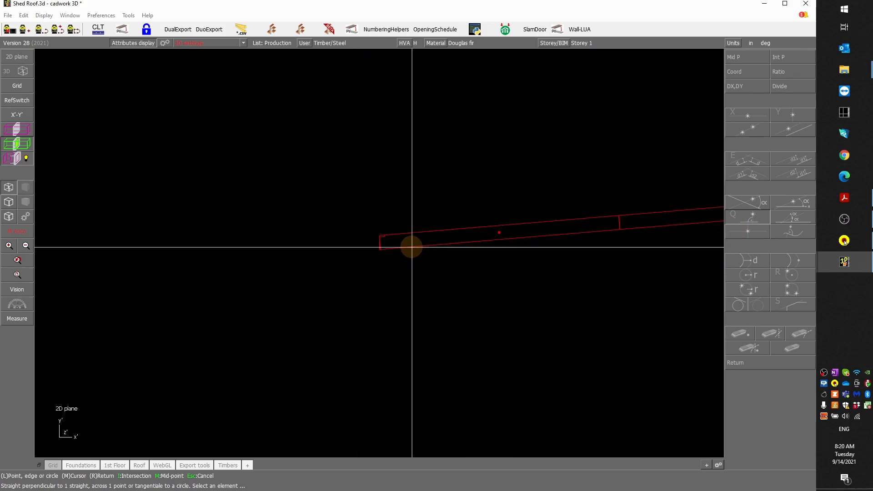
scroll(382, 253, up, 5)
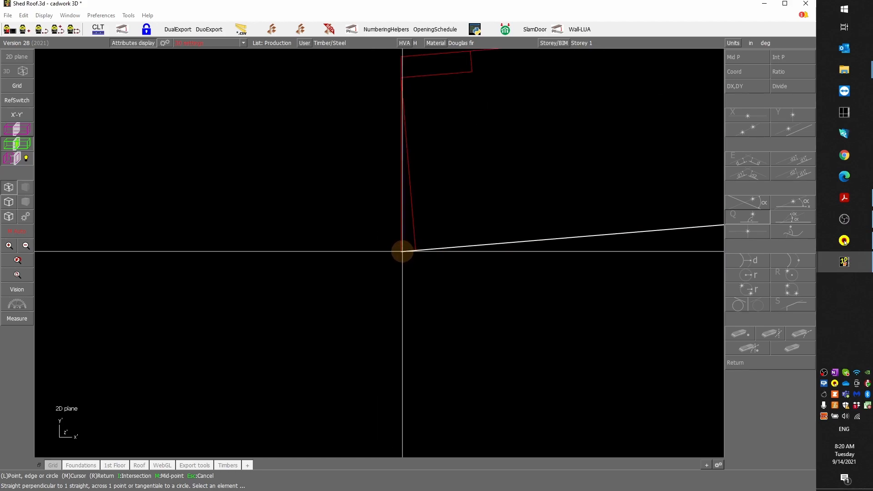
click(400, 251)
right_click(494, 288)
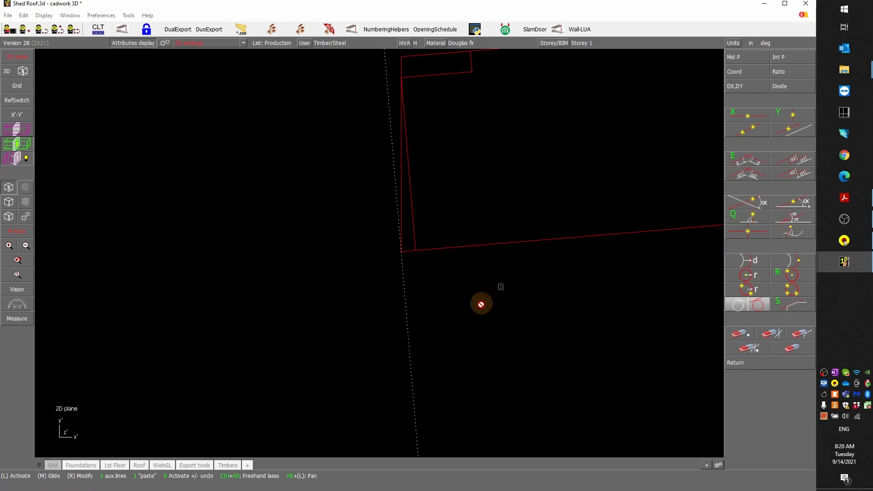
- Add a parallel auxiliary line 10'-0" from the first one, near the joint with the neighbouring panel
scroll(481, 304, down, 3)
scroll(423, 267, down, 2)
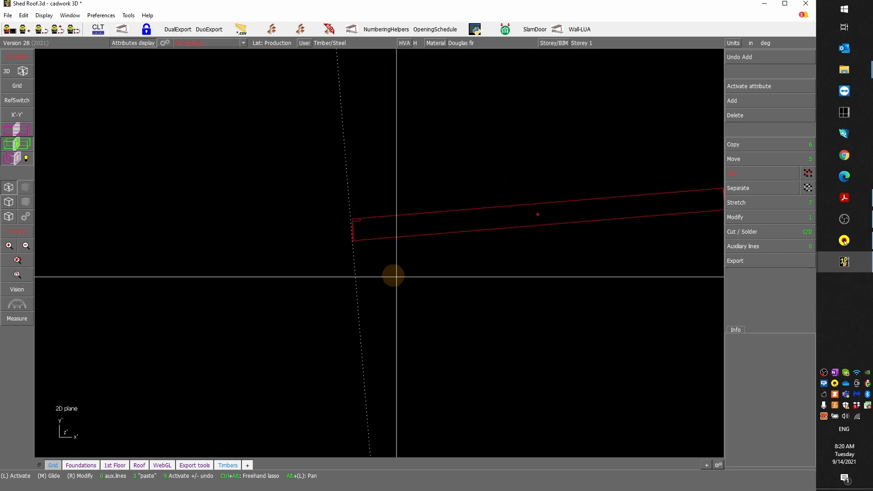
scroll(380, 252, down, 2)
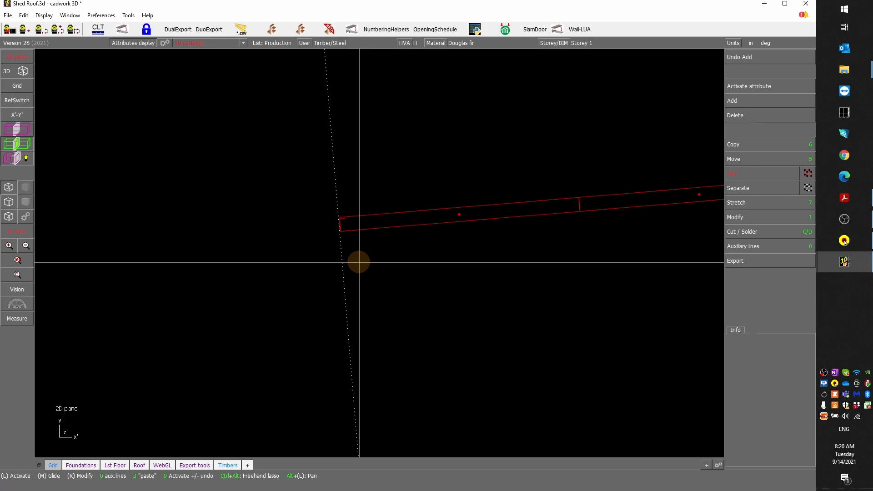
key(KP_1)
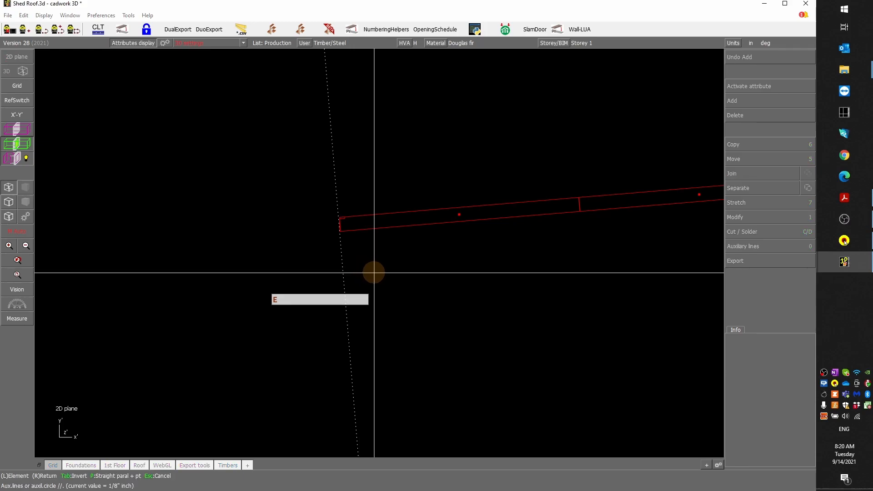
text(e)
text(0)
key(Return)
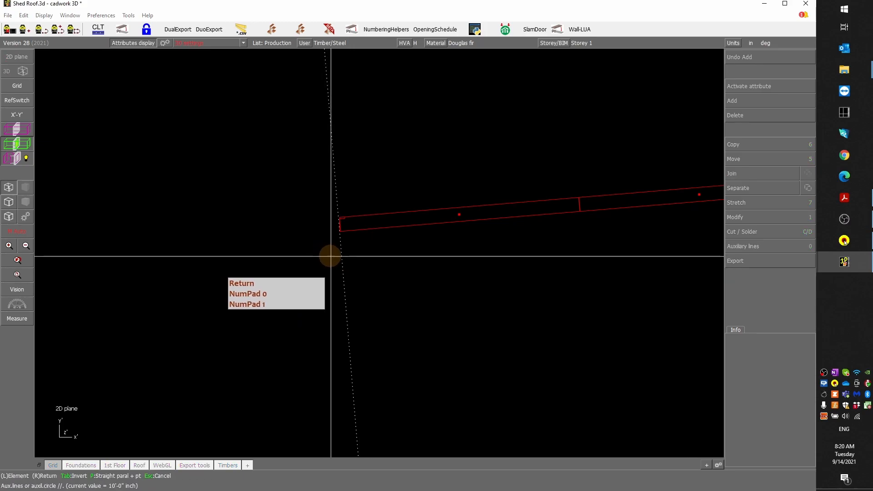
scroll(584, 243, up, 5)
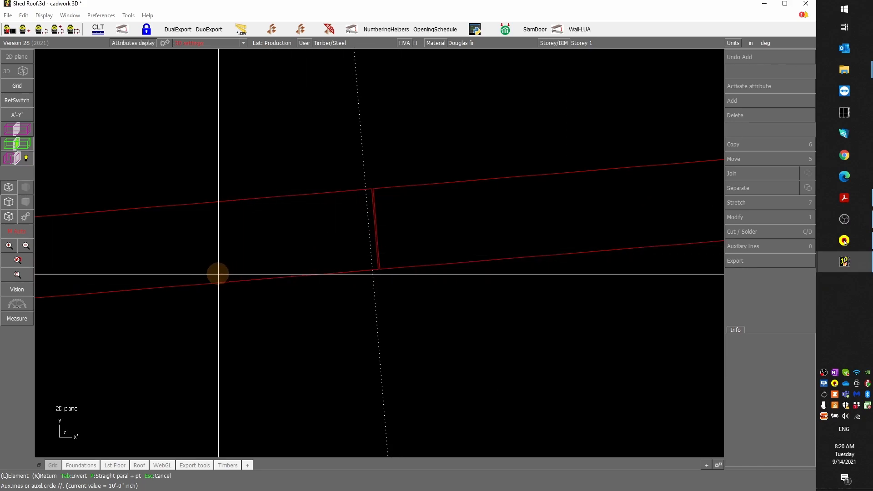
right_click(99, 89)
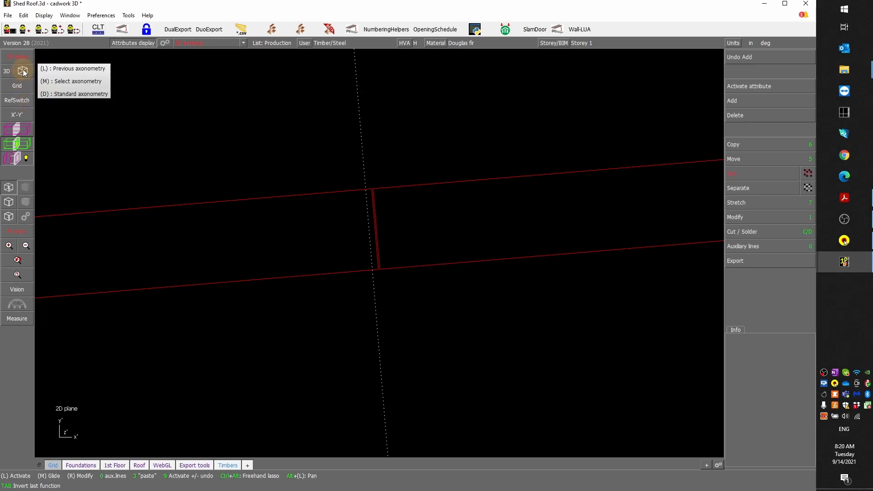
- Activate the plumb-cut panel and trim its end at the 10'-0" auxiliary line
scroll(253, 265, down, 5)
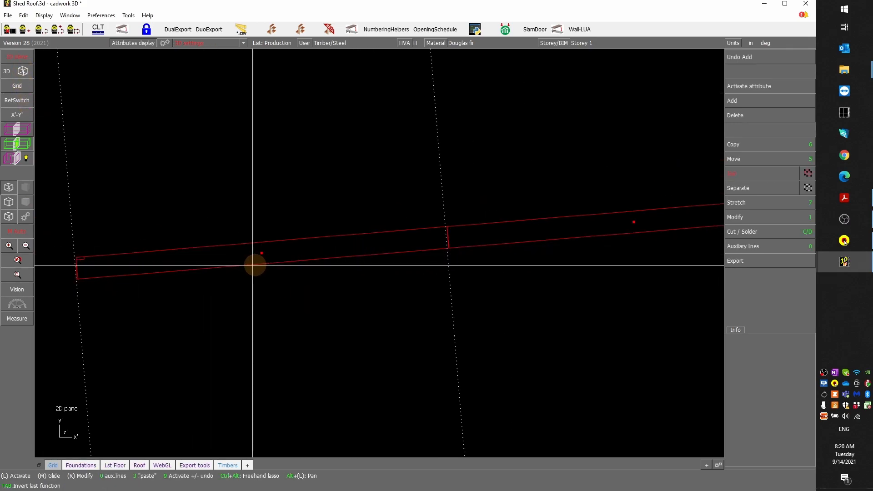
click(156, 270)
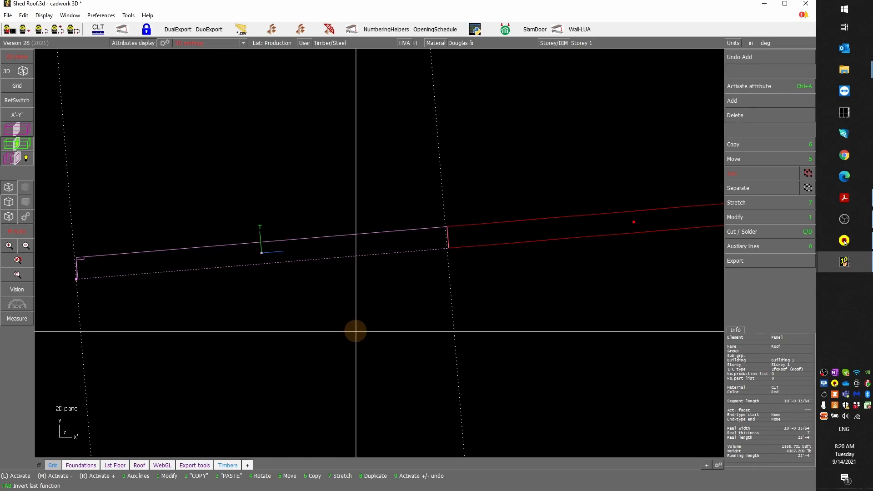
key(c)
click(454, 325)
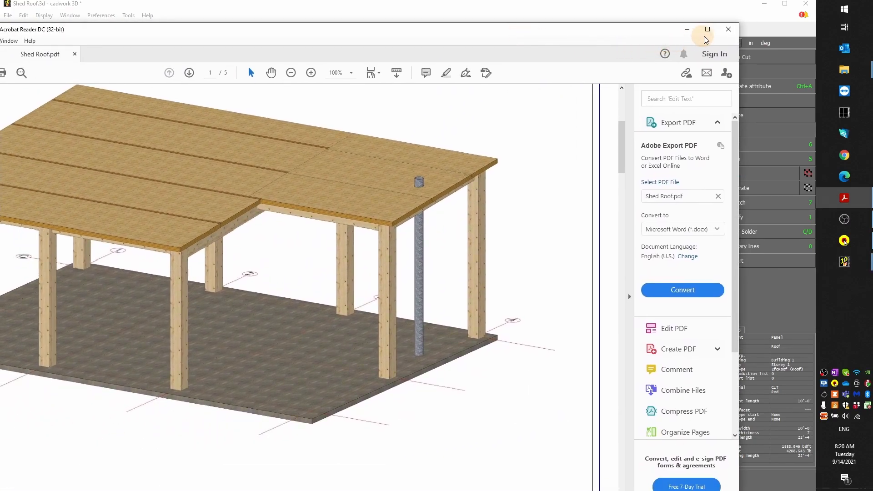
- Check the roof panel widths and joint details in the sections on page 5 of Shed Roof.pdf, then return to the cadwork model
click(706, 32)
scroll(430, 205, down, 15)
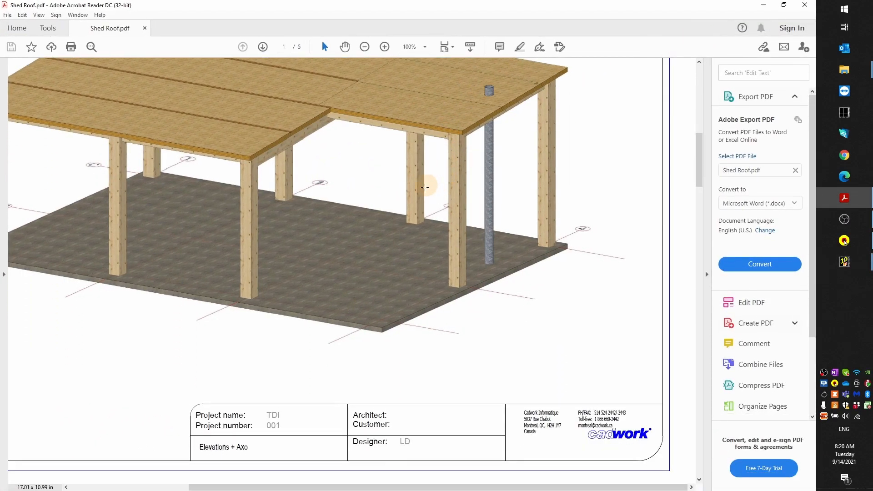
scroll(426, 229, down, 15)
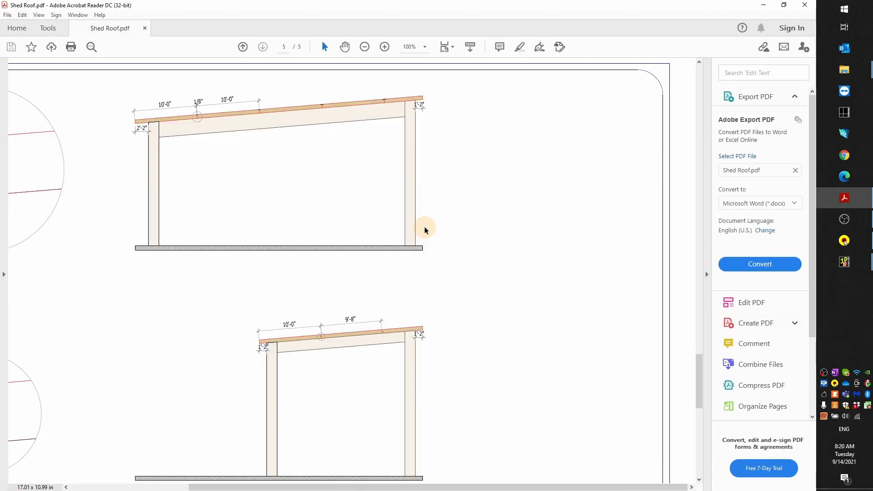
middle_drag(276, 227, 259, 220)
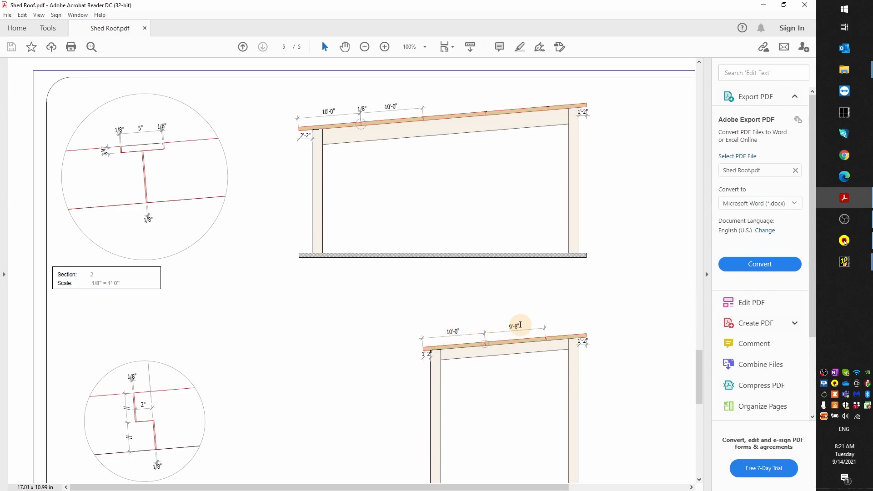
click(764, 5)
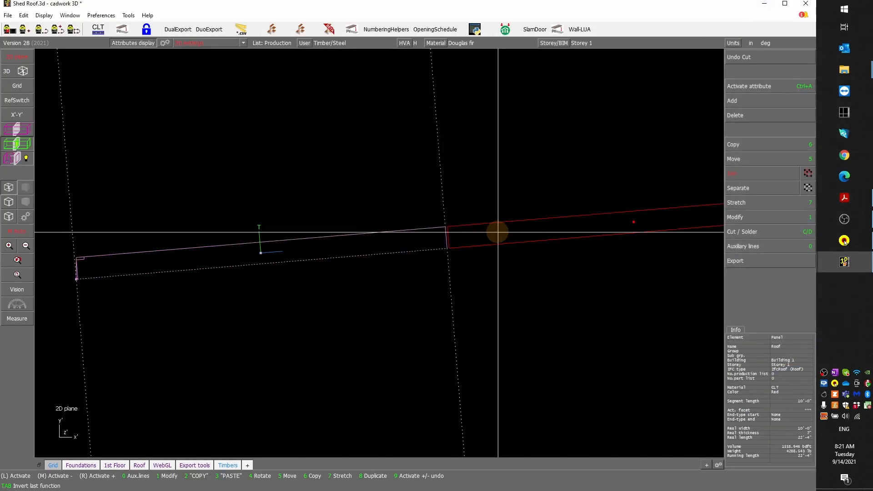
- Undo the last cut on the plumb-cut roof panel
scroll(379, 253, up, 2)
scroll(411, 289, down, 3)
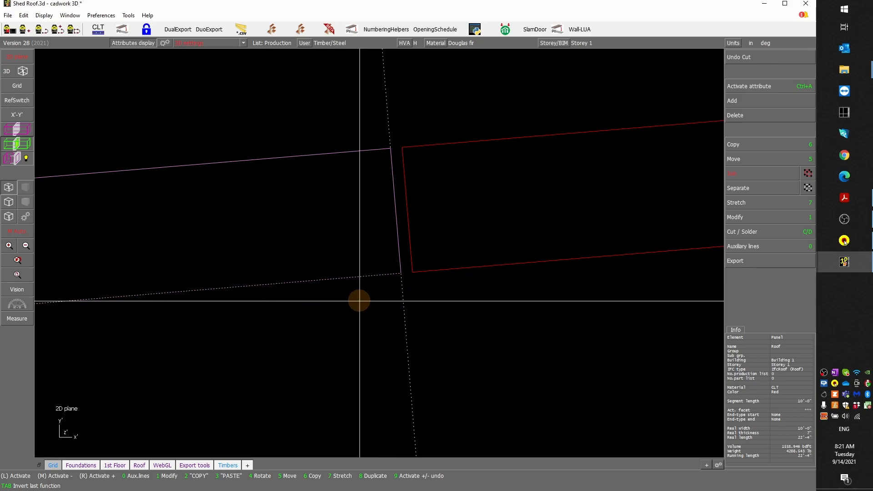
click(750, 62)
- Examine the strip between the 10'-0" auxiliary line and the panel's end at the joint with the neighbouring panel
scroll(377, 253, up, 2)
scroll(378, 253, up, 2)
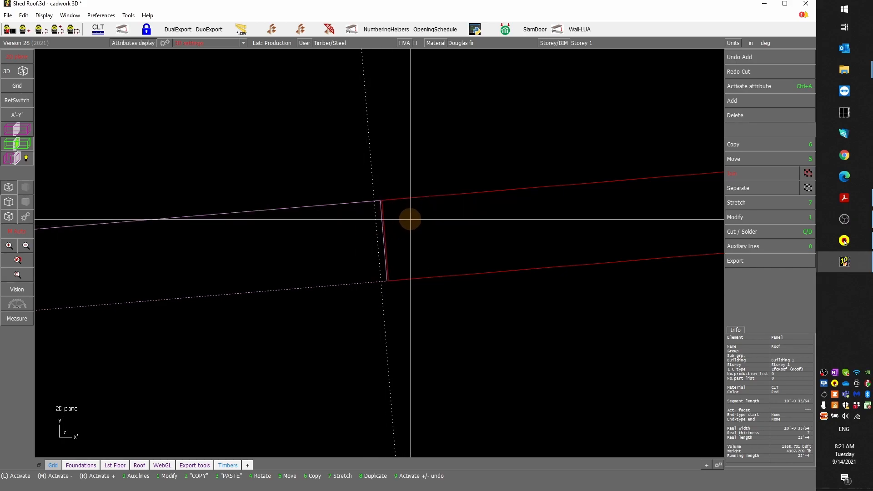
scroll(288, 270, down, 2)
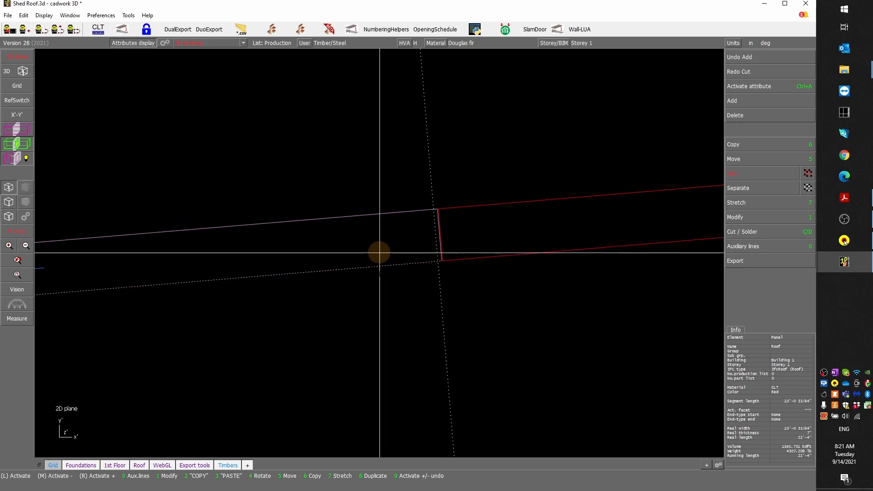
scroll(438, 242, up, 4)
scroll(379, 253, up, 1)
scroll(209, 347, down, 2)
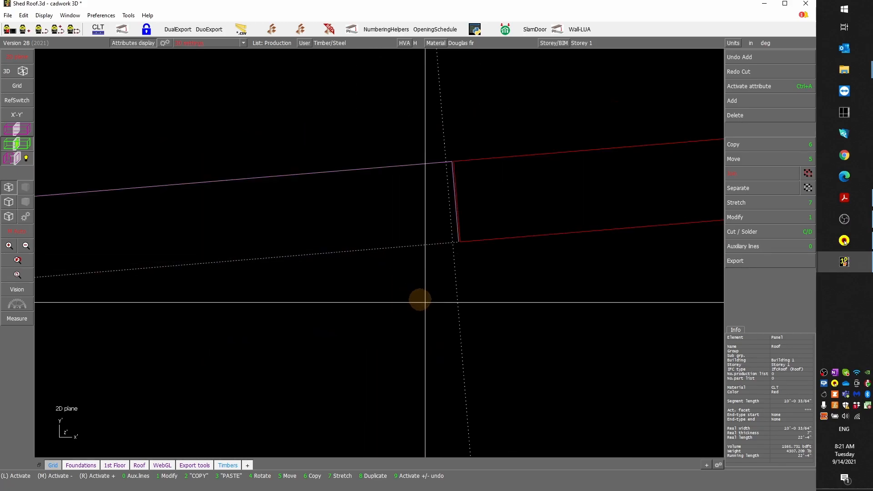
scroll(463, 250, up, 4)
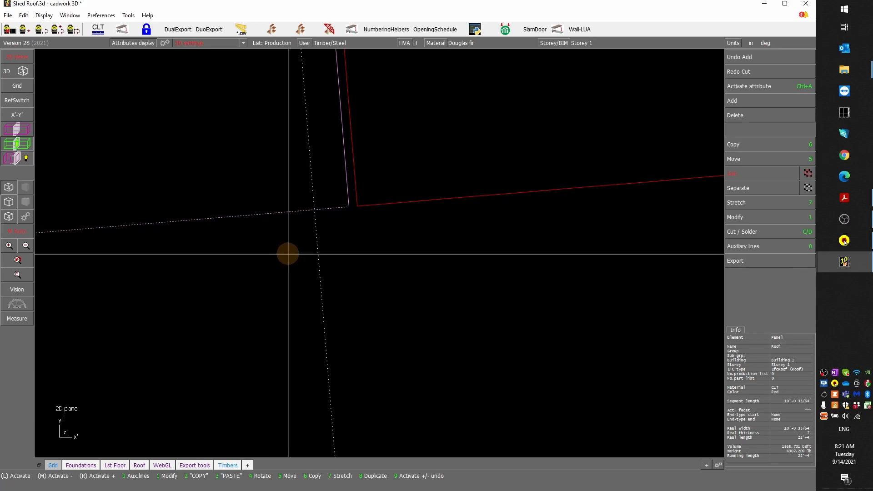
scroll(288, 254, down, 3)
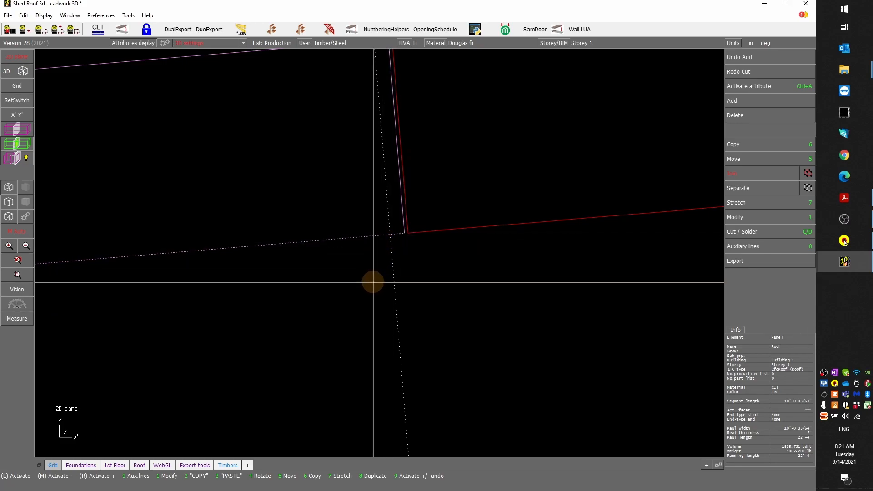
- Cut the plumb-cut panel in two along the 10'-0" auxiliary line and activate the neighbouring panel at the joint
key(c)
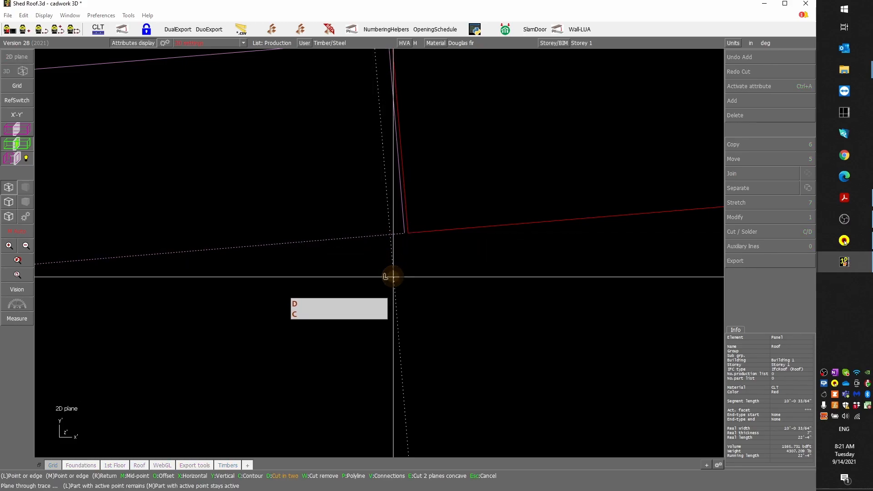
click(394, 277)
scroll(387, 245, up, 5)
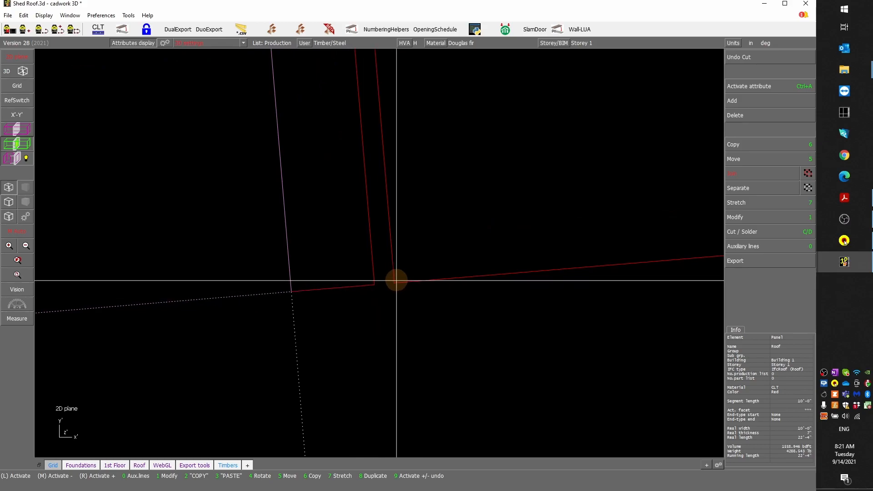
click(395, 282)
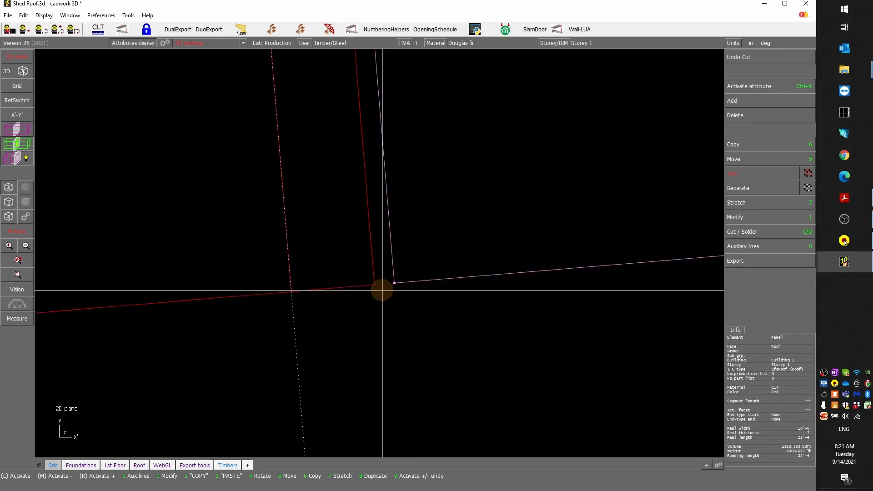
- Add auxiliary lines along the plumb-cut end and the top edge of the uppermost roof panel
scroll(382, 290, down, 7)
scroll(672, 240, up, 4)
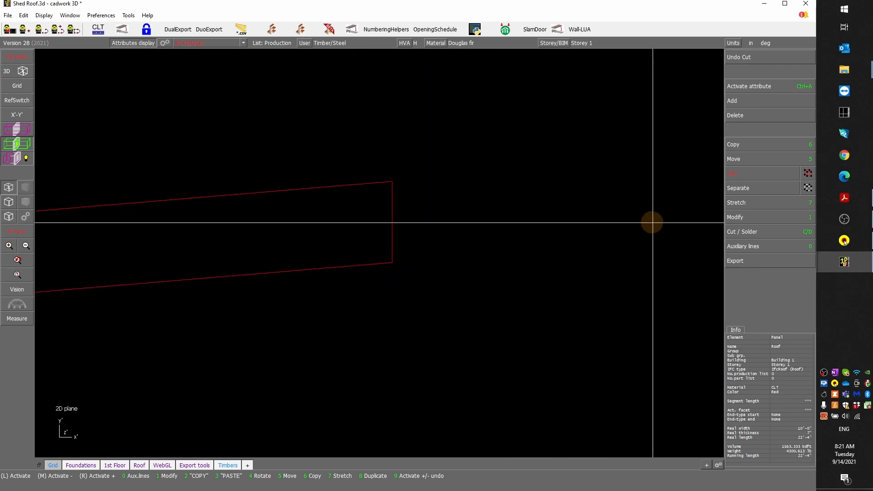
click(762, 232)
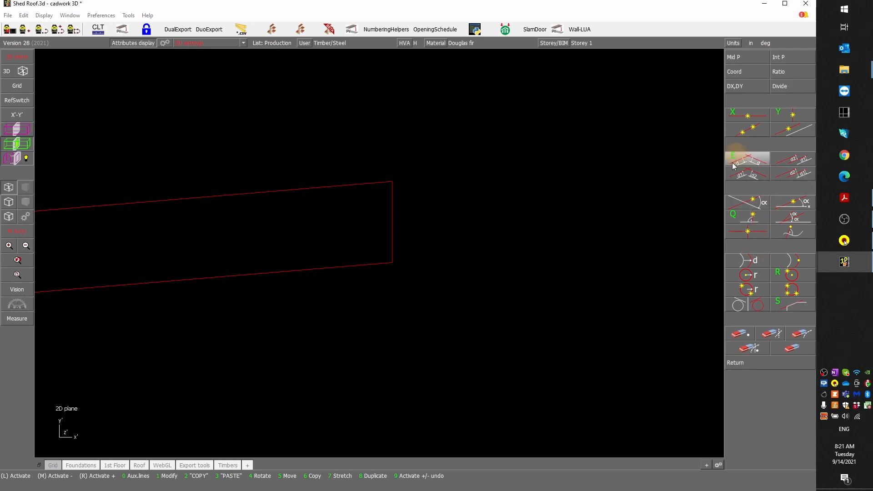
click(798, 302)
click(389, 226)
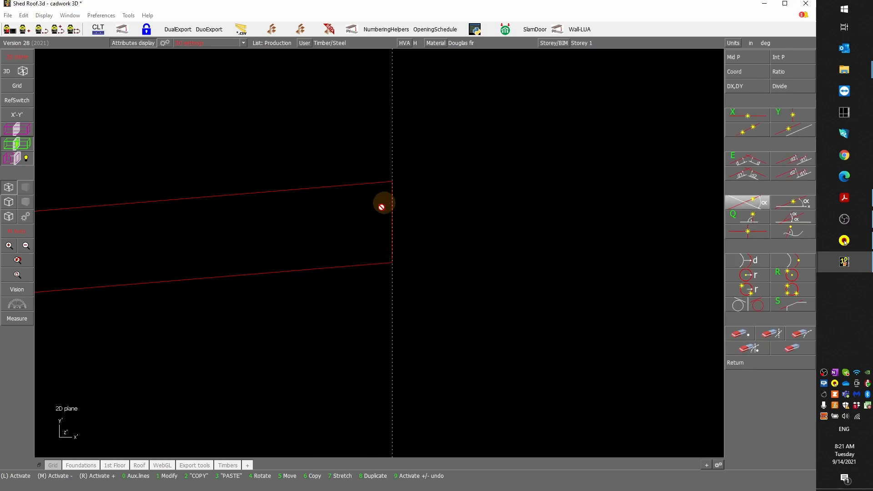
click(261, 288)
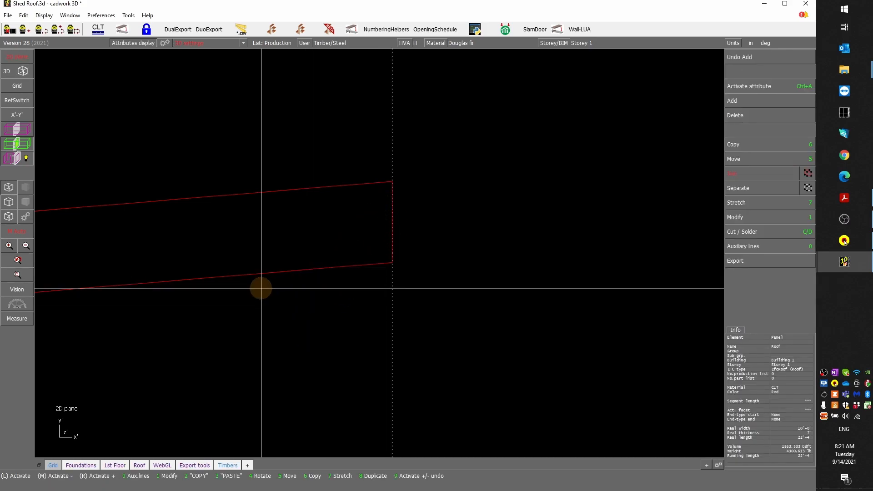
key(s)
click(306, 187)
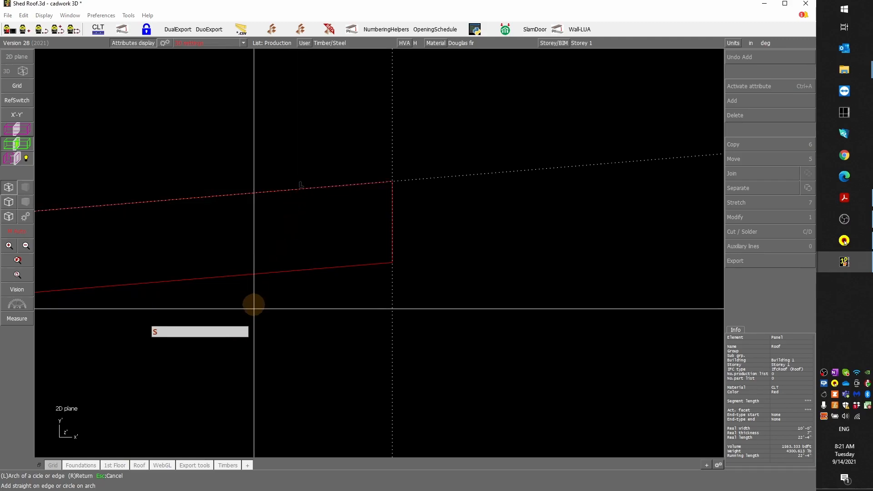
- Move the 10'-0" neighbouring roof panel against the end of the cut-off strip to close the joint gap
scroll(432, 215, down, 3)
scroll(416, 215, up, 4)
scroll(380, 254, down, 6)
scroll(224, 268, up, 4)
scroll(114, 264, down, 2)
scroll(319, 248, up, 2)
scroll(379, 242, up, 5)
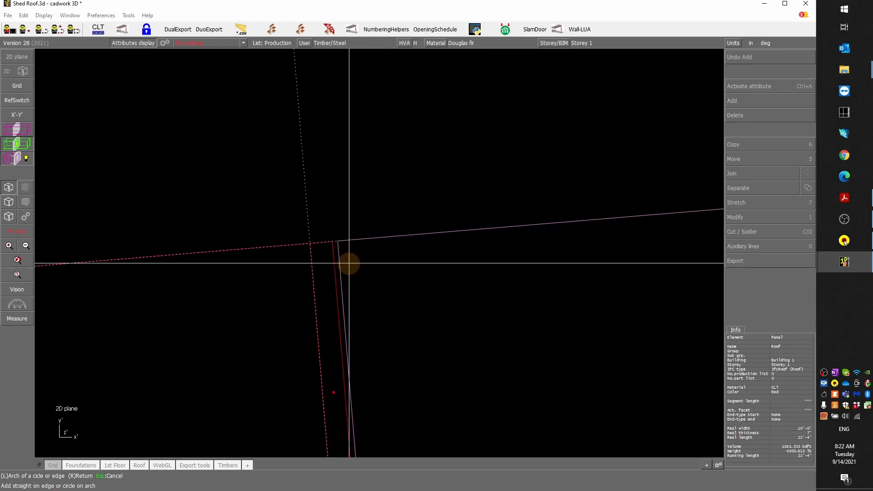
scroll(359, 248, up, 5)
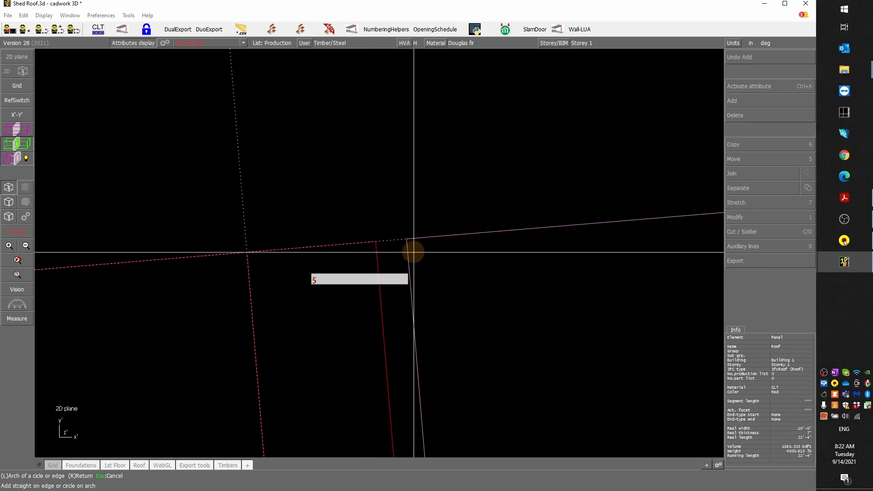
right_click(424, 238)
key(5)
click(376, 241)
scroll(385, 252, down, 7)
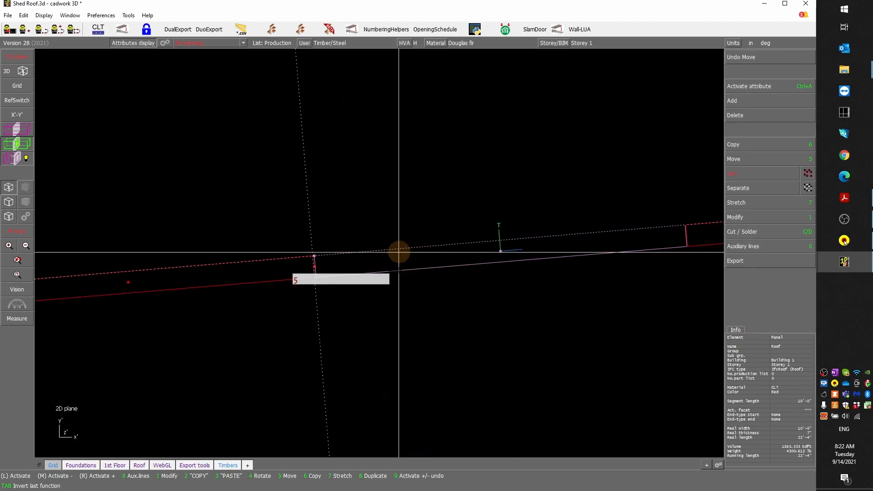
- Move the uppermost roof panel along the slope against the end of the 10'-0" panel to close their gap
scroll(321, 260, up, 7)
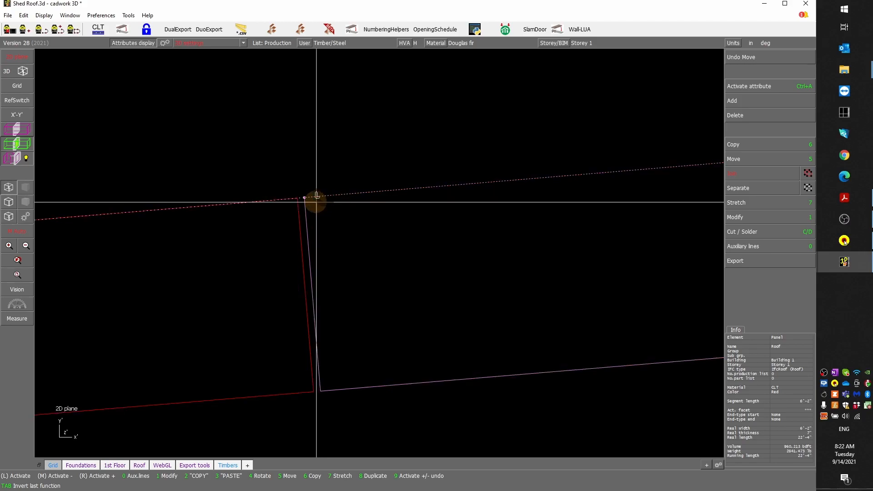
key(5)
click(302, 200)
click(300, 197)
scroll(379, 255, down, 7)
scroll(379, 251, up, 5)
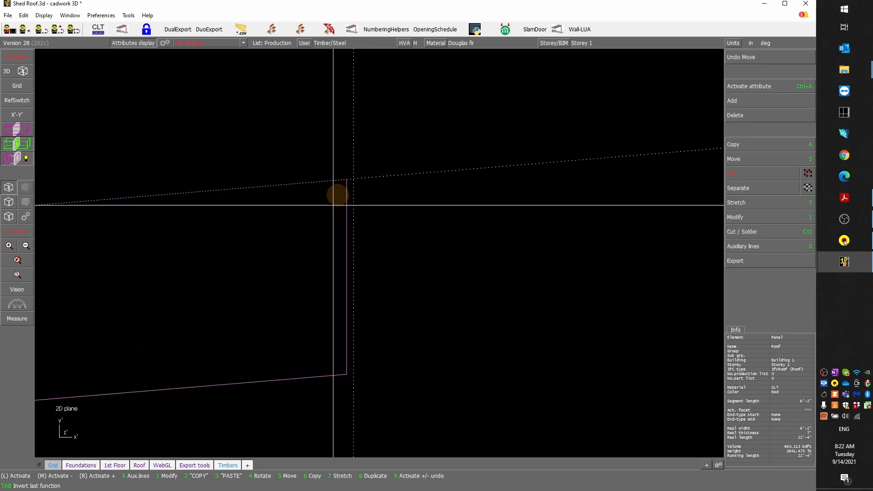
- Copy the uppermost roof panel along the top-edge line from its plumb-cut corner to the plumb auxiliary line
scroll(378, 251, up, 4)
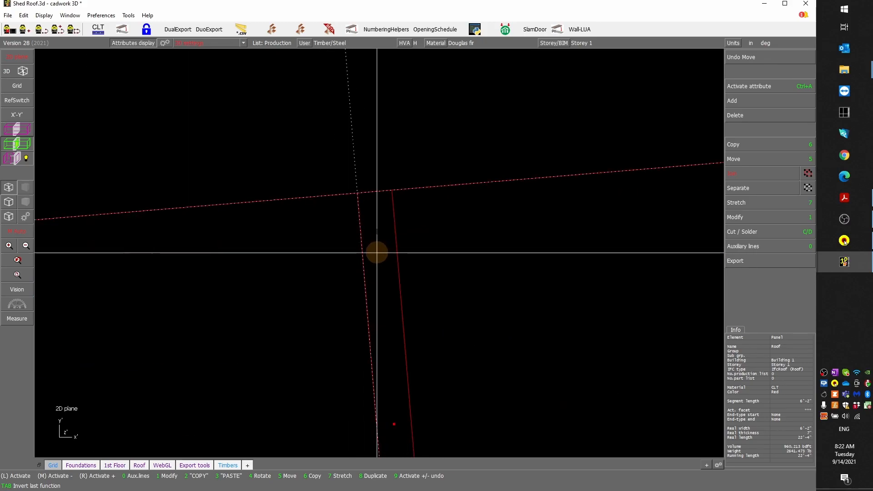
scroll(377, 262, down, 4)
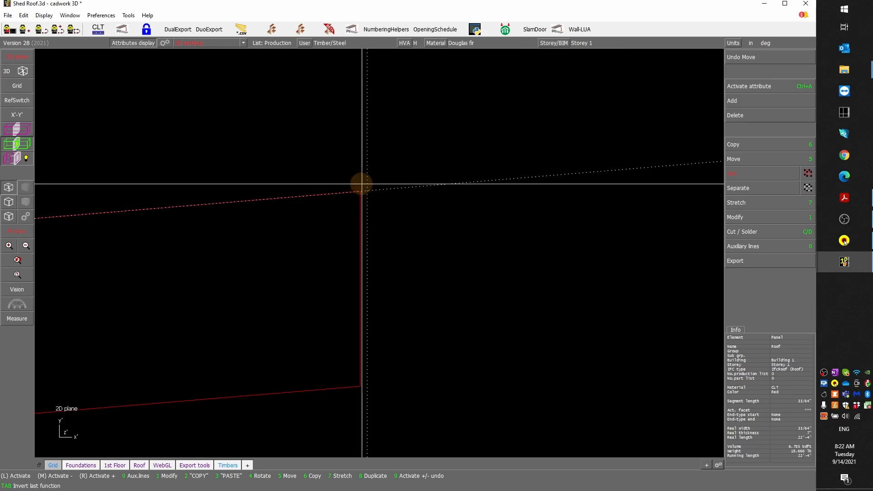
scroll(339, 237, down, 6)
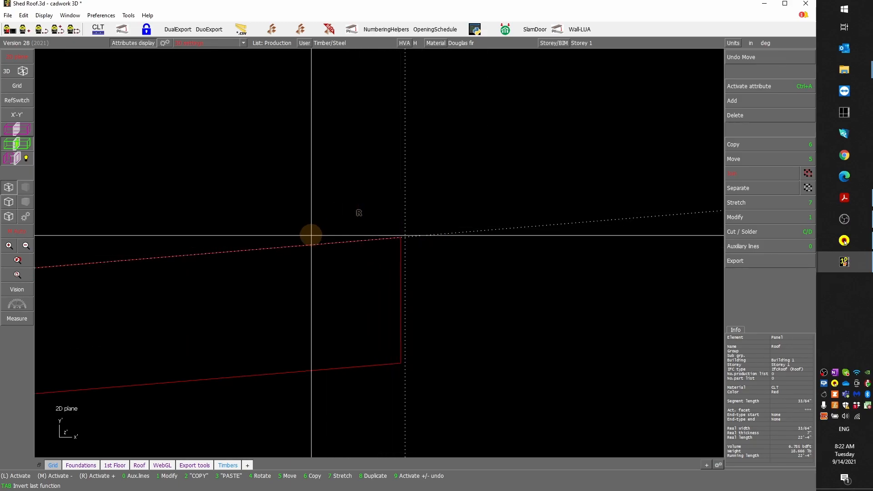
scroll(396, 242, up, 2)
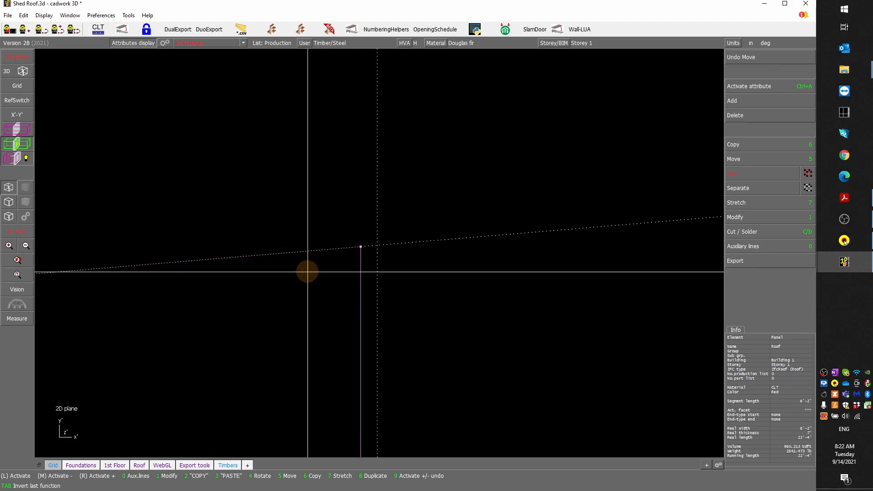
key(6)
click(376, 246)
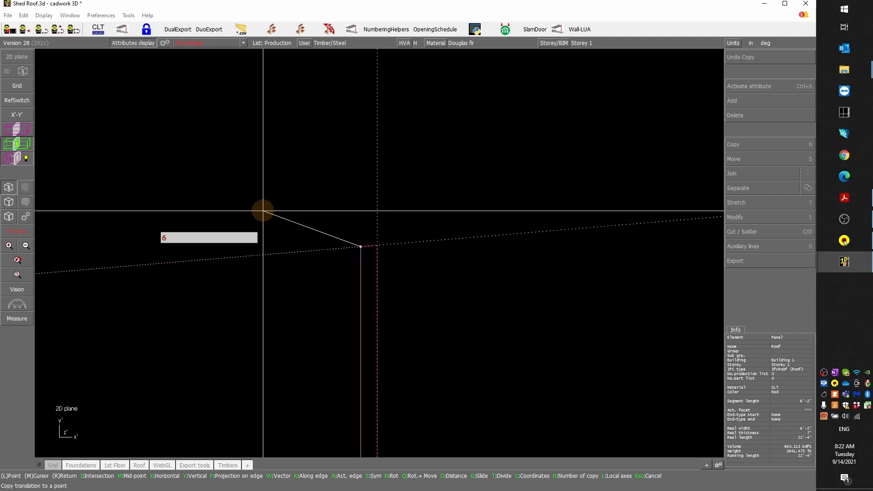
click(259, 216)
right_click(361, 275)
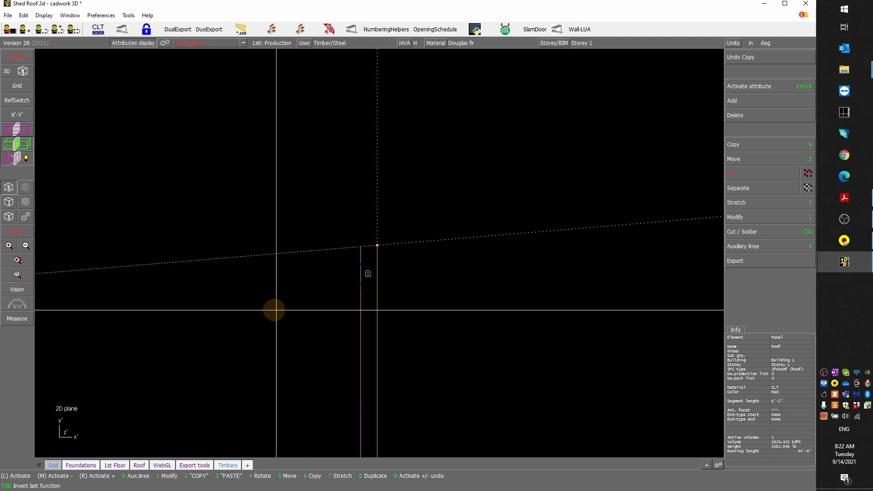
- Solder the uppermost roof panel and its copy into one panel reaching the plumb auxiliary line
scroll(273, 273, down, 2)
scroll(379, 256, down, 3)
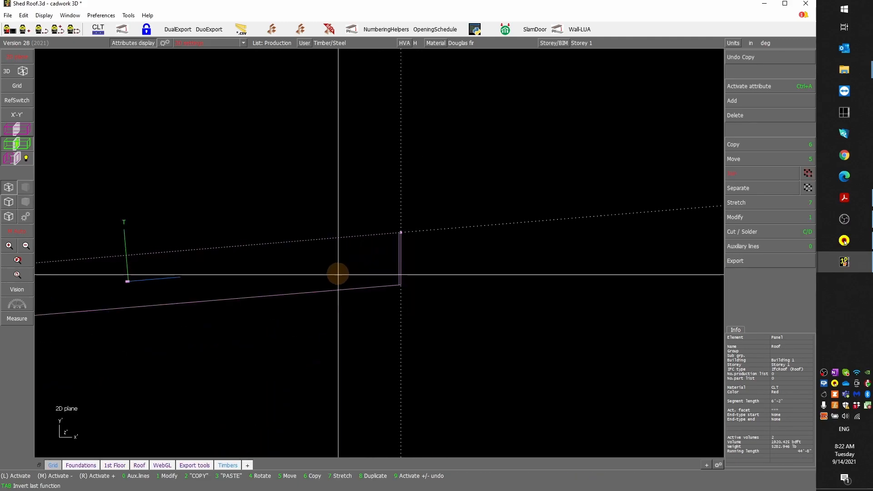
scroll(376, 254, down, 2)
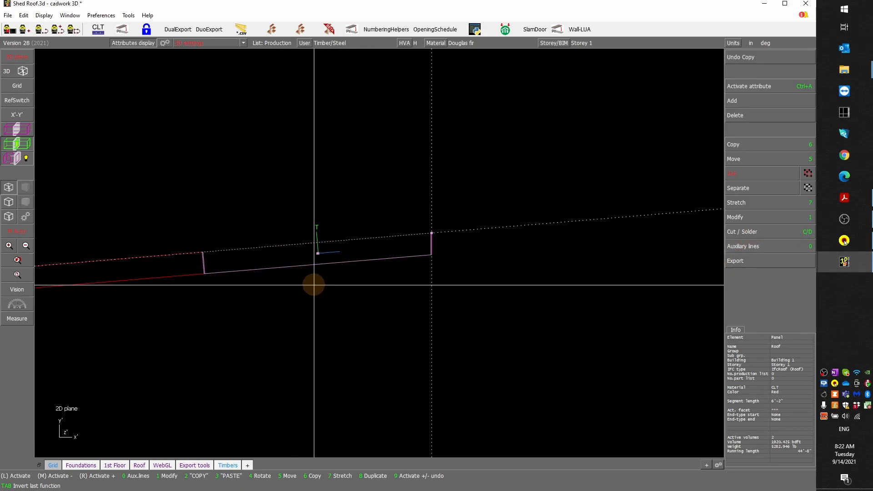
key(d)
scroll(195, 263, up, 4)
click(245, 258)
scroll(376, 255, down, 5)
scroll(94, 254, up, 4)
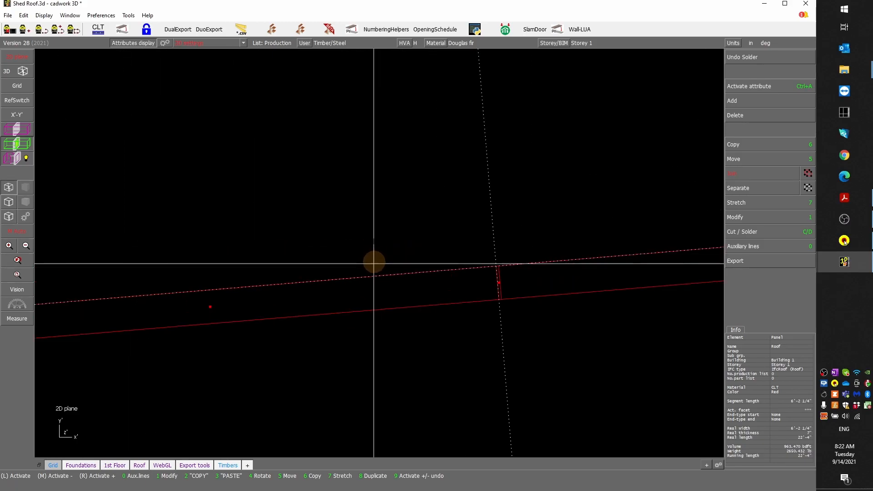
- Solder the narrow strip at the lower joint to the neighbouring 10'-0" roof panel
scroll(242, 283, down, 3)
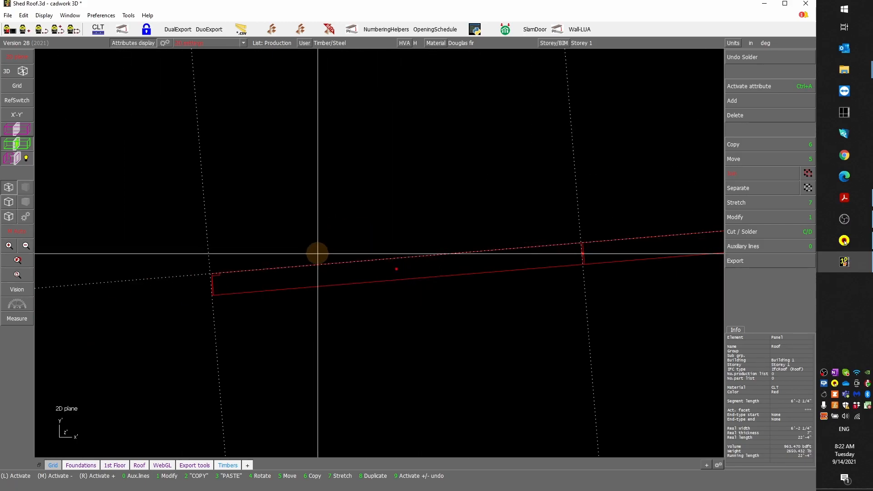
scroll(589, 250, up, 5)
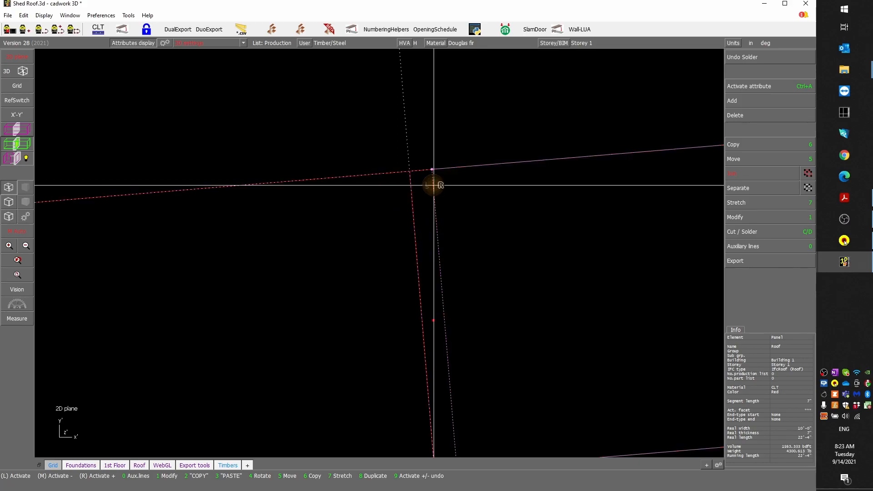
scroll(478, 267, down, 3)
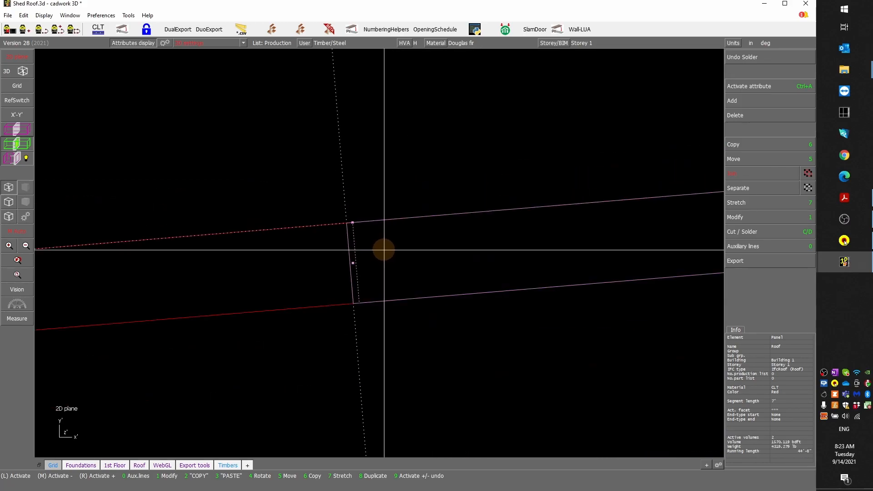
key(d)
scroll(380, 253, down, 2)
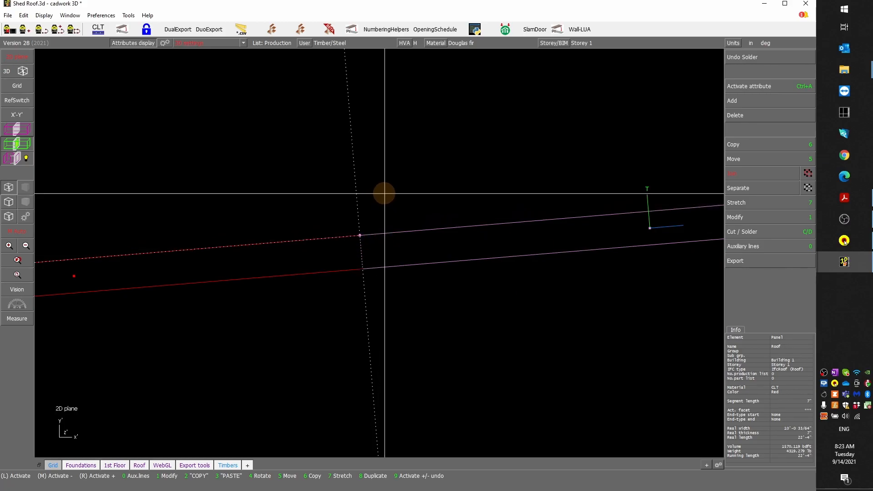
- Solder the widened neighbouring panel and the uppermost plumb-cut panel into one continuous roof panel
scroll(402, 200, down, 3)
scroll(609, 259, up, 4)
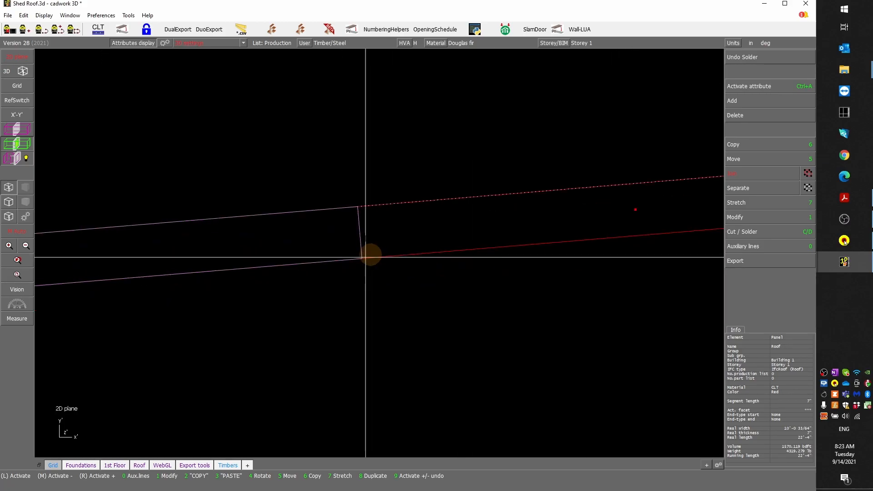
click(349, 261)
right_click(380, 255)
scroll(276, 212, up, 2)
key(d)
scroll(205, 296, down, 3)
scroll(293, 303, down, 1)
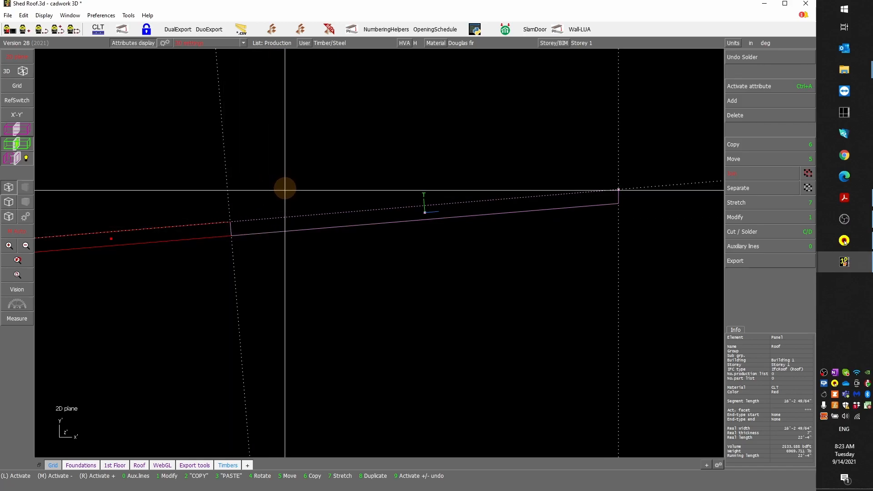
- Check the panel width in Shed Roof.pdf and add an auxiliary line 9'-8" up the slope, parallel to the joint line
key(e)
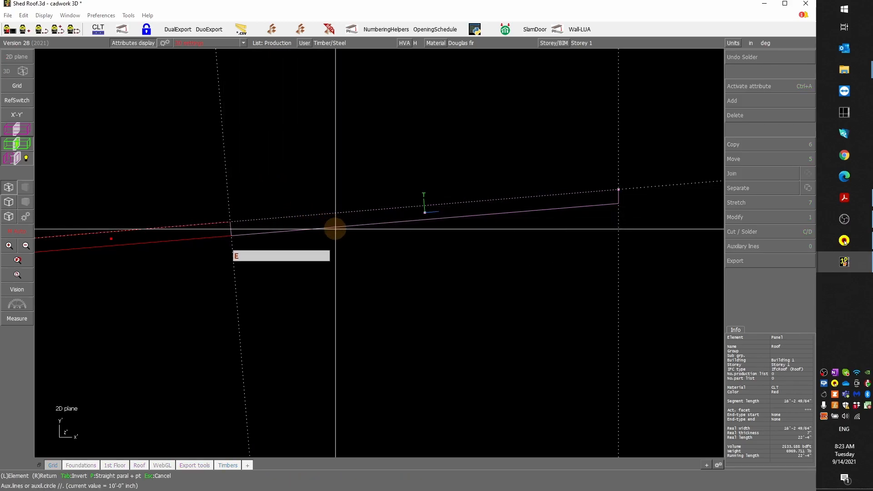
key(KP_9)
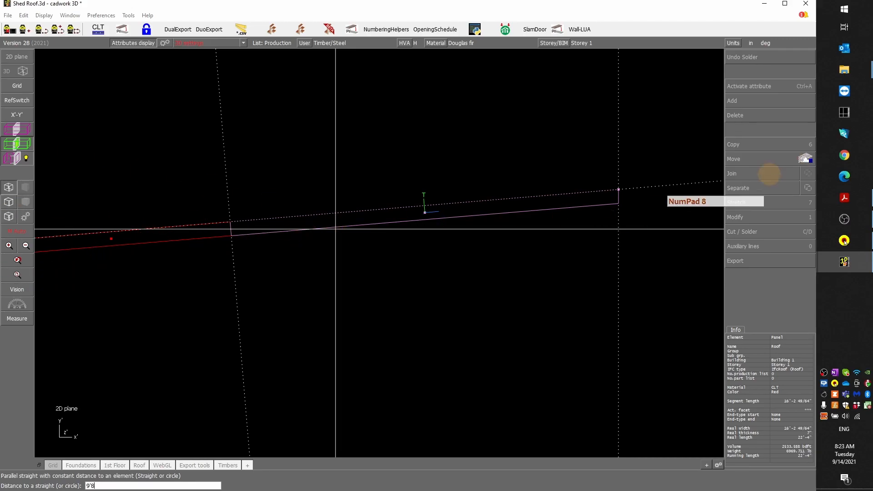
mouse_move(851, 265)
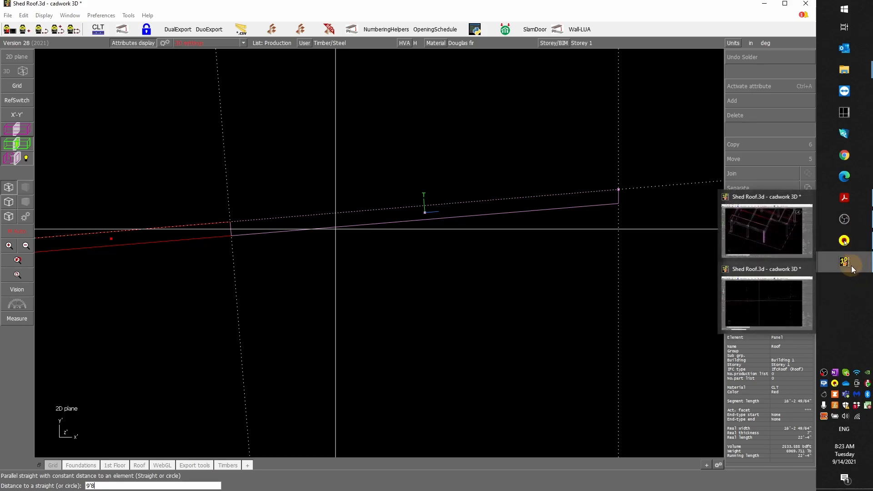
click(855, 200)
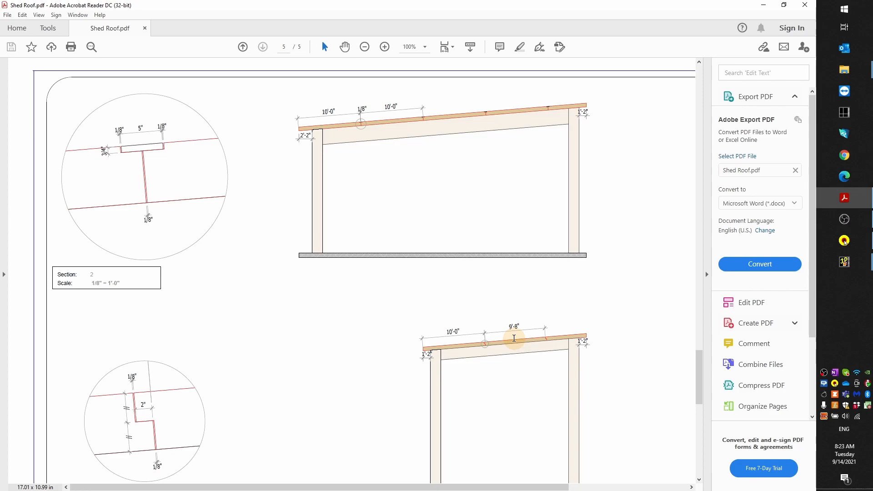
click(766, 6)
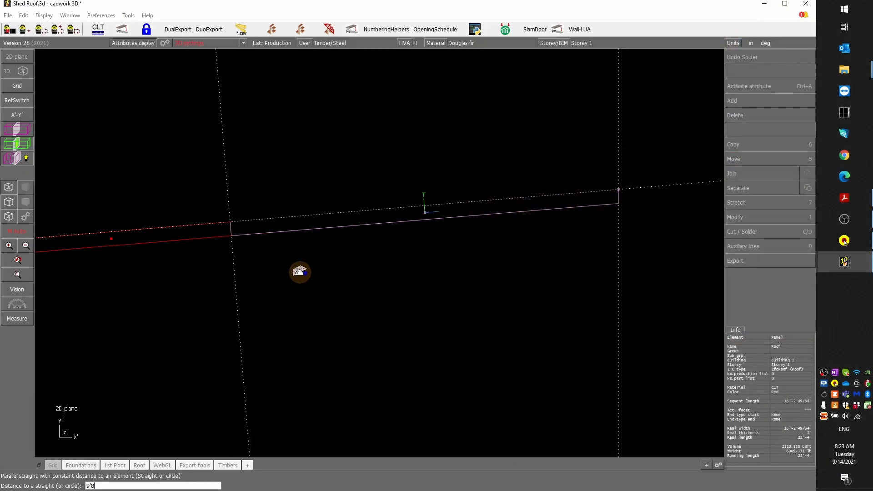
key(Return)
click(223, 155)
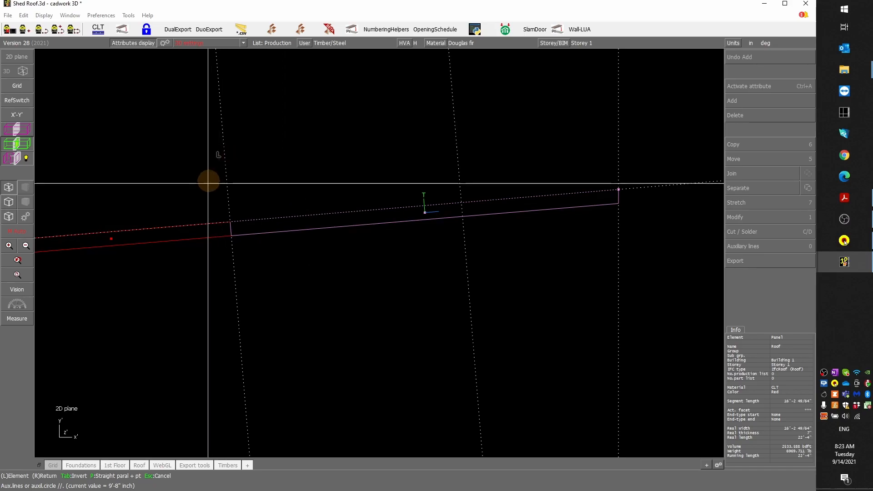
right_click(275, 286)
- Activate the merged upper roof panel and cut it in two along the 9'-8" auxiliary line
click(244, 311)
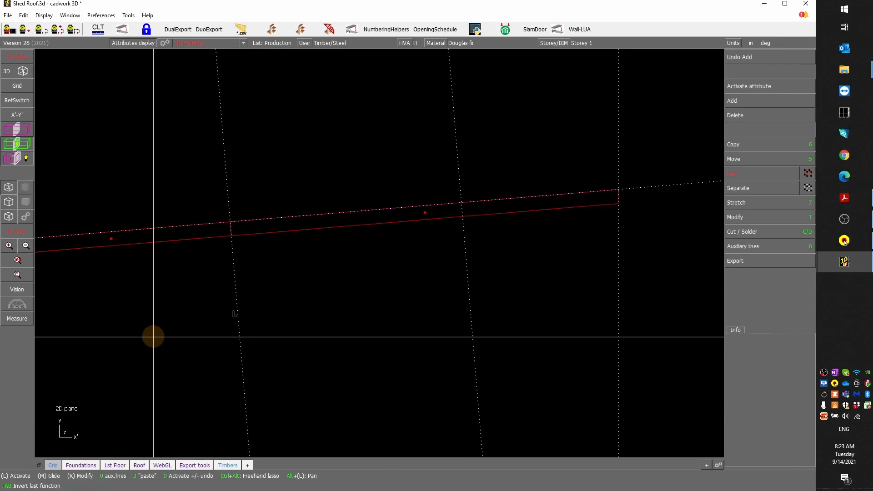
click(152, 336)
scroll(153, 335, down, 4)
scroll(379, 253, up, 4)
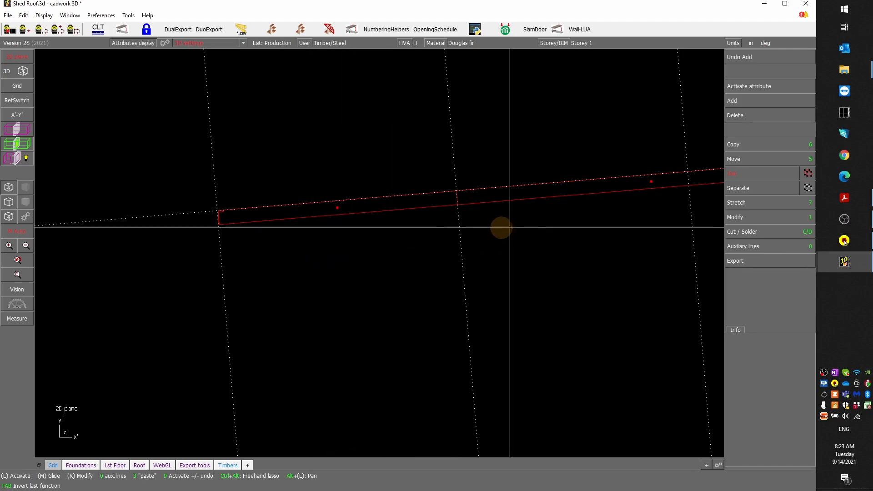
click(489, 199)
middle_drag(692, 194, 327, 265)
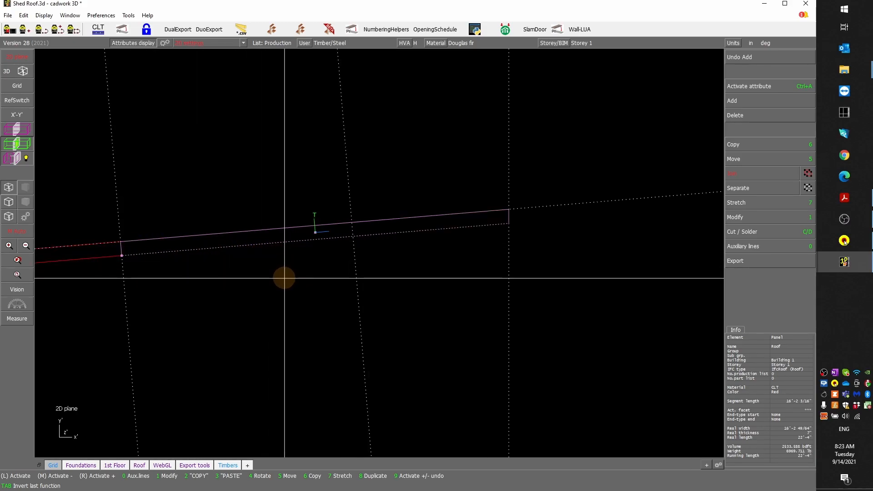
key(c)
key(d)
click(357, 277)
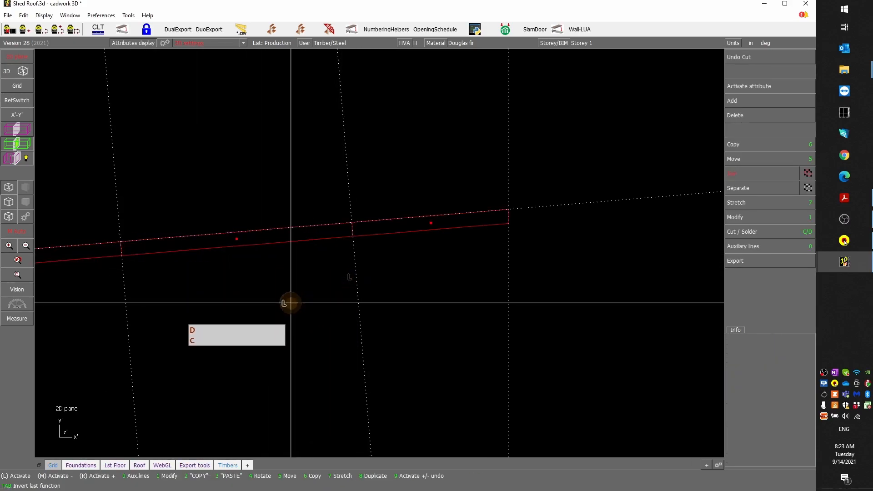
- Switch to the 3D view and check the real width of each of the three roof panels
click(23, 71)
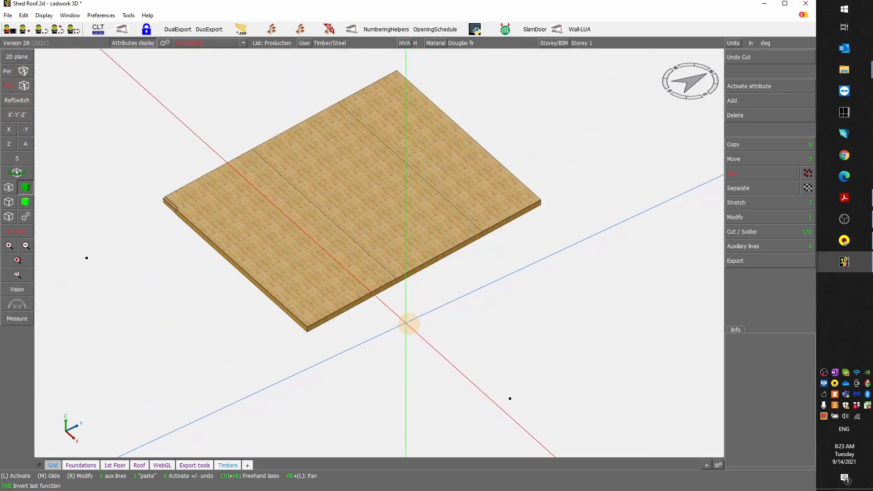
click(342, 305)
key(1)
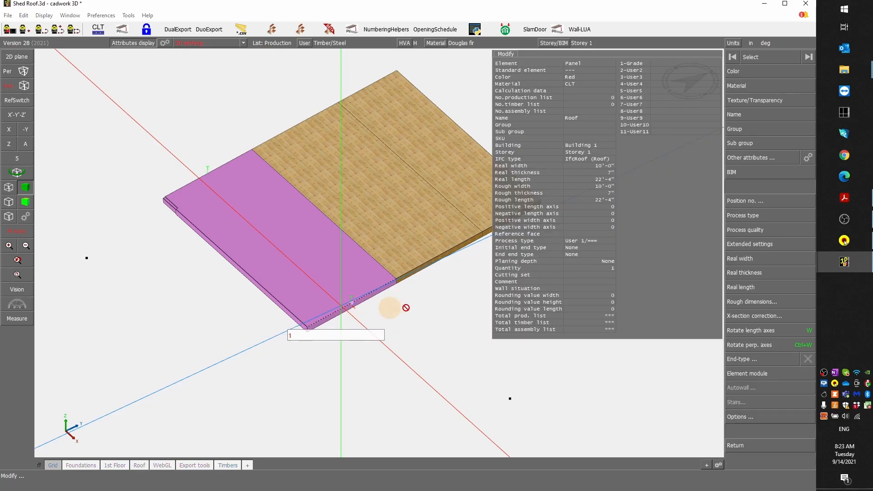
right_click(610, 168)
click(417, 242)
key(ctrl+e)
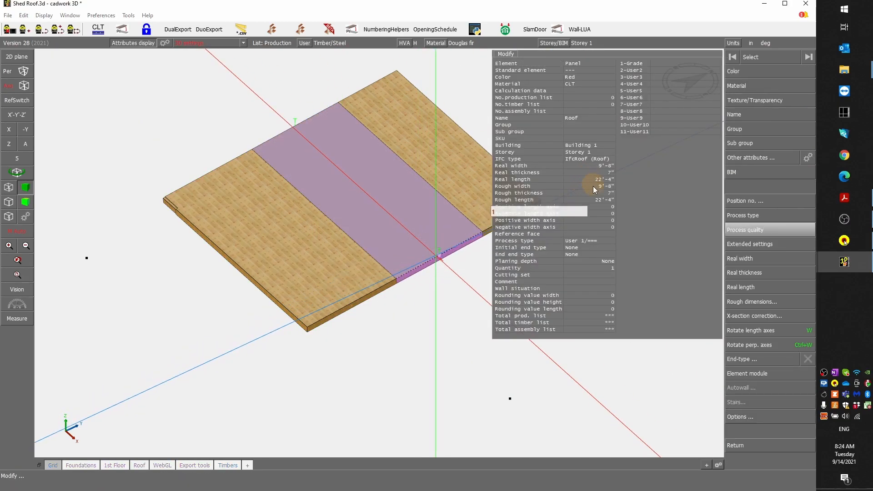
right_click(613, 171)
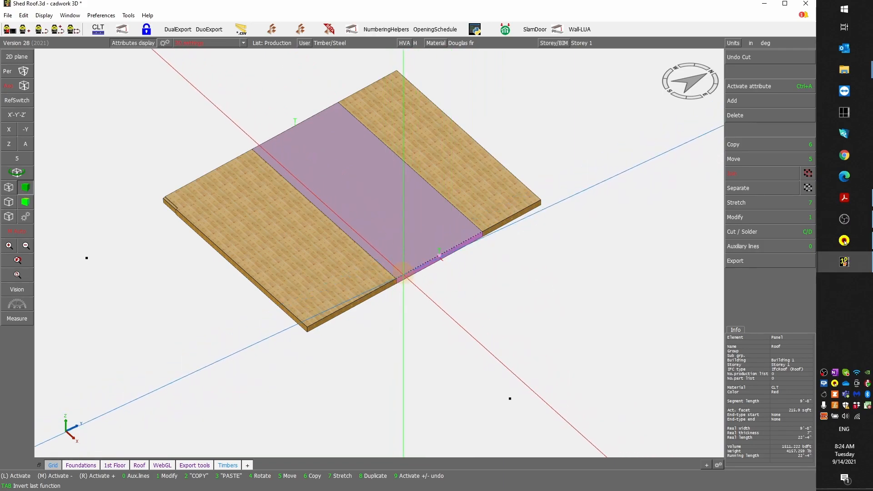
click(497, 211)
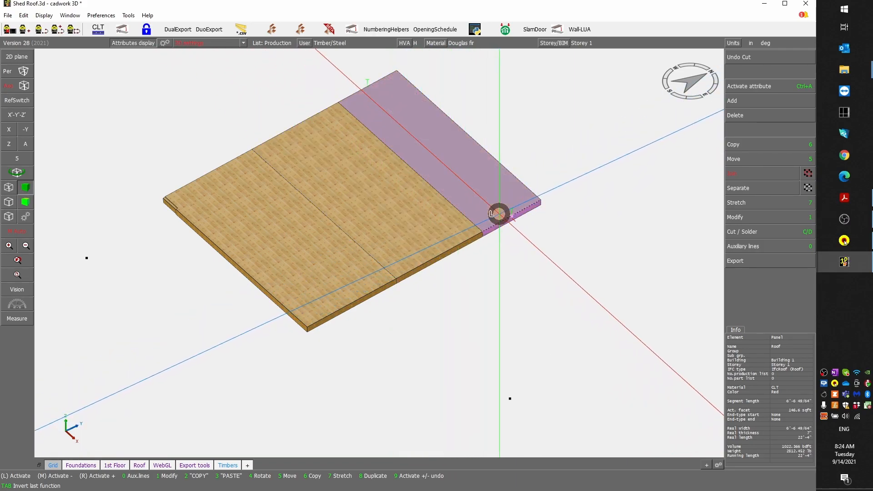
key(1)
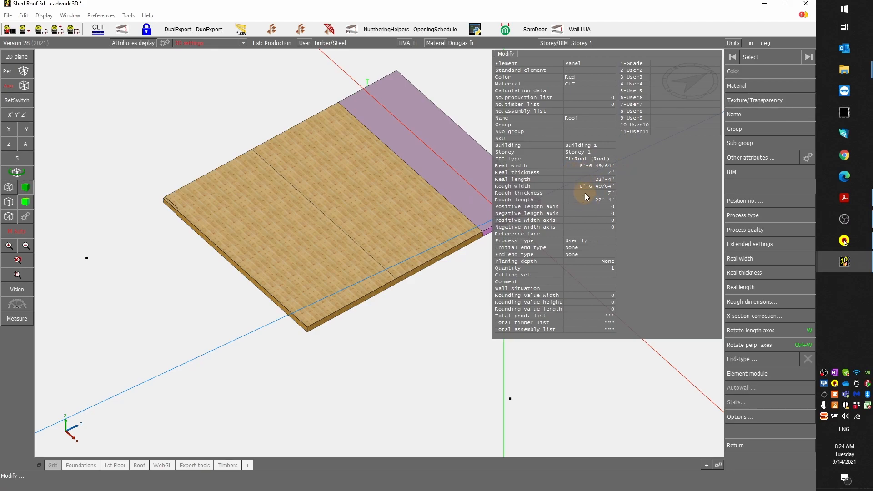
right_click(606, 198)
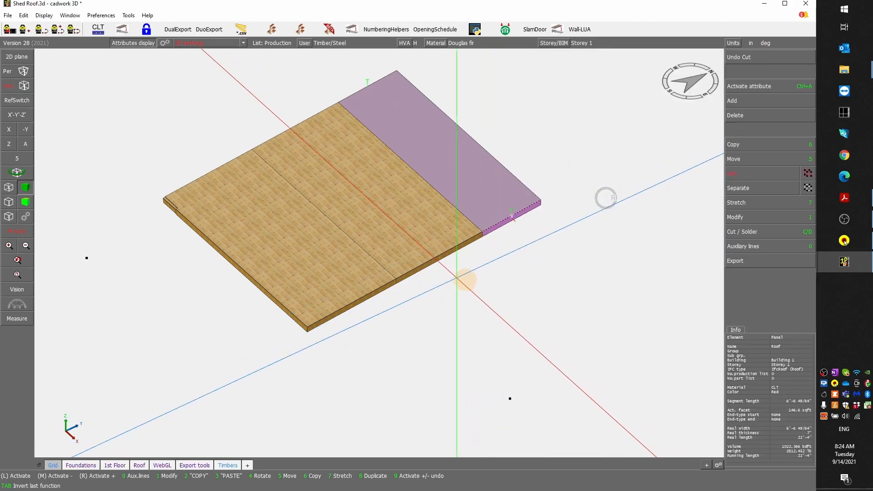
click(407, 321)
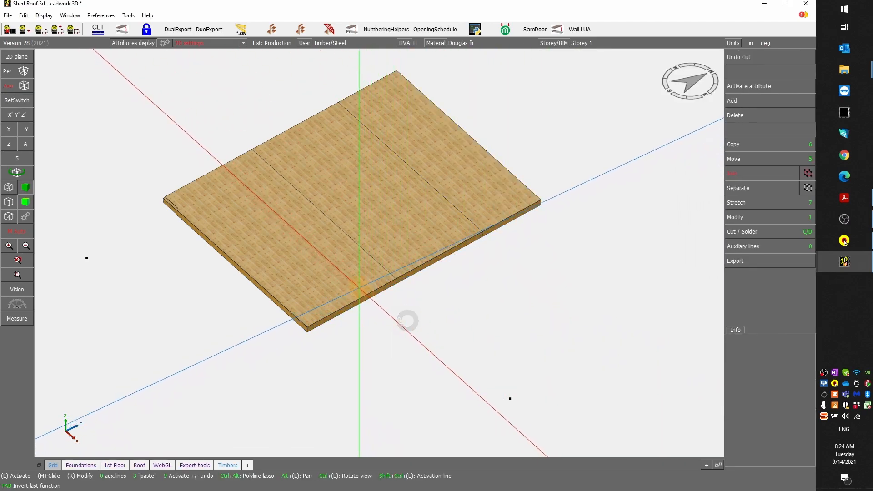
- Activate all three roof panels and start a Panel rabbet on them
click(356, 288)
right_click(404, 249)
right_click(500, 208)
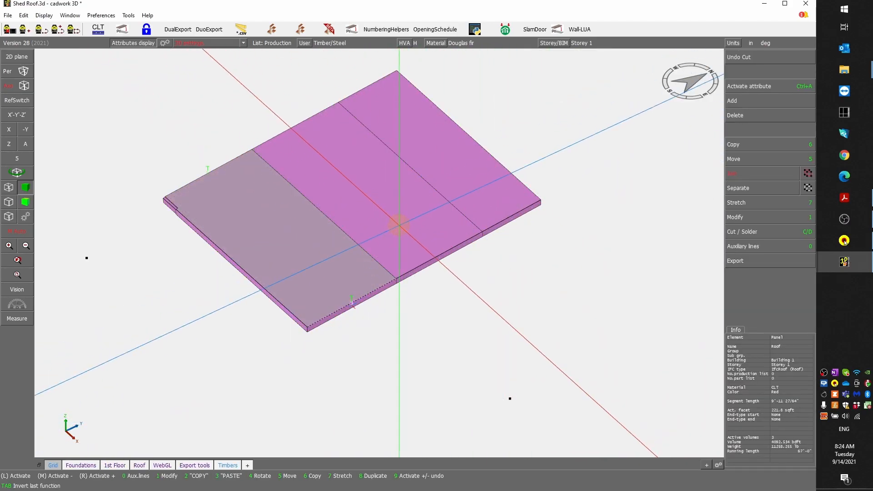
click(746, 233)
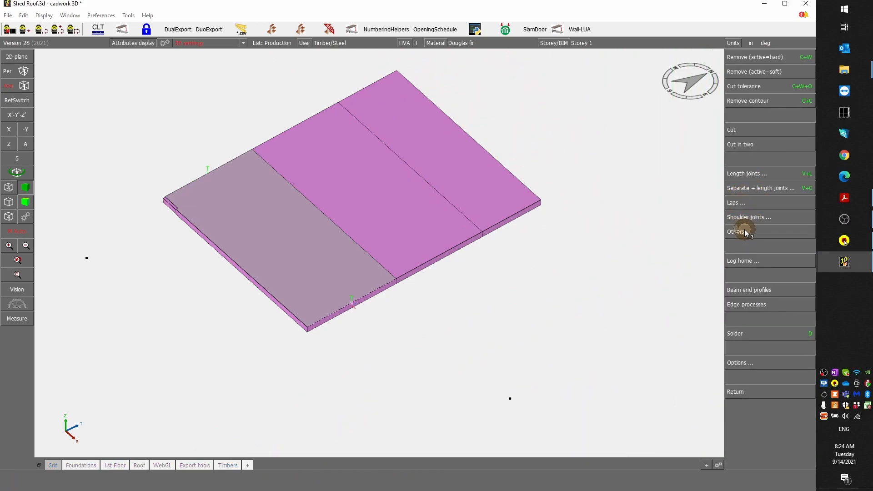
click(752, 204)
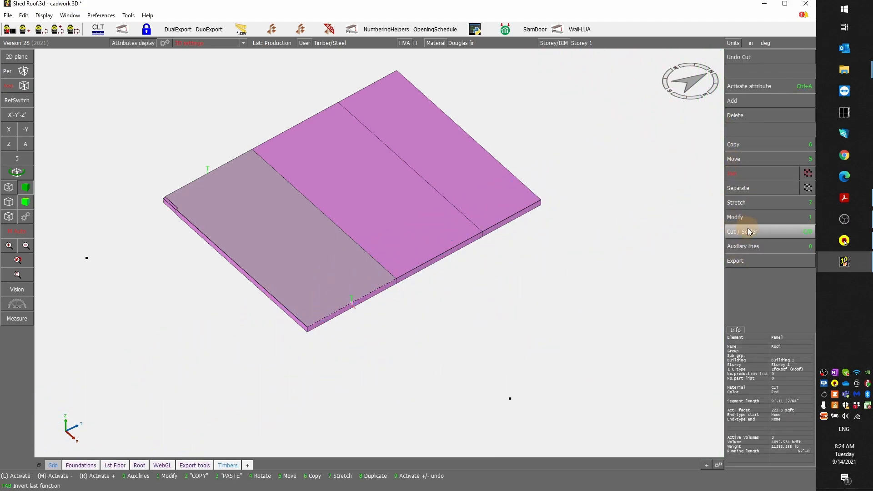
click(747, 230)
click(768, 231)
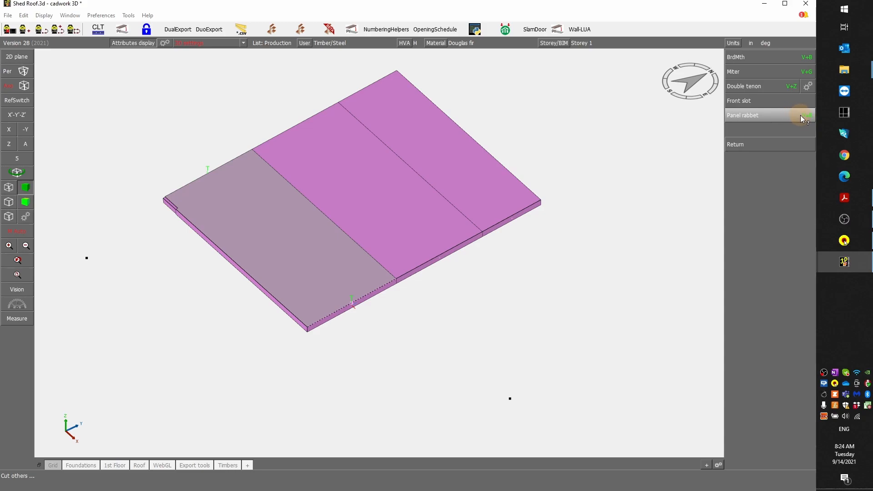
click(782, 114)
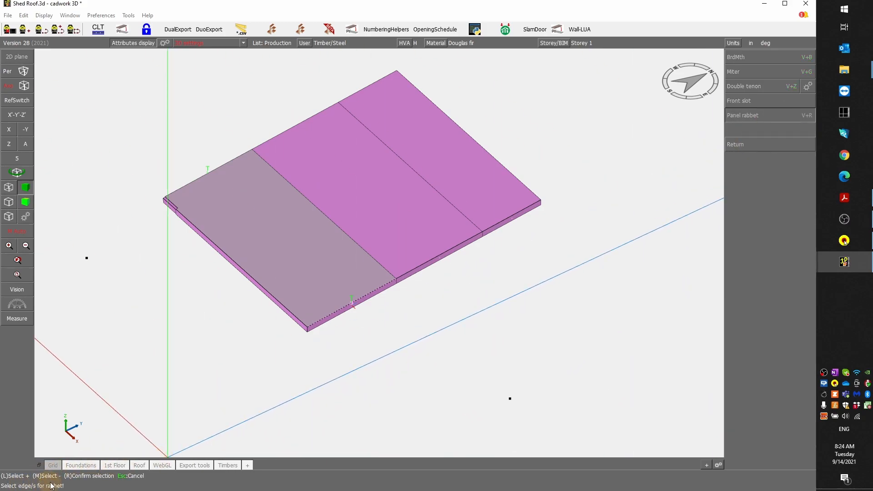
- Select the edges at both panel joints and set the rabbet width to 2" and depth to 3.5"
click(353, 241)
click(451, 203)
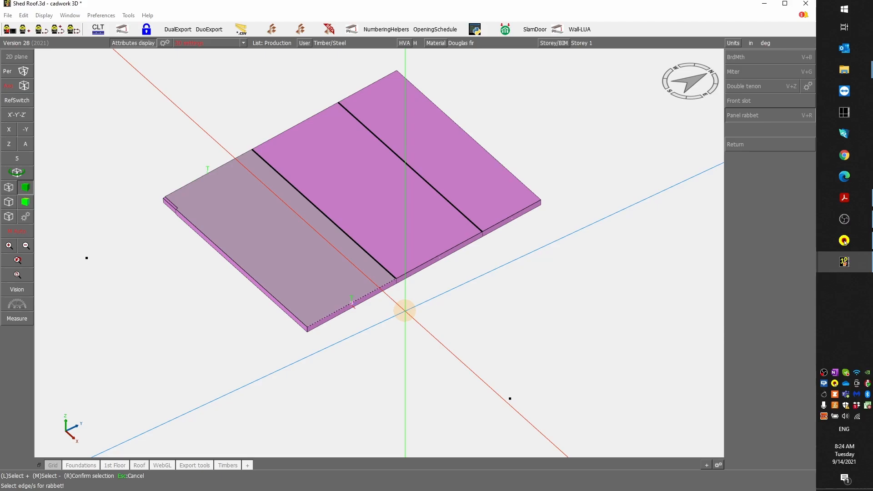
right_click(405, 311)
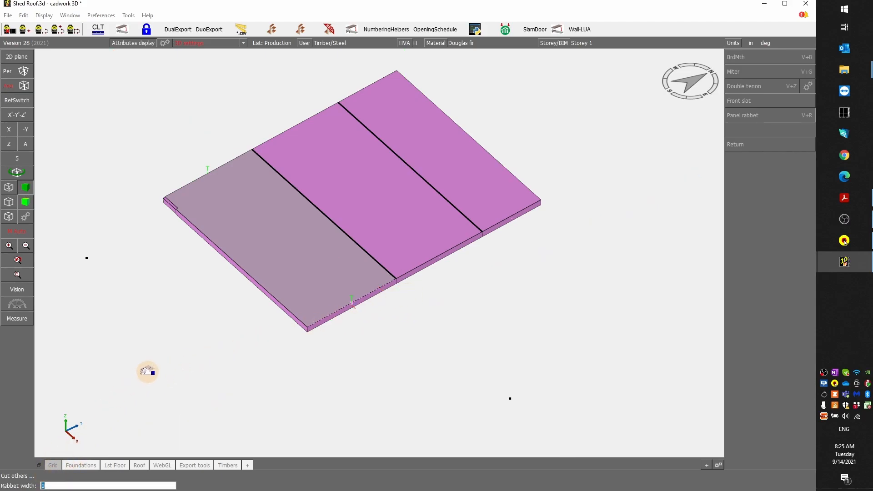
text(2)
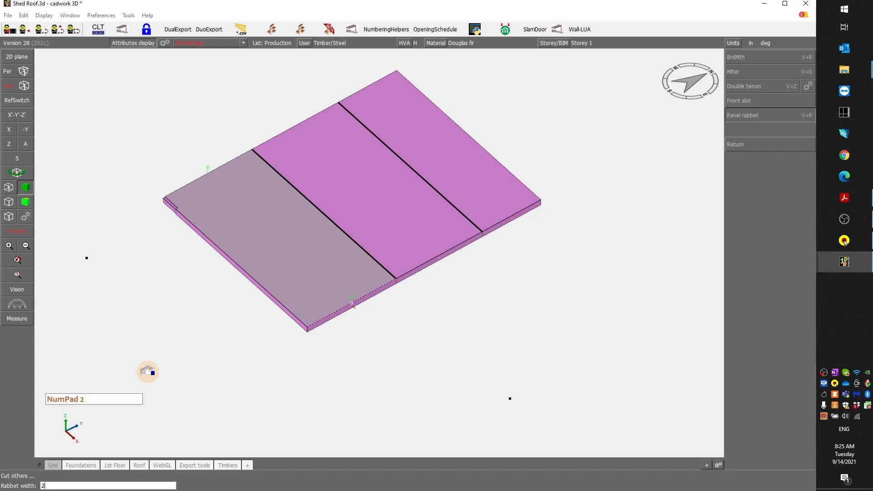
key(Return)
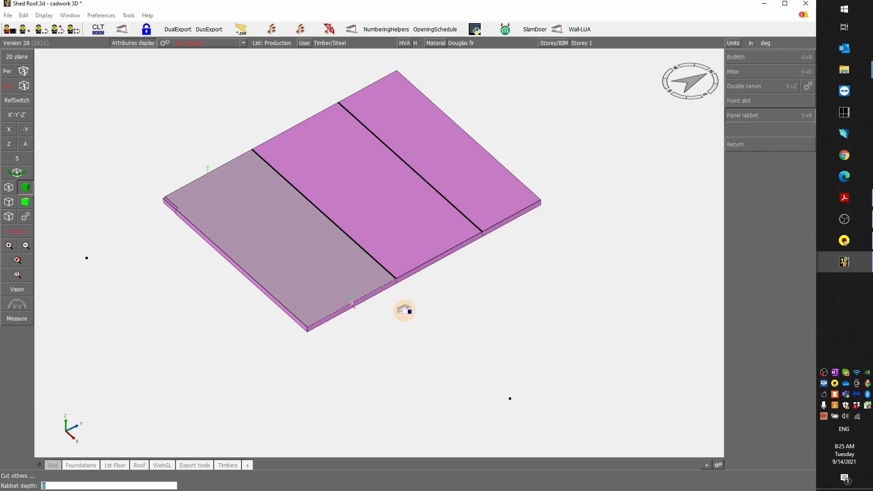
text(3.5)
key(Return)
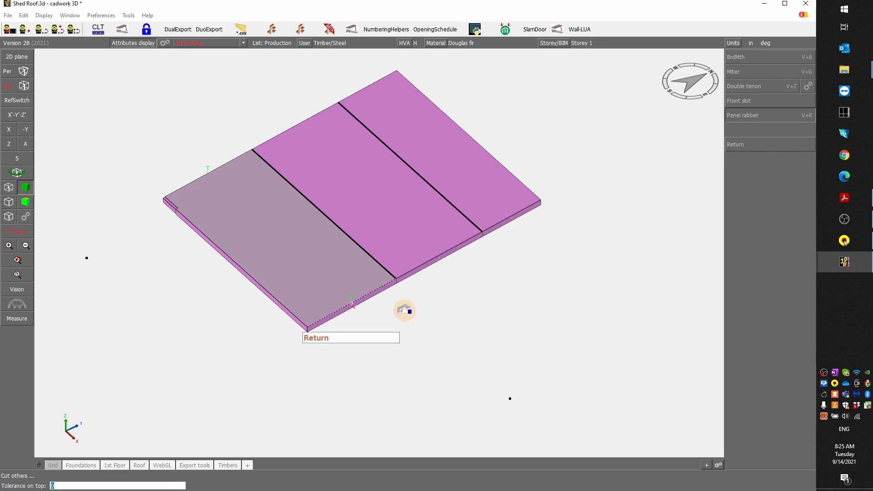
- Set the rabbet's top and bottom tolerances to 1/8", checking them against the lap joint detail in Shed Roof.pdf
text(1/81/8)
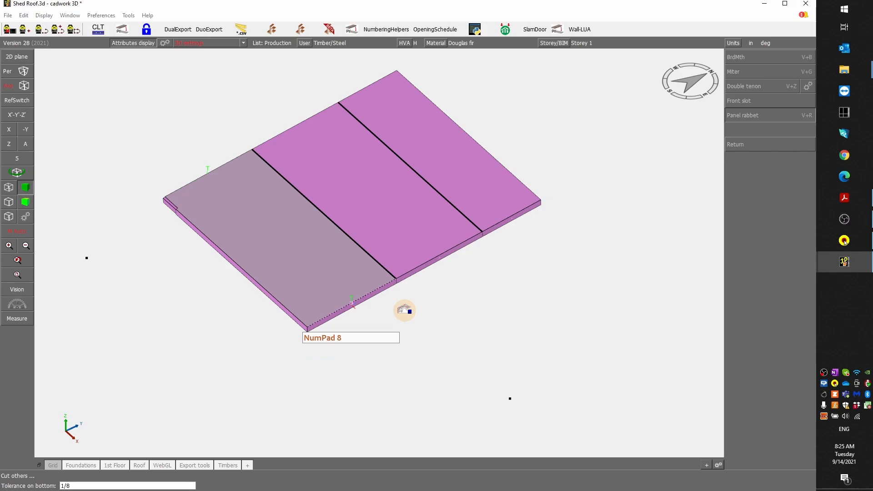
click(845, 198)
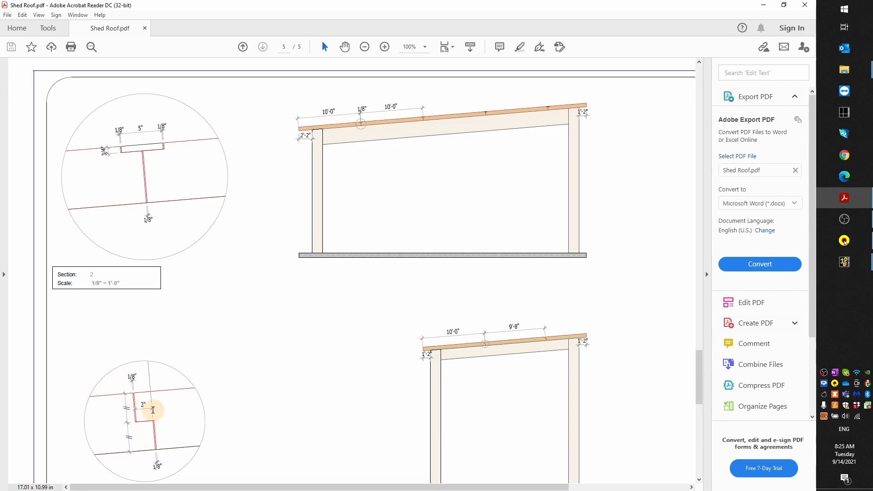
drag(133, 373, 137, 374)
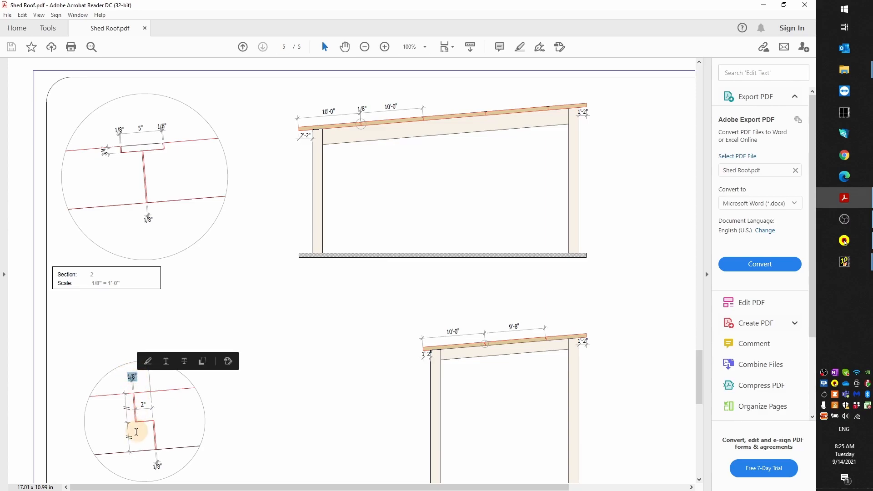
drag(152, 466, 188, 458)
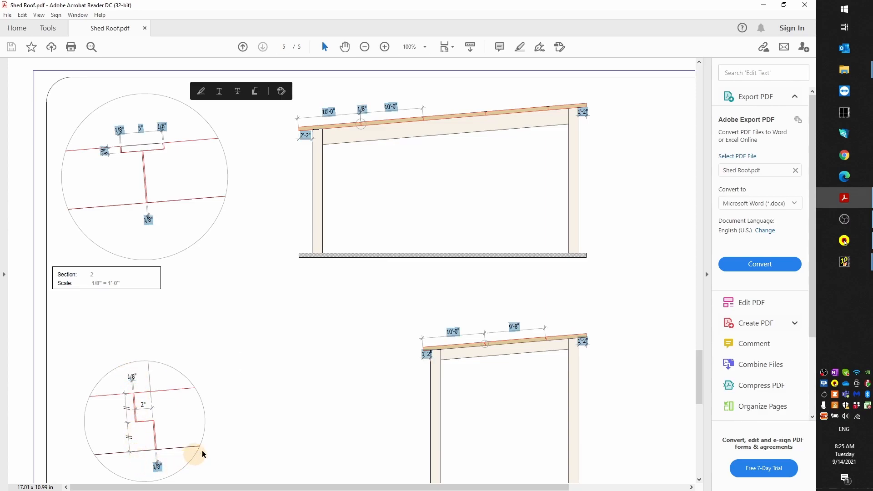
click(764, 5)
key(Return)
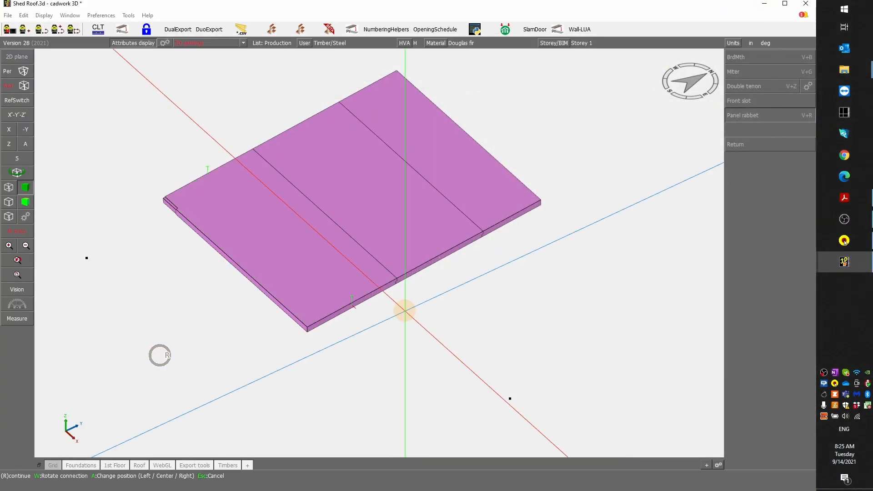
- Rotate the rabbet connection so each upslope panel laps over the panel below it
scroll(408, 279, up, 3)
scroll(379, 253, up, 2)
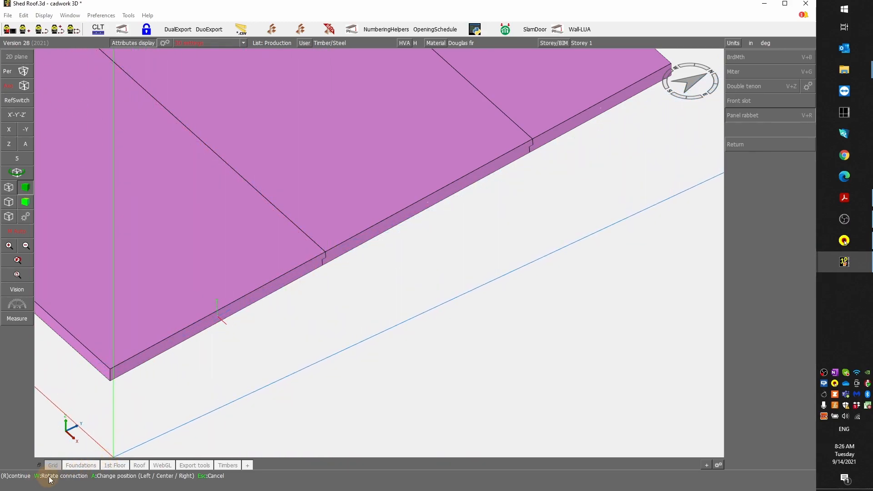
key(w)
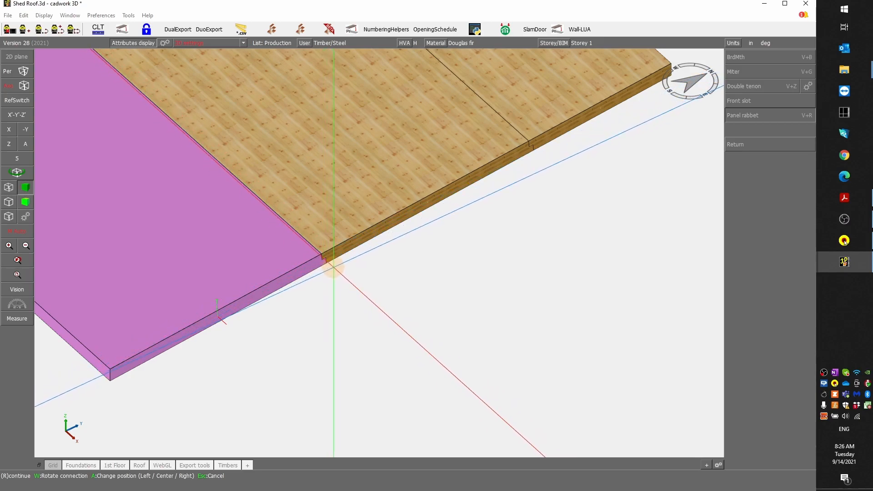
key(w)
key(w)
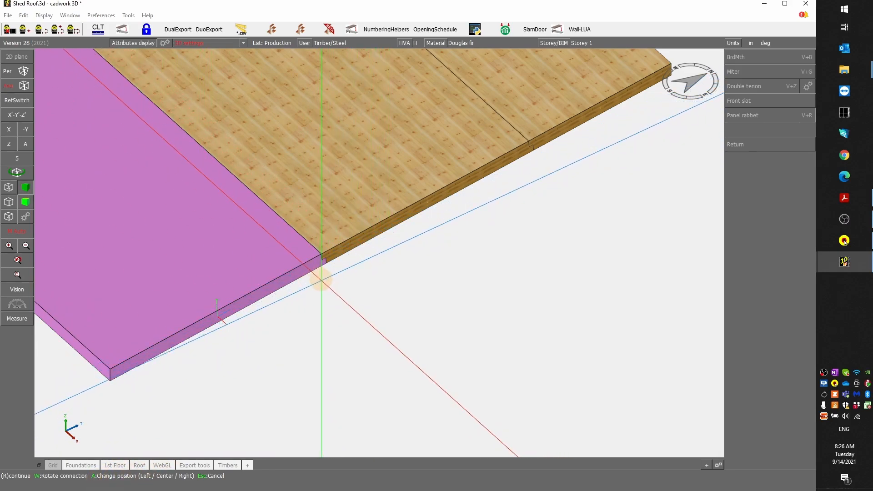
- Shift the rabbet position so the lap lies on the downslope side of each joint, and apply the rabbets
text(A)
key(a)
key(a)
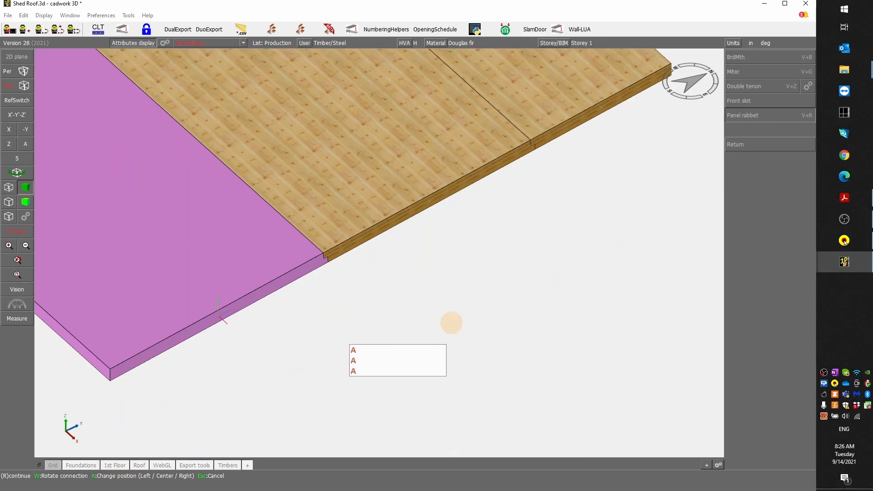
key(a)
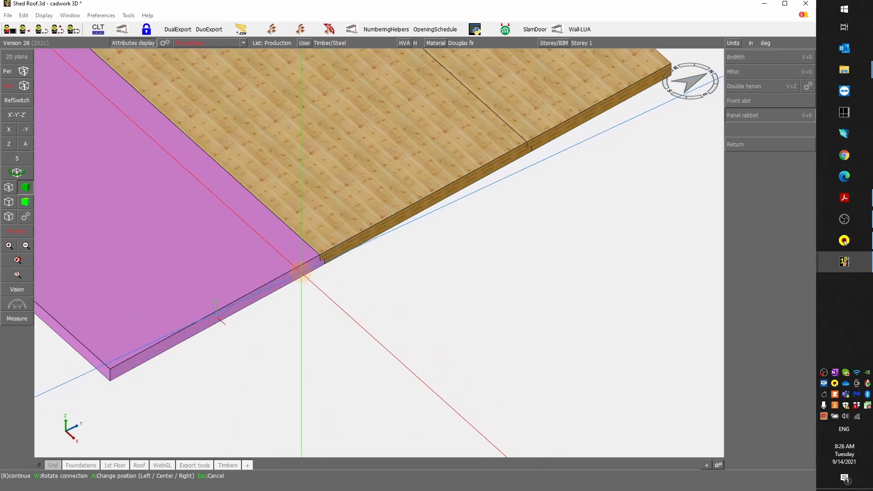
key(a)
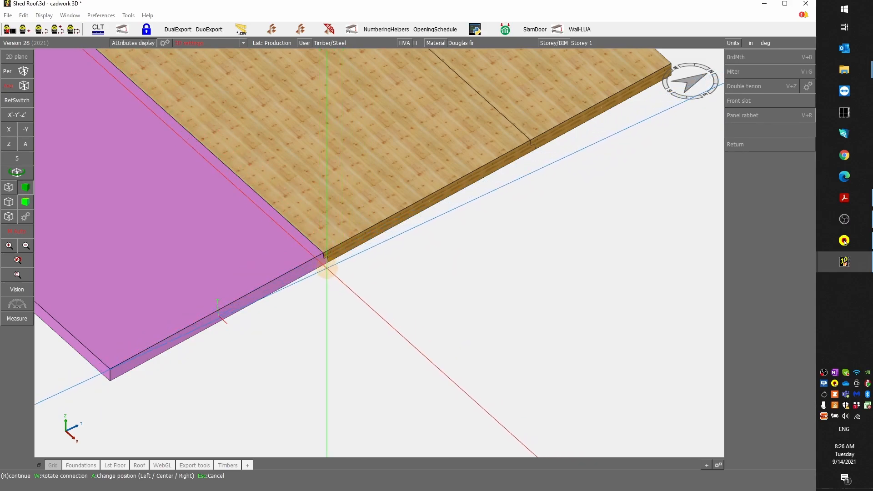
key(a)
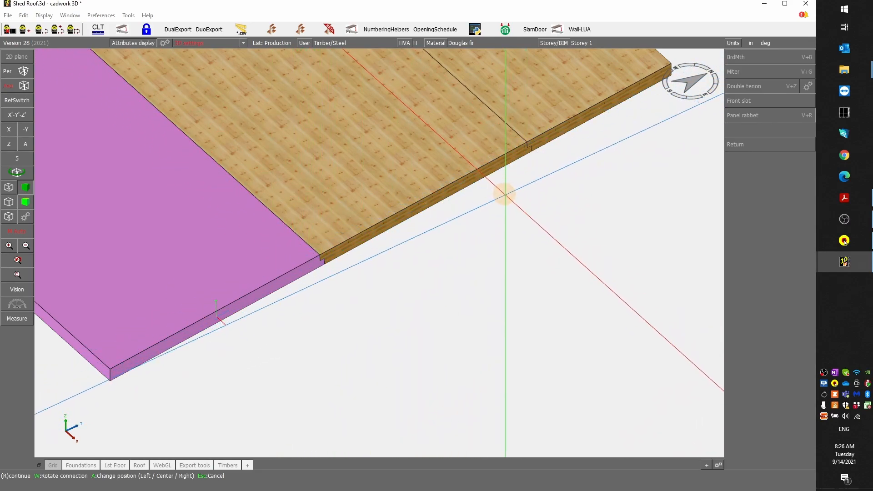
right_click(518, 203)
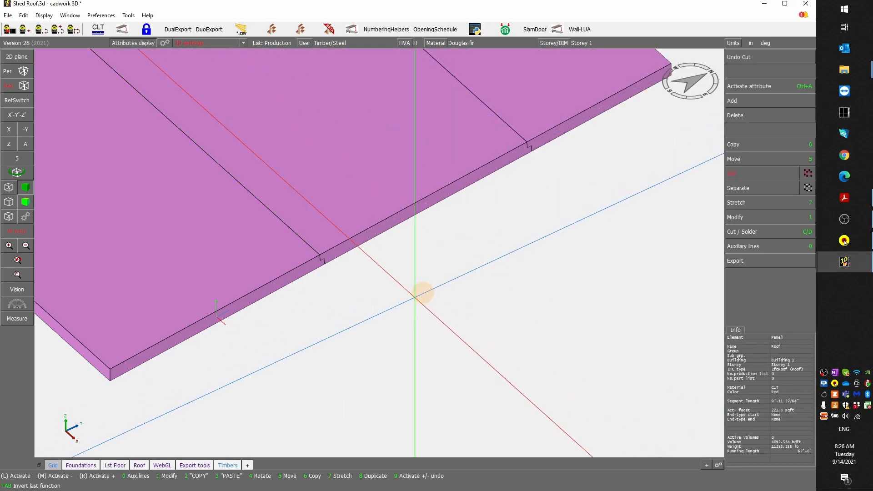
- Check the real widths of the lowest and middle roof panels after the rabbet cuts
click(244, 273)
key(1)
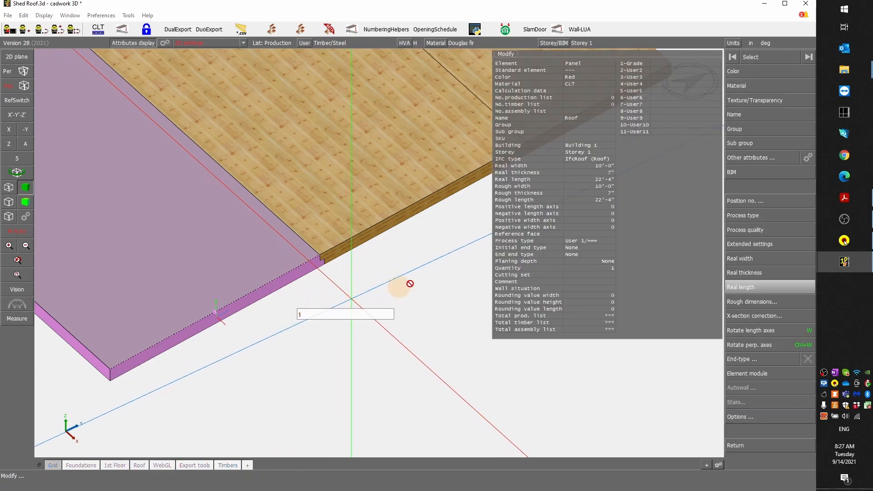
right_click(599, 171)
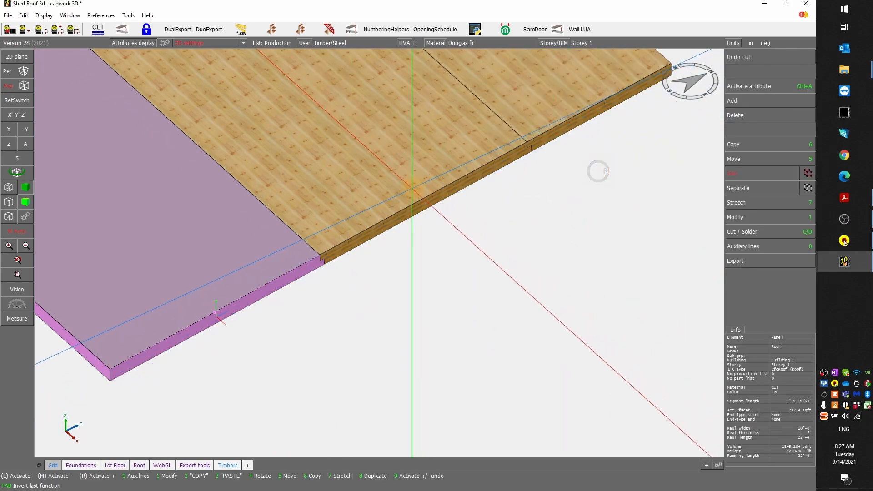
click(406, 189)
key(1)
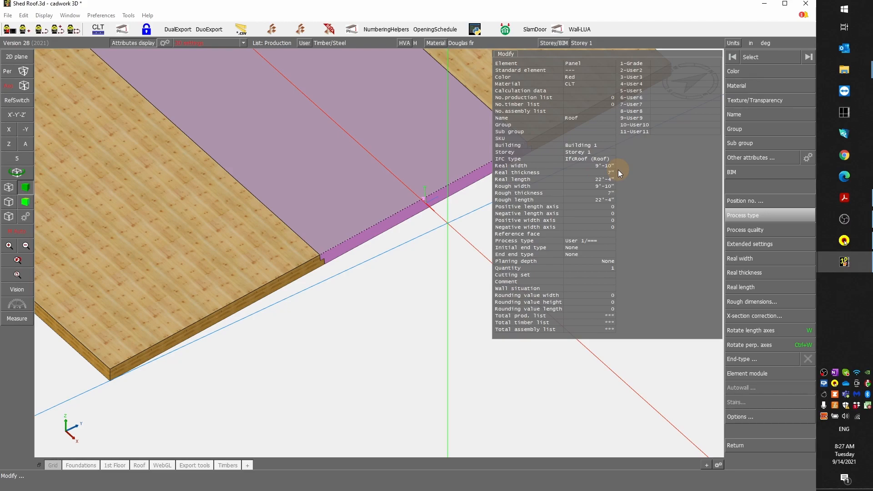
right_click(458, 267)
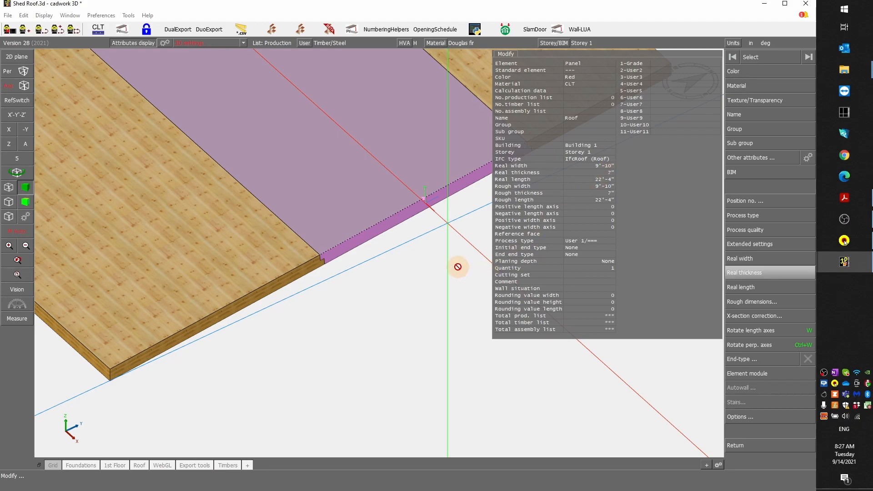
- Check the real width of the highest panel on the short side of the roof
middle_drag(558, 147, 381, 271)
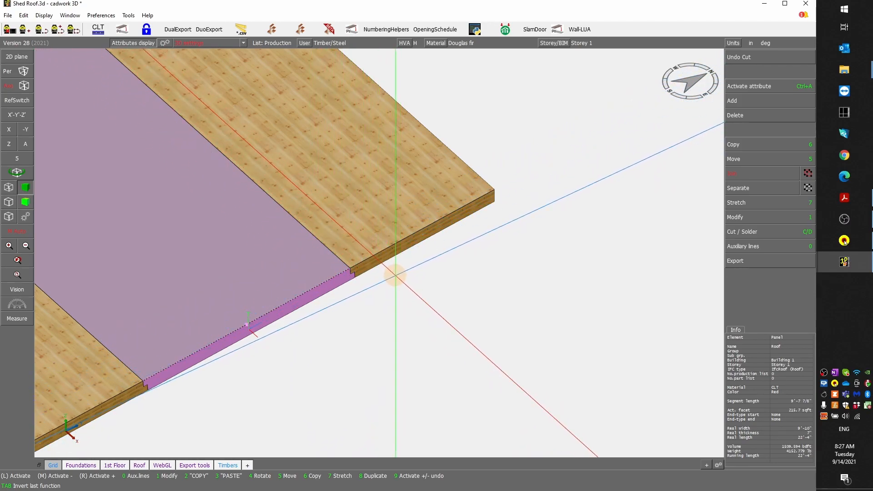
click(383, 253)
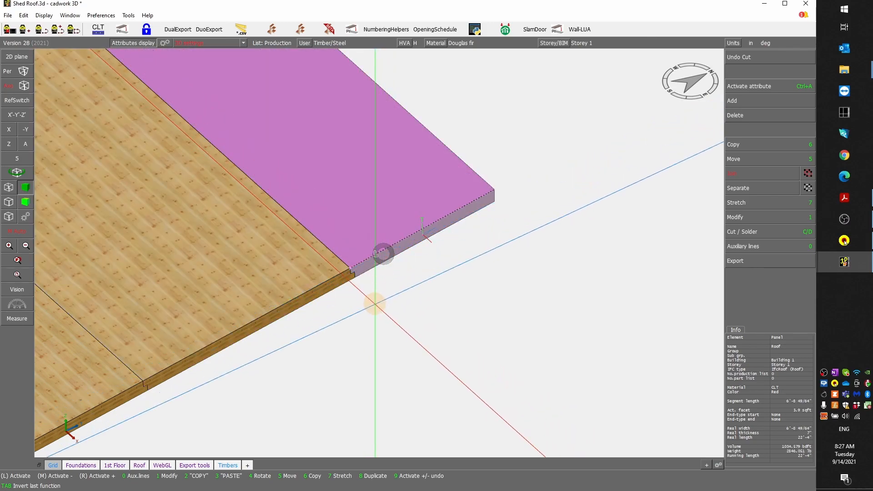
key(1)
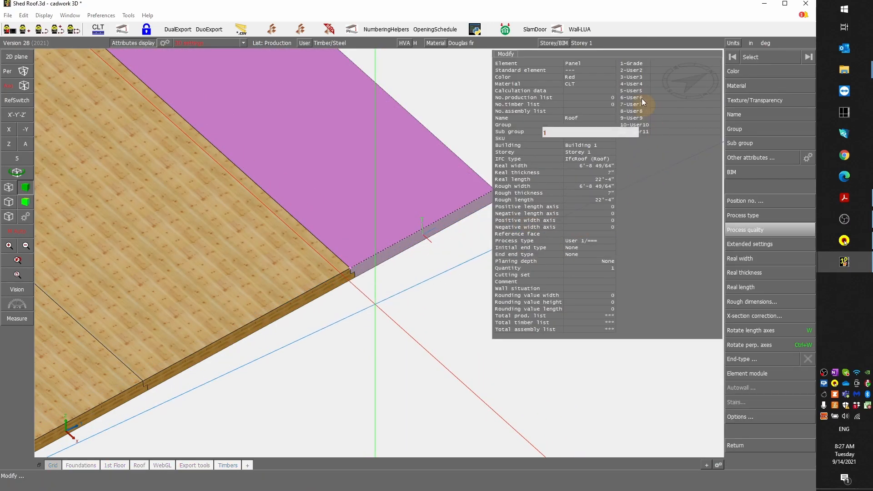
right_click(600, 169)
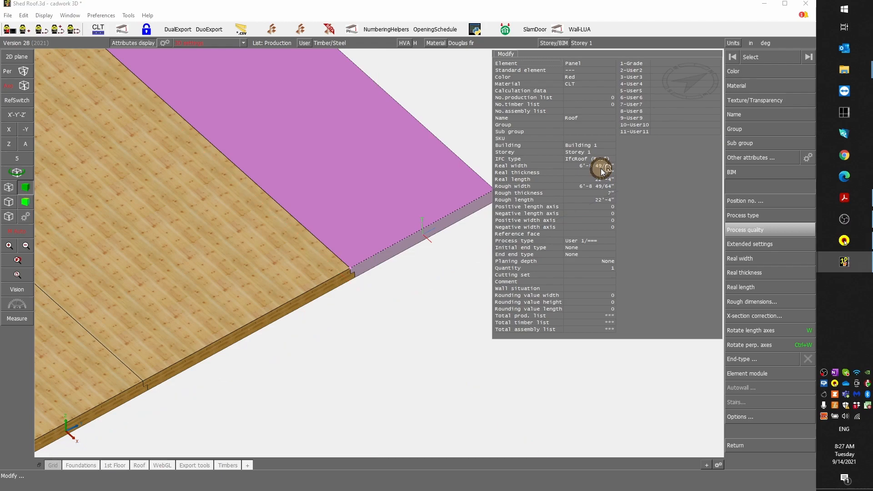
scroll(142, 384, down, 2)
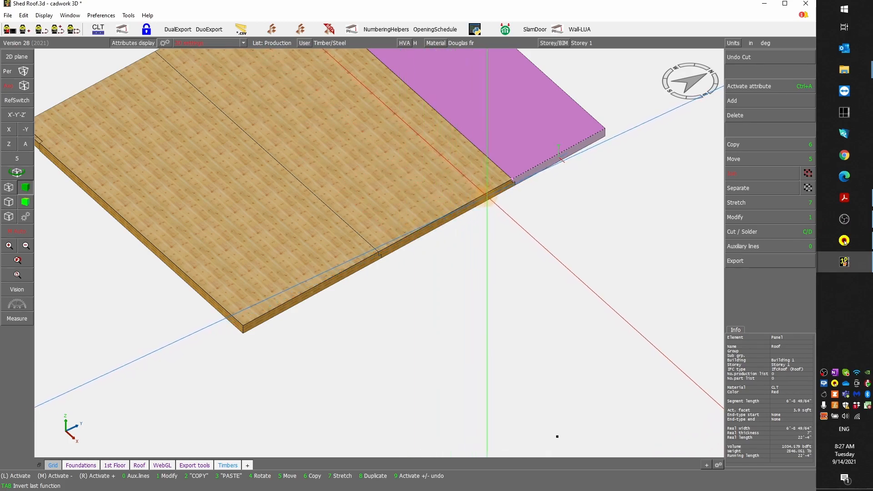
- Stretch the upslope edge of the middle short-side roof panel by 2" along its width
ctrl+middle_drag(494, 206, 379, 253)
ctrl+middle_drag(533, 234, 382, 254)
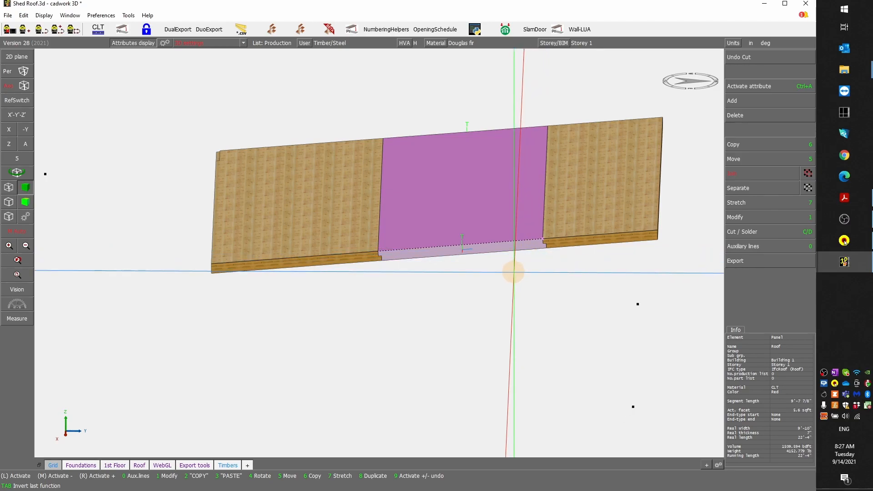
key(7)
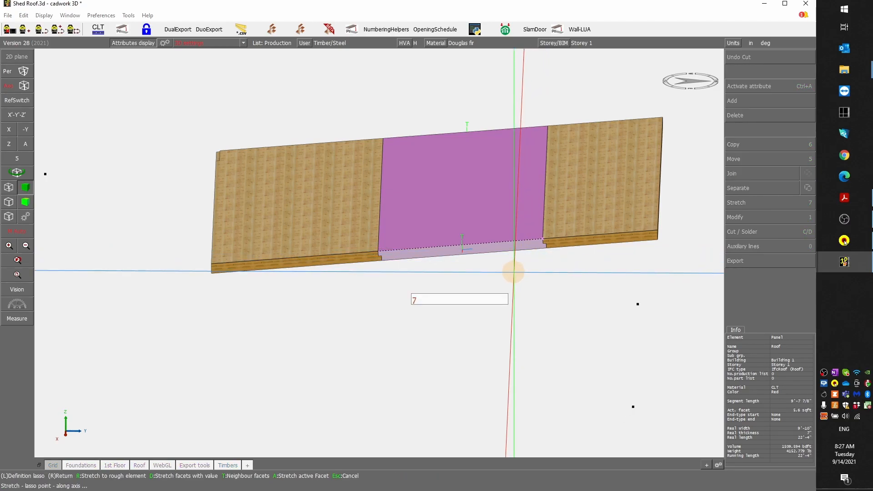
drag(509, 288, 579, 103)
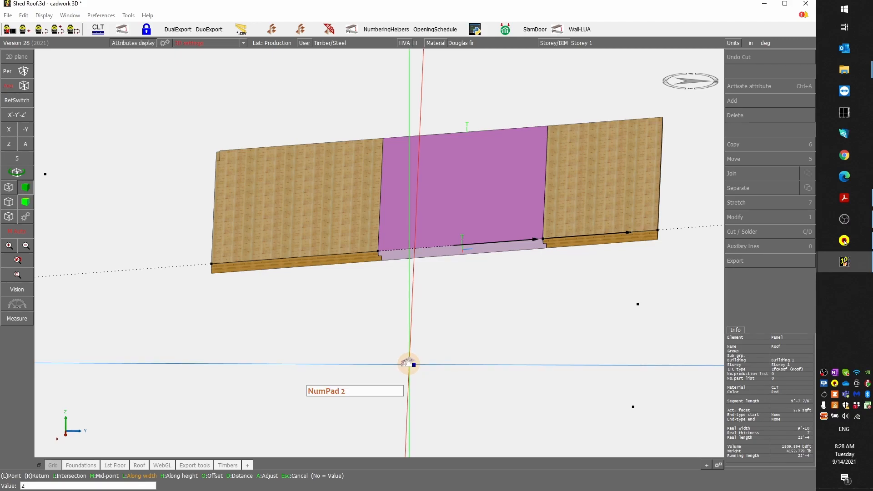
key(Return)
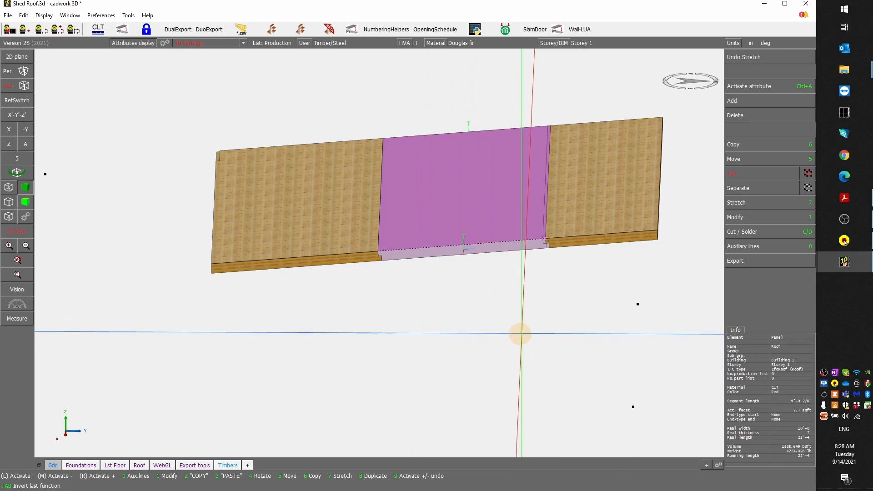
click(533, 315)
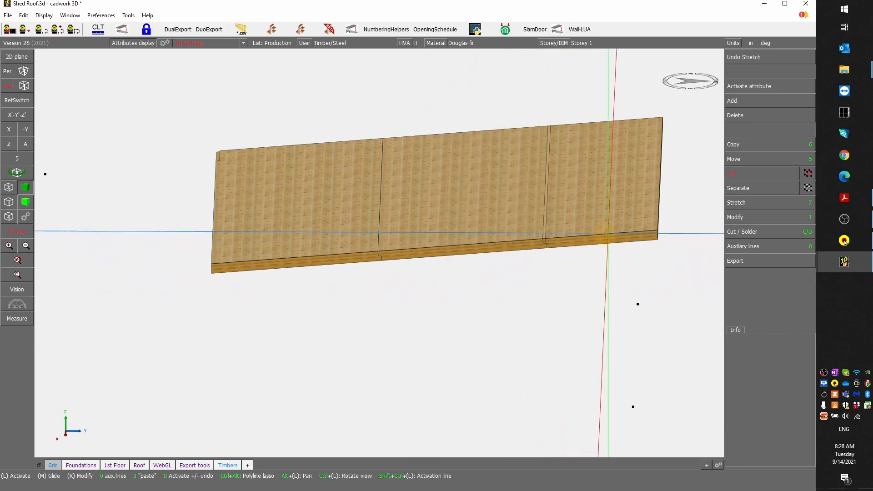
- Move the highest short-side panel 2" upslope along its sloped edge so its lap meets the stretched middle panel
click(628, 232)
scroll(619, 253, up, 5)
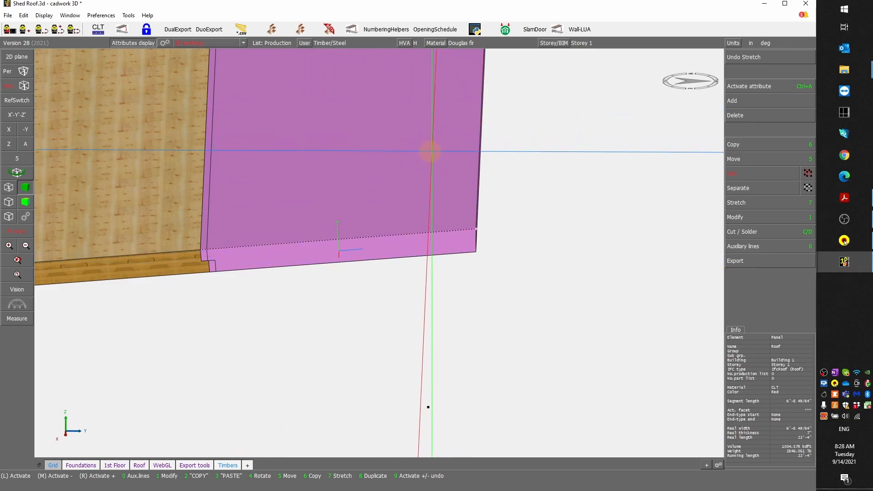
click(407, 236)
click(394, 276)
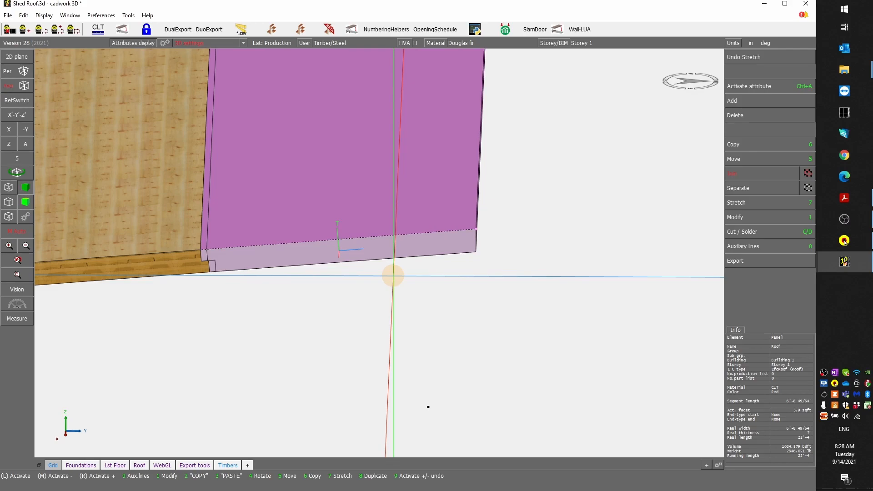
key(5)
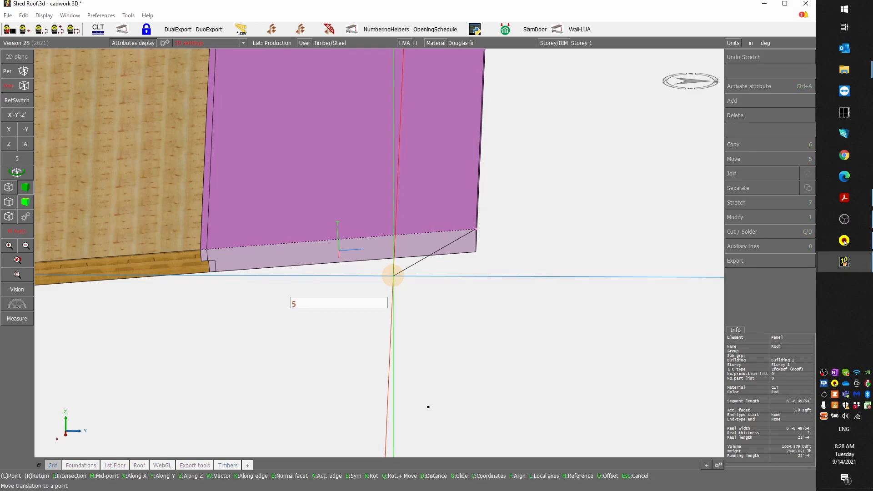
key(k)
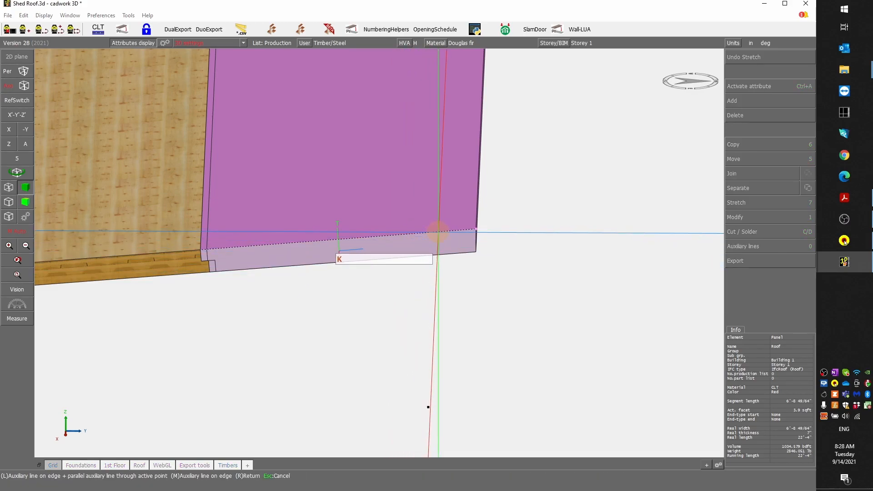
click(438, 232)
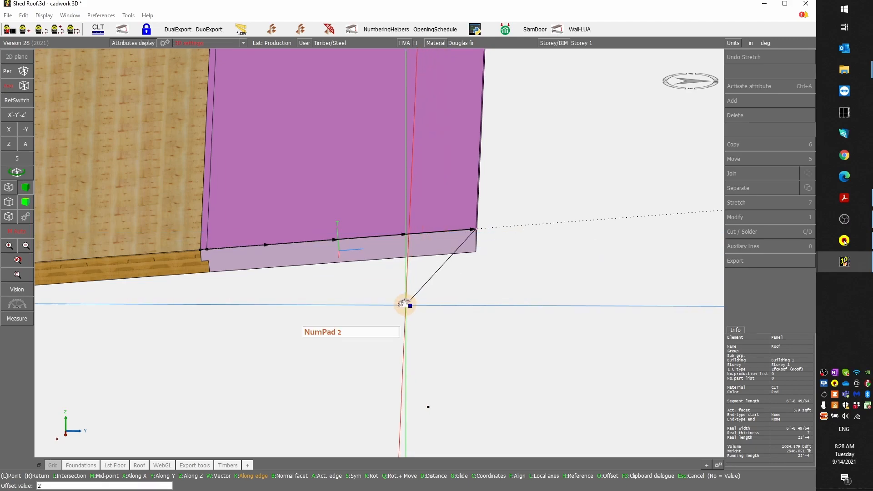
text(2)
key(Return)
scroll(405, 305, up, 6)
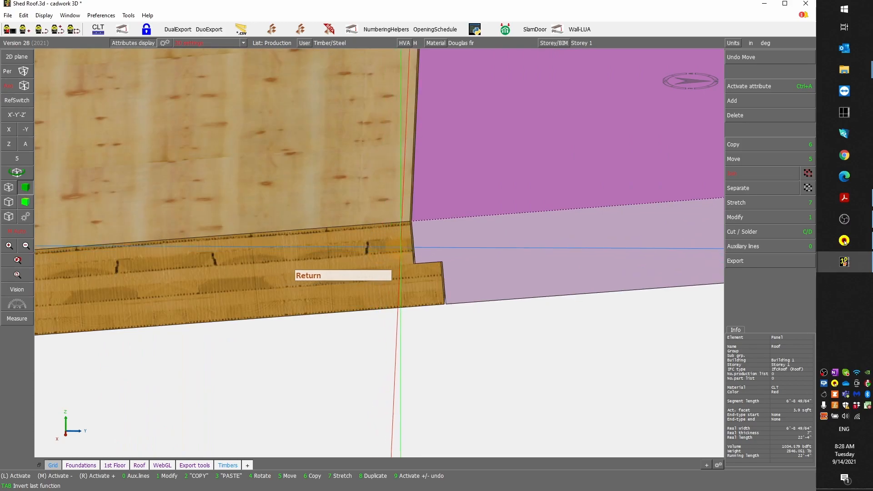
scroll(397, 289, down, 6)
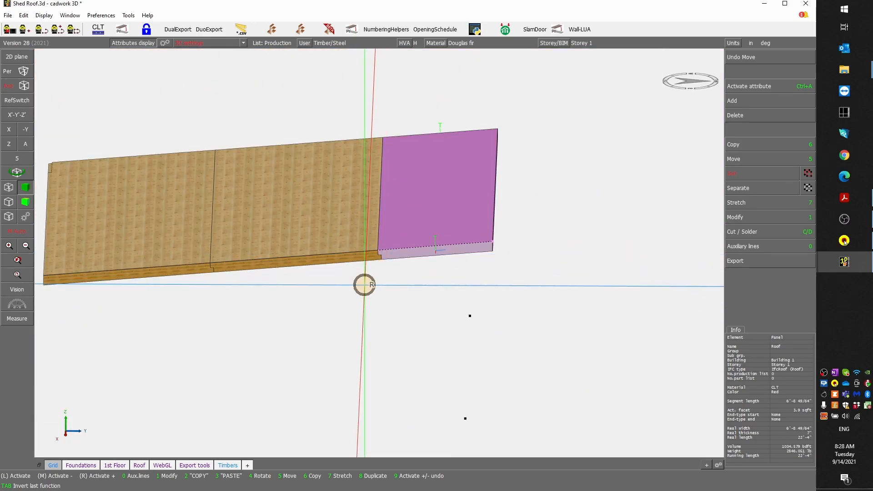
- Show the whole shed model and cut the moved panel's upslope edge flush with the adjoining long roof panel
click(399, 245)
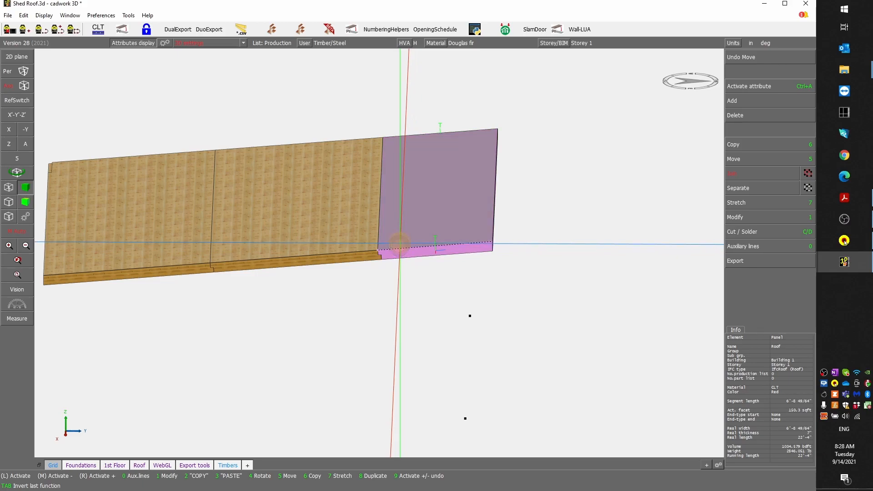
key(j)
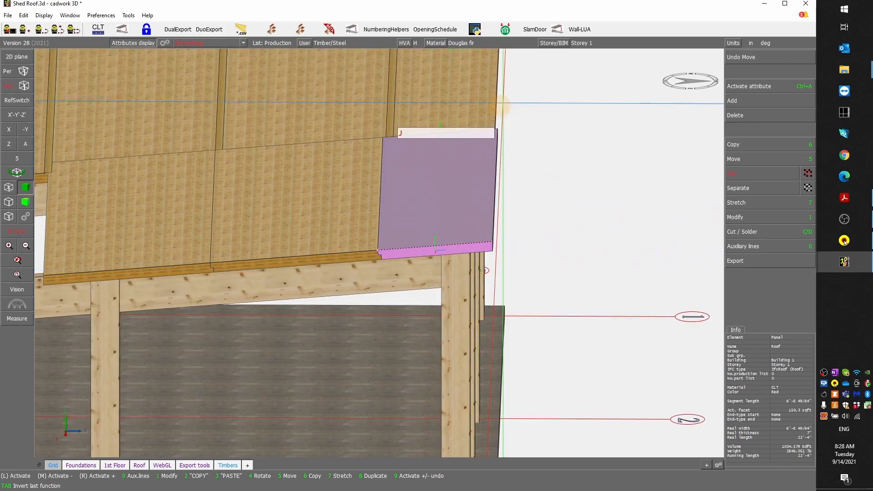
ctrl+drag(526, 125, 376, 254)
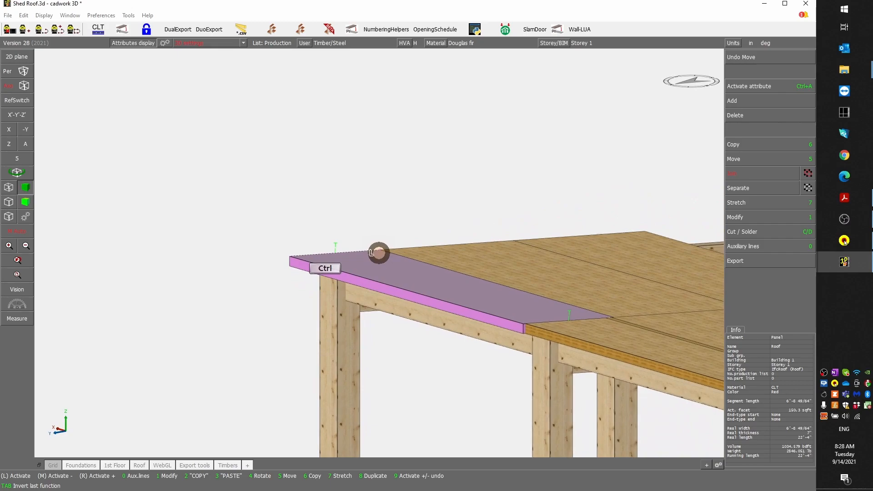
click(385, 255)
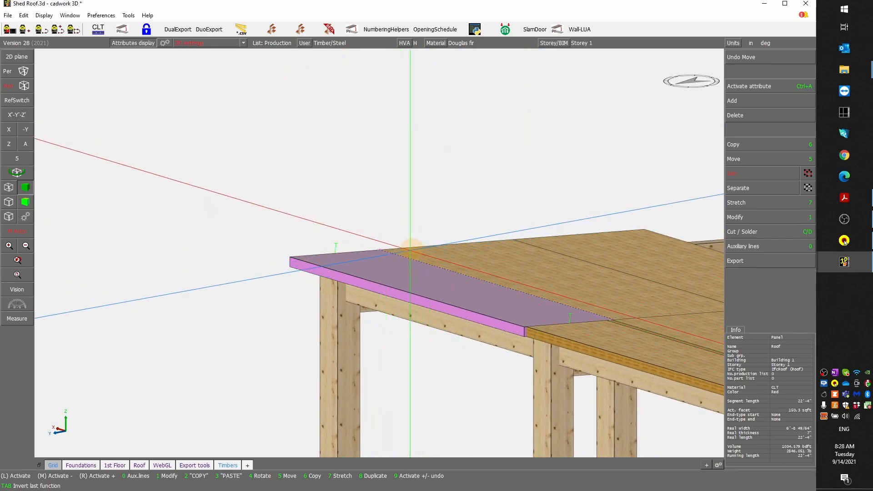
scroll(483, 362, up, 2)
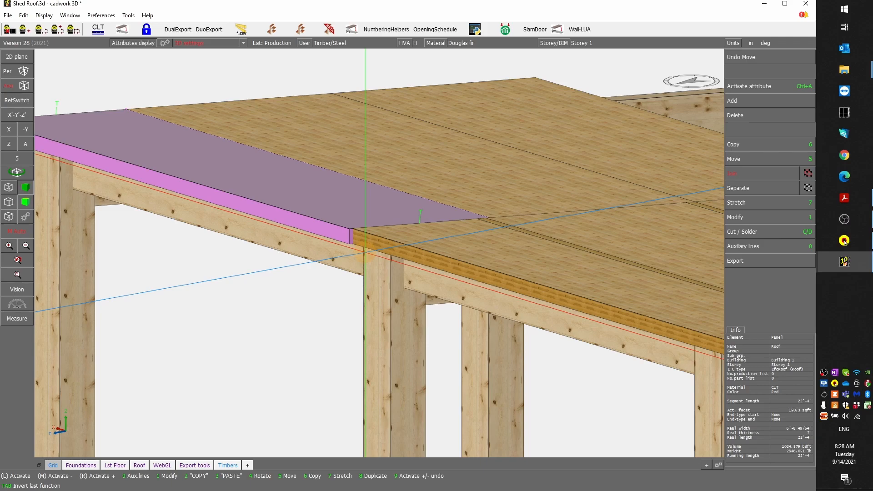
key(c)
click(378, 244)
ctrl+drag(379, 254, 378, 254)
scroll(379, 254, down, 5)
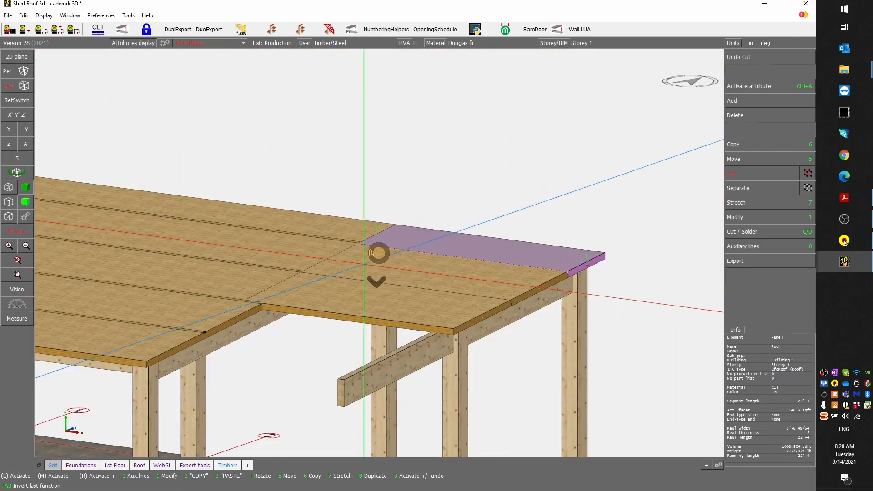
- Activate all roof panels with the same cross-section as the lowest panel to check which ones match
scroll(379, 254, down, 2)
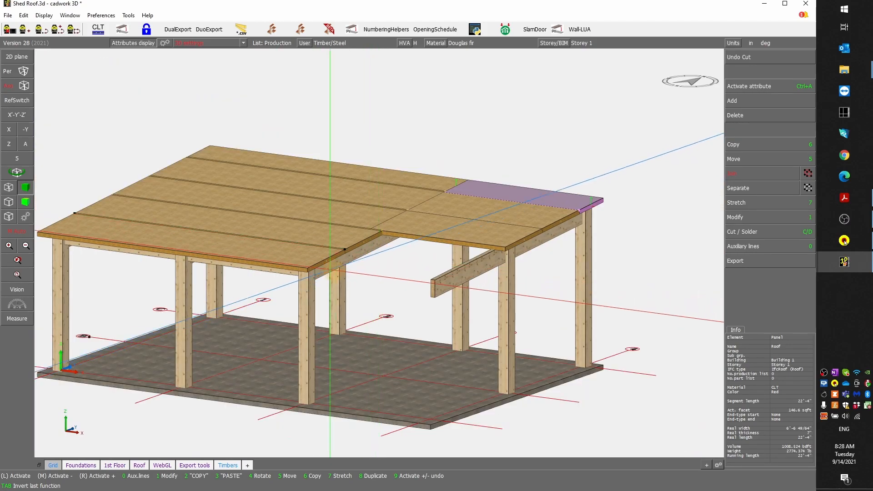
click(309, 258)
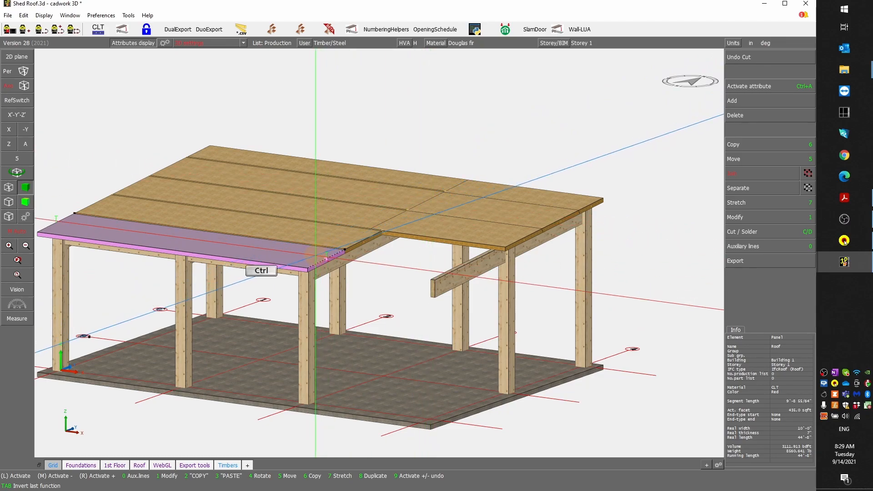
key(ctrl+a)
key(x)
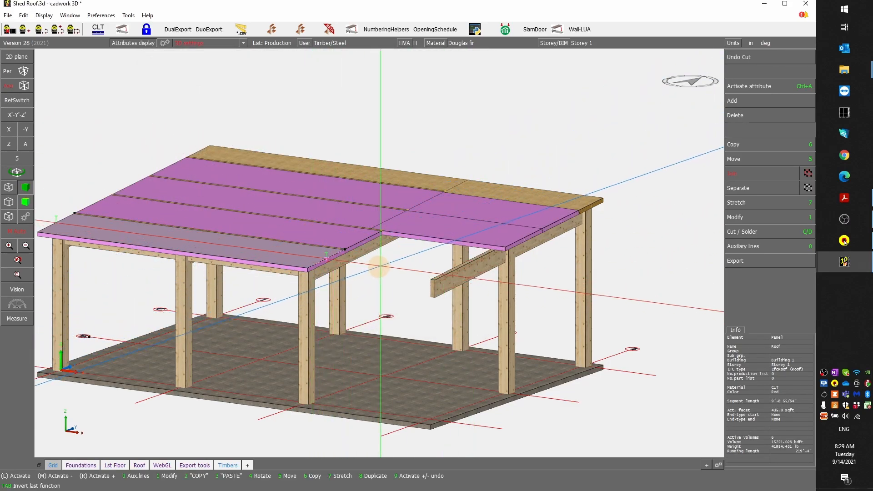
- Activate the post at the outer corner of the short roof section and the panel above it, and isolate both
ctrl+drag(513, 286, 379, 253)
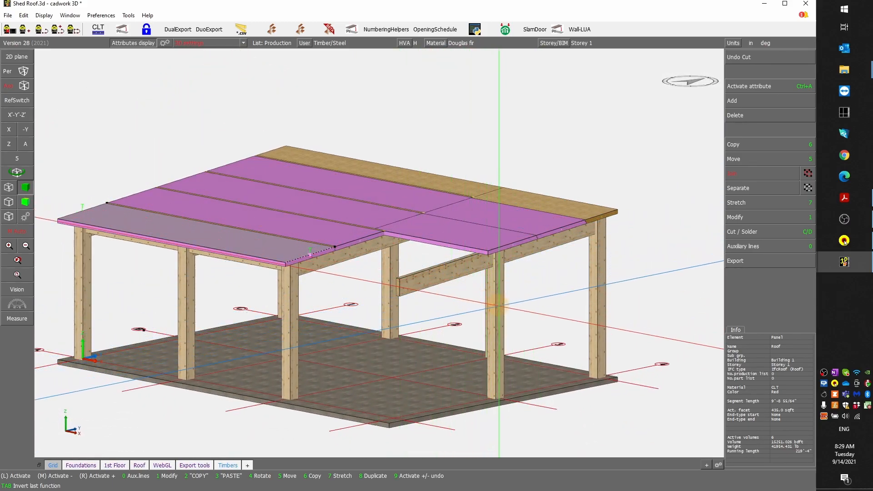
click(495, 302)
right_click(500, 237)
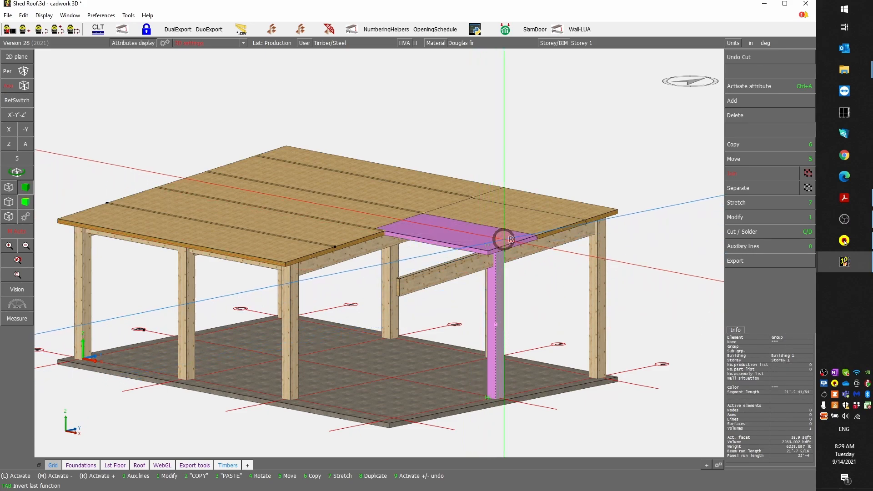
scroll(498, 238, up, 5)
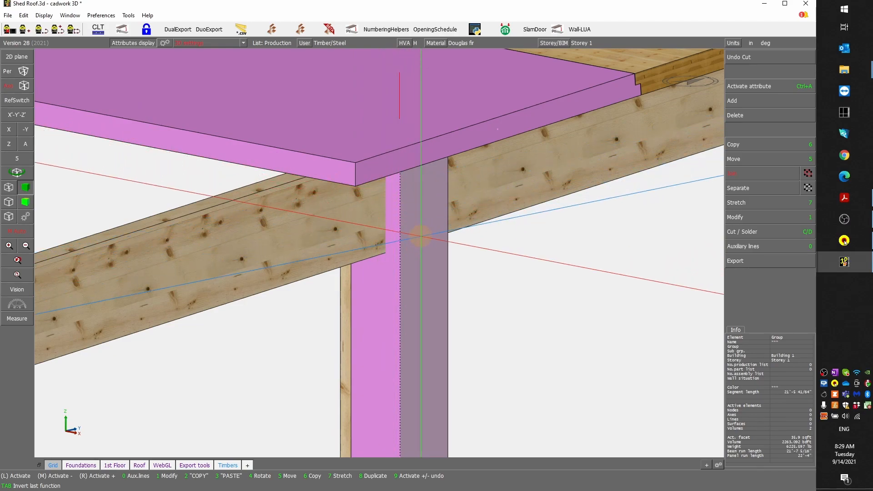
key(KP_Divide)
scroll(381, 266, down, 5)
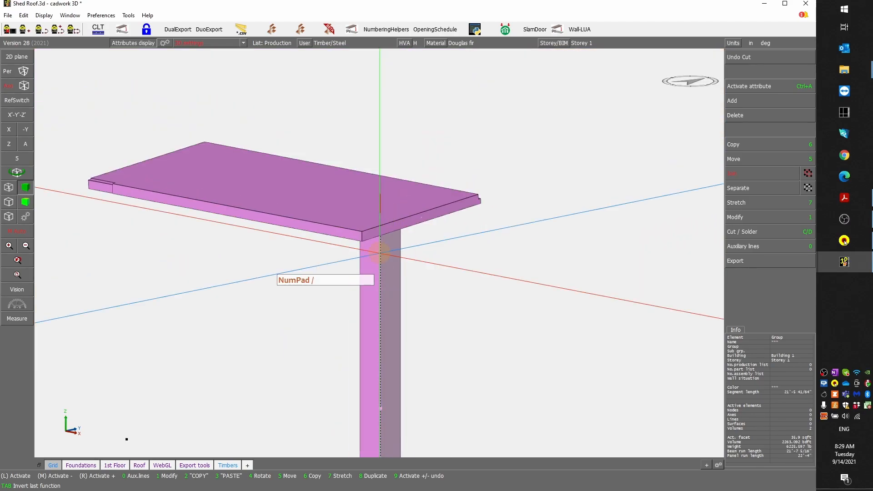
- Activate the isolated post and roof panel, and set up a 2D plan plane perpendicular to Z at the post's foot
scroll(455, 197, down, 3)
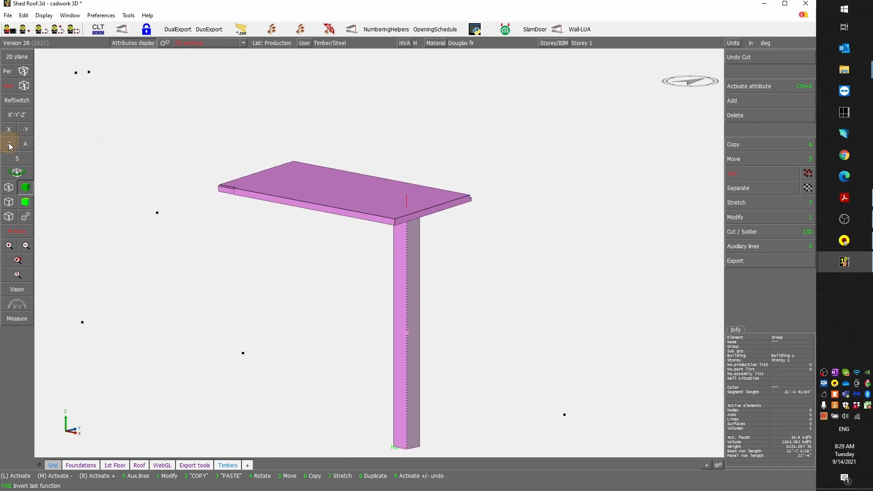
scroll(381, 255, down, 2)
drag(358, 369, 618, 166)
drag(317, 391, 608, 170)
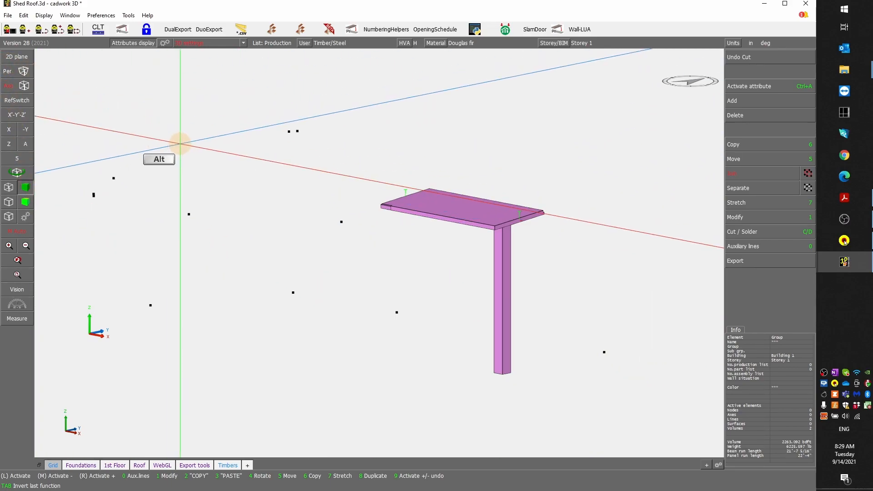
key(alt+z)
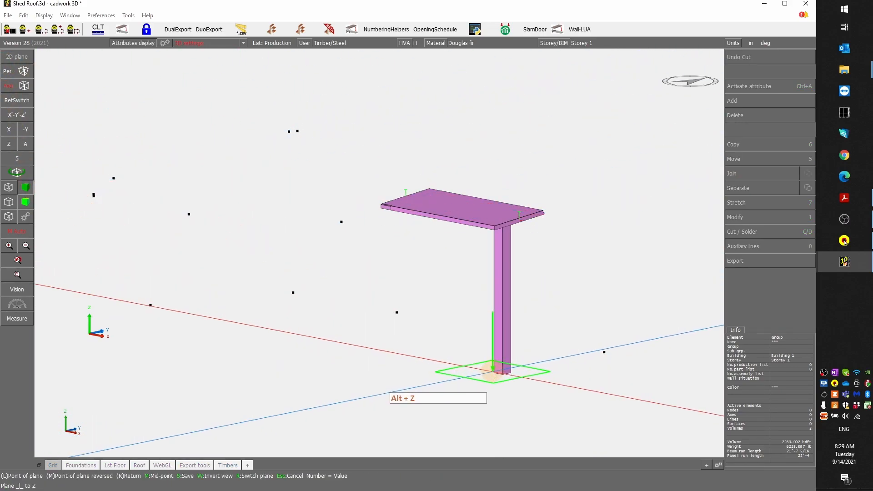
click(492, 370)
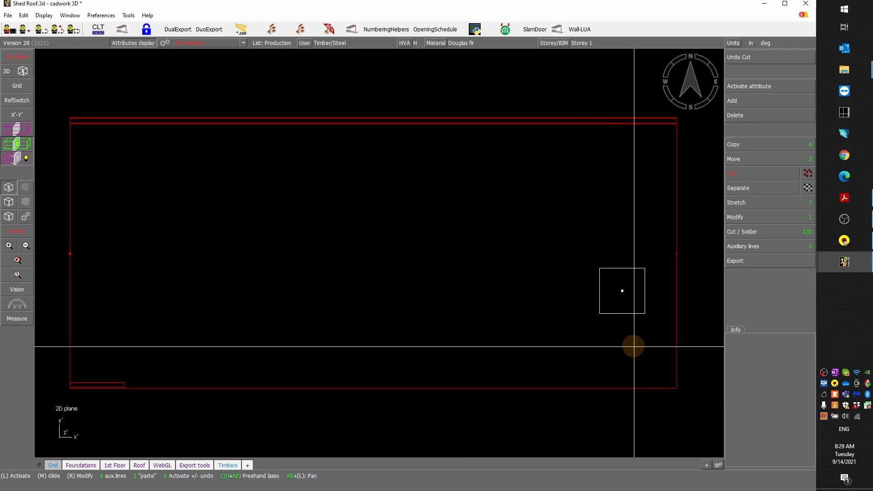
- Add an auxiliary line parallel to the panel's low edge in the plan, with a 24" offset
key(0)
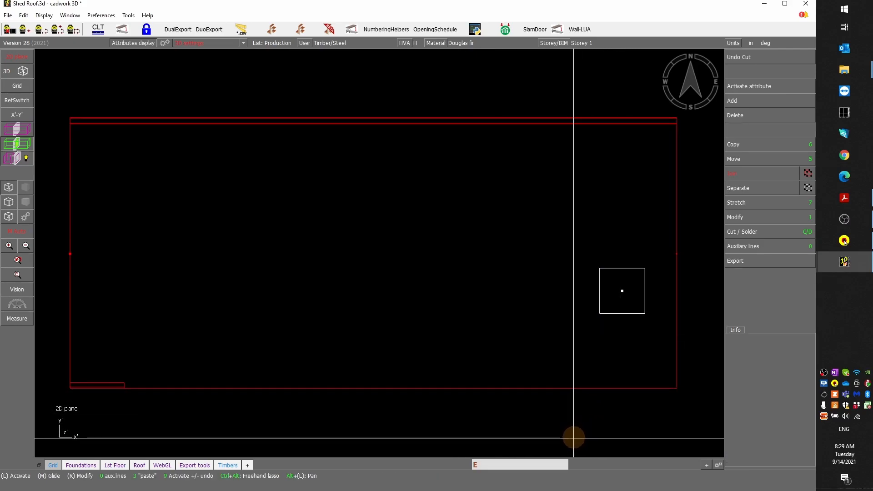
key(p)
click(574, 441)
text(24)
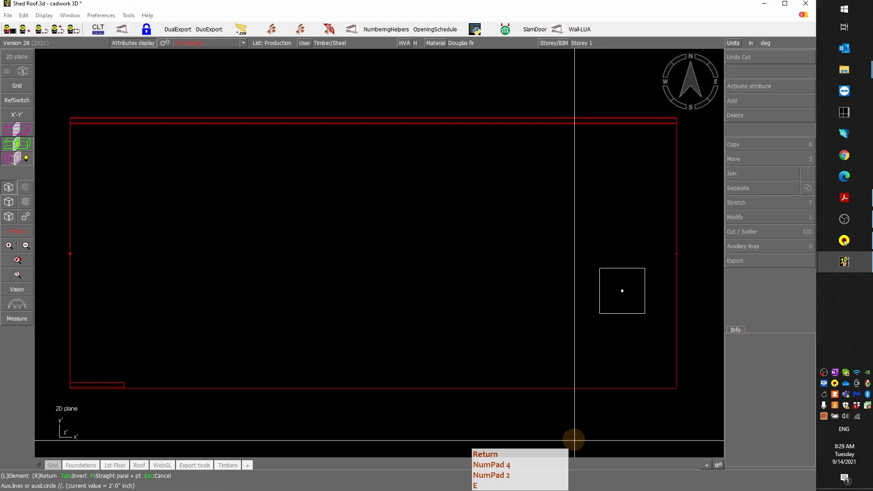
key(Escape)
- Move the post in plan along the vertical direction so its centre sits on the new auxiliary line
click(622, 290)
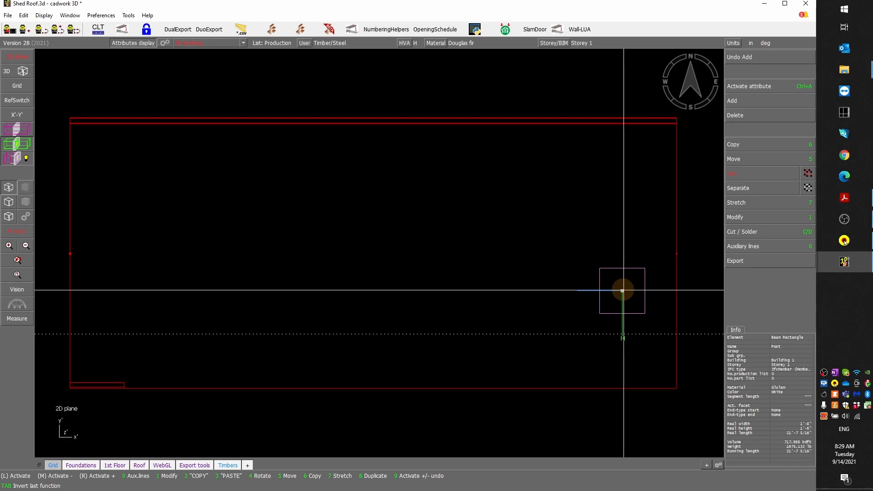
key(5)
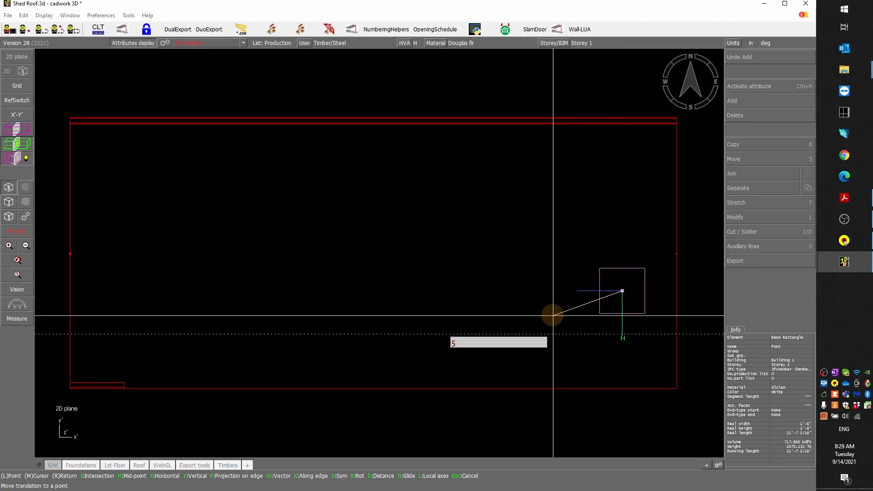
key(y)
click(622, 333)
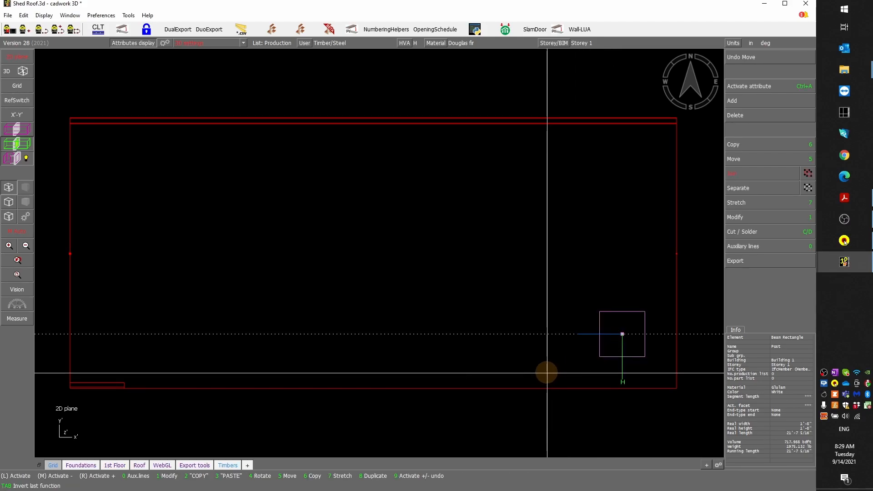
- Return to 3D, activate the post and the roof panel, and run a collision check between them
click(24, 74)
ctrl+middle_drag(495, 250, 378, 254)
scroll(466, 224, up, 5)
ctrl+middle_drag(415, 225, 422, 243)
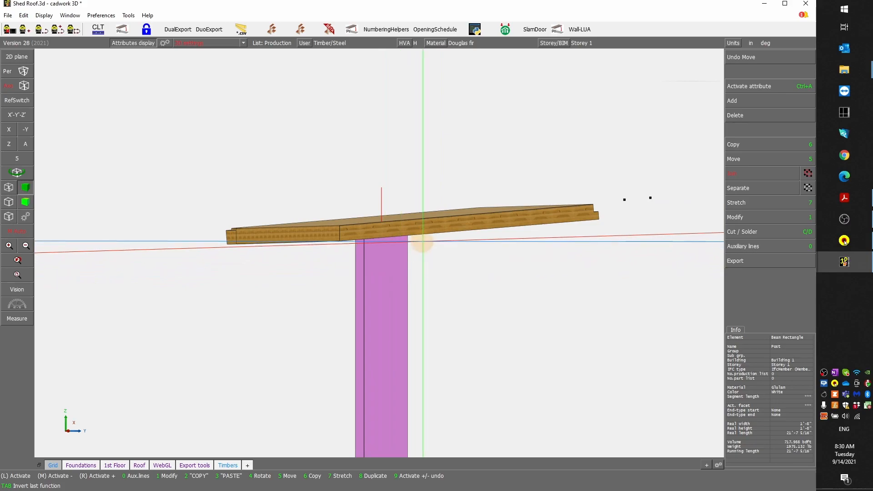
scroll(376, 257, down, 4)
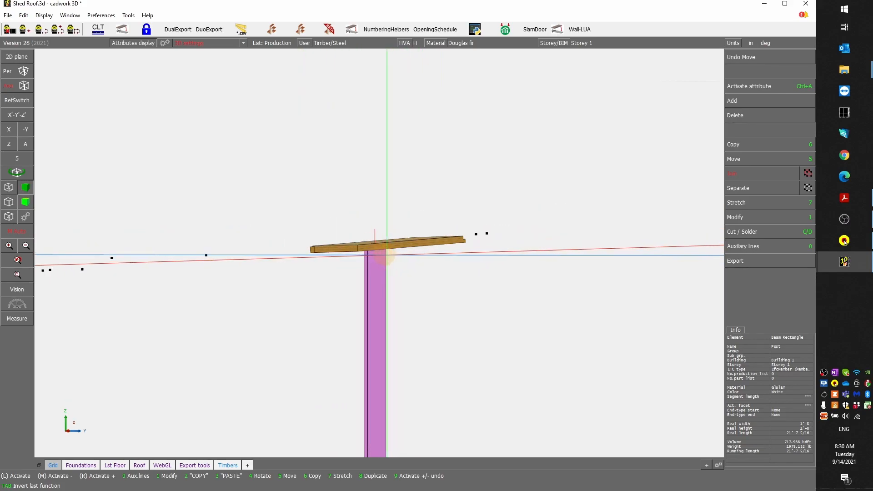
click(376, 276)
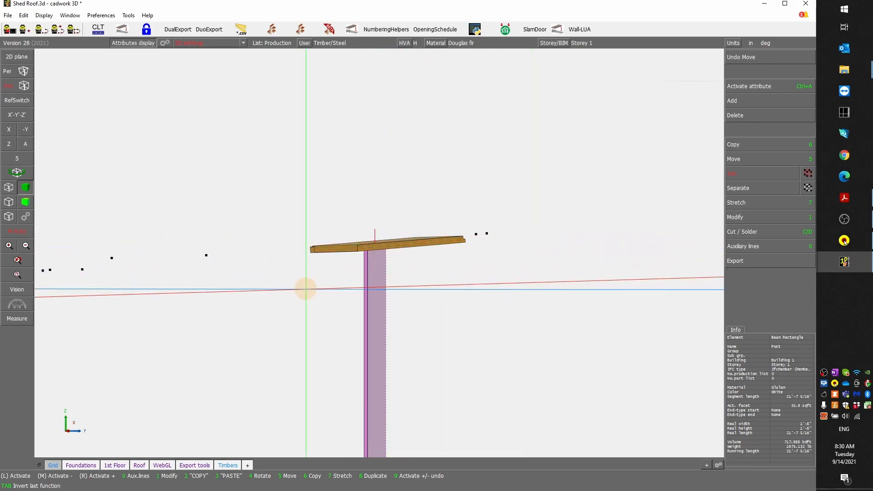
scroll(385, 236, down, 4)
click(513, 177)
click(390, 263)
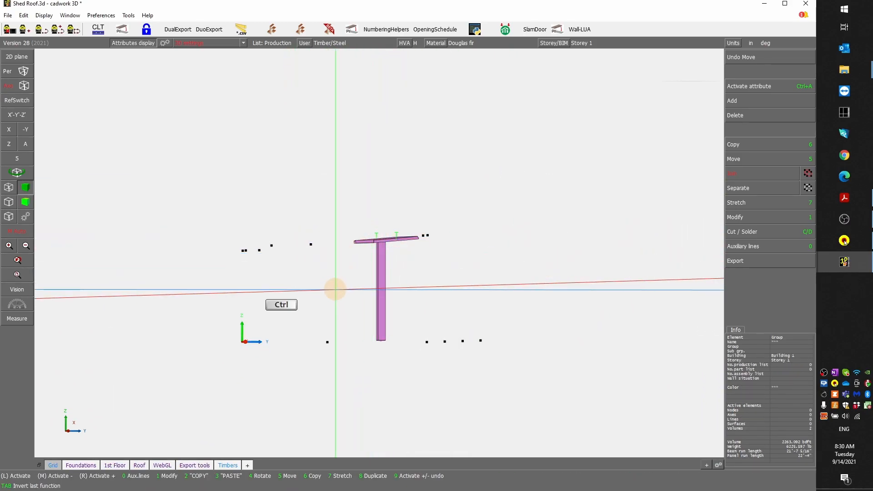
key(ctrl+k)
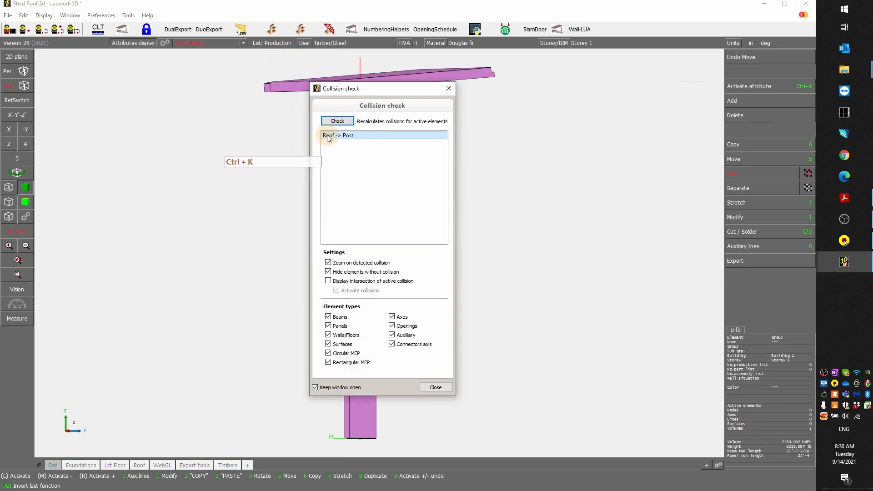
click(433, 387)
- Cut the post's top flush with the underside of the roof panel and show the whole shed model
click(357, 410)
ctrl+middle_drag(385, 286, 379, 253)
scroll(389, 215, down, 2)
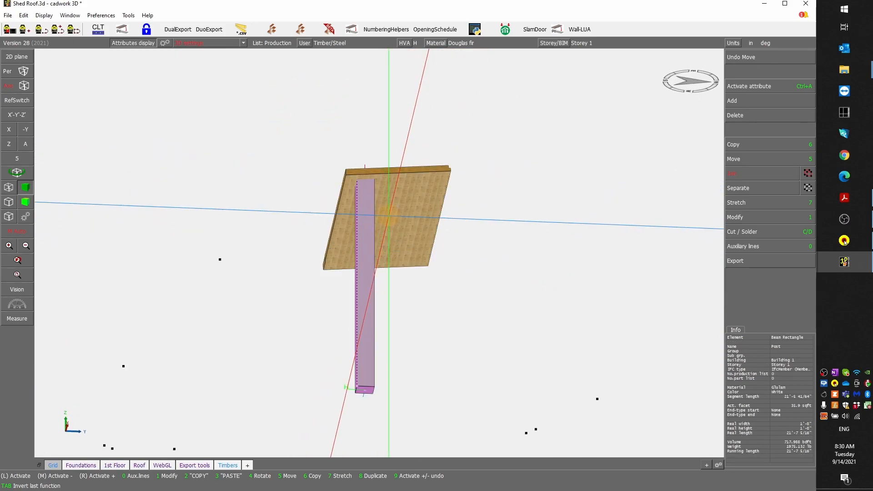
key(c)
click(416, 204)
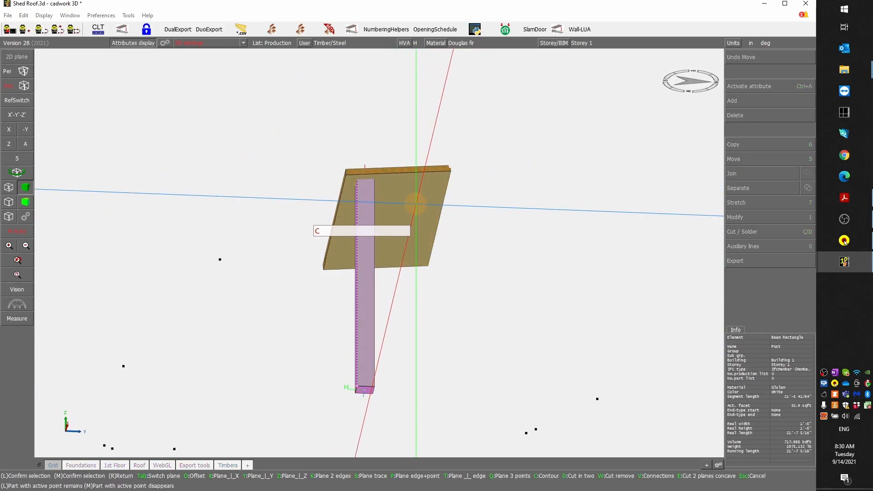
ctrl+middle_drag(415, 203, 379, 253)
key(j)
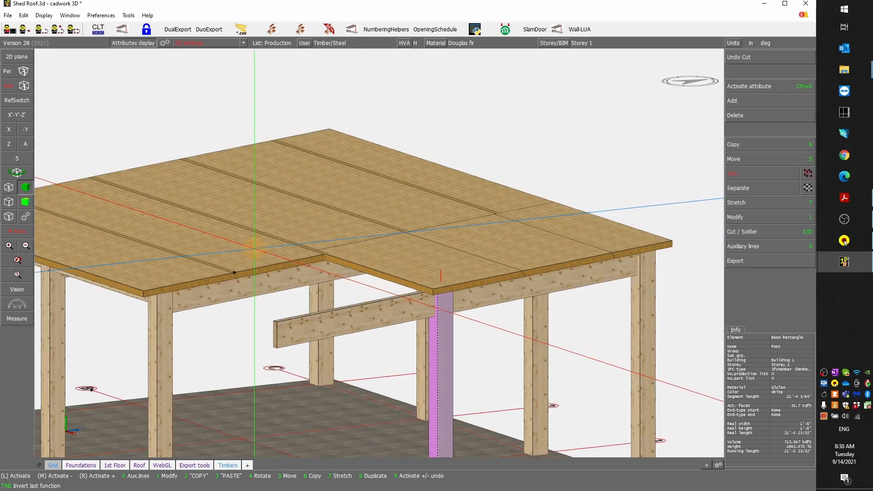
- Cut the sloped girt at the face of the moved corner post, removing the piece that projects beyond it
click(623, 273)
ctrl+drag(616, 284, 378, 253)
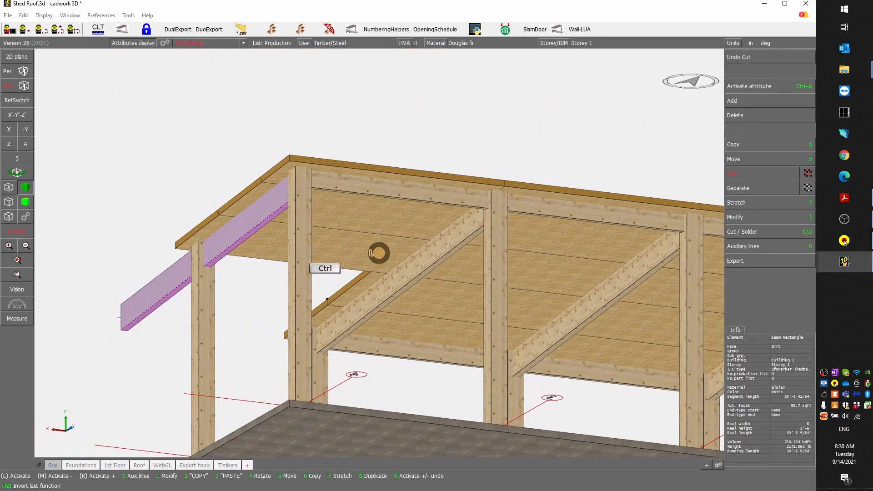
key(c)
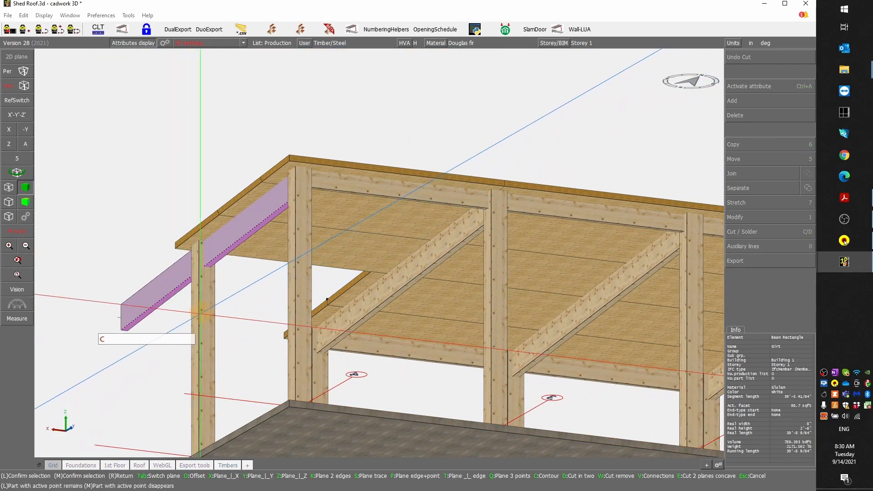
click(205, 293)
ctrl+drag(155, 283, 381, 253)
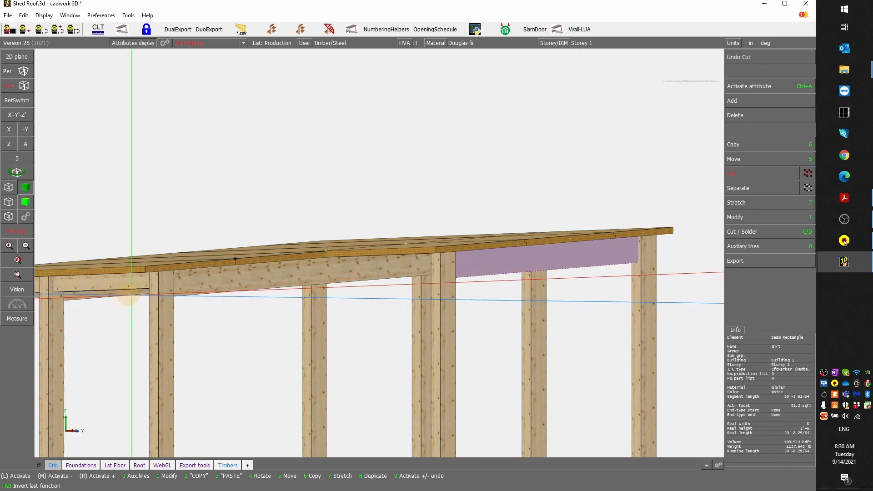
- Activate all elements with the same material as the highest short-side roof panel and hide them
ctrl+drag(357, 289, 379, 253)
click(572, 151)
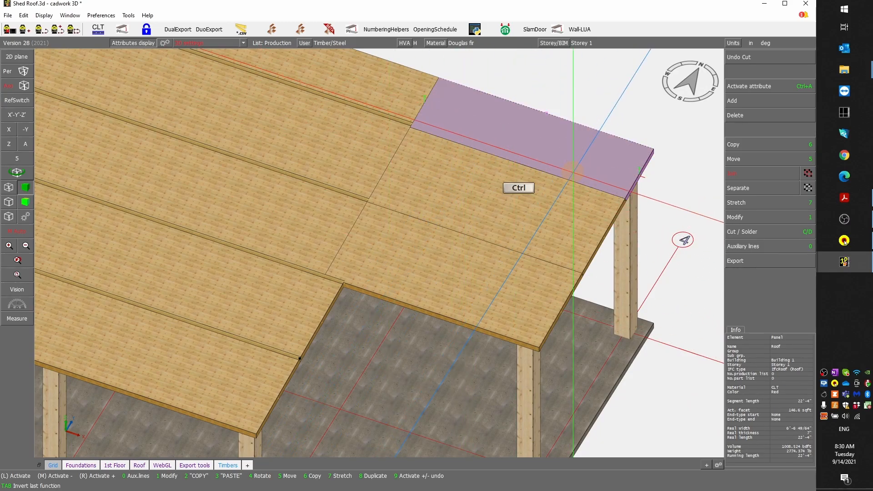
key(ctrl+a)
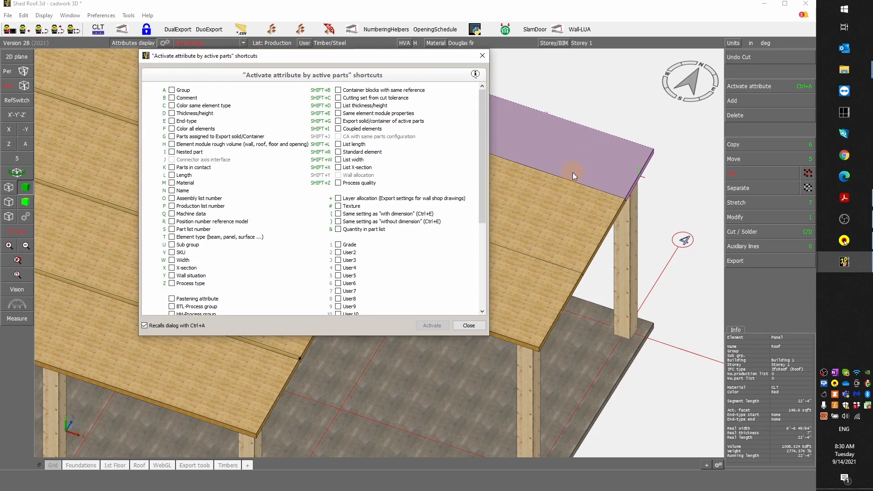
key(m)
key(KP_Multiply)
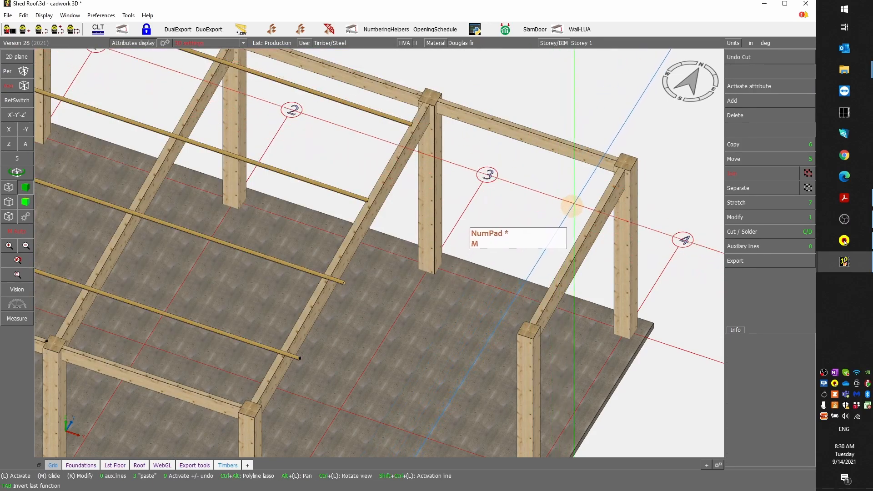
- Copy the high-side purlin between grid lines 3 and 4 to the midpoint of the moved corner post's inner top edge
scroll(570, 209, up, 10)
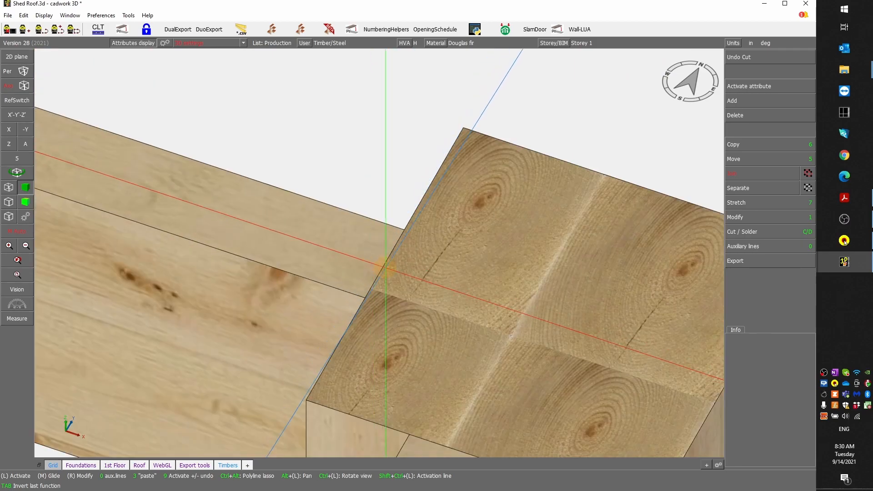
click(381, 261)
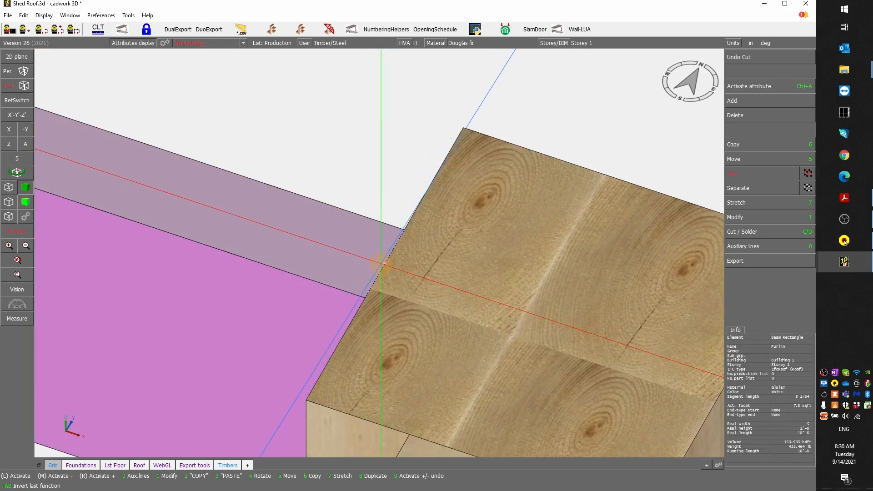
scroll(384, 264, down, 10)
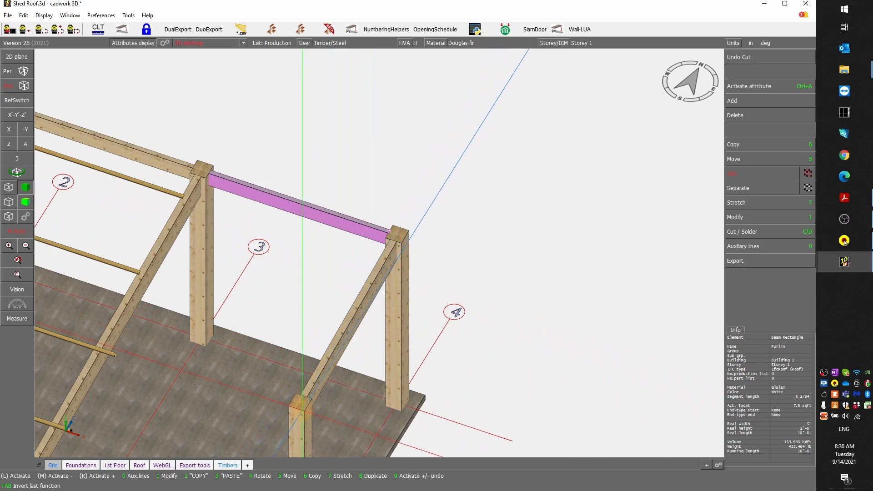
scroll(298, 411, up, 2)
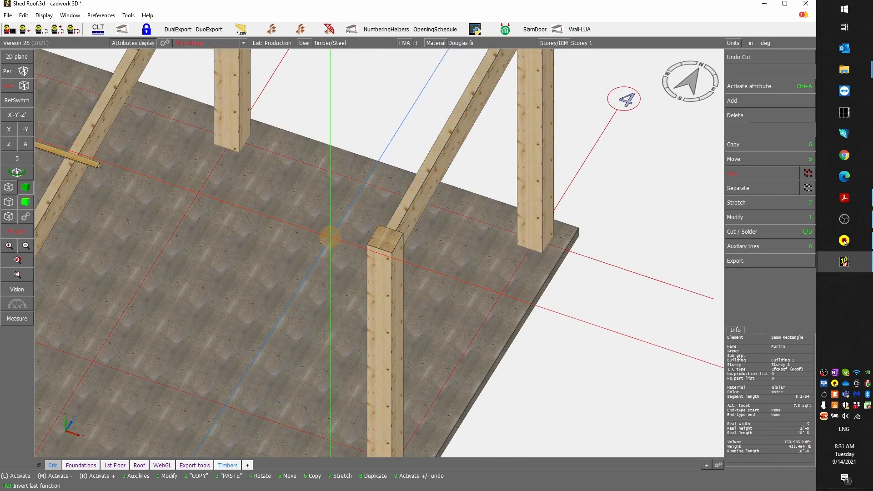
key(6)
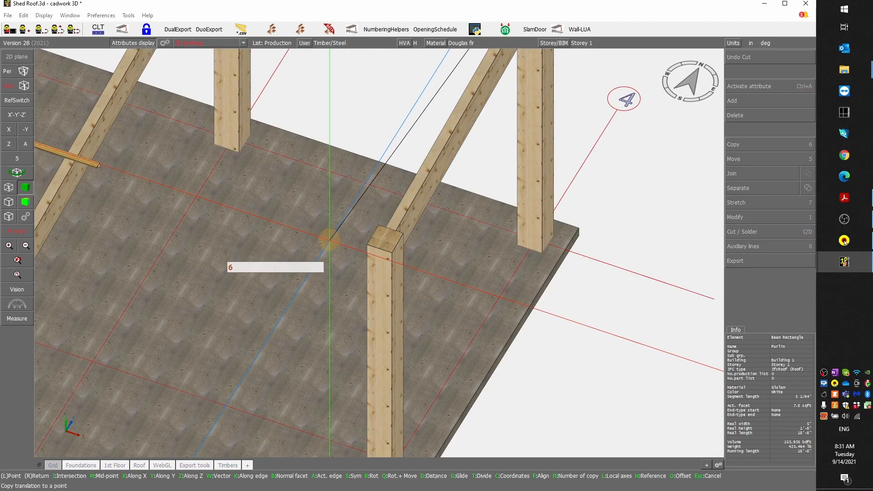
key(m)
scroll(379, 236, up, 2)
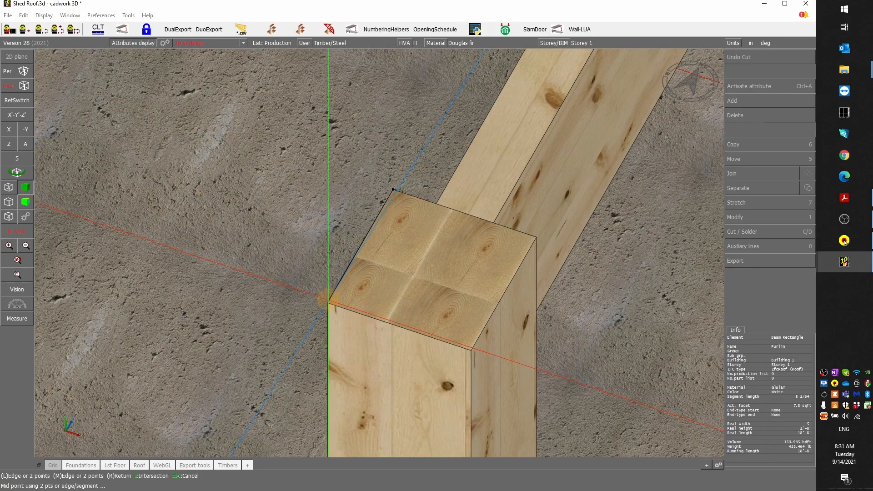
scroll(403, 253, down, 5)
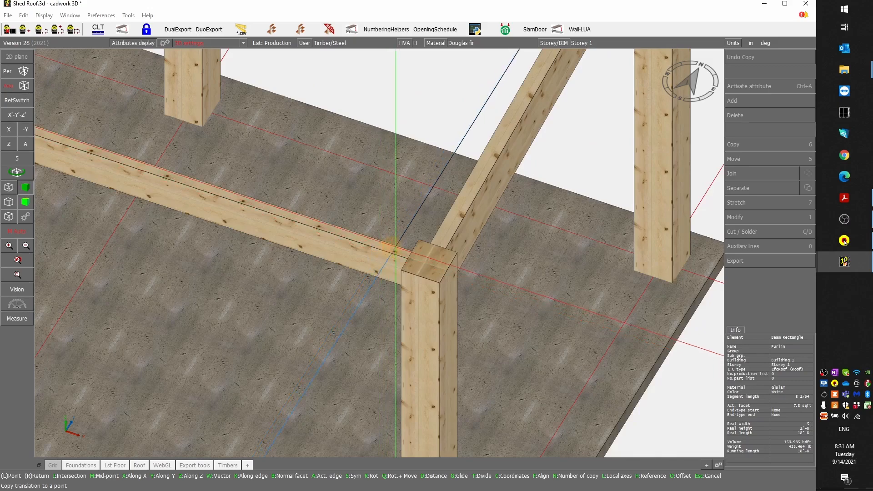
scroll(337, 266, down, 2)
scroll(137, 223, up, 4)
click(361, 253)
- Stretch the copied purlin's end at grid line 3 to the face of the sloped girt and deactivate it
scroll(361, 253, down, 4)
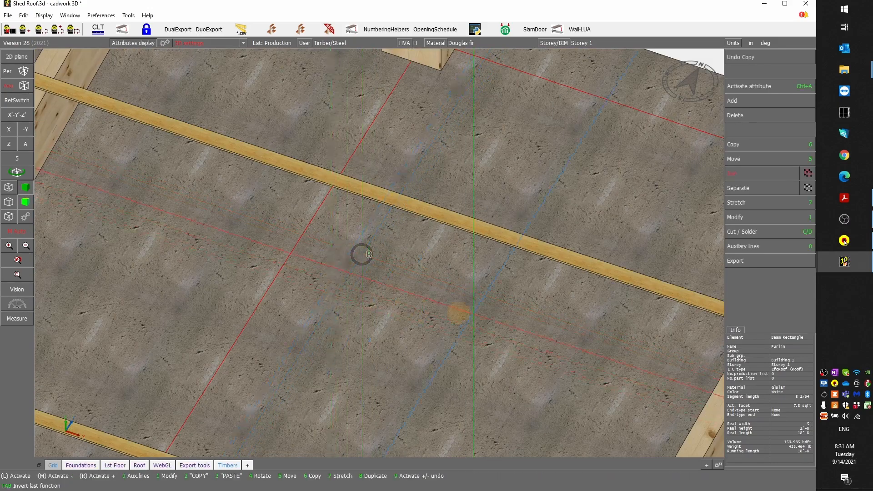
scroll(392, 222, up, 4)
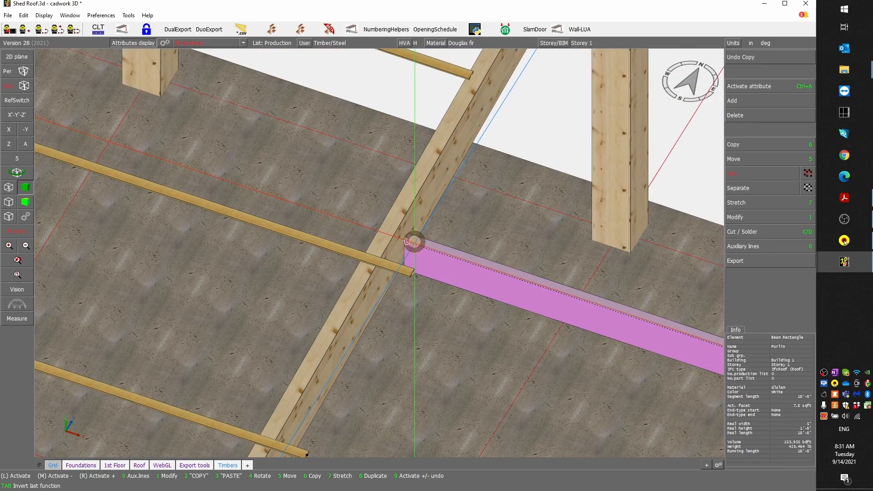
scroll(414, 242, down, 4)
scroll(402, 137, up, 3)
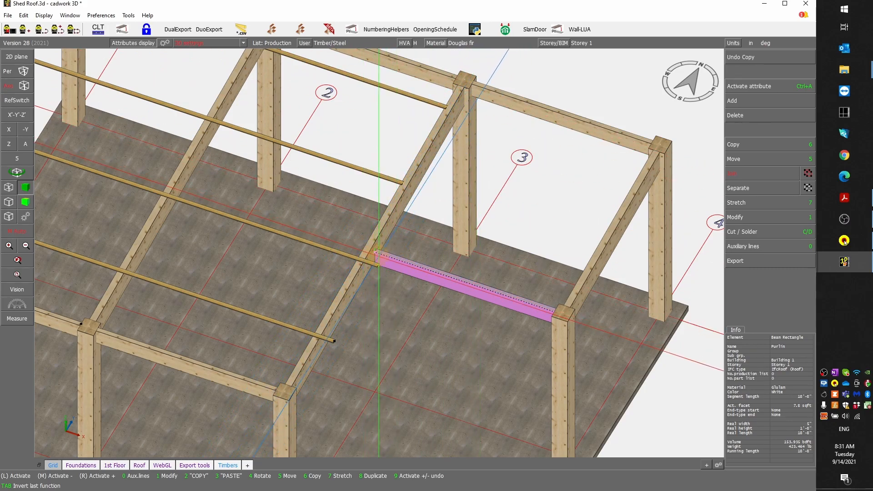
scroll(378, 257, down, 3)
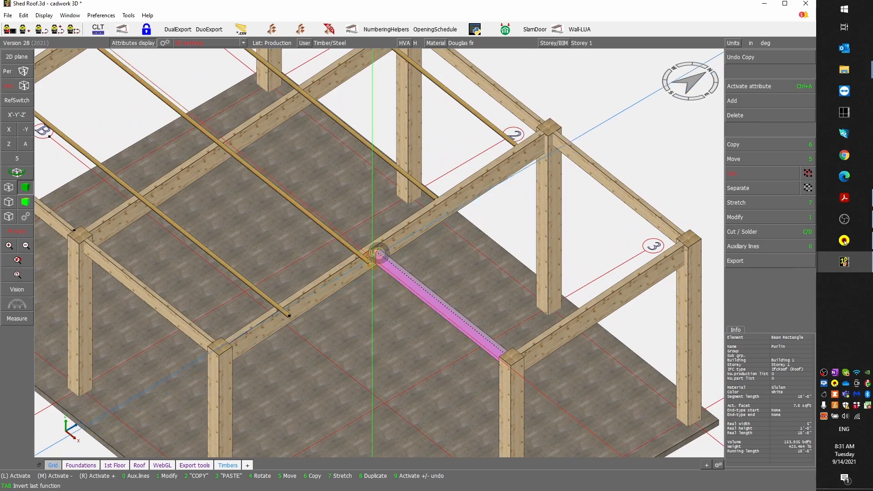
scroll(377, 251, up, 6)
key(7)
drag(376, 314, 465, 200)
scroll(400, 232, up, 5)
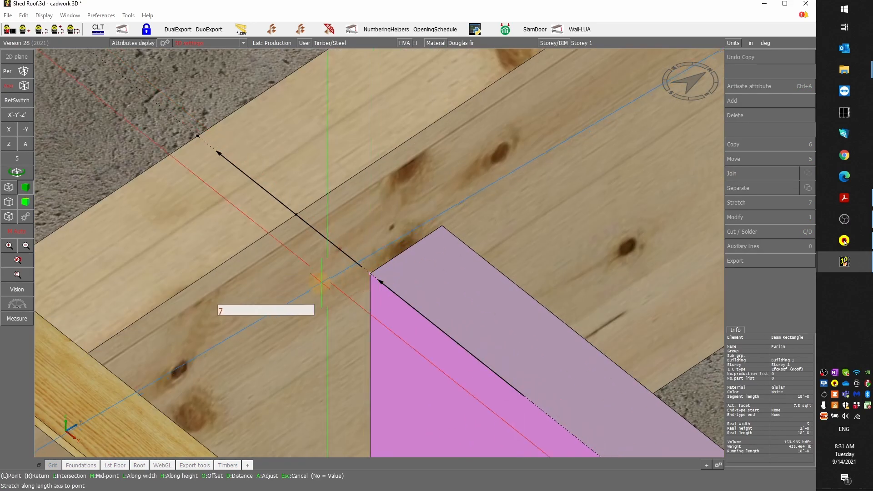
click(297, 214)
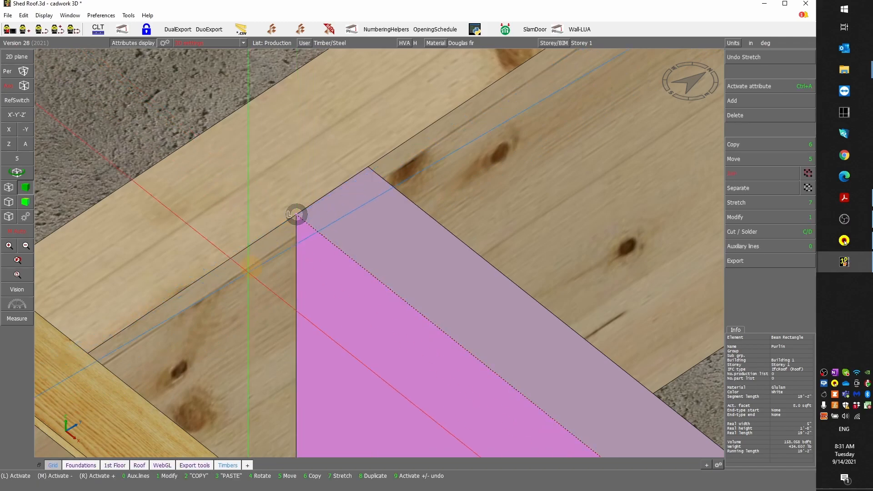
scroll(376, 267, down, 3)
scroll(403, 222, down, 5)
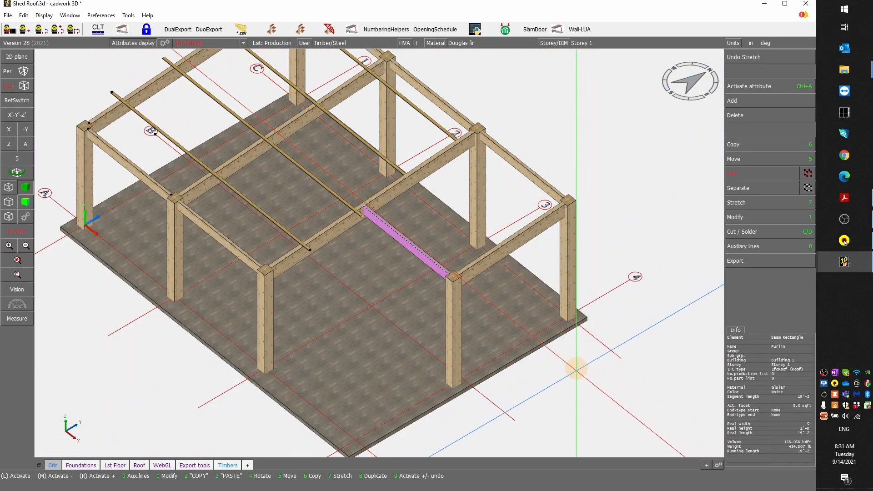
click(581, 394)
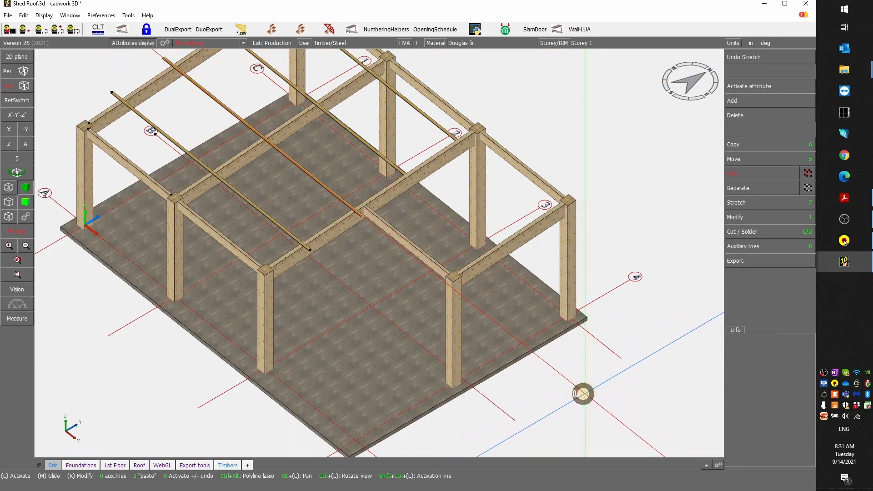
- Add midpoints on the top edges of the high-side purlin and the copied purlin between grid lines 3 and 4
scroll(503, 203, up, 2)
ctrl+drag(369, 257, 378, 253)
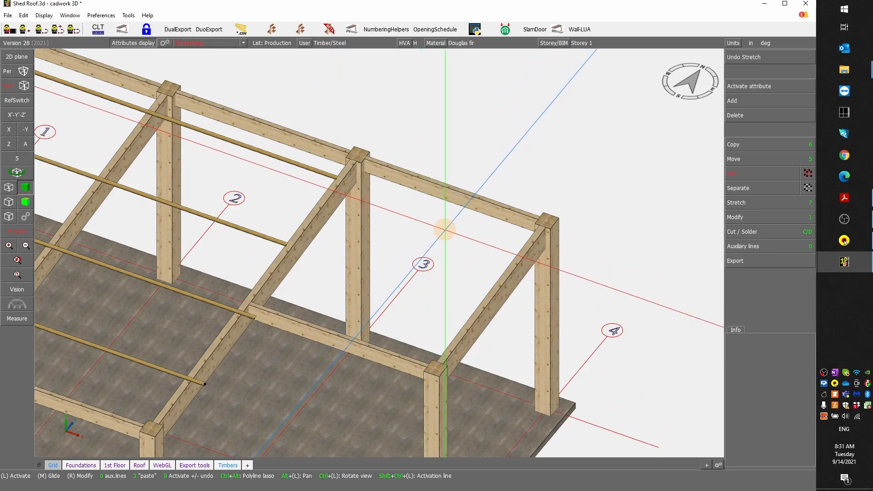
key(m)
scroll(479, 221, up, 3)
click(503, 220)
scroll(356, 262, down, 3)
scroll(356, 263, down, 1)
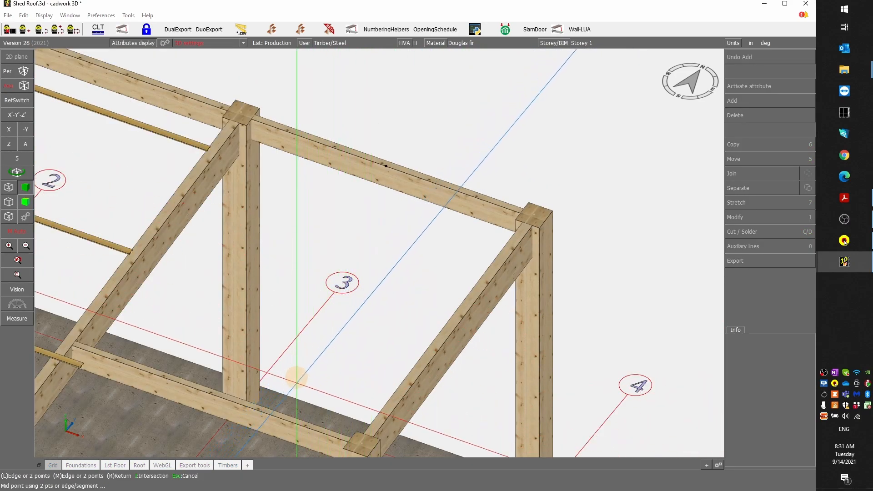
scroll(297, 415, up, 2)
scroll(493, 122, down, 1)
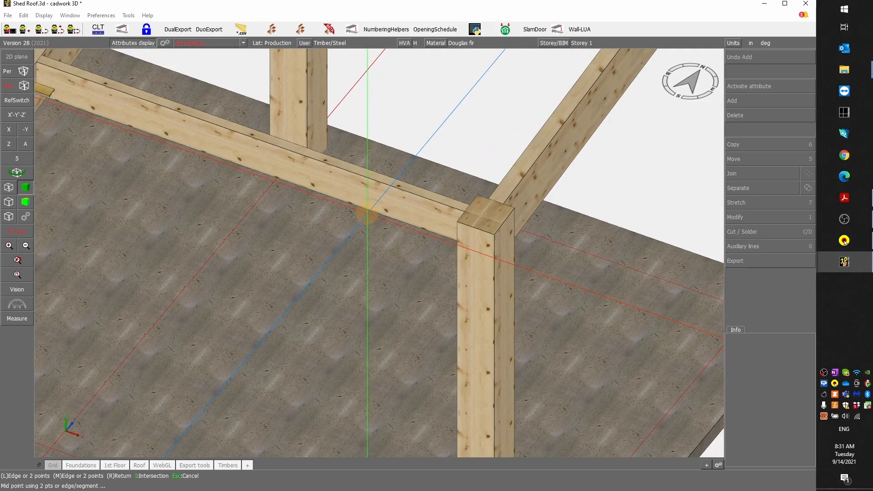
ctrl+middle_drag(378, 253, 273, 292)
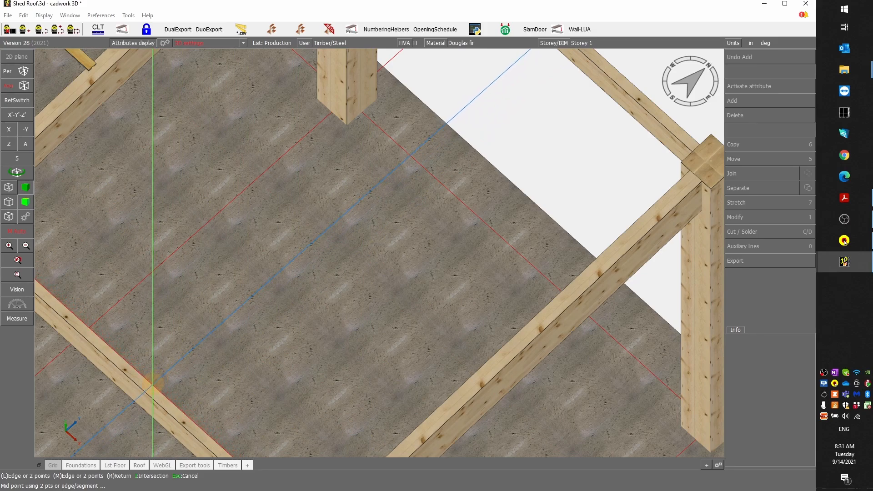
scroll(391, 232, down, 5)
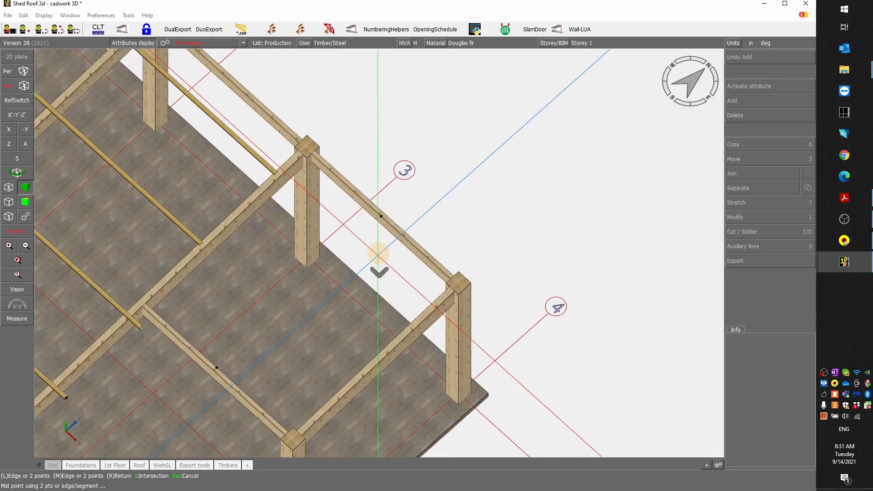
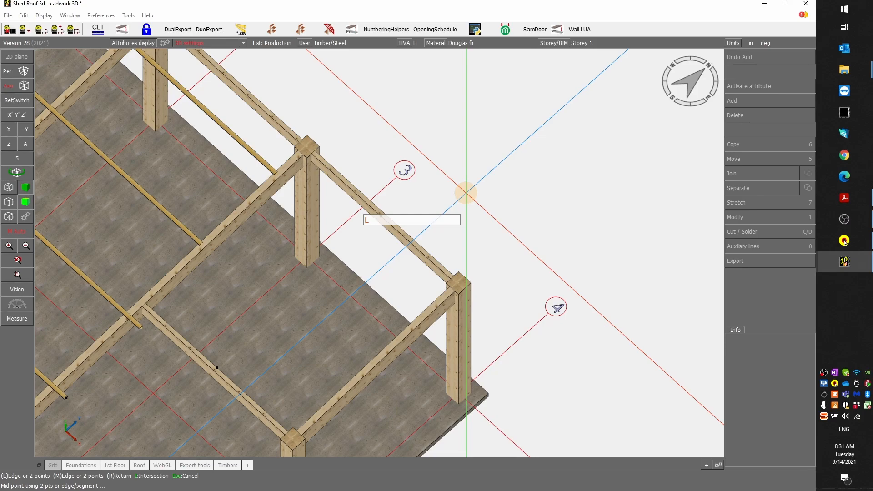
click(466, 193)
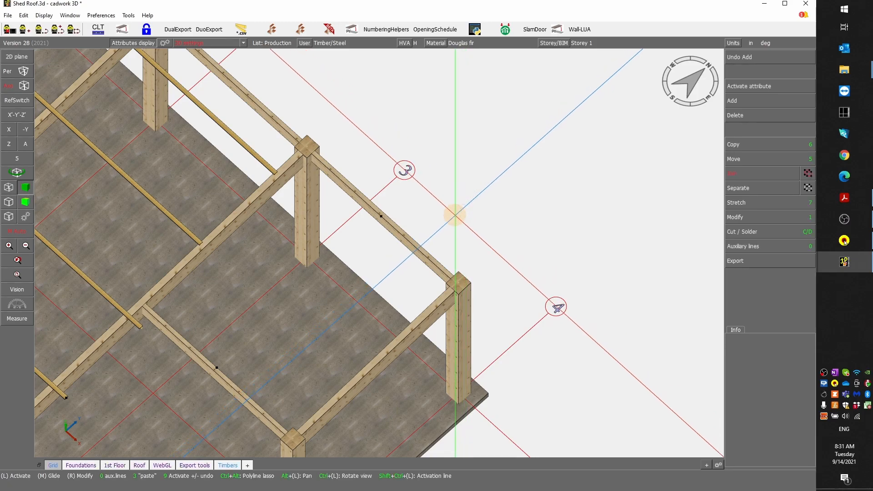
- Define a new rectangular beam 5" wide and 14" high in Glulam, named Girt
key(l)
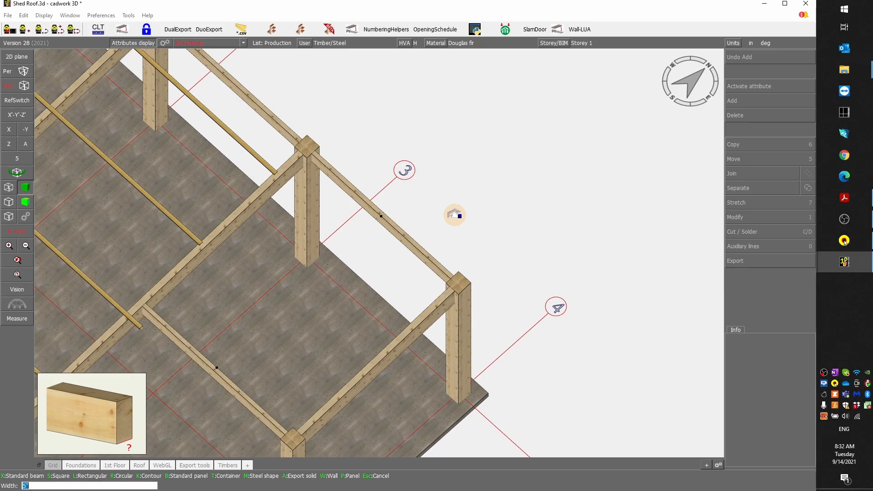
key(KP_5)
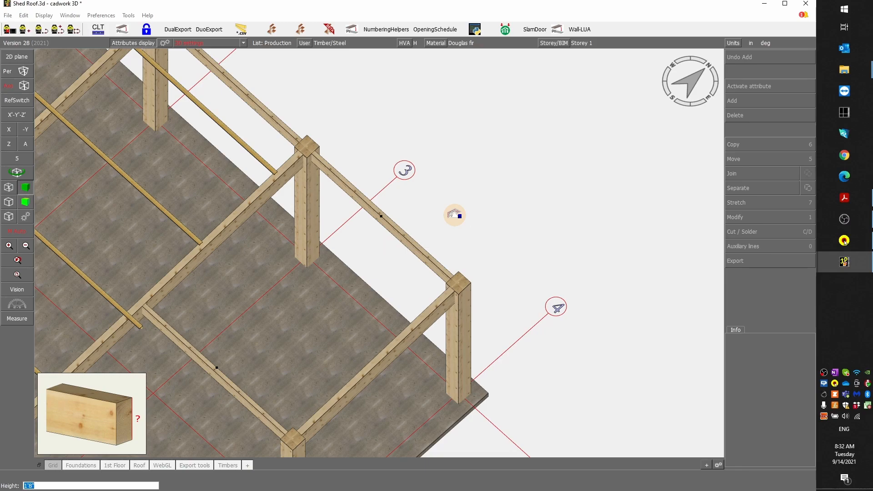
text(14)
click(455, 215)
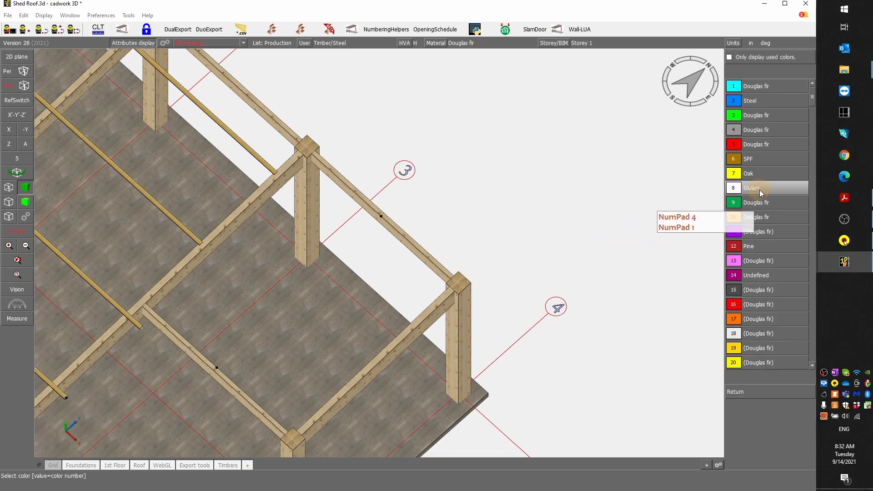
click(758, 187)
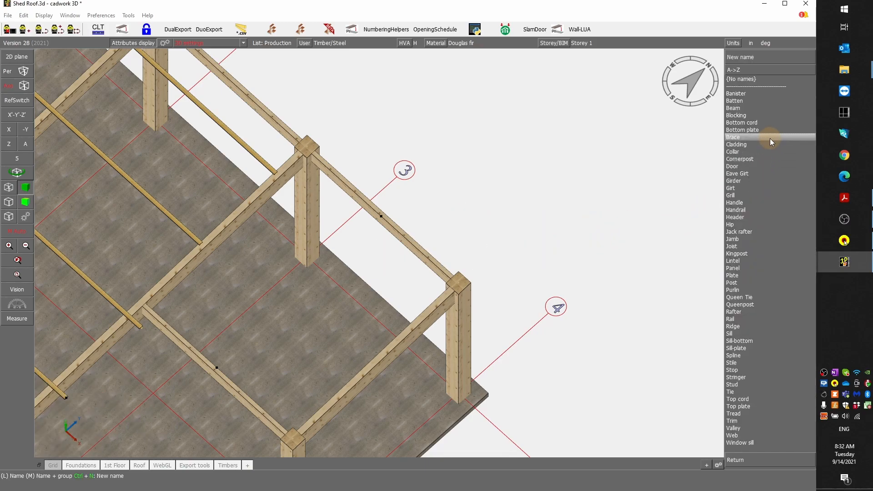
click(755, 195)
- Place the girt from the high-side purlin's midpoint to the copied purlin's midpoint
scroll(380, 217, up, 5)
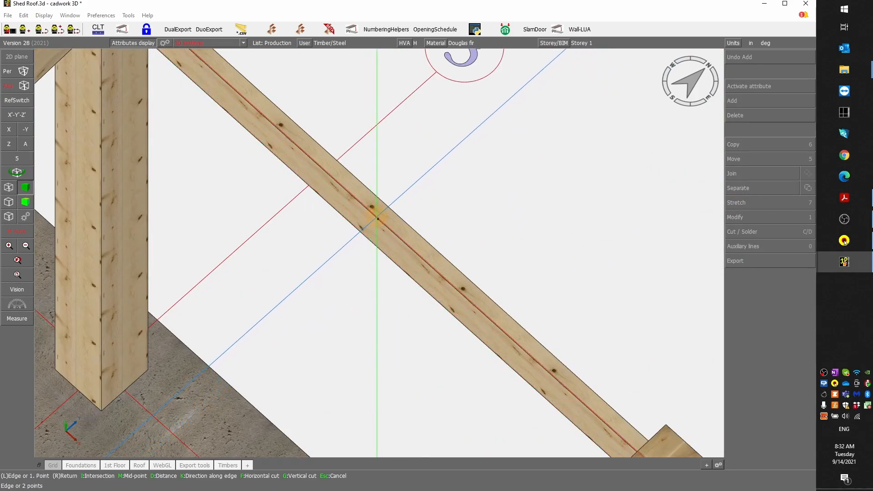
click(377, 219)
scroll(302, 302, down, 5)
scroll(379, 244, up, 4)
scroll(380, 234, up, 3)
click(411, 222)
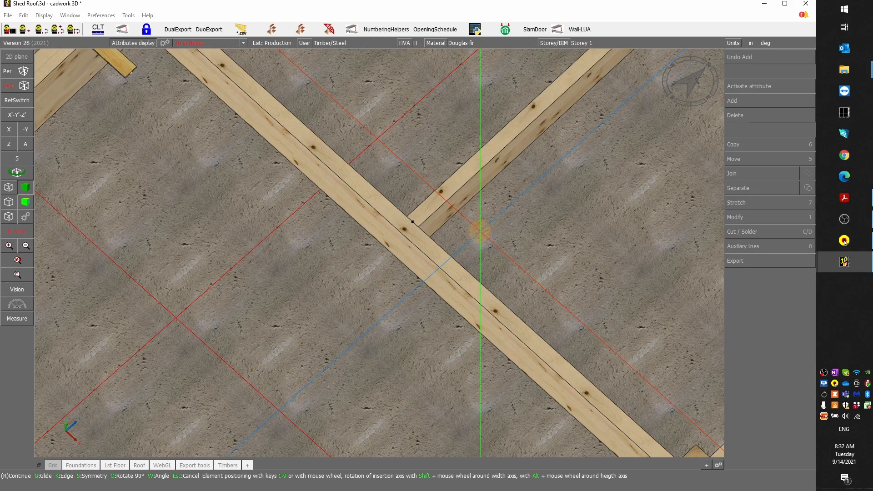
right_click(509, 231)
- Stretch the new girt's end by 5" so that it runs into the copied purlin
ctrl+drag(540, 232, 379, 253)
click(381, 217)
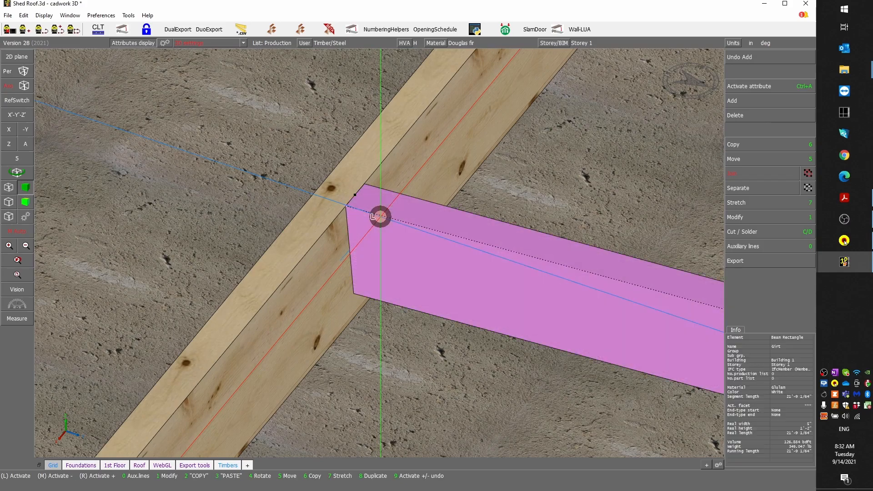
text(7)
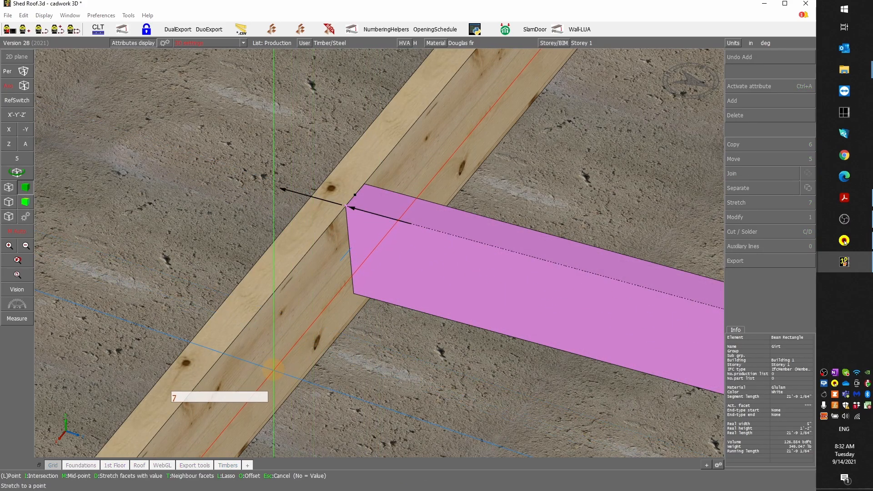
text(75)
right_click(273, 370)
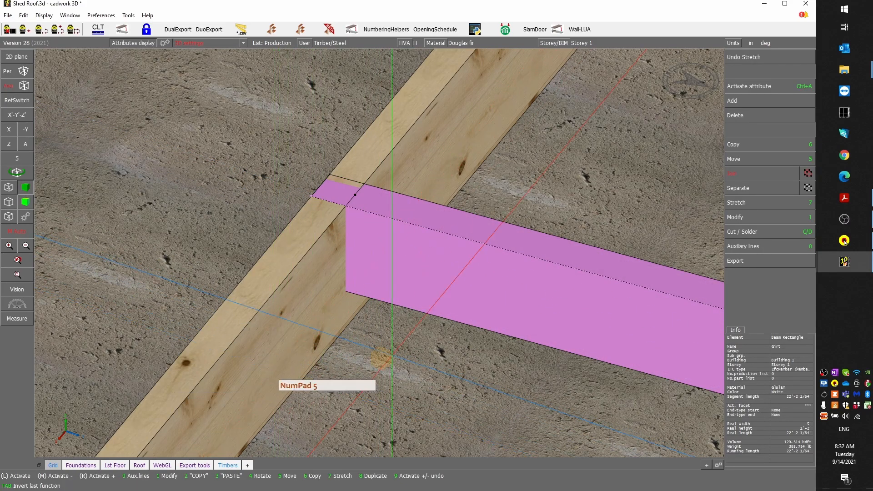
- Cut both ends of the new girt at the inner faces of the high-side and copied purlins, then deactivate it
scroll(364, 327, down, 4)
scroll(379, 250, down, 3)
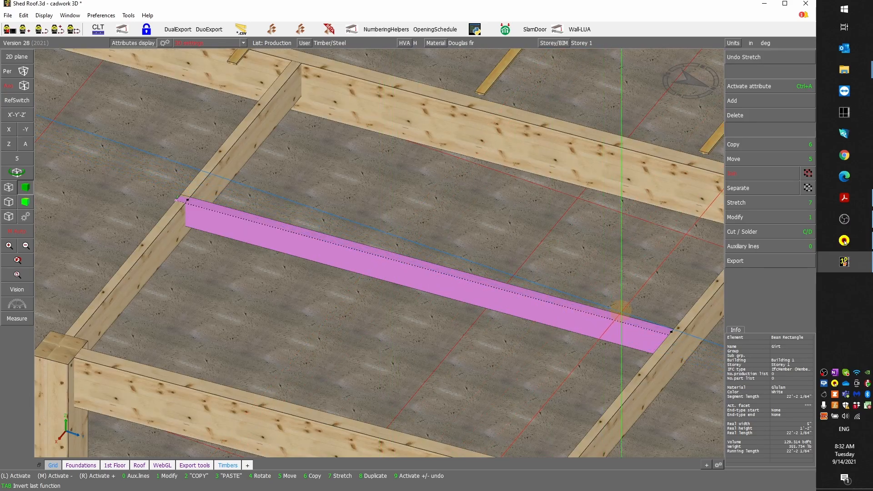
click(421, 272)
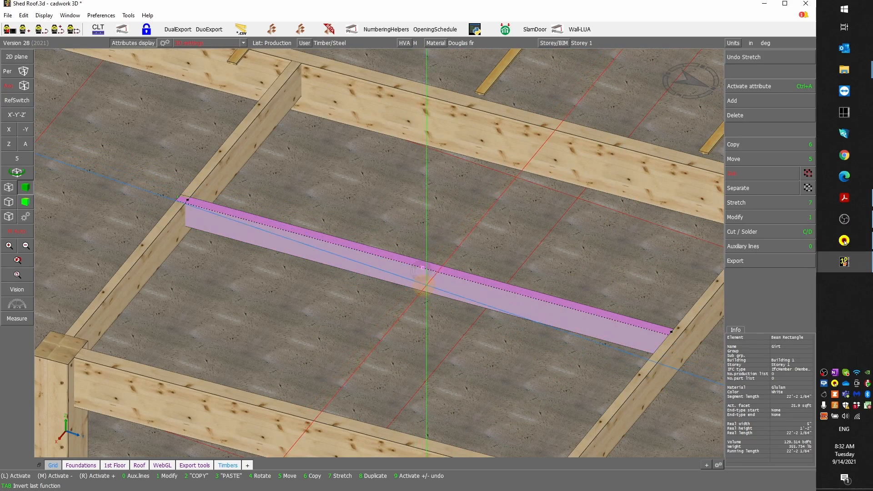
mouse_move(381, 294)
ctrl+middle_down()
mouse_move(382, 252)
mouse_move(381, 293)
ctrl+middle_up()
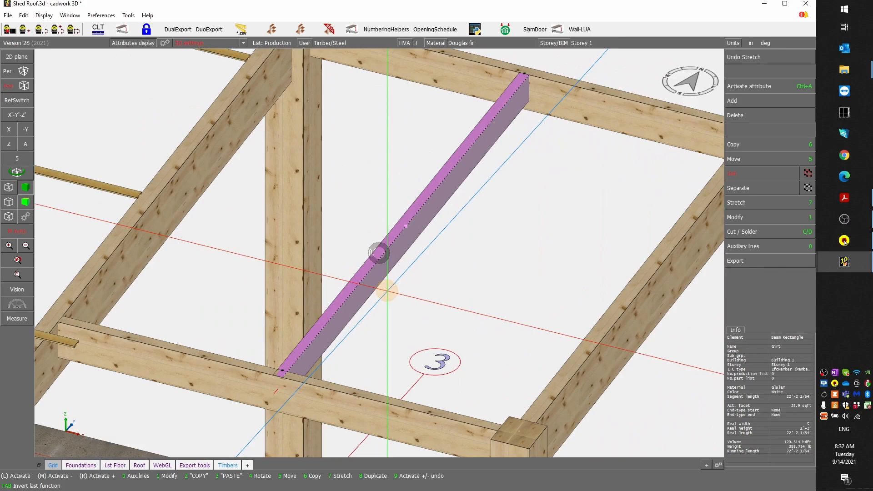
key(c)
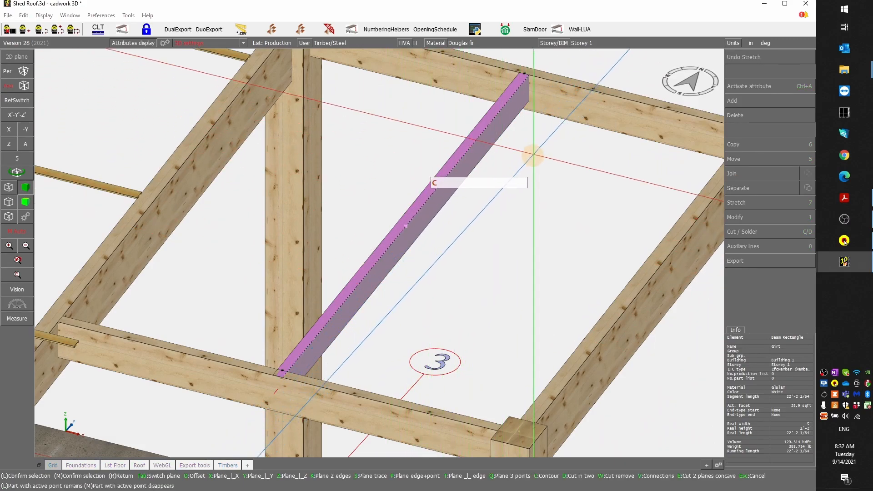
click(577, 104)
ctrl+drag(379, 254, 378, 252)
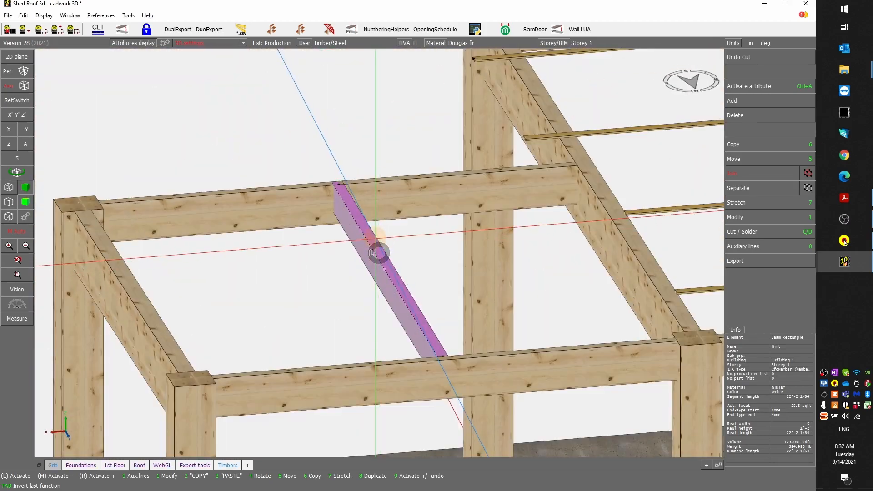
key(c)
click(406, 196)
ctrl+drag(289, 147, 380, 247)
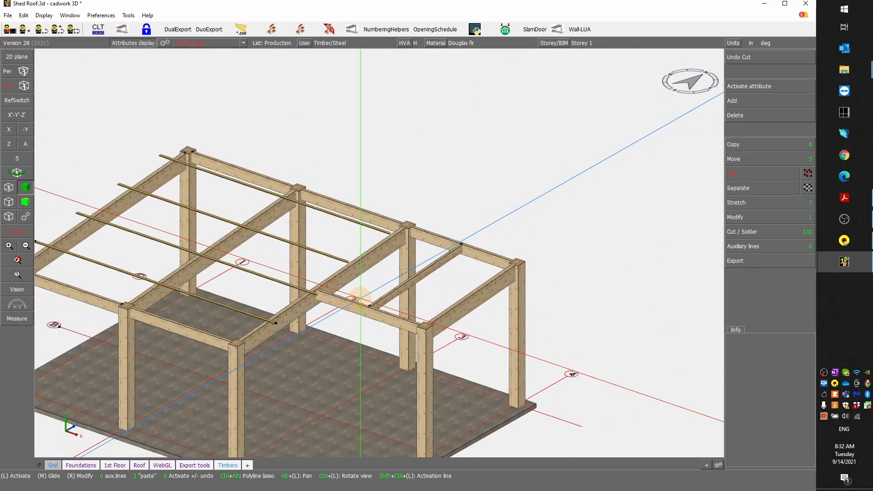
- Move grid line B together with its bubble along the Y axis to the base centre of the relocated short-side post
key(j)
scroll(390, 400, down, 2)
scroll(421, 294, up, 4)
scroll(379, 248, up, 2)
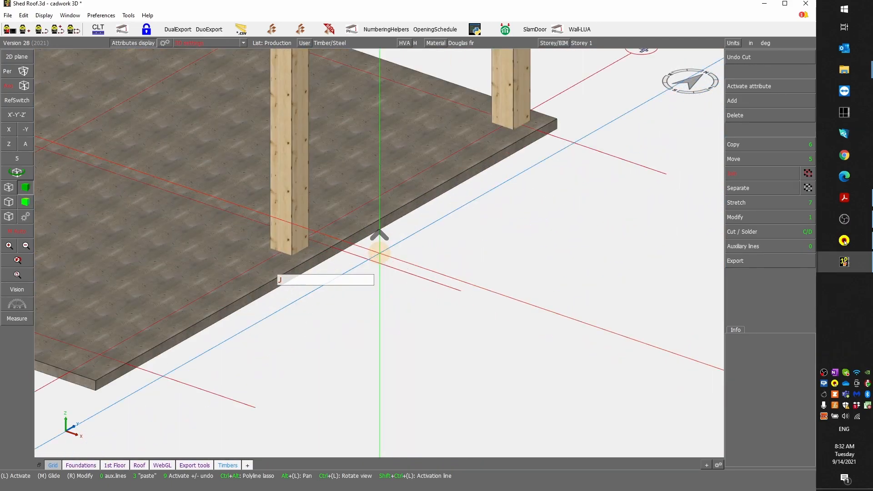
click(454, 286)
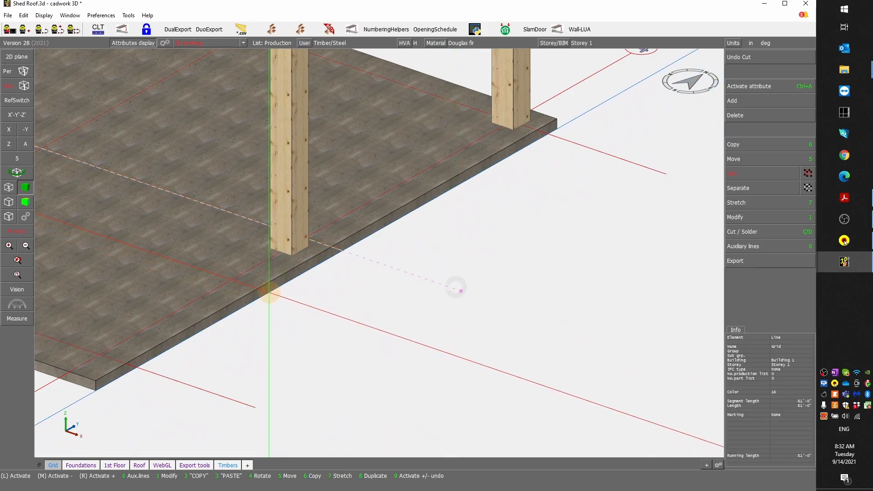
scroll(377, 254, down, 3)
scroll(379, 253, up, 2)
ctrl+drag(379, 253, 381, 254)
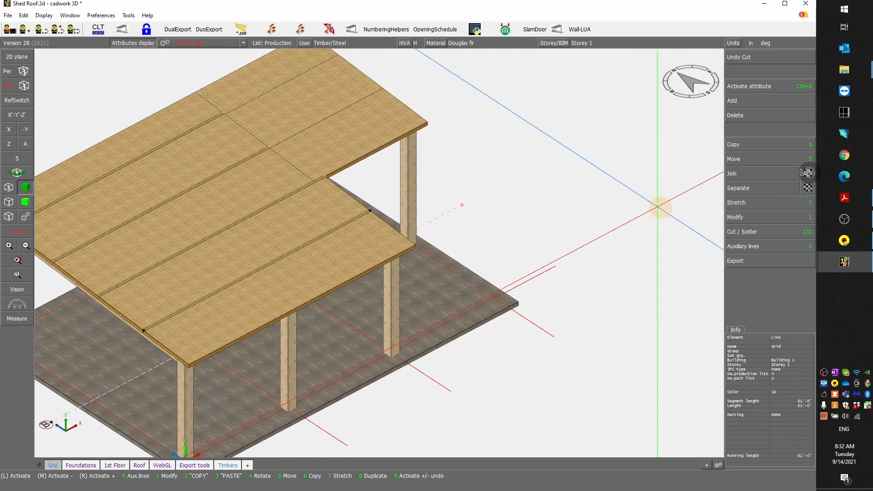
ctrl+drag(376, 251, 380, 252)
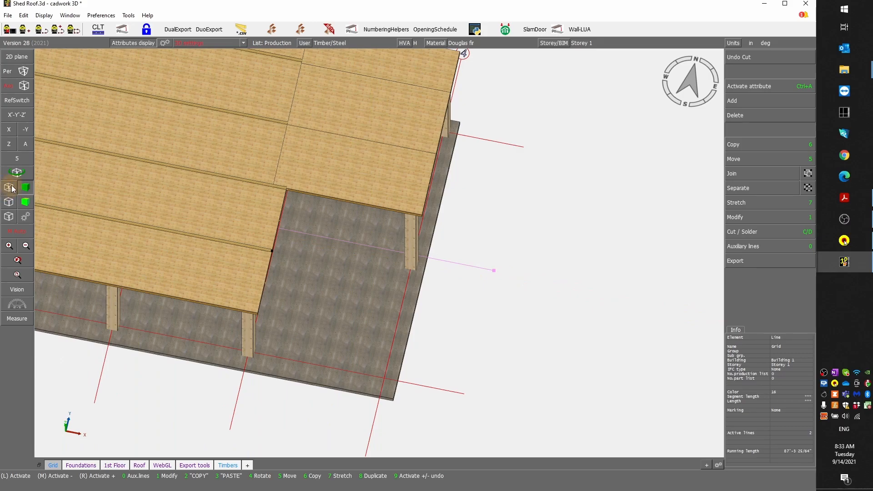
click(11, 188)
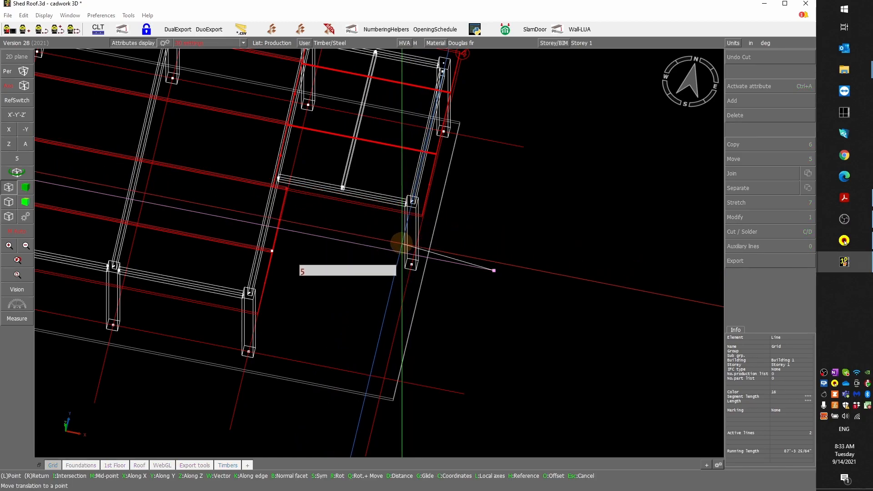
key(y)
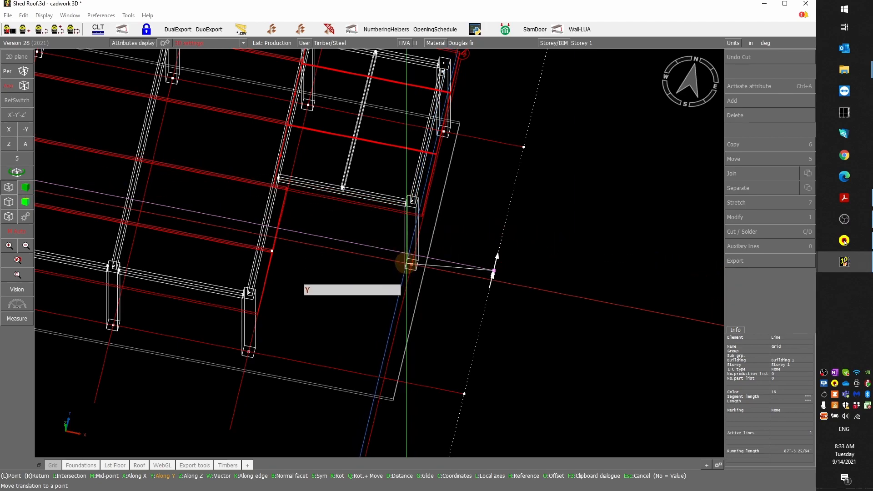
scroll(400, 255, up, 6)
click(397, 257)
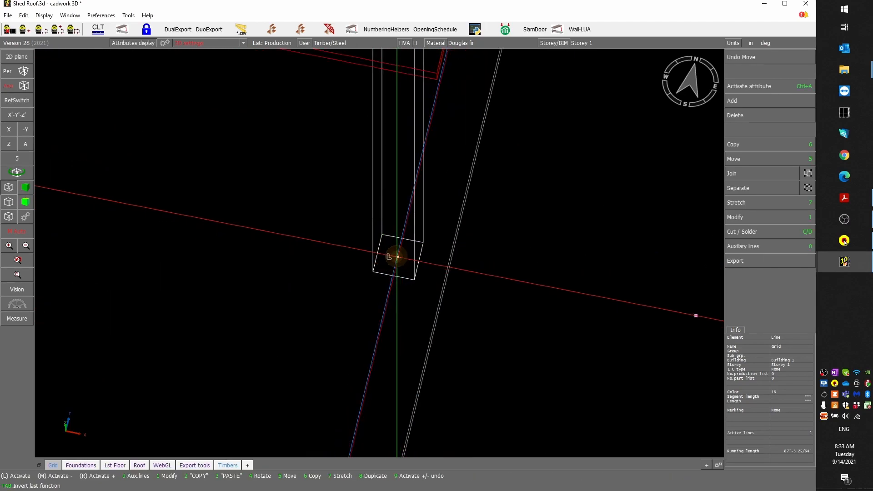
- Deactivate the moved grid line and return the model to shaded display in an oblique view
click(523, 339)
scroll(522, 339, down, 5)
scroll(396, 236, up, 2)
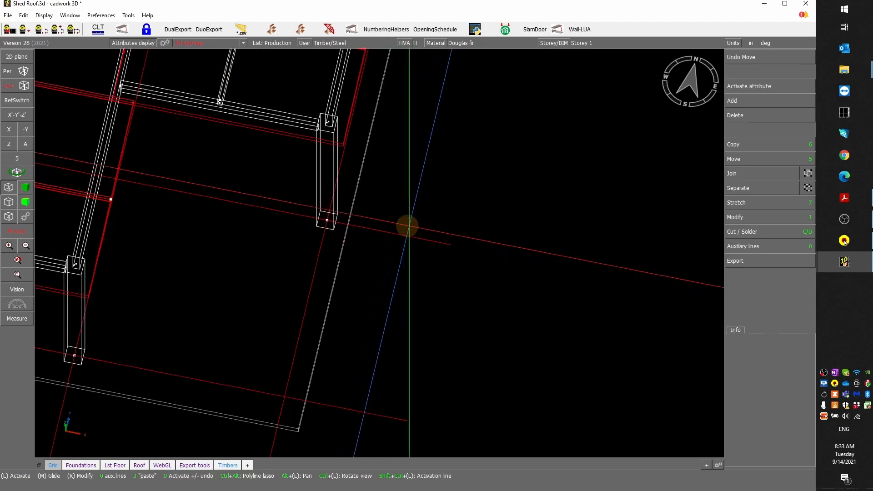
scroll(391, 209, down, 2)
ctrl+drag(369, 253, 378, 253)
click(25, 188)
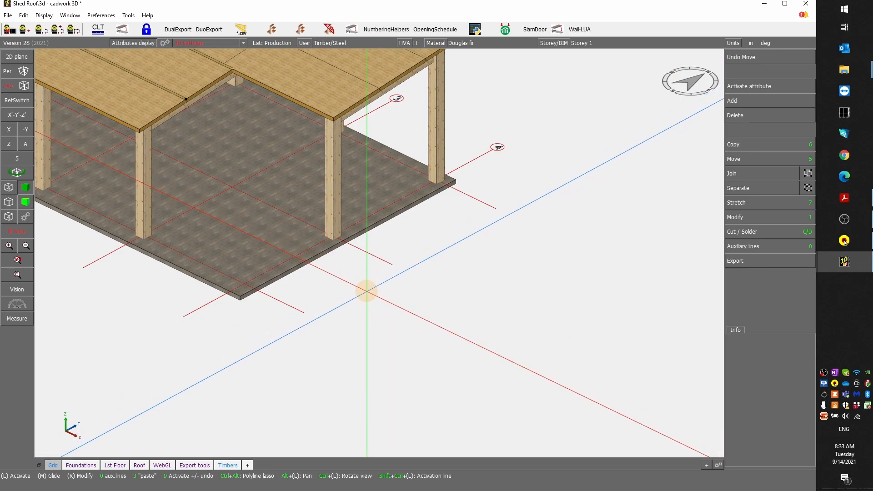
- Place a node midway between the outer ends of grid line B and the adjacent high-side grid line
scroll(386, 236, down, 2)
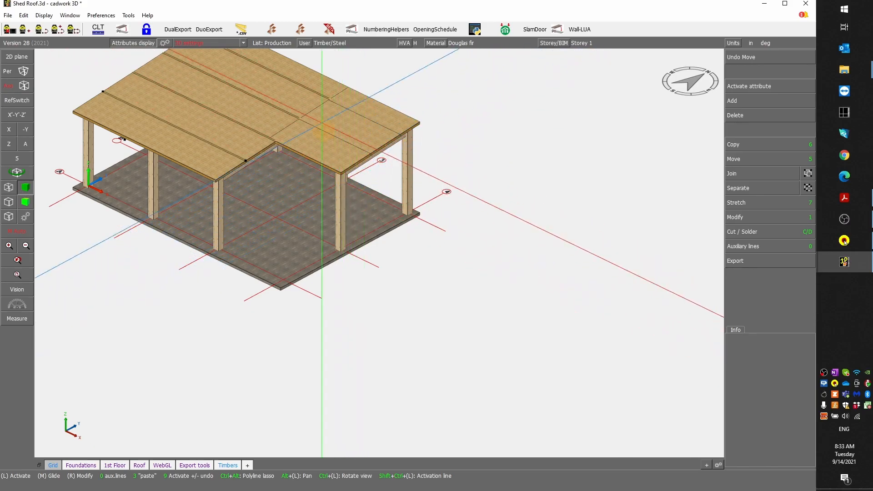
key(m)
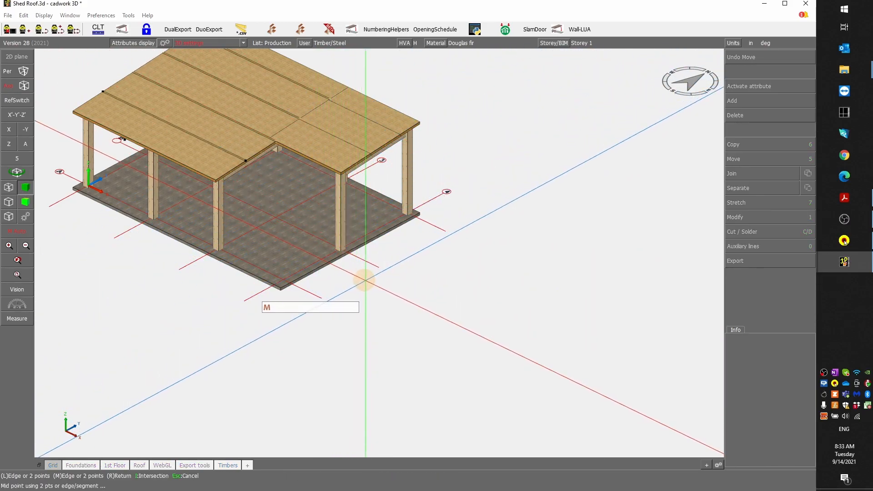
click(444, 231)
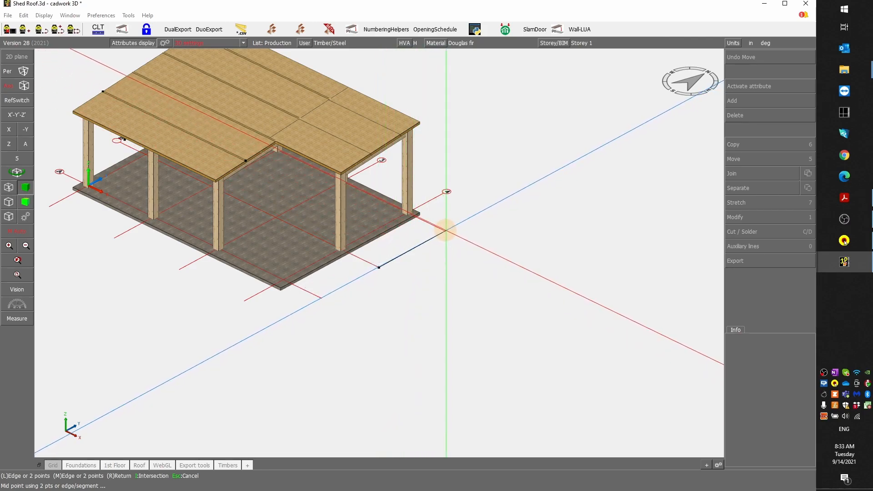
right_click(620, 130)
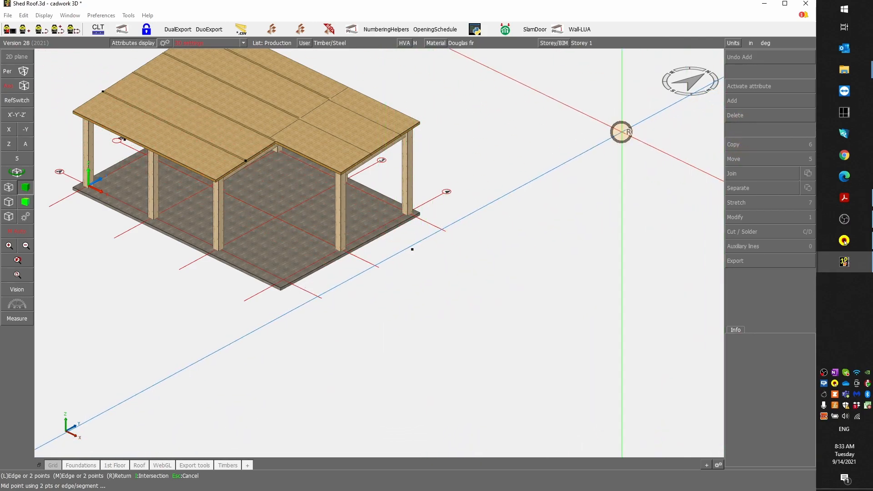
- Define a new steel beam with the US round HSS shape HSS14X0.312, named Post
click(747, 105)
click(746, 125)
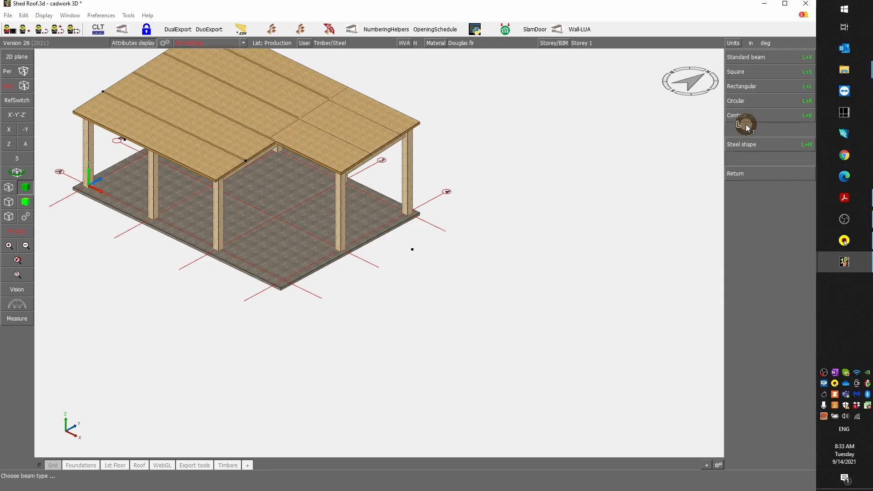
click(754, 147)
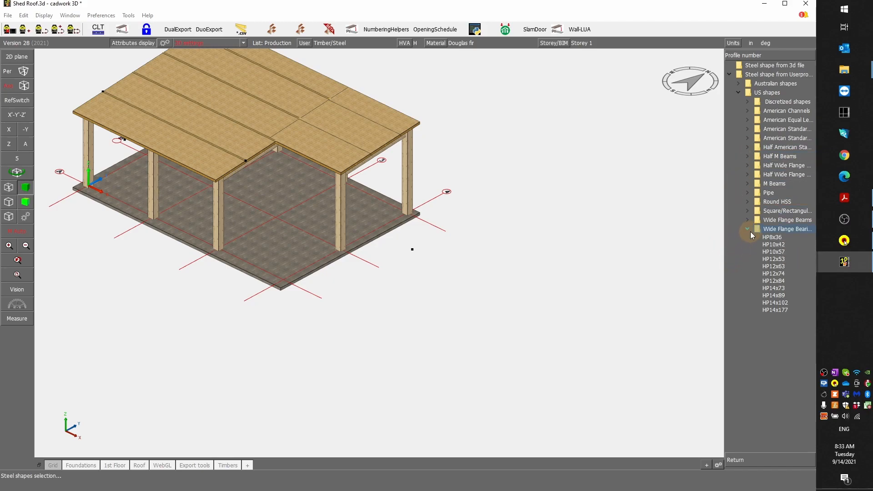
click(750, 231)
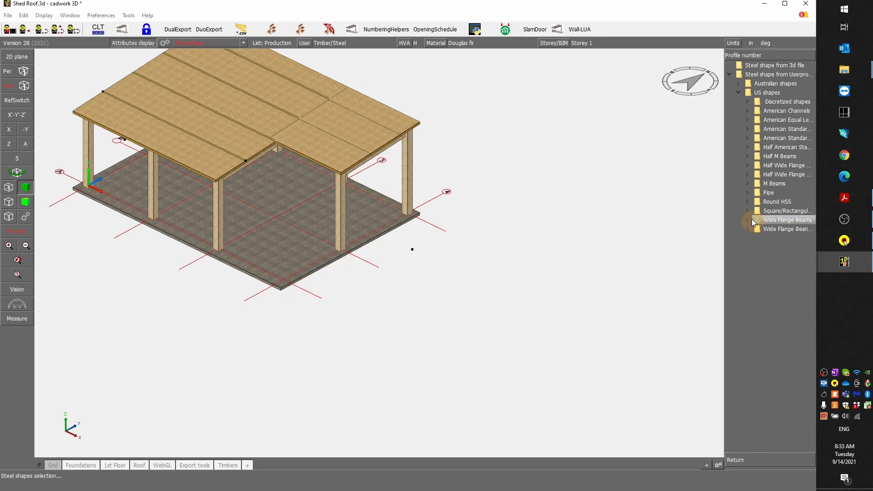
click(748, 203)
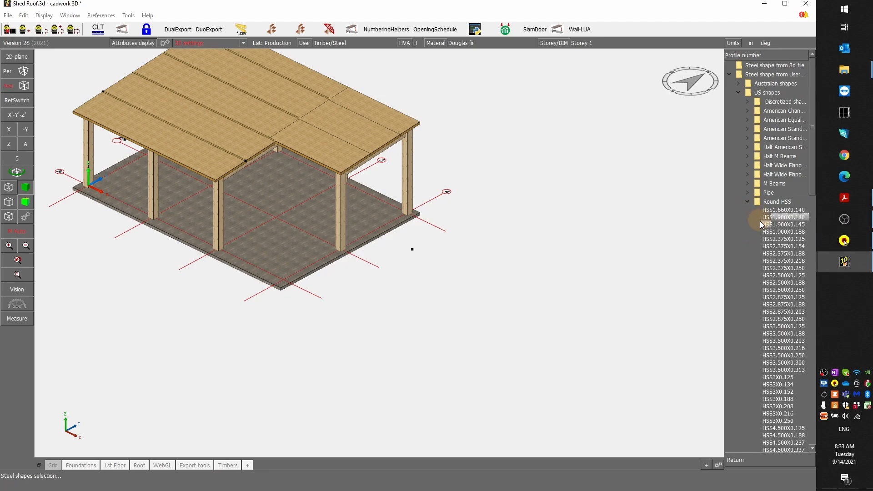
scroll(762, 234, down, 13)
scroll(762, 234, down, 1)
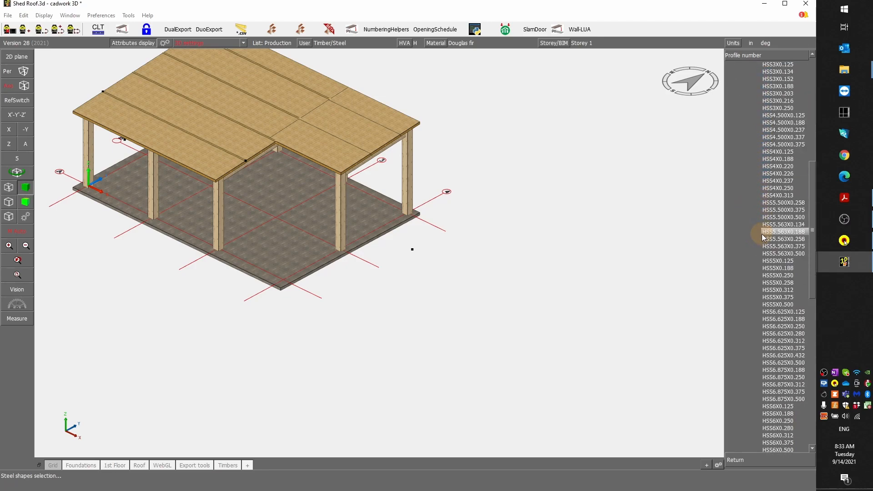
scroll(762, 234, down, 3)
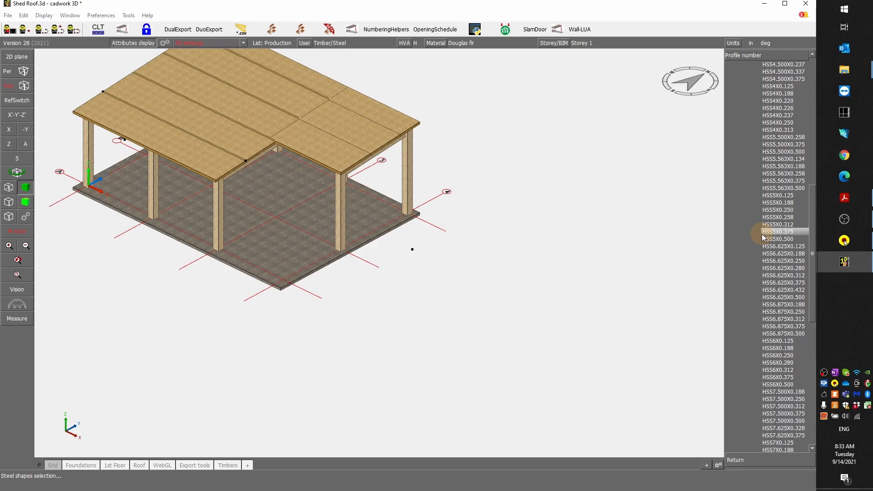
scroll(762, 234, down, 9)
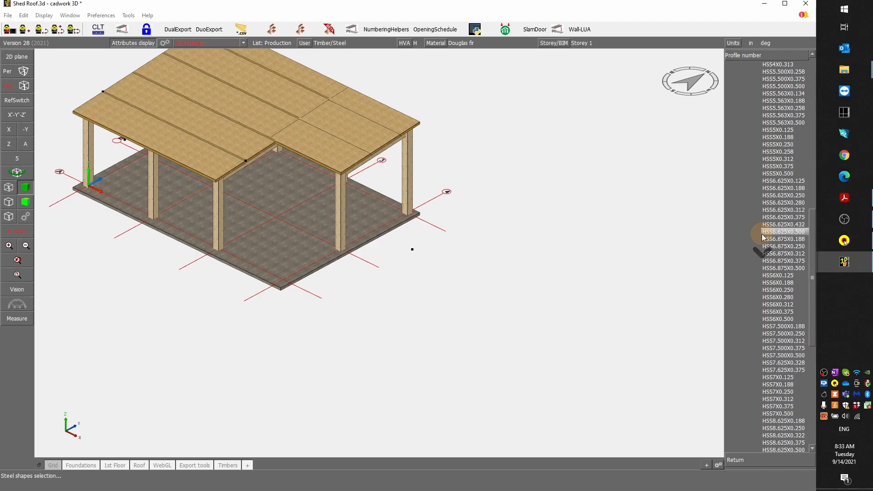
scroll(763, 234, down, 6)
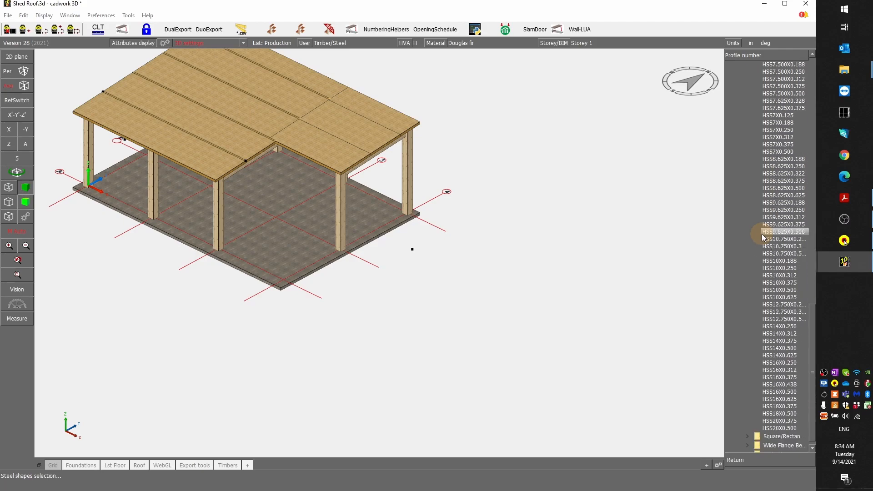
click(790, 334)
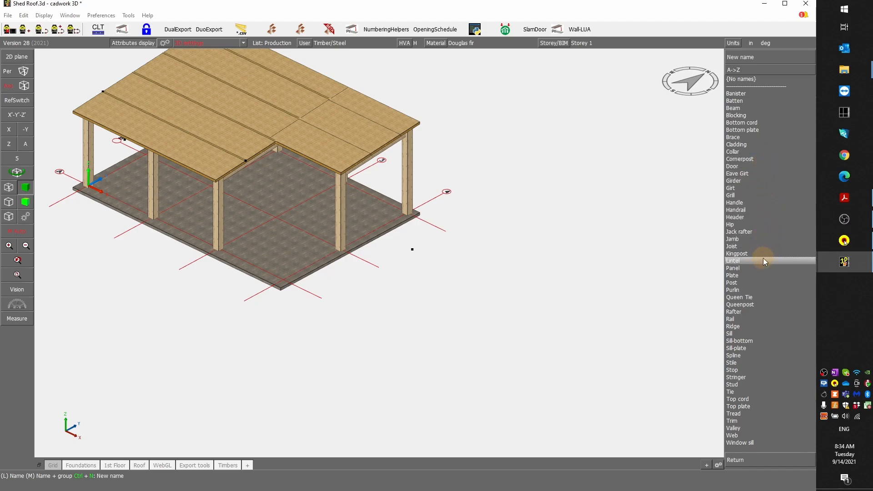
click(748, 282)
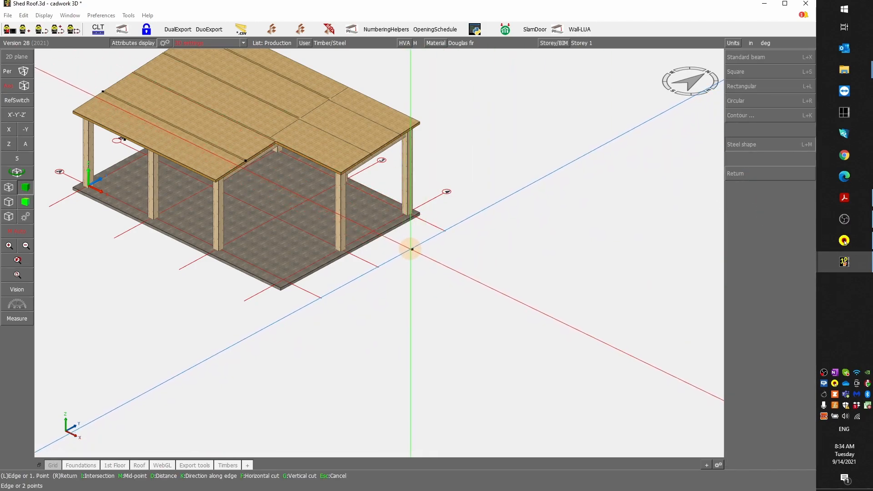
- Place the steel post vertically from the midpoint node with a length of 24' along Z
click(412, 249)
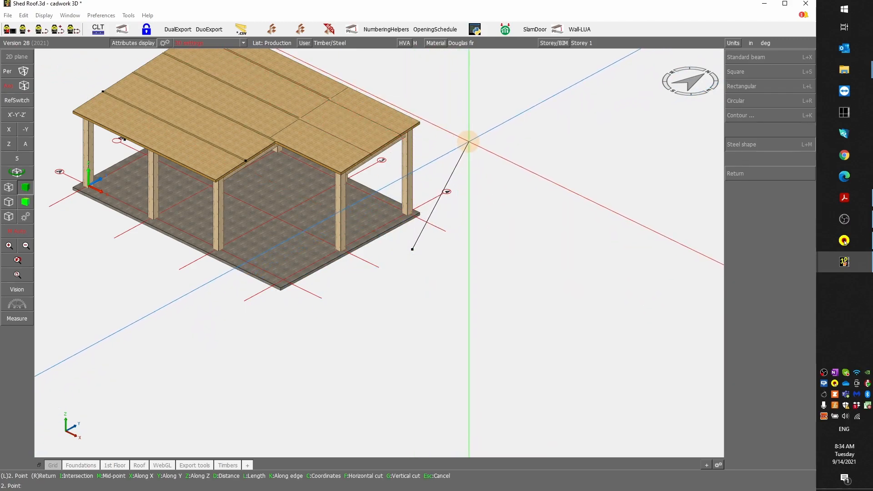
text(z)
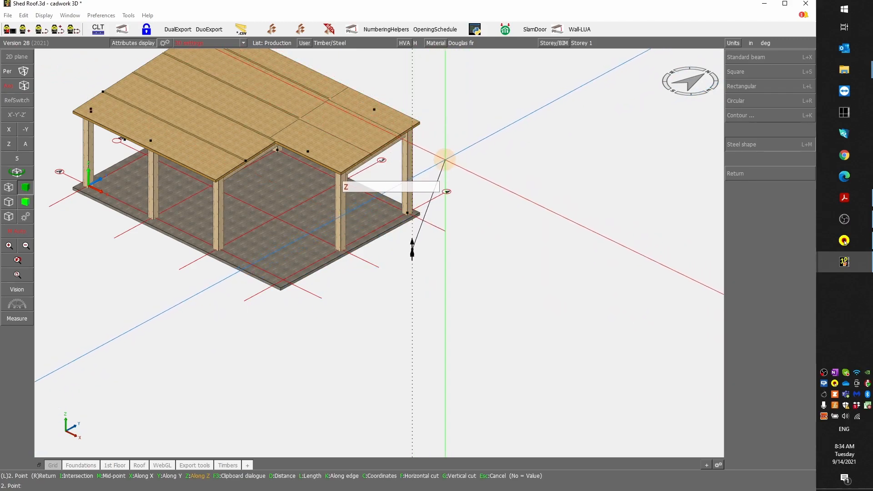
text(24)
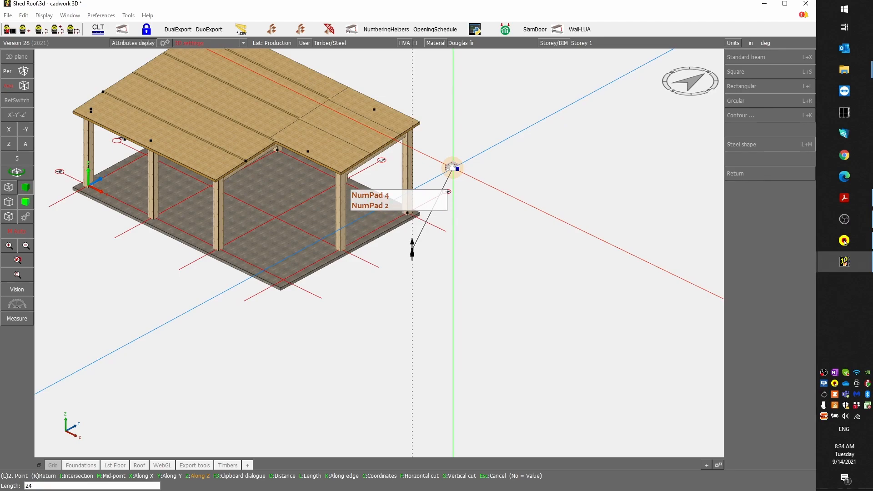
key(Return)
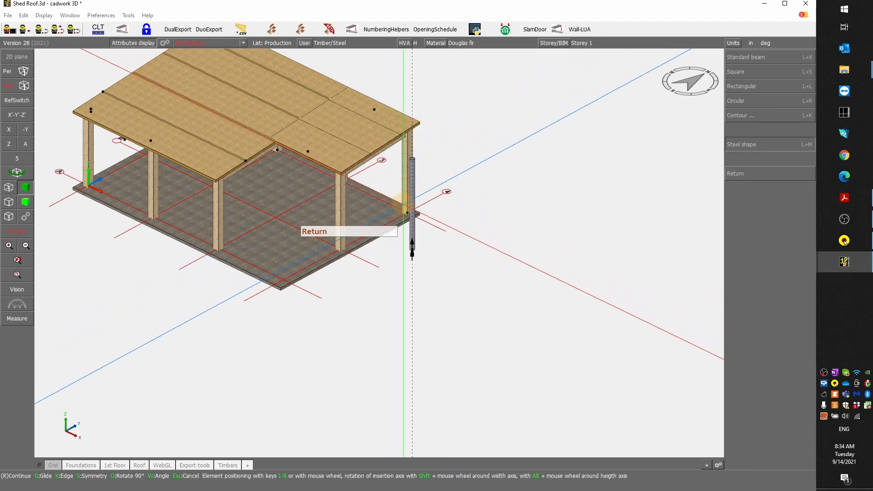
right_click(402, 205)
right_click(363, 286)
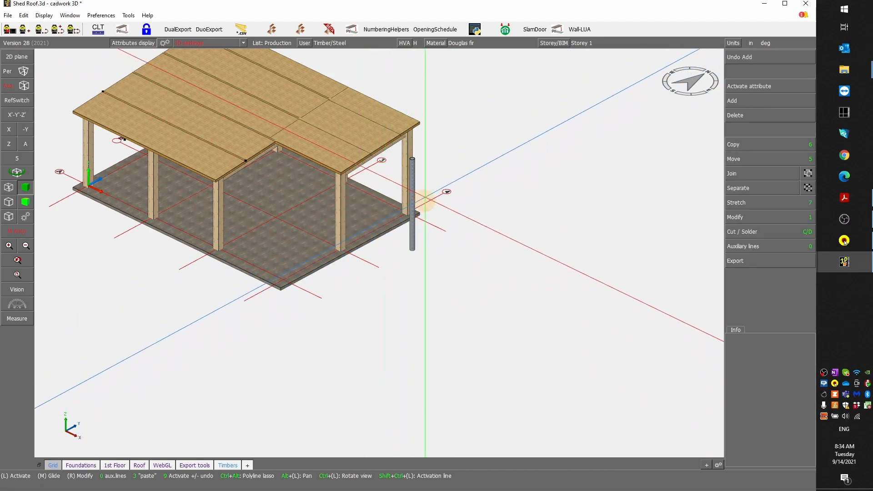
- Move the steel post along the X axis to align with the high-side corner of the roof panels
scroll(412, 163, up, 5)
click(391, 216)
scroll(388, 243, down, 5)
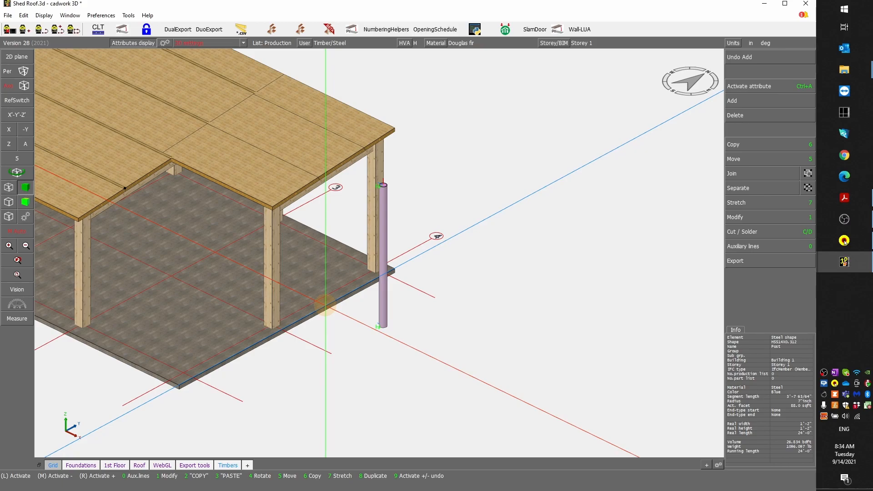
key(5)
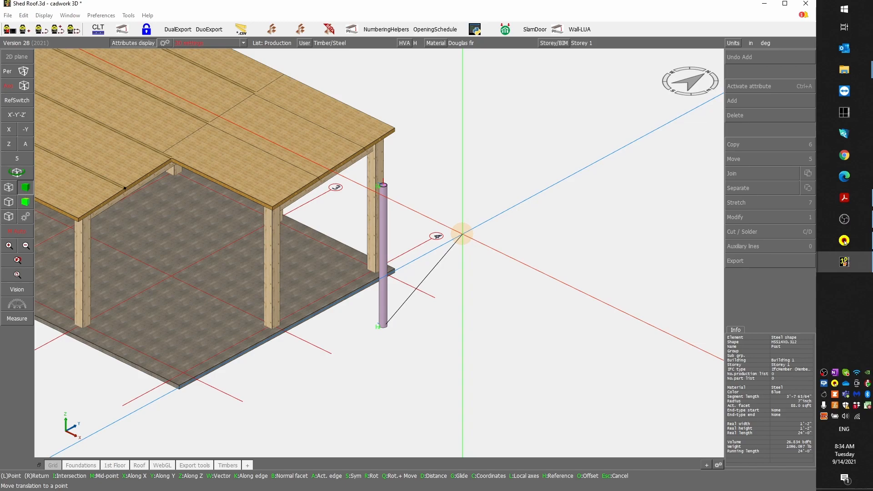
key(x)
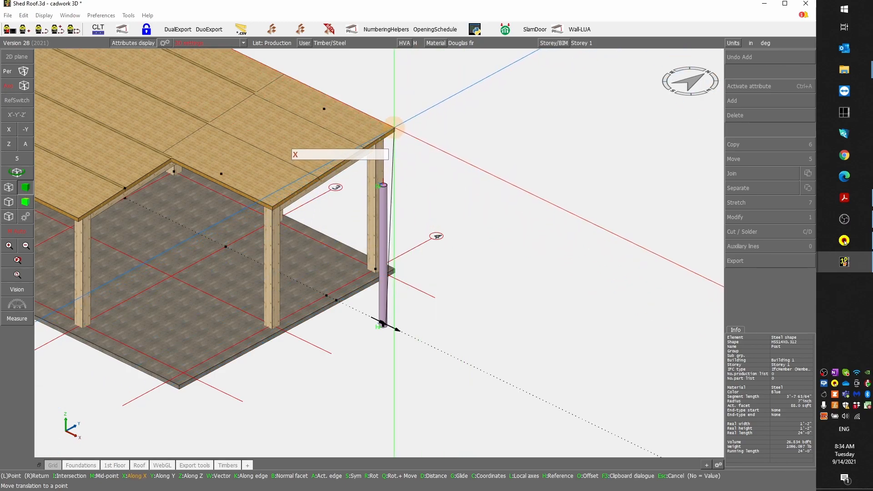
click(394, 129)
scroll(371, 238, up, 3)
middle_drag(353, 278, 380, 252)
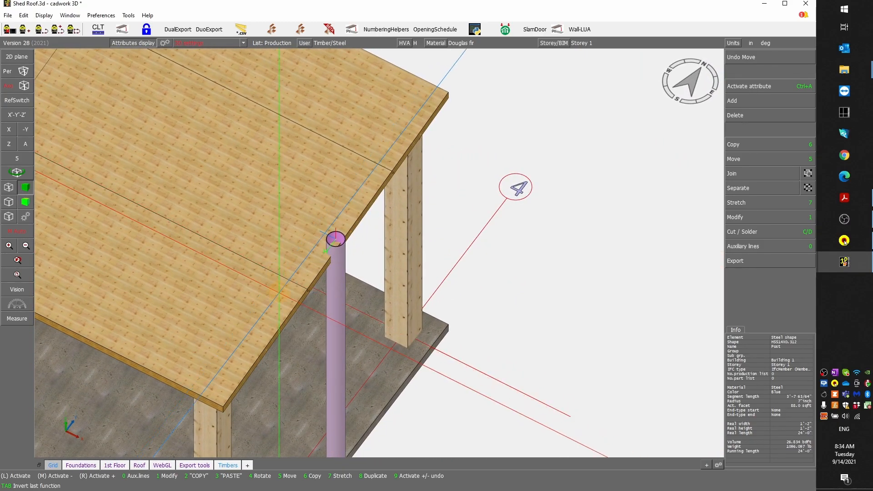
- Move the steel post along the X axis with an offset of -48" inward from the roof edge
key(5)
key(x)
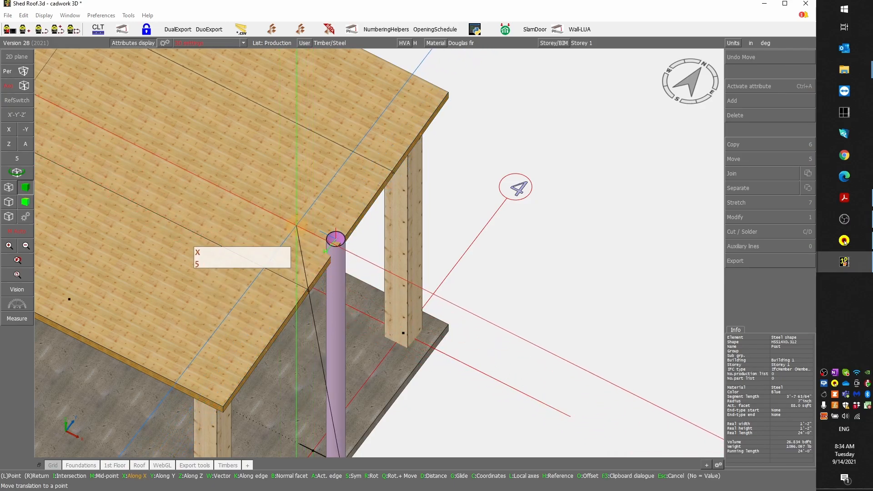
text(o-48)
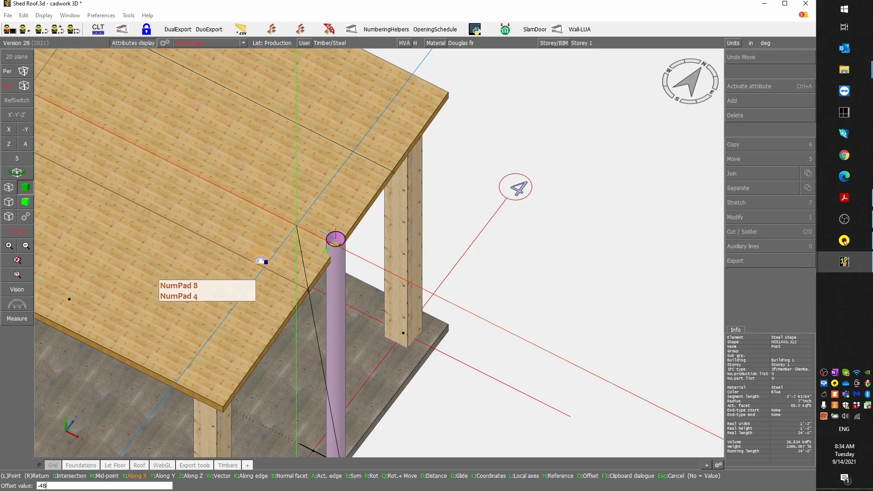
key(Return)
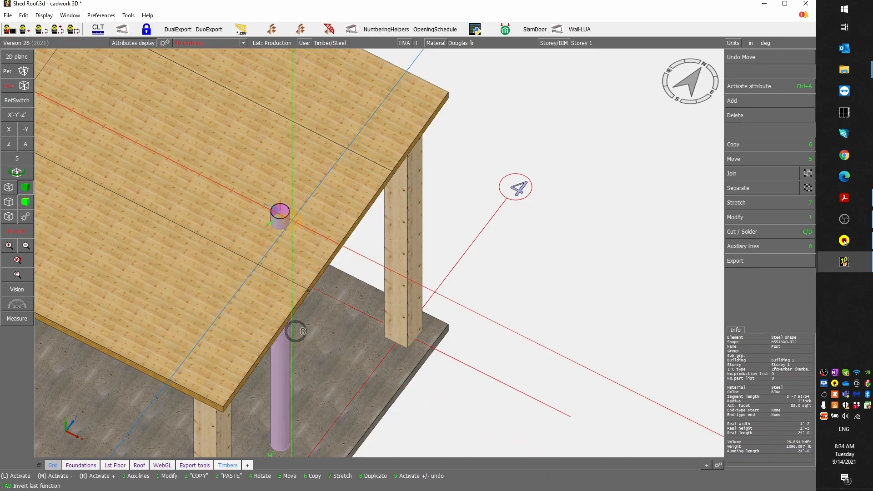
- Save the drawing with the steel post in place
scroll(298, 331, down, 2)
middle_drag(298, 330, 375, 273)
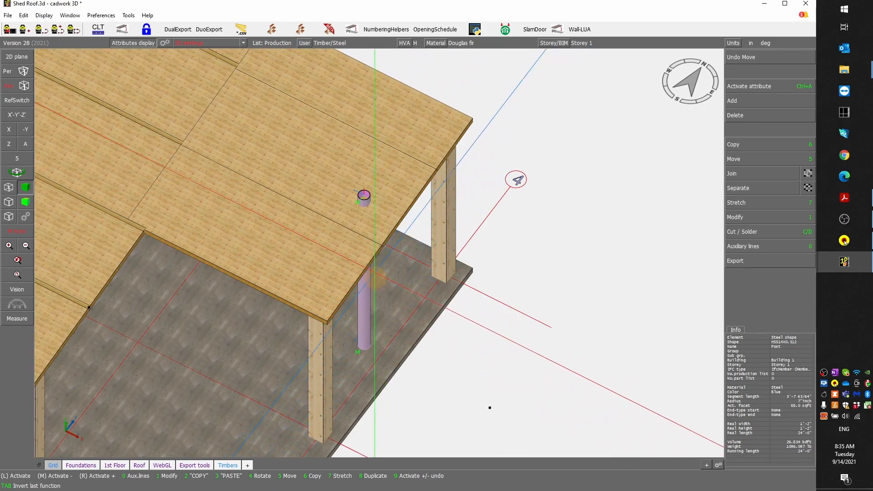
scroll(363, 231, up, 2)
ctrl+drag(380, 253, 379, 253)
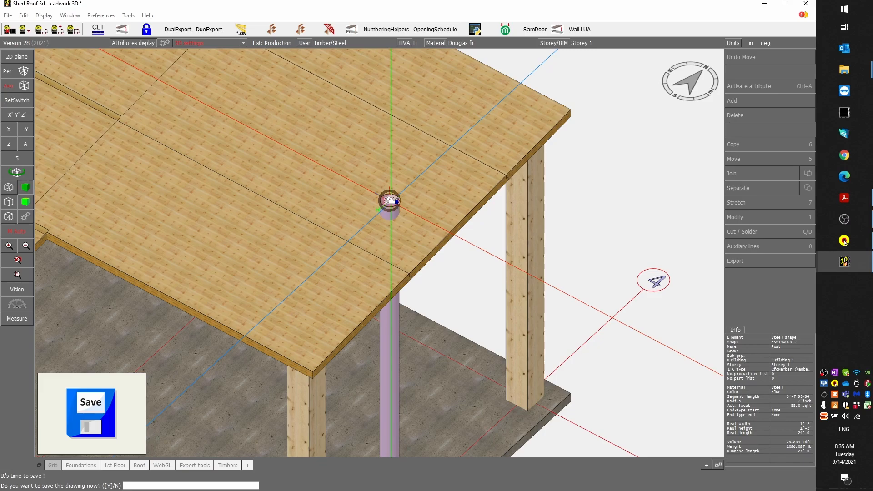
key(Return)
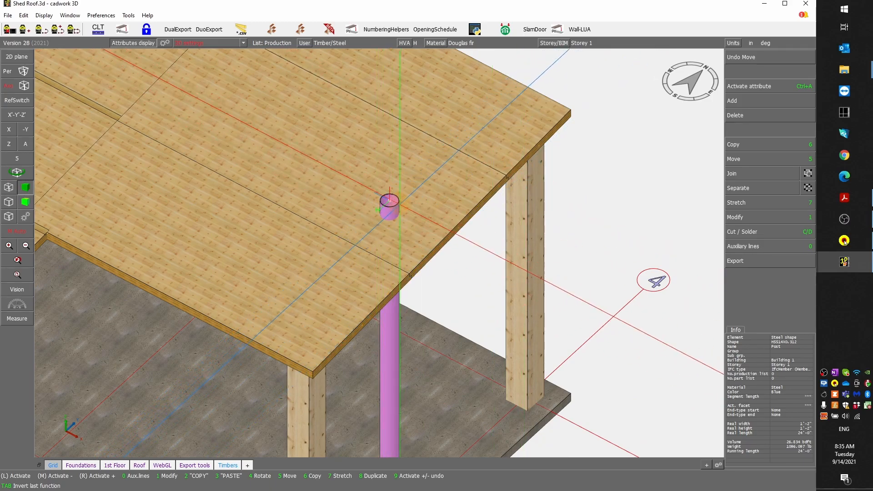
- Start a tolerance cut of the CLT roof panel around the steel post and create a new cutting set named Pipe
scroll(389, 200, up, 3)
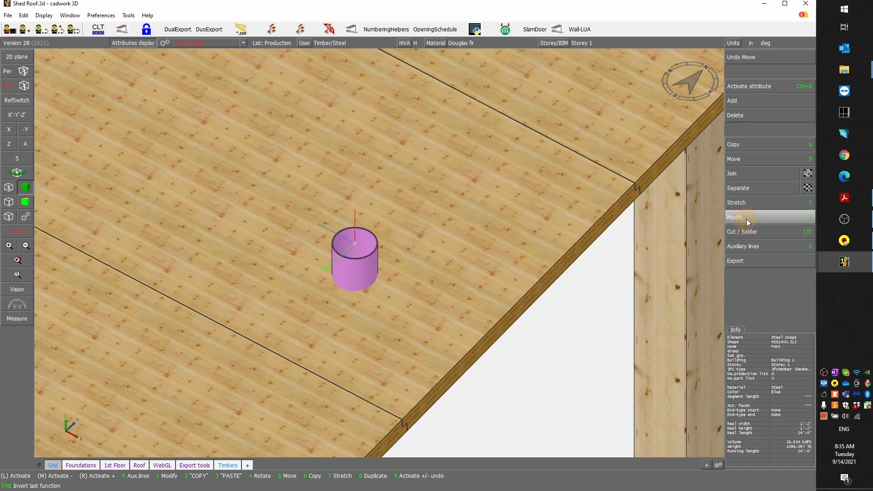
click(745, 233)
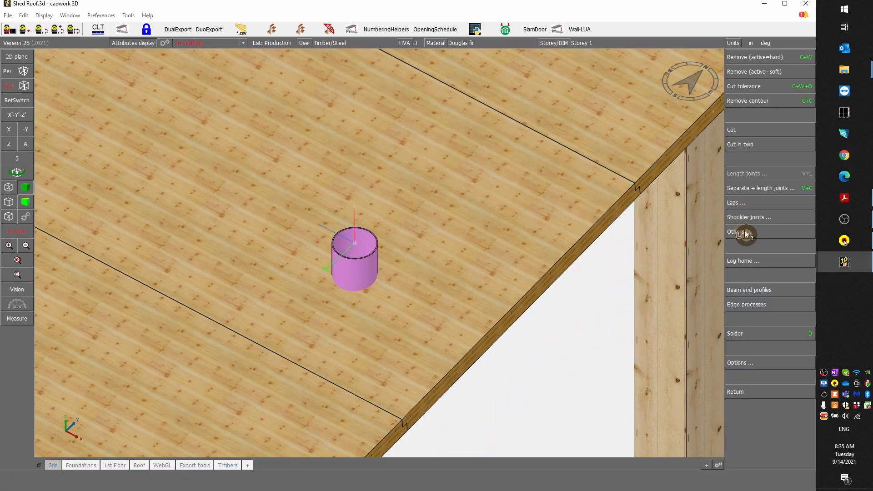
click(746, 72)
click(571, 234)
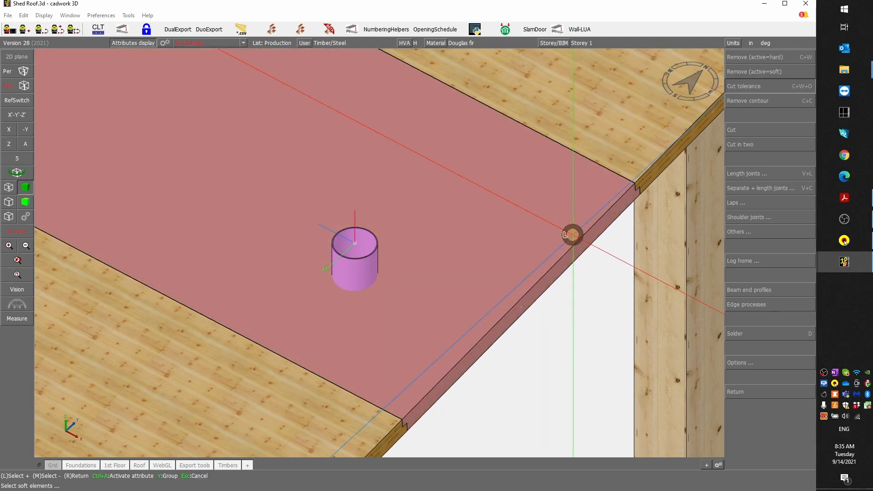
right_click(490, 213)
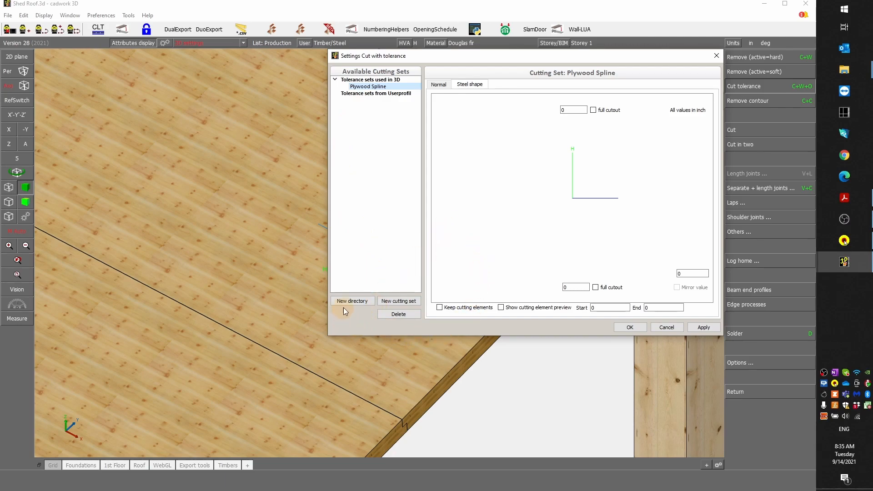
click(411, 301)
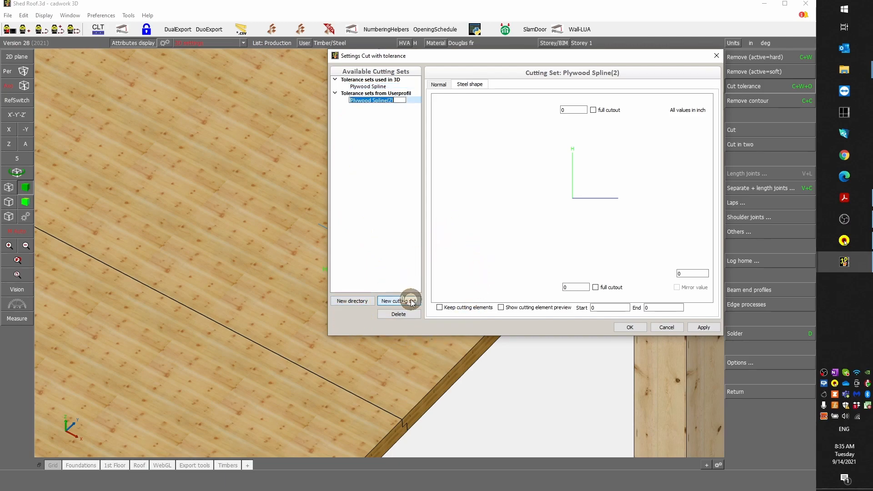
key(shift)
text(Pipe)
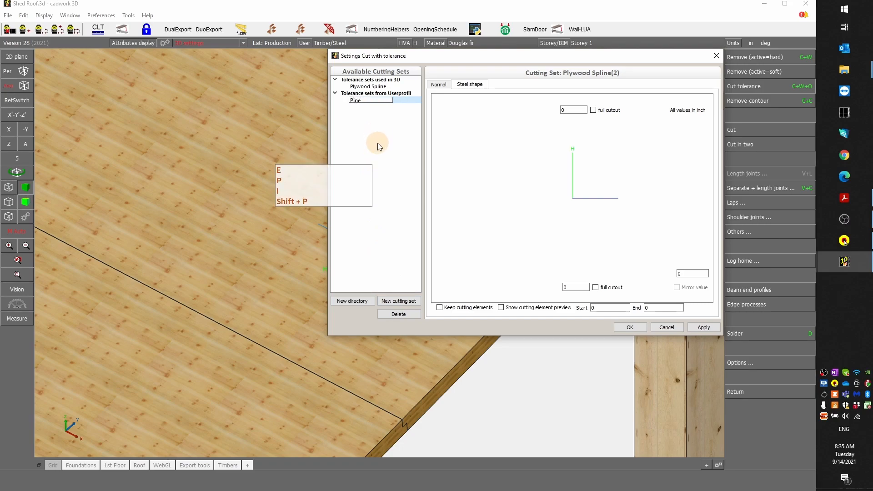
- Set both steel shape tolerances of the Pipe cutting set to 1/4" and apply the cut to the roof panel
click(577, 111)
drag(578, 110, 545, 108)
text(.25)
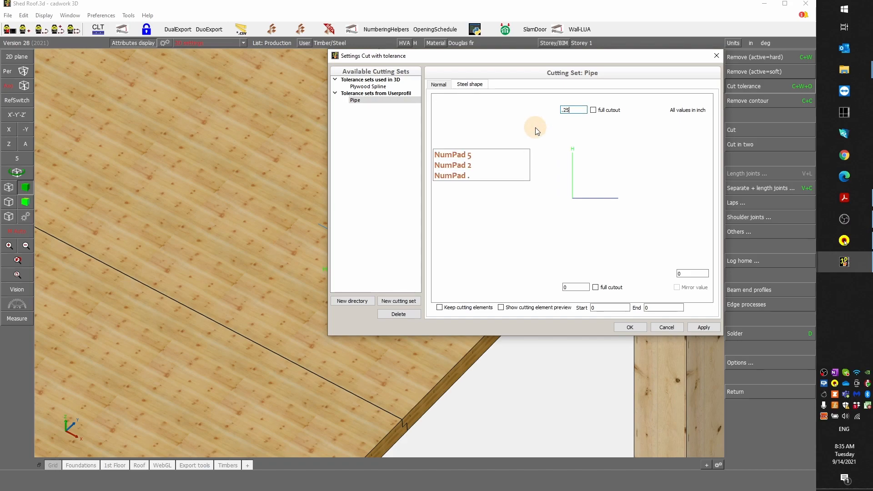
drag(577, 287, 516, 287)
text(.2)
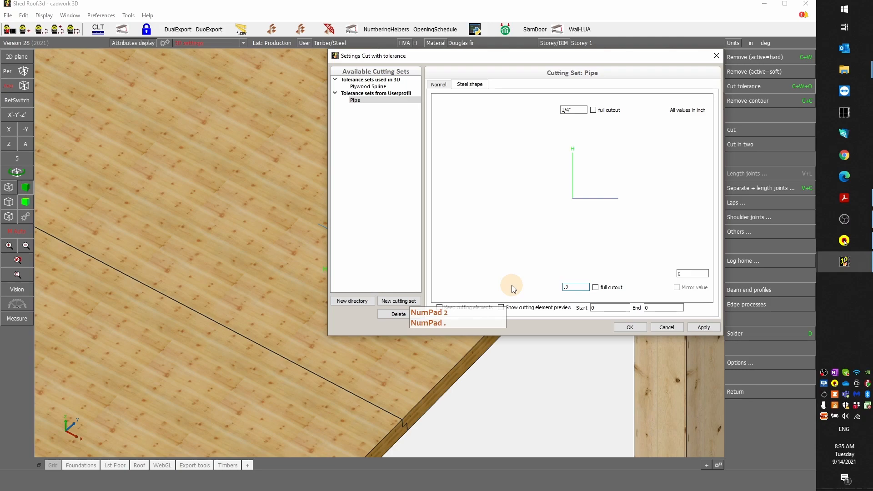
text(5)
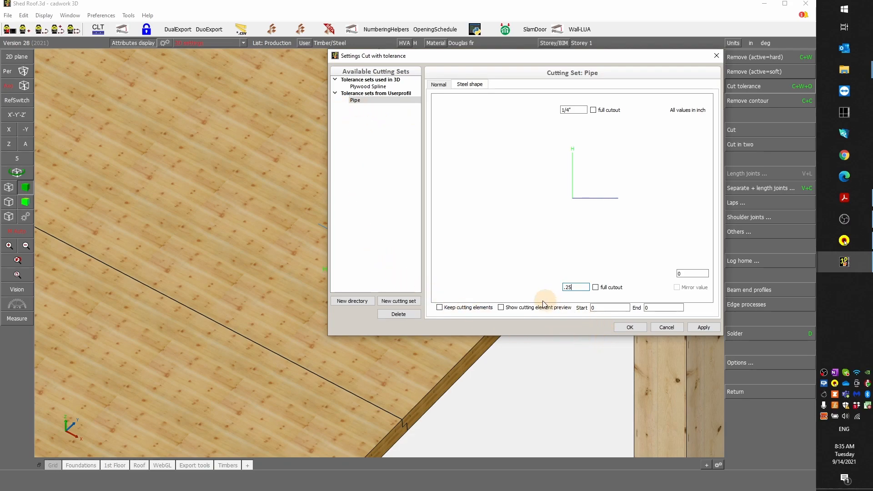
click(703, 328)
click(629, 327)
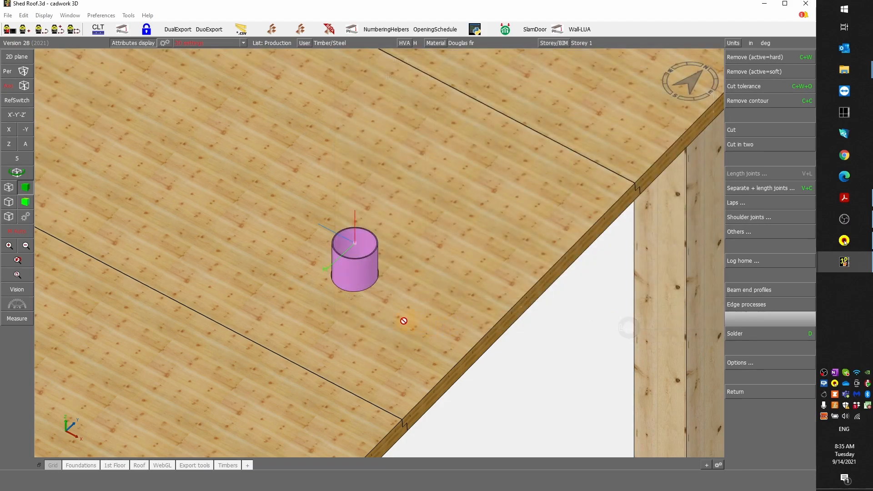
scroll(358, 292, up, 4)
ctrl+drag(378, 253, 379, 253)
scroll(379, 253, down, 3)
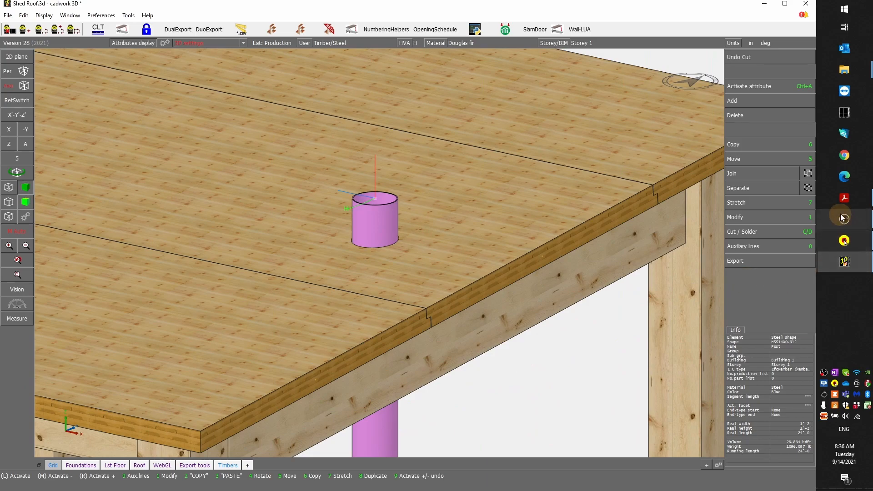
- Switch to Shed Roof.pdf in Adobe Acrobat Reader and examine the panel plane routing detail beside the roof plan
click(845, 199)
scroll(321, 285, up, 10)
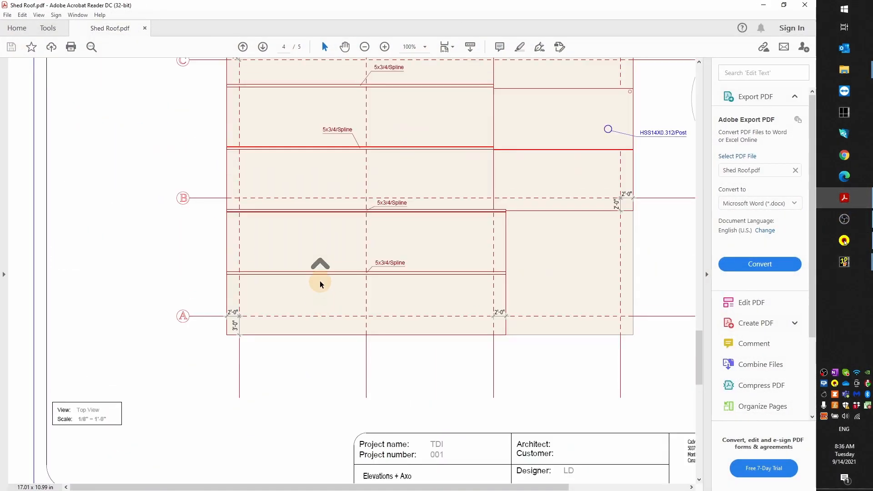
middle_drag(514, 302, 354, 274)
scroll(380, 255, up, 3)
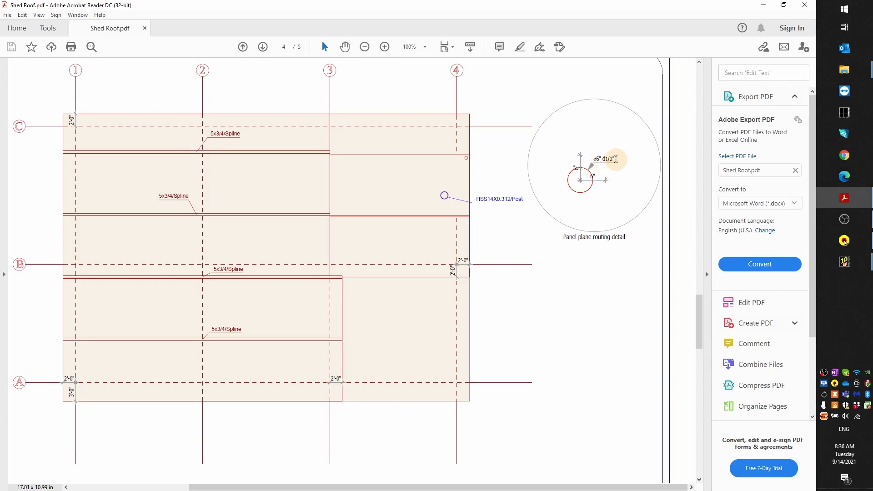
right_click(616, 159)
click(532, 223)
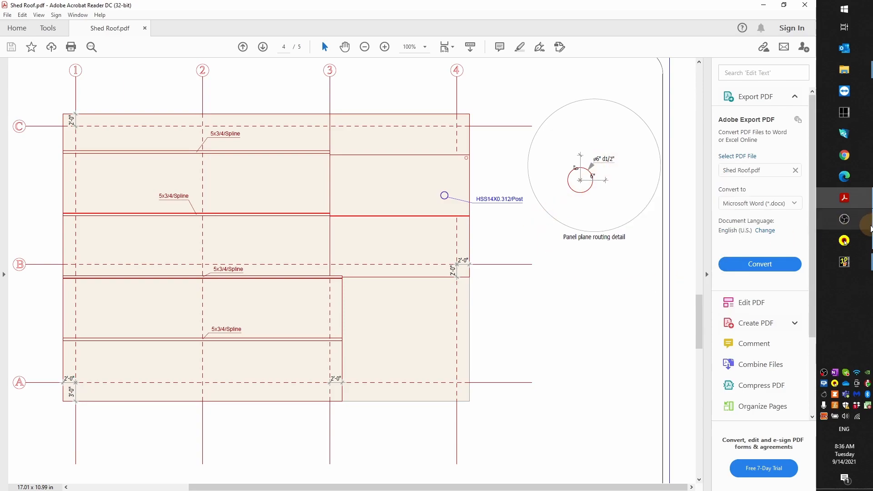
- Switch back to cadwork 3D and open a 2D plane view of the CLT roof panel pierced by the post
mouse_move(844, 270)
click(787, 278)
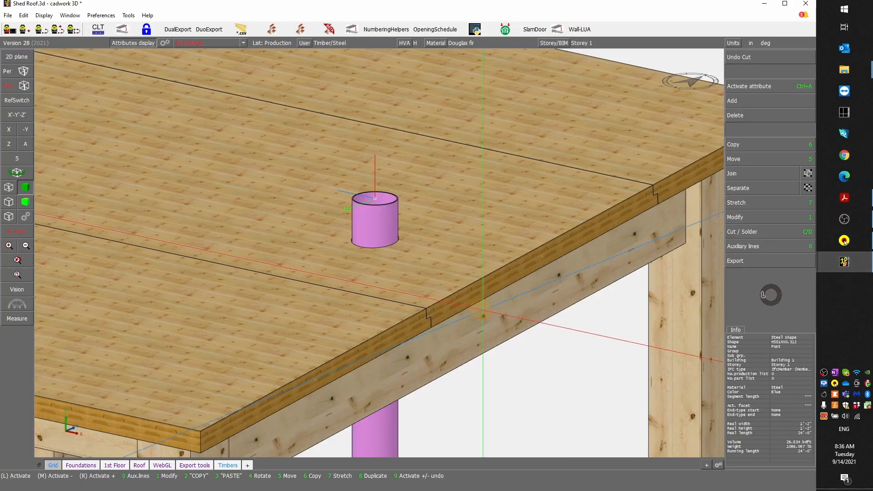
click(528, 198)
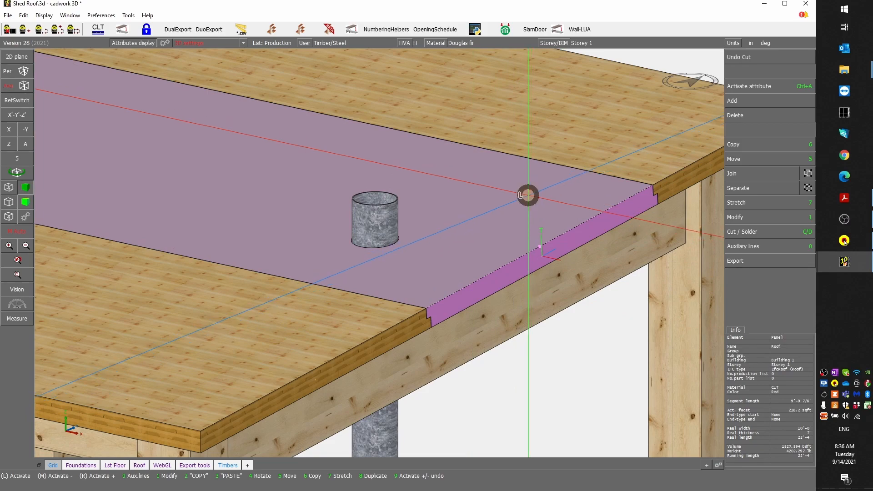
click(19, 58)
click(293, 111)
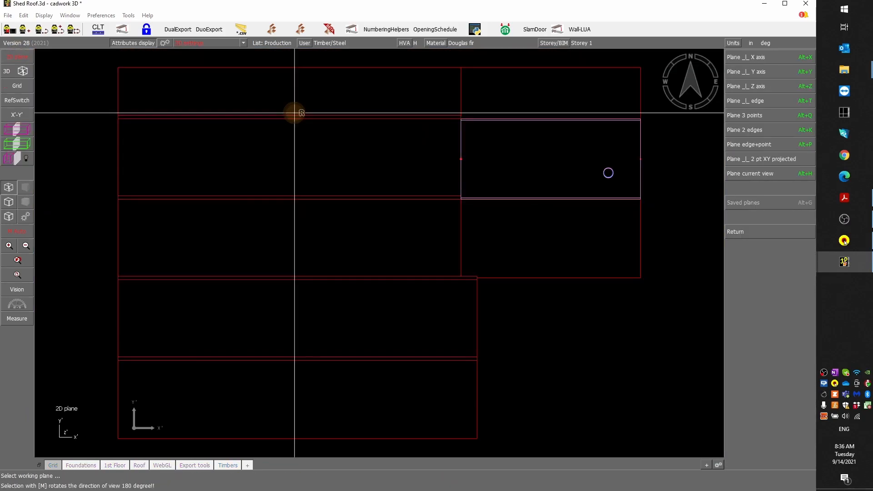
scroll(637, 117, up, 5)
click(370, 321)
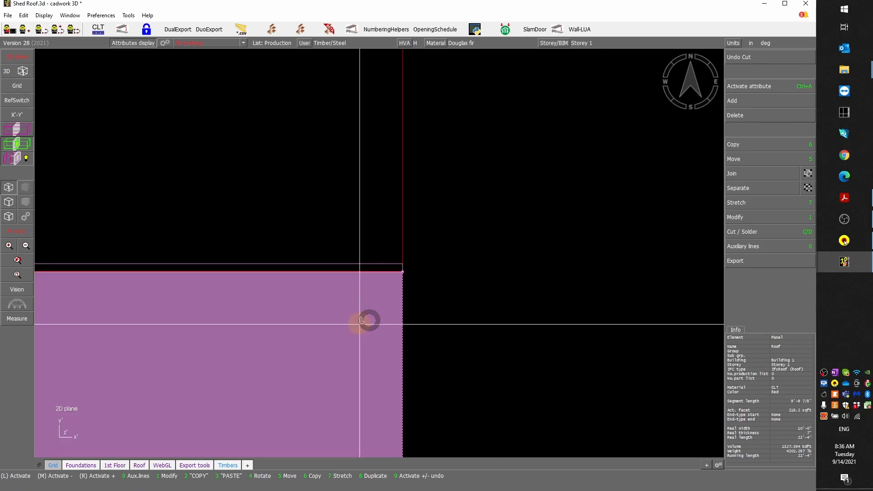
- Add parallel auxiliary lines offset 6" from the roof panel's two outer edges at its upper outer corner
key(KP_Divide)
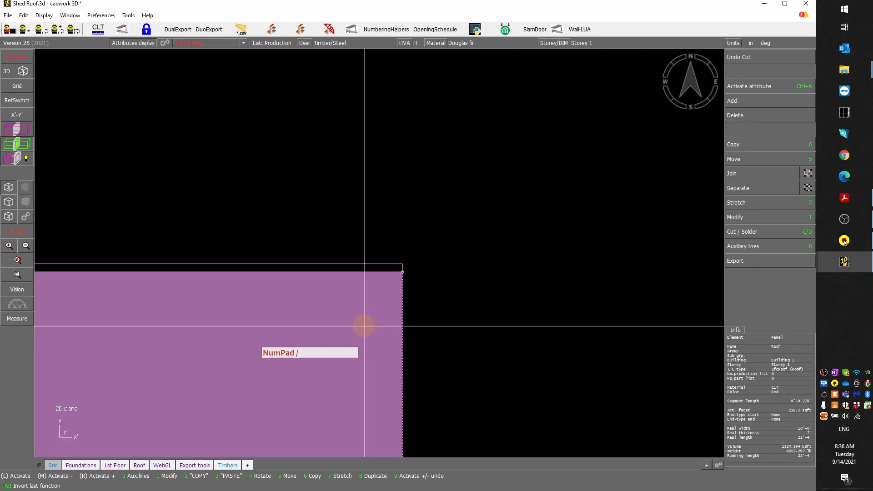
click(497, 351)
scroll(395, 312, up, 4)
middle_drag(395, 312, 378, 252)
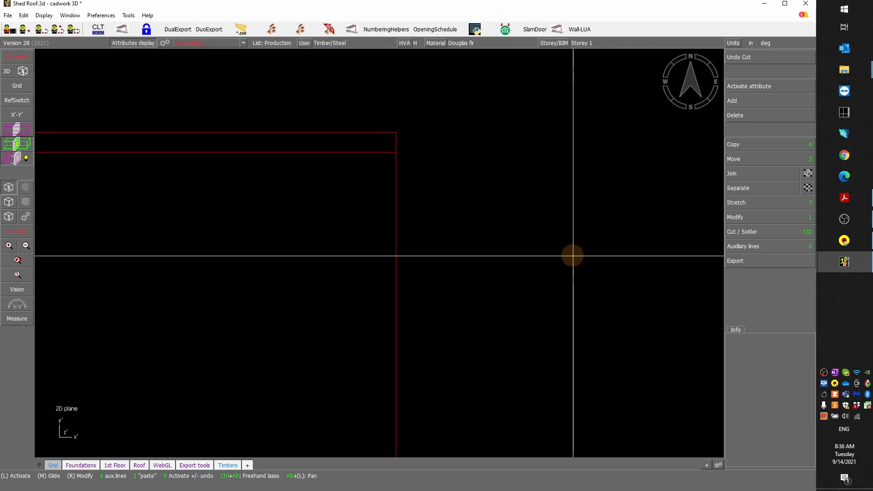
key(e)
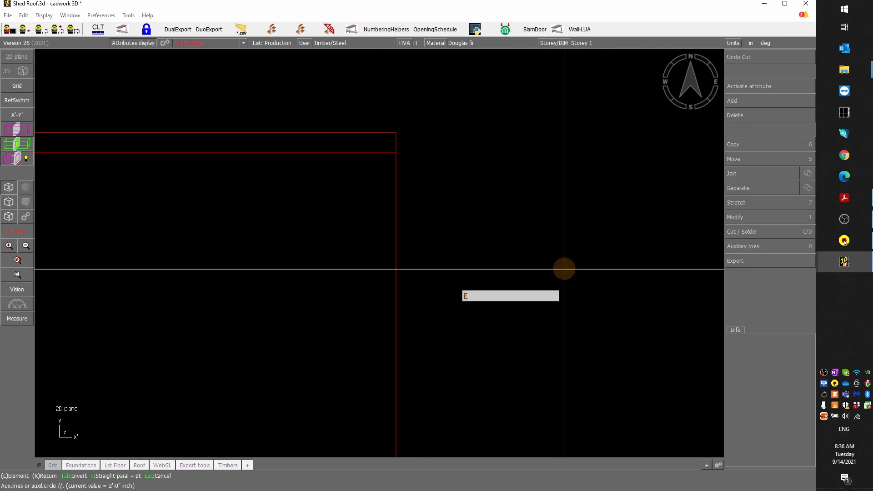
text(6)
key(Return)
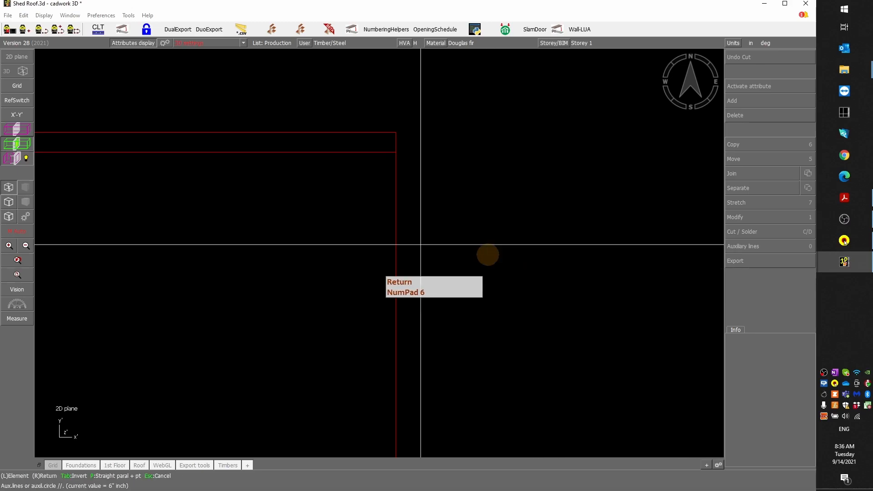
click(393, 236)
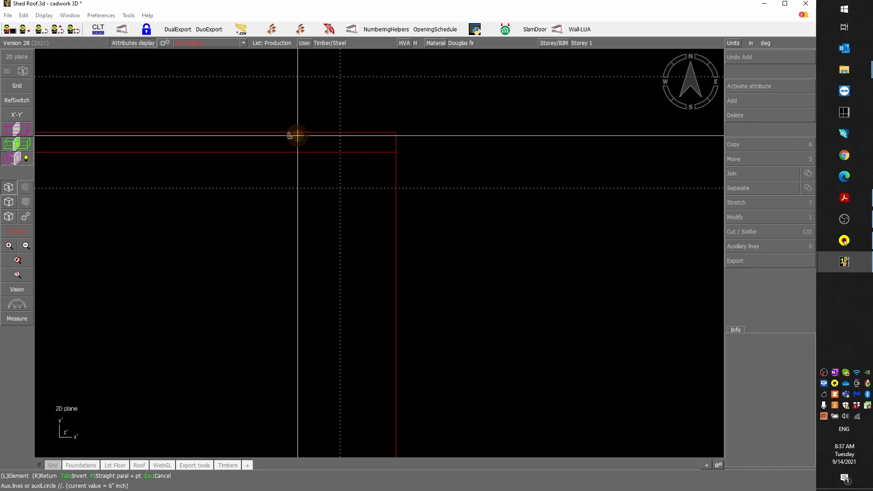
- Start a contour cut on the CLT roof panel's face with a pocket depth of 0.5"
right_click(295, 248)
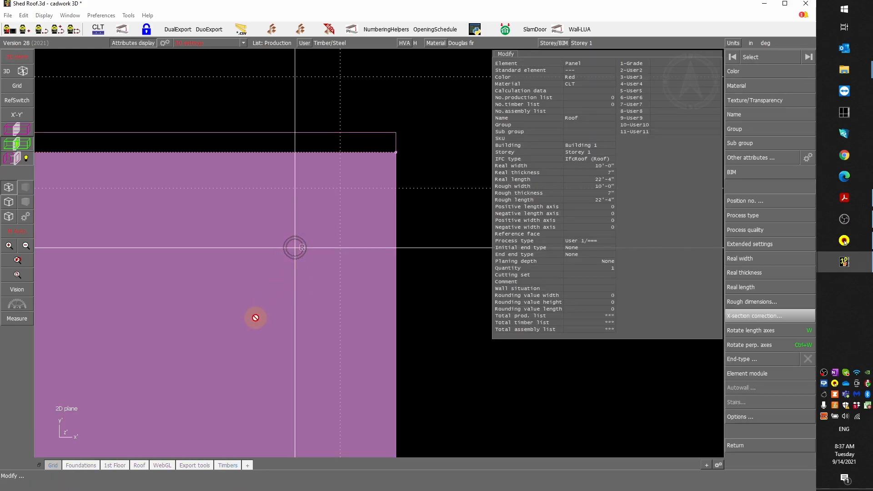
click(273, 315)
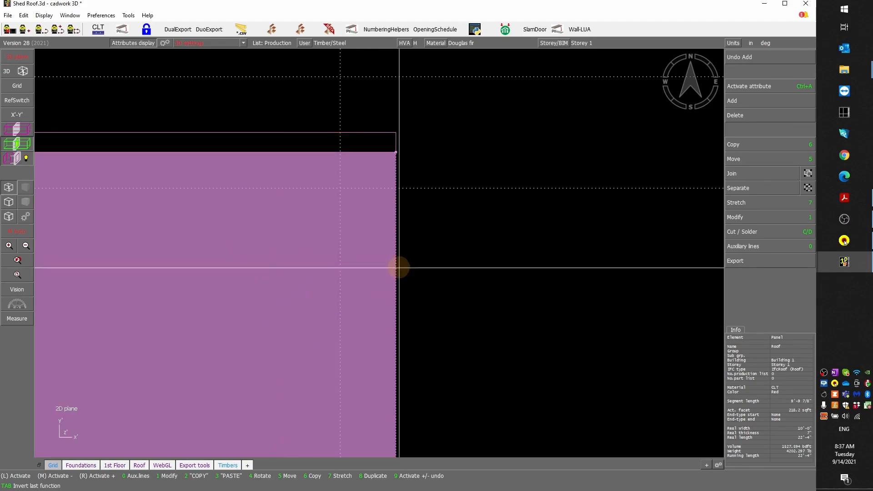
click(734, 231)
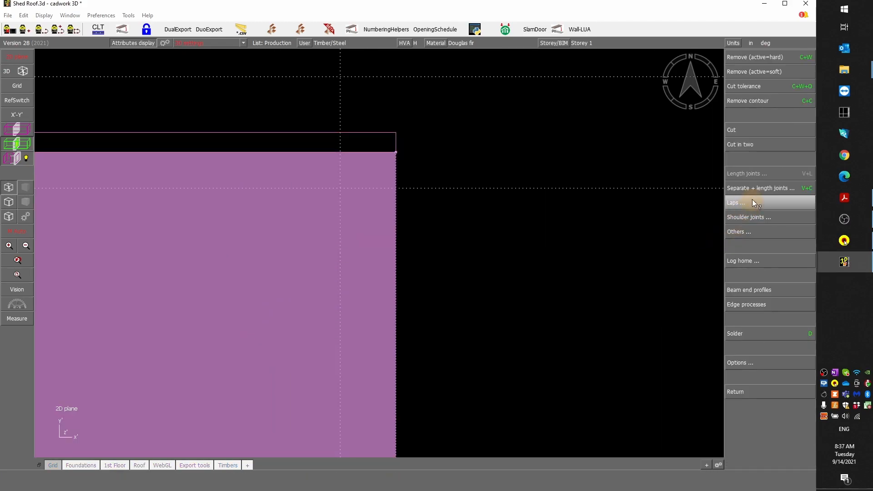
click(776, 99)
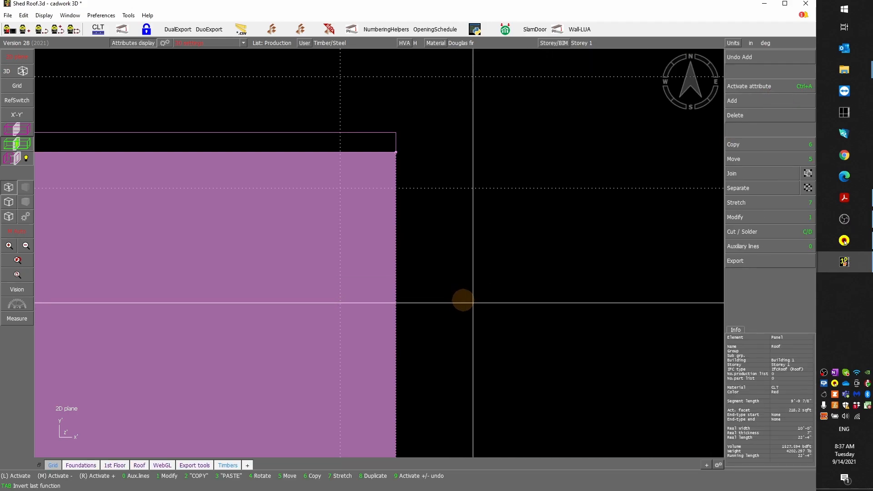
key(c)
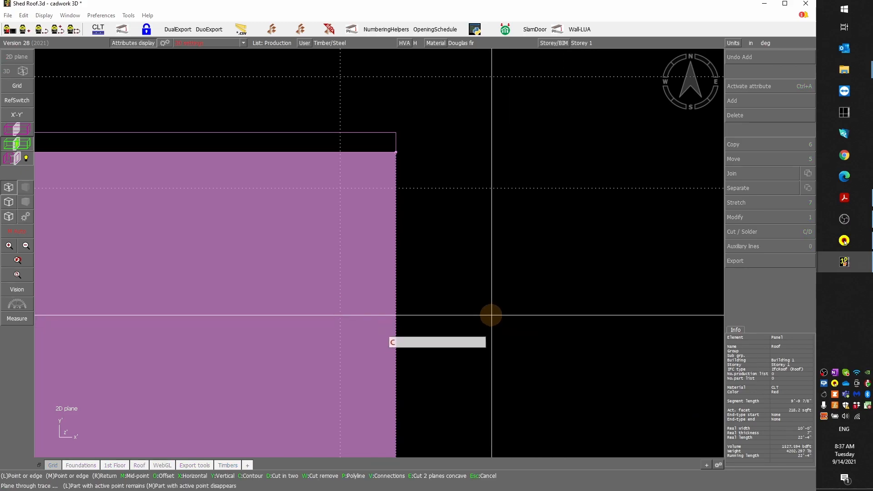
key(Return)
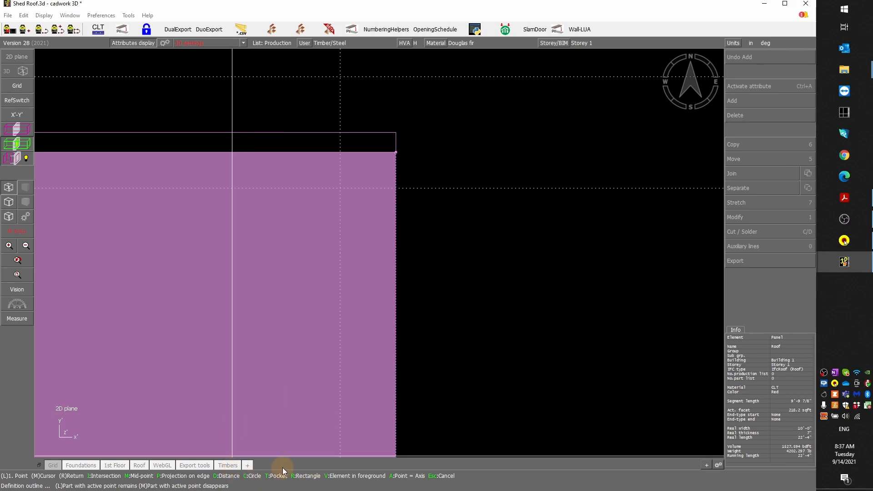
key(t)
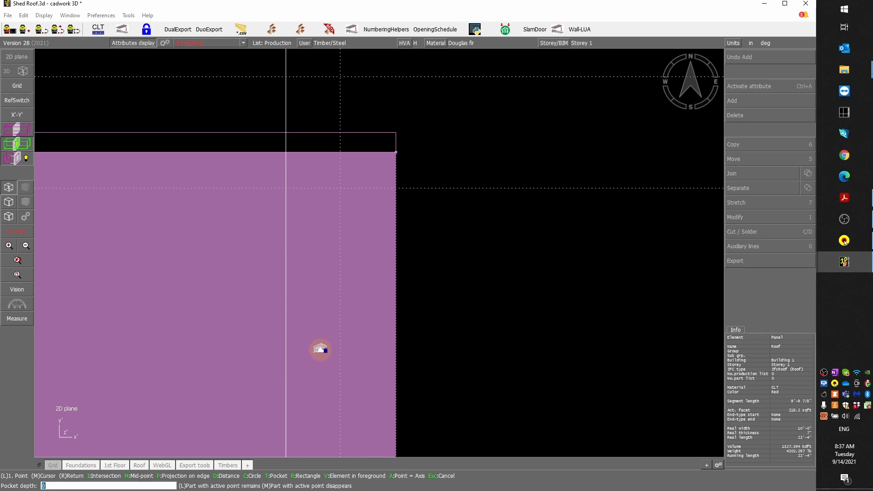
text(.5)
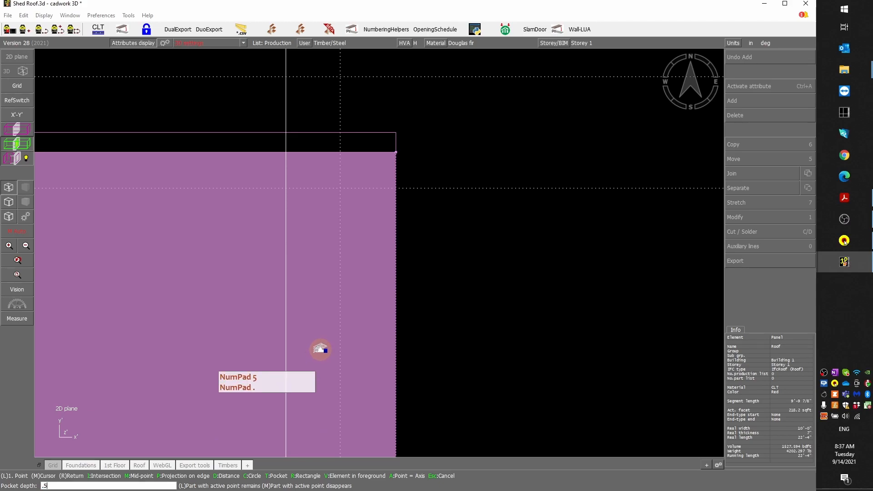
key(Return)
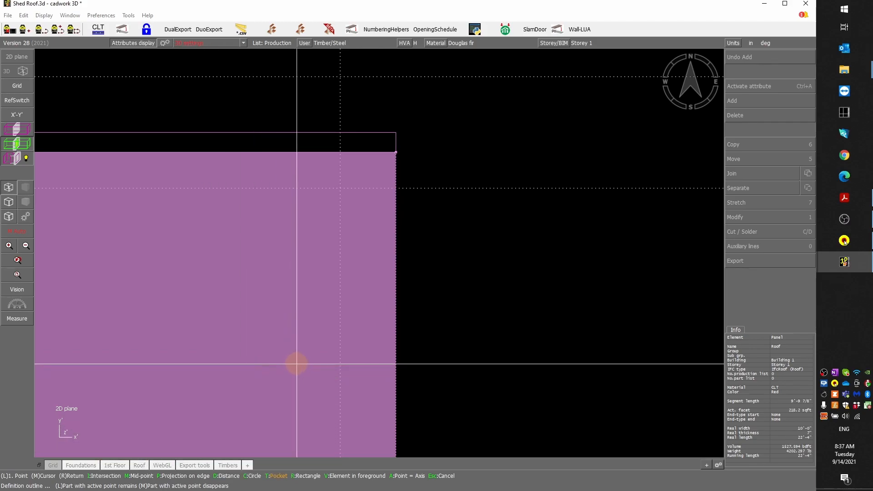
- Cut a circular pocket of 6" radius centred on the intersection of the auxiliary lines at the panel corner
key(c)
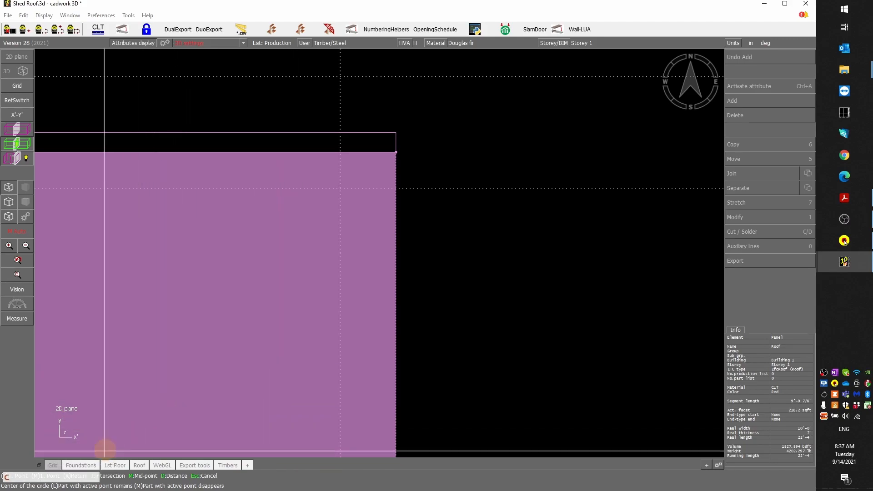
click(340, 188)
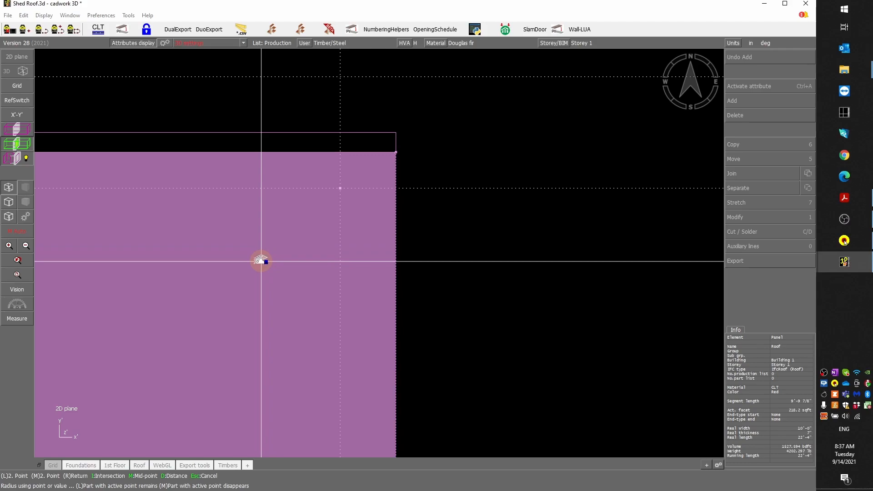
text(6)
key(Return)
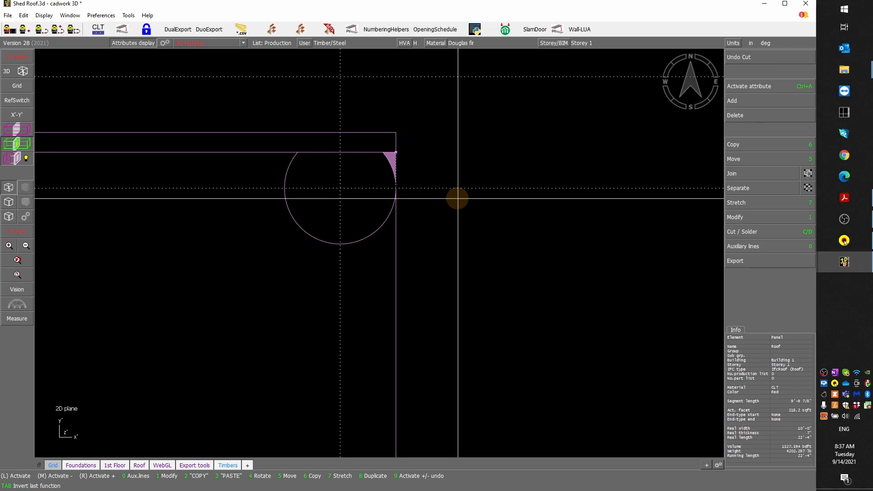
click(486, 293)
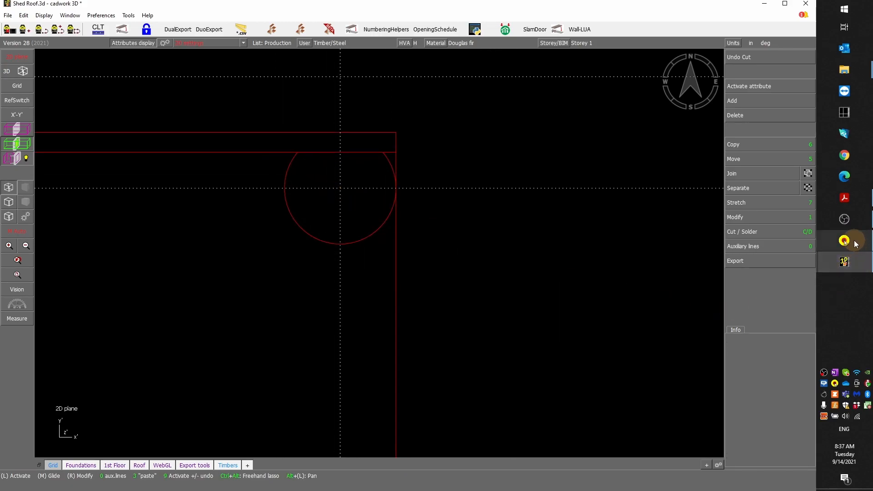
- Switch to Shed Roof.pdf in Adobe Acrobat Reader and examine the panel plane routing detail at 200% zoom
click(845, 197)
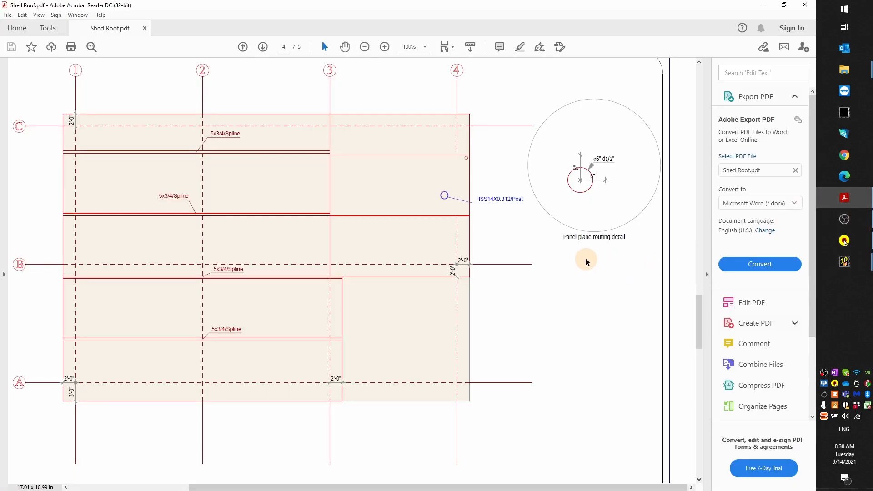
click(384, 46)
mouse_move(446, 176)
middle_down()
mouse_move(464, 183)
mouse_move(476, 159)
middle_up()
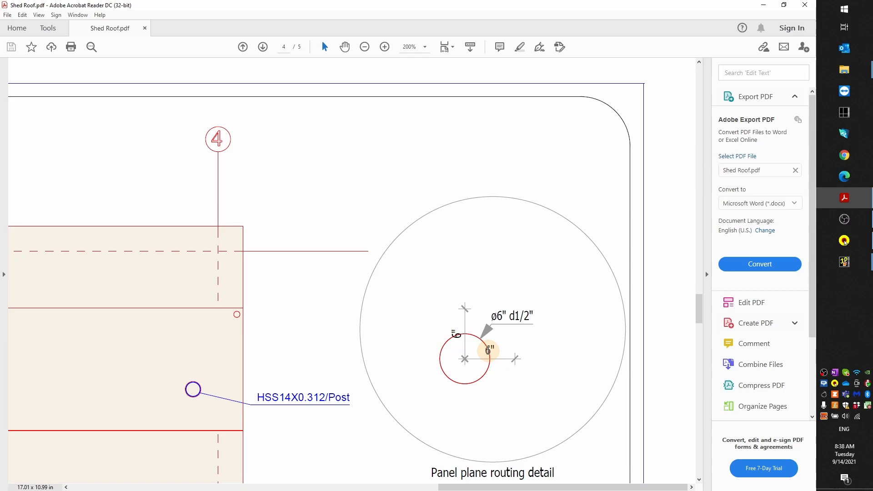
click(764, 5)
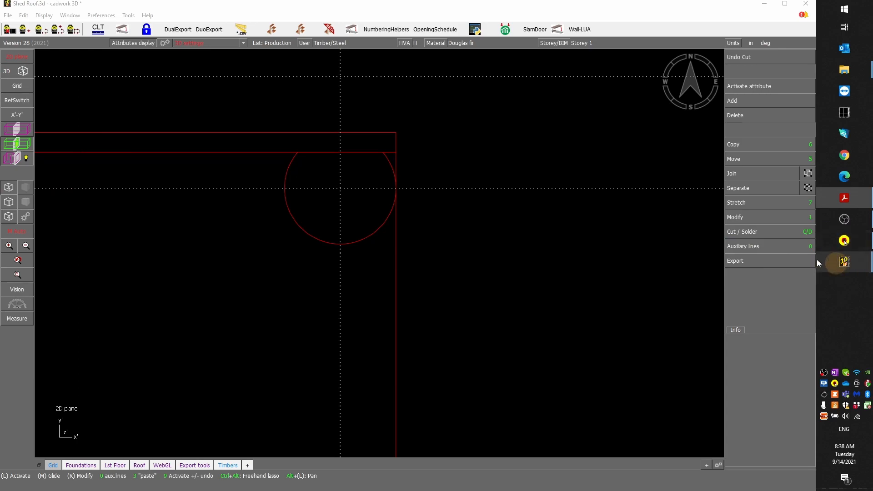
- Switch to the other Shed Roof.3d window in cadwork 3D and inspect the radius of the roof panel's corner pocket
mouse_move(844, 262)
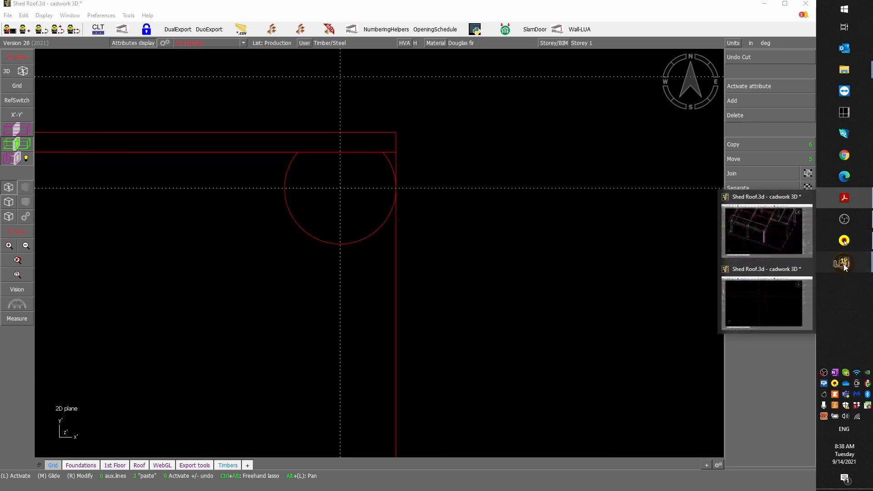
click(772, 301)
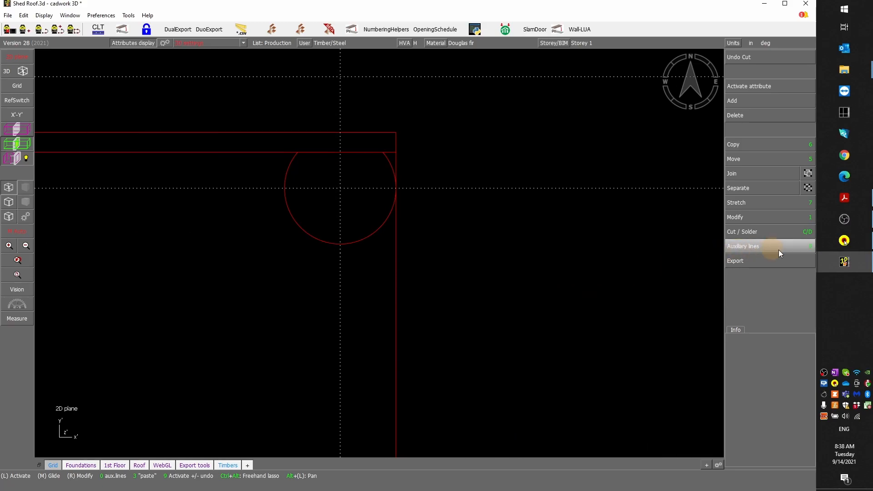
mouse_move(844, 261)
click(782, 227)
scroll(603, 123, down, 1)
scroll(382, 254, up, 3)
scroll(406, 227, up, 3)
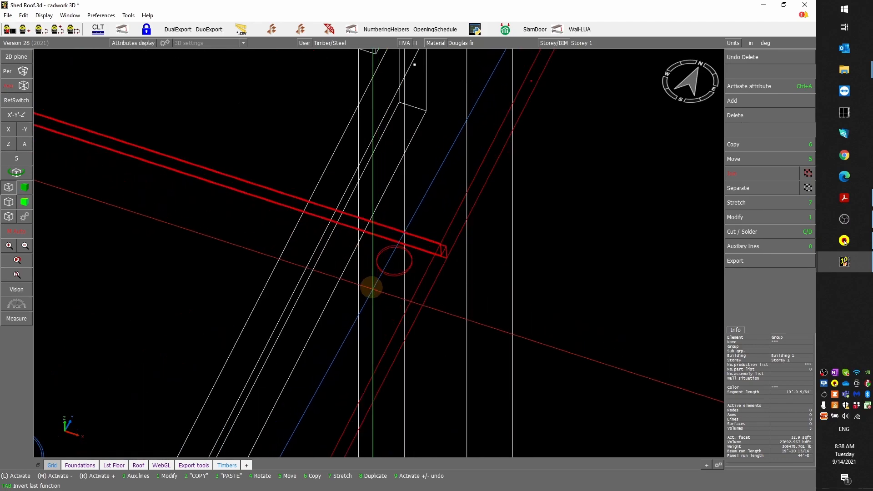
click(382, 257)
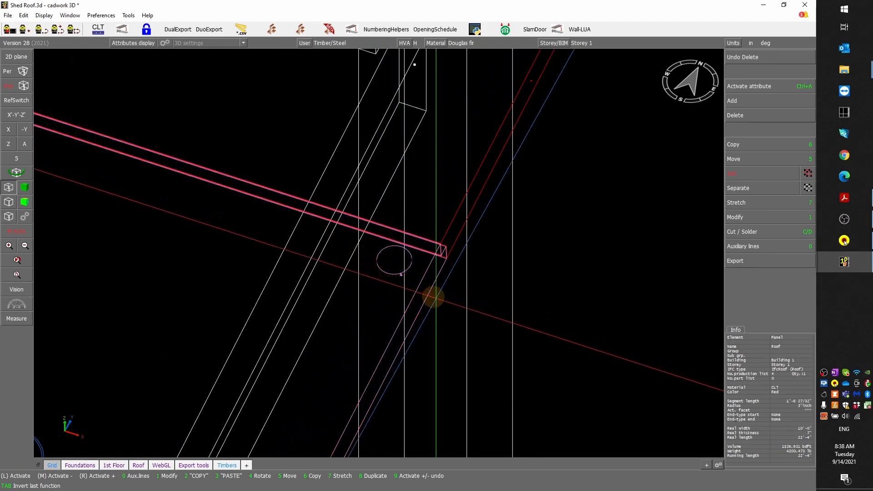
mouse_move(747, 397)
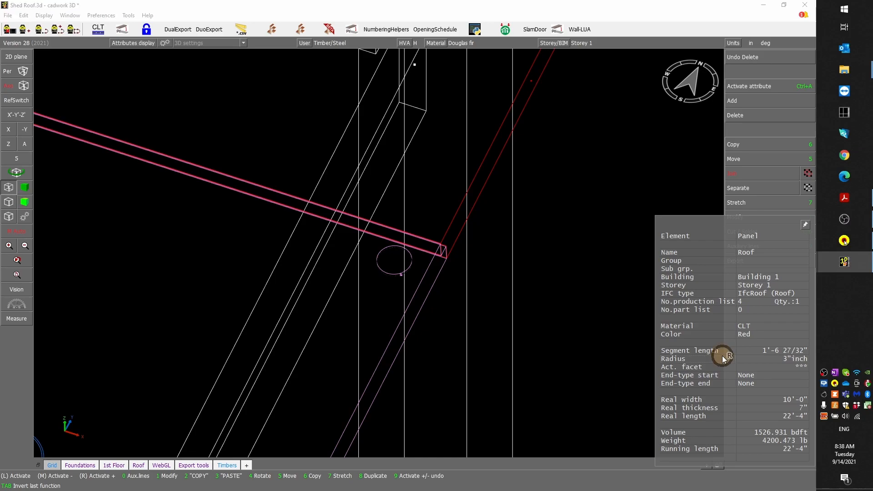
click(331, 325)
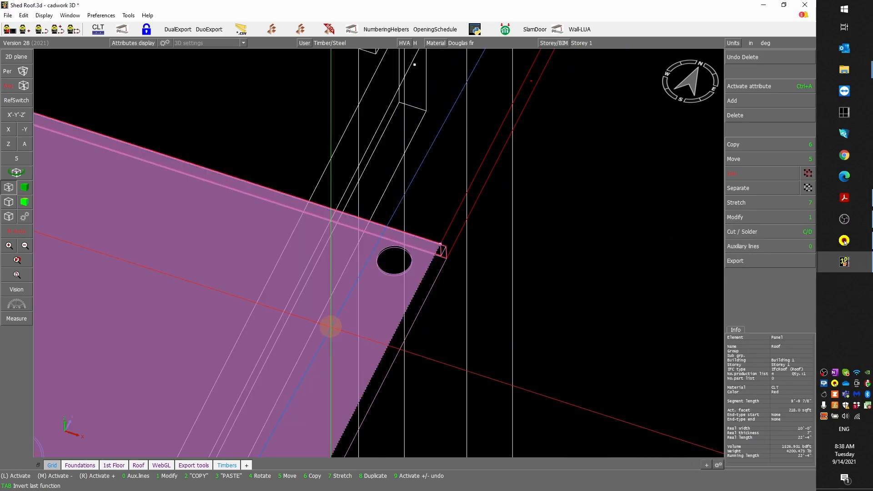
right_click(331, 326)
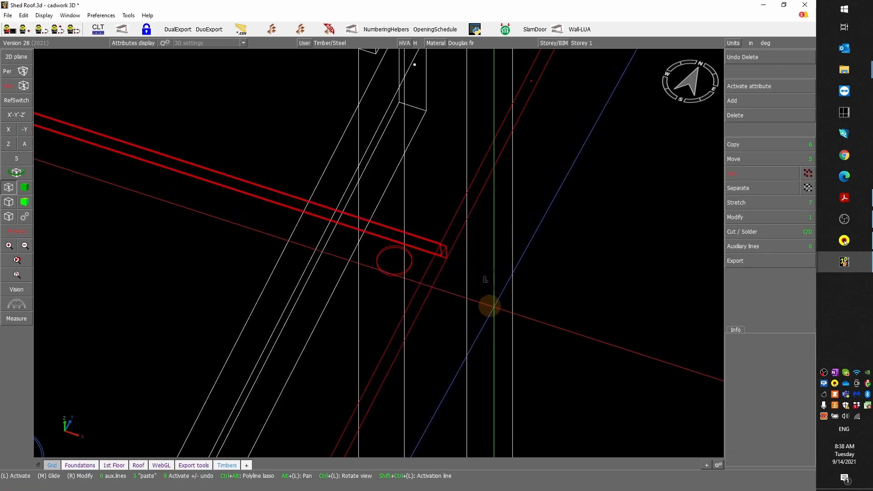
- Open a 2D plane view on the roof panel's face at the corner pocket
key(p)
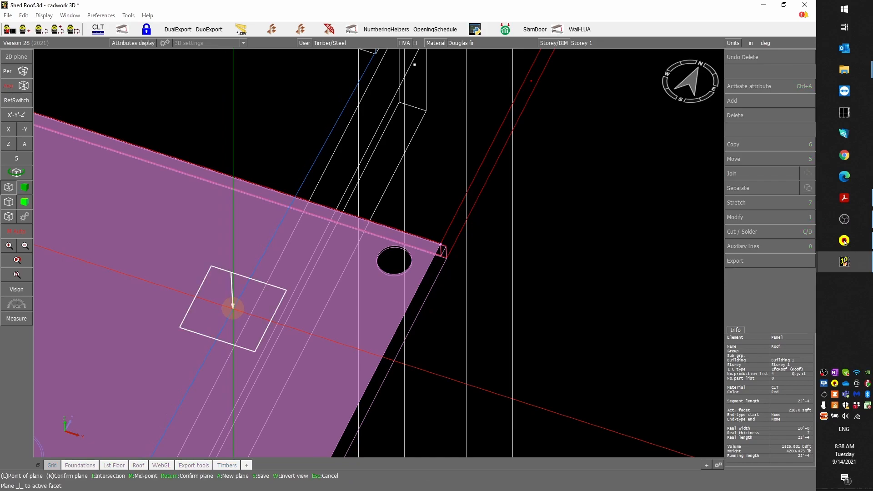
right_click(233, 309)
scroll(378, 252, up, 5)
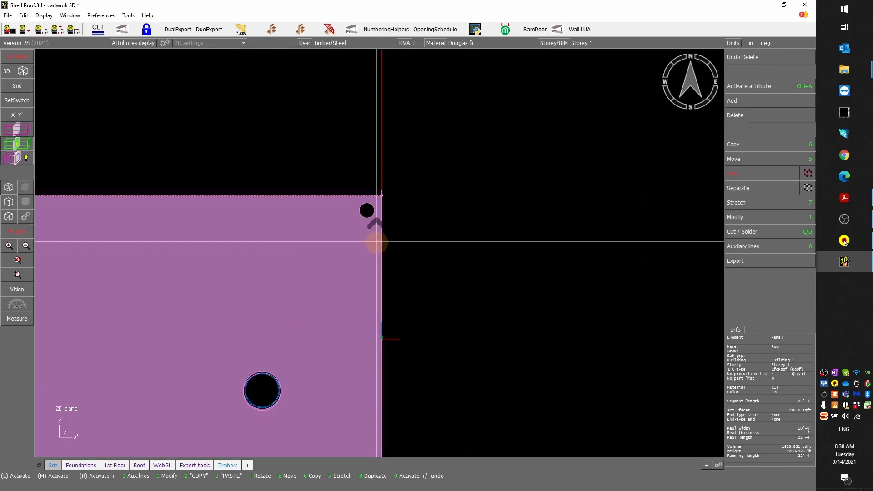
click(594, 302)
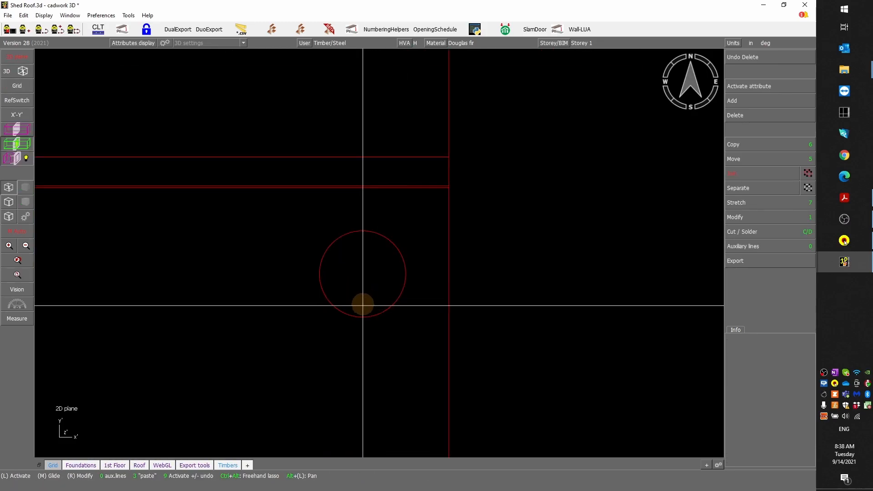
- Add vertical auxiliary lines tangent to both sides of the pocket circle and measure the distance between them
key(y)
click(360, 317)
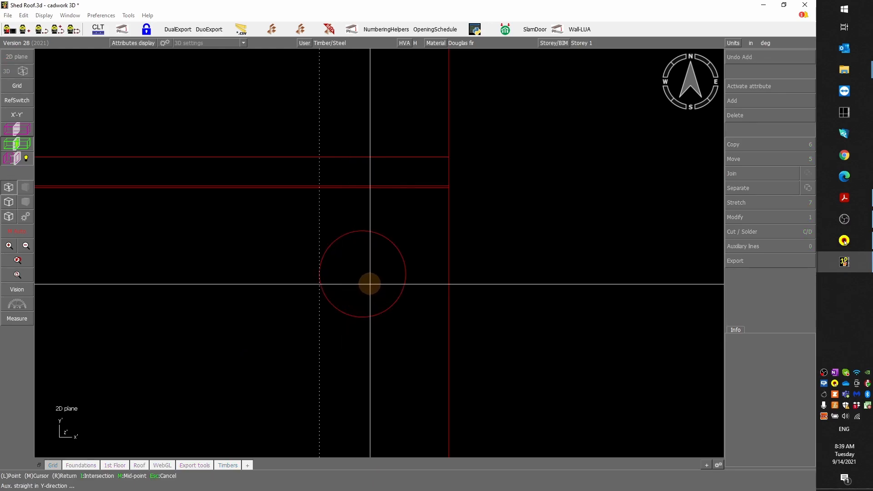
click(401, 273)
right_click(371, 297)
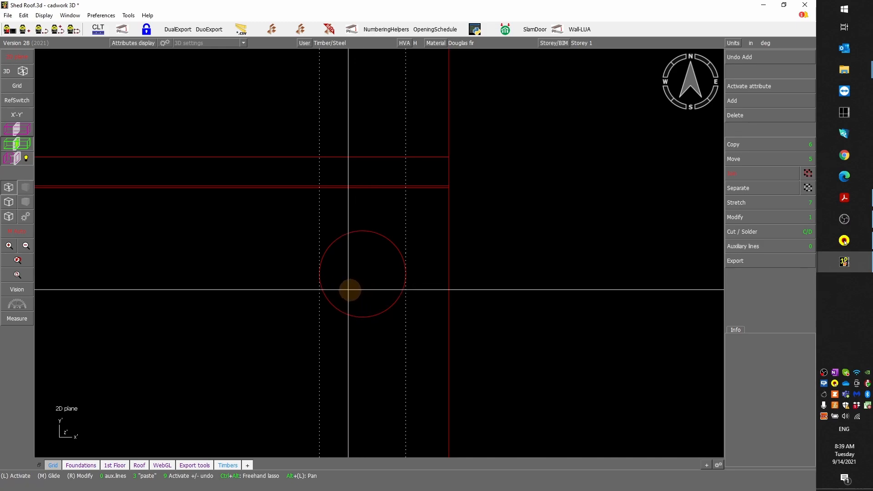
key(o)
click(320, 273)
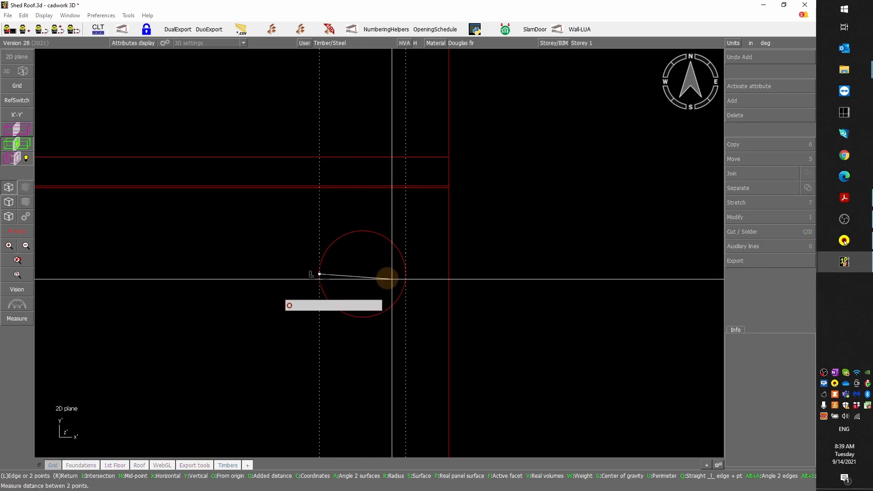
click(407, 275)
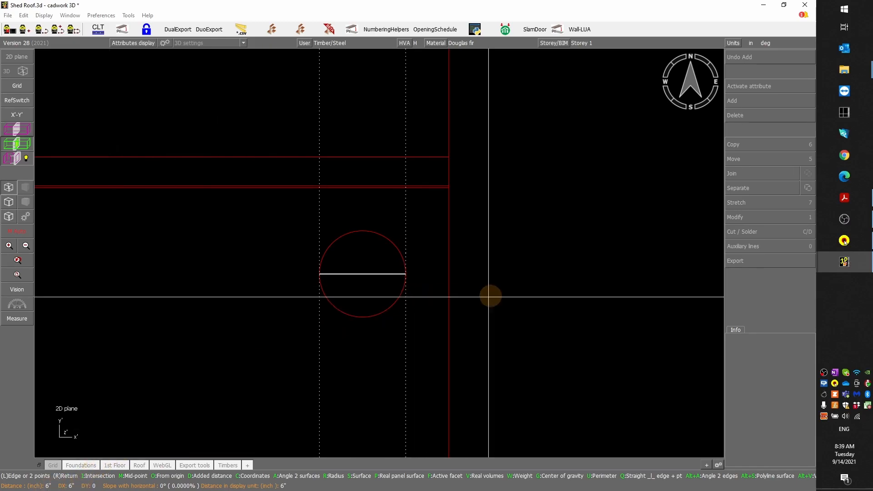
right_click(599, 296)
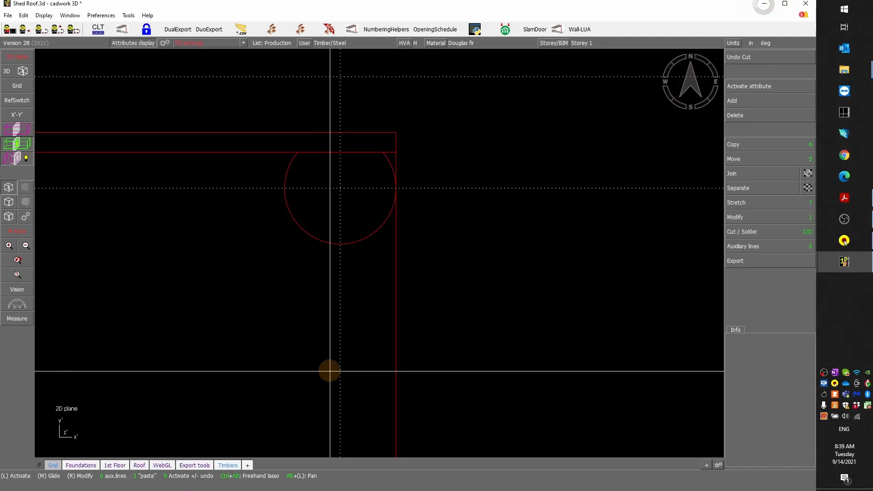
- Undo the oversized corner cut and recut it in the roof panel as a circular pocket of 3" radius centred on the auxiliary line intersection
click(755, 60)
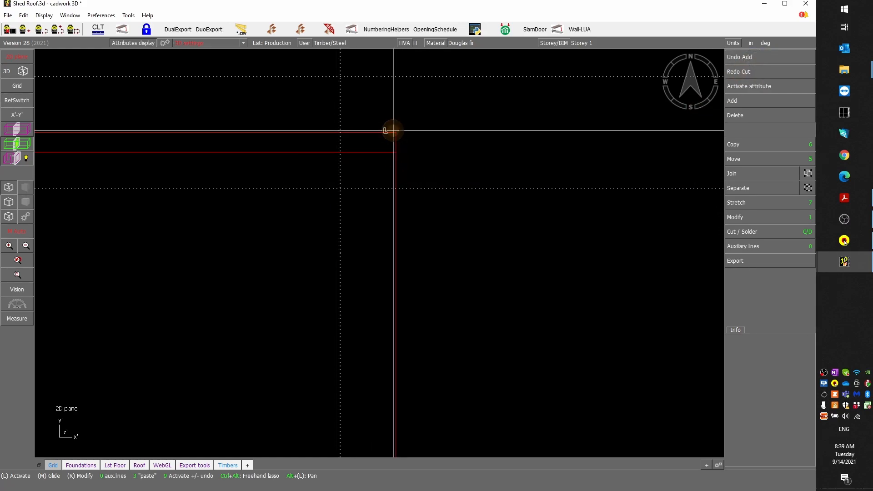
click(300, 272)
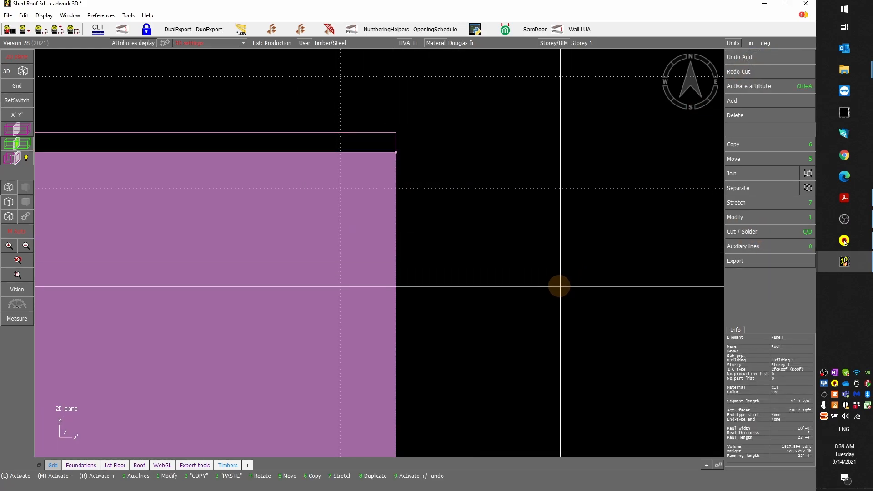
key(c)
key(c)
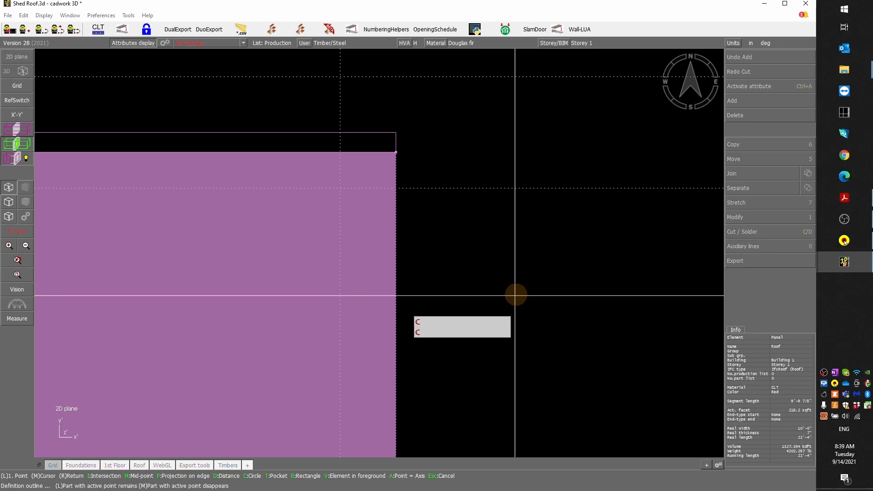
key(t)
key(Return)
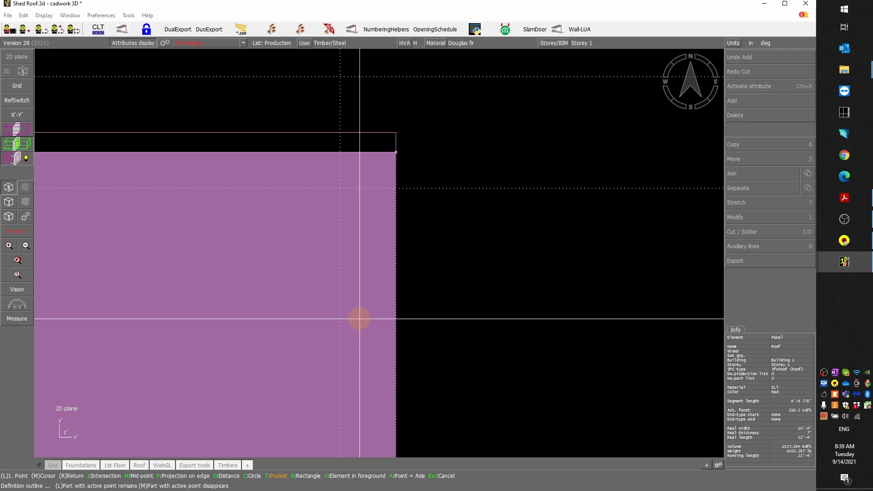
key(c)
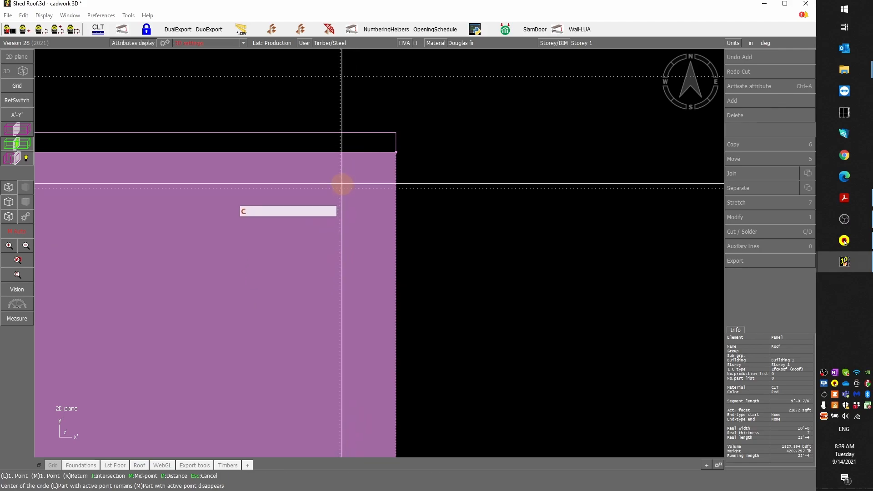
click(340, 188)
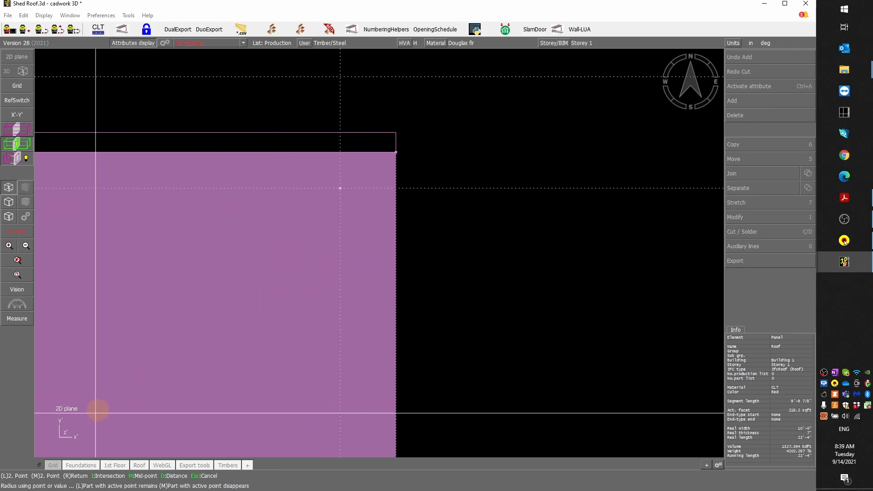
text(3)
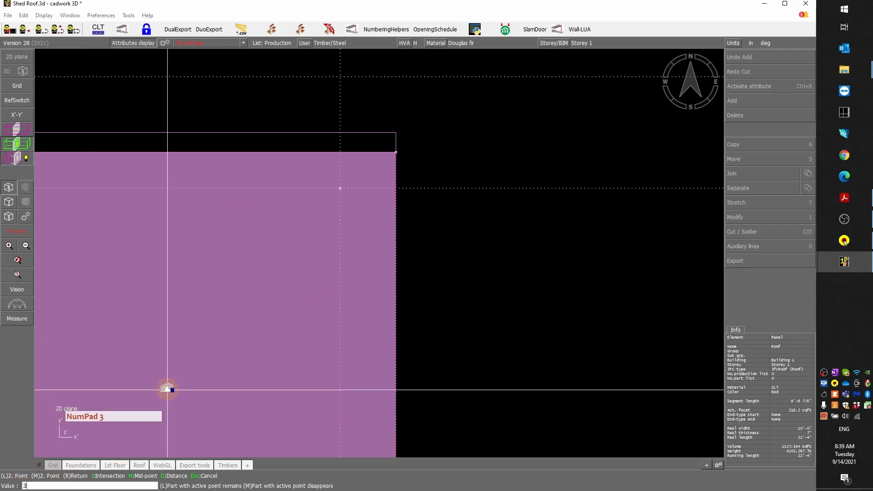
key(Return)
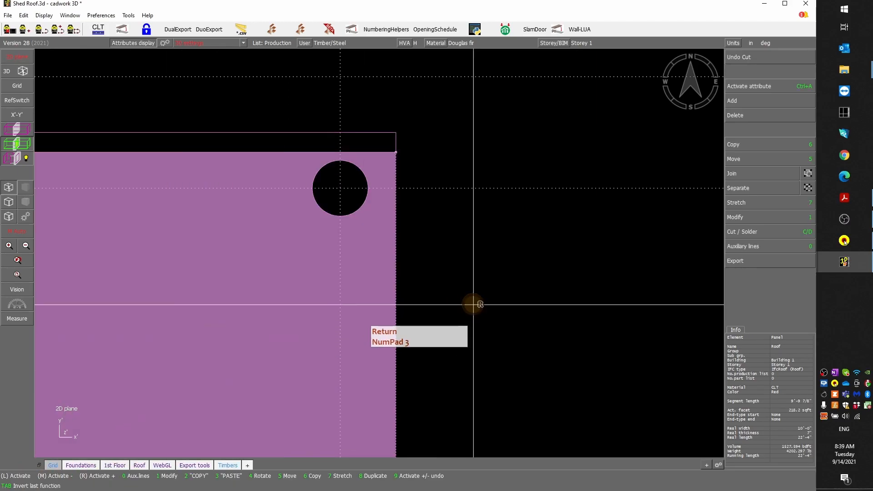
- Return to the 3D view and inspect the circular pocket at the roof panel's corner up close
click(25, 77)
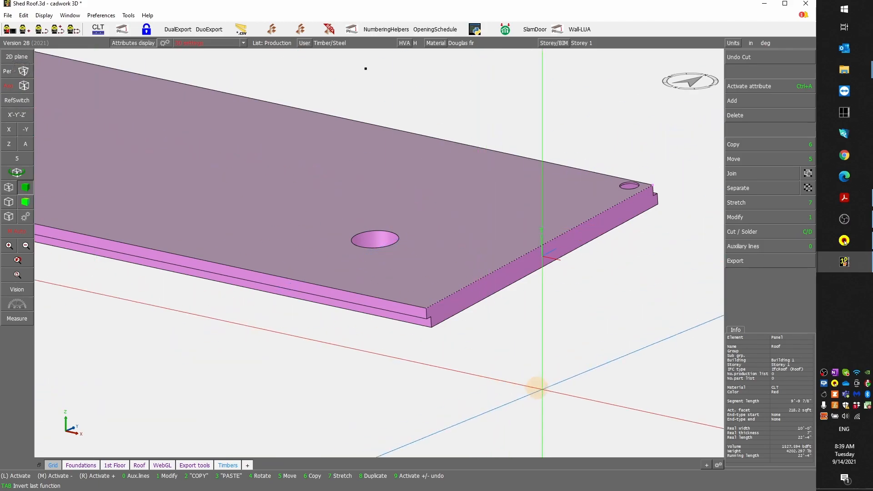
scroll(380, 241, up, 5)
ctrl+drag(405, 242, 378, 251)
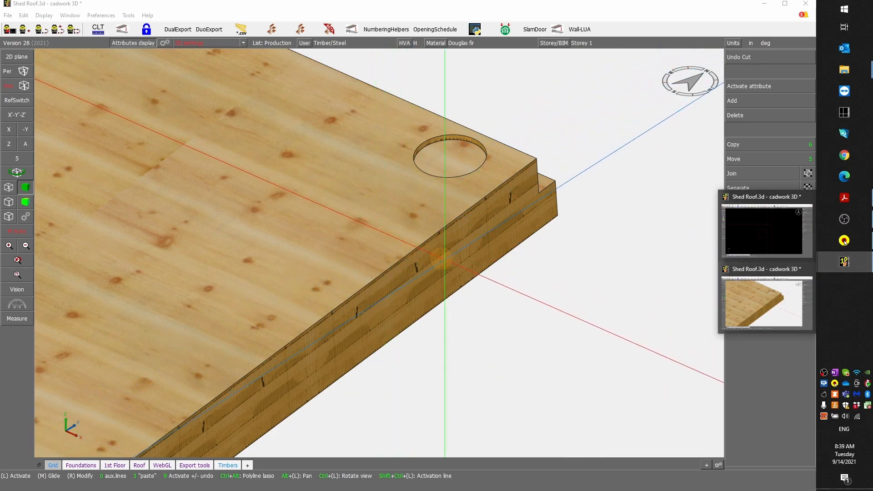
scroll(380, 268, down, 5)
scroll(380, 253, down, 2)
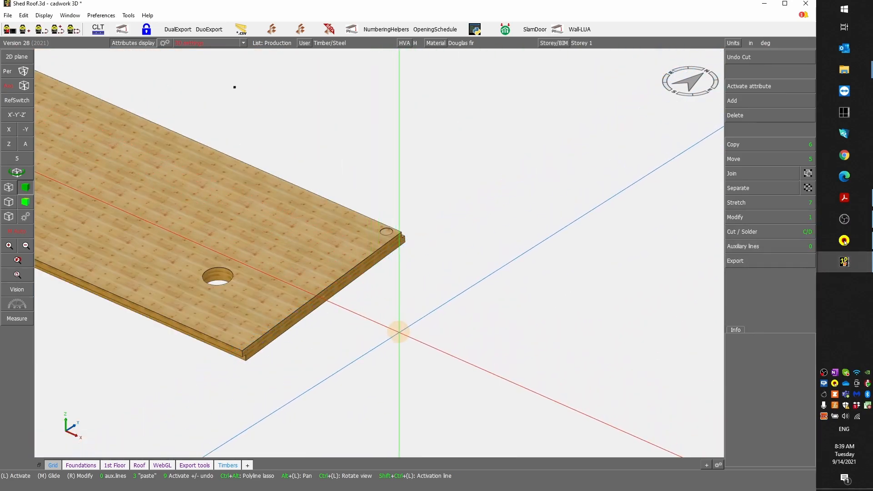
- Bring all hidden elements back into display and frame the complete shed with its finished roof
key(j)
scroll(385, 225, down, 5)
scroll(384, 250, down, 3)
mouse_move(385, 250)
ctrl+mouse_down()
mouse_move(374, 247)
mouse_move(380, 252)
ctrl+mouse_up()
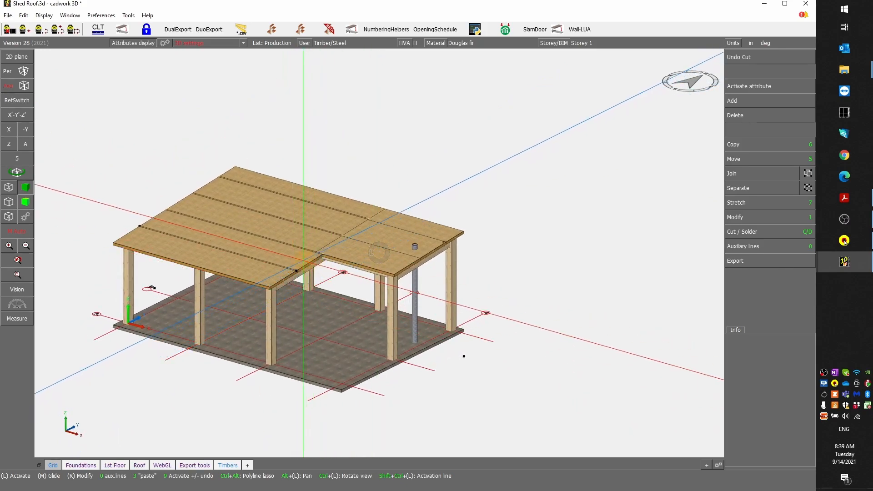
scroll(304, 261, up, 2)
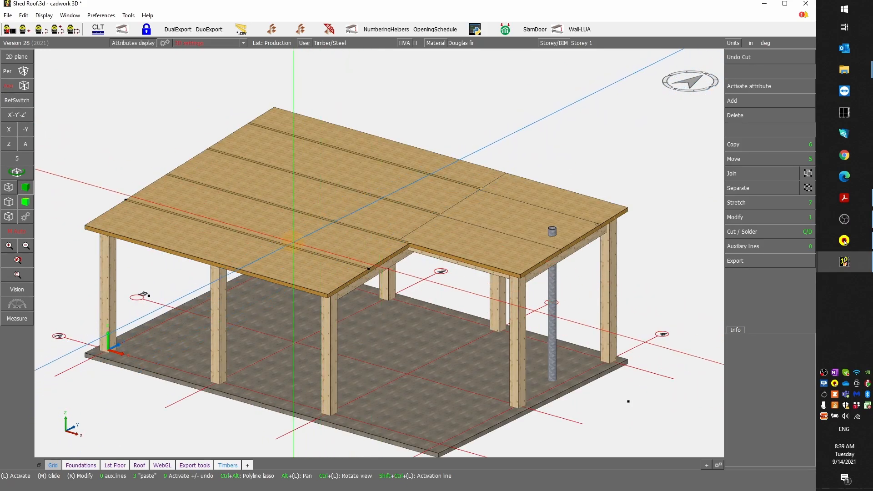